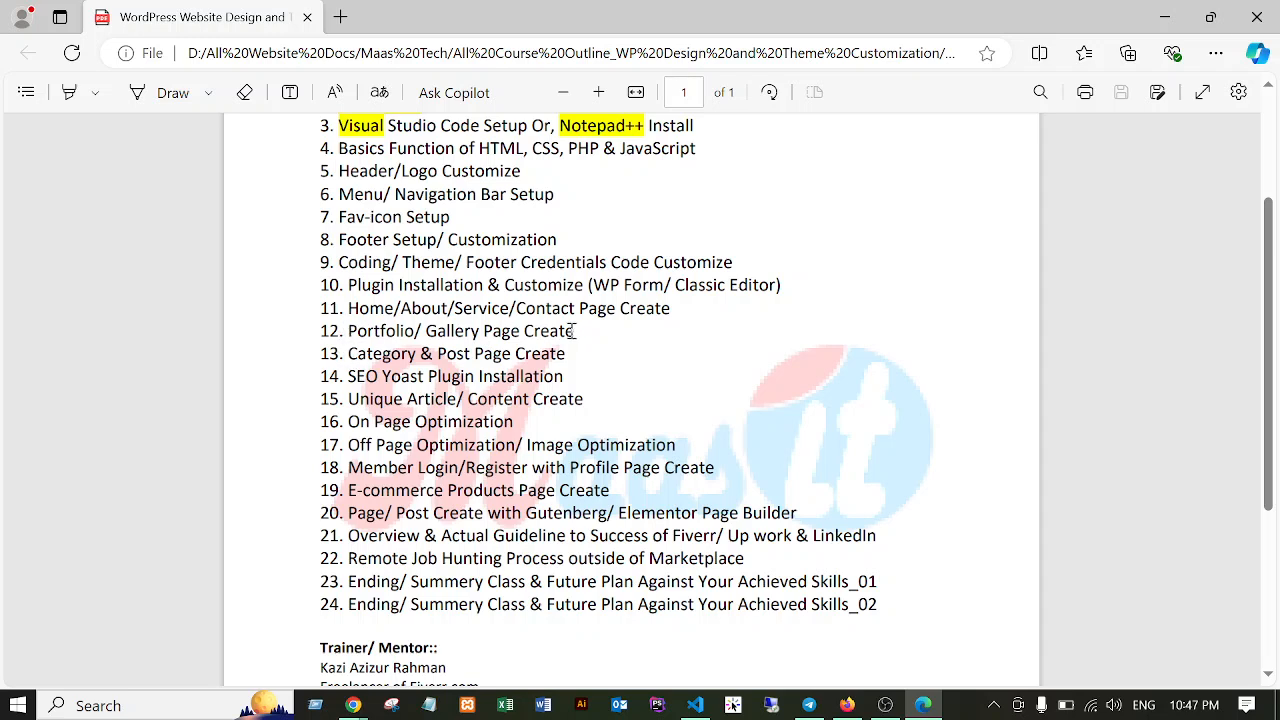
# Mark outline items 12, Portfolio/ Gallery Page Create, and 13, Category & Post Page Create, in the course PDF.
pyautogui.moveTo(577, 331); pyautogui.dragTo(352, 333)
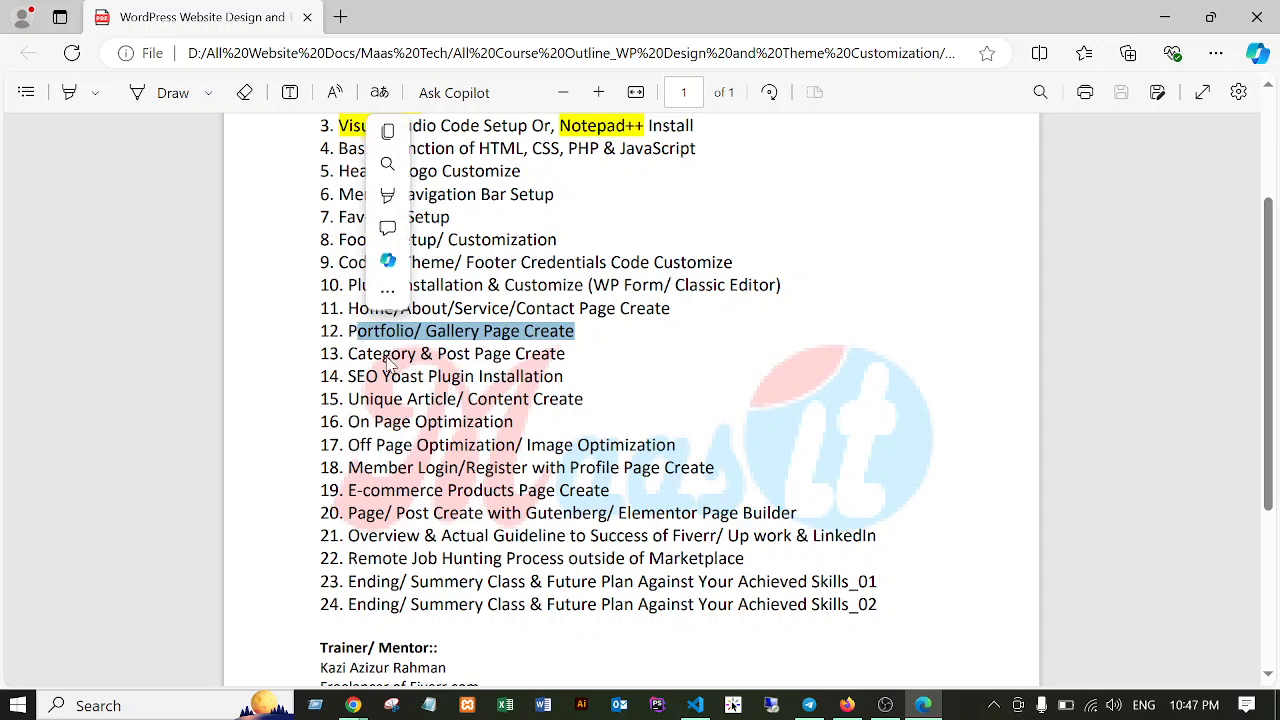
pyautogui.moveTo(568, 354); pyautogui.dragTo(557, 352)
pyautogui.click(560, 358)
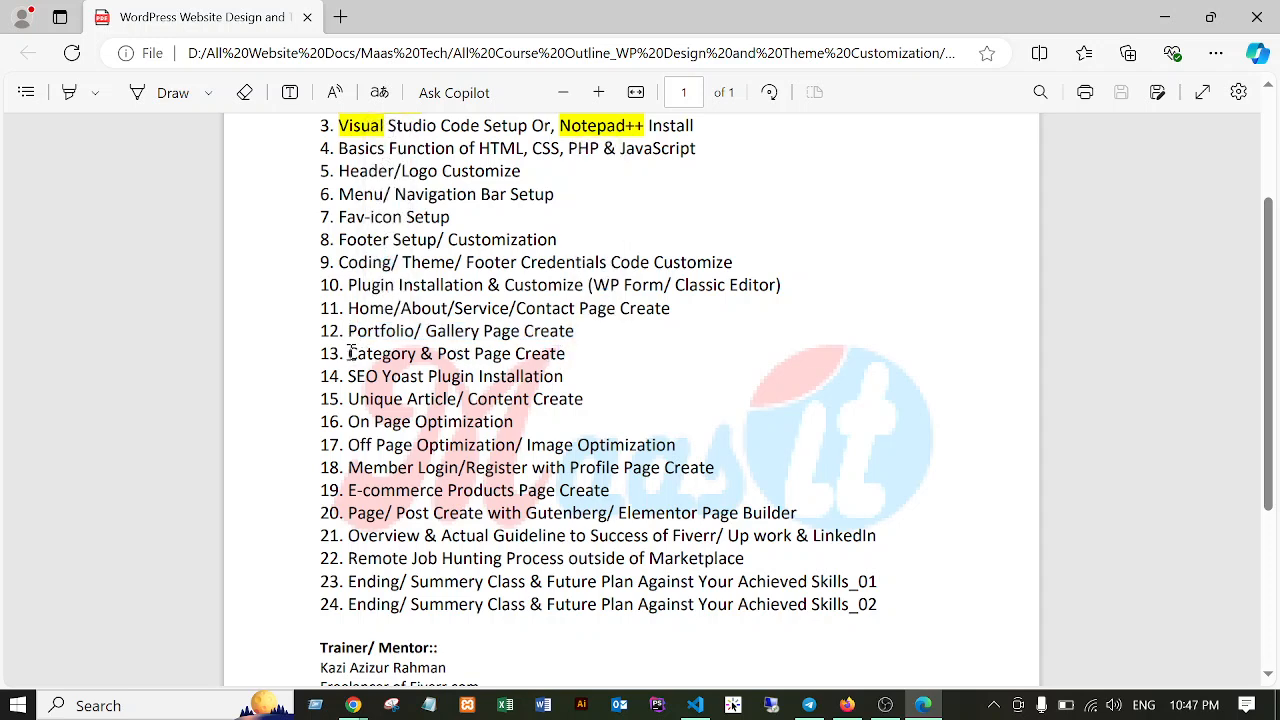
pyautogui.moveTo(347, 354); pyautogui.dragTo(570, 355)
pyautogui.click(675, 392)
# Switch to Firefox and examine the post shown beneath the slider on the WordPress One homepage.
pyautogui.click(362, 708)
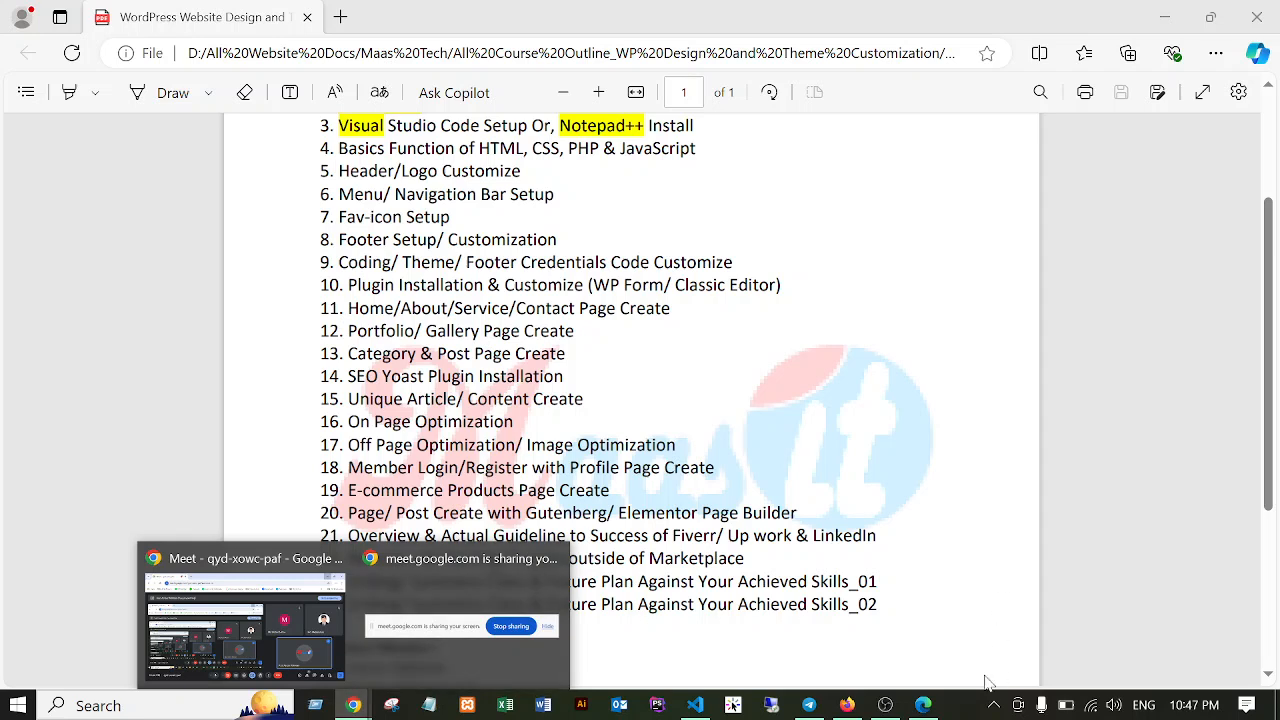
pyautogui.click(848, 705)
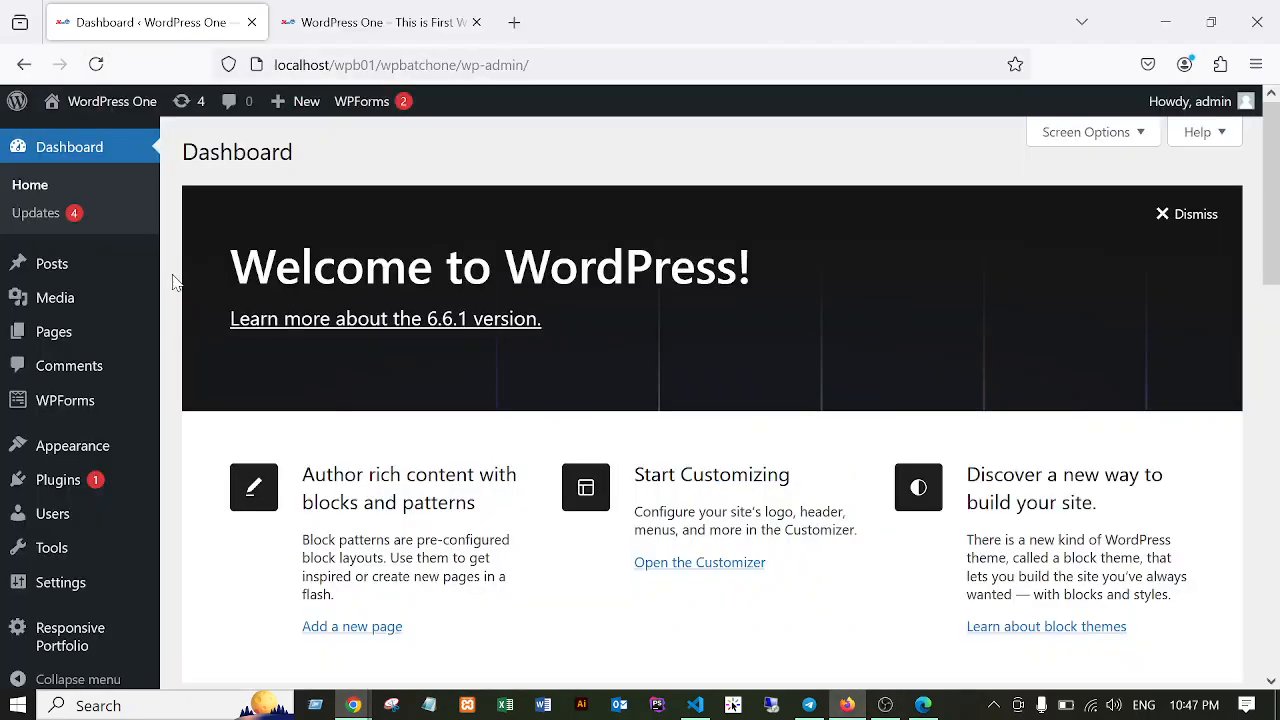
pyautogui.click(310, 14)
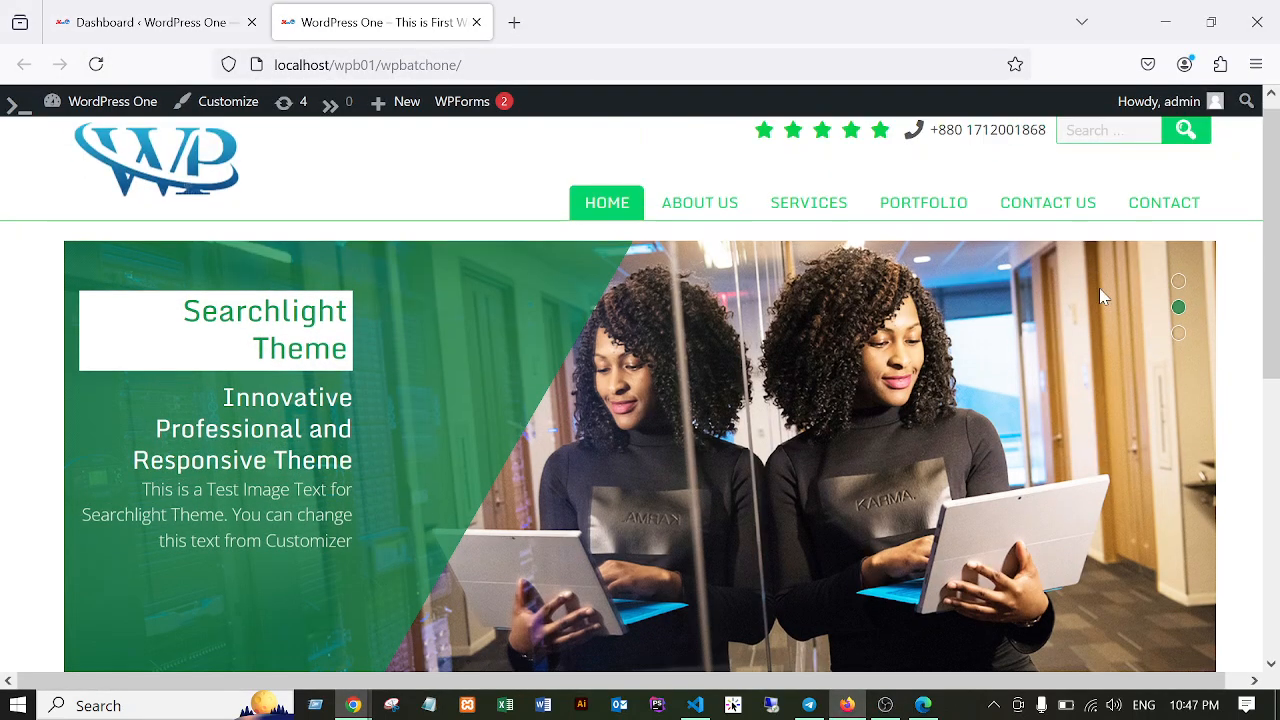
pyautogui.scroll(-4, 1103, 300)
pyautogui.scroll(-1, 1106, 309)
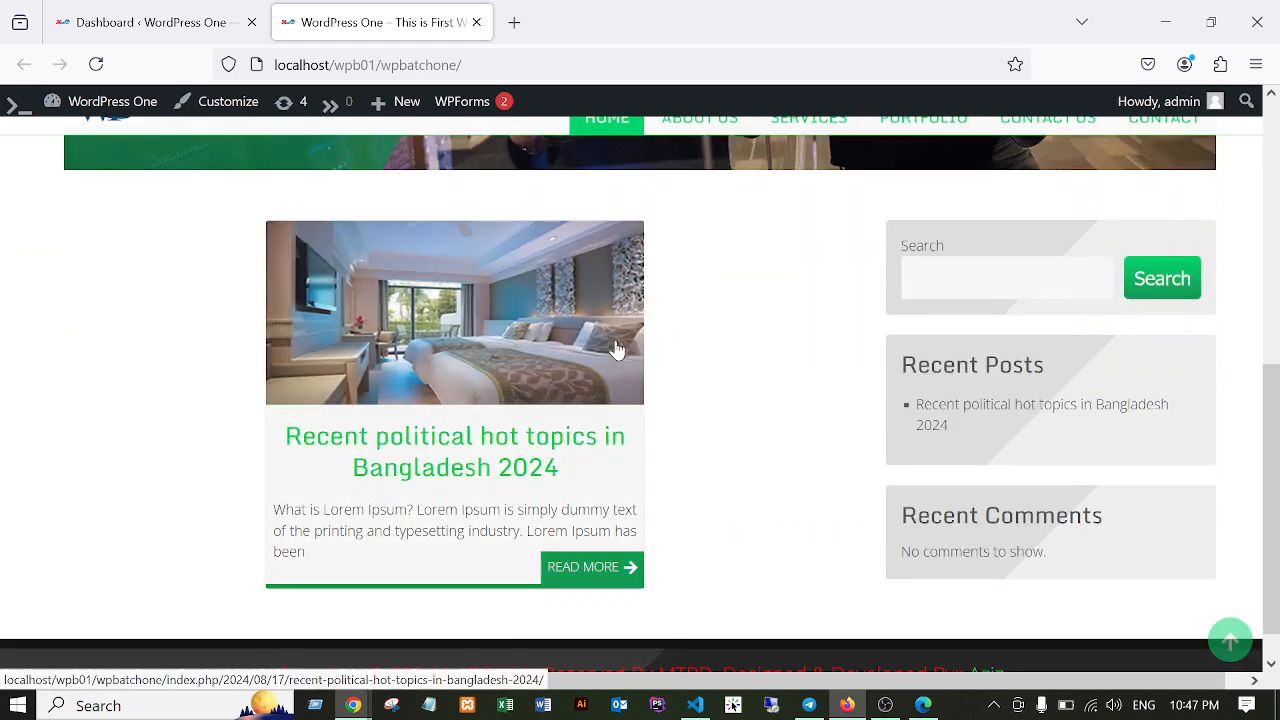
# Open the post "Recent political hot topics in Bangladesh 2024" for editing from the WordPress list of all posts.
pyautogui.click(178, 8)
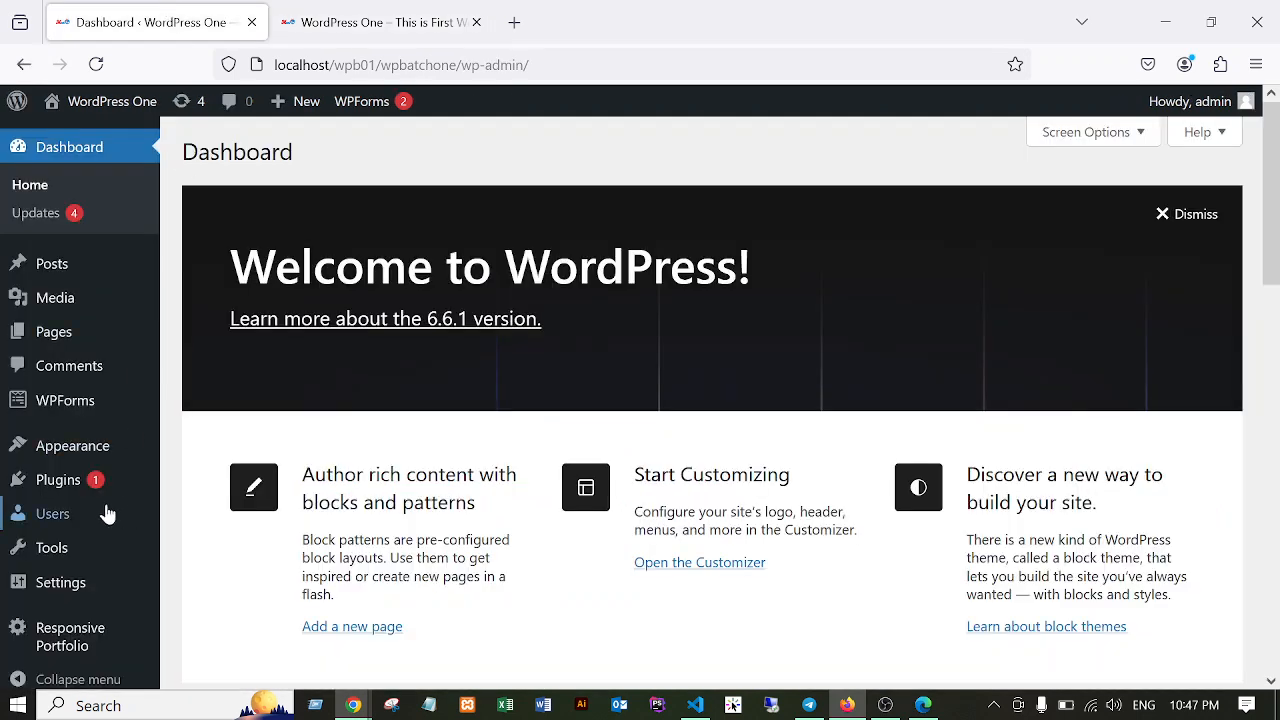
pyautogui.moveTo(54, 270)
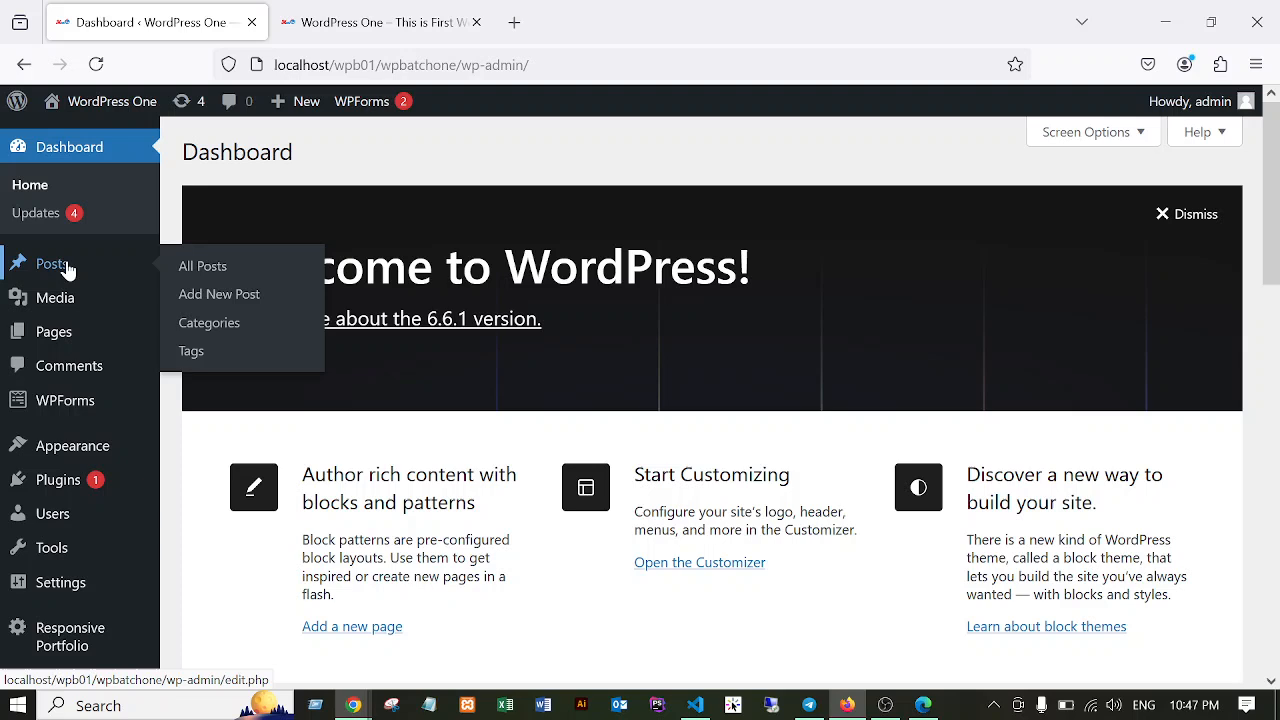
pyautogui.click(213, 274)
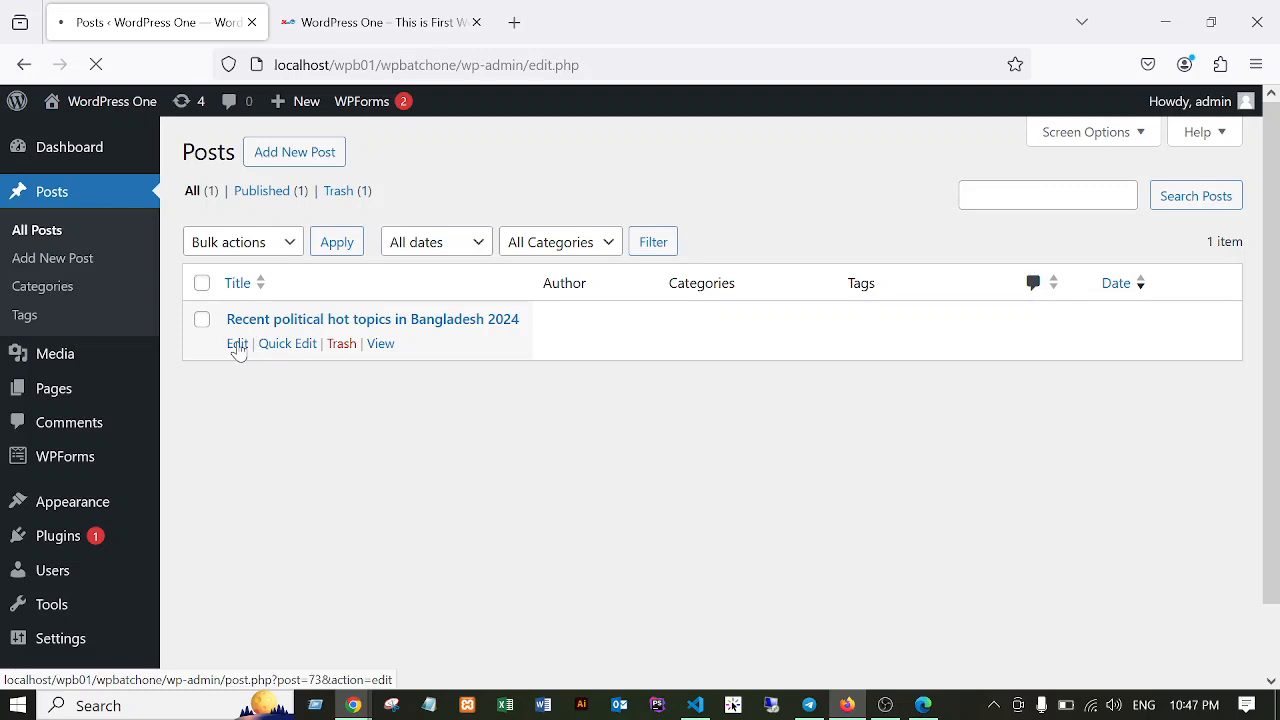
pyautogui.click(237, 344)
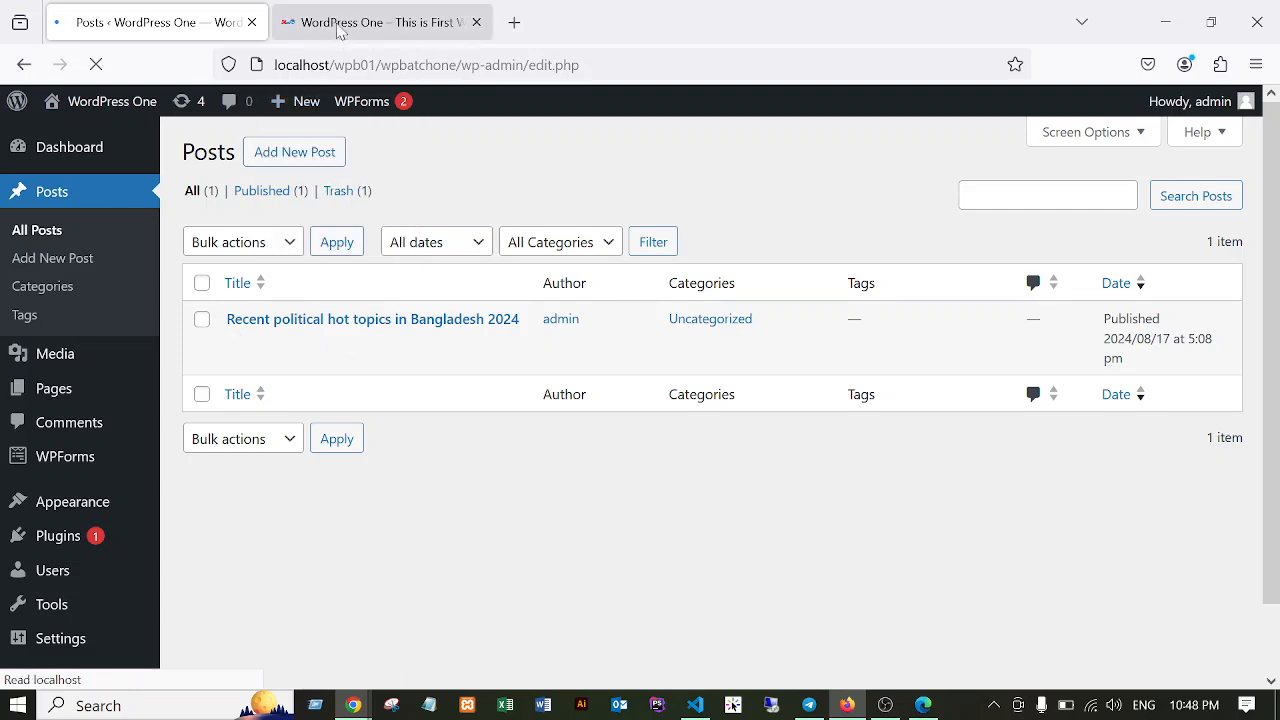
pyautogui.click(300, 22)
pyautogui.scroll(-1, 459, 463)
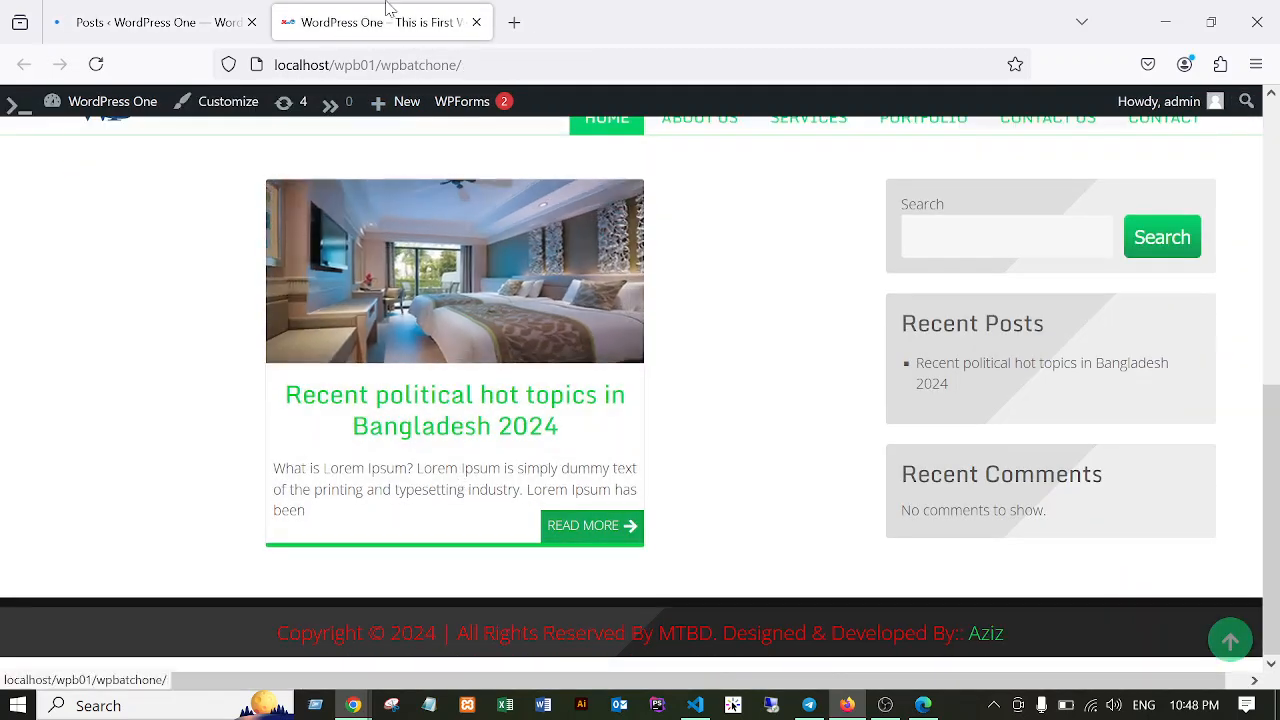
pyautogui.click(226, 22)
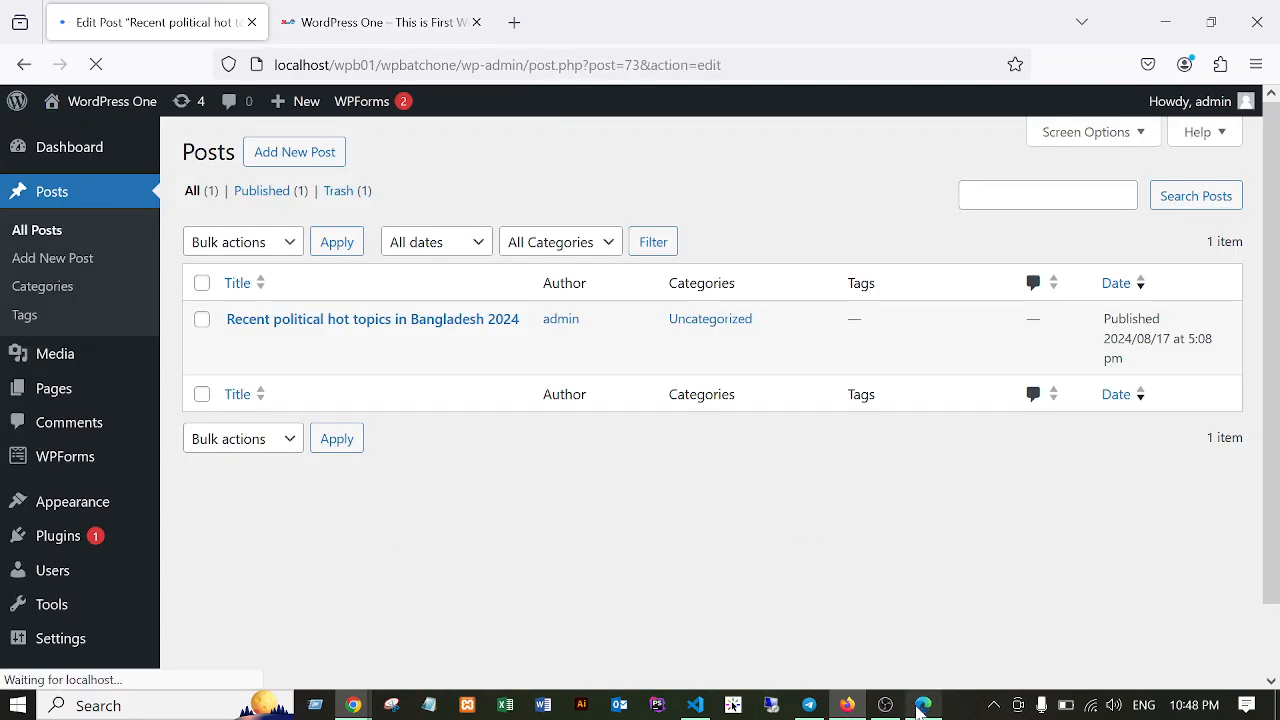
# Switch to the course outline PDF in Edge and mark the word "Category" in item 13.
pyautogui.click(922, 705)
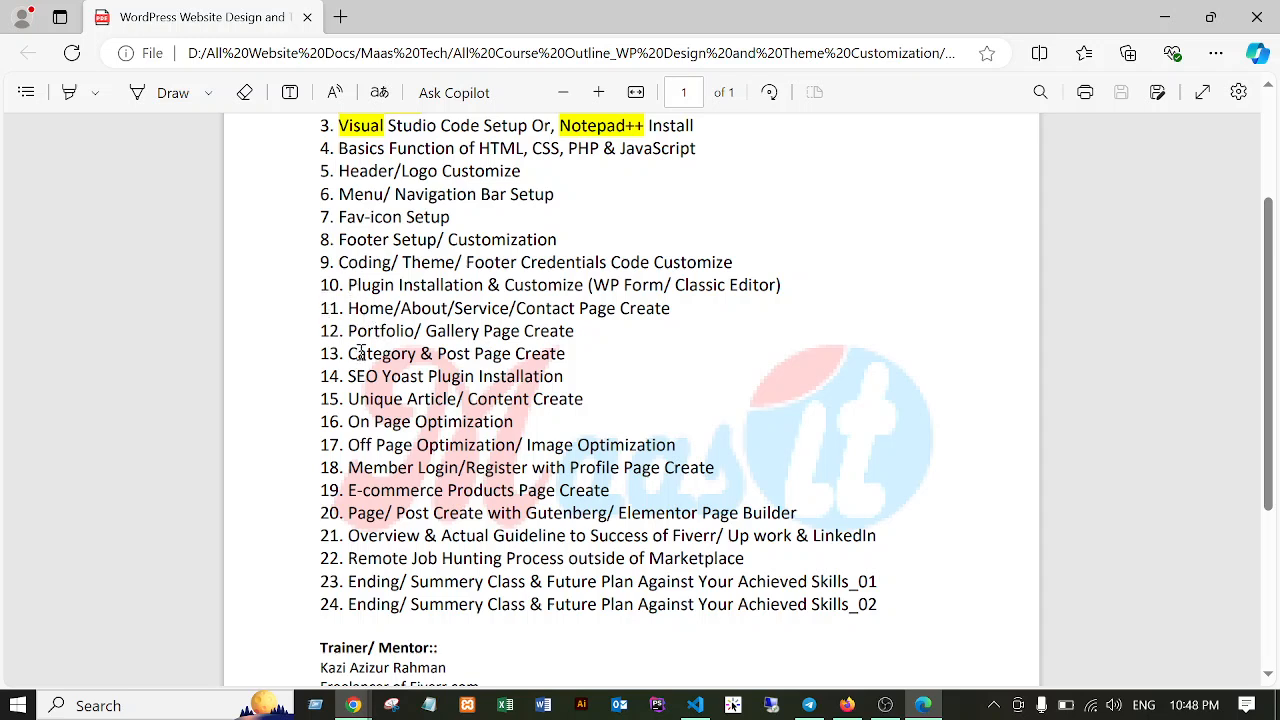
pyautogui.moveTo(437, 353)
pyautogui.mouseDown()
pyautogui.moveTo(511, 353)
pyautogui.moveTo(434, 350)
pyautogui.mouseUp()
pyautogui.click(580, 358)
pyautogui.click(366, 357)
pyautogui.moveTo(349, 353); pyautogui.dragTo(416, 356)
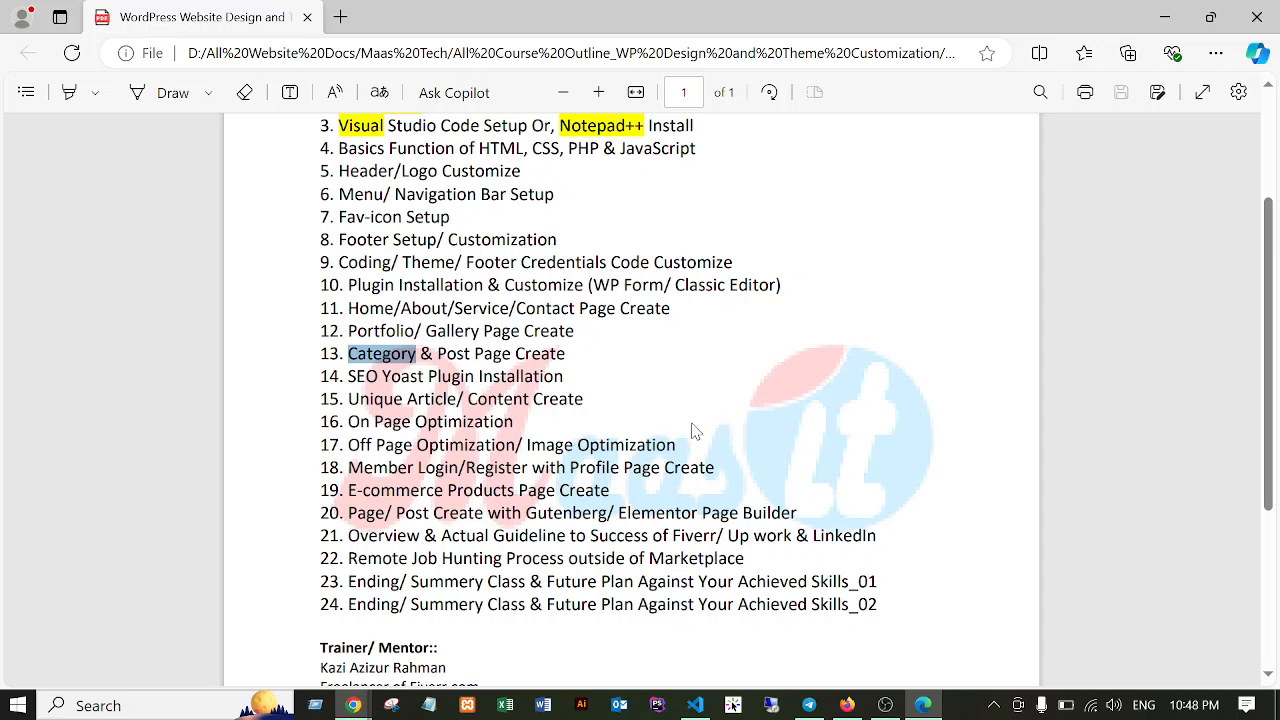
pyautogui.click(408, 360)
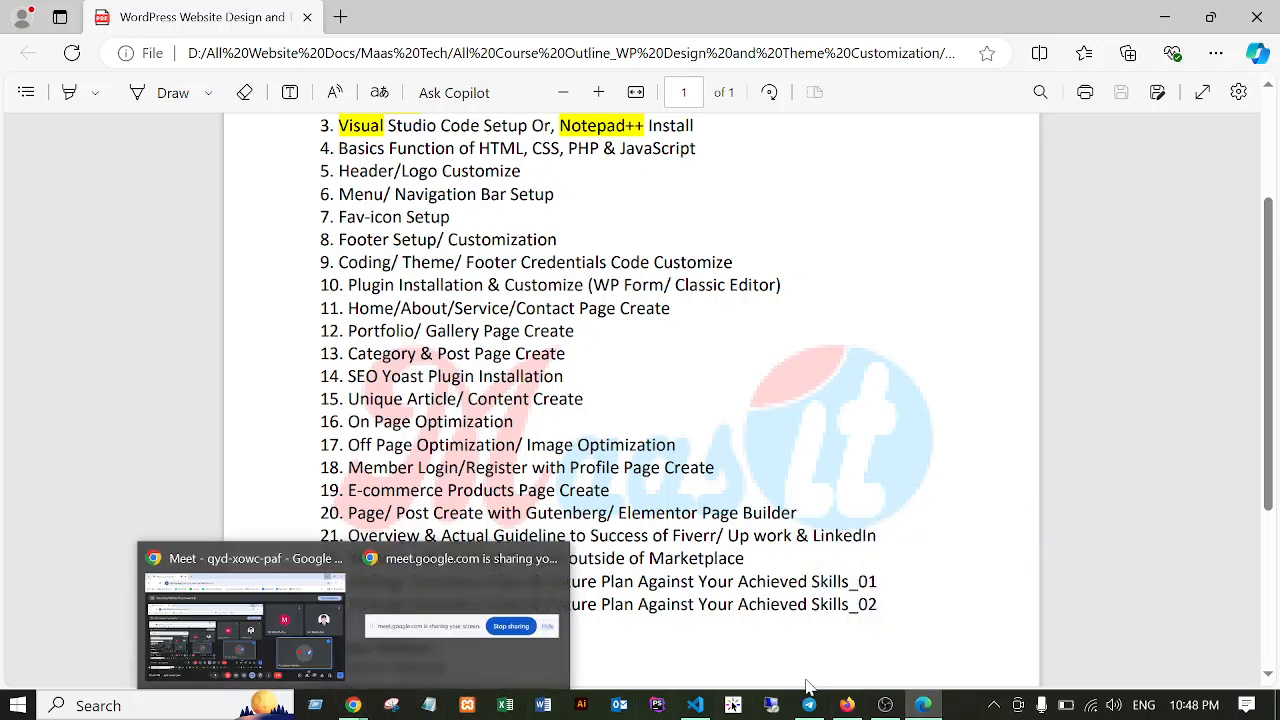
# Return to Firefox and review the post's text, inserted image, category, tags and featured image in the editor.
pyautogui.click(848, 706)
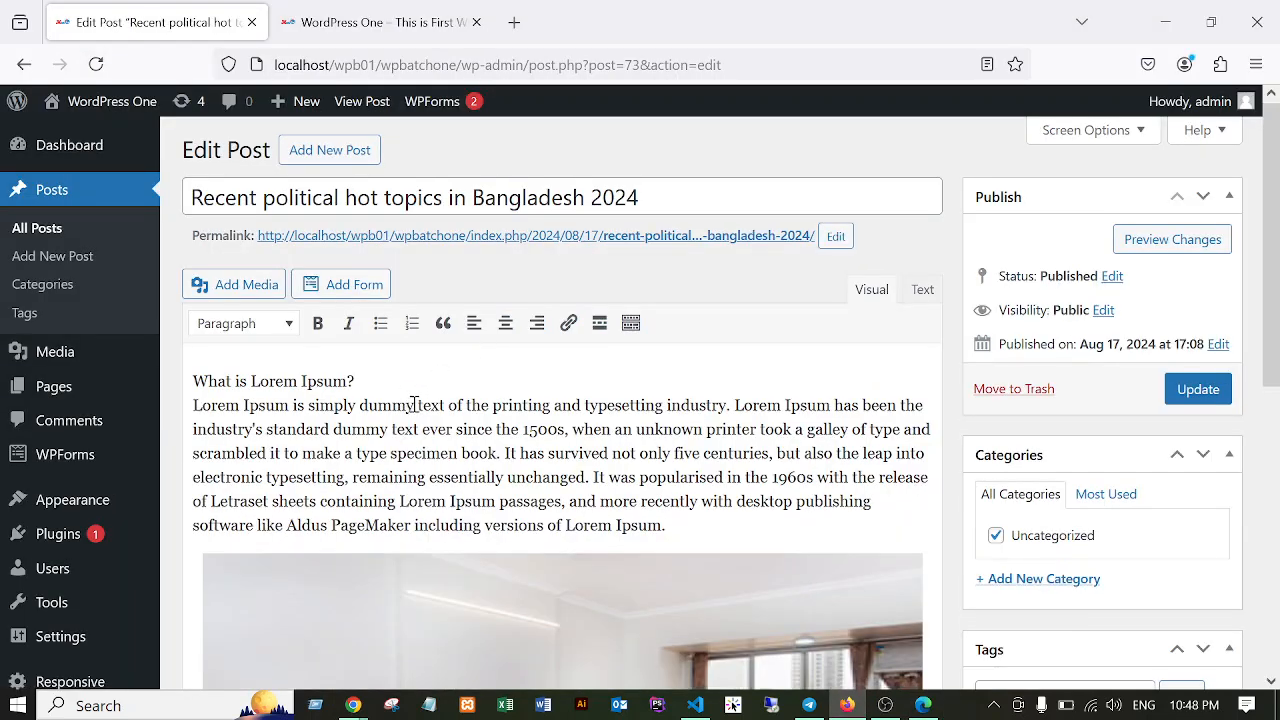
pyautogui.scroll(-7, 574, 420)
pyautogui.scroll(7, 595, 420)
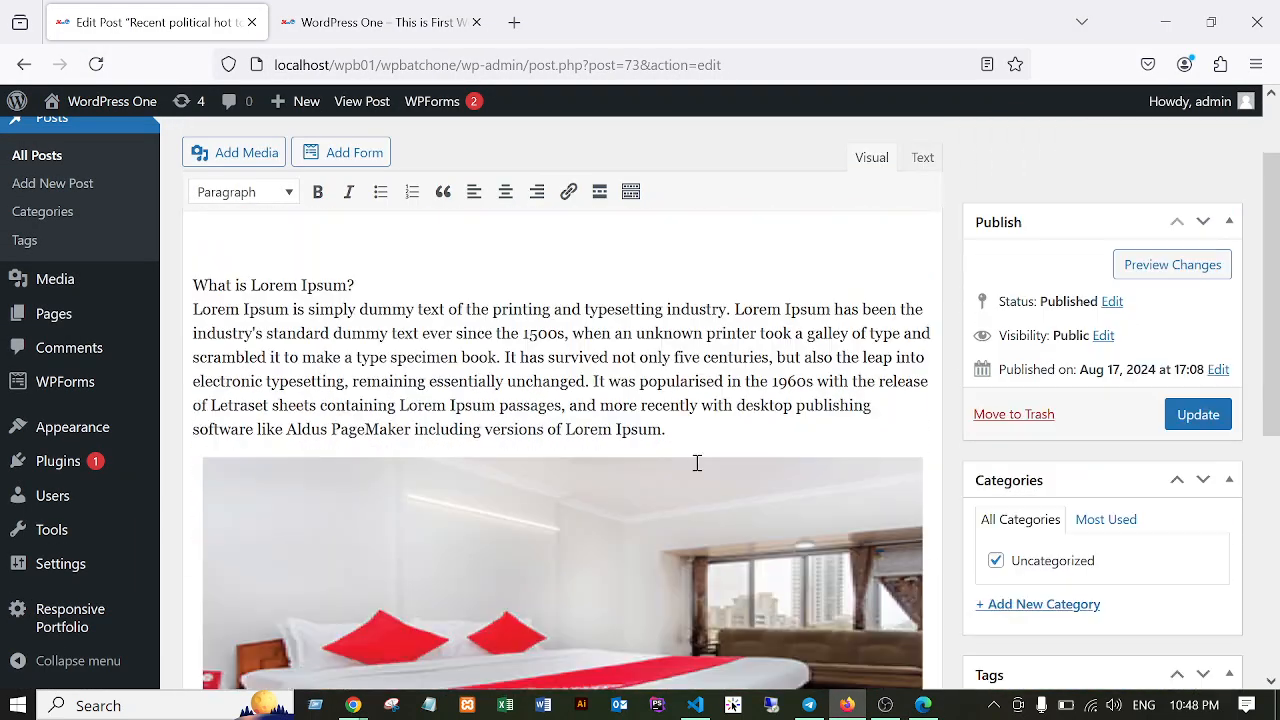
pyautogui.scroll(-5, 1273, 428)
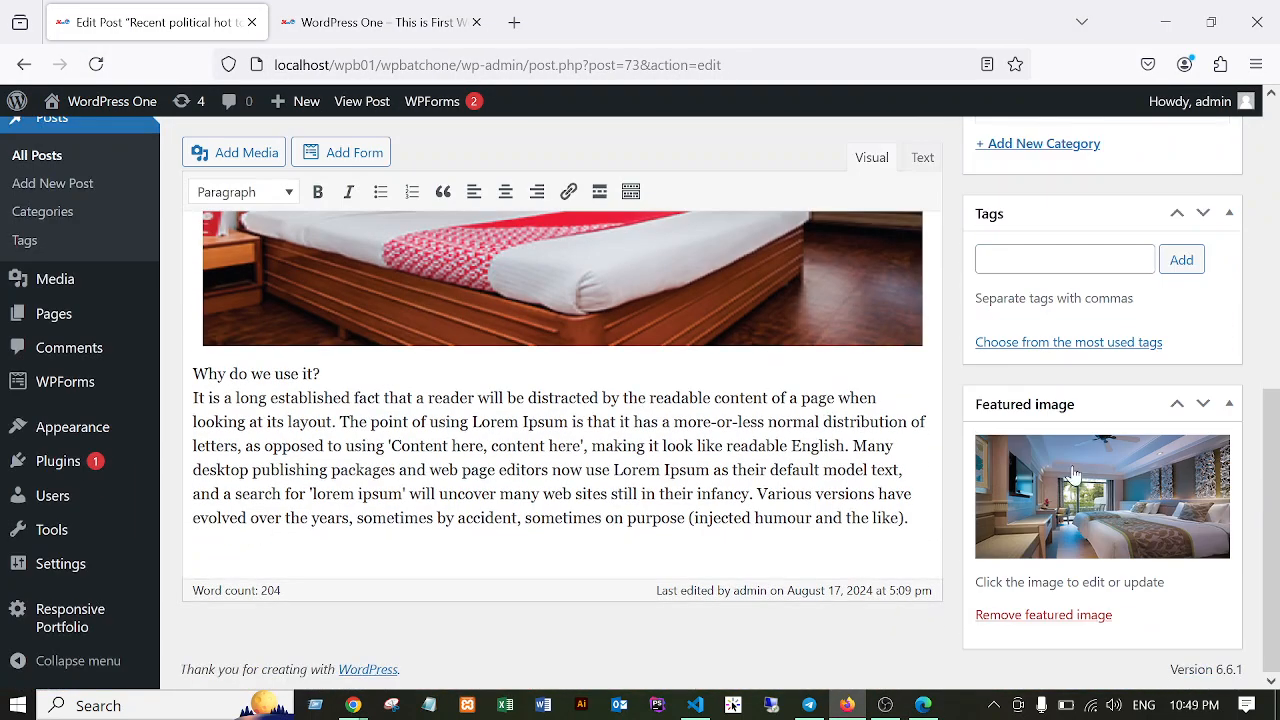
pyautogui.scroll(3, 617, 426)
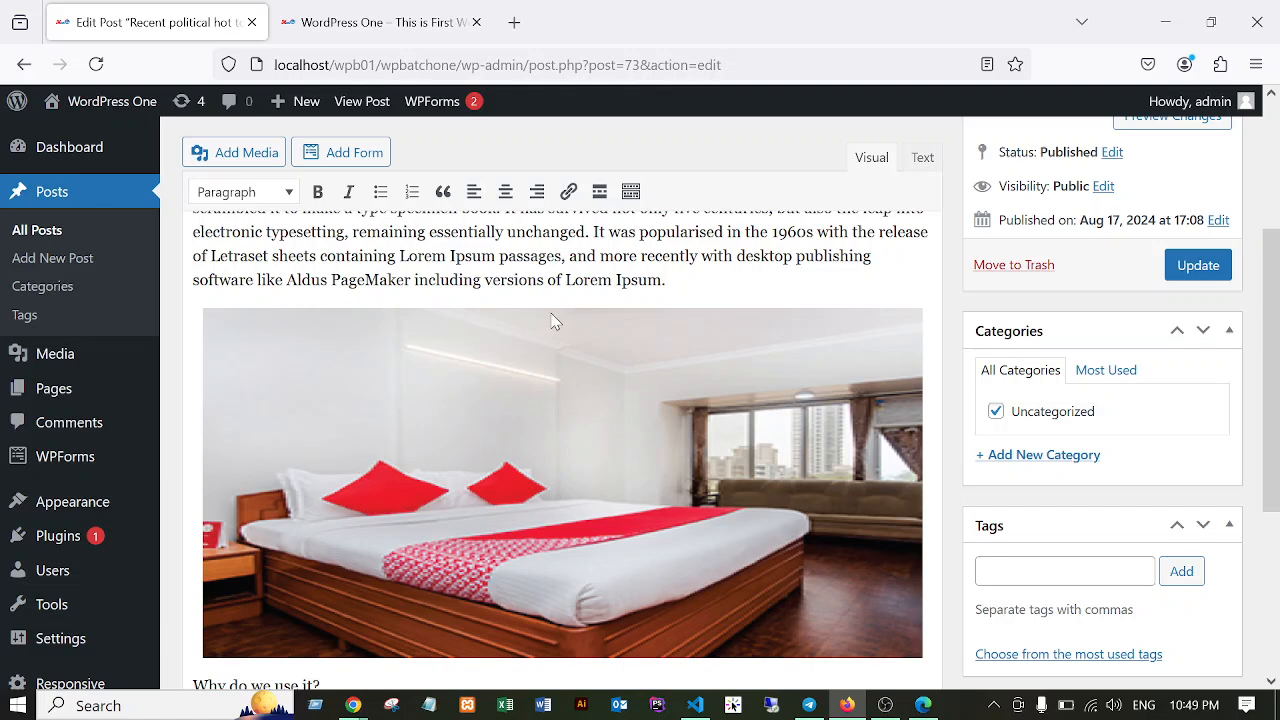
pyautogui.scroll(-2, 560, 440)
pyautogui.scroll(4, 600, 450)
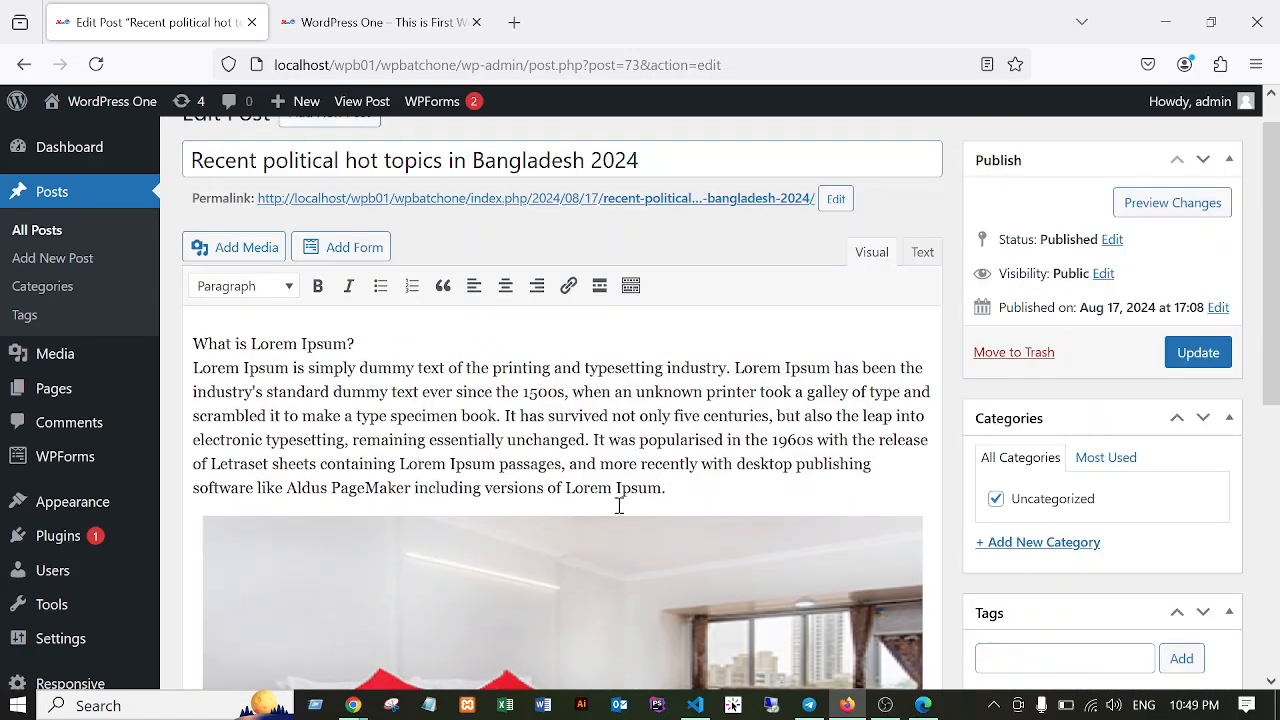
pyautogui.scroll(1, 614, 504)
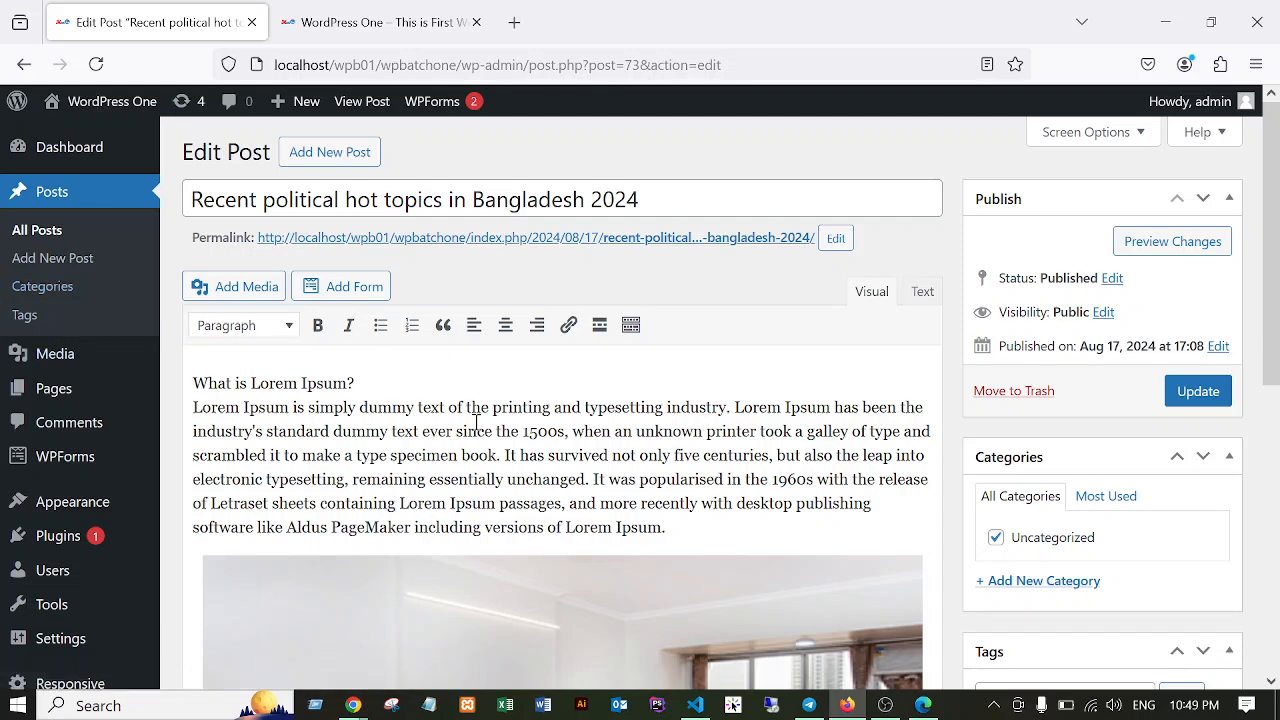
# Open the post Categories page in a new browser tab and bring it to the front.
pyautogui.rightClick(38, 289)
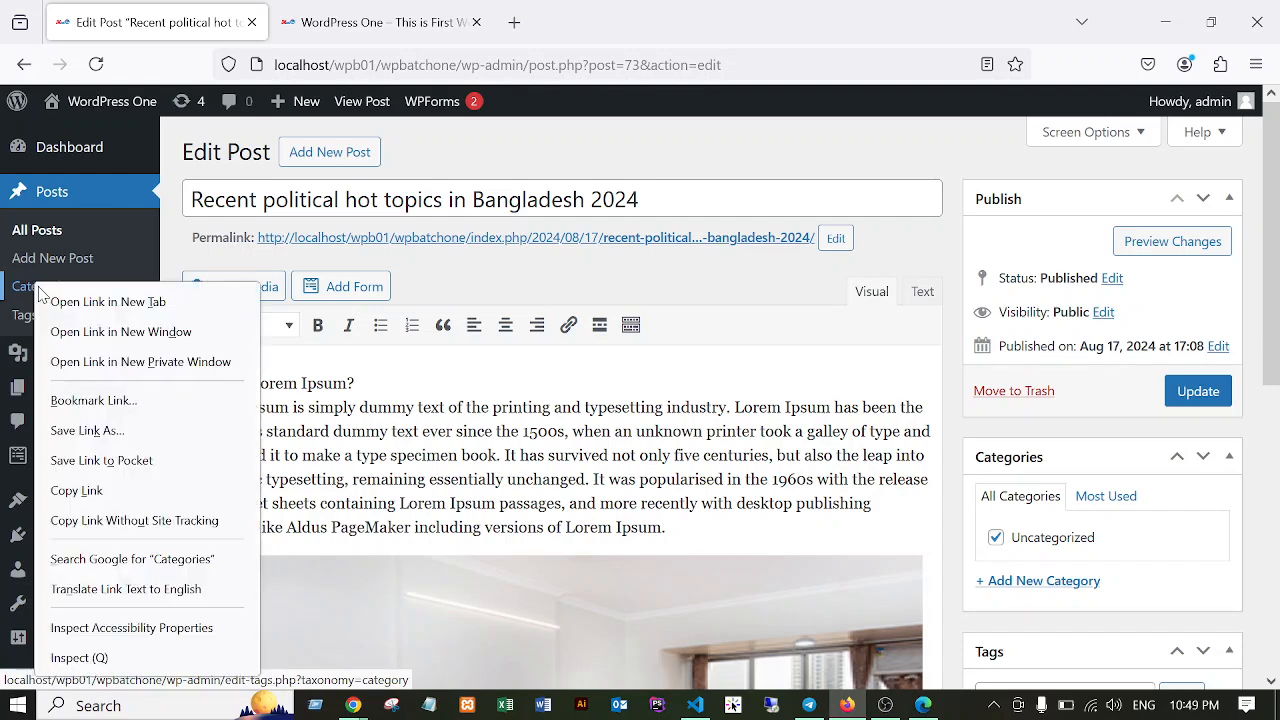
pyautogui.click(60, 303)
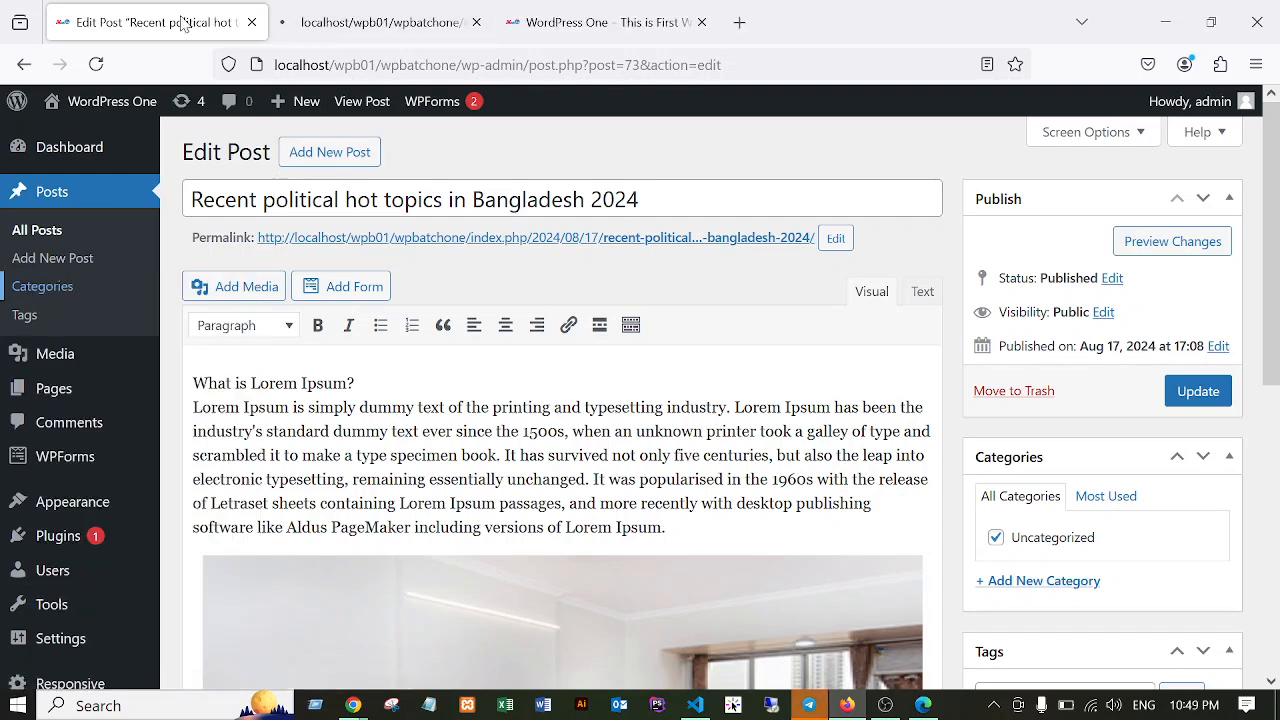
pyautogui.click(331, 29)
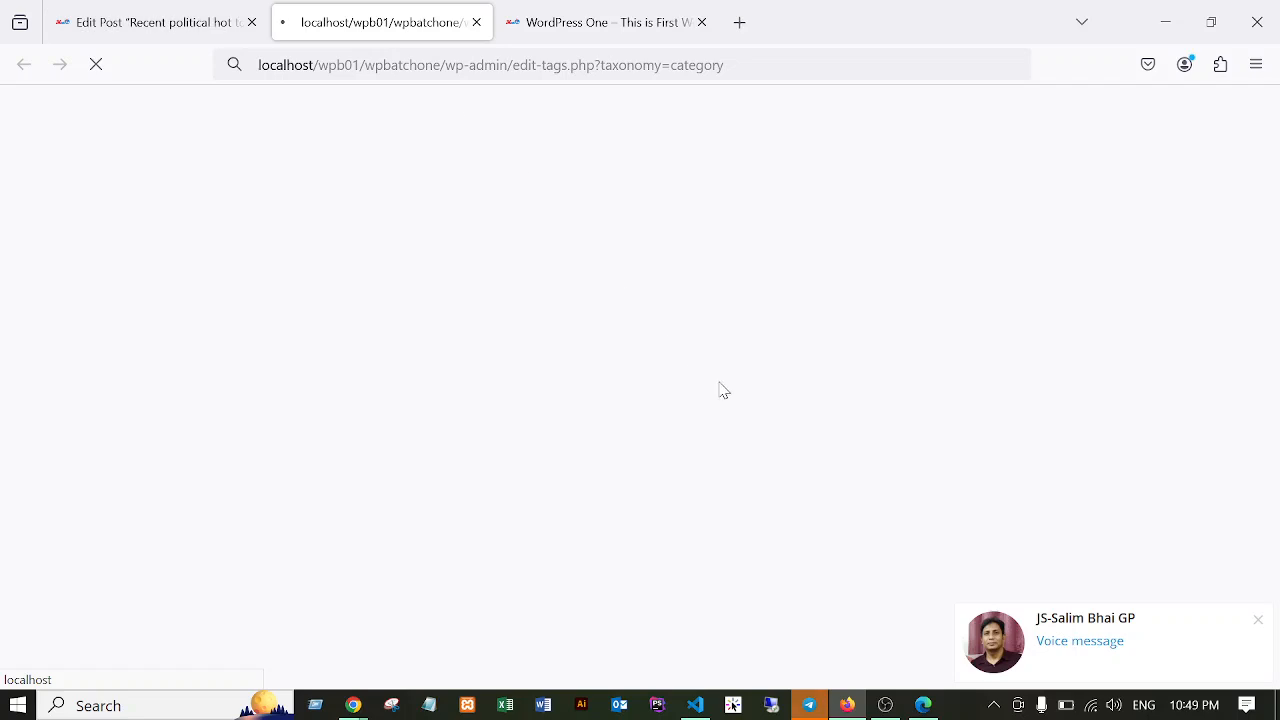
# Switch to Telegram, open the chat with the unread voice message, and return to the browser.
pyautogui.click(809, 705)
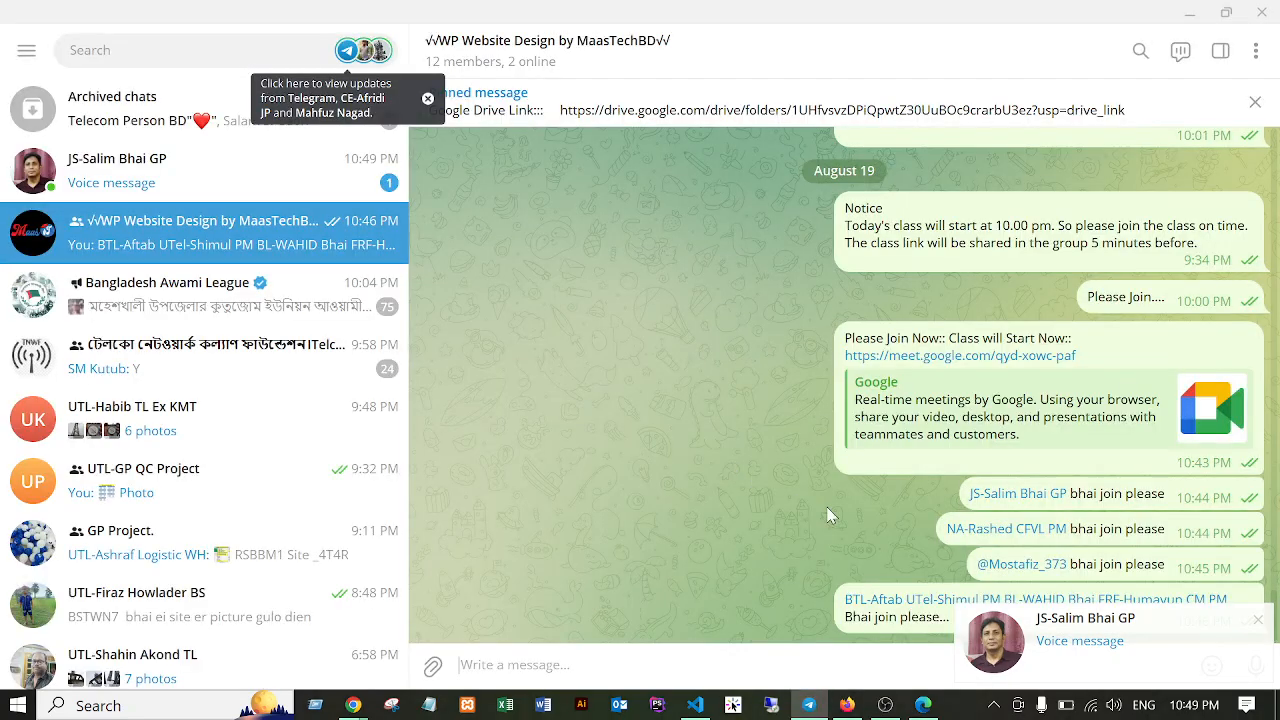
pyautogui.click(150, 170)
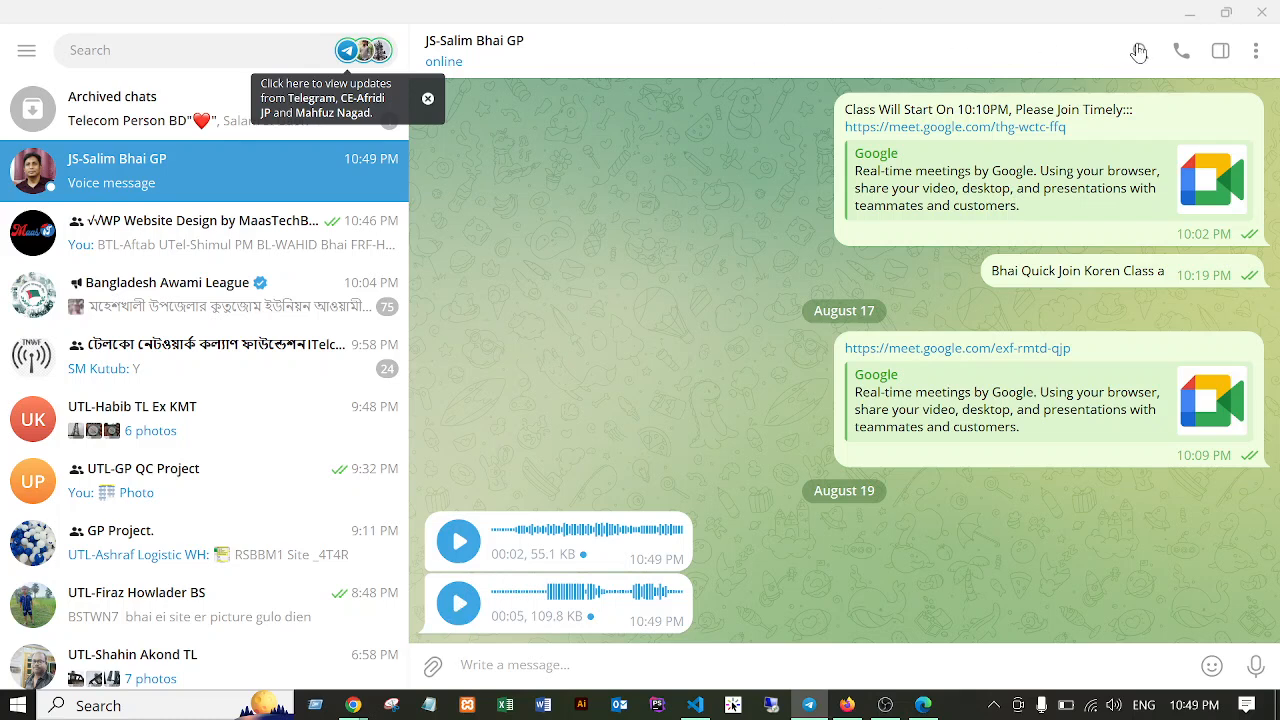
pyautogui.click(1188, 22)
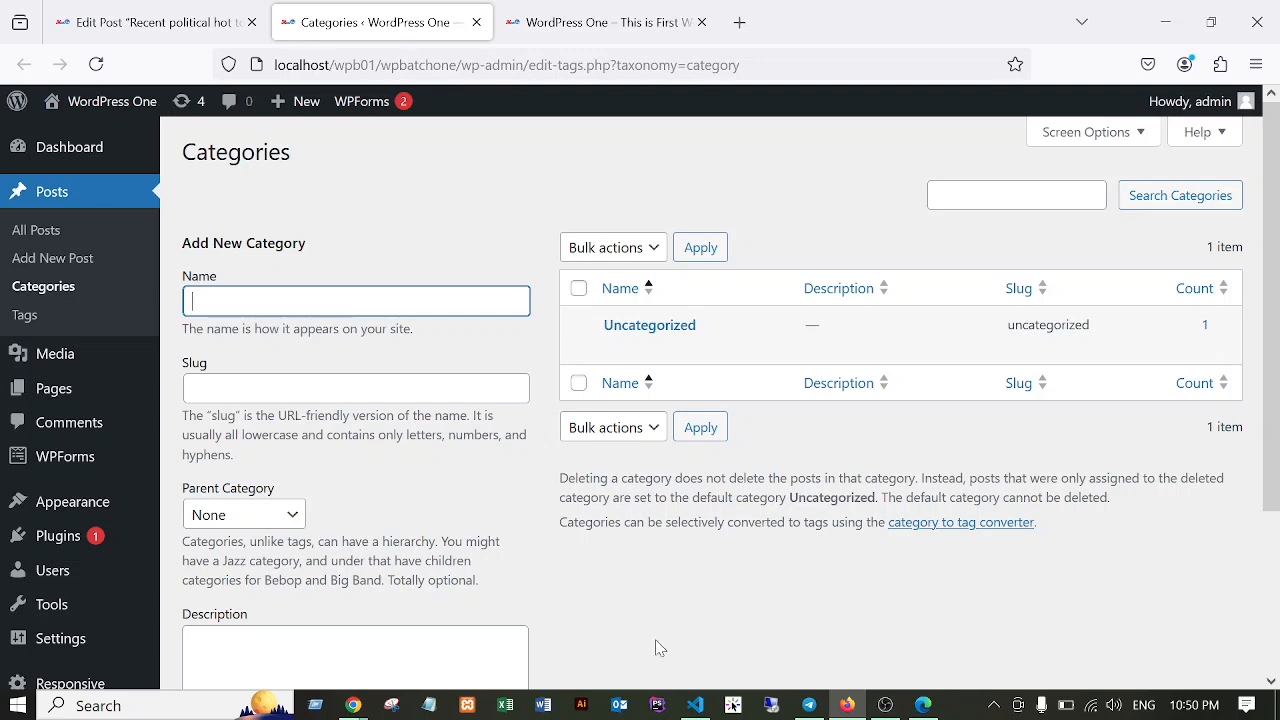
# Switch to the Google Meet call in Chrome and hide its screen-sharing notification bar.
pyautogui.click(84, 18)
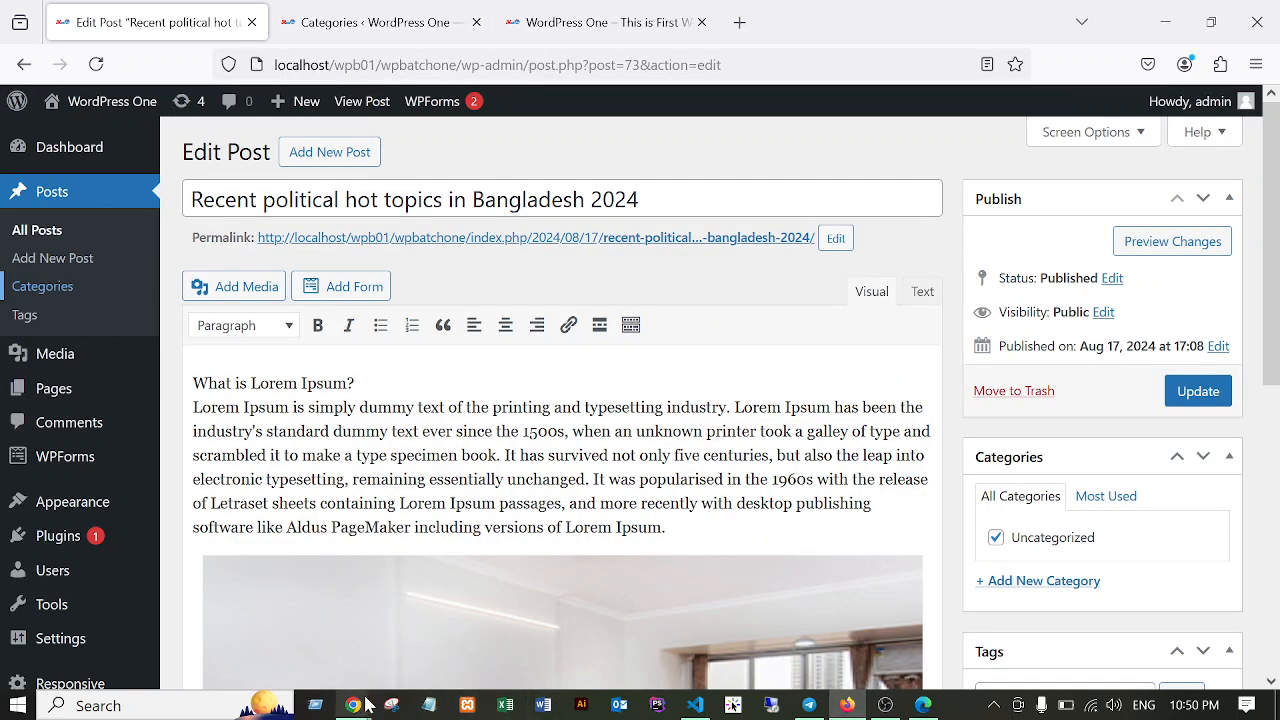
pyautogui.moveTo(353, 705)
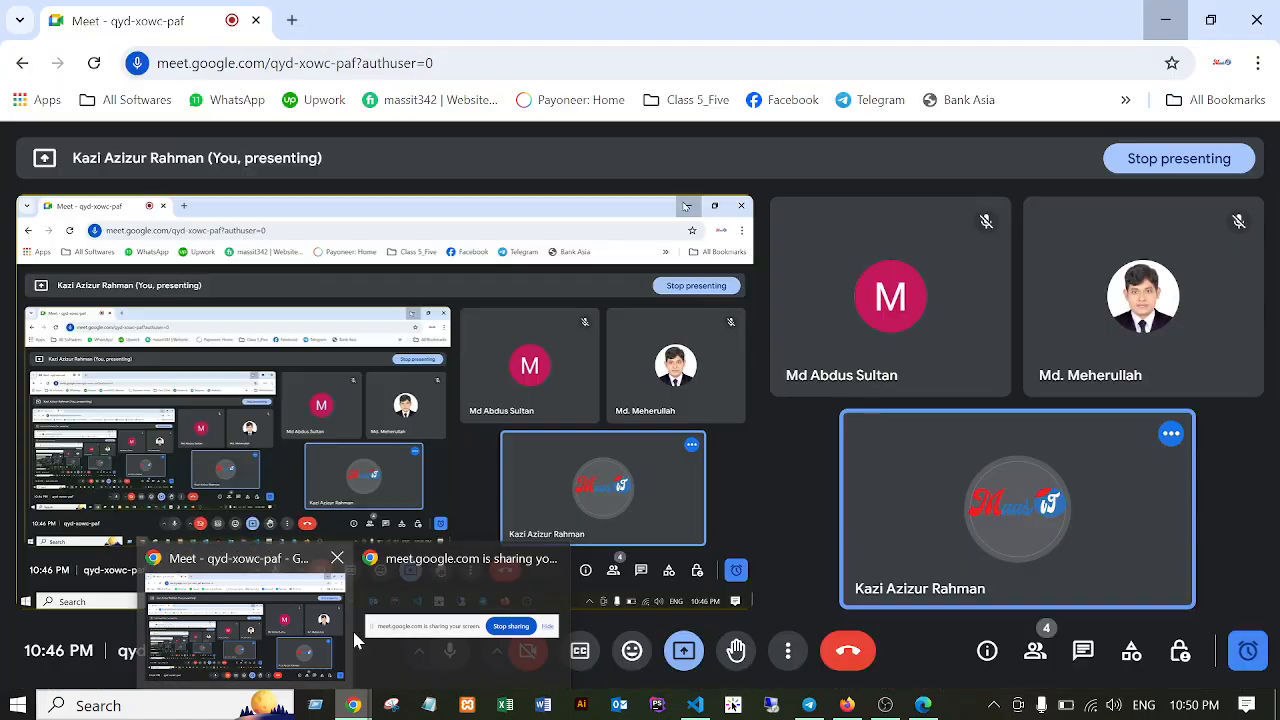
pyautogui.click(306, 623)
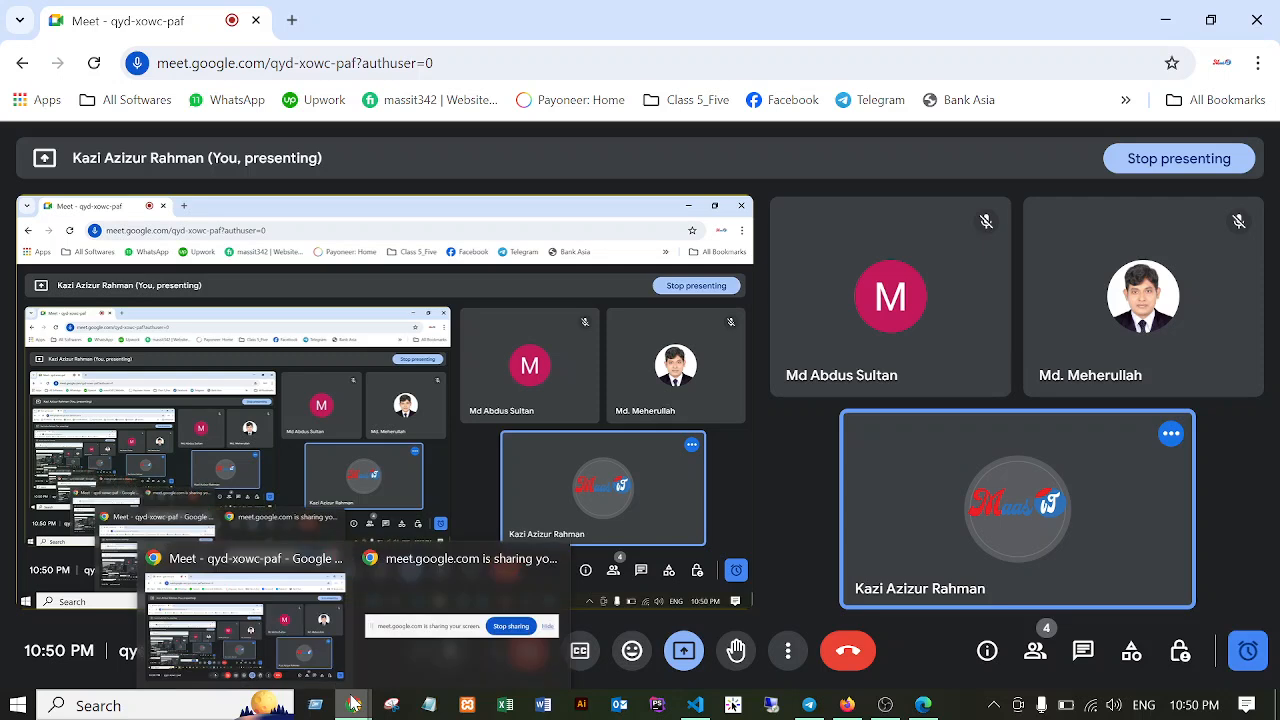
pyautogui.click(410, 590)
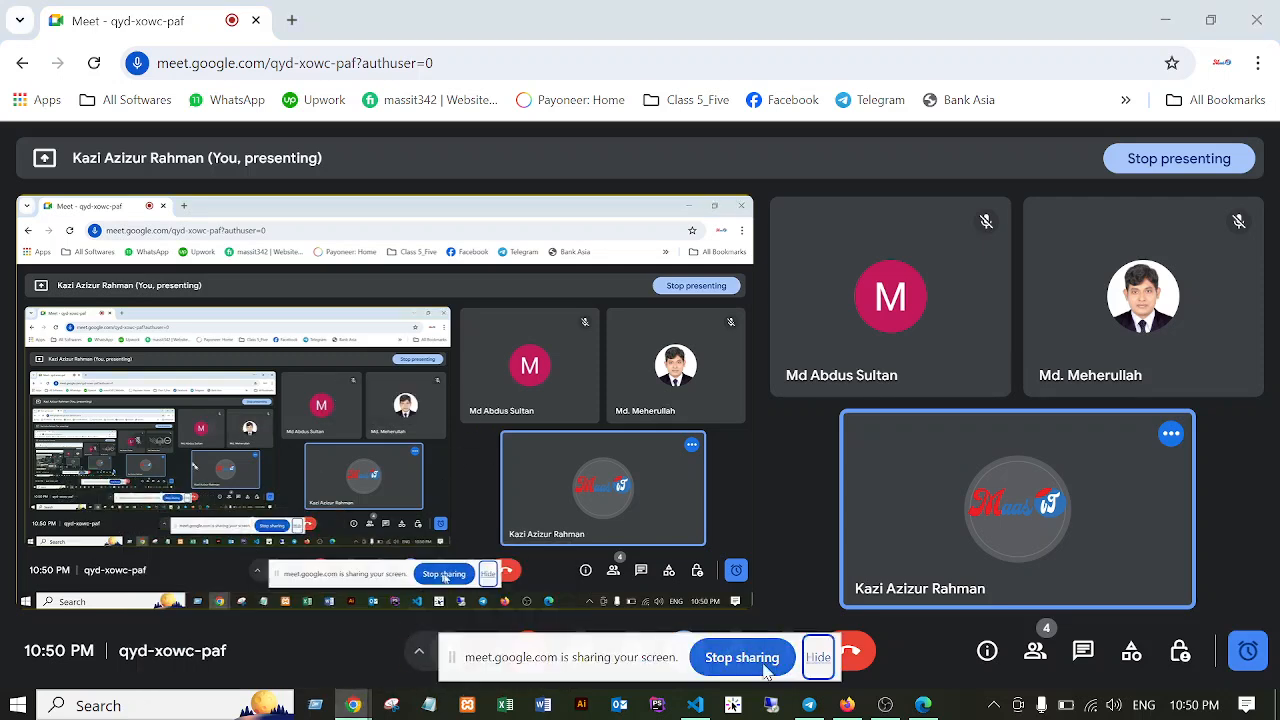
pyautogui.click(818, 657)
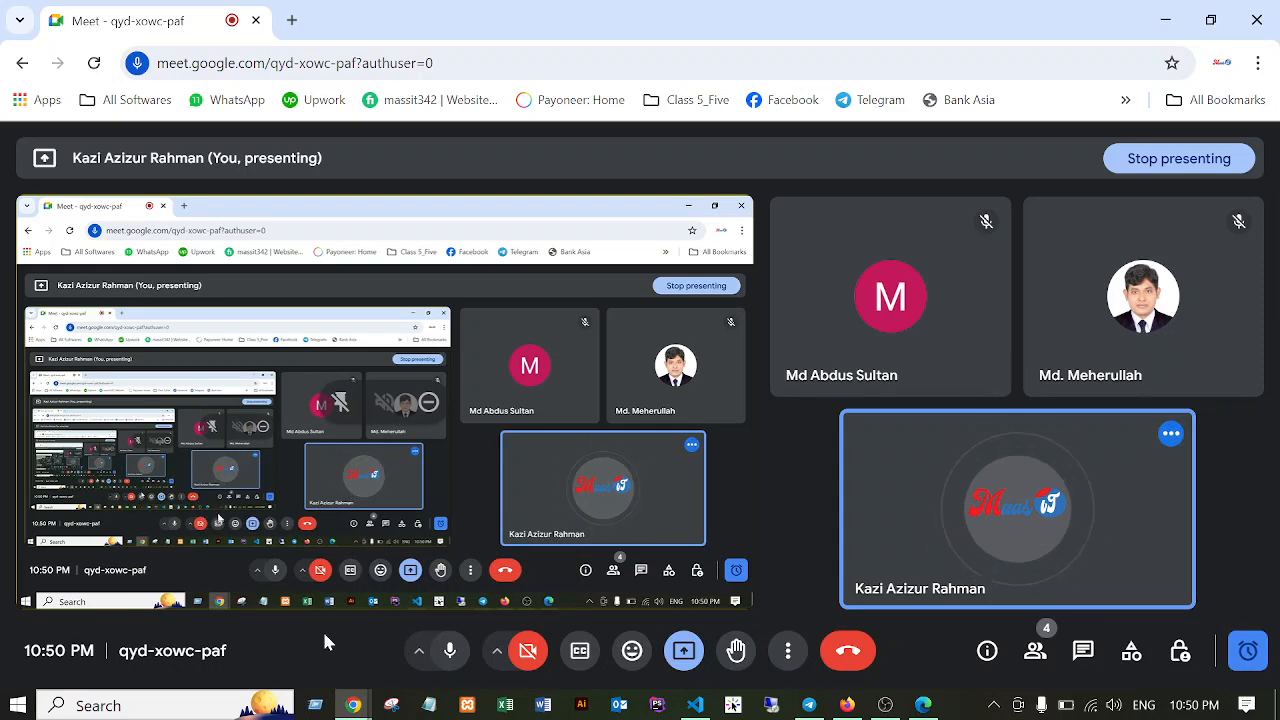
# Switch to Telegram and open the "WP Website Design by MaasTechBD" group chat containing the class meeting link.
pyautogui.moveTo(355, 707)
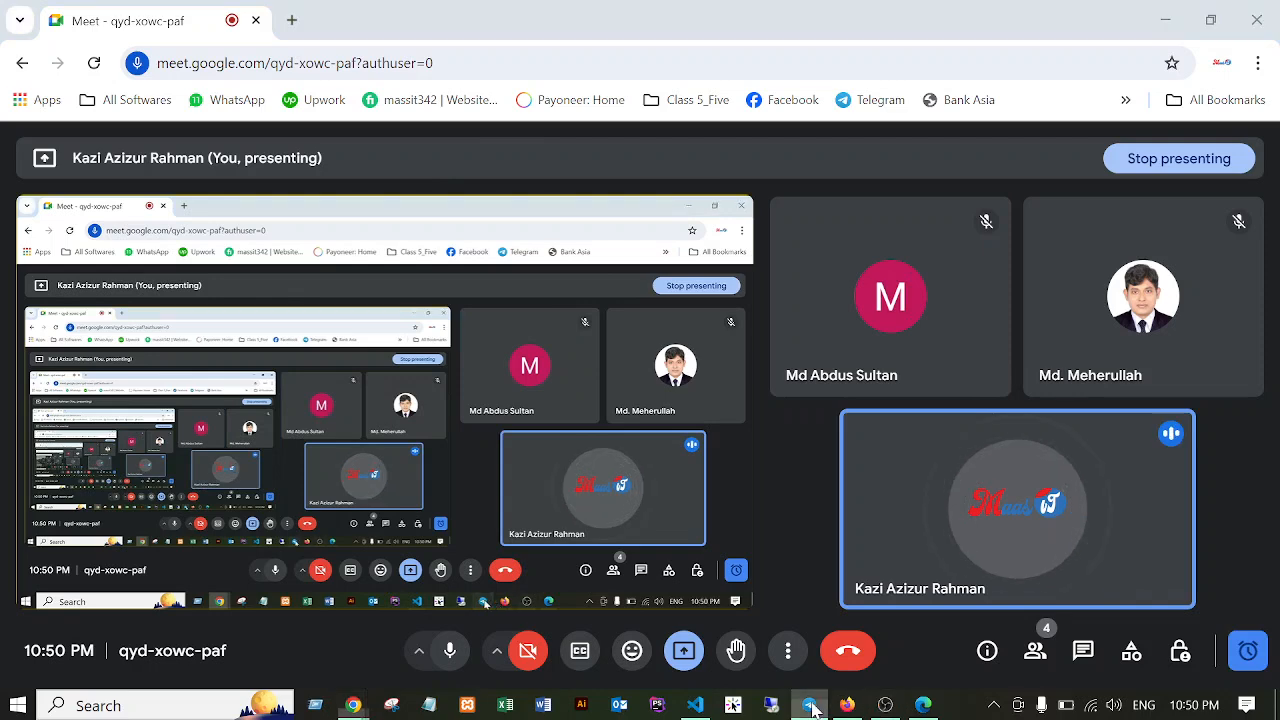
pyautogui.click(815, 705)
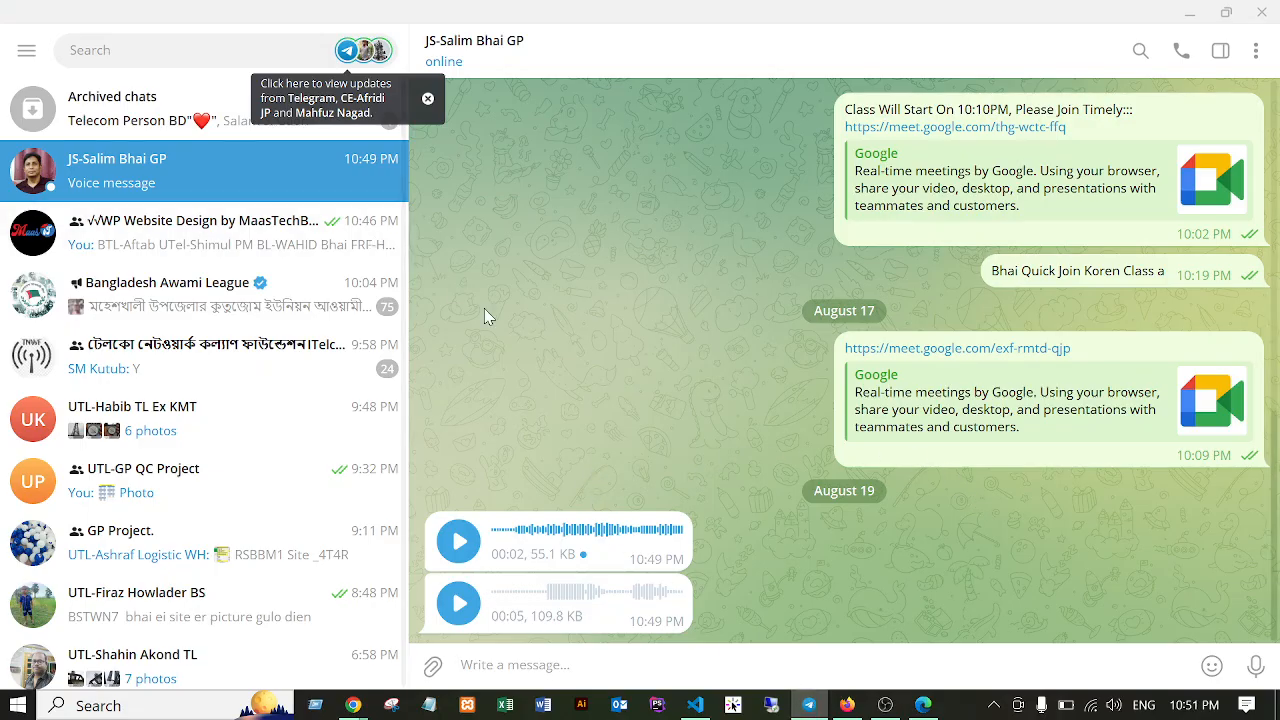
pyautogui.click(147, 245)
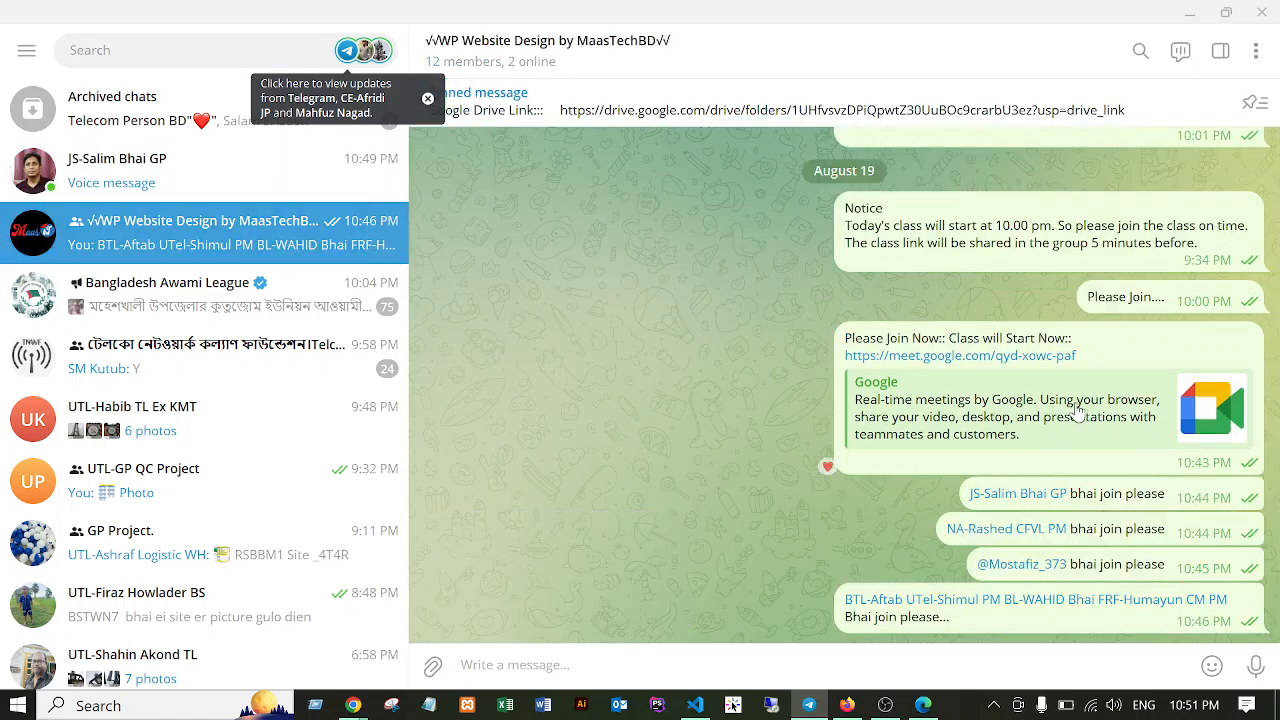
# Copy the class meeting link from the group's message and send it to the contact who sent the voice messages.
pyautogui.rightClick(1162, 396)
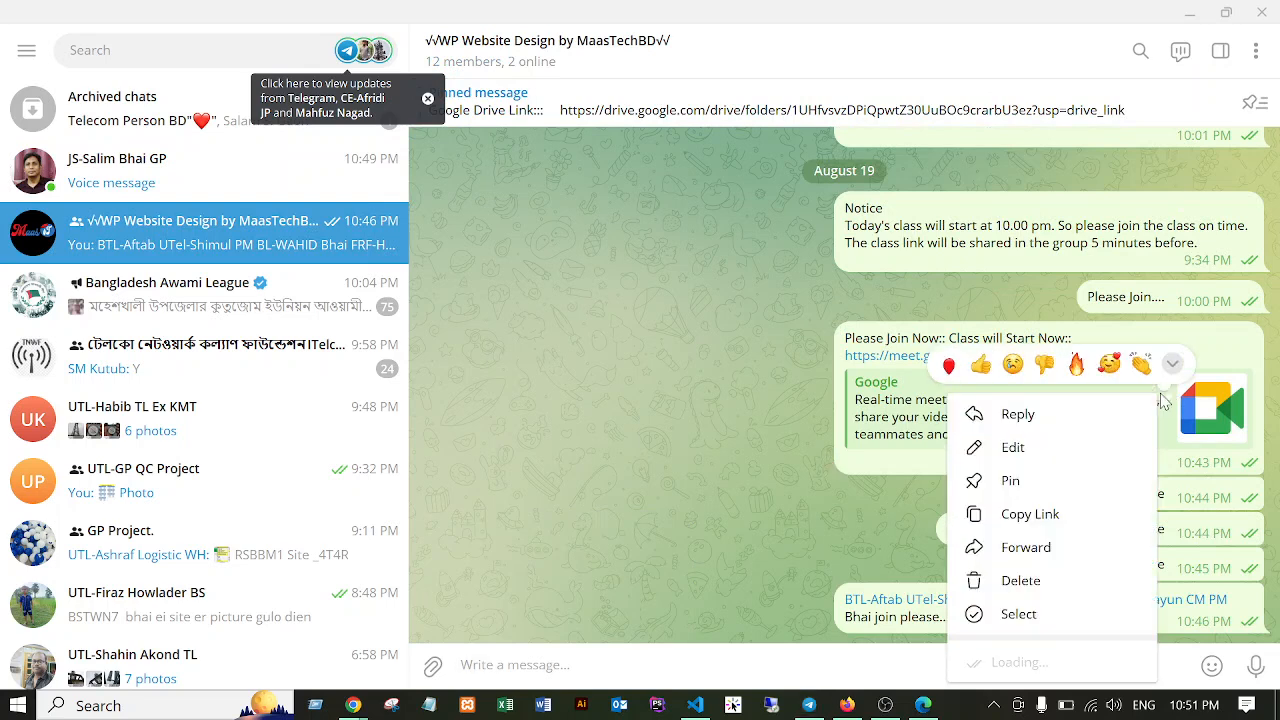
pyautogui.click(1010, 514)
pyautogui.click(82, 167)
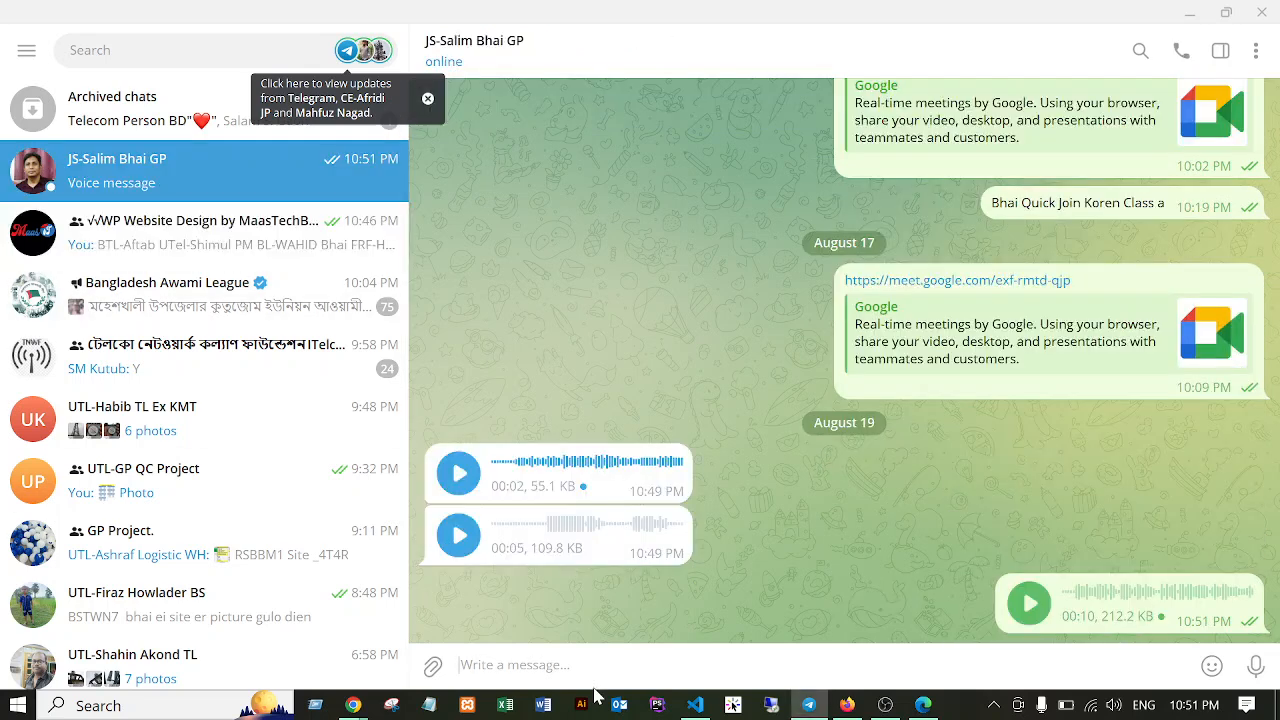
pyautogui.hotkey('ctrl', 'v')
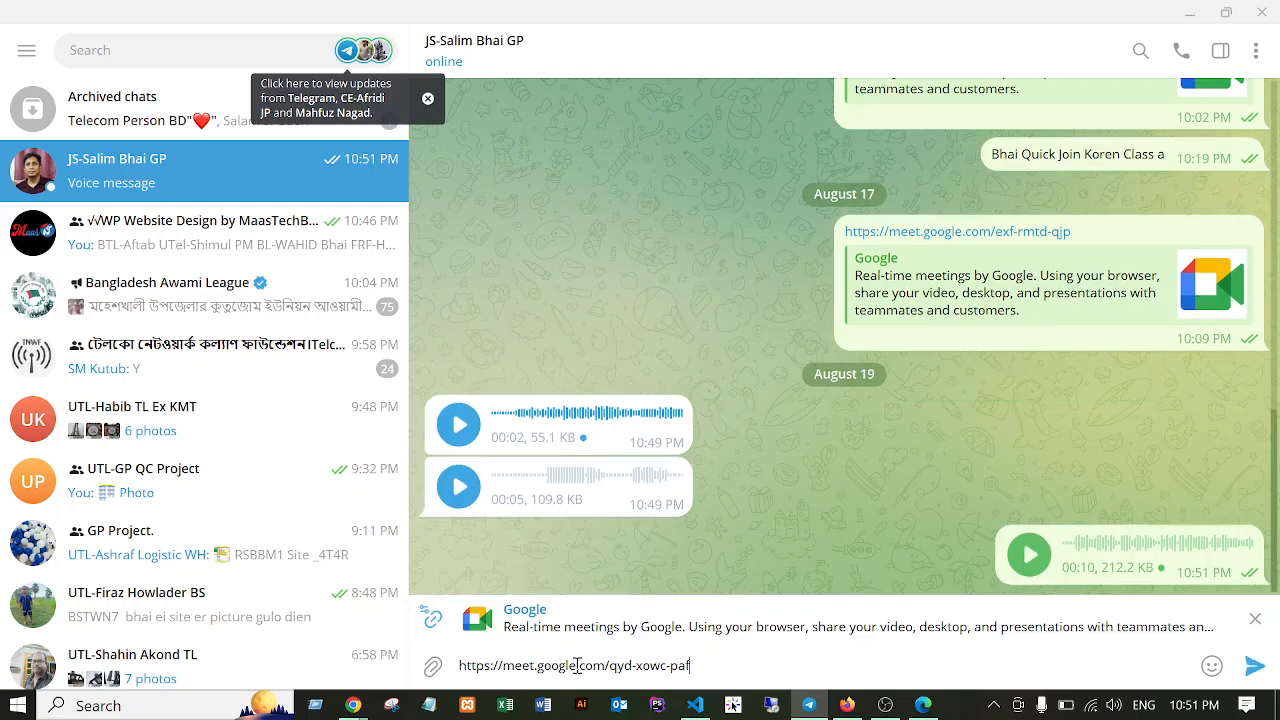
pyautogui.press('Return')
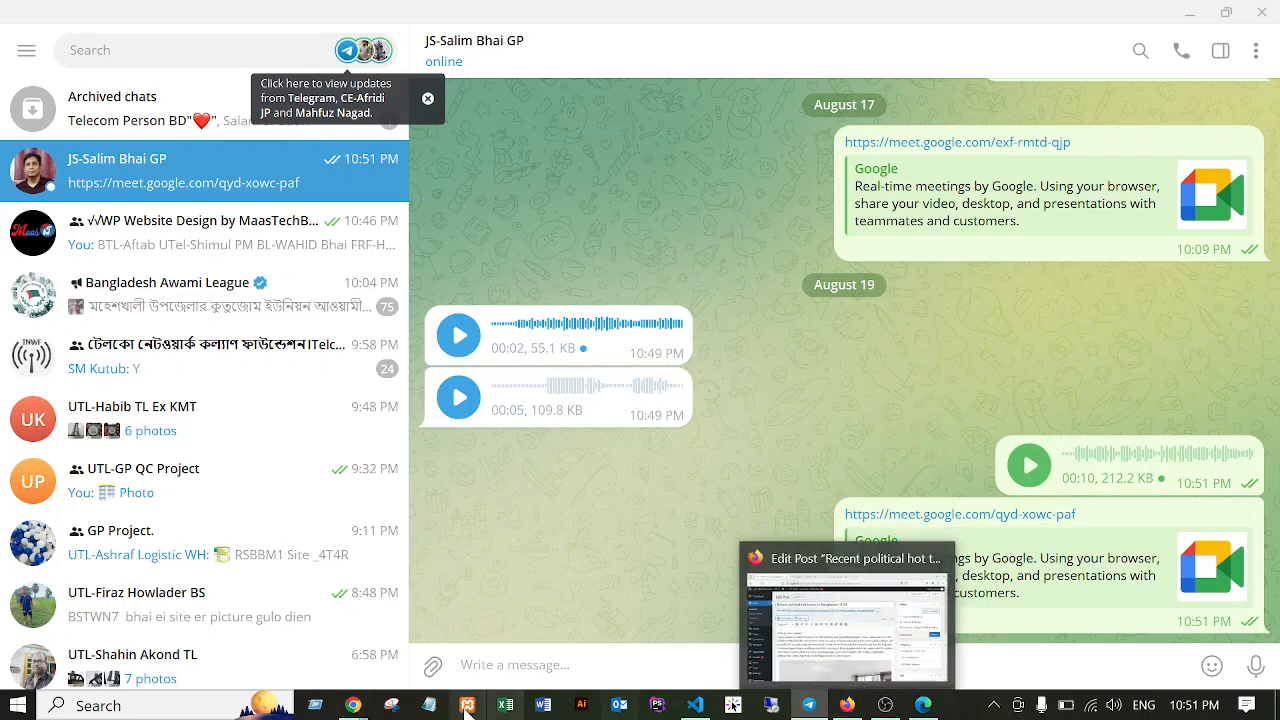
# Switch to the WordPress Categories page in Firefox and enter Products as the new category's name.
pyautogui.click(847, 705)
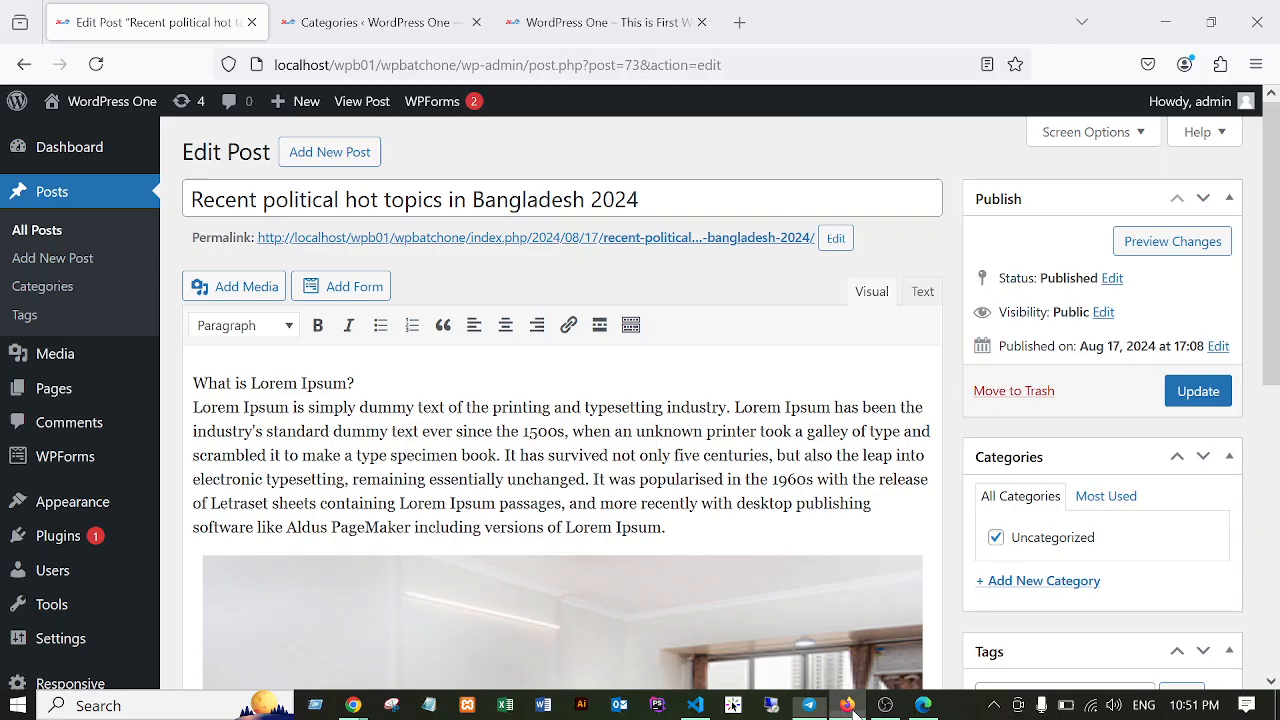
pyautogui.click(330, 27)
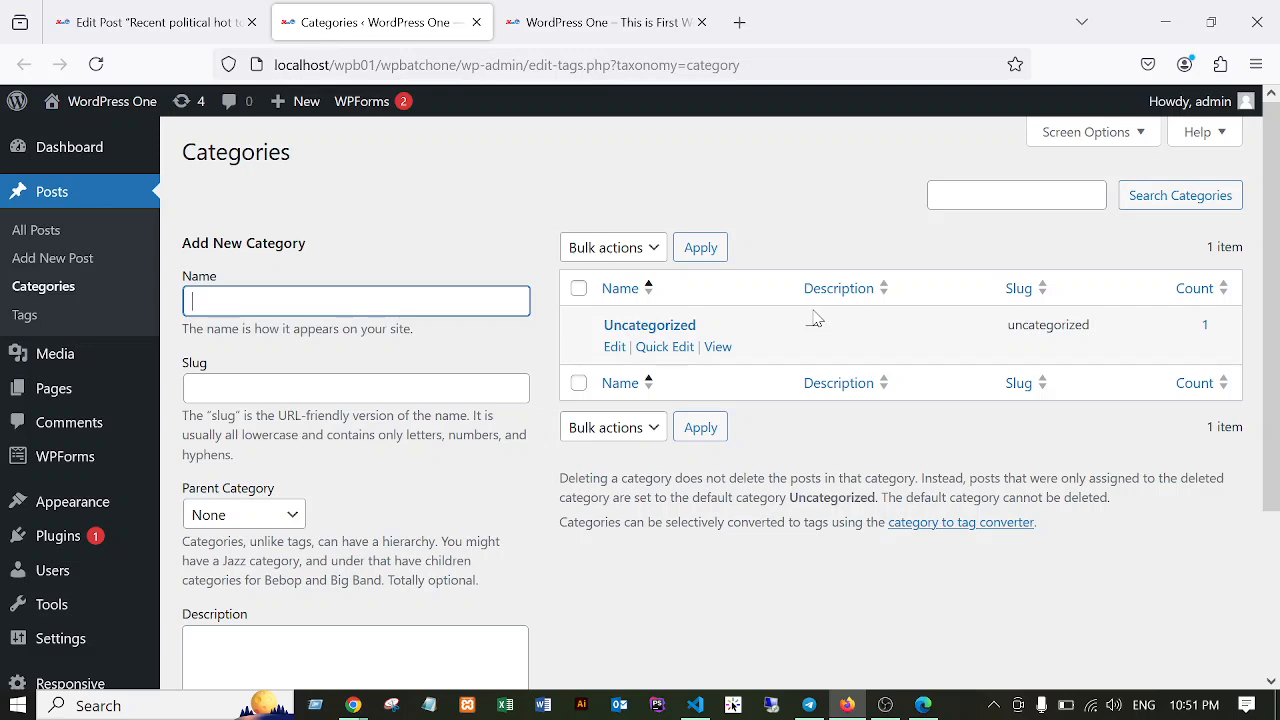
pyautogui.write('Products')
pyautogui.moveTo(256, 300); pyautogui.dragTo(178, 307)
pyautogui.click(245, 304)
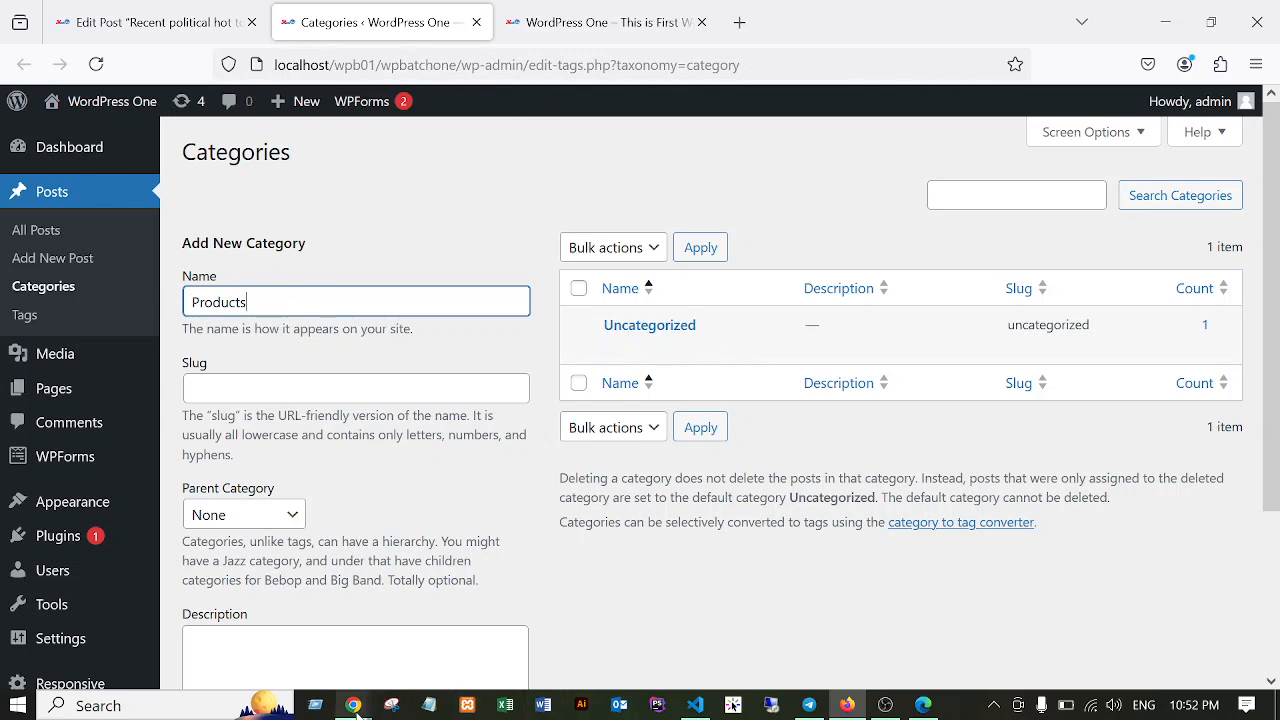
# Switch to the Google Meet call in Chrome, admit the waiting participant, and return to the Categories page in Firefox.
pyautogui.click(353, 705)
pyautogui.click(300, 654)
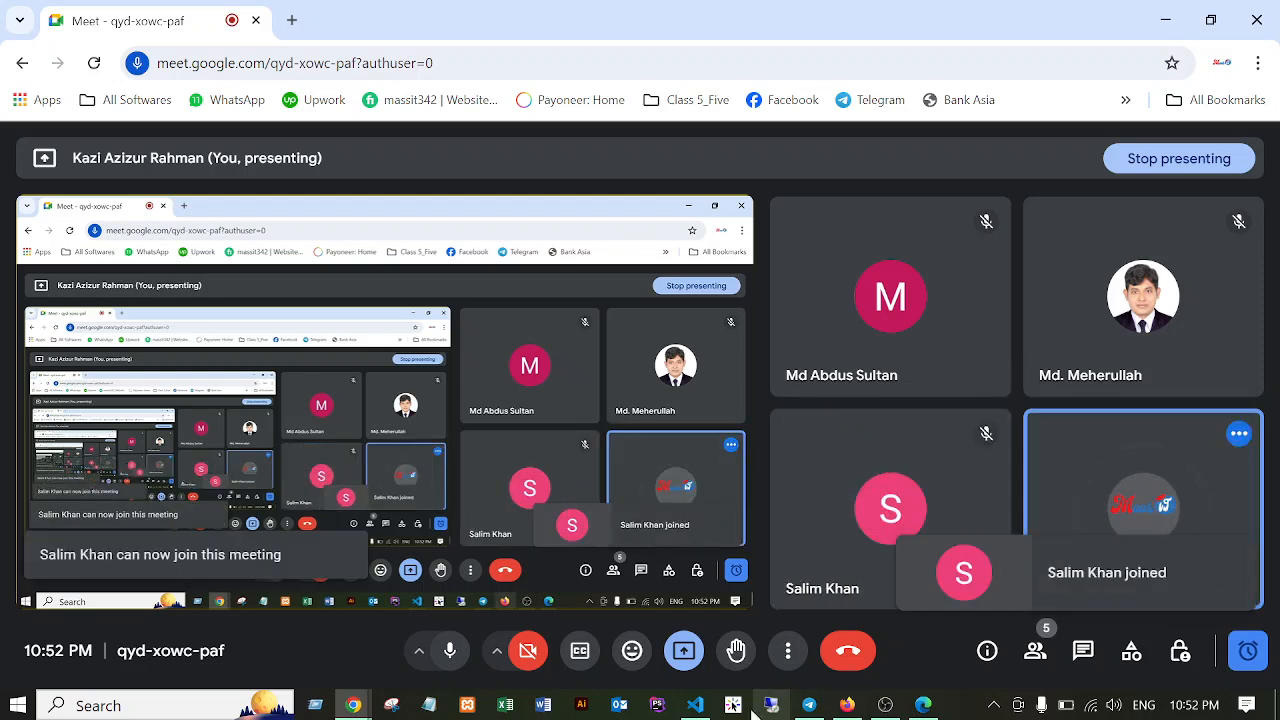
pyautogui.click(847, 705)
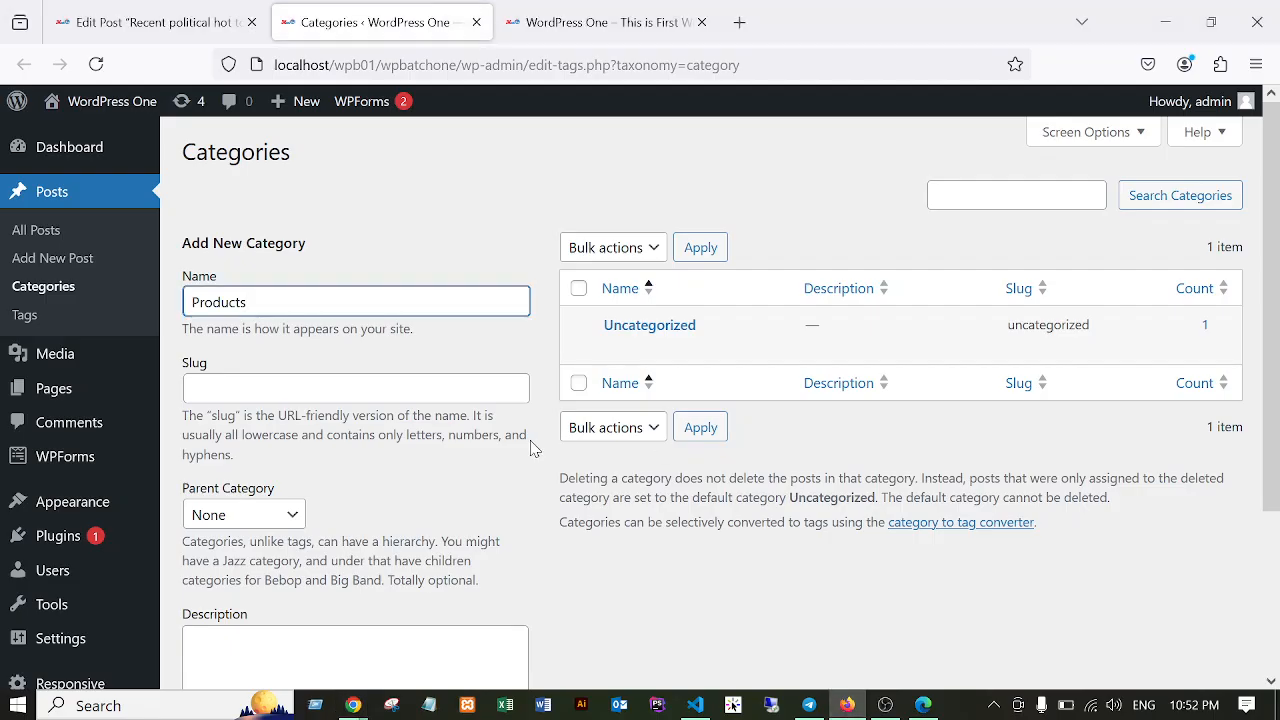
pyautogui.moveTo(265, 298); pyautogui.dragTo(189, 305)
pyautogui.click(254, 298)
pyautogui.moveTo(266, 306); pyautogui.dragTo(190, 306)
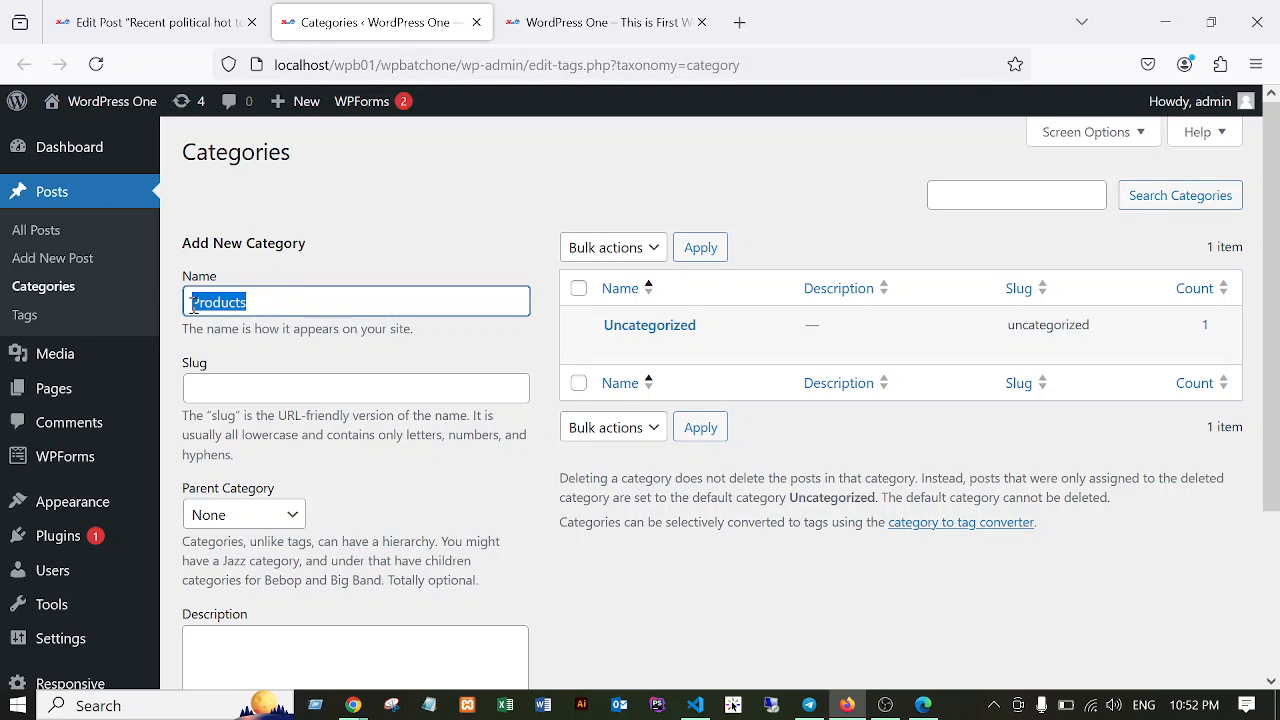
pyautogui.click(273, 302)
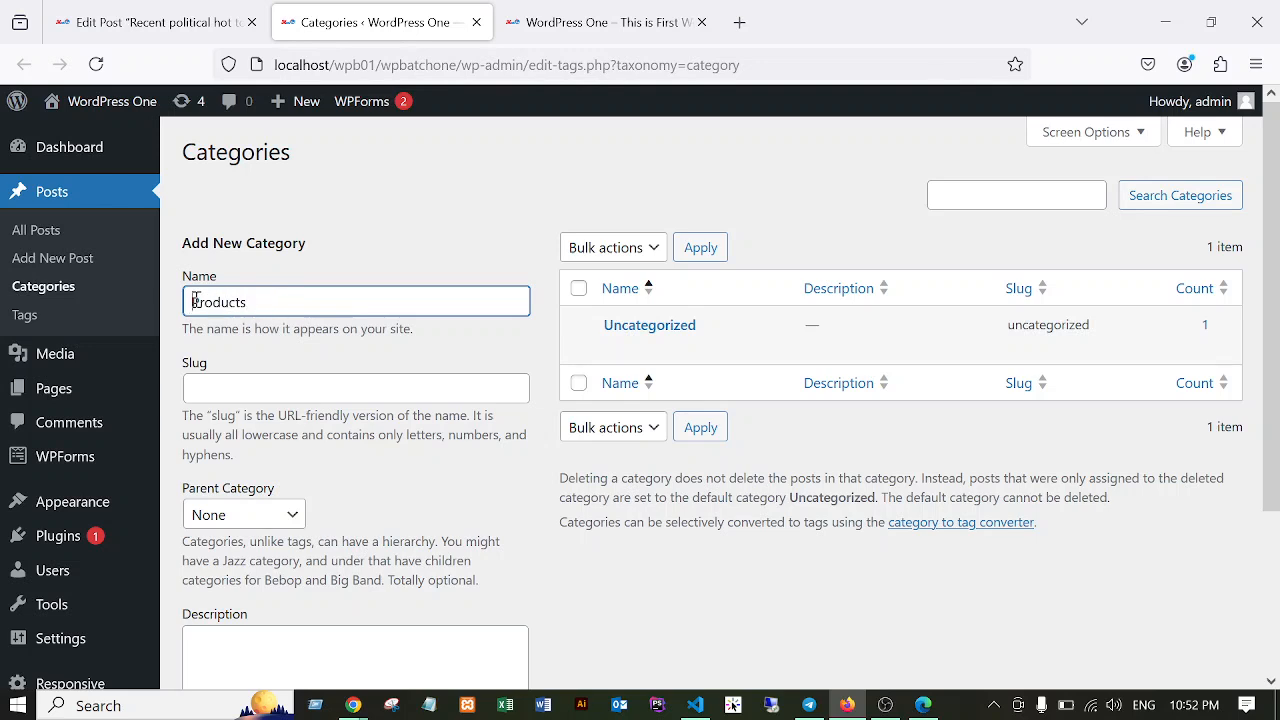
pyautogui.moveTo(254, 305); pyautogui.dragTo(169, 303)
pyautogui.click(285, 302)
pyautogui.moveTo(253, 303); pyautogui.dragTo(186, 303)
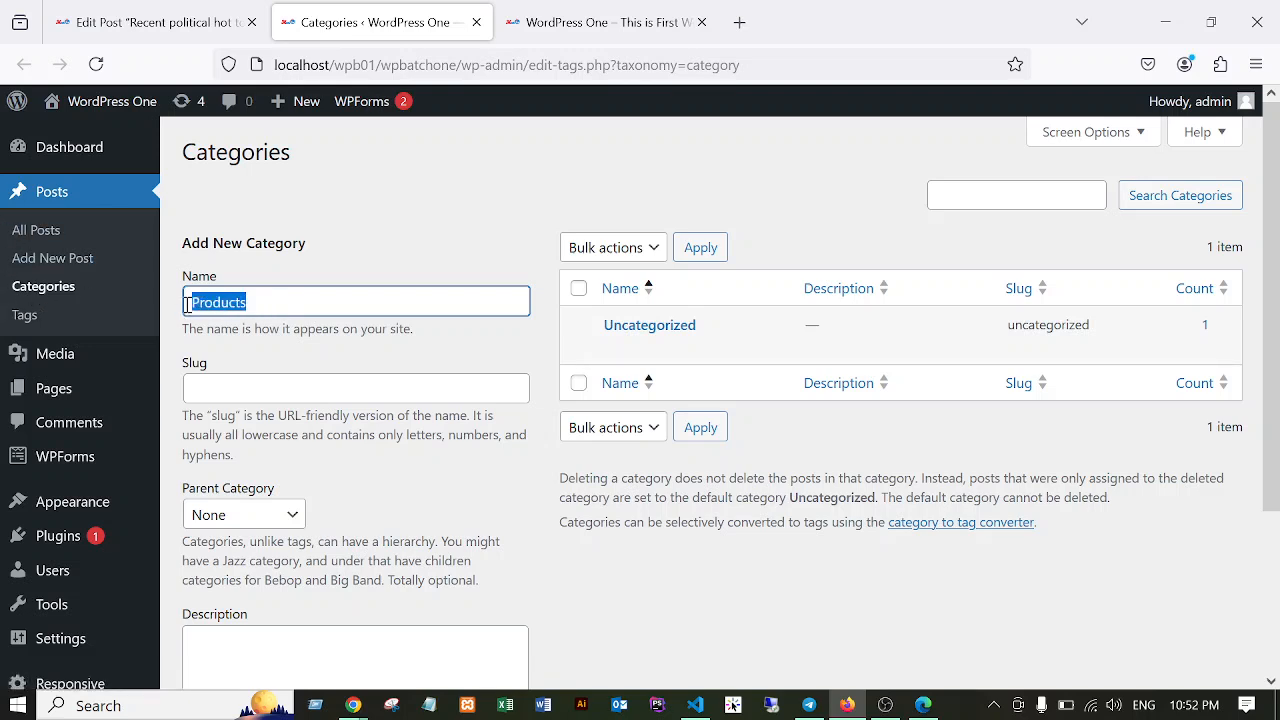
# View the navigation menu on the site's home page and return to the Categories page.
pyautogui.click(604, 27)
pyautogui.scroll(10, 891, 297)
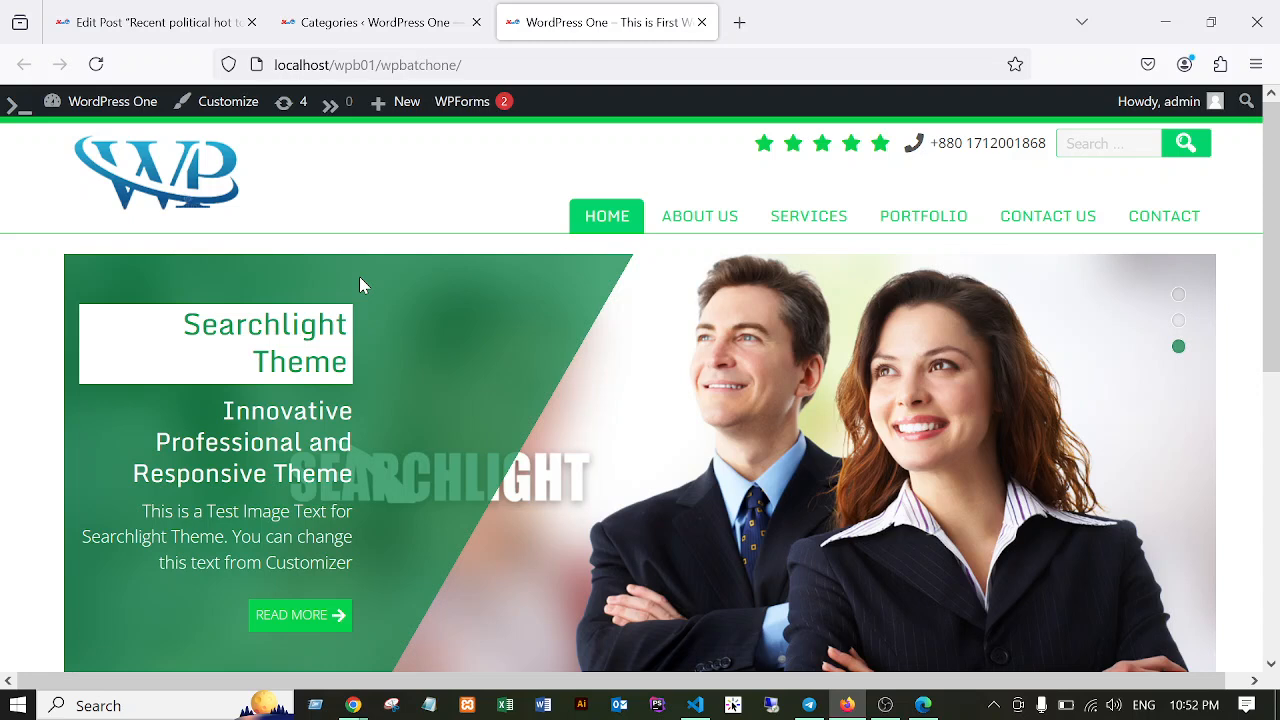
pyautogui.click(924, 218)
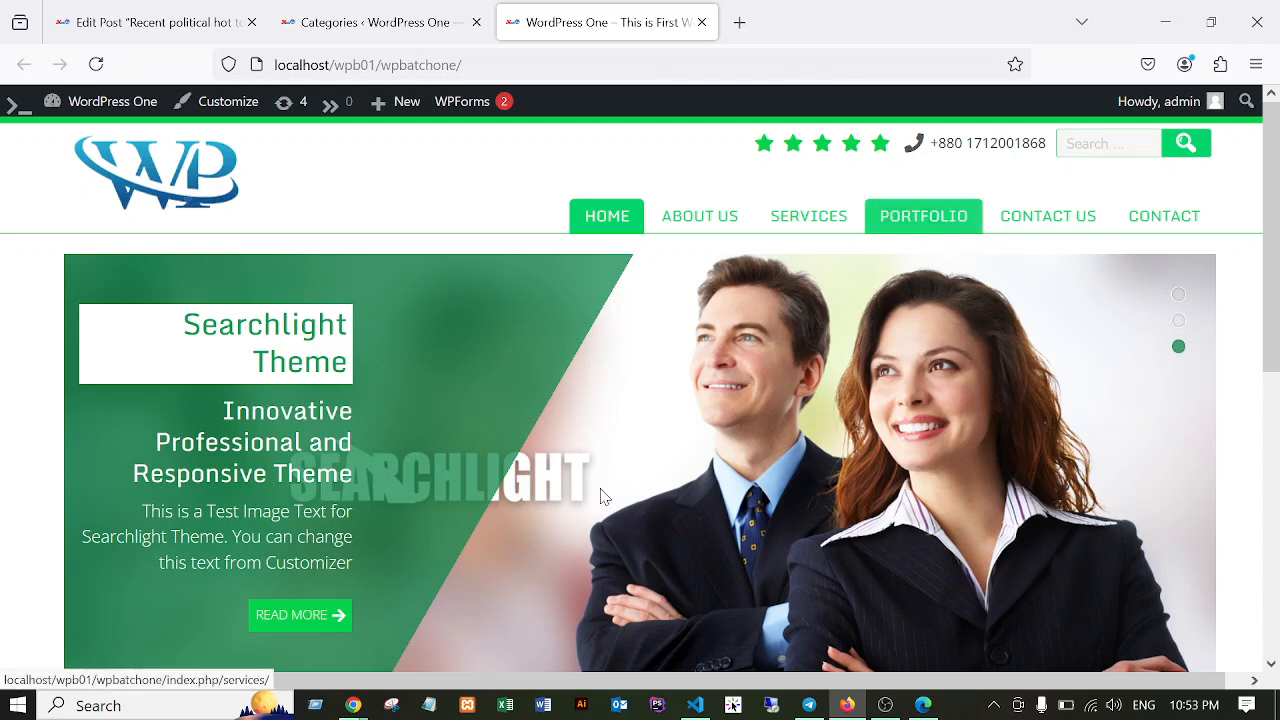
pyautogui.click(340, 22)
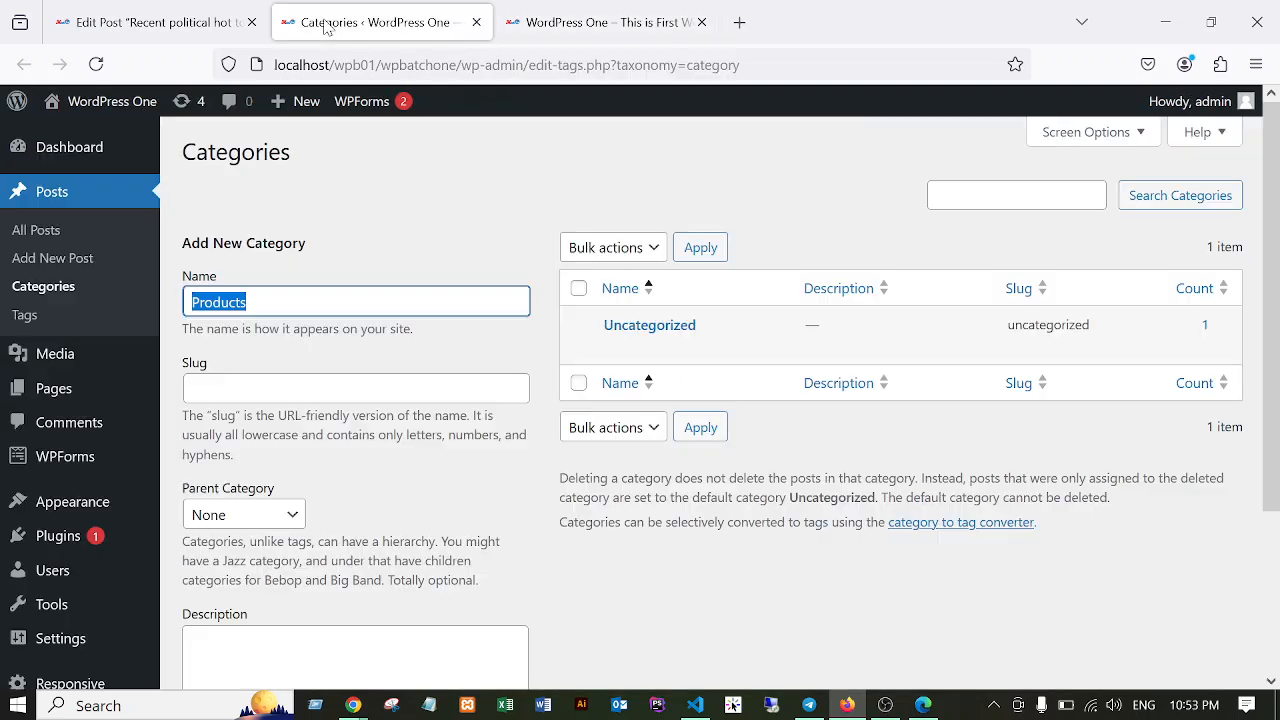
# Replace the new category's name with Mobile.
pyautogui.click(261, 302)
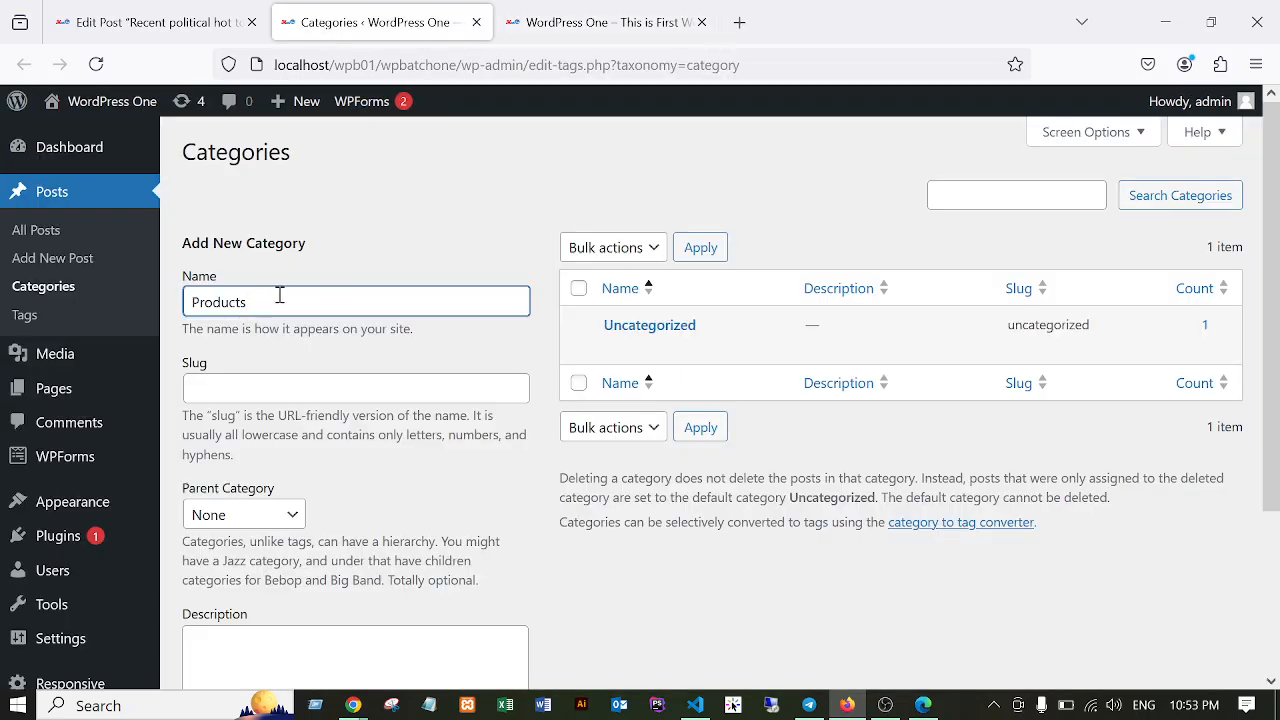
pyautogui.moveTo(280, 296); pyautogui.dragTo(186, 302)
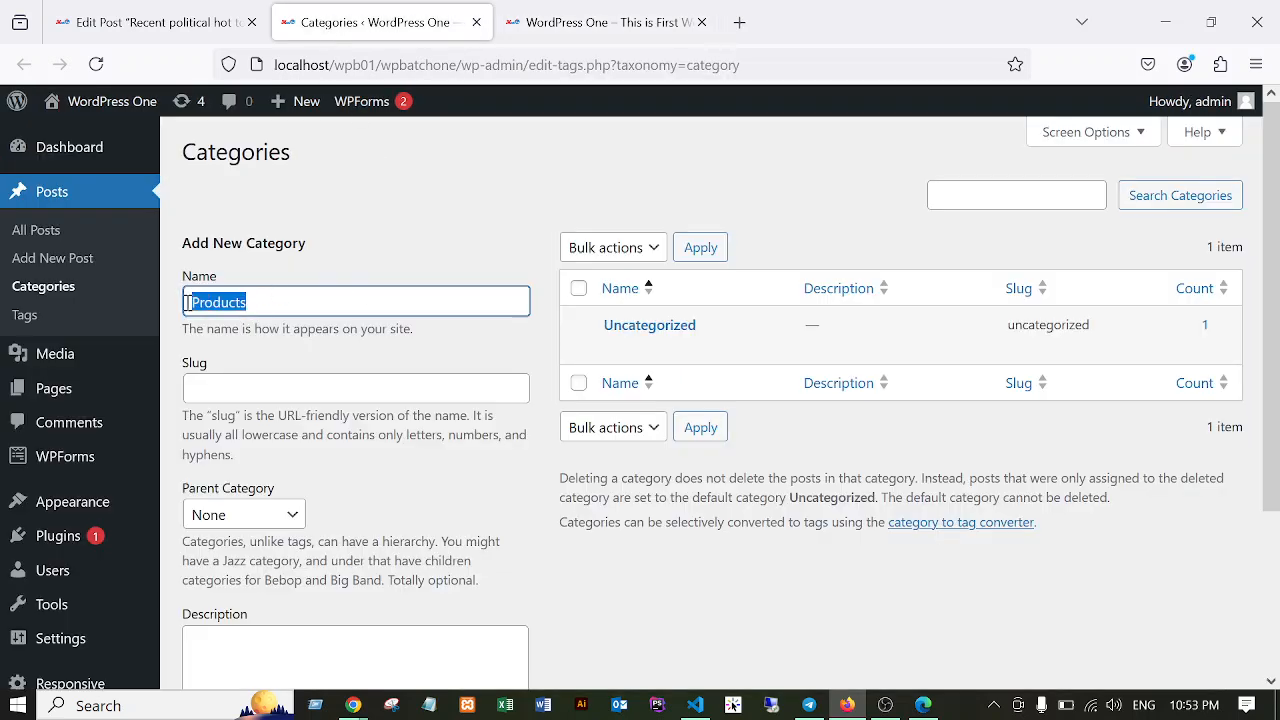
pyautogui.click(251, 302)
pyautogui.moveTo(268, 301); pyautogui.dragTo(194, 302)
pyautogui.write('E')
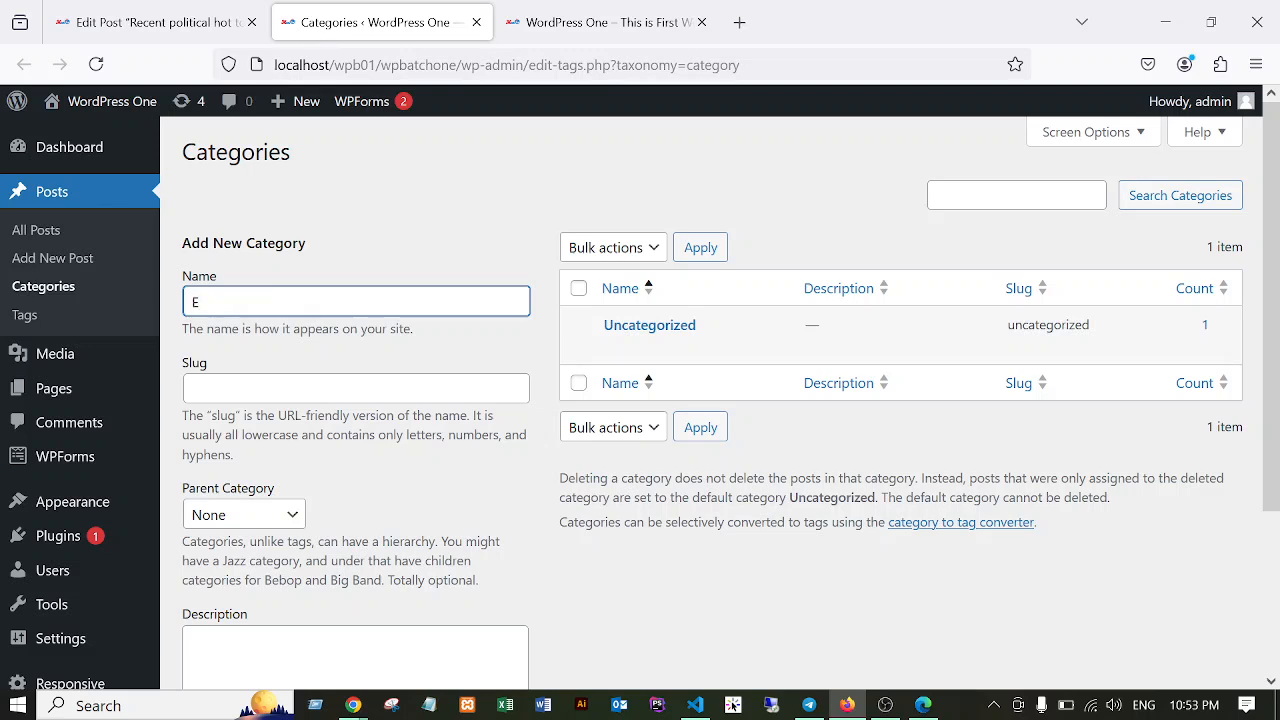
pyautogui.write('l')
pyautogui.write('l')
# Examine the new category's Name and Slug fields and the available Parent Category options.
pyautogui.click(269, 392)
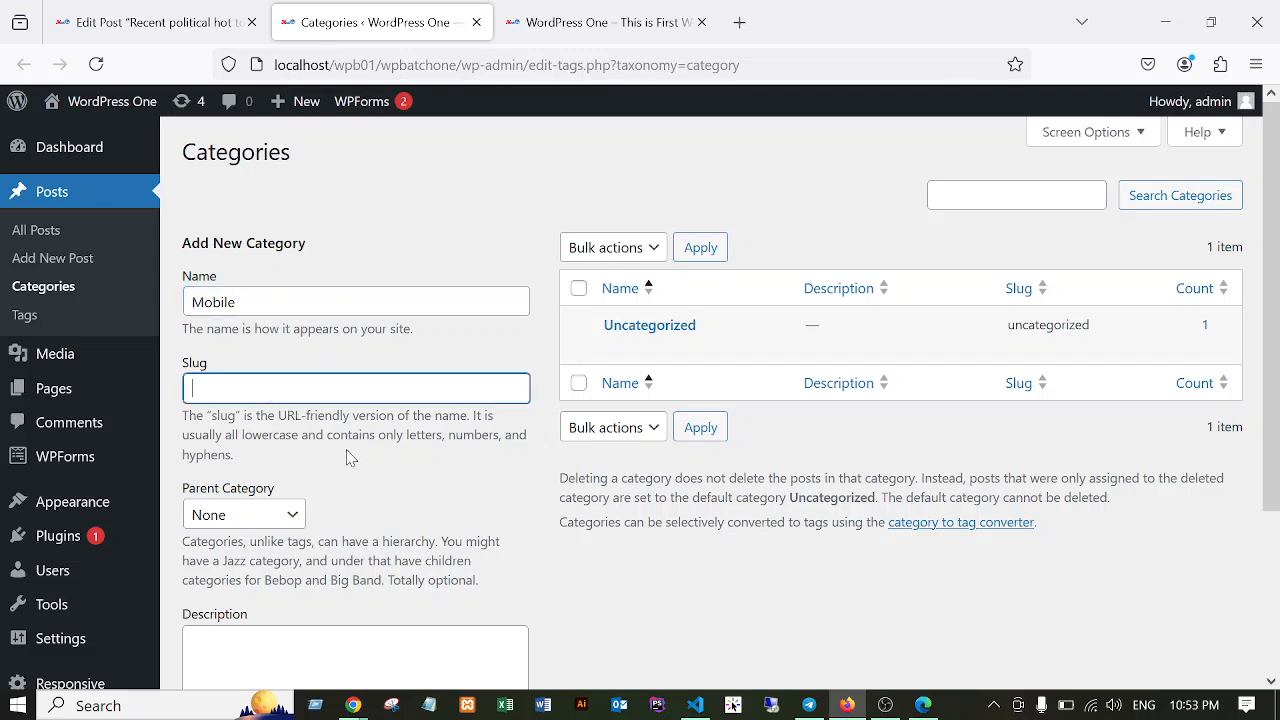
pyautogui.press('Tab')
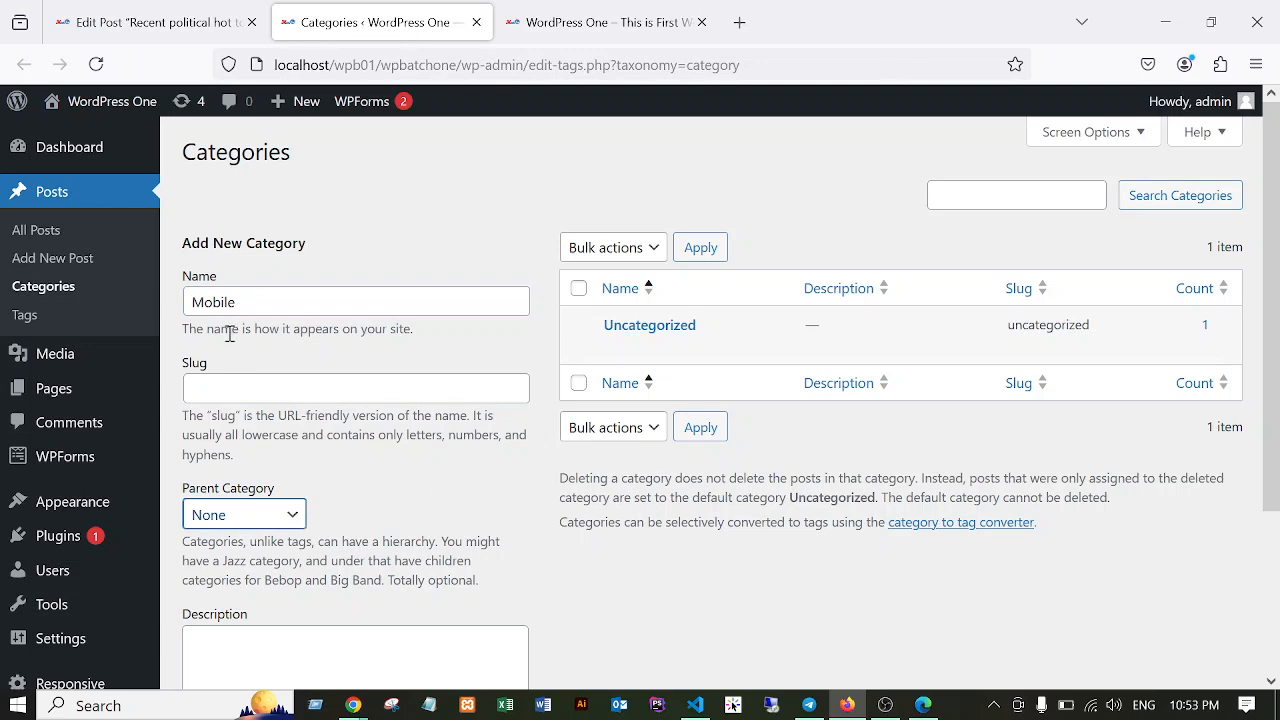
pyautogui.doubleClick(243, 308)
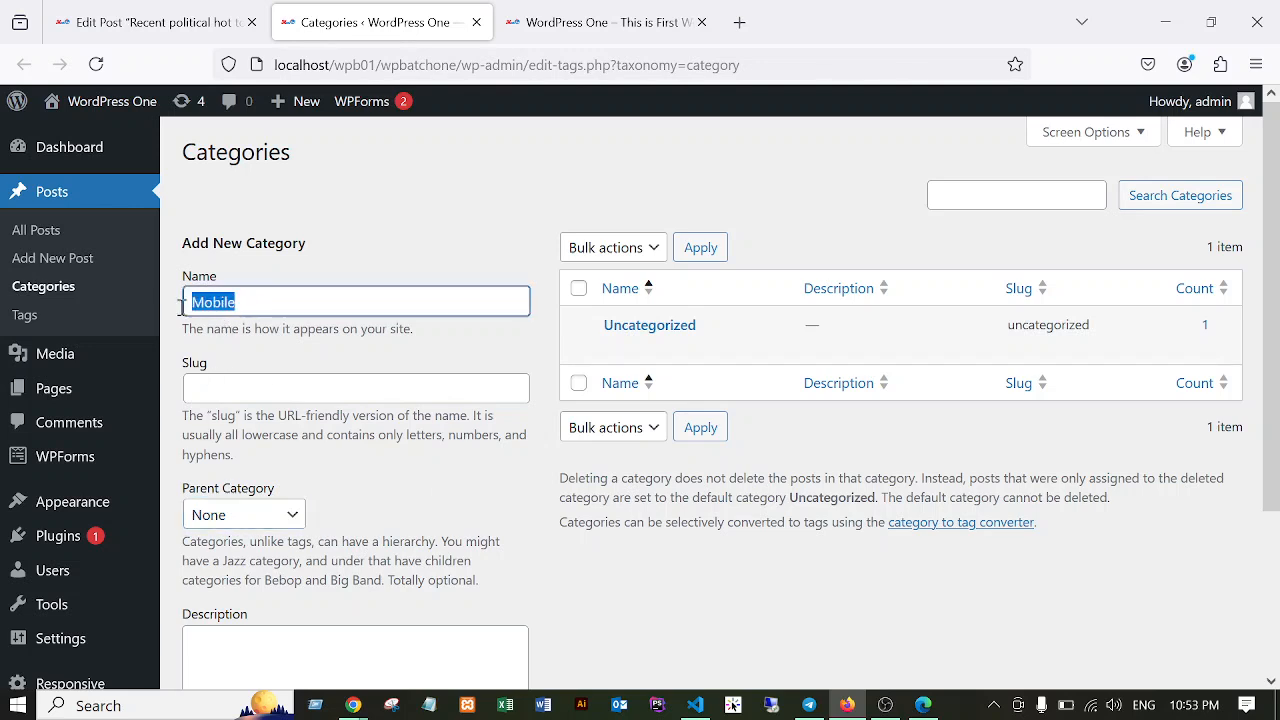
pyautogui.click(217, 390)
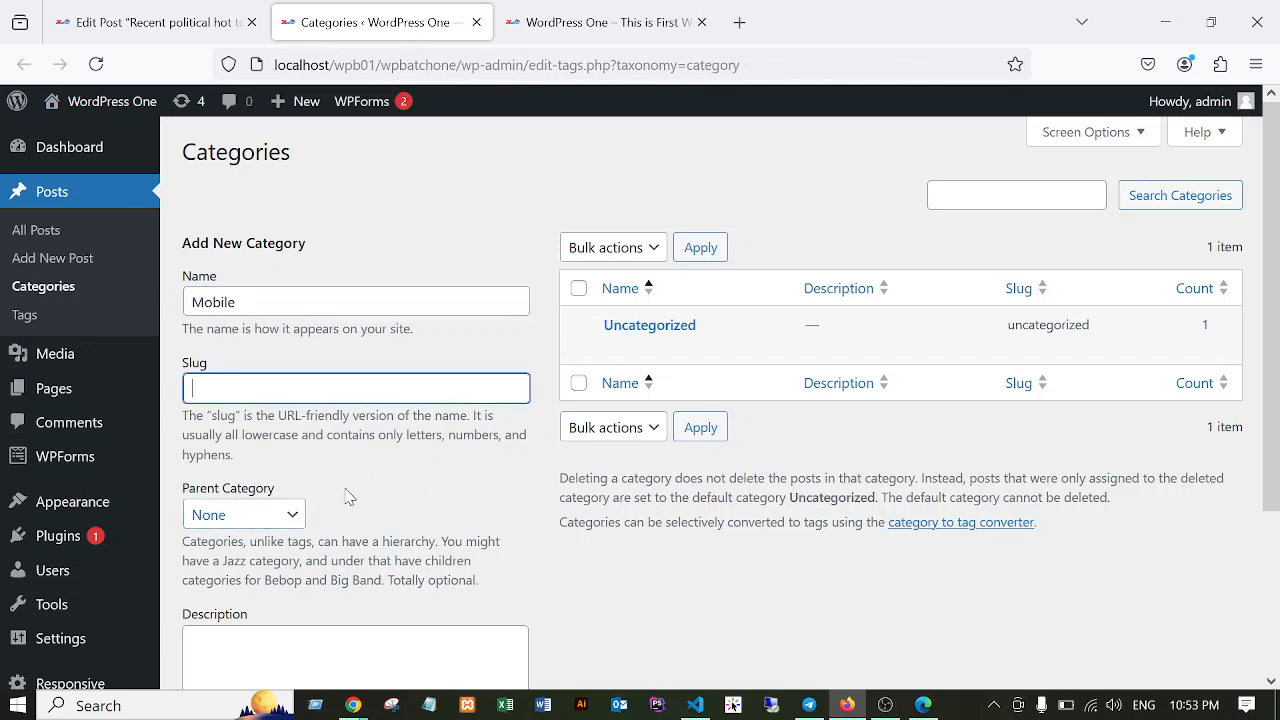
pyautogui.scroll(-1, 298, 512)
pyautogui.scroll(-3, 298, 512)
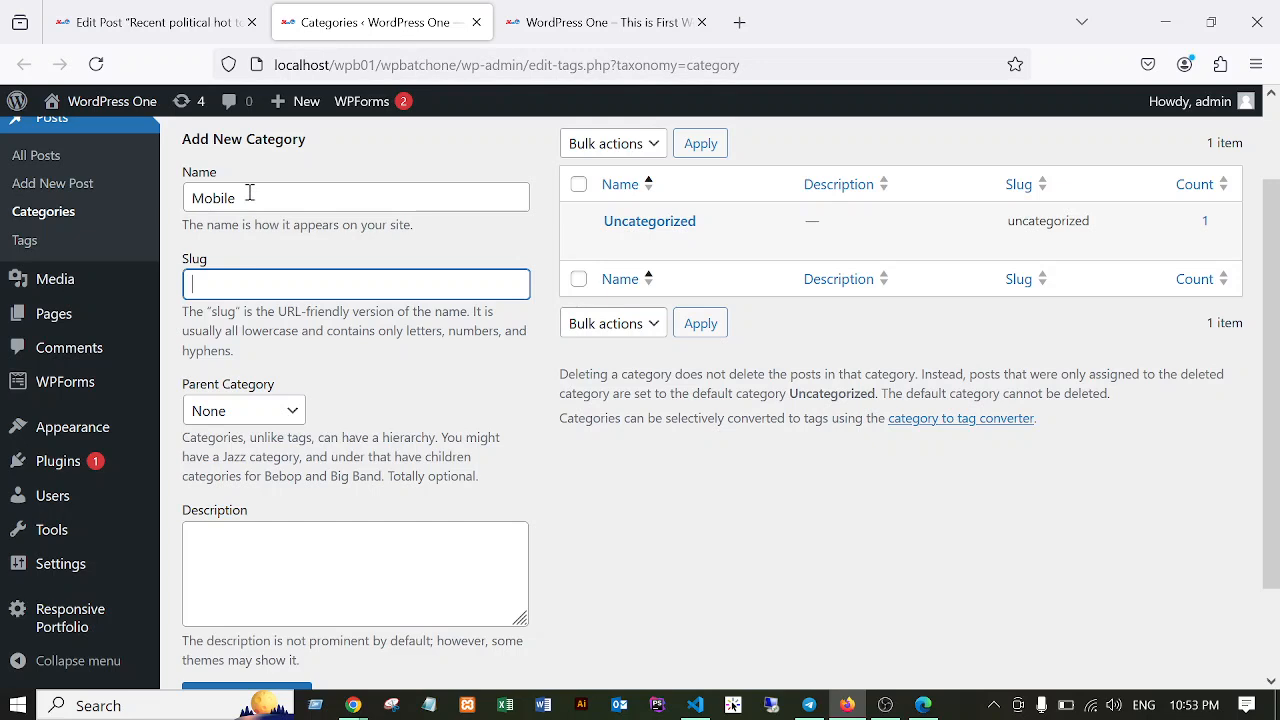
pyautogui.click(295, 412)
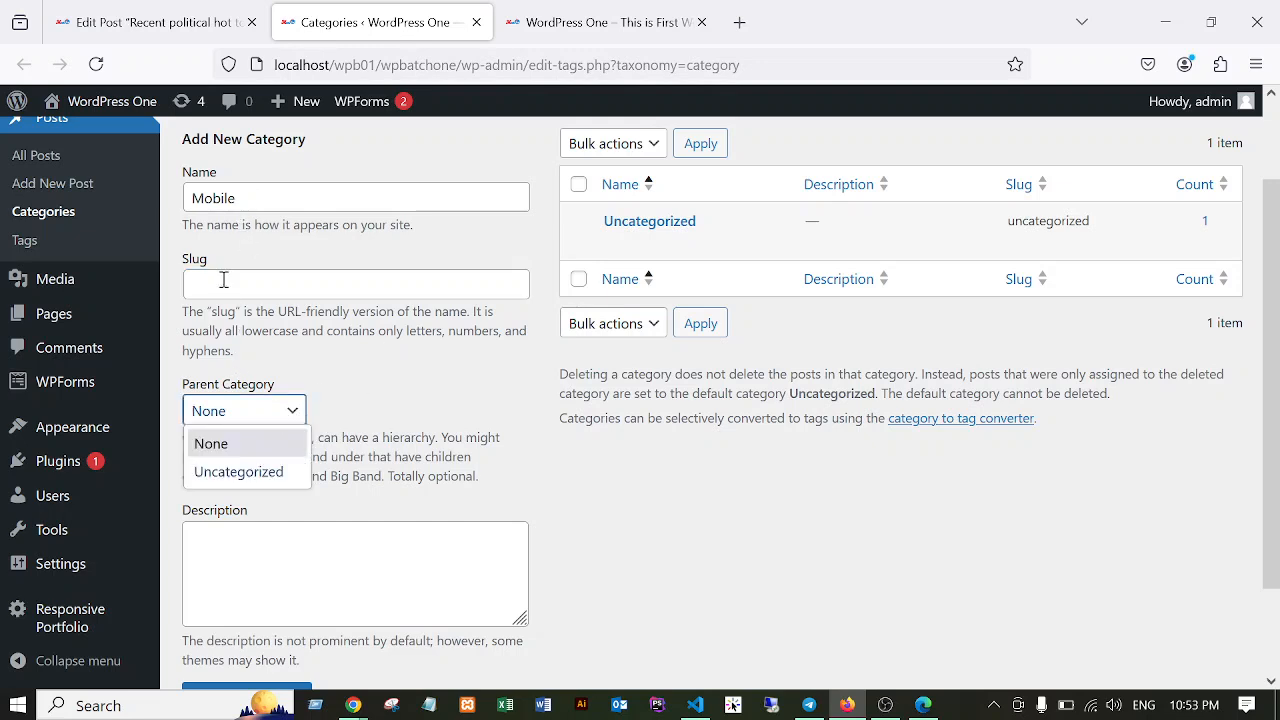
pyautogui.click(369, 398)
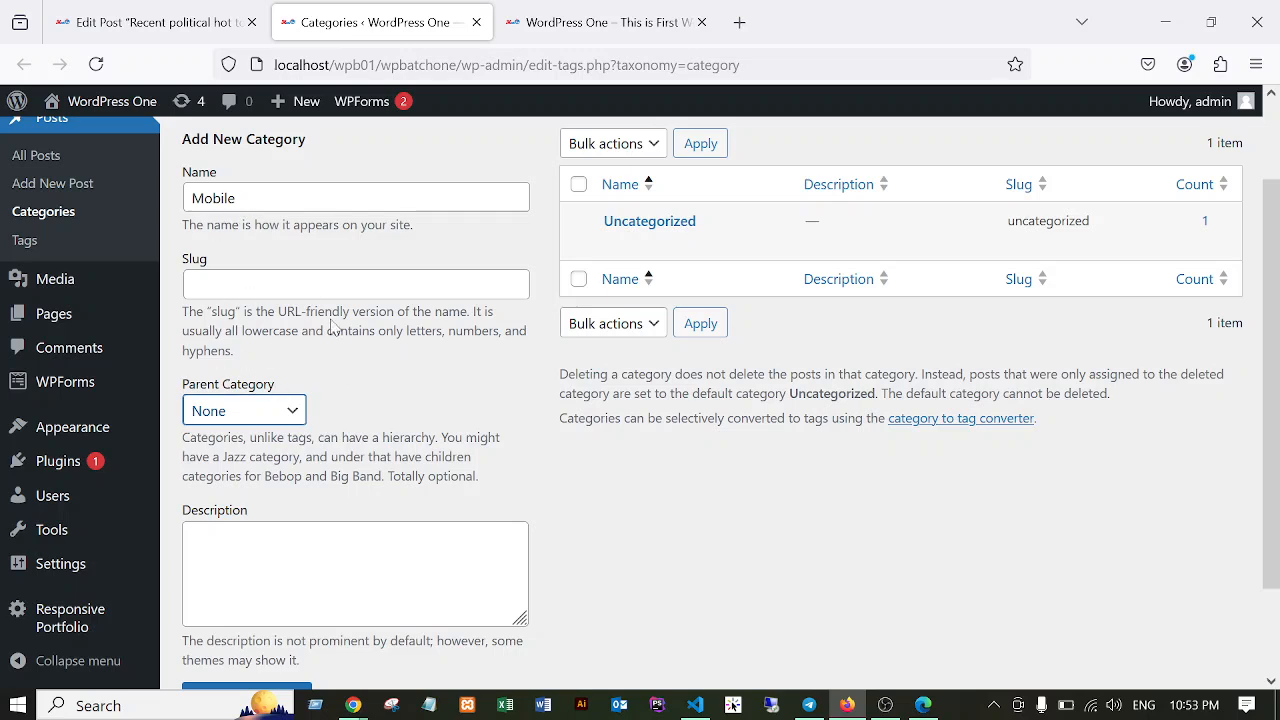
pyautogui.moveTo(269, 197); pyautogui.dragTo(152, 194)
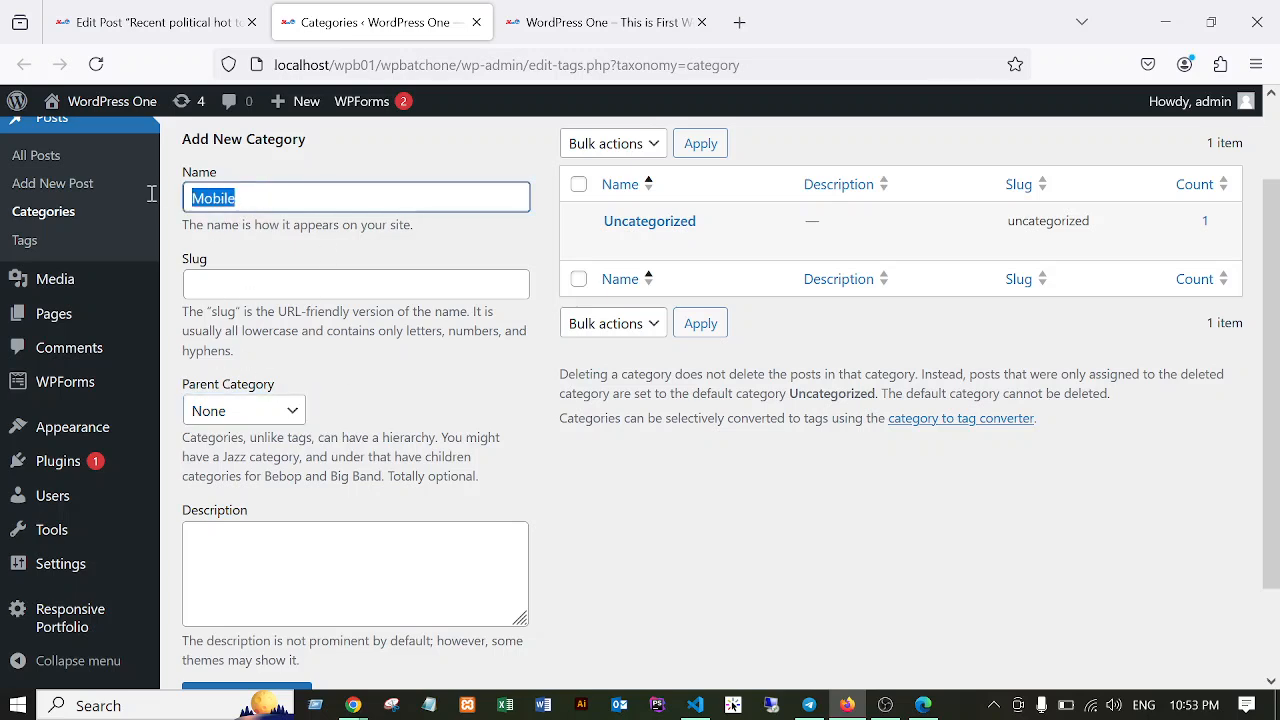
# Add the Mobile category with an empty slug field and the parent set to None.
pyautogui.scroll(-2, 262, 260)
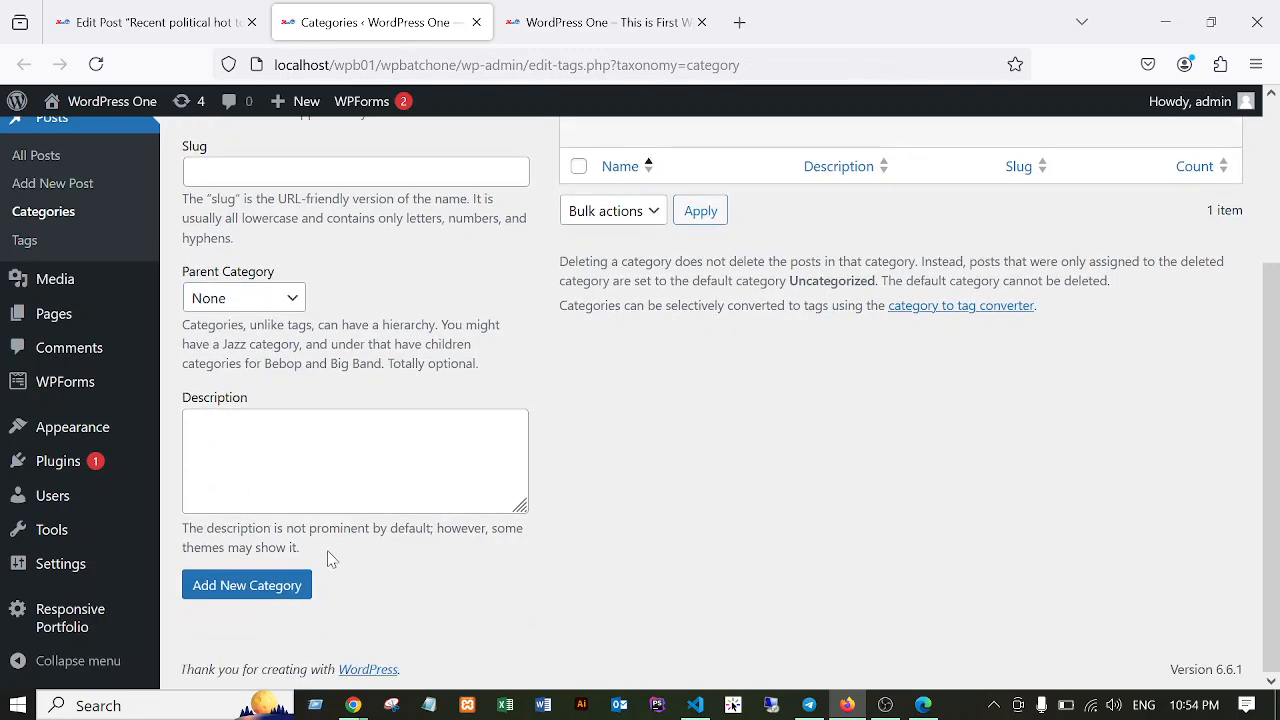
pyautogui.scroll(4, 310, 467)
pyautogui.click(254, 297)
pyautogui.scroll(-4, 294, 457)
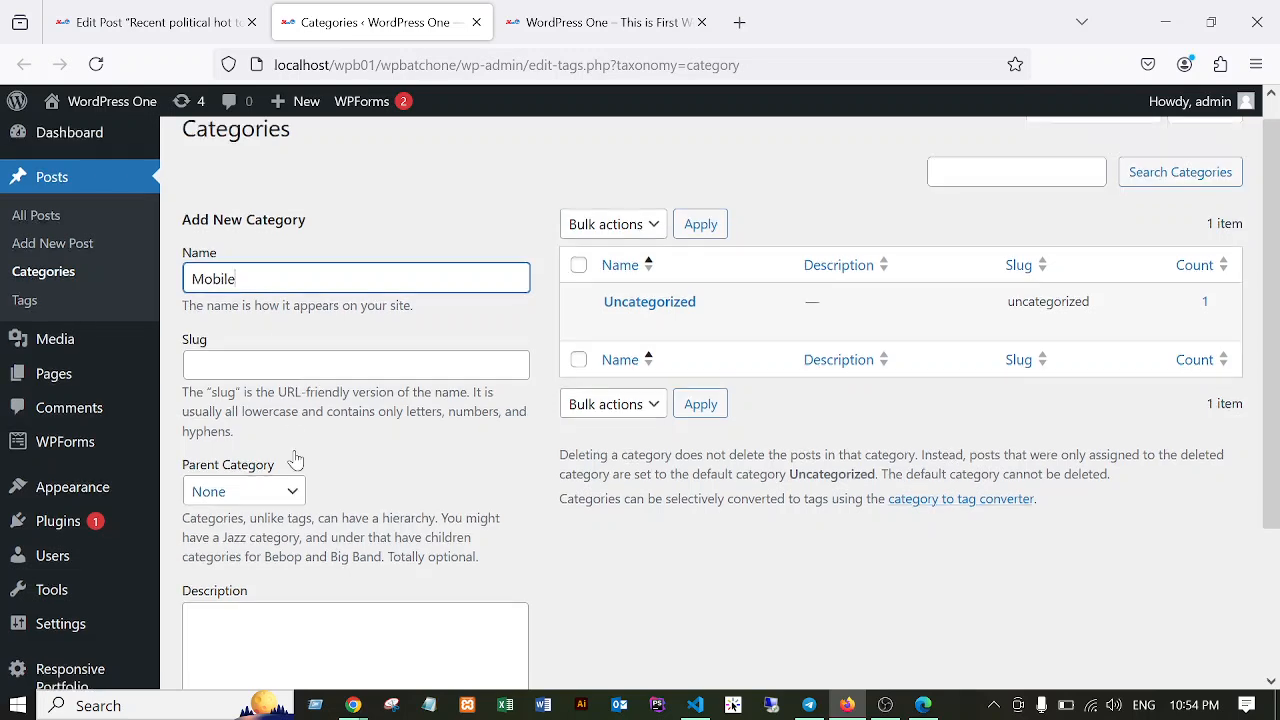
pyautogui.click(250, 590)
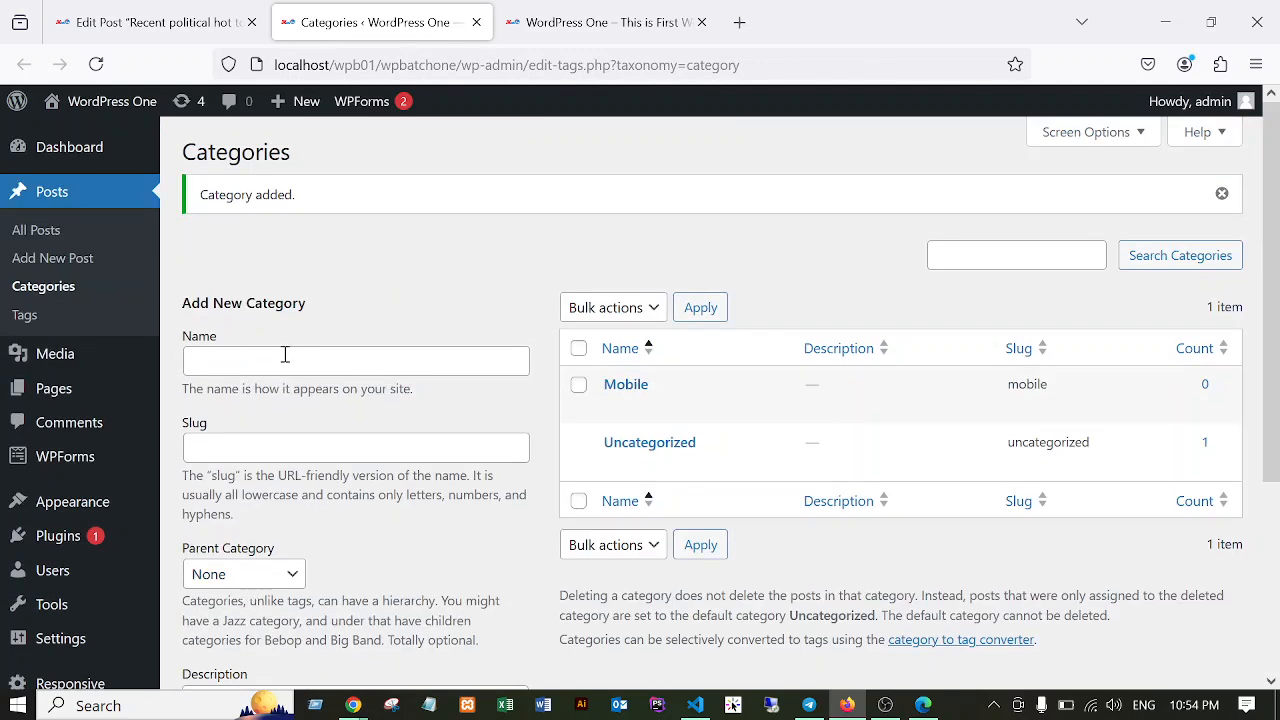
# Add another post category named Laptop with no parent category.
pyautogui.click(248, 360)
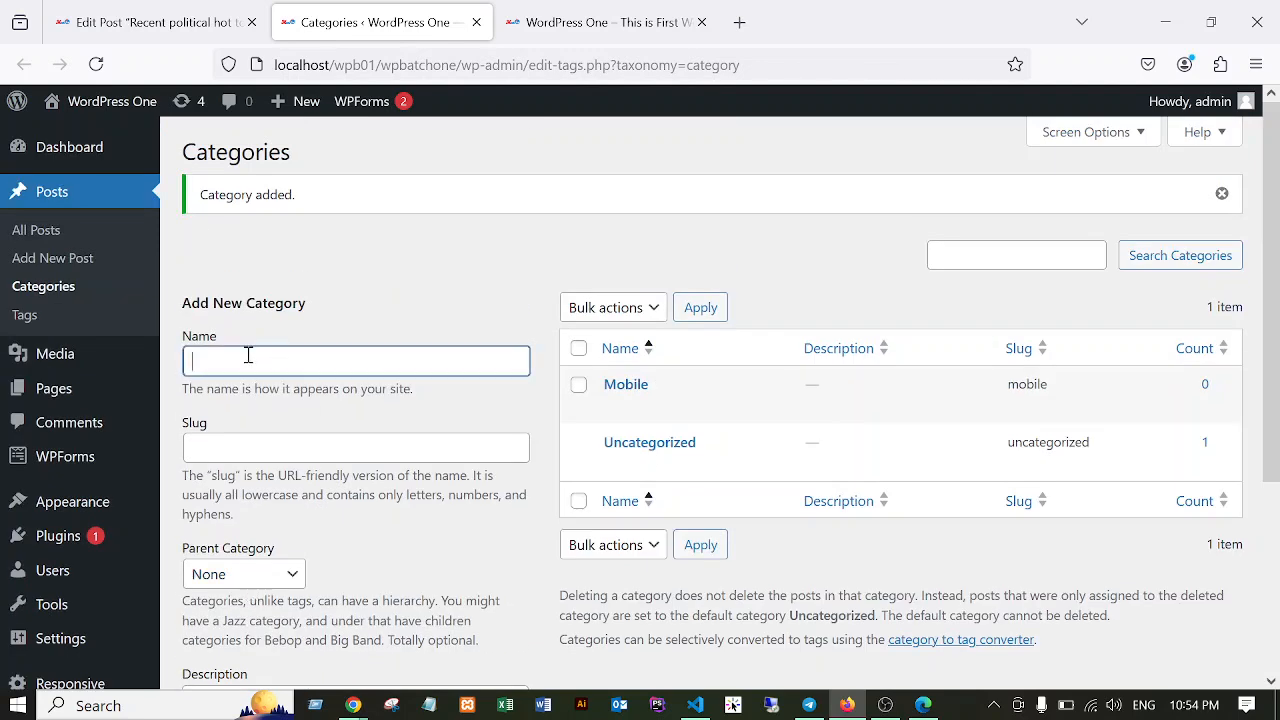
pyautogui.write('Laptop')
pyautogui.scroll(-3, 368, 407)
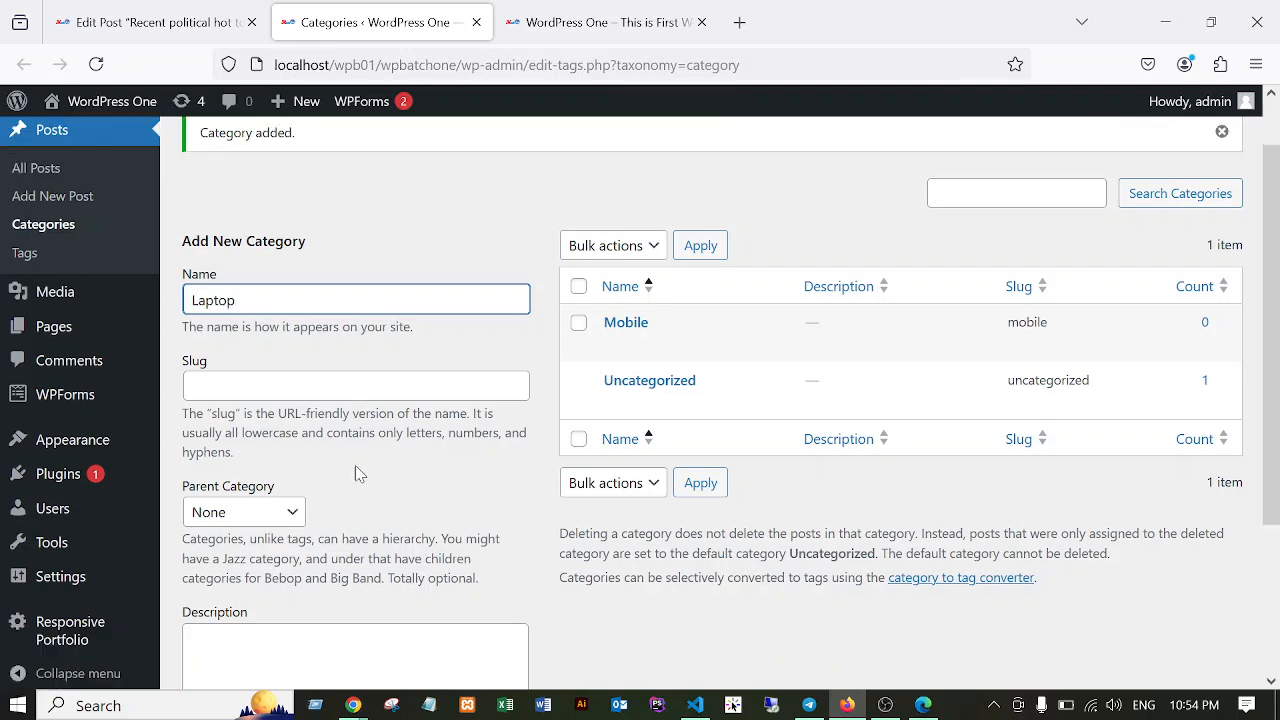
pyautogui.click(232, 587)
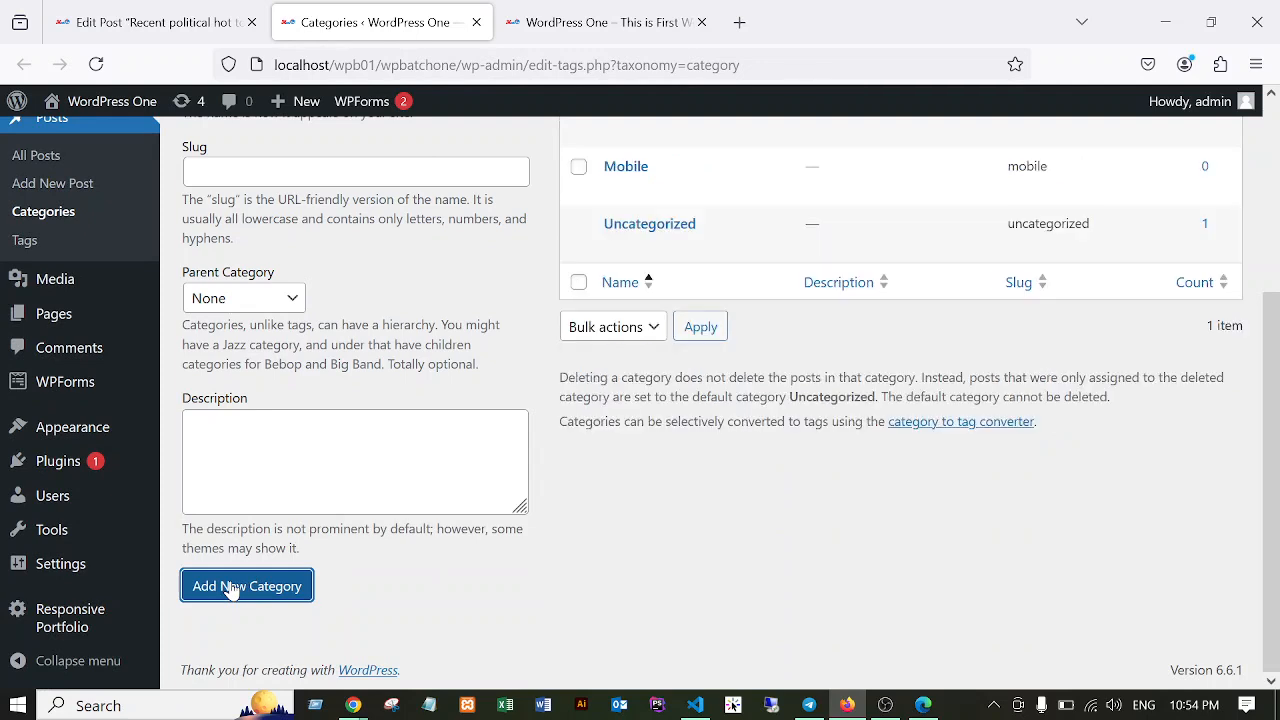
pyautogui.scroll(3, 415, 549)
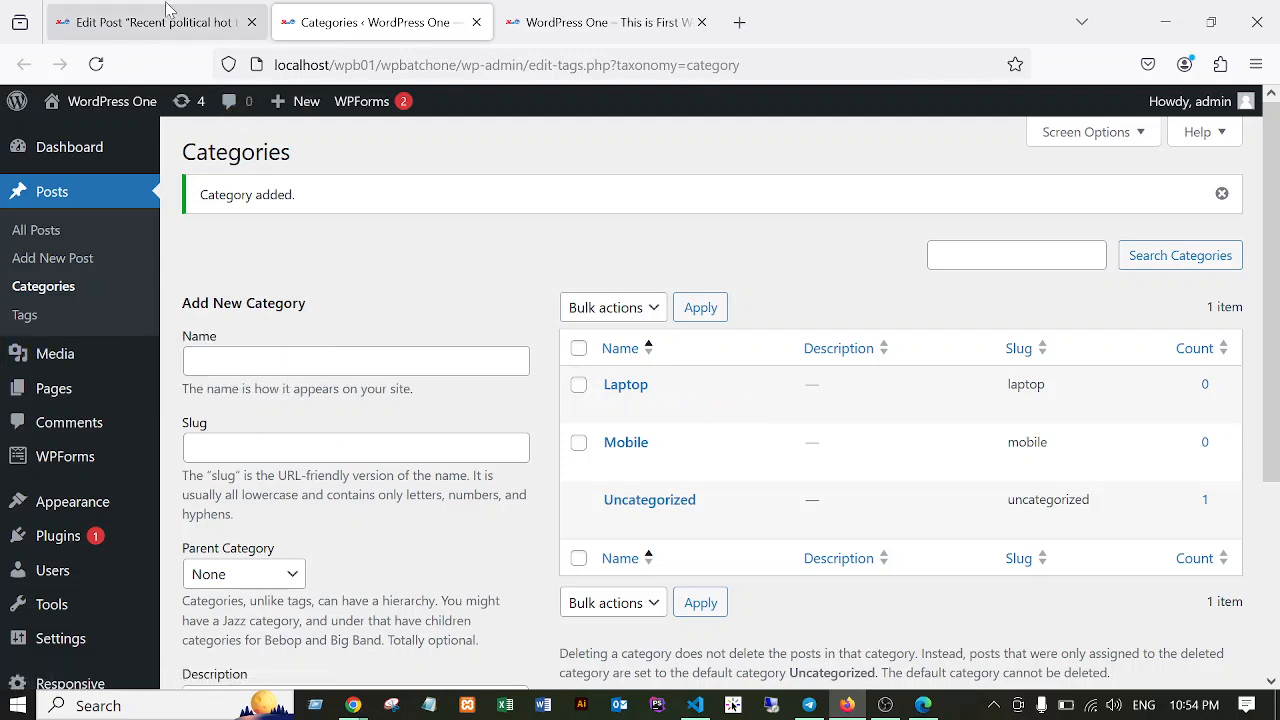
# In the post about recent political hot topics, replace "Recent political hot topics" in the title with "Latest Mobile".
pyautogui.click(133, 20)
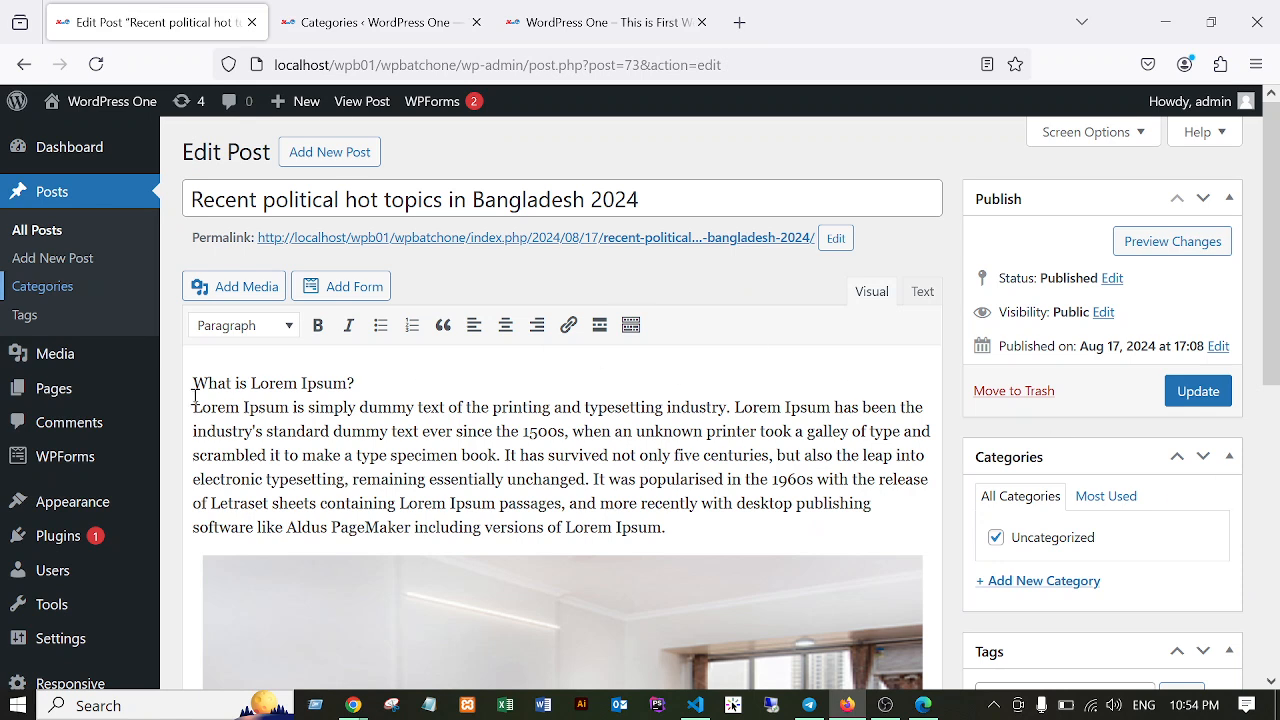
pyautogui.moveTo(186, 200)
pyautogui.mouseDown()
pyautogui.moveTo(712, 208)
pyautogui.moveTo(190, 198)
pyautogui.mouseUp()
pyautogui.click(642, 195)
pyautogui.click(190, 198)
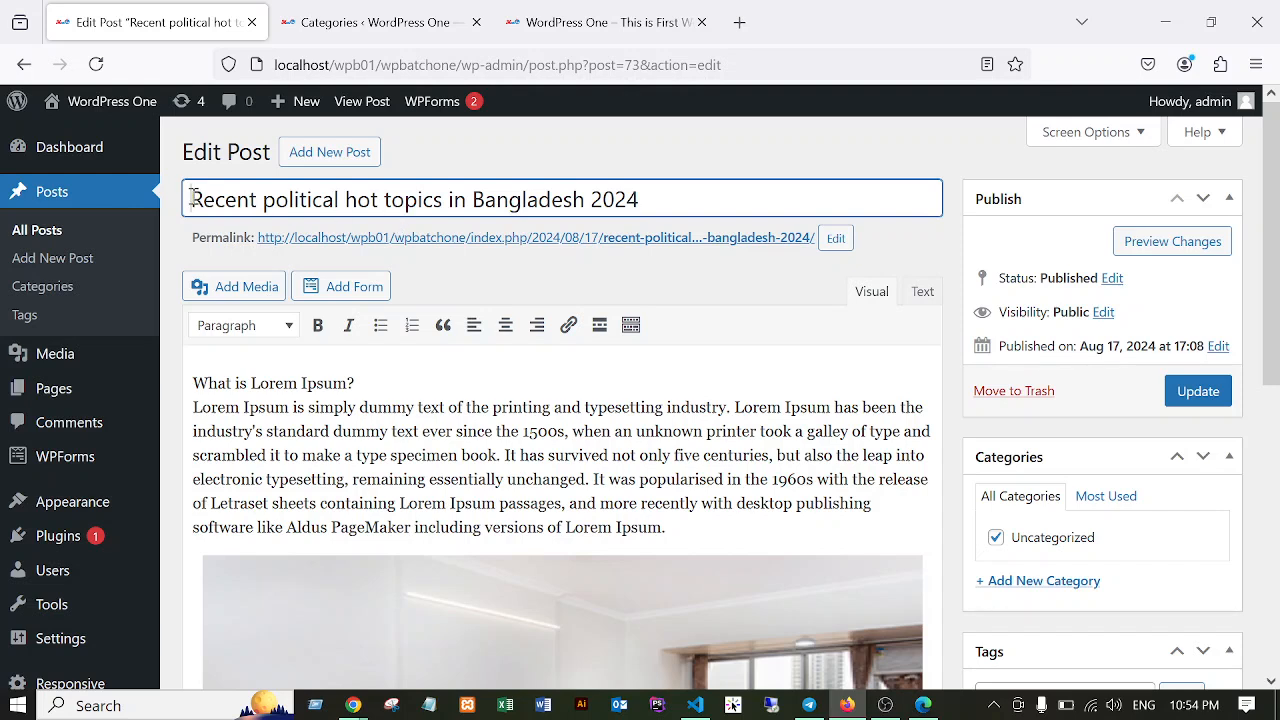
pyautogui.moveTo(192, 198); pyautogui.dragTo(440, 205)
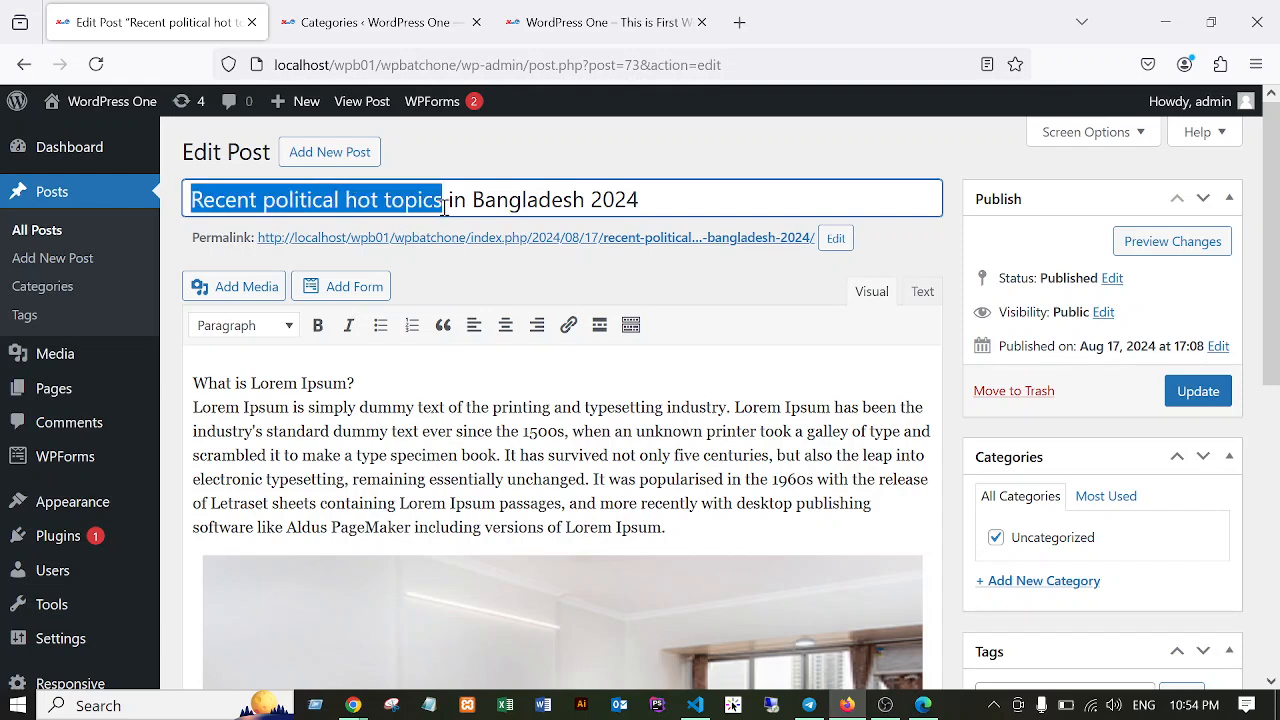
pyautogui.write('Lates')
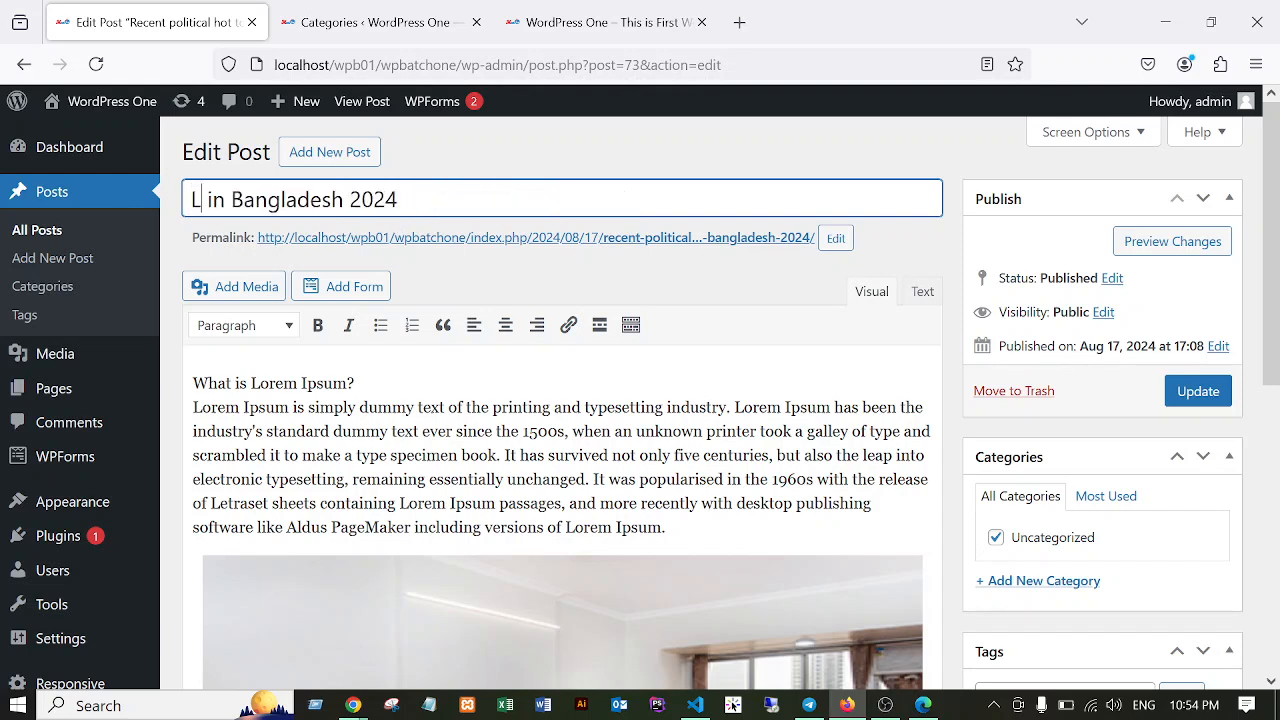
pyautogui.write('t')
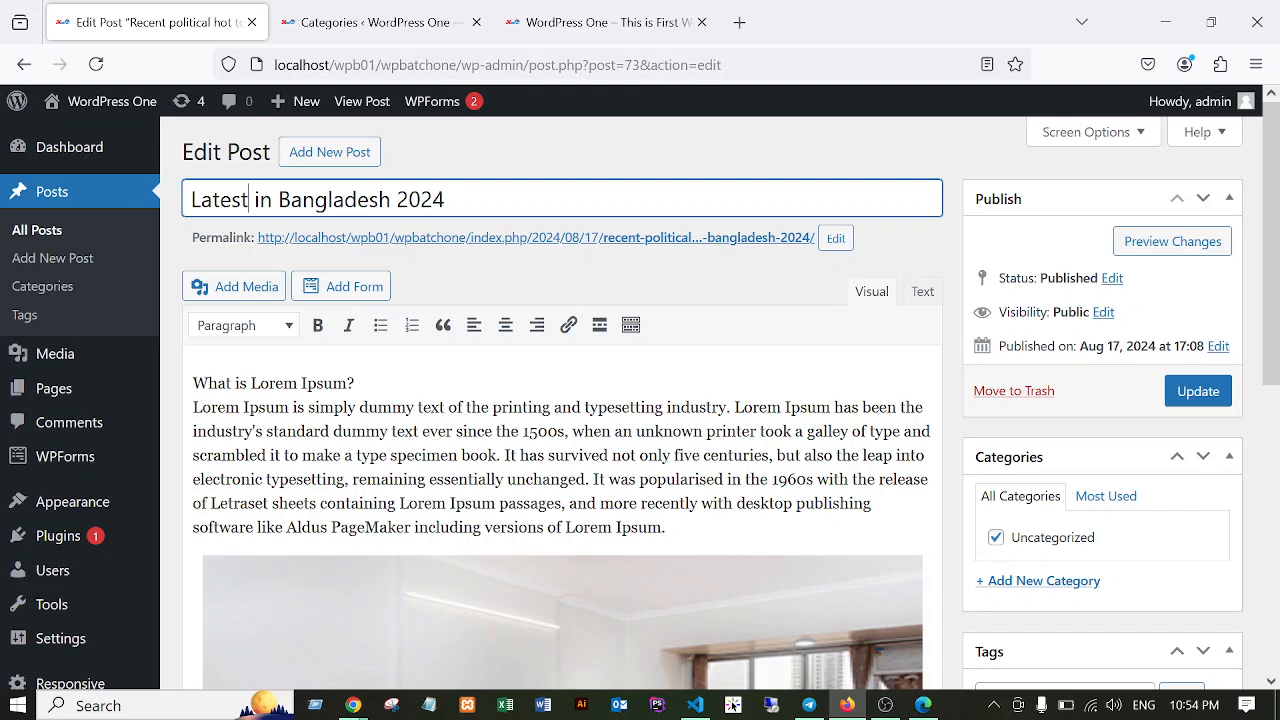
pyautogui.write('Mobil')
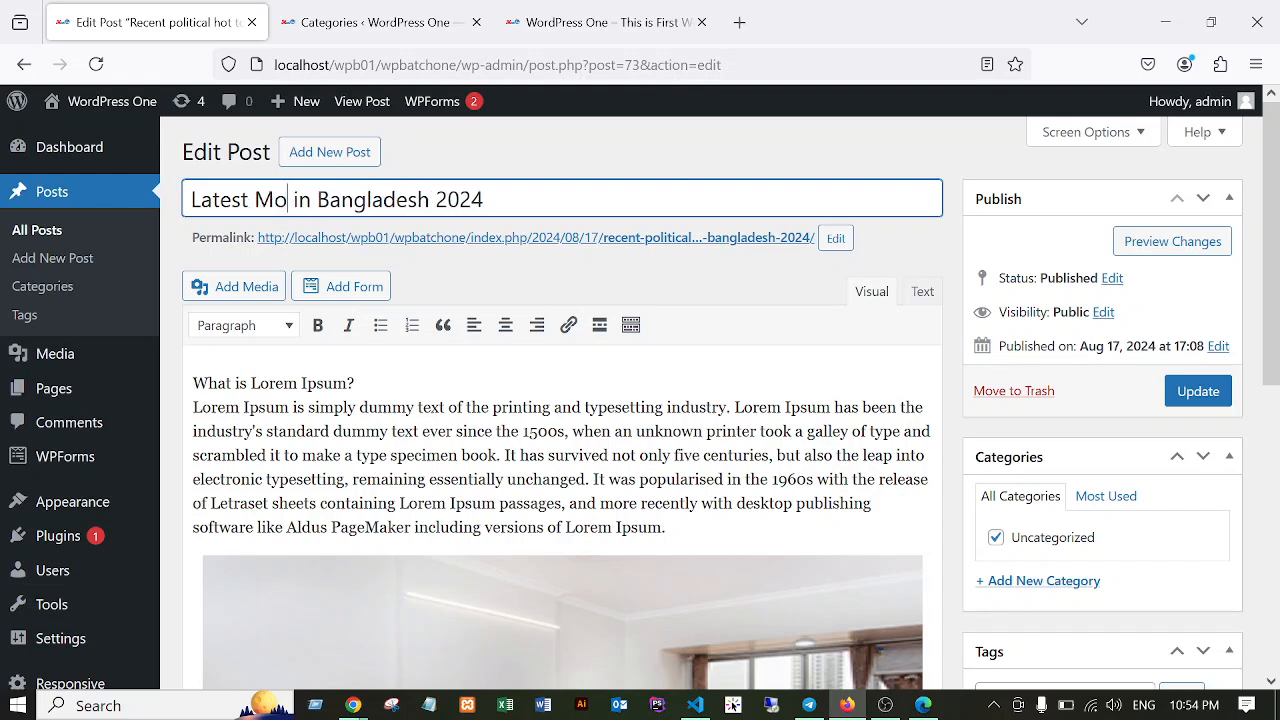
pyautogui.write('e')
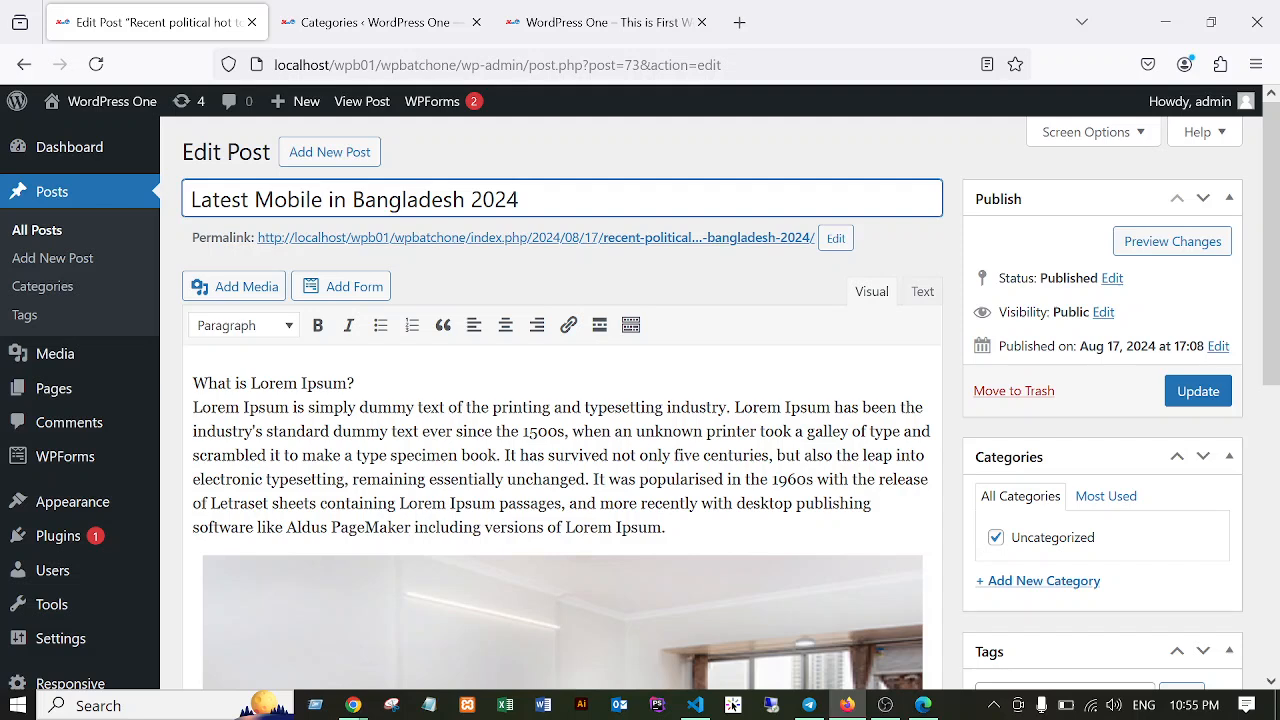
# Insert "5G" before "Mobile" in the post title and update the post.
pyautogui.click(255, 197)
pyautogui.write('5G')
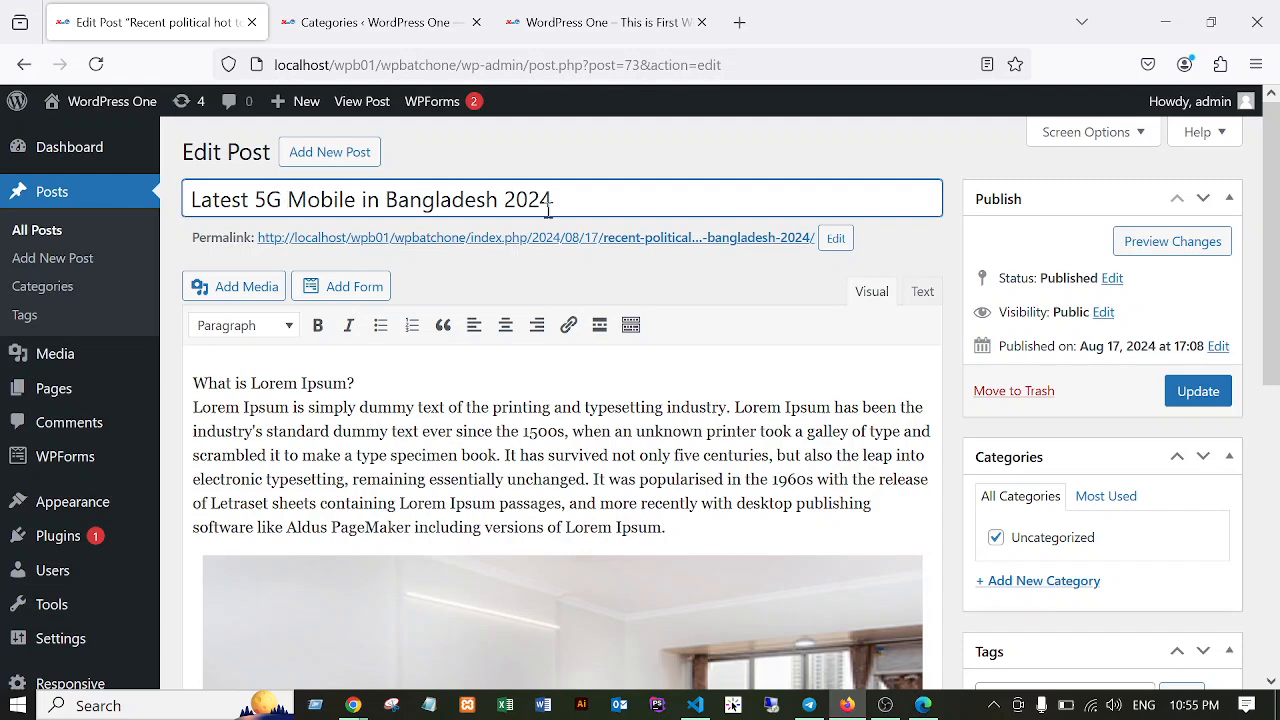
pyautogui.click(506, 204)
pyautogui.scroll(-2, 928, 386)
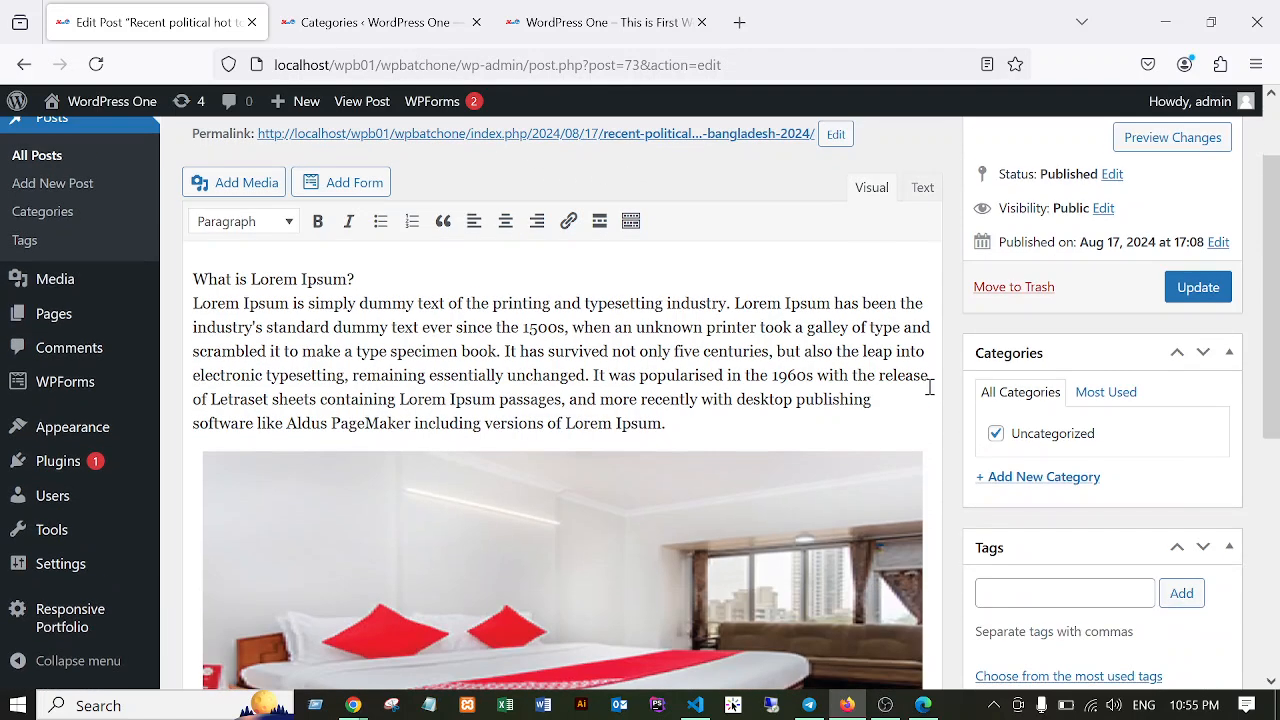
pyautogui.scroll(2, 928, 386)
pyautogui.click(1197, 391)
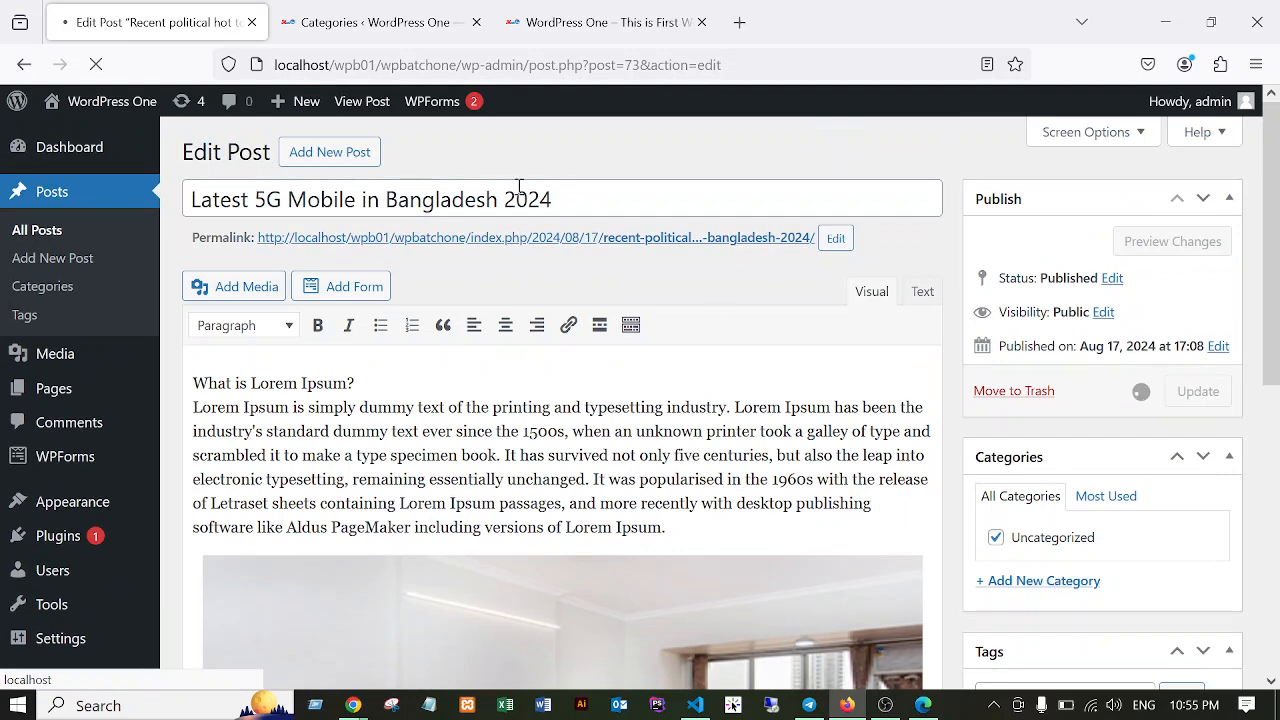
pyautogui.moveTo(188, 199); pyautogui.dragTo(583, 200)
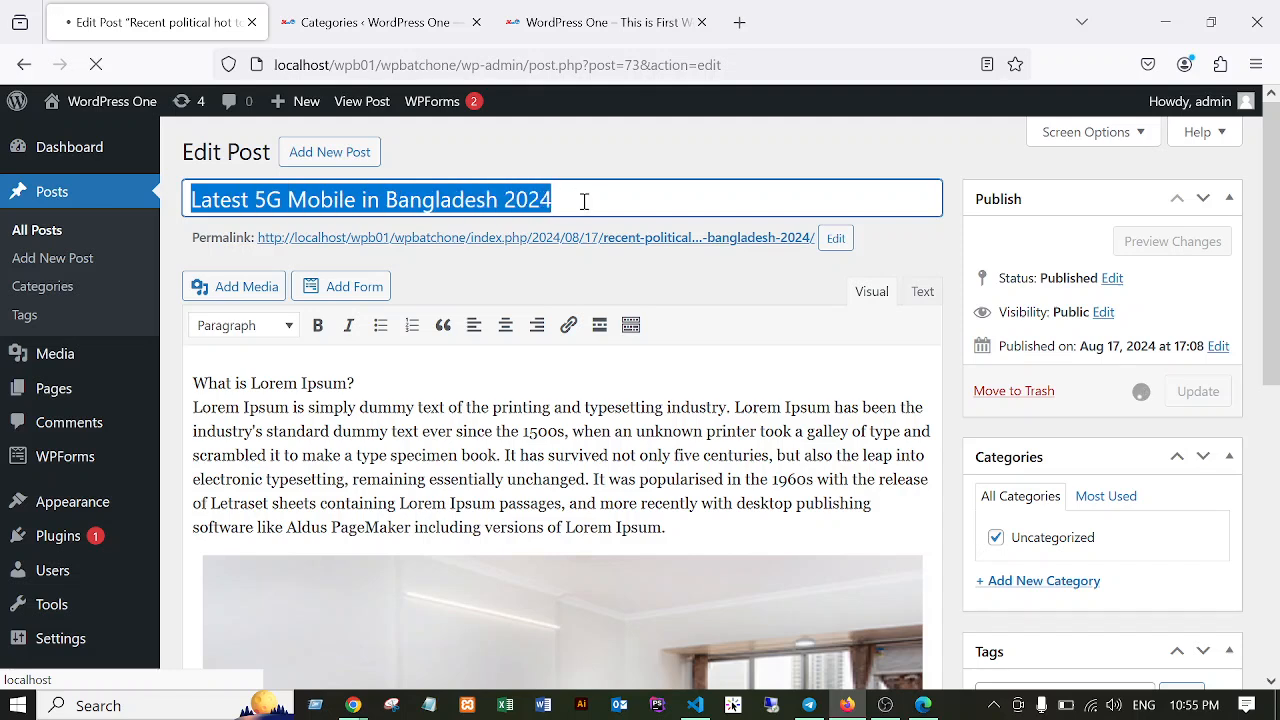
pyautogui.click(597, 200)
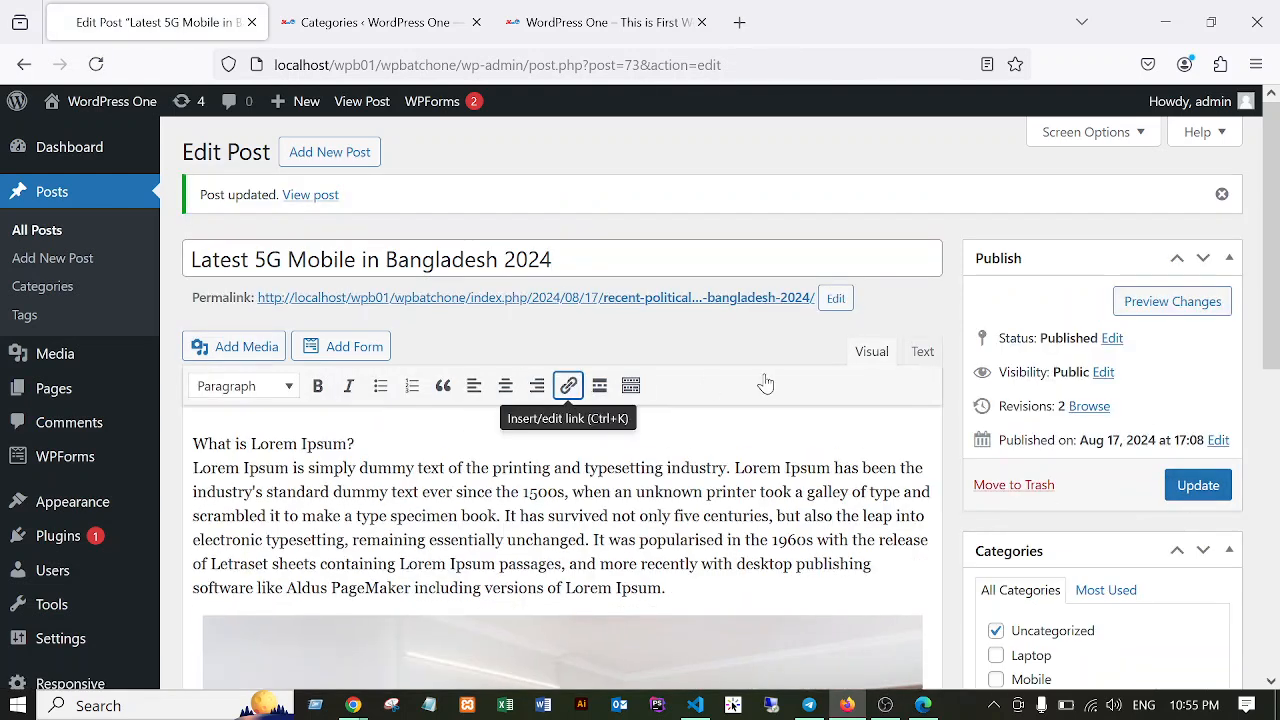
# Assign the post to the Mobile category only, removing it from Uncategorized and leaving Laptop unselected.
pyautogui.scroll(-2, 1165, 380)
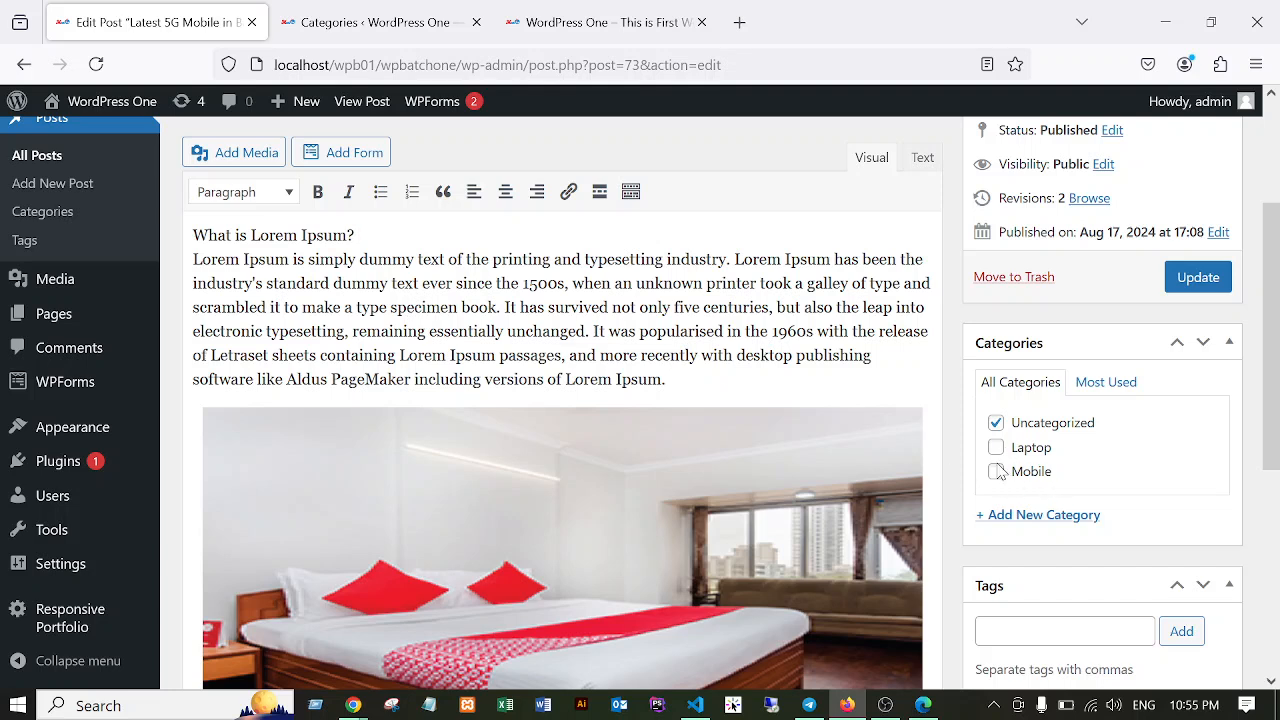
pyautogui.click(996, 424)
pyautogui.scroll(3, 1256, 400)
pyautogui.scroll(-3, 1256, 400)
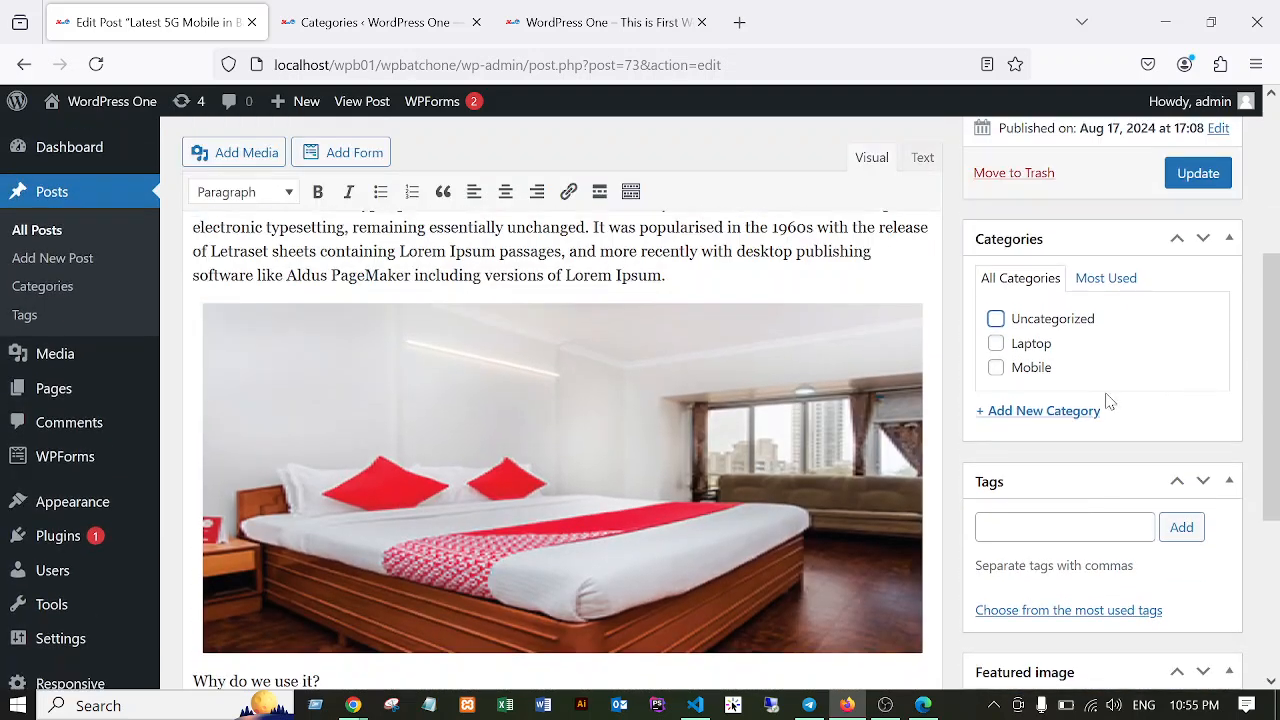
pyautogui.click(997, 346)
pyautogui.click(996, 344)
pyautogui.scroll(-1, 1193, 398)
pyautogui.scroll(-1, 1193, 398)
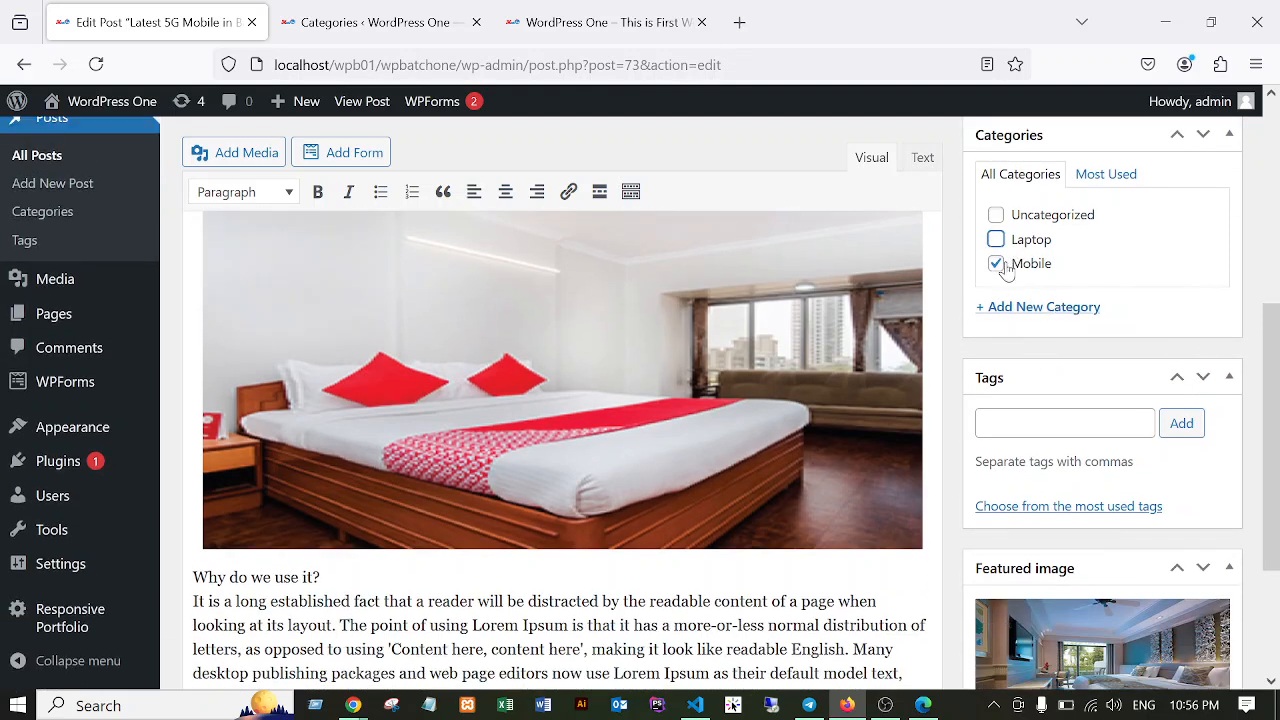
# Examine the post's Tags, Categories and Featured image settings.
pyautogui.click(1006, 428)
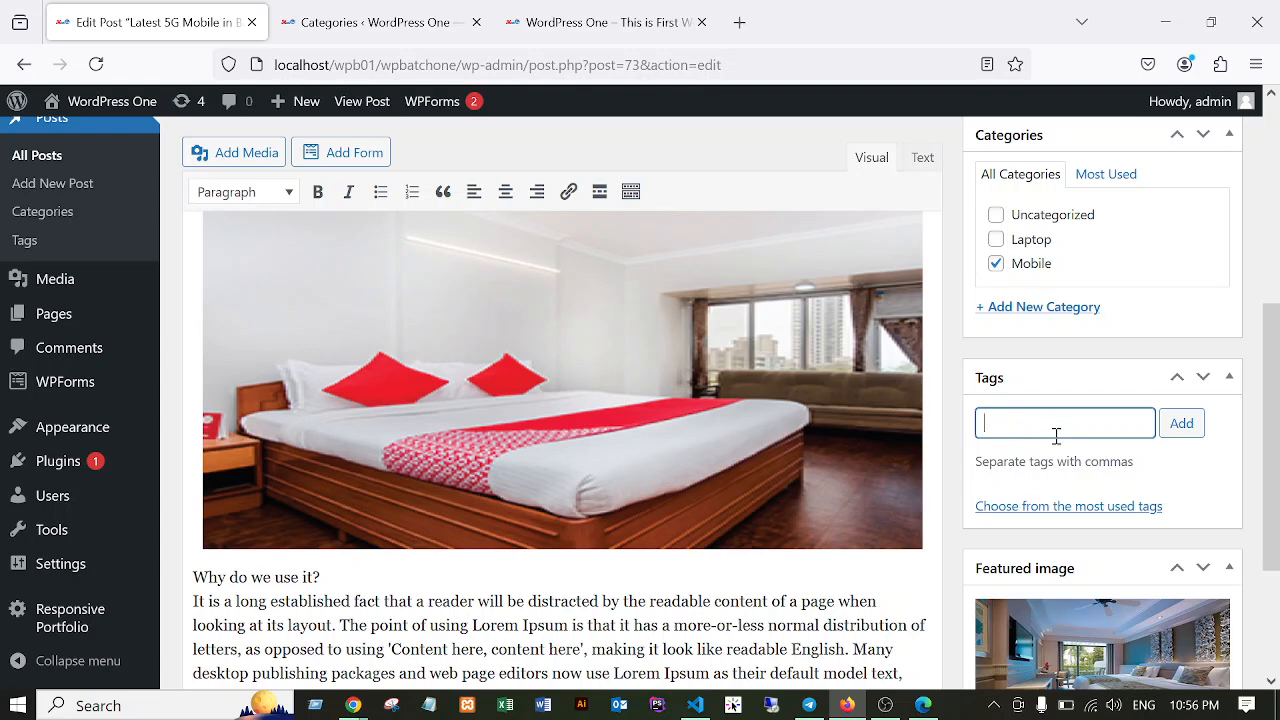
pyautogui.scroll(2, 1056, 440)
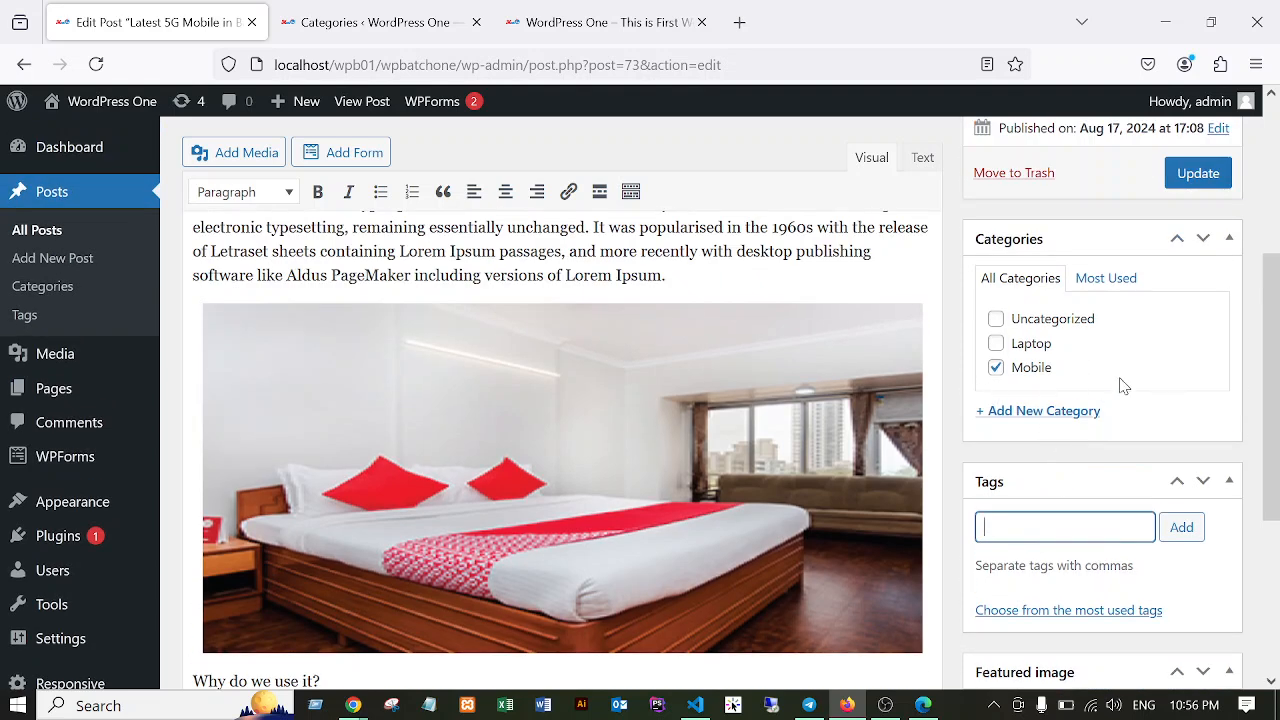
pyautogui.scroll(-3, 1098, 376)
pyautogui.scroll(-1, 1097, 380)
pyautogui.scroll(2, 1010, 345)
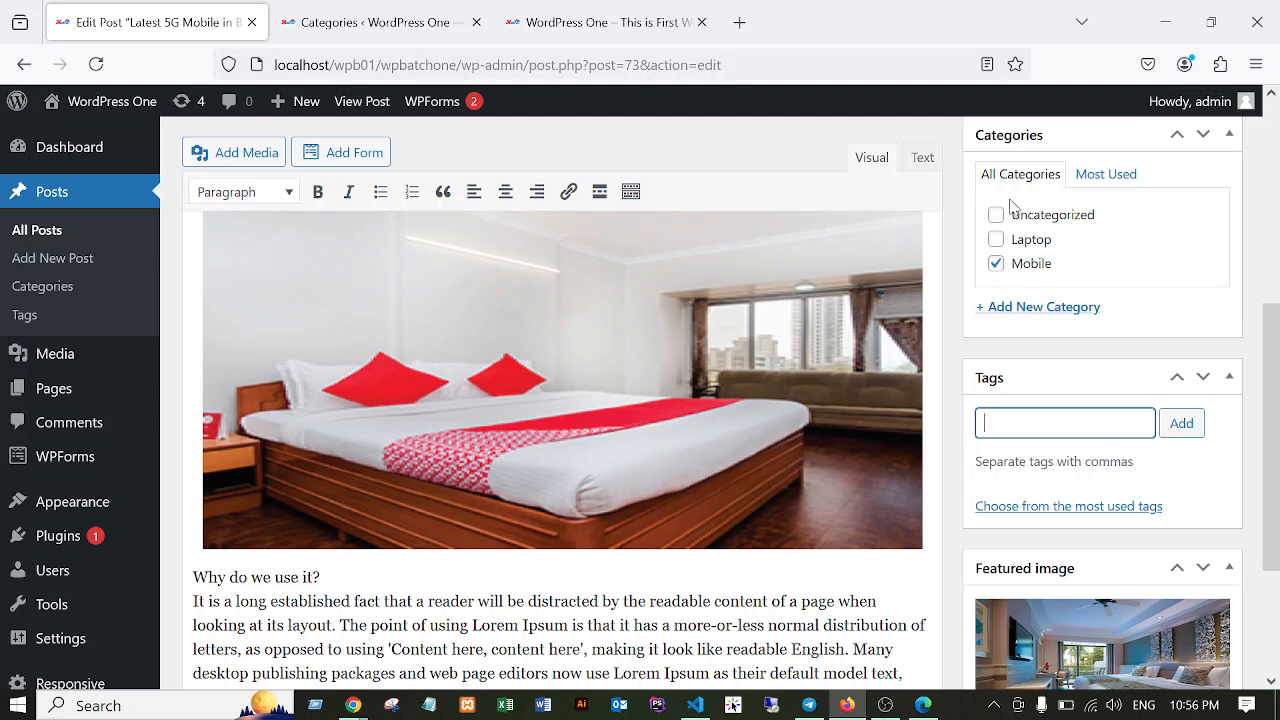
pyautogui.scroll(-4, 1126, 335)
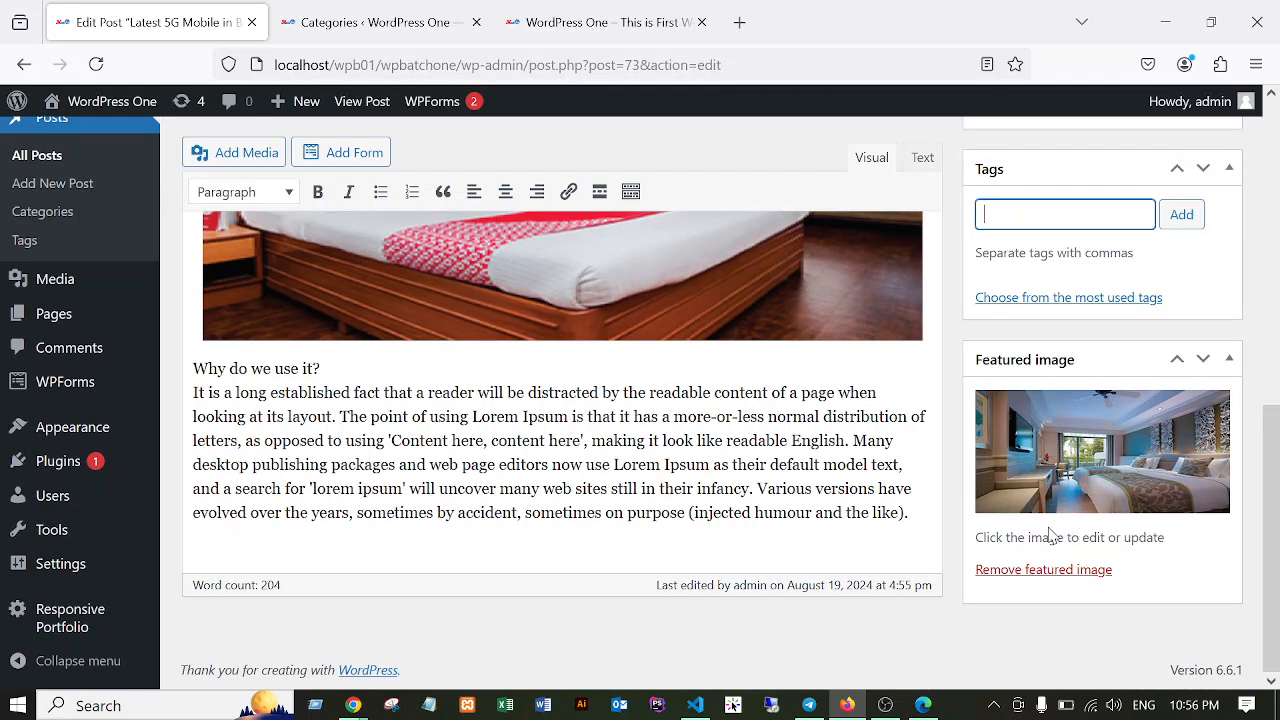
# Switch to Chrome and search Google Images for "5G Mobile" in a new browser tab.
pyautogui.click(740, 22)
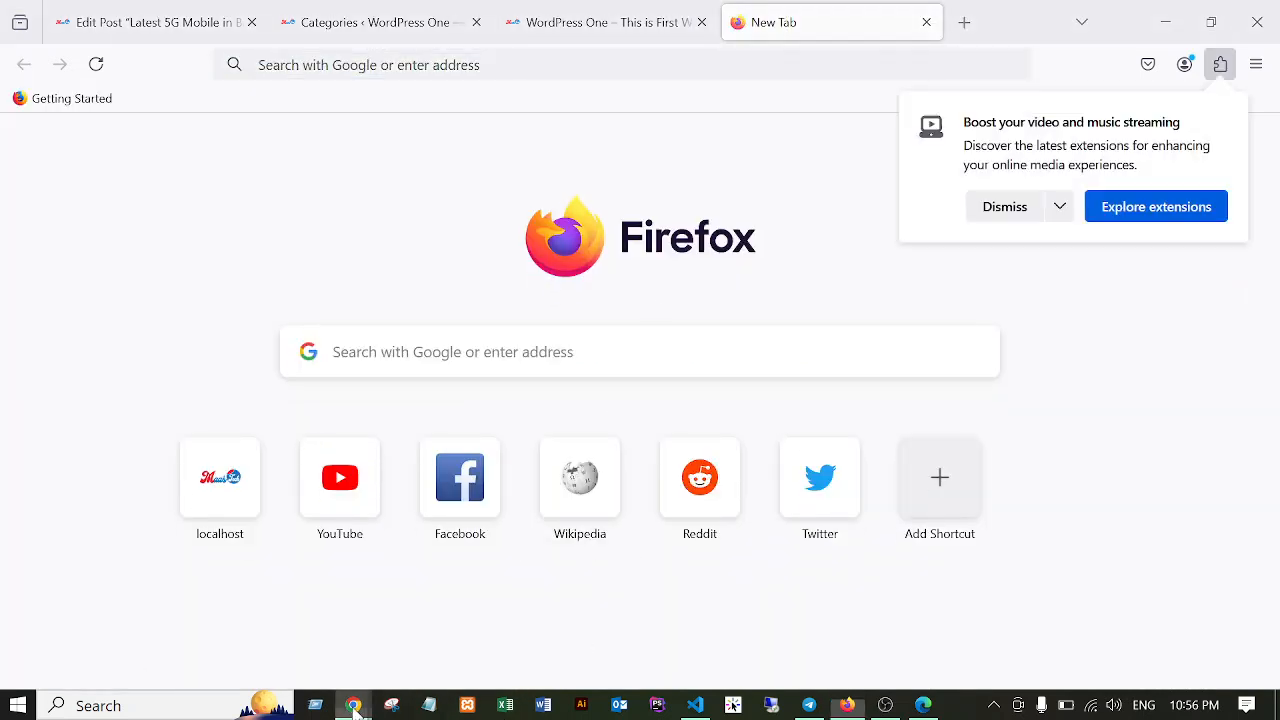
pyautogui.click(243, 612)
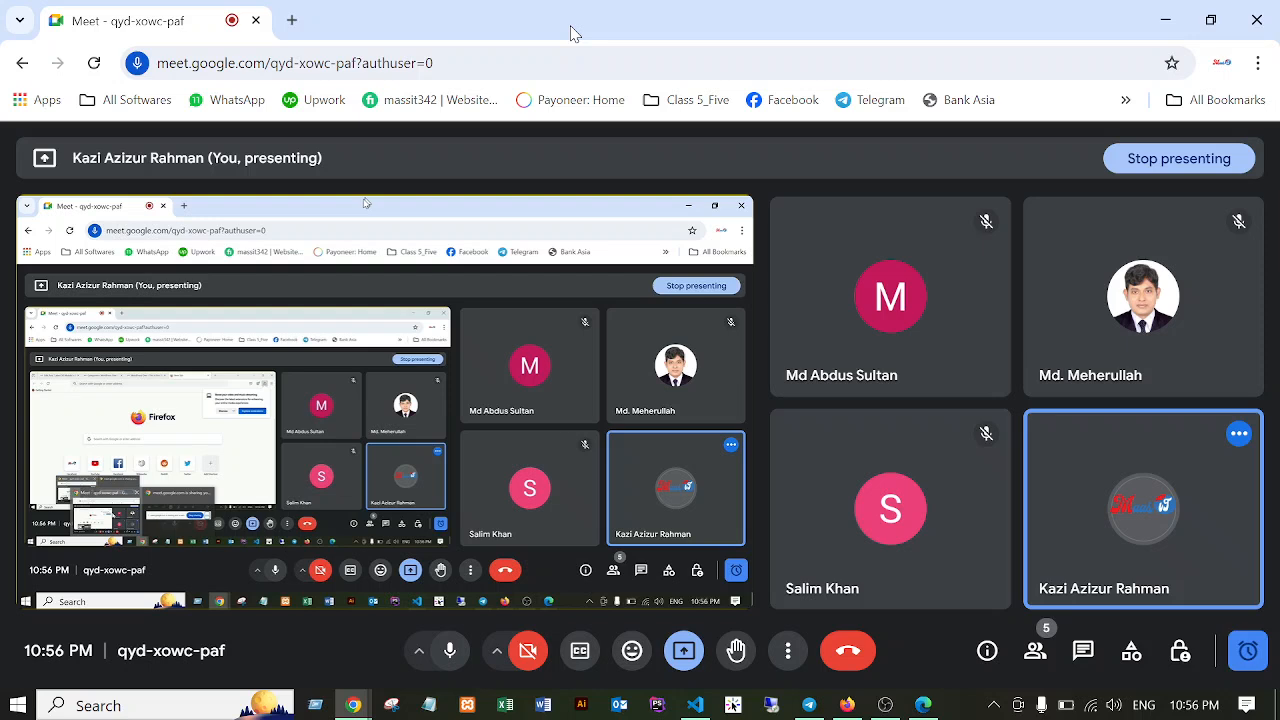
pyautogui.click(292, 20)
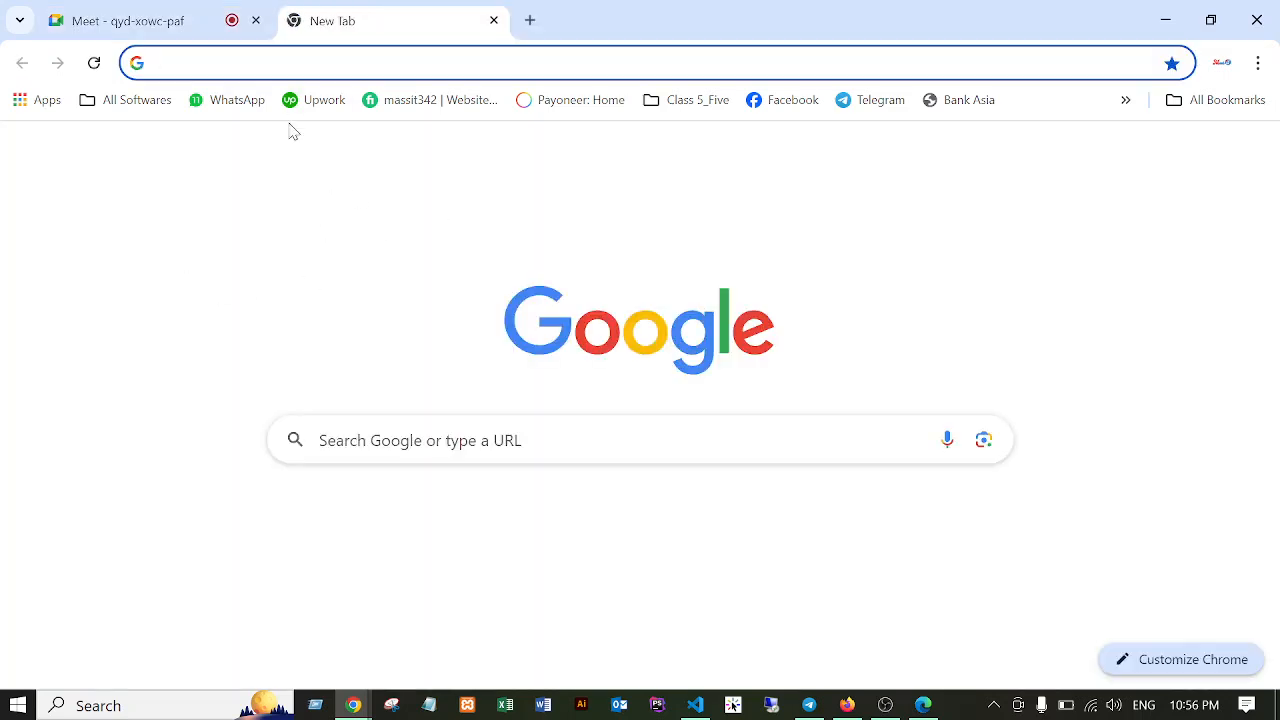
pyautogui.click(365, 430)
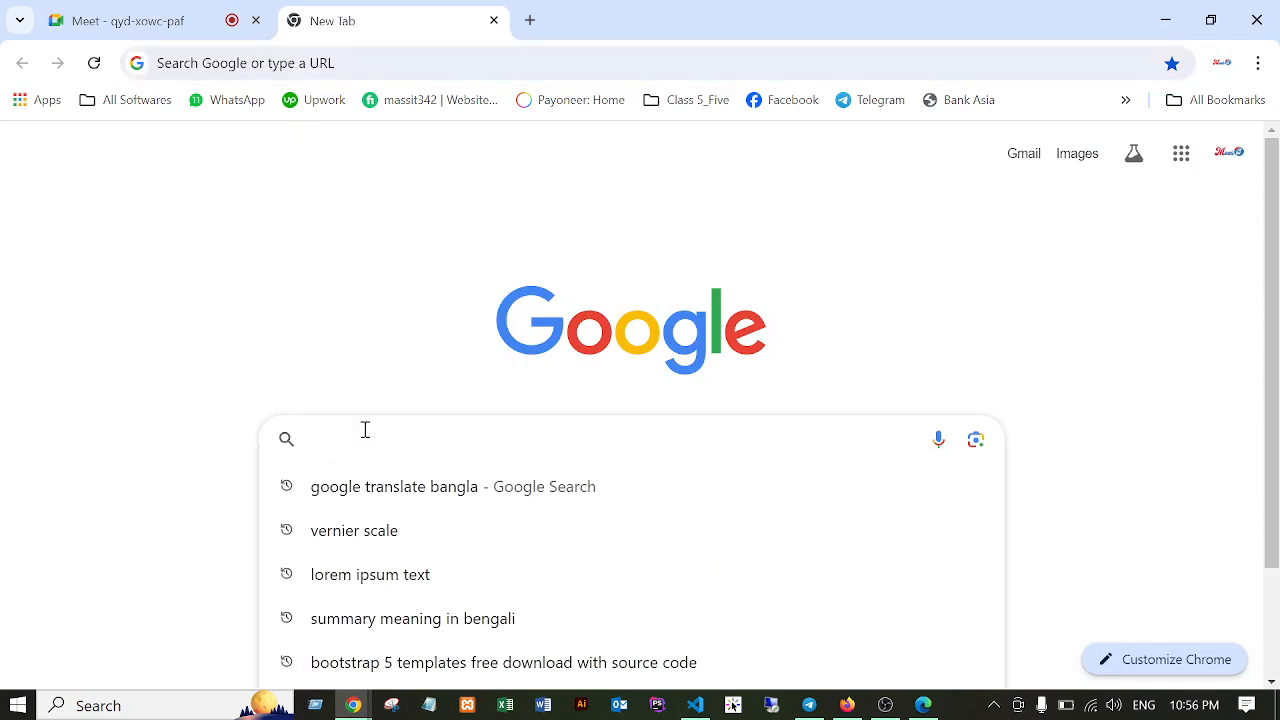
pyautogui.write('5')
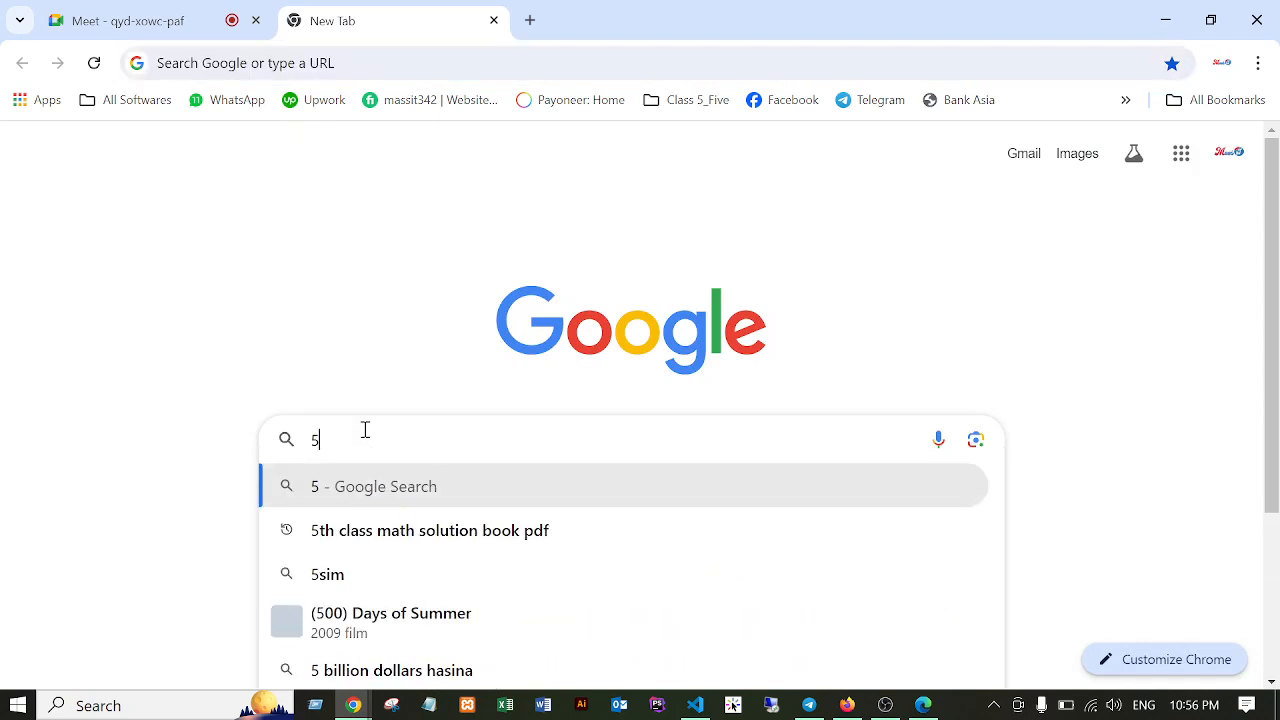
pyautogui.write('G Mobile')
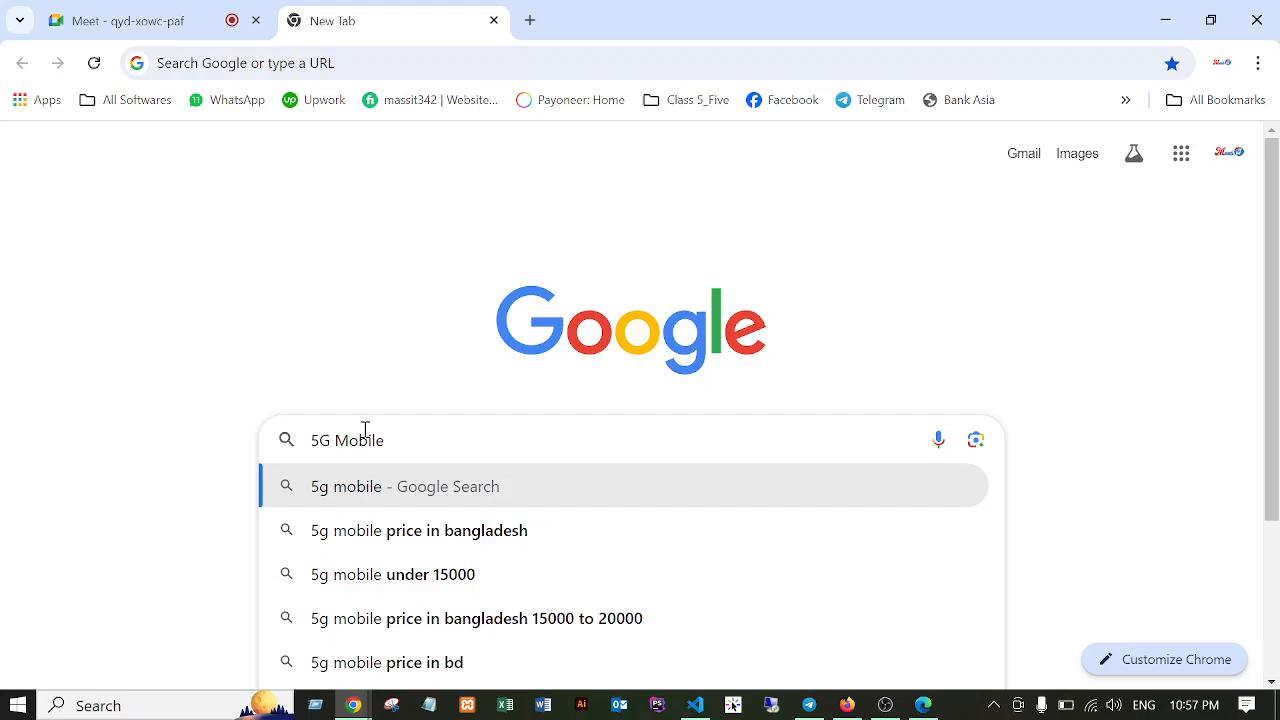
pyautogui.press('Return')
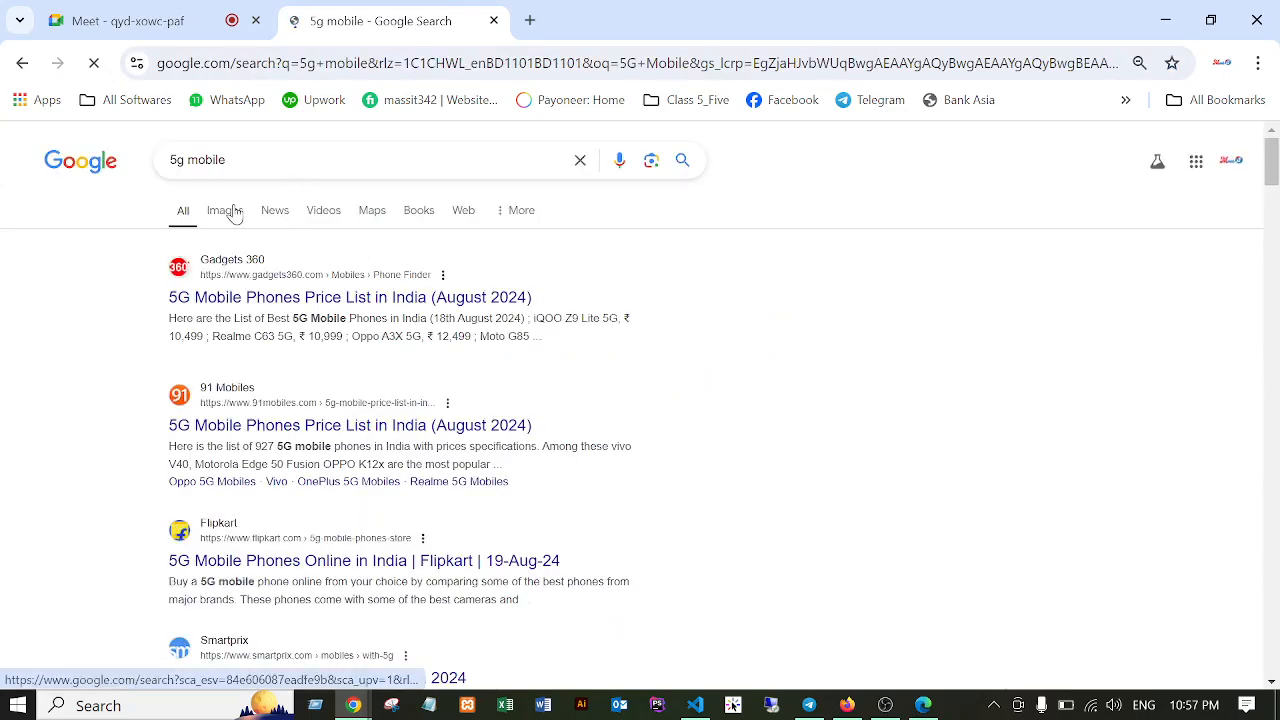
pyautogui.click(229, 211)
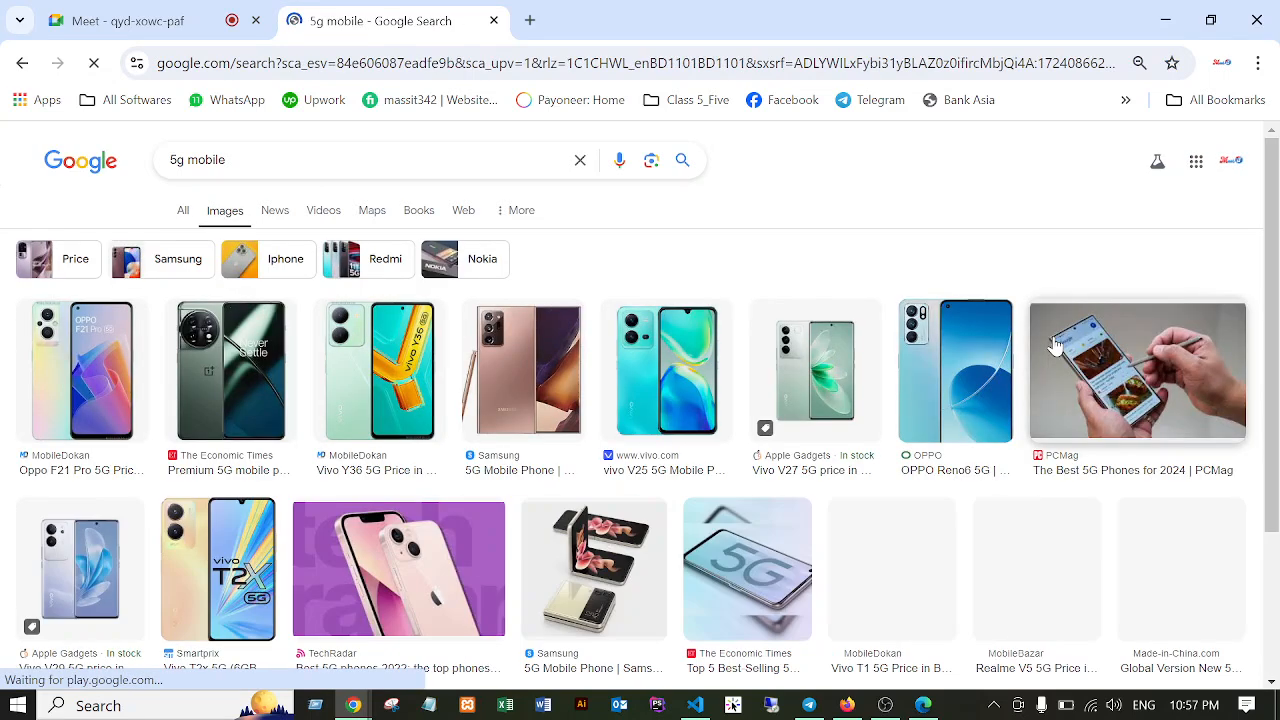
# Browse the image results and open the preview of The Economic Times picture of a phone showing "5G".
pyautogui.scroll(-2, 1058, 345)
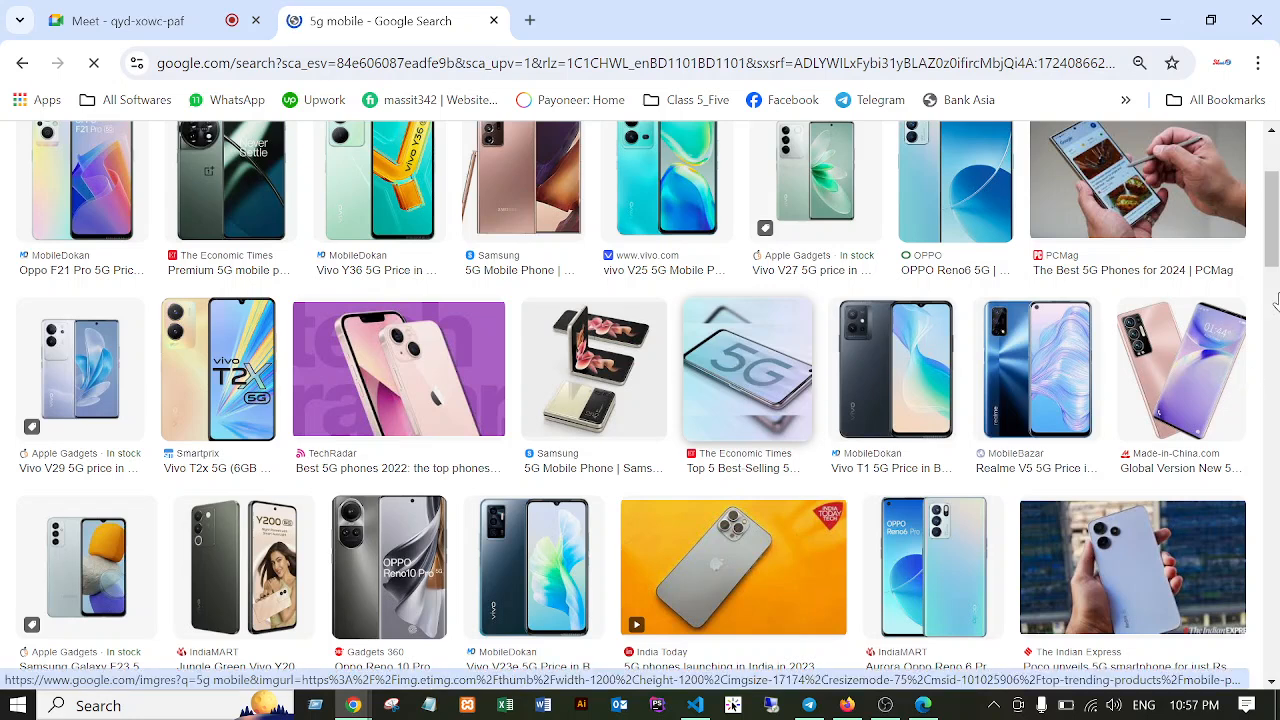
pyautogui.scroll(-5, 1249, 257)
pyautogui.scroll(7, 1250, 333)
pyautogui.scroll(-3, 1250, 333)
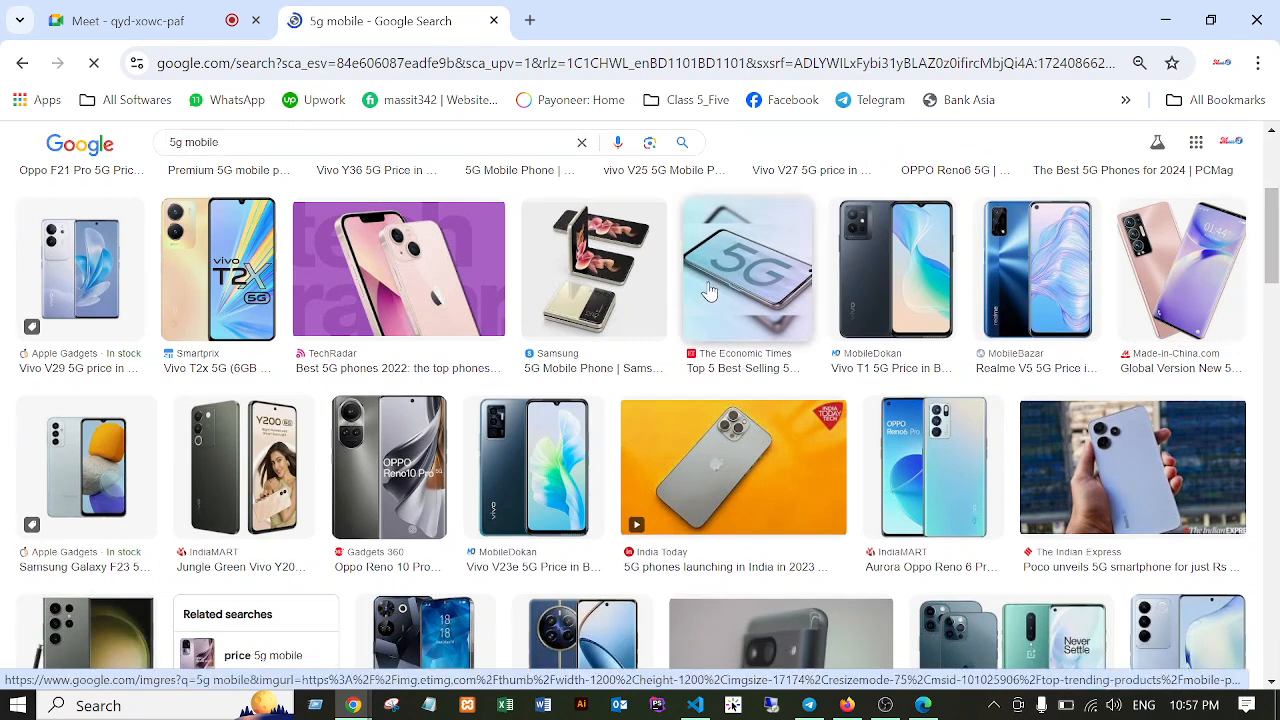
pyautogui.click(709, 291)
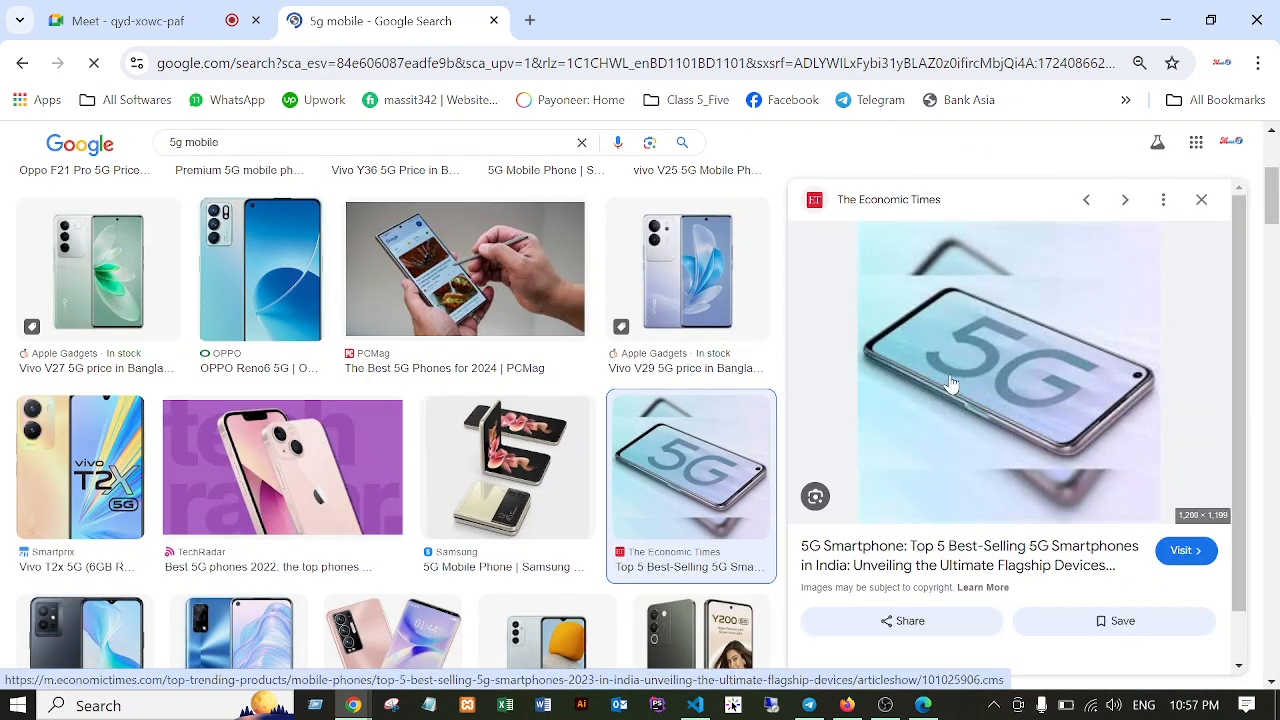
# Start saving the previewed 5G phone image and create a folder named Mobile on the Desktop for it.
pyautogui.rightClick(950, 383)
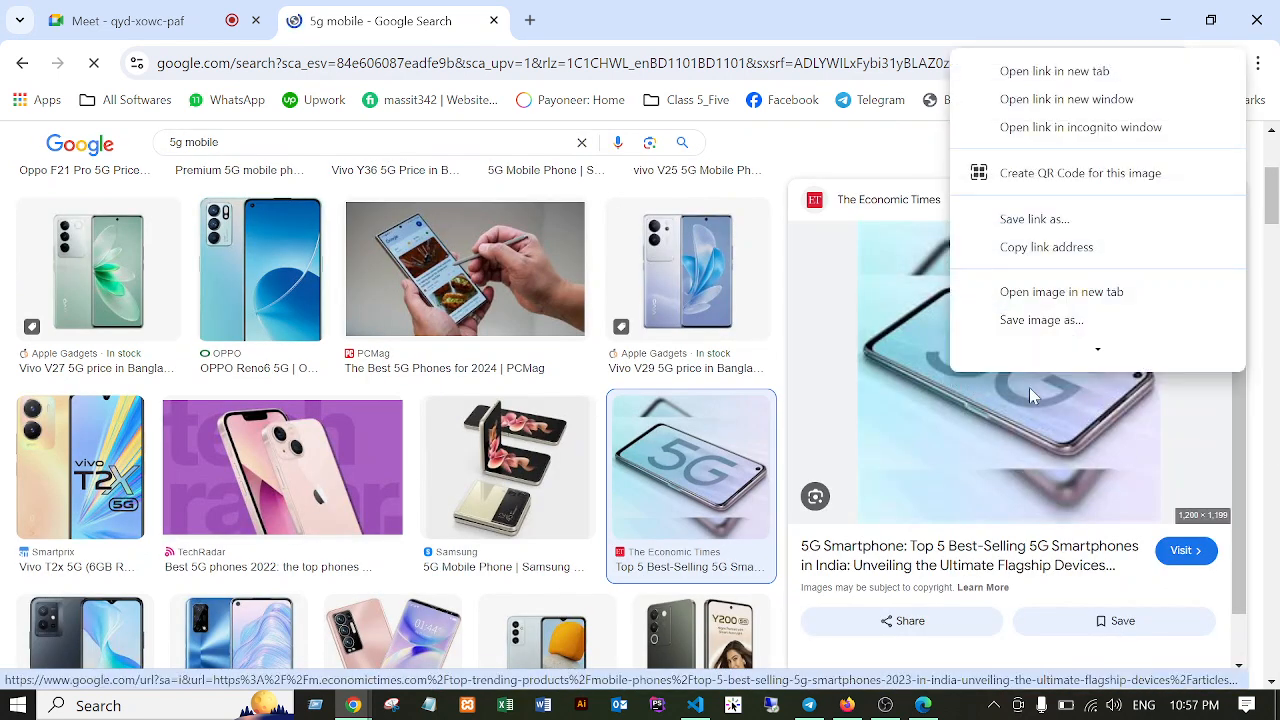
pyautogui.click(1045, 330)
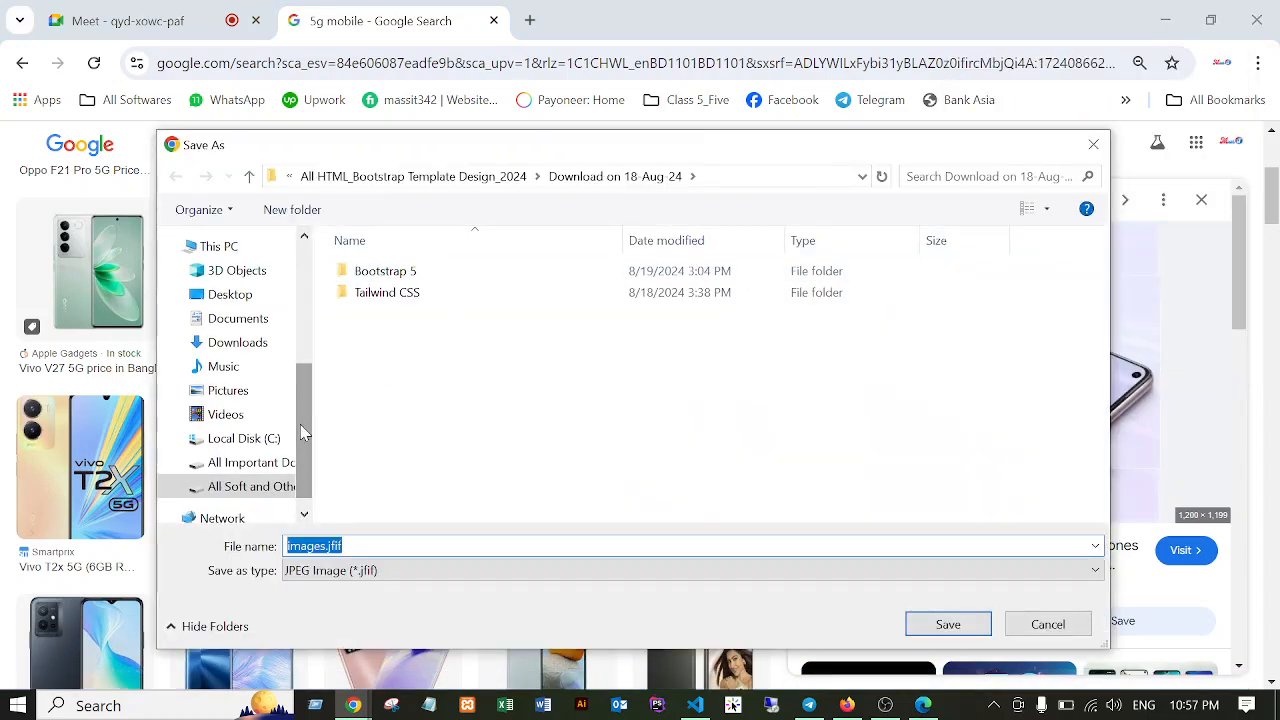
pyautogui.moveTo(308, 430); pyautogui.dragTo(308, 310)
pyautogui.click(230, 278)
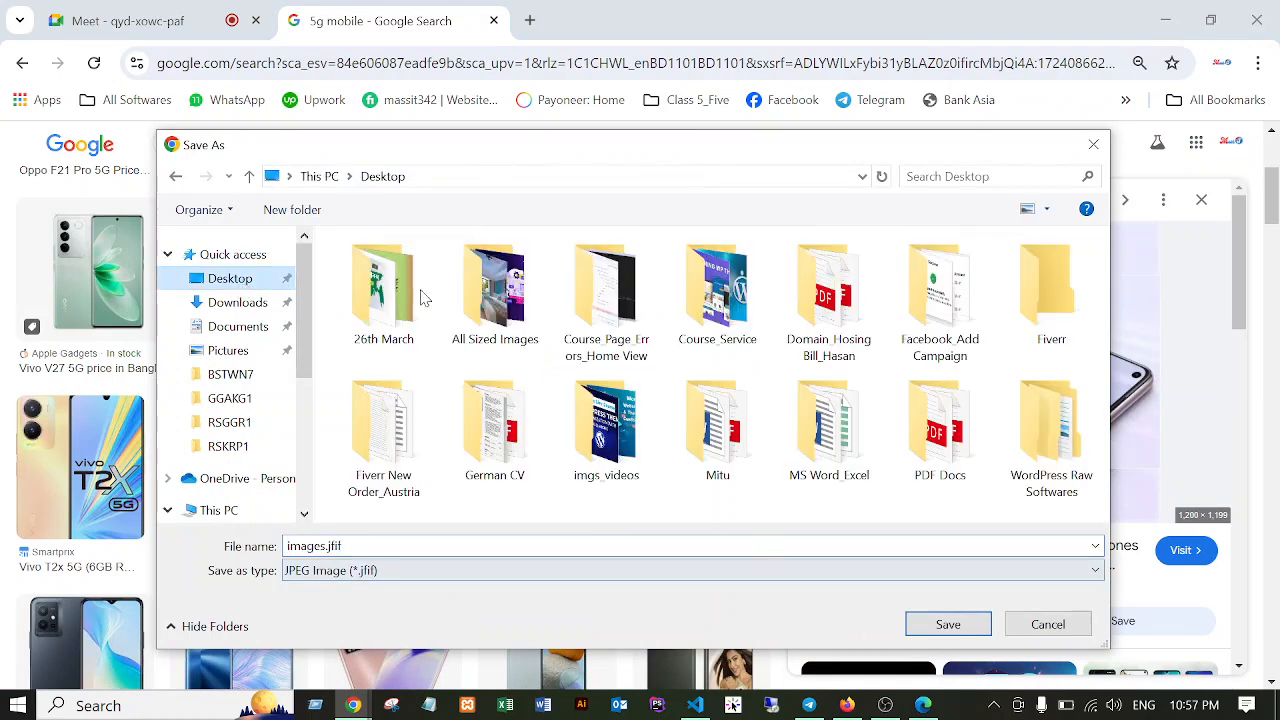
pyautogui.click(290, 209)
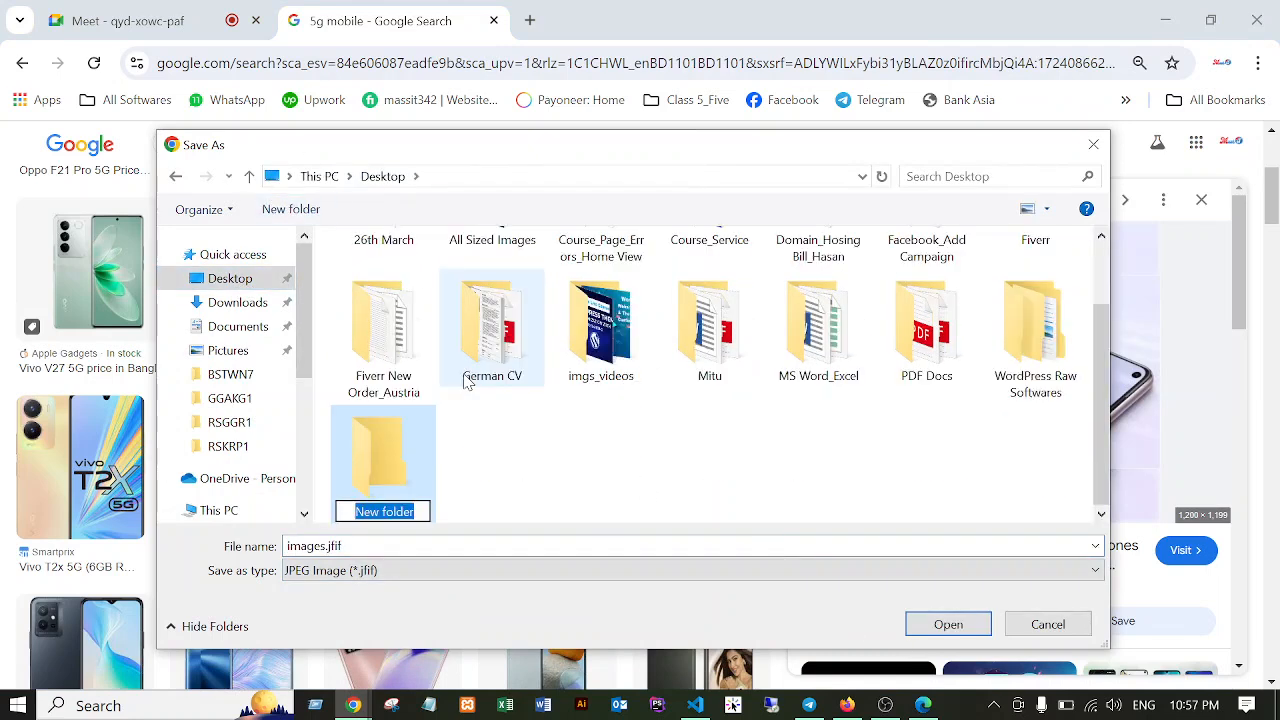
pyautogui.write('M')
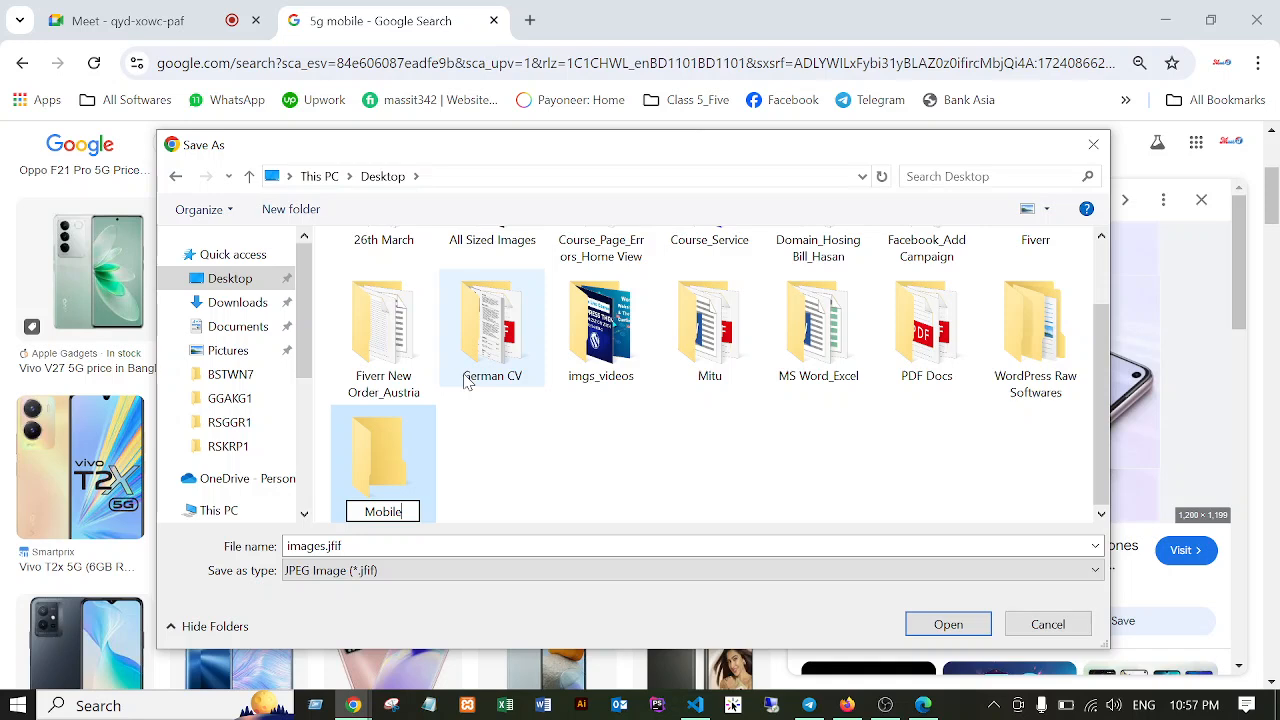
pyautogui.write('obile')
pyautogui.press('Return')
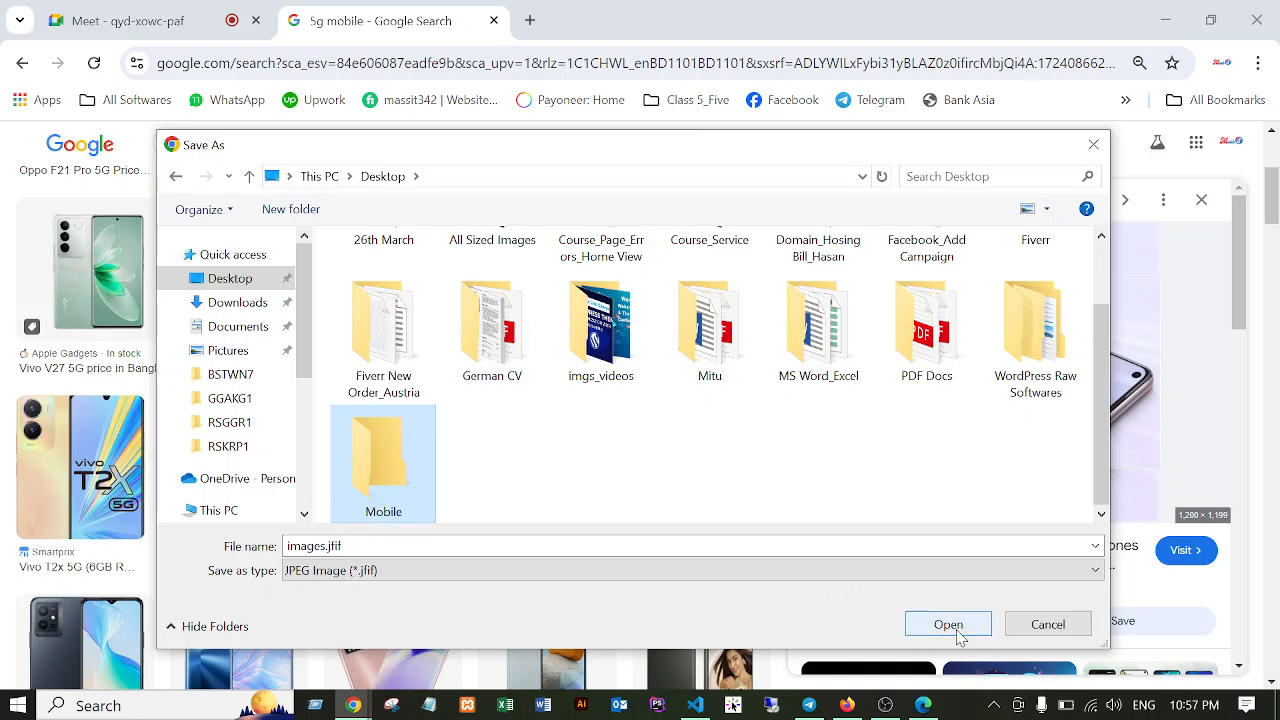
# Save the 5G phone image as images.jfif inside the Mobile folder.
pyautogui.click(537, 474)
pyautogui.doubleClick(396, 470)
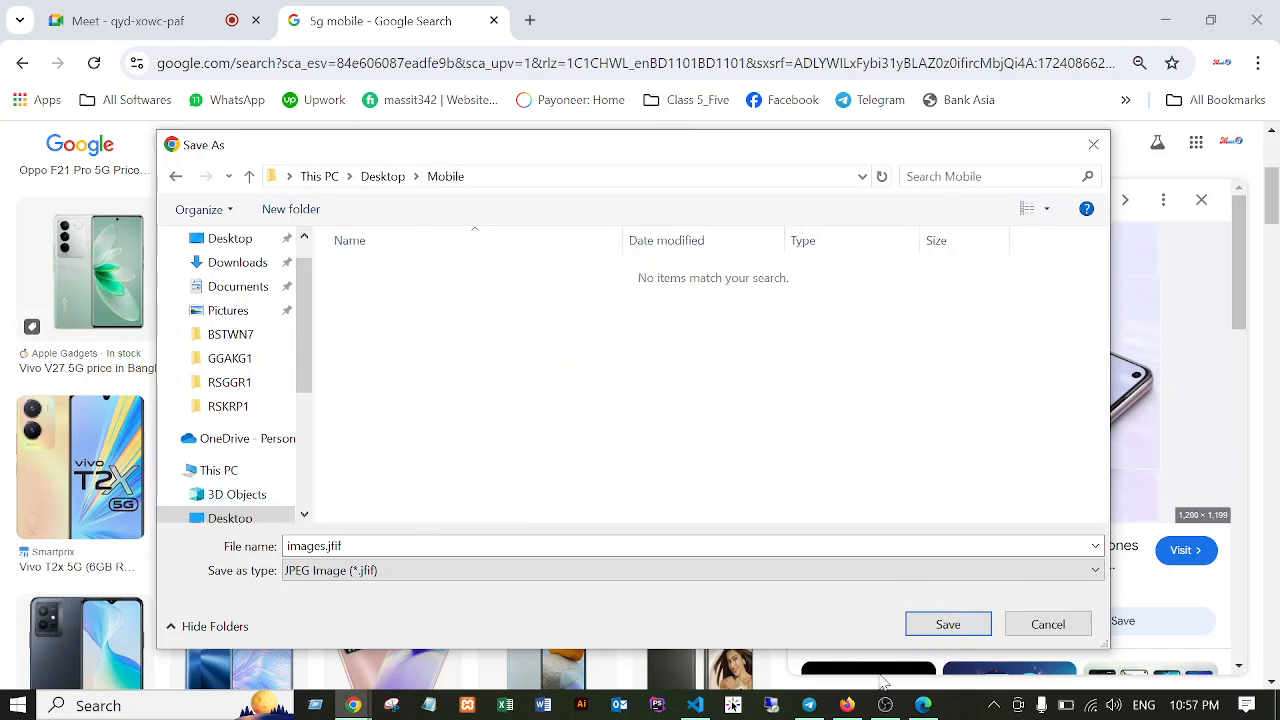
pyautogui.click(946, 626)
# Find the Smartprix picture of the iQOO Z9 phone and save it to the Mobile folder as images (1).jfif.
pyautogui.scroll(-1, 586, 407)
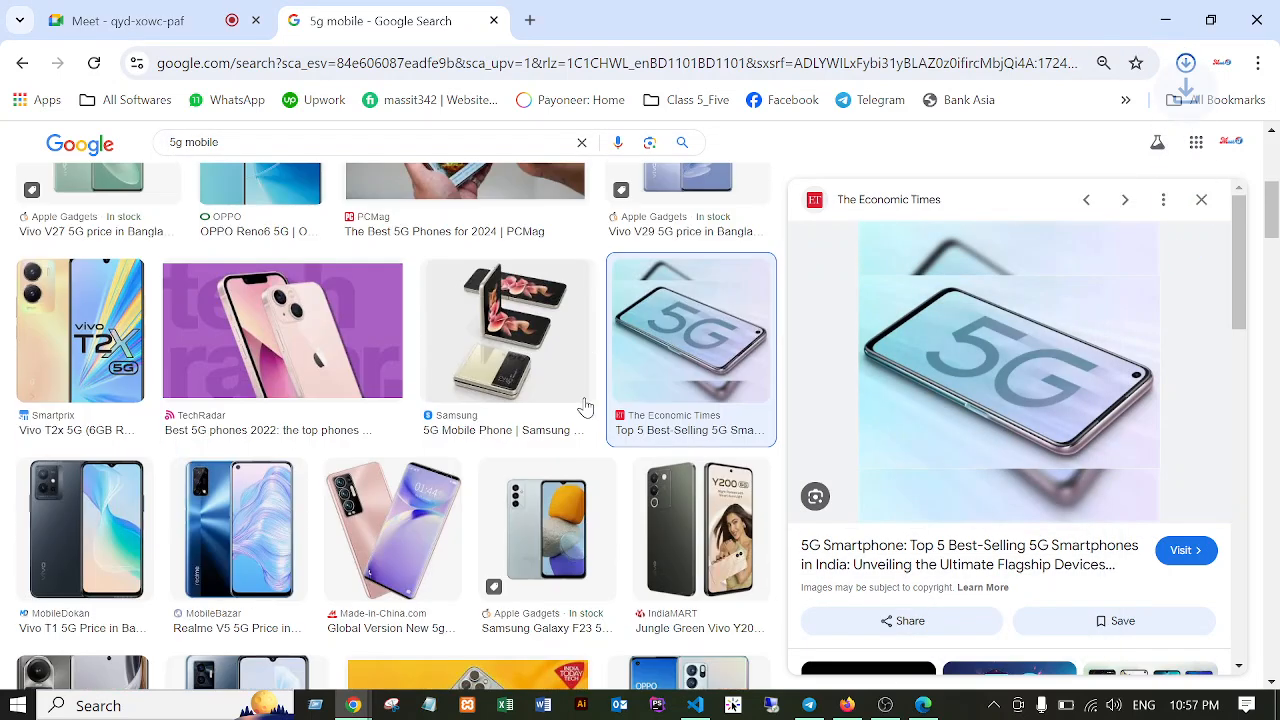
pyautogui.scroll(-2, 585, 407)
pyautogui.scroll(-5, 1040, 480)
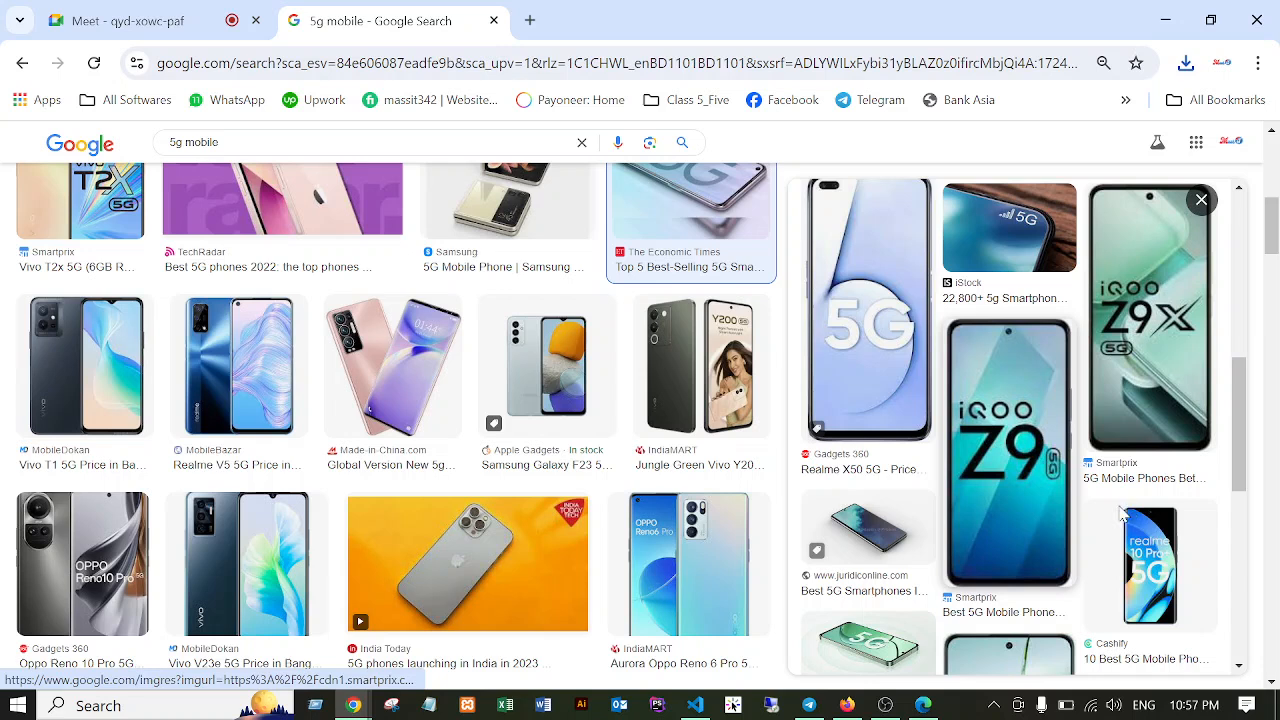
pyautogui.click(1042, 473)
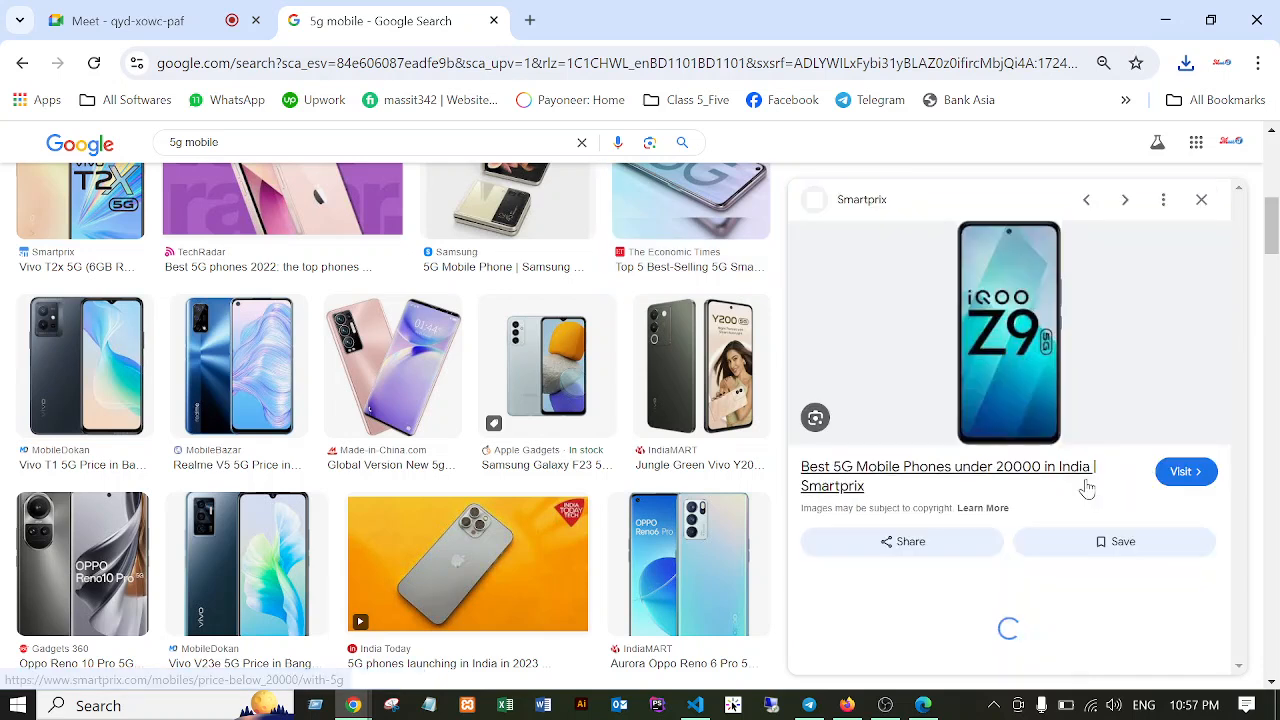
pyautogui.rightClick(1017, 344)
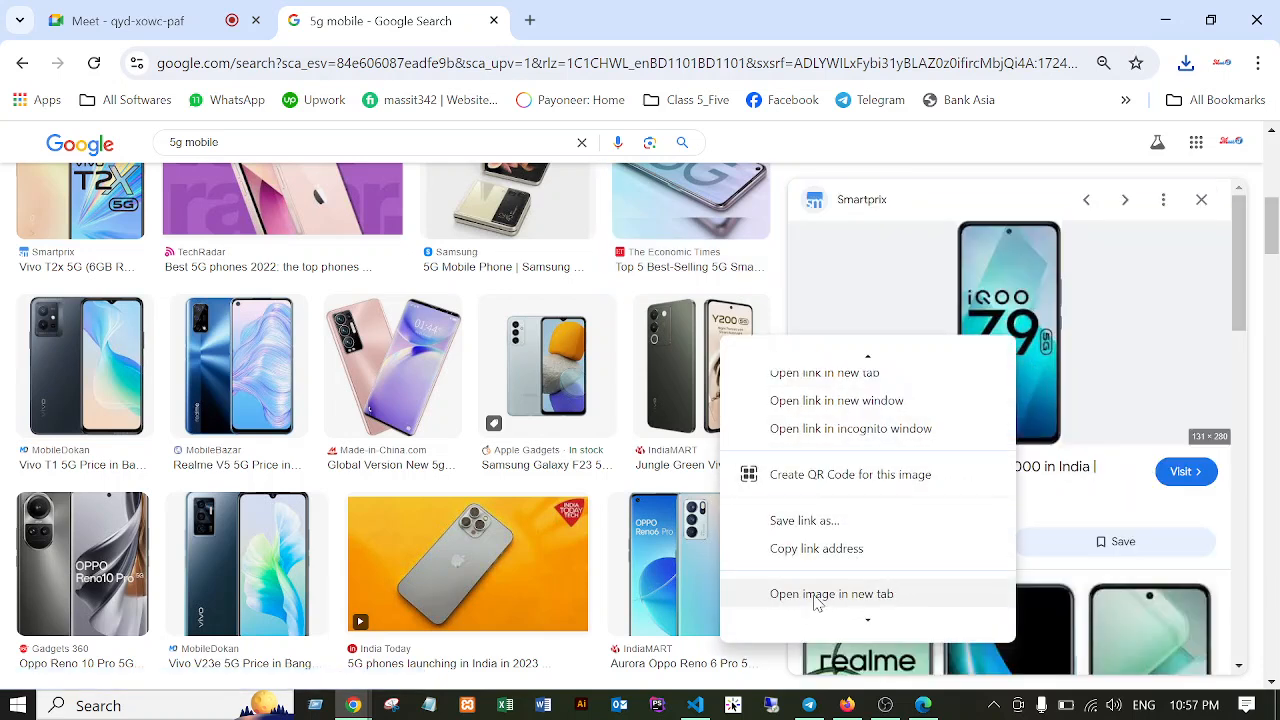
pyautogui.scroll(-3, 818, 590)
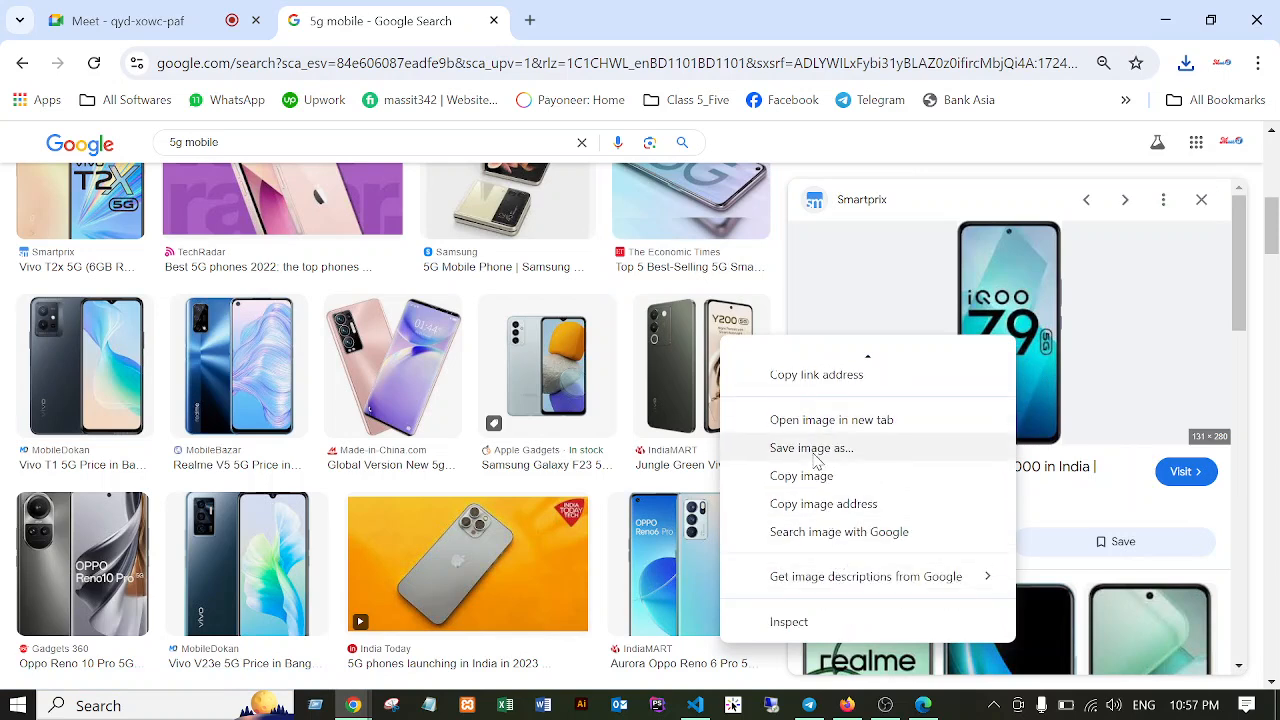
pyautogui.click(813, 449)
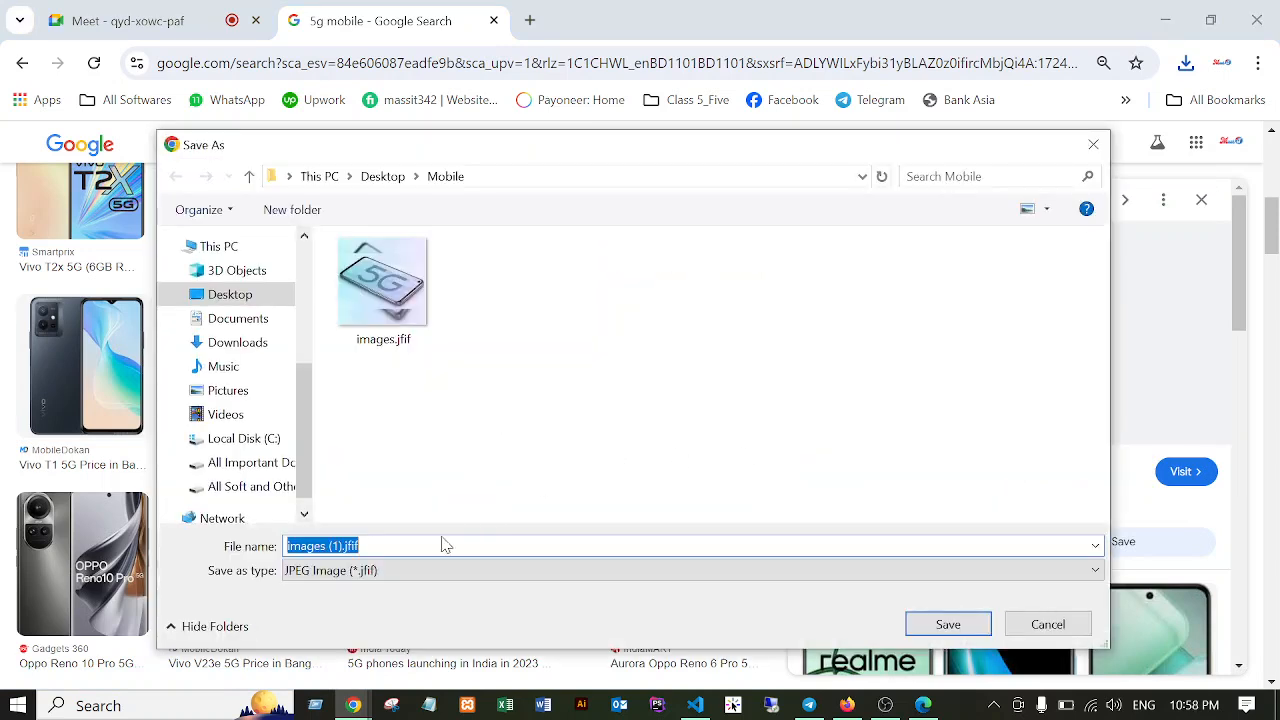
pyautogui.click(944, 624)
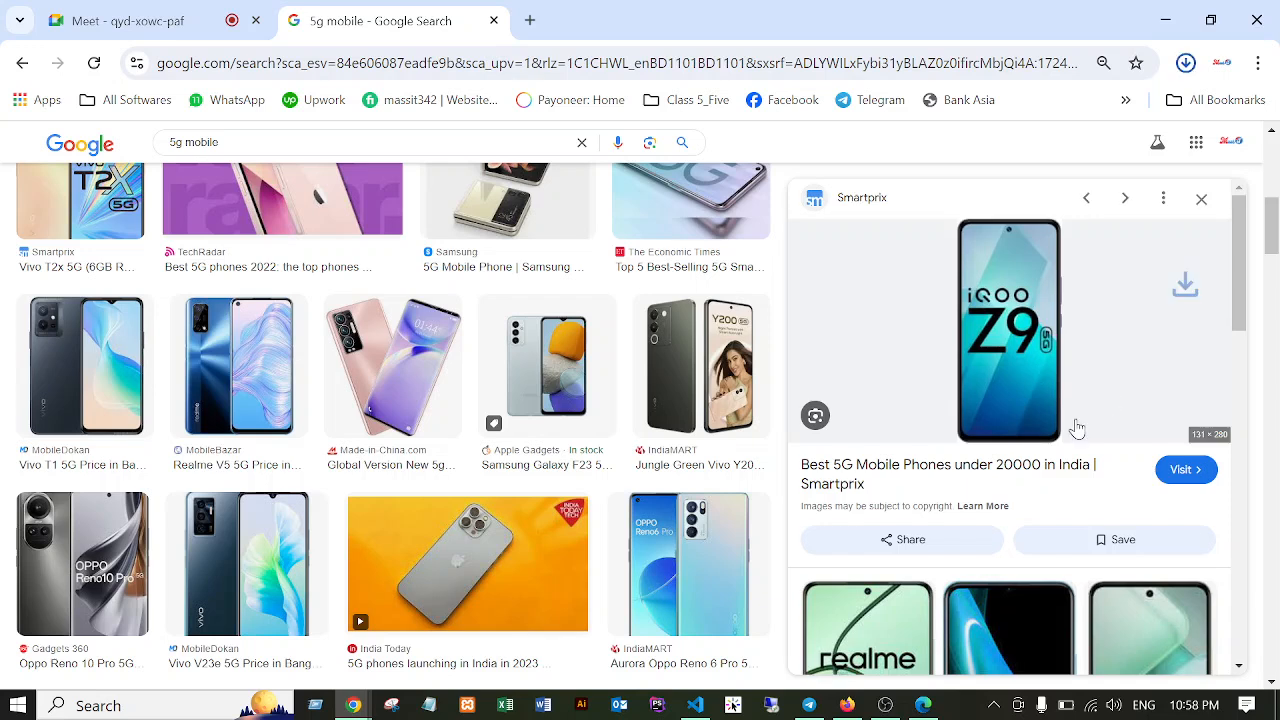
# Find the MySmartPrice picture of the Blaze 5G phone and save it to the Mobile folder as images (2).jfif.
pyautogui.scroll(-4, 1077, 428)
pyautogui.scroll(-4, 1142, 358)
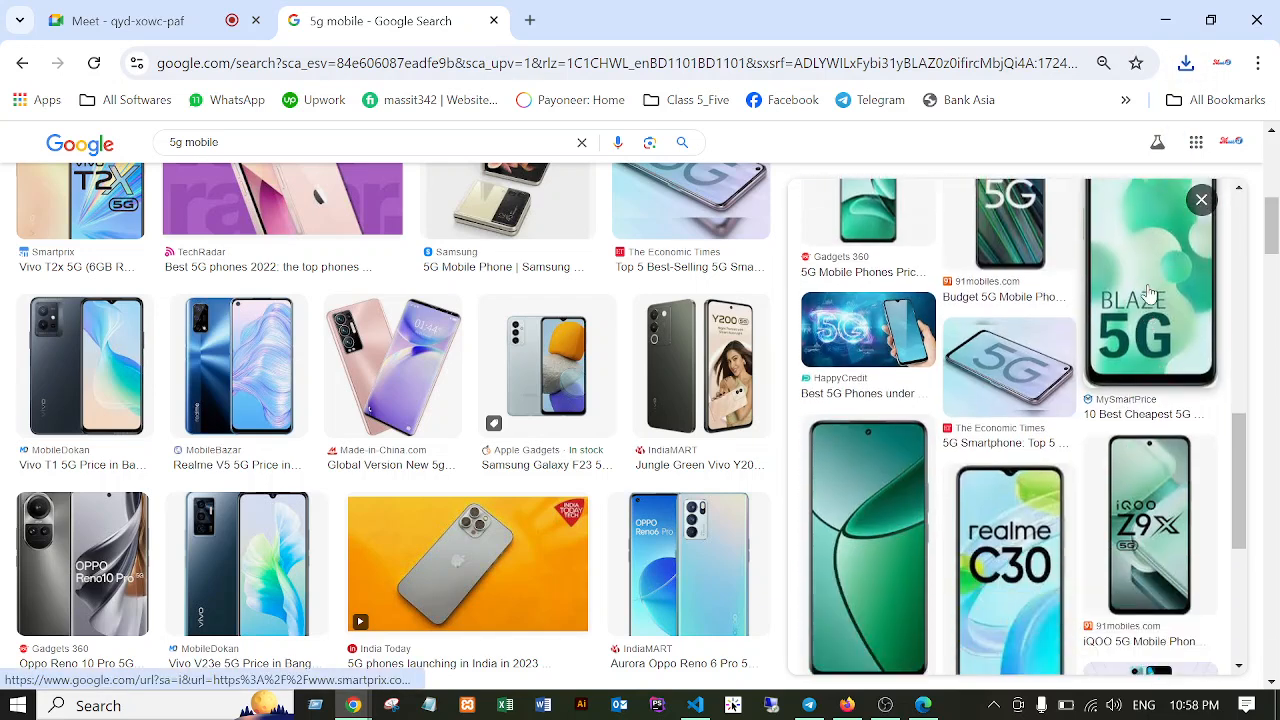
pyautogui.click(1152, 310)
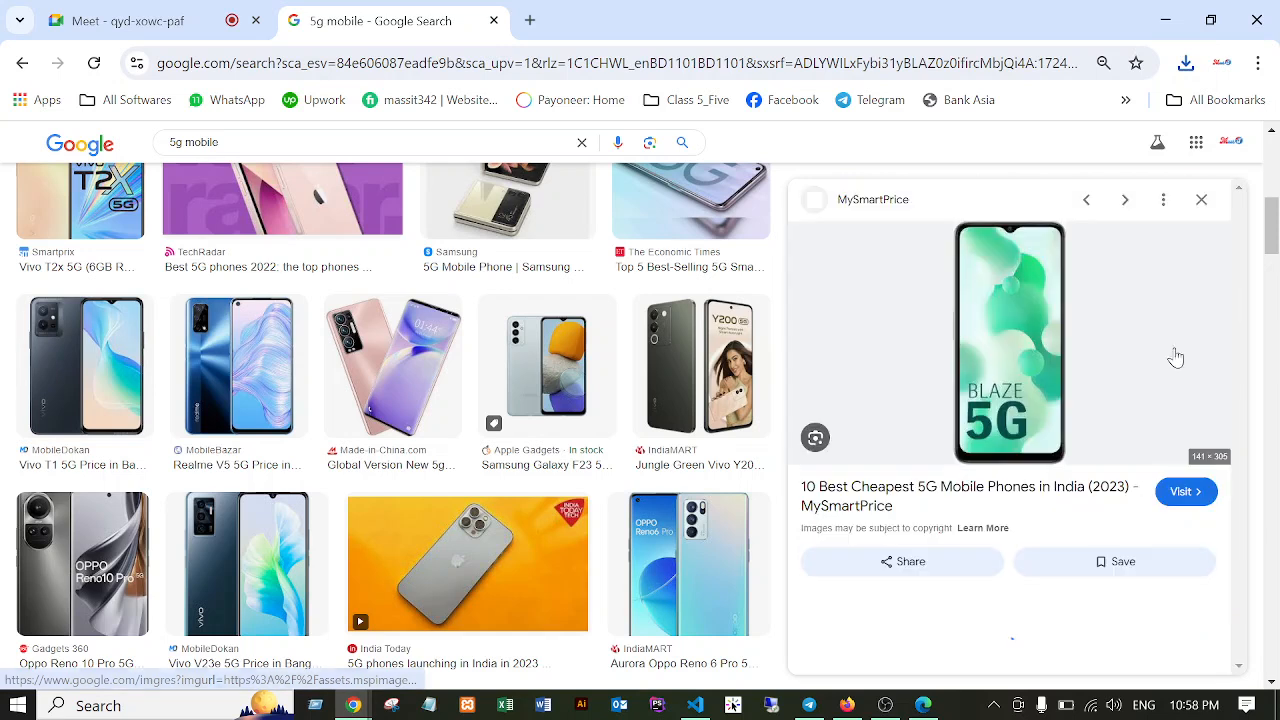
pyautogui.rightClick(1005, 325)
pyautogui.click(800, 588)
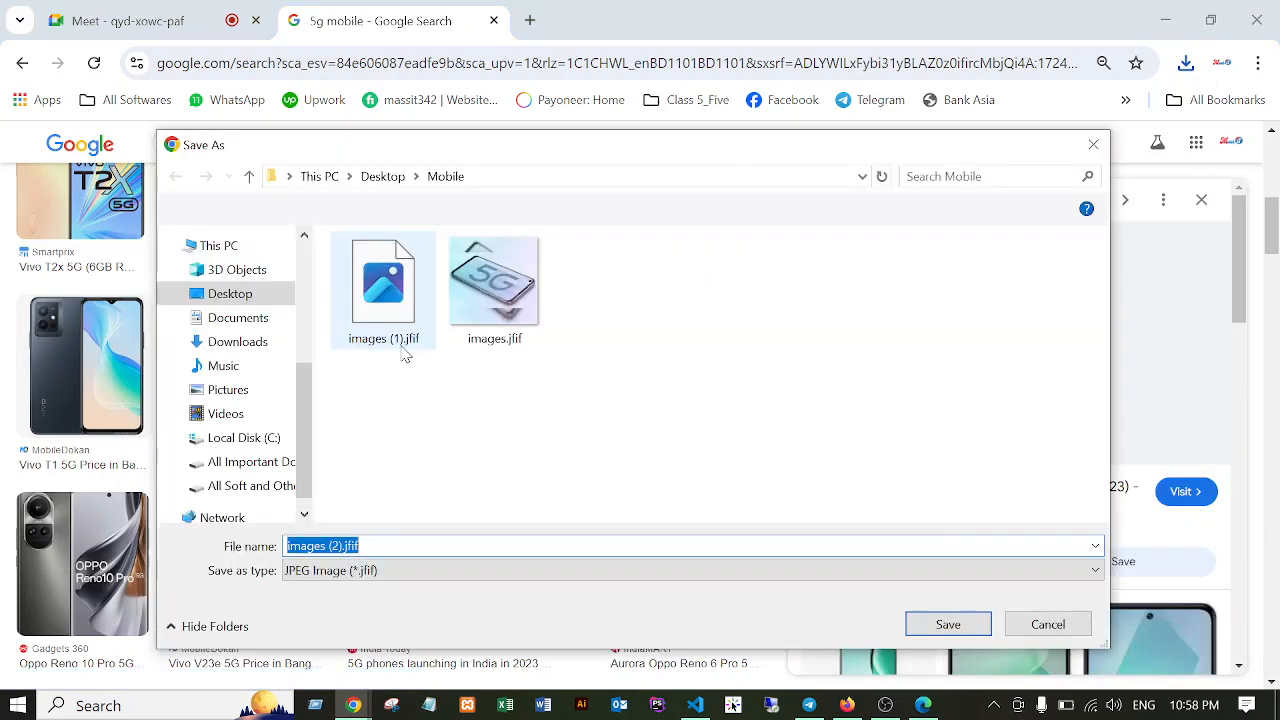
pyautogui.click(945, 624)
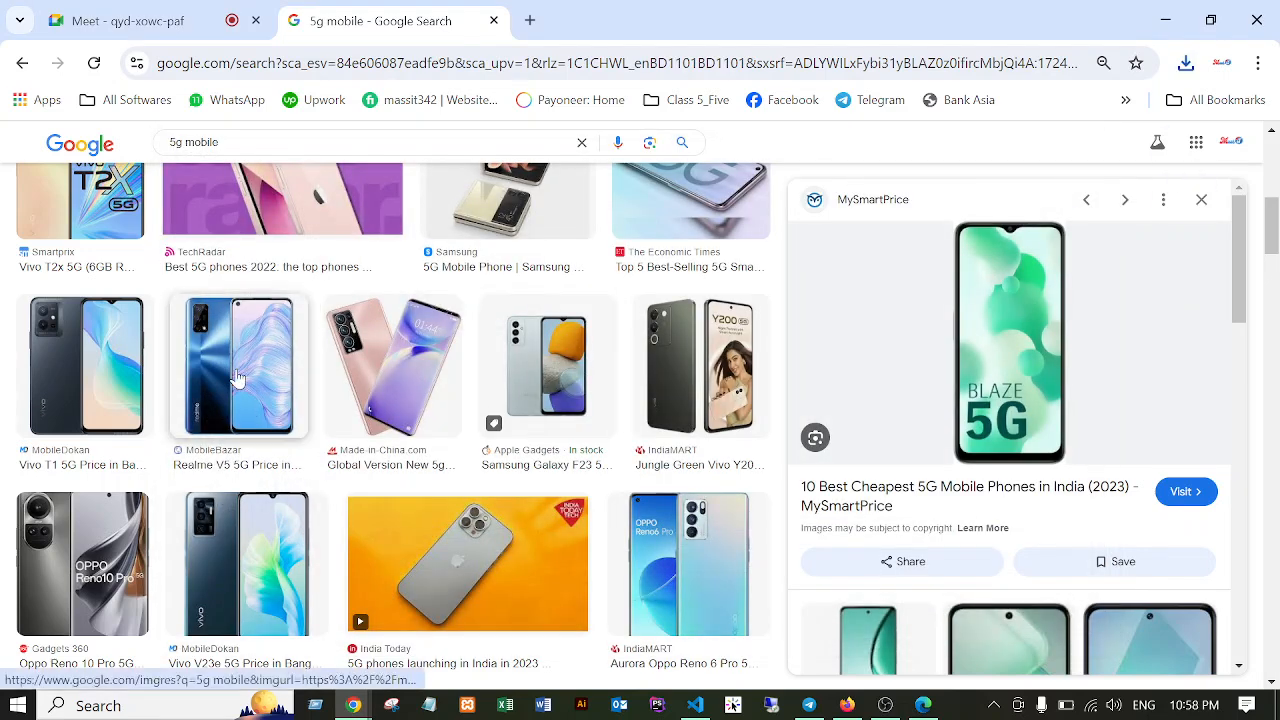
# Preview the MobileBazar picture of the Realme V5 5G and save it to the Mobile folder as images (3).jfif.
pyautogui.click(238, 378)
pyautogui.rightClick(974, 327)
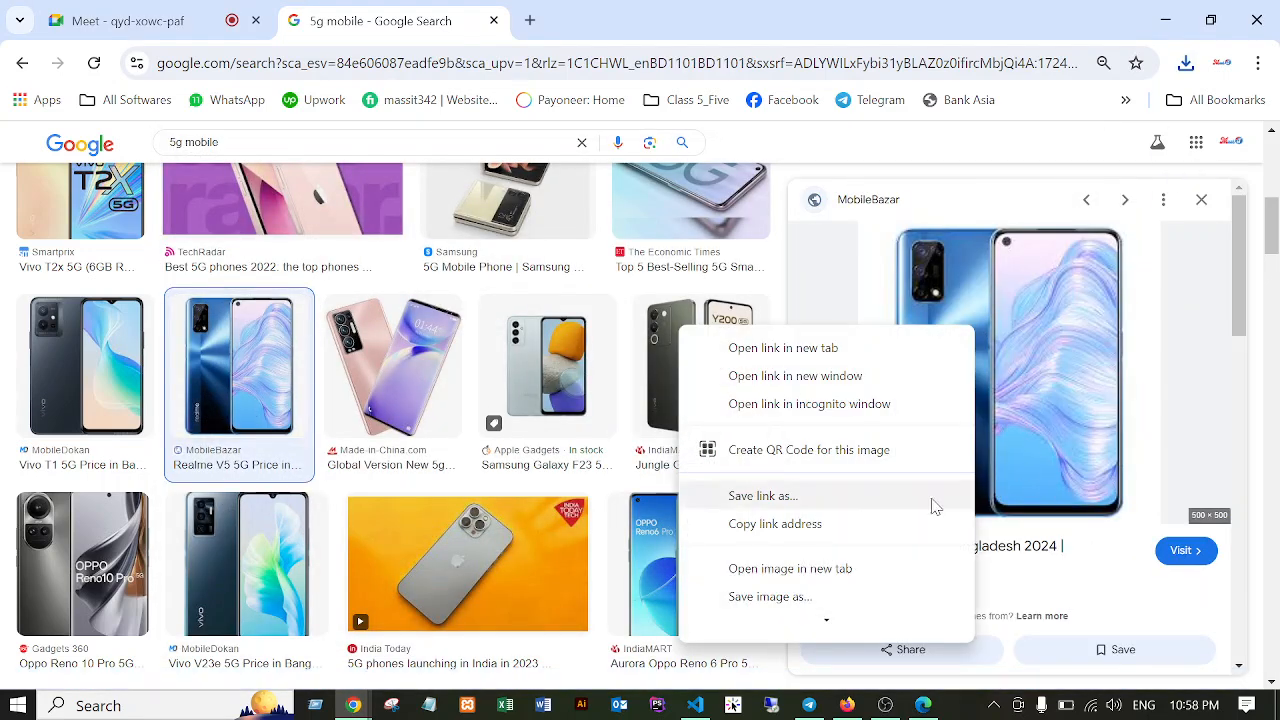
pyautogui.scroll(-5, 786, 588)
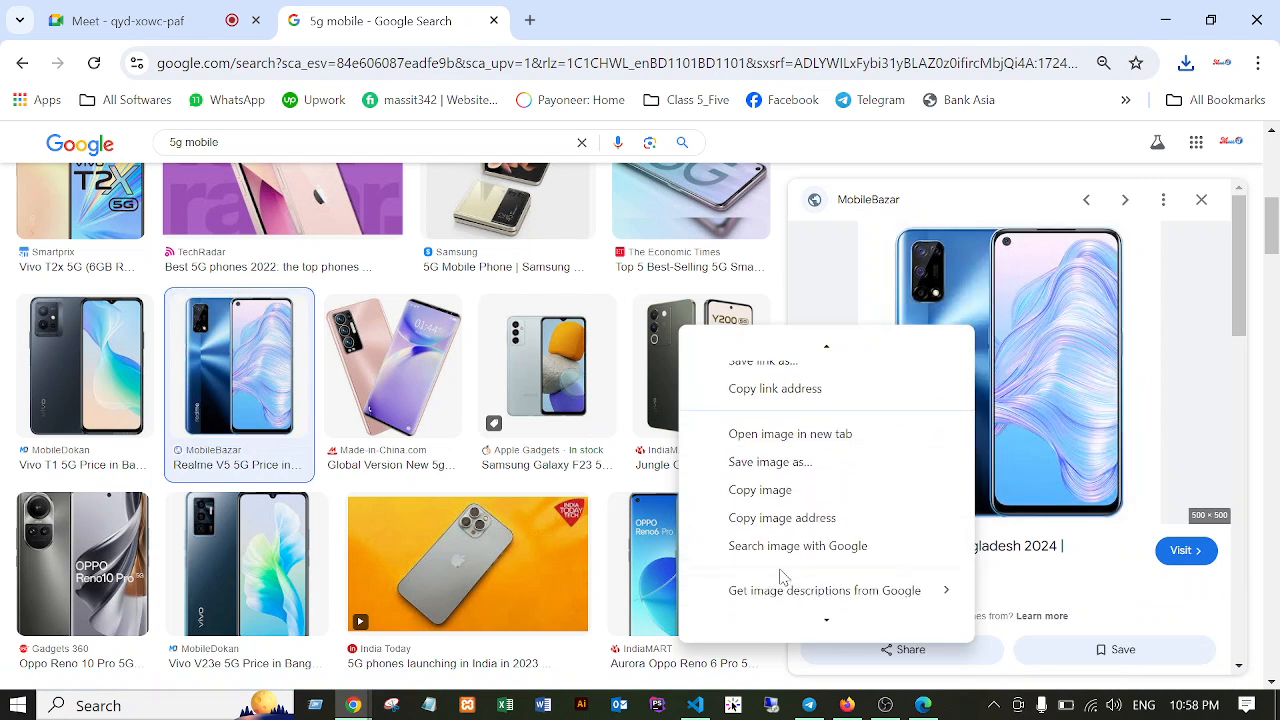
pyautogui.click(760, 472)
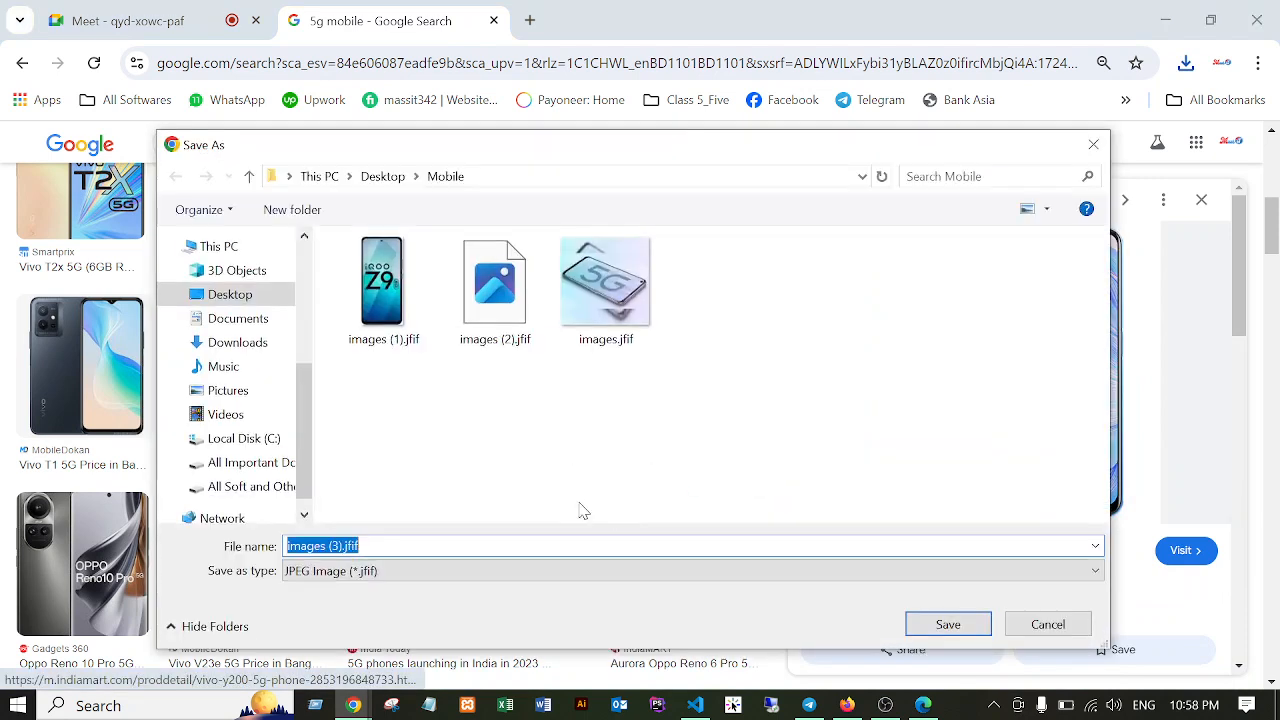
pyautogui.click(945, 624)
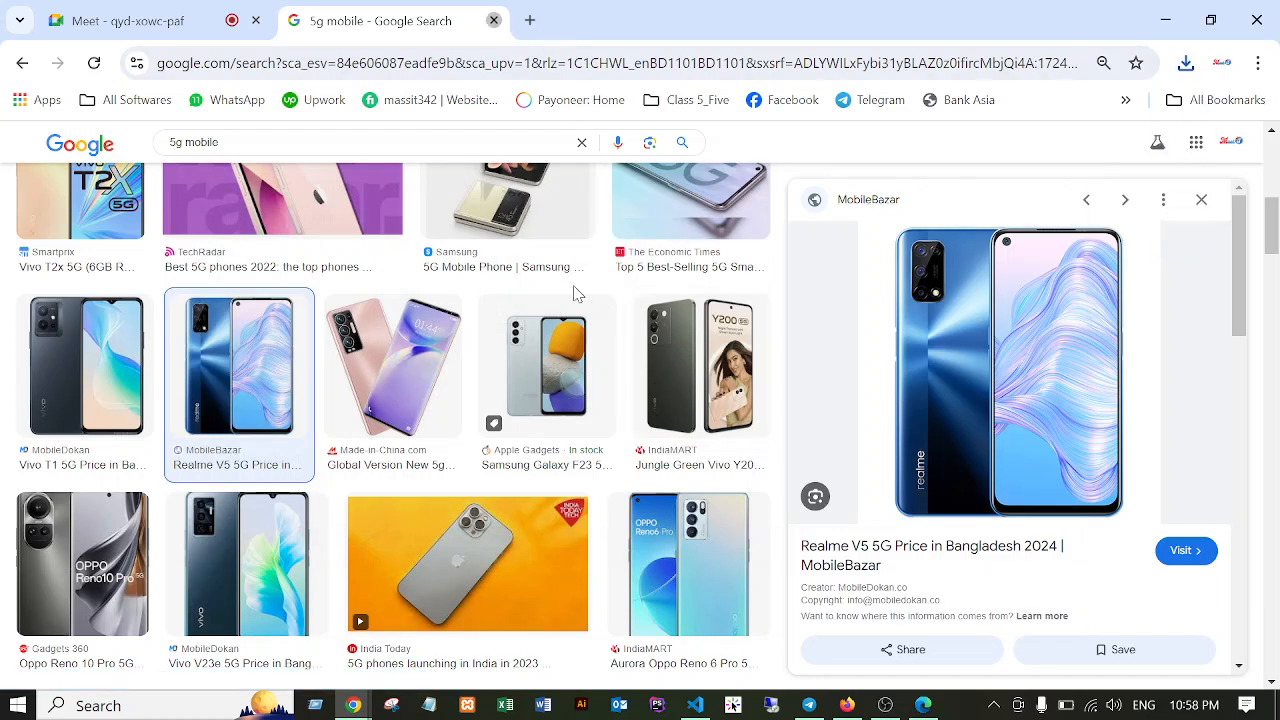
# Close the image search tab and switch to Firefox, returning to the "Latest 5G Mobile" post being edited.
pyautogui.click(493, 20)
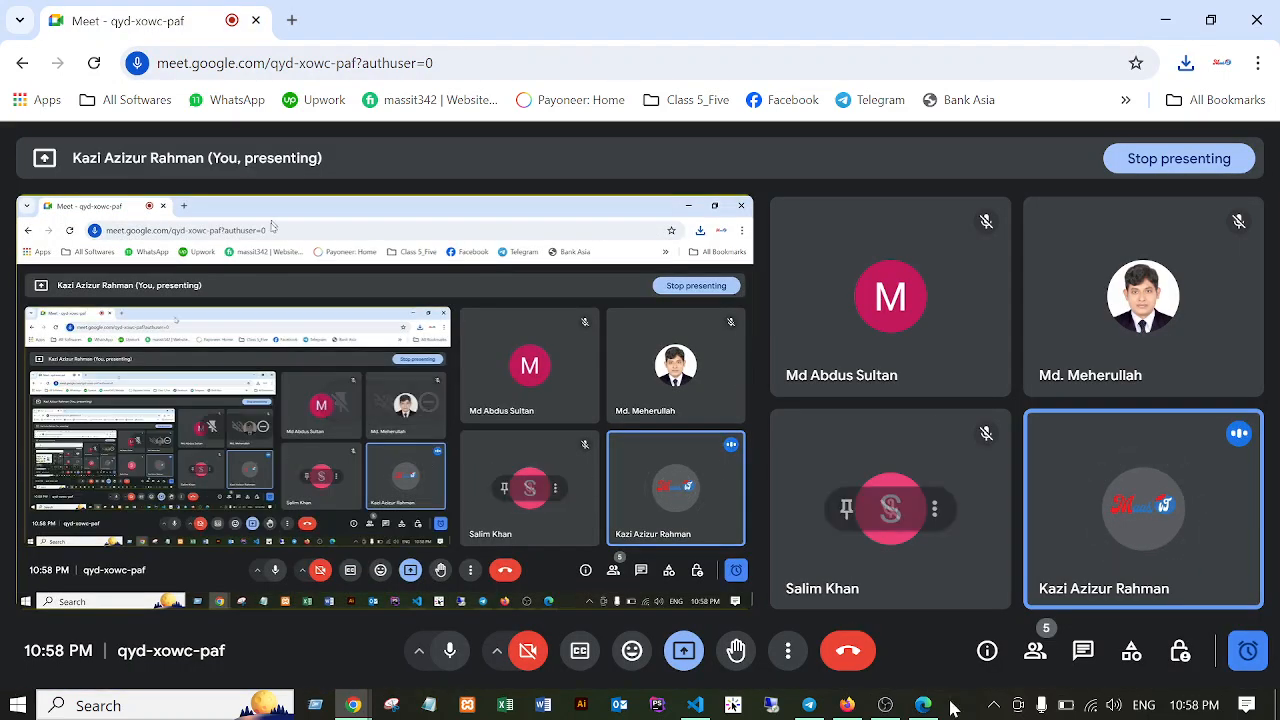
pyautogui.click(845, 706)
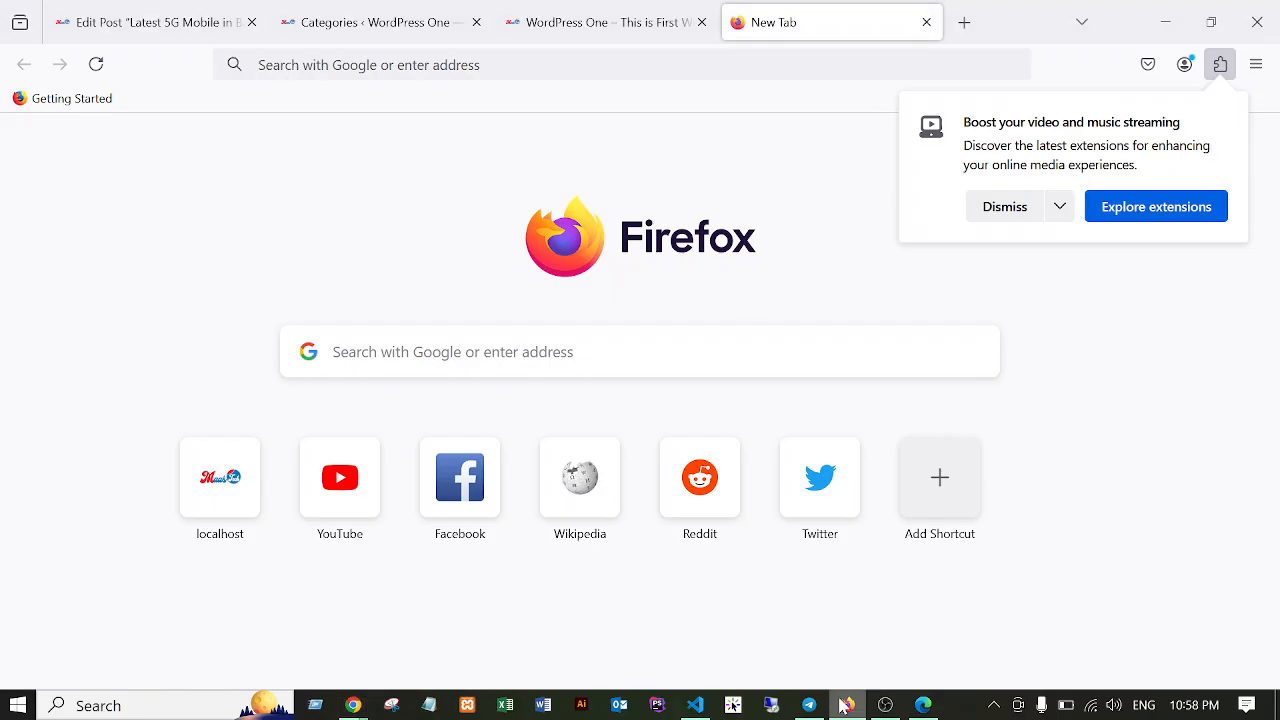
pyautogui.click(410, 14)
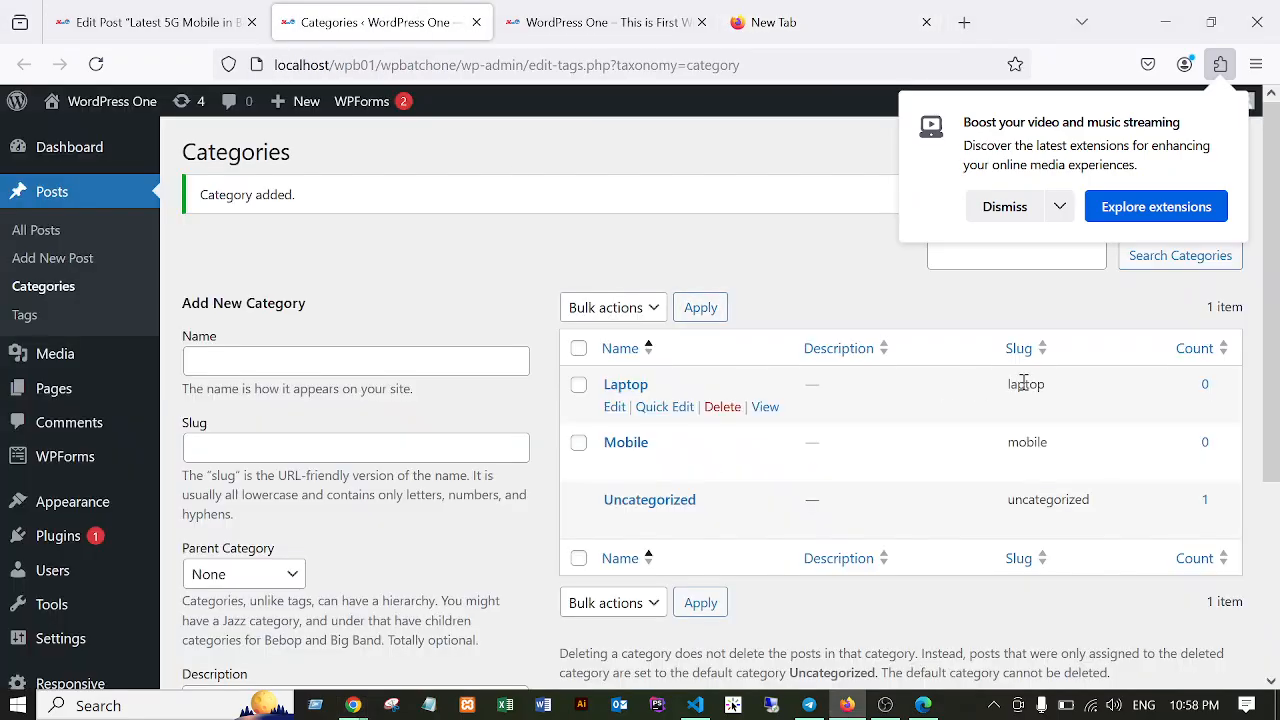
pyautogui.click(556, 20)
pyautogui.click(150, 20)
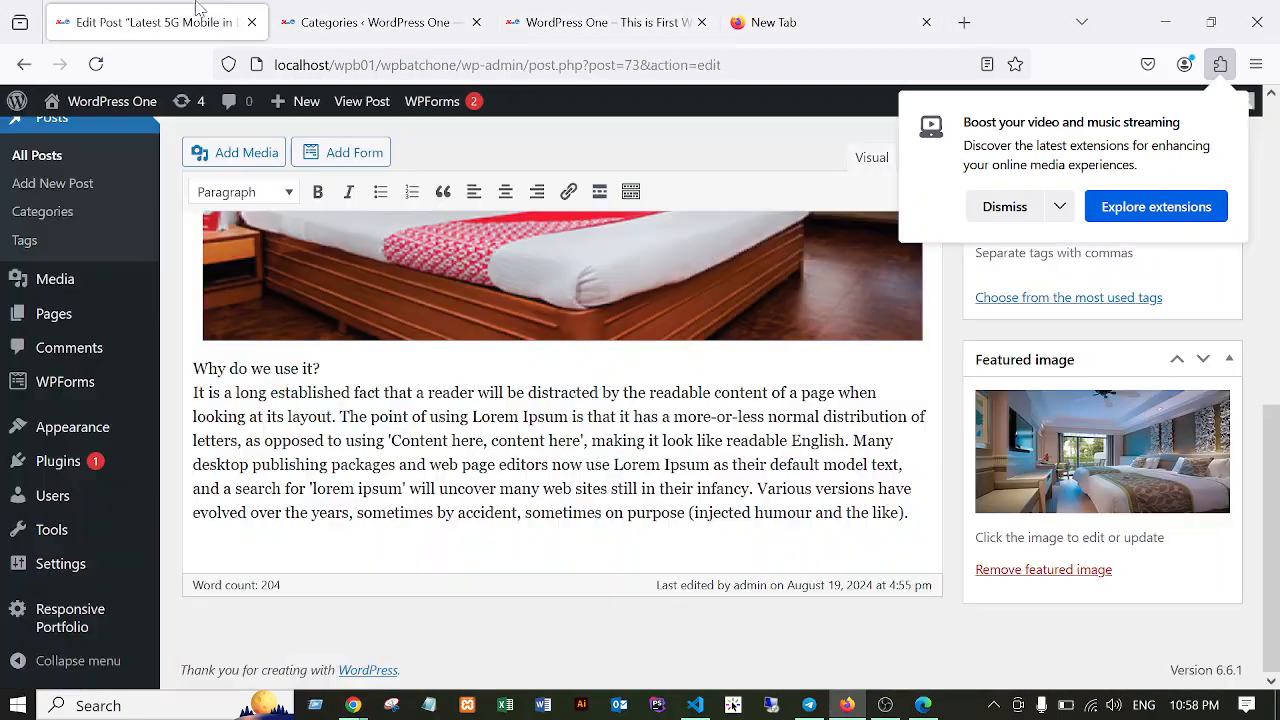
# Remove the post's bedroom featured image and dismiss the browser's extension promotion.
pyautogui.click(1025, 580)
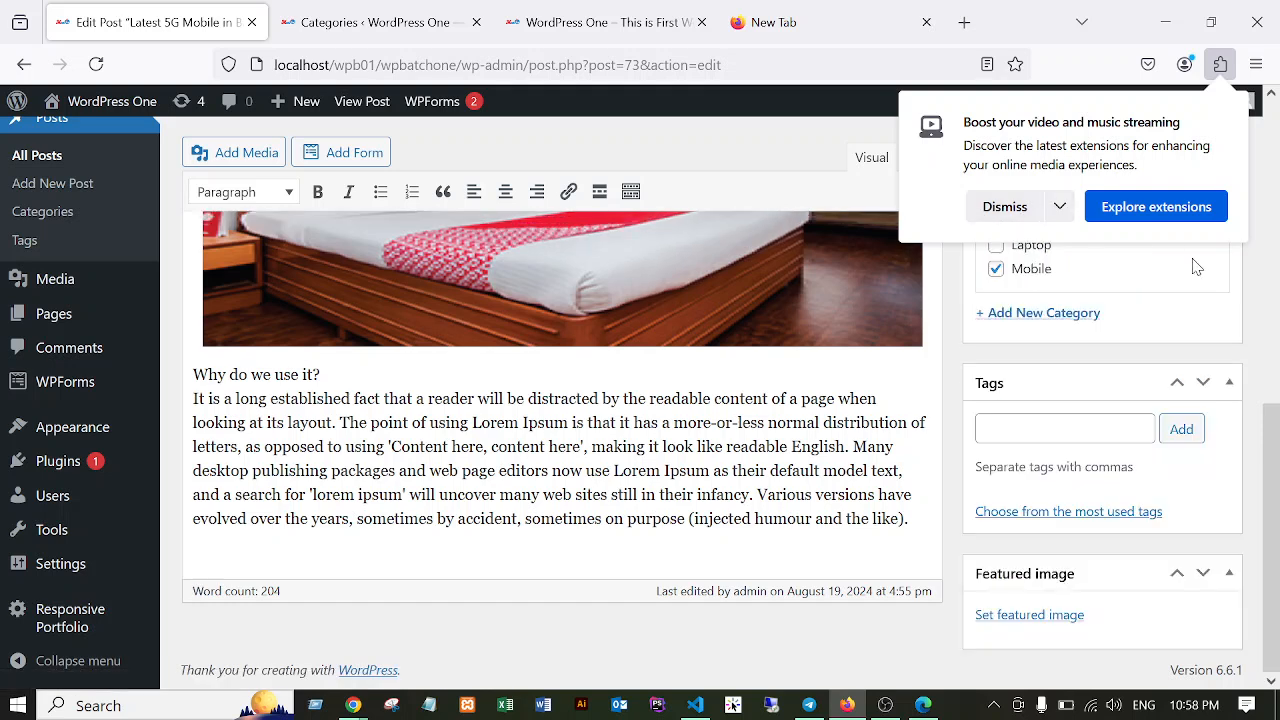
pyautogui.click(1222, 66)
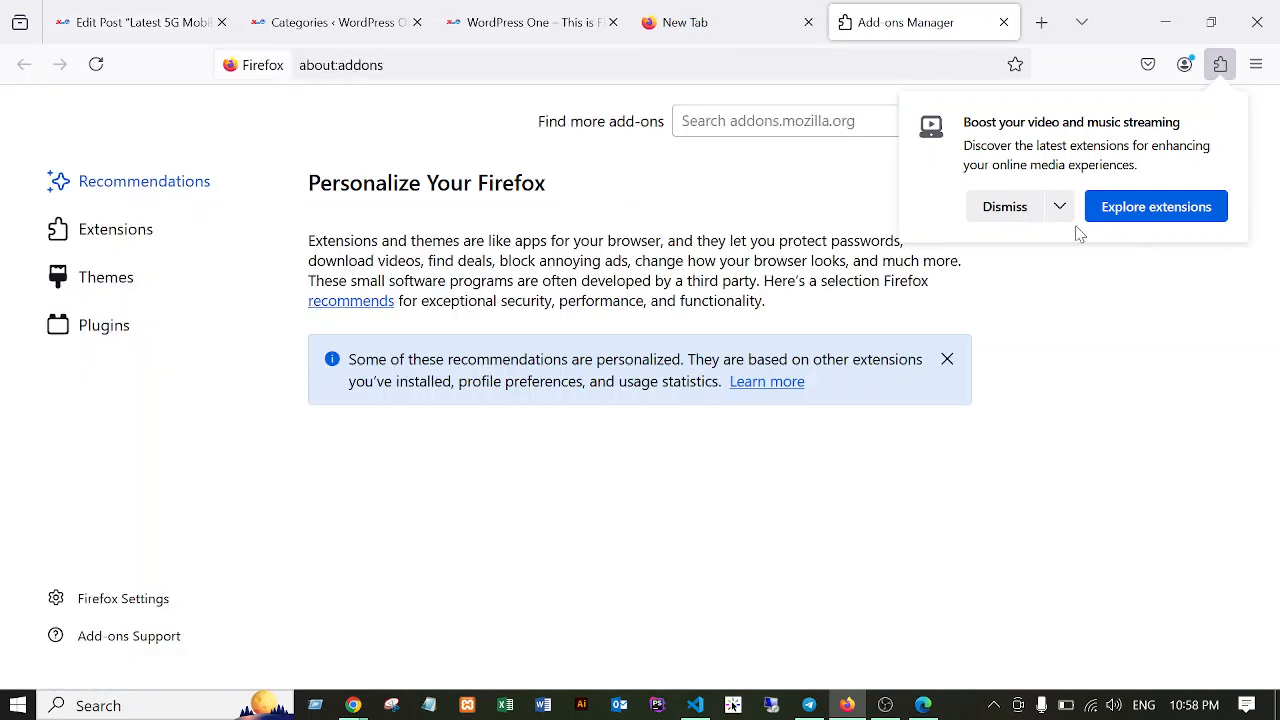
pyautogui.click(1002, 22)
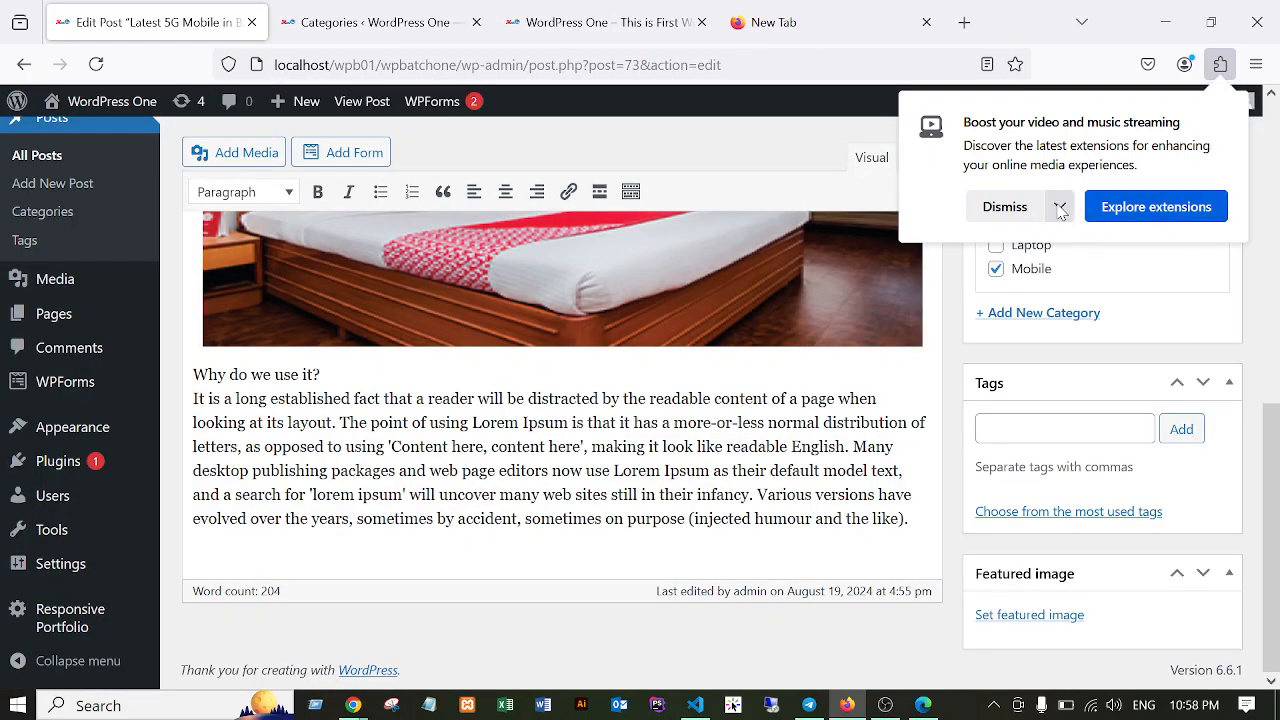
pyautogui.click(1008, 207)
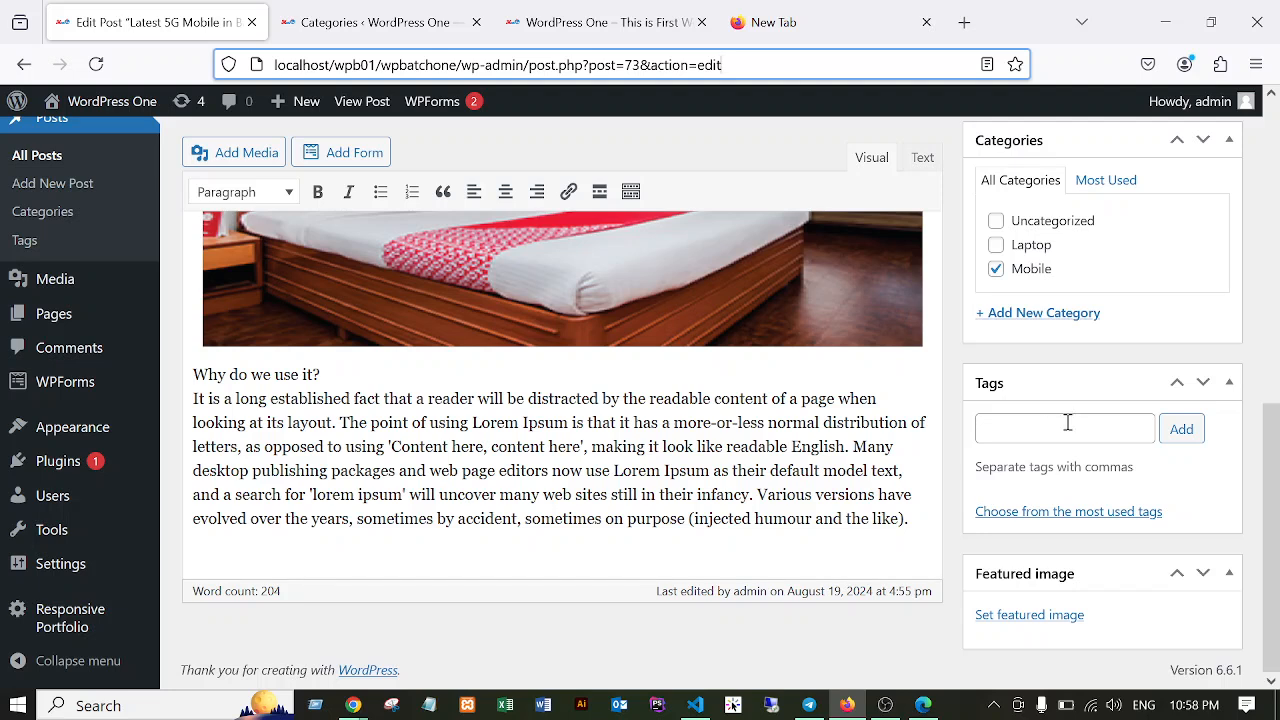
# Try to upload images (3).jfif from the desktop's Mobile folder as the post's featured image.
pyautogui.click(1036, 618)
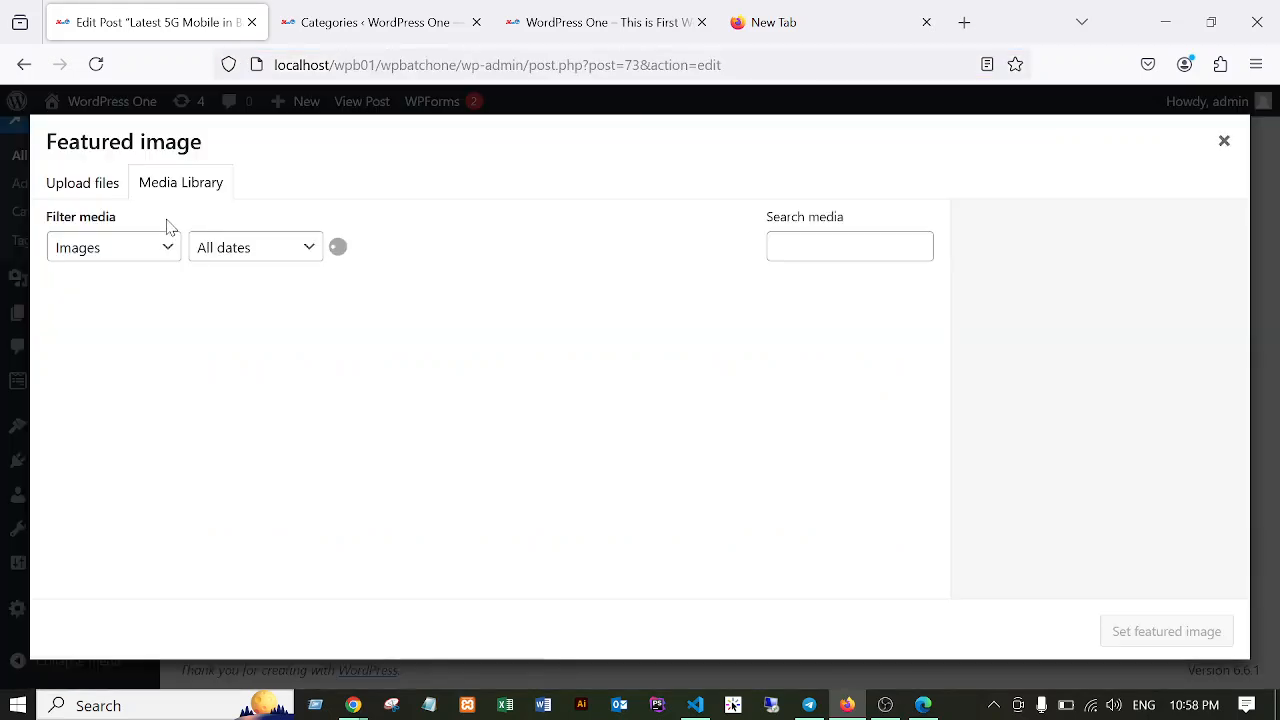
pyautogui.click(98, 183)
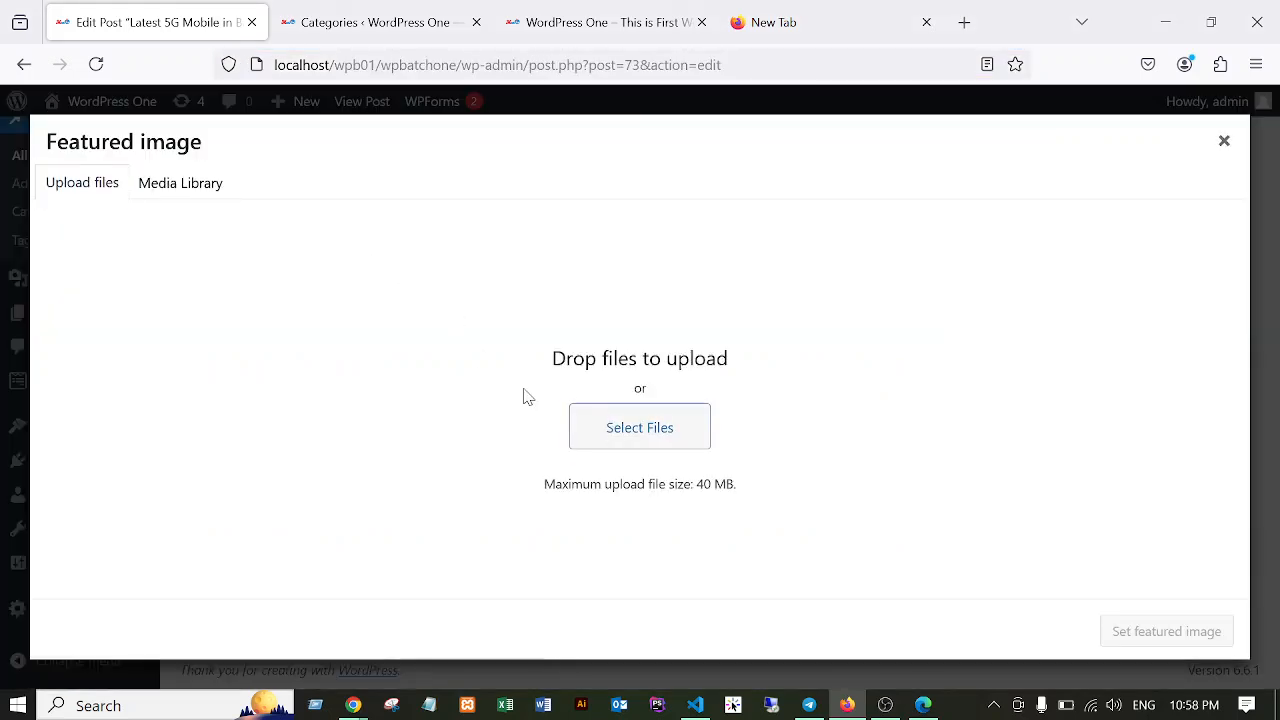
pyautogui.click(591, 427)
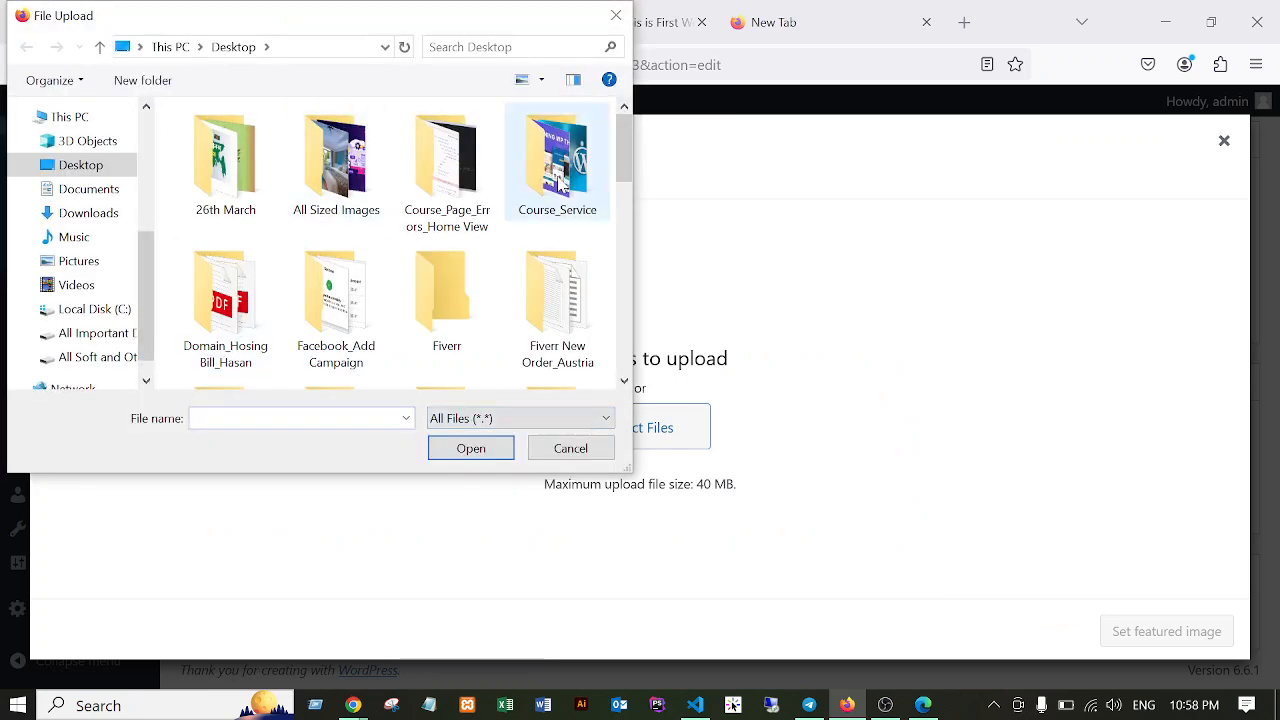
pyautogui.moveTo(622, 190); pyautogui.dragTo(607, 244)
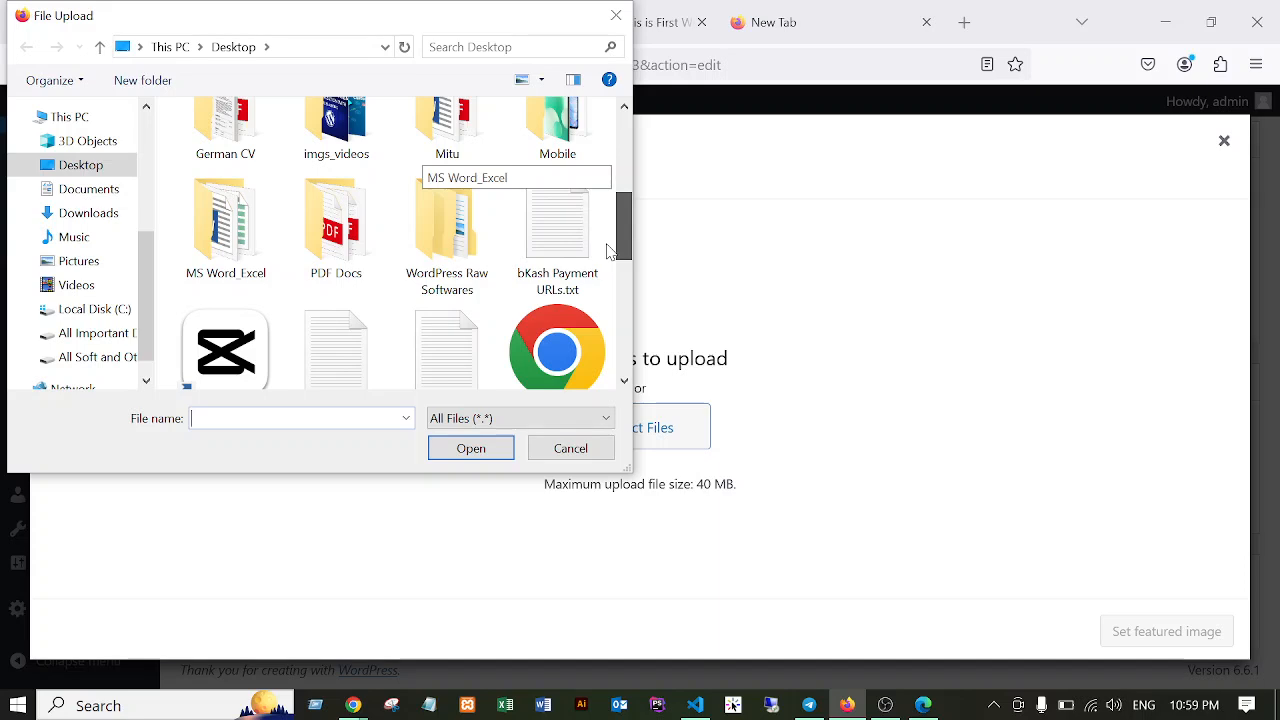
pyautogui.doubleClick(557, 130)
pyautogui.click(470, 150)
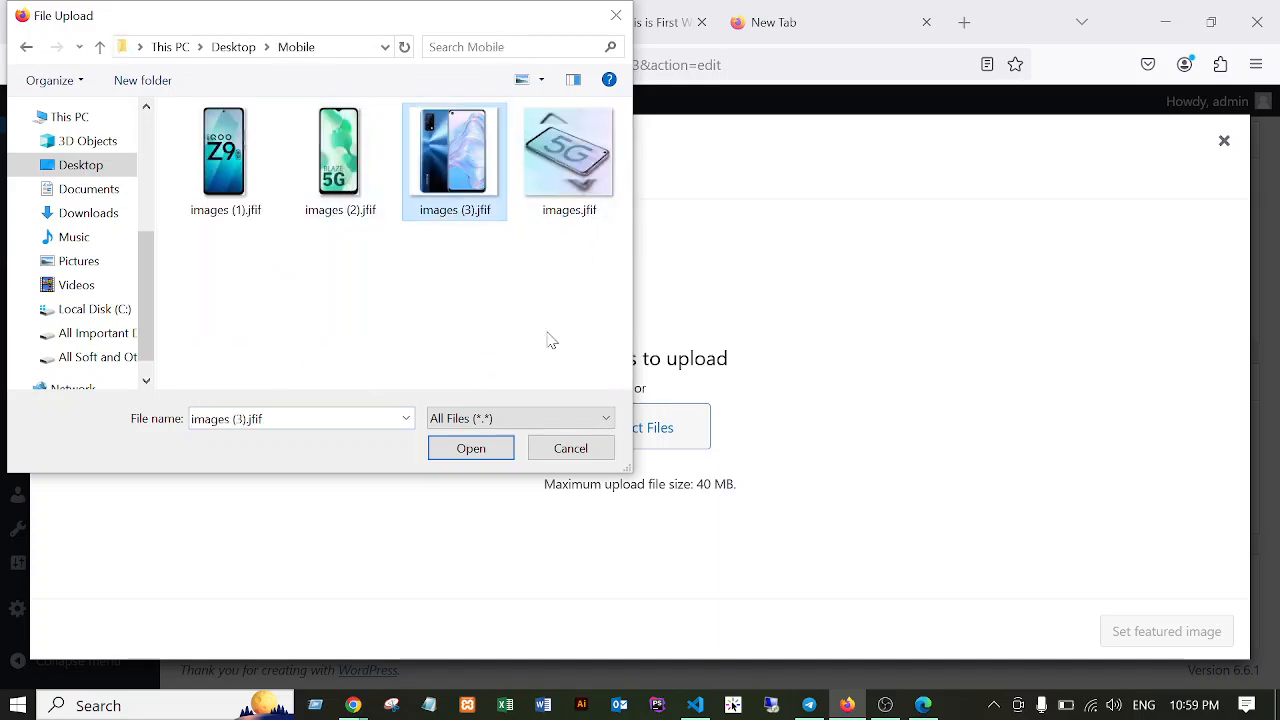
pyautogui.click(471, 447)
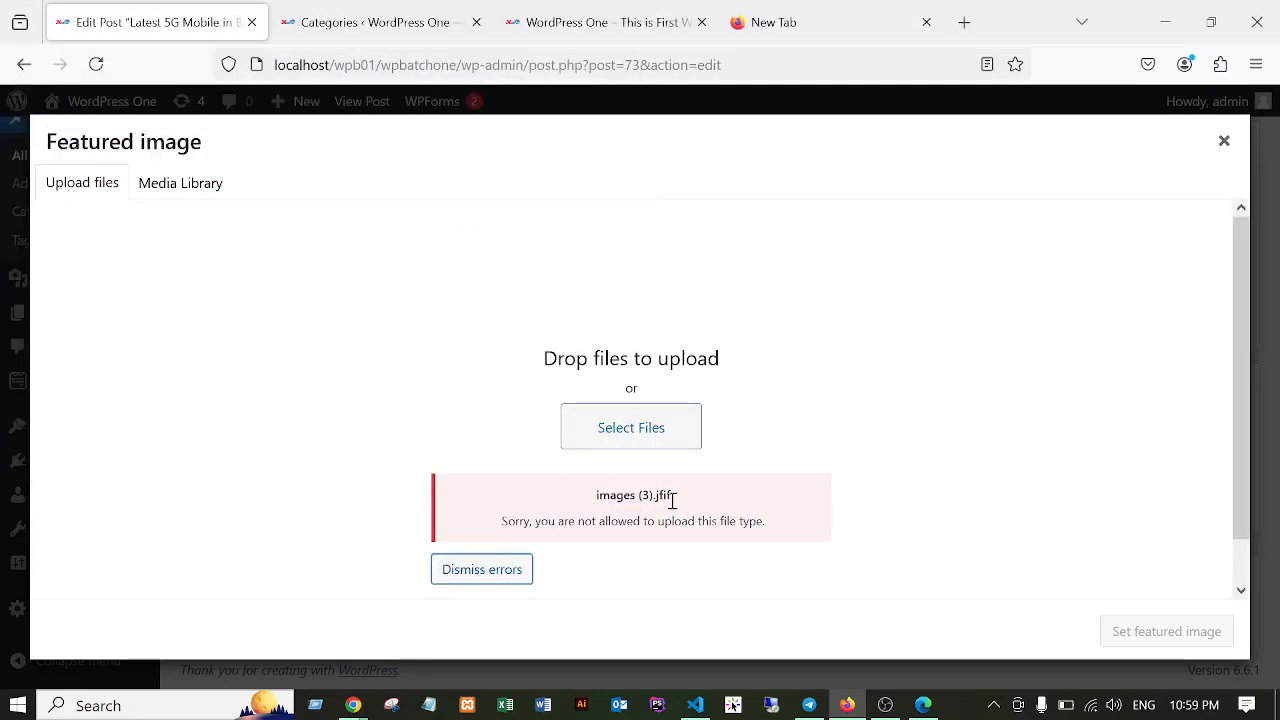
# Batch-rename the four phone images in the Mobile folder with the base name 1 from the file chooser.
pyautogui.click(612, 427)
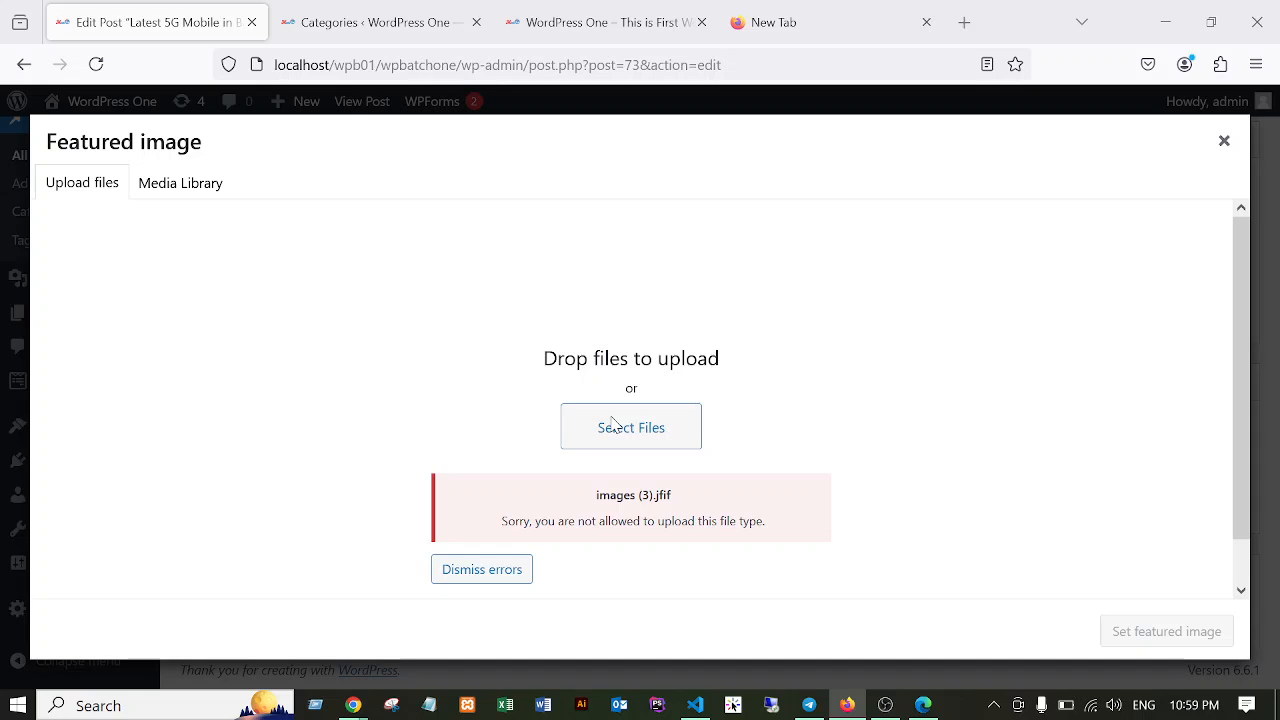
pyautogui.moveTo(227, 275); pyautogui.dragTo(586, 132)
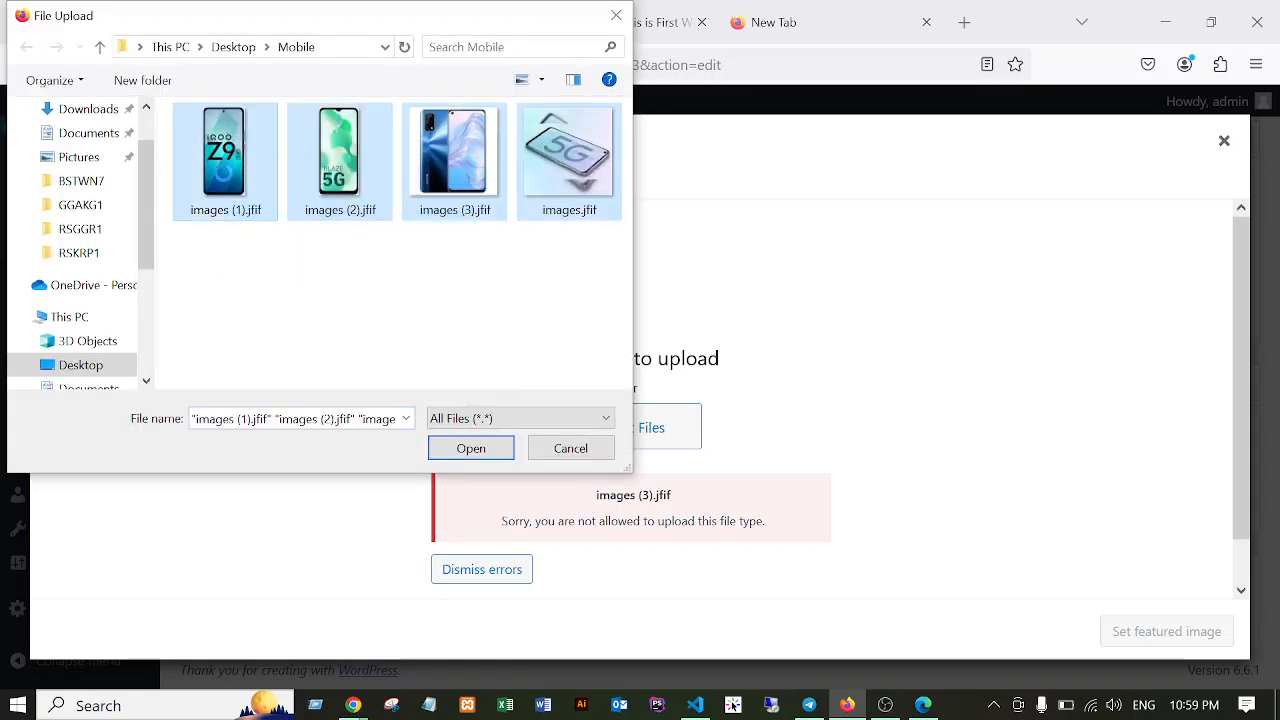
pyautogui.rightClick(228, 181)
pyautogui.click(290, 646)
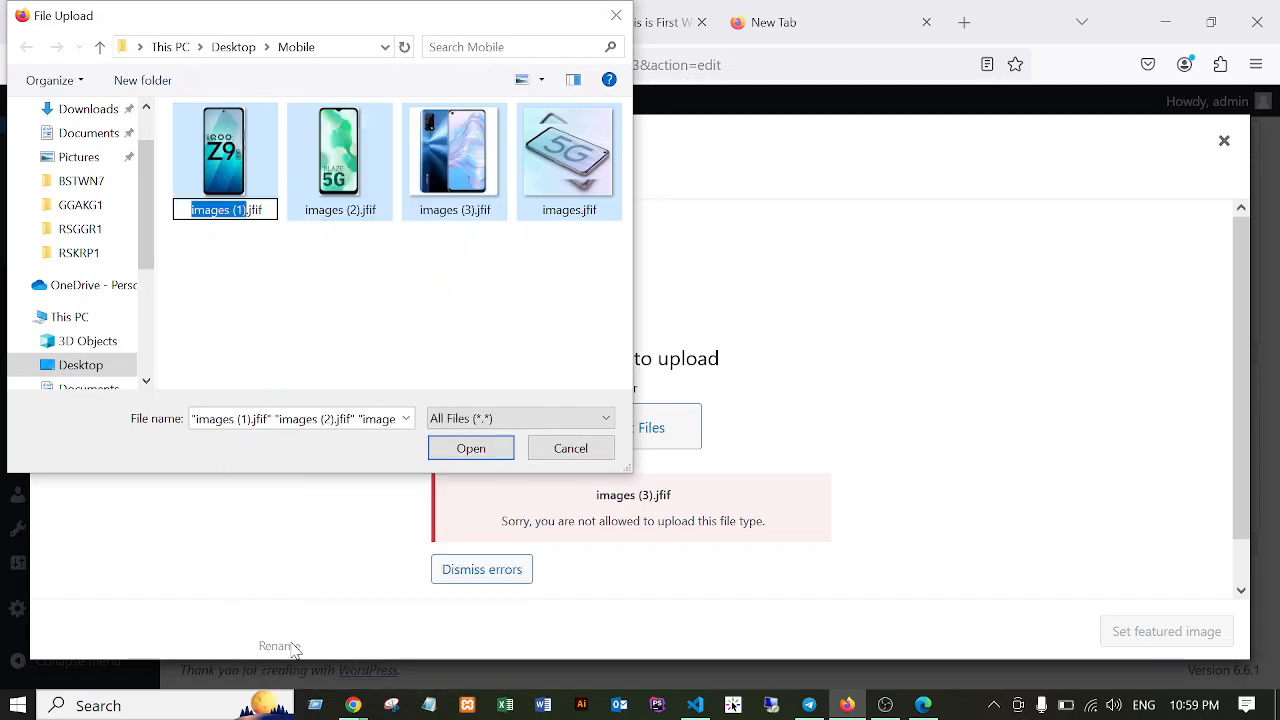
pyautogui.write('1')
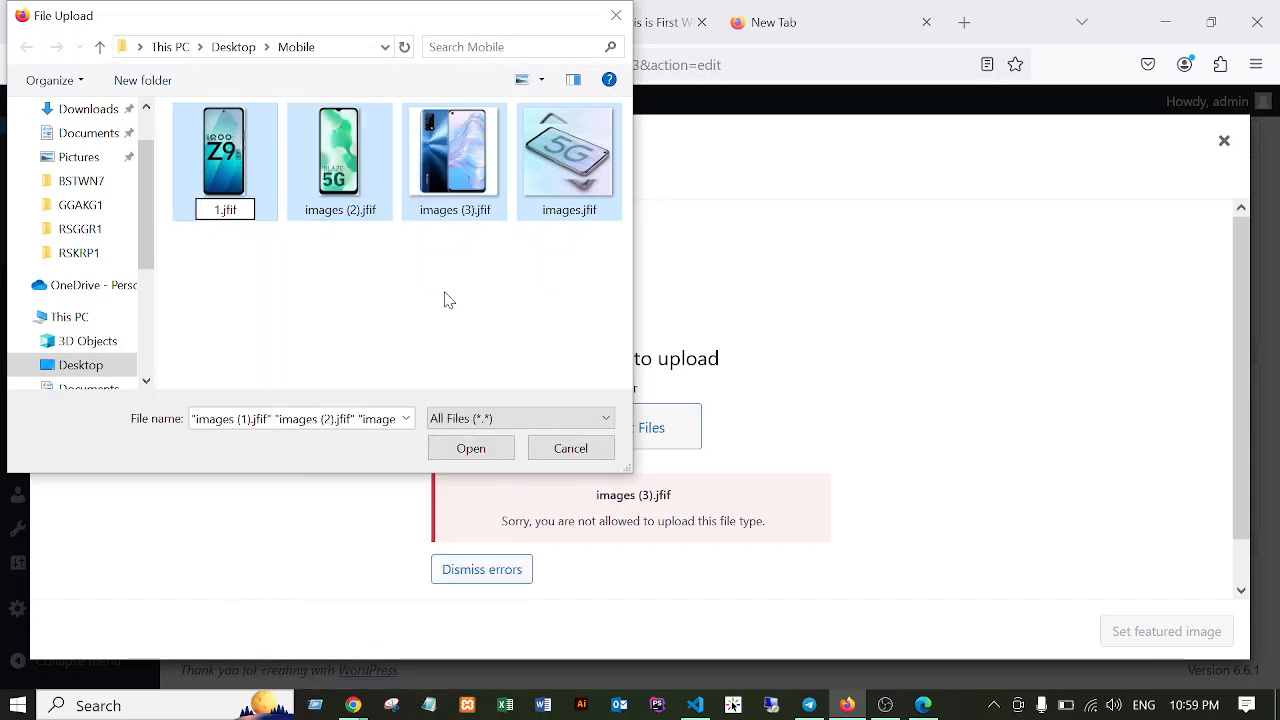
pyautogui.click(448, 301)
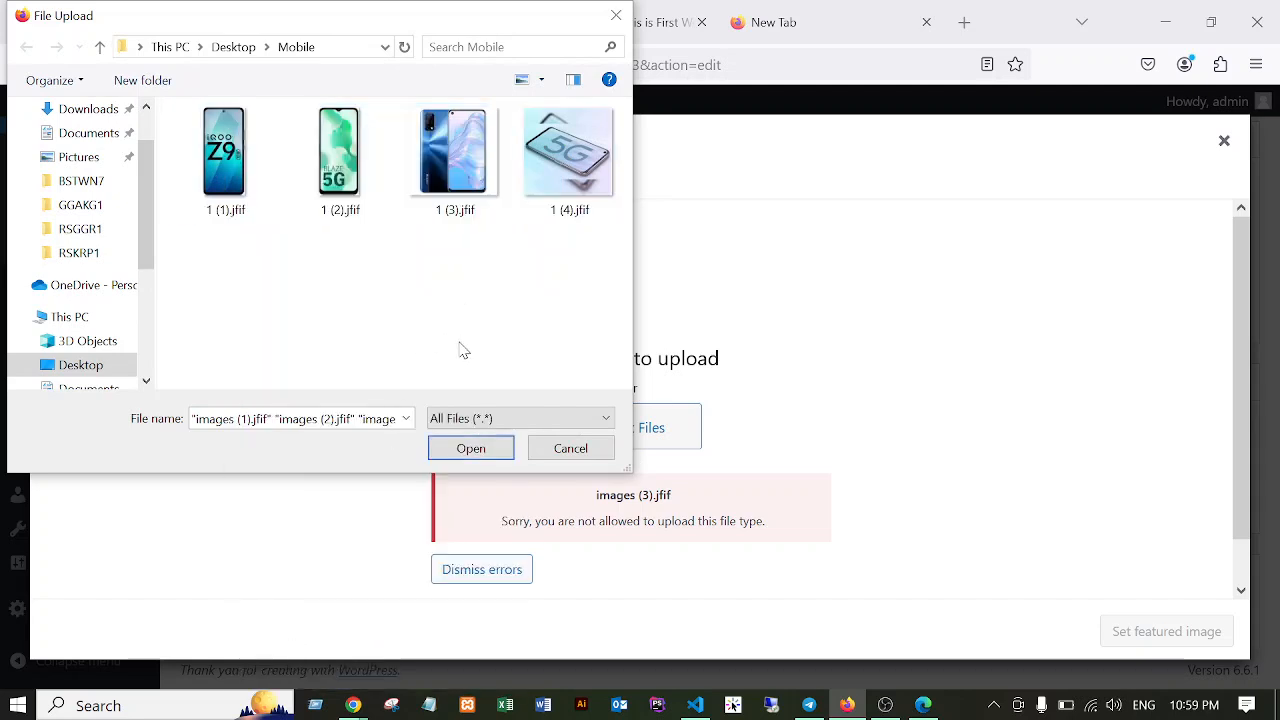
# Try to upload the renamed 1 (3).jfif as the featured image.
pyautogui.click(455, 152)
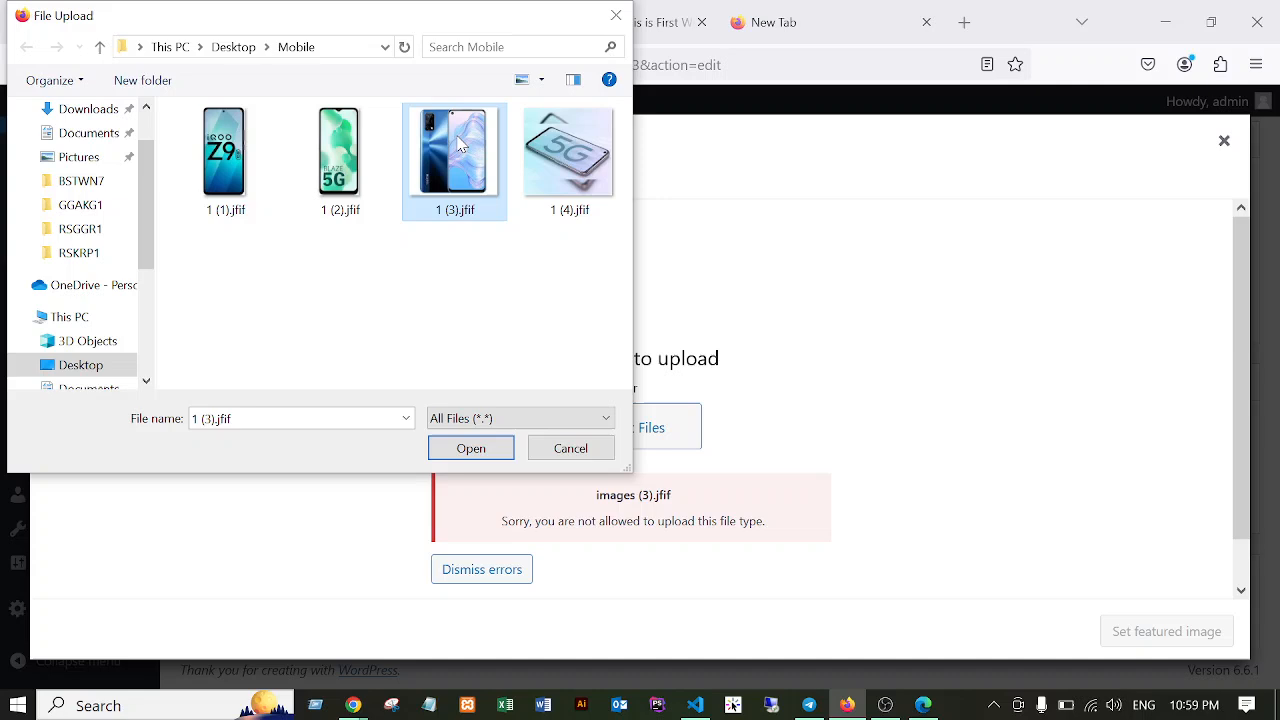
pyautogui.click(470, 449)
pyautogui.scroll(-2, 870, 483)
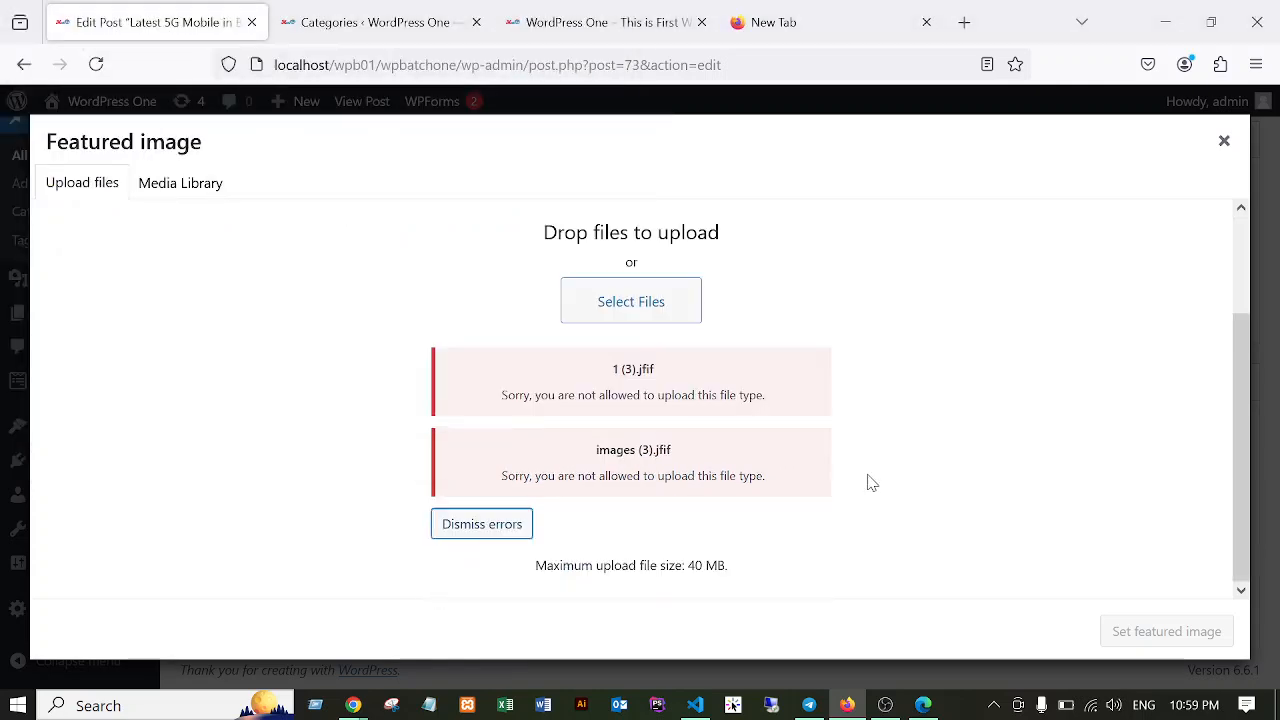
pyautogui.scroll(2, 858, 480)
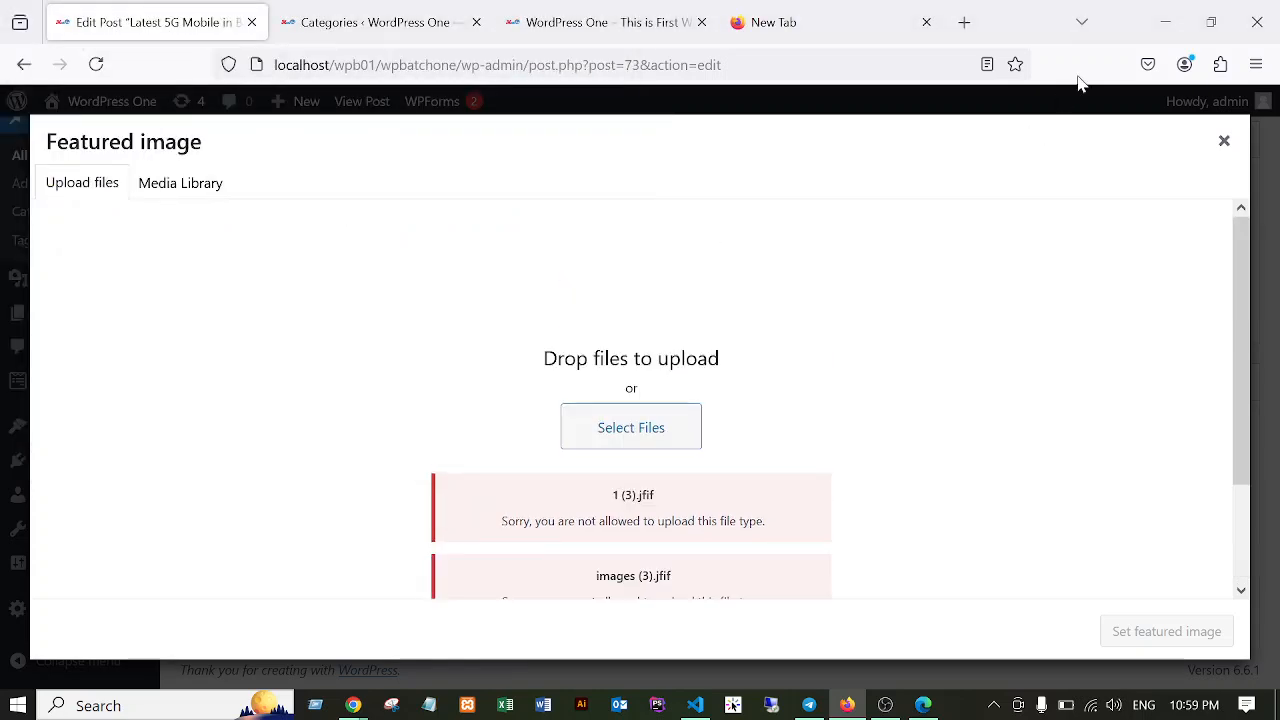
# Minimize the browser, meeting, chat and course outline windows and open the Mobile folder in File Explorer.
pyautogui.click(1165, 22)
pyautogui.click(1163, 20)
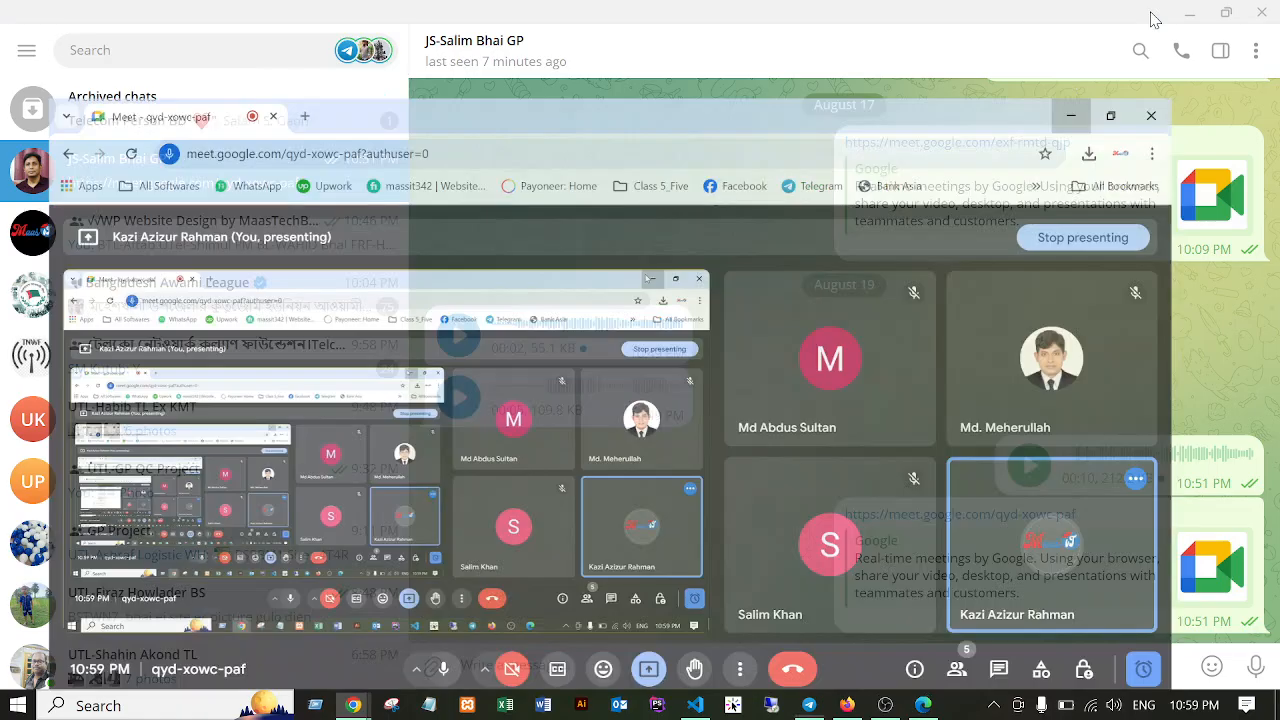
pyautogui.click(1187, 13)
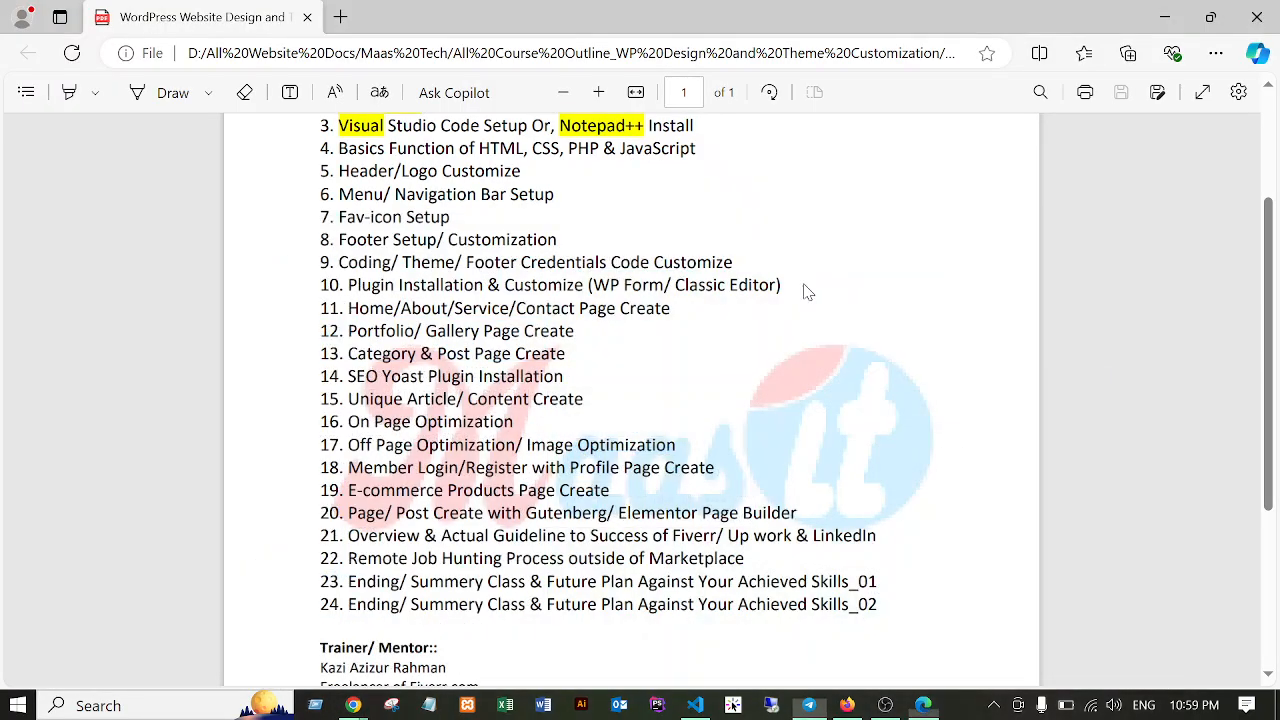
pyautogui.click(1165, 20)
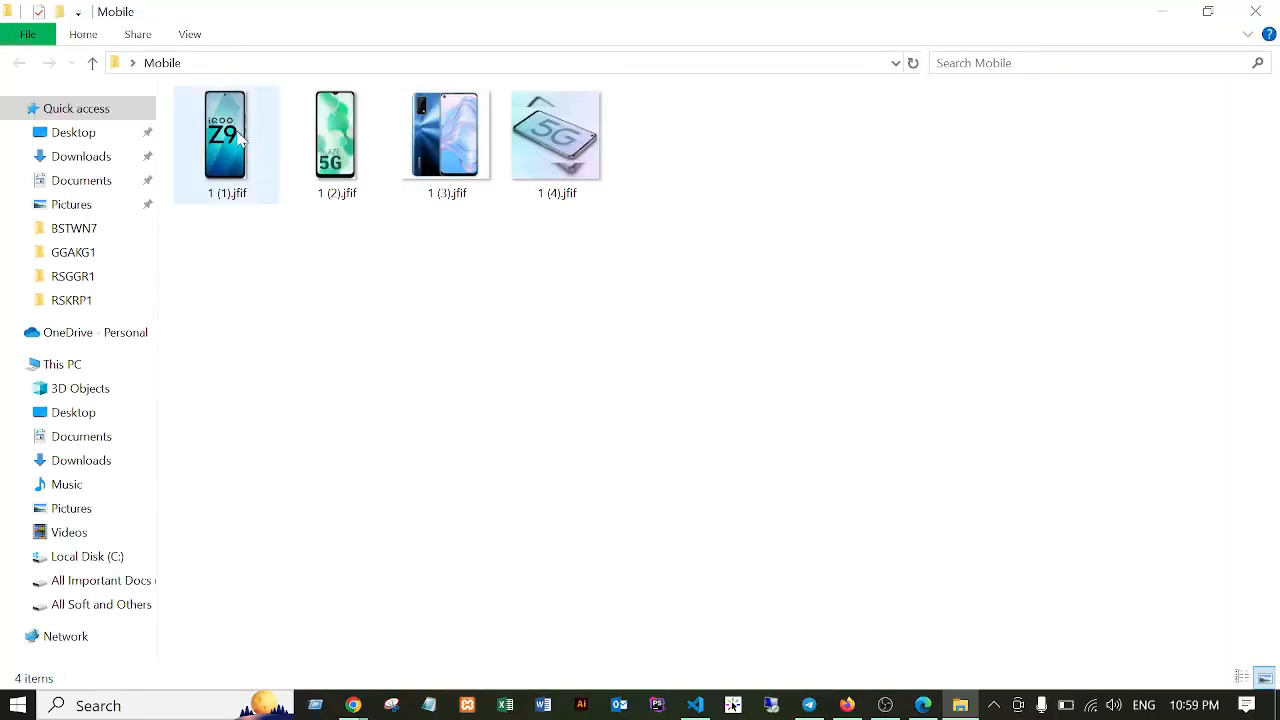
# Edit 1 (1).jfif in Paint and resize it to 500 by 1068 pixels, maintaining the aspect ratio.
pyautogui.click(218, 136)
pyautogui.rightClick(211, 125)
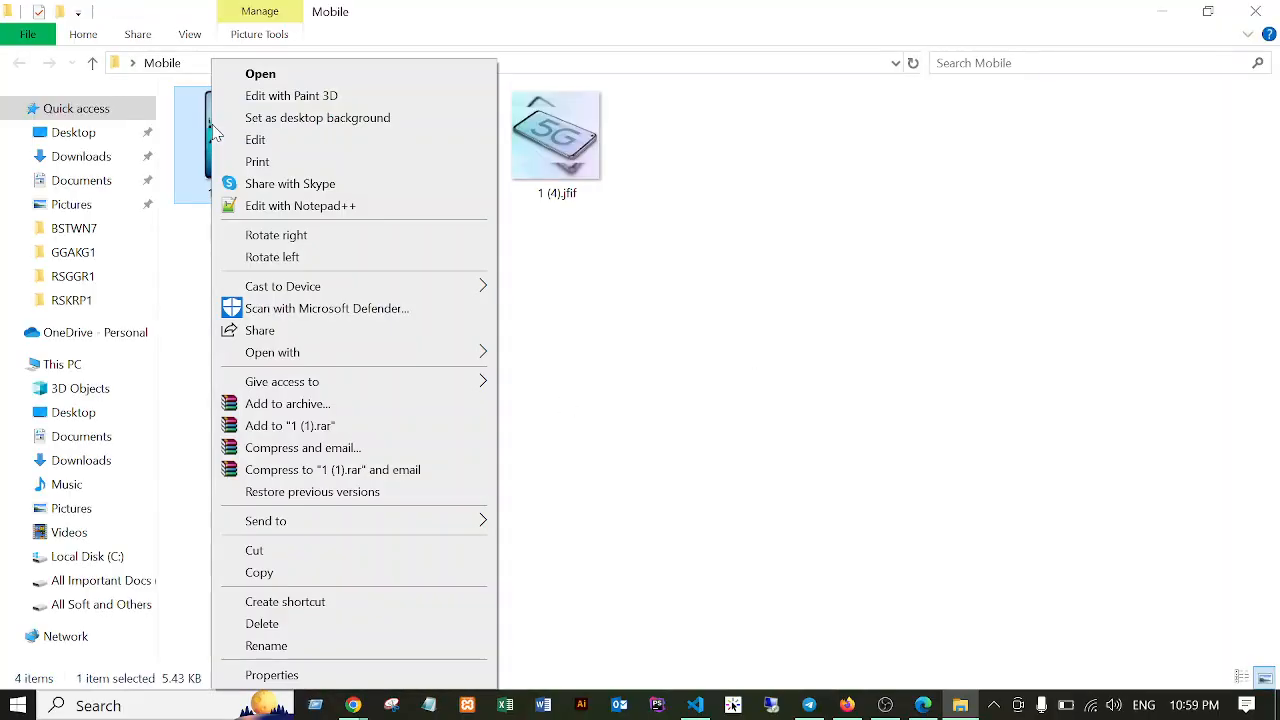
pyautogui.click(276, 144)
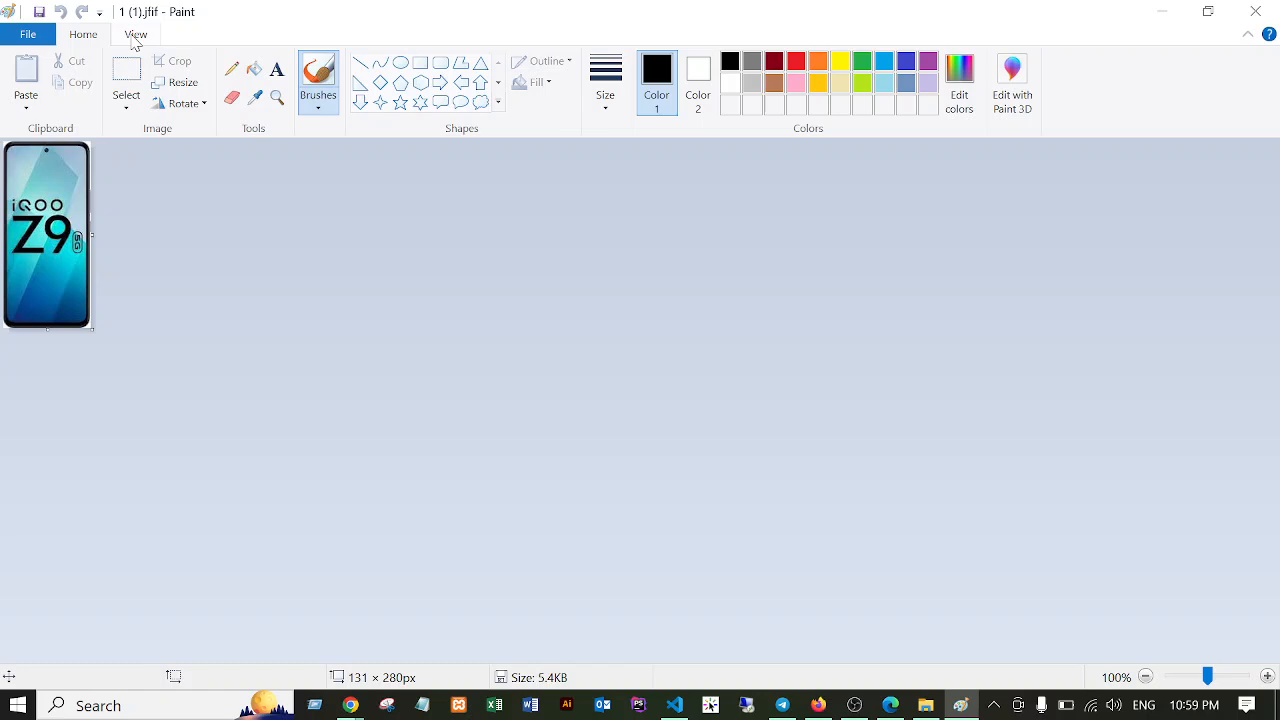
pyautogui.click(177, 83)
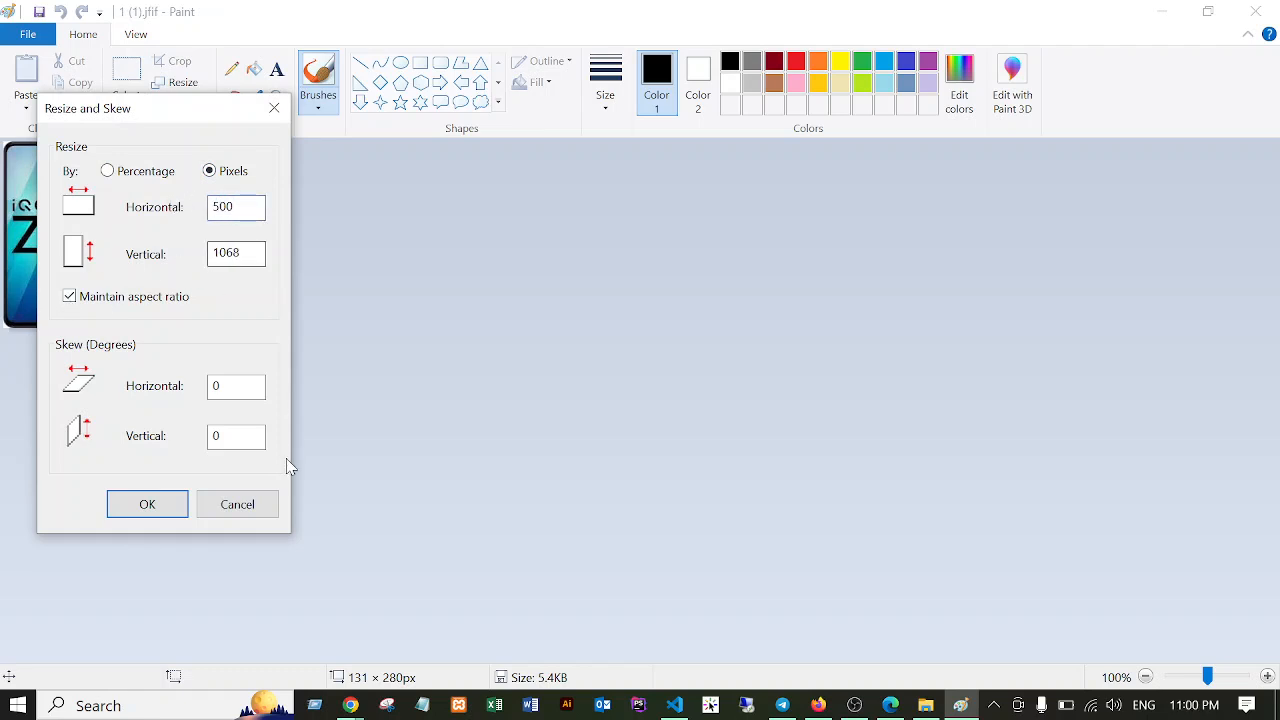
pyautogui.click(161, 503)
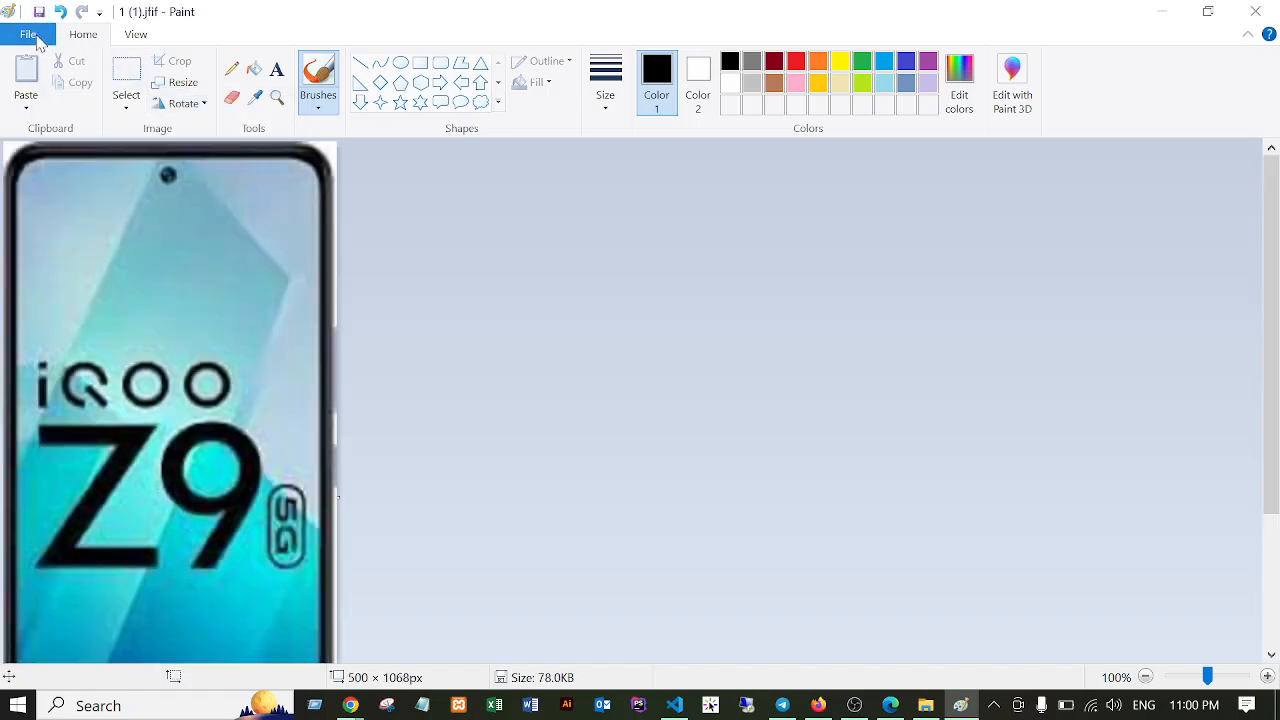
# Save the resized phone picture as a JPEG named 1111 in the Mobile folder and close Paint.
pyautogui.click(30, 36)
pyautogui.moveTo(77, 205)
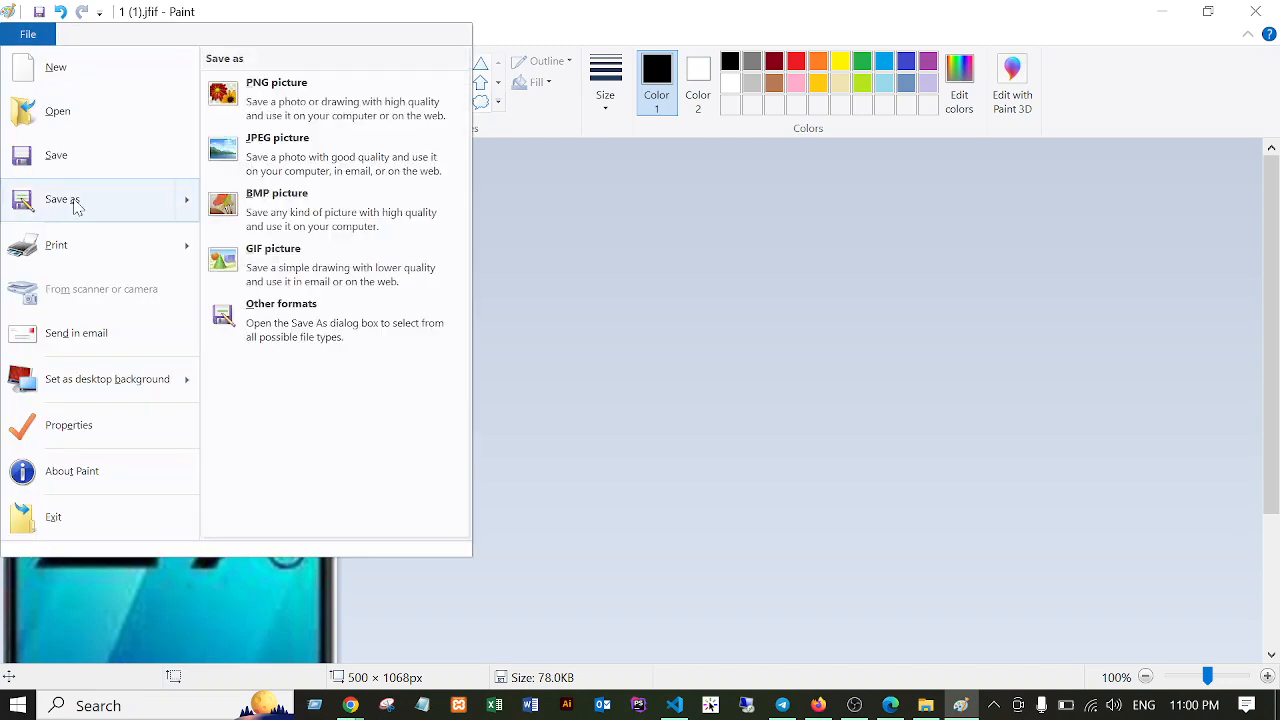
pyautogui.click(268, 160)
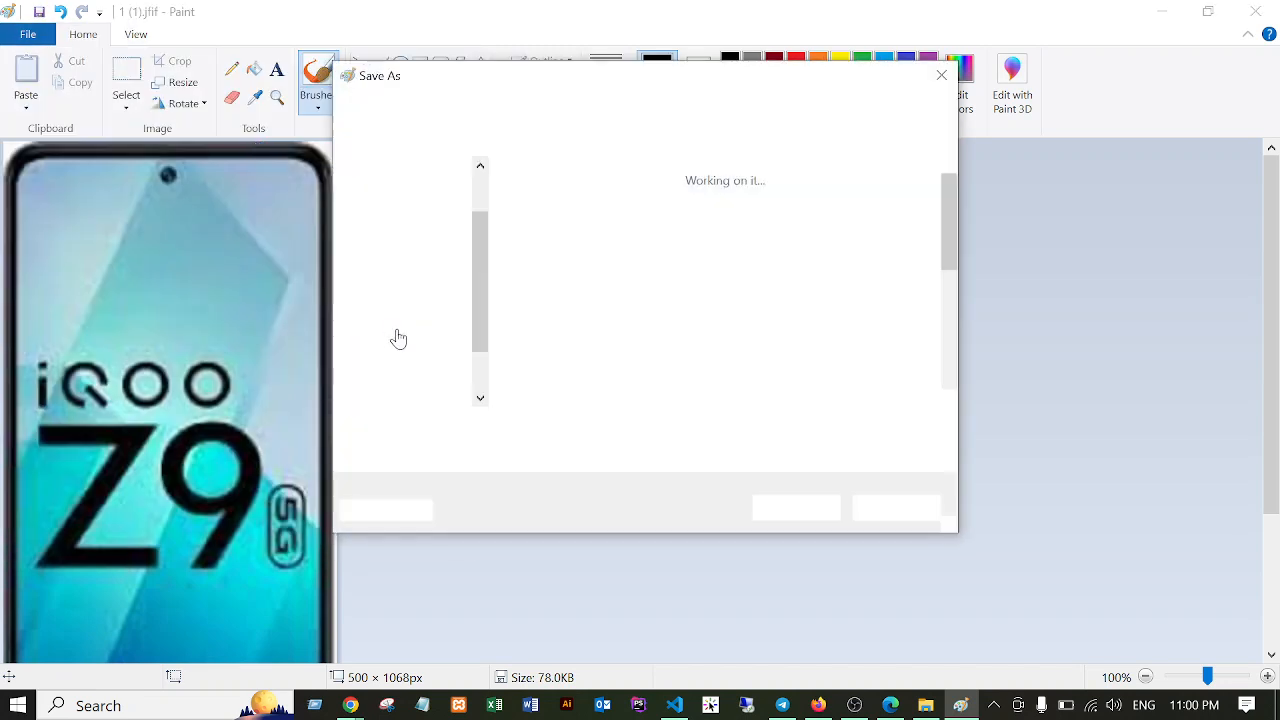
pyautogui.scroll(-1, 835, 300)
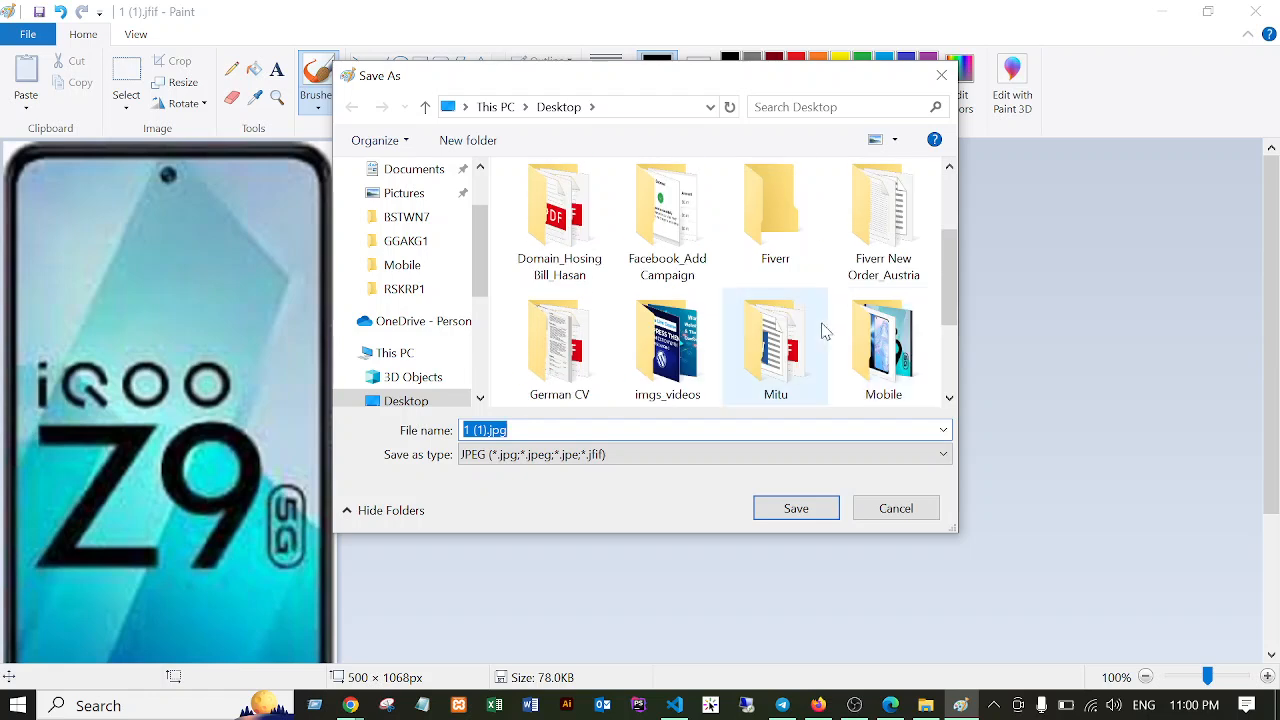
pyautogui.doubleClick(883, 350)
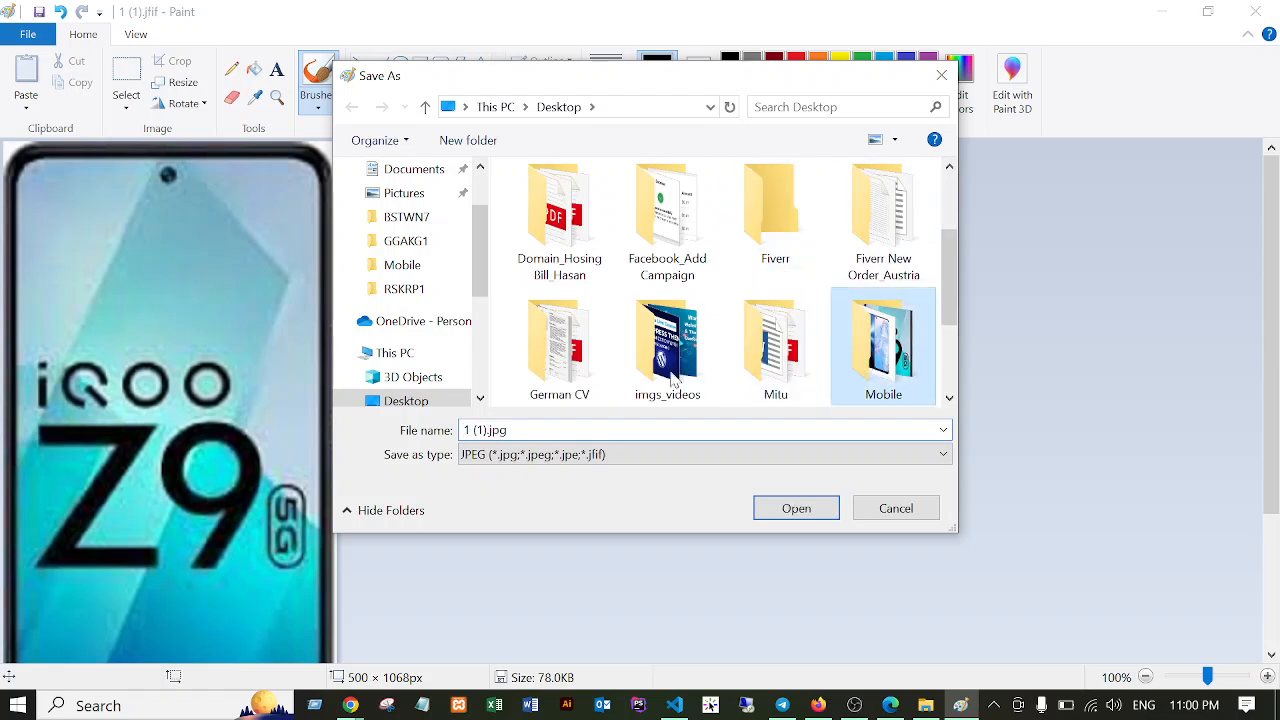
pyautogui.write('1')
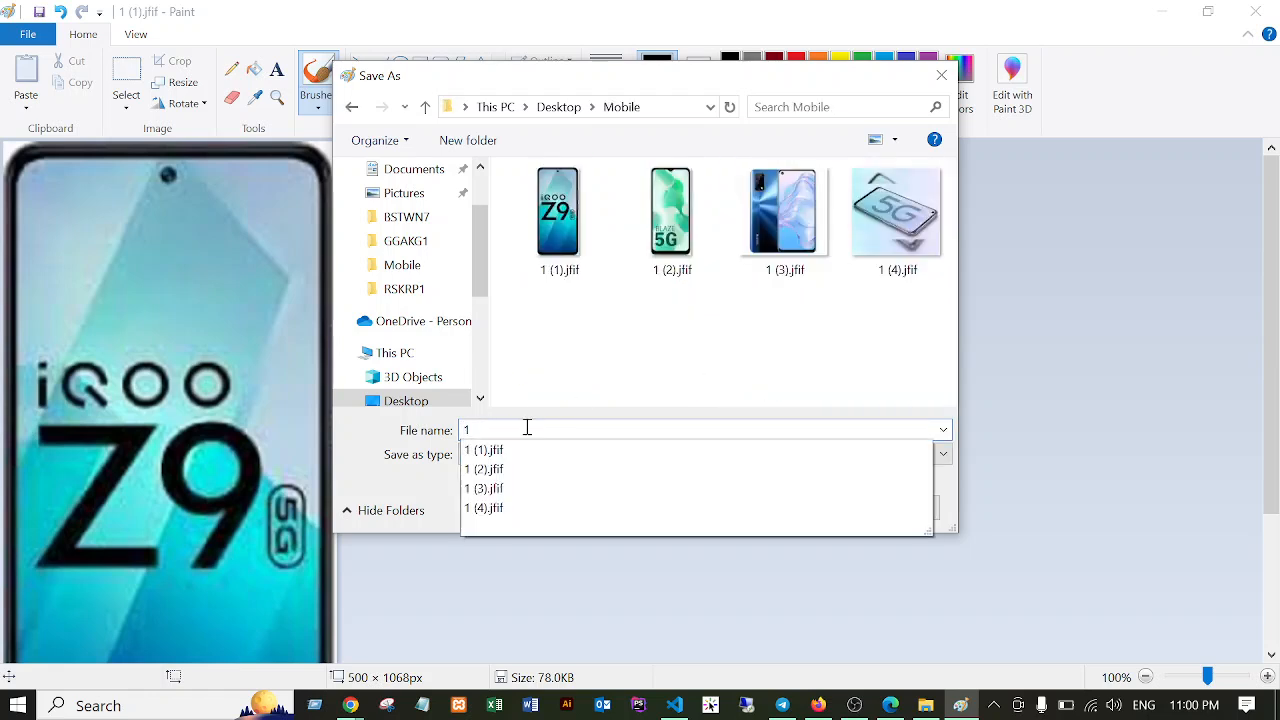
pyautogui.write('111')
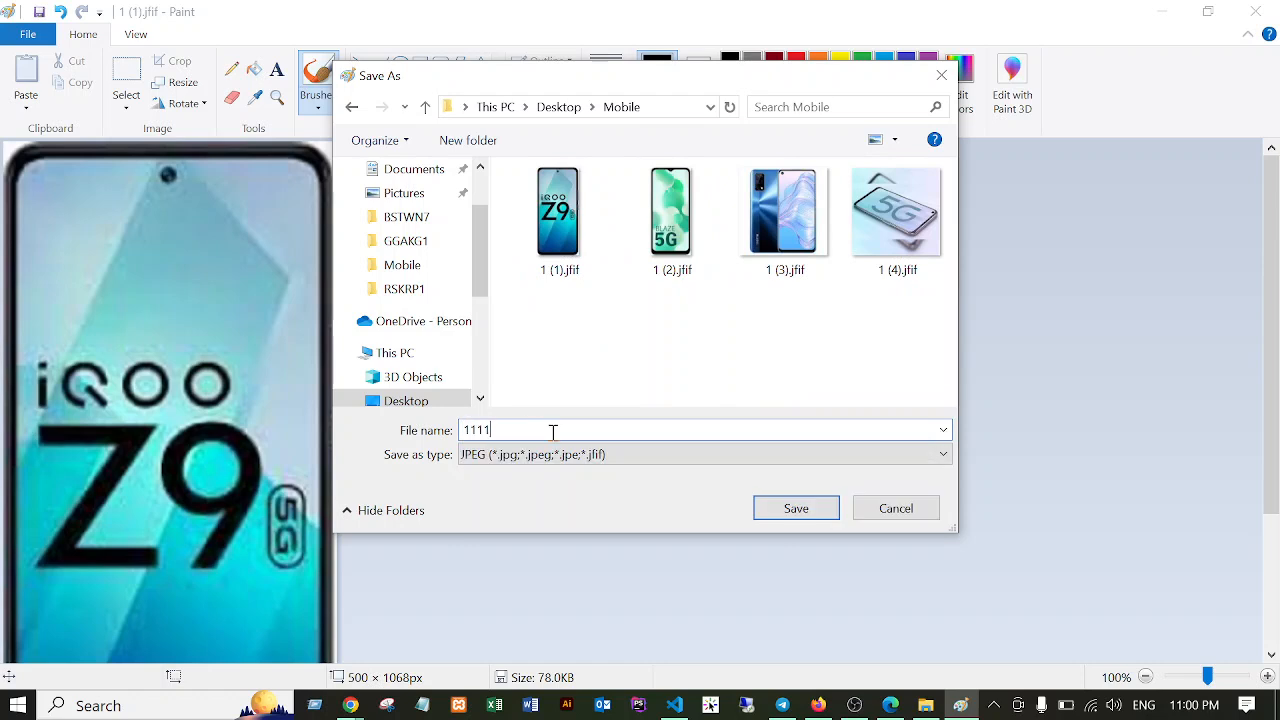
pyautogui.click(798, 510)
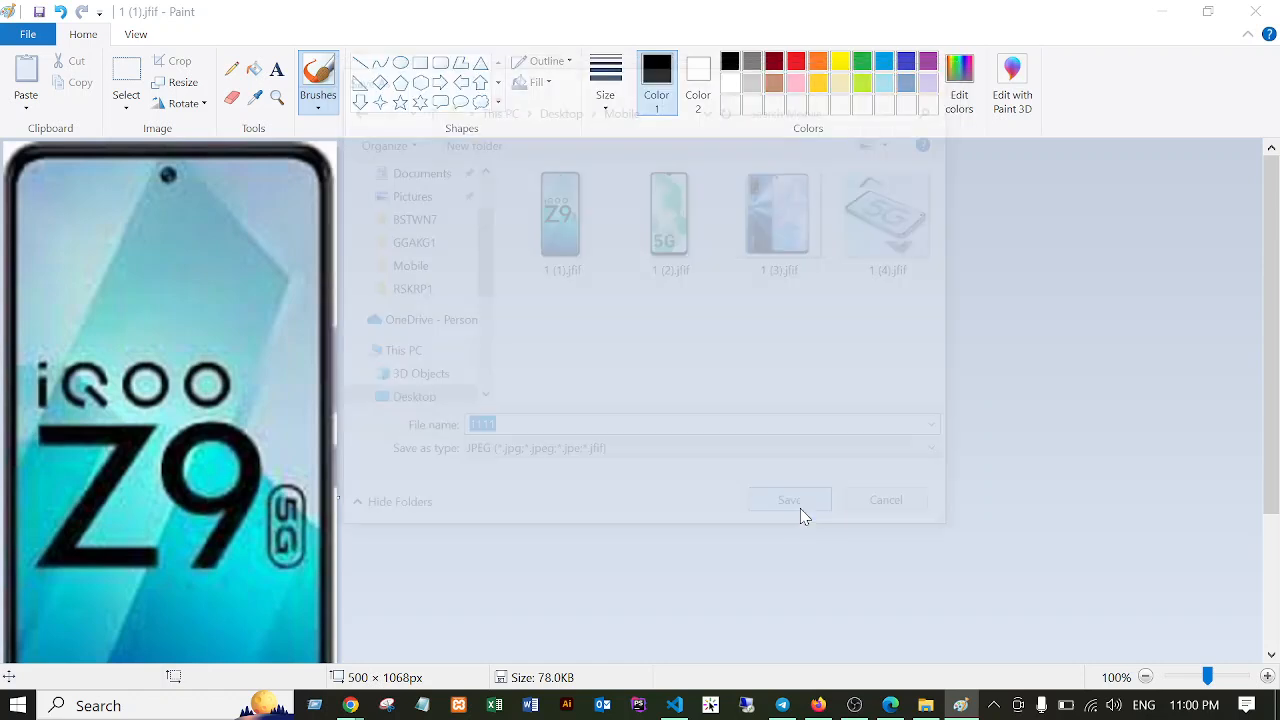
pyautogui.click(1256, 11)
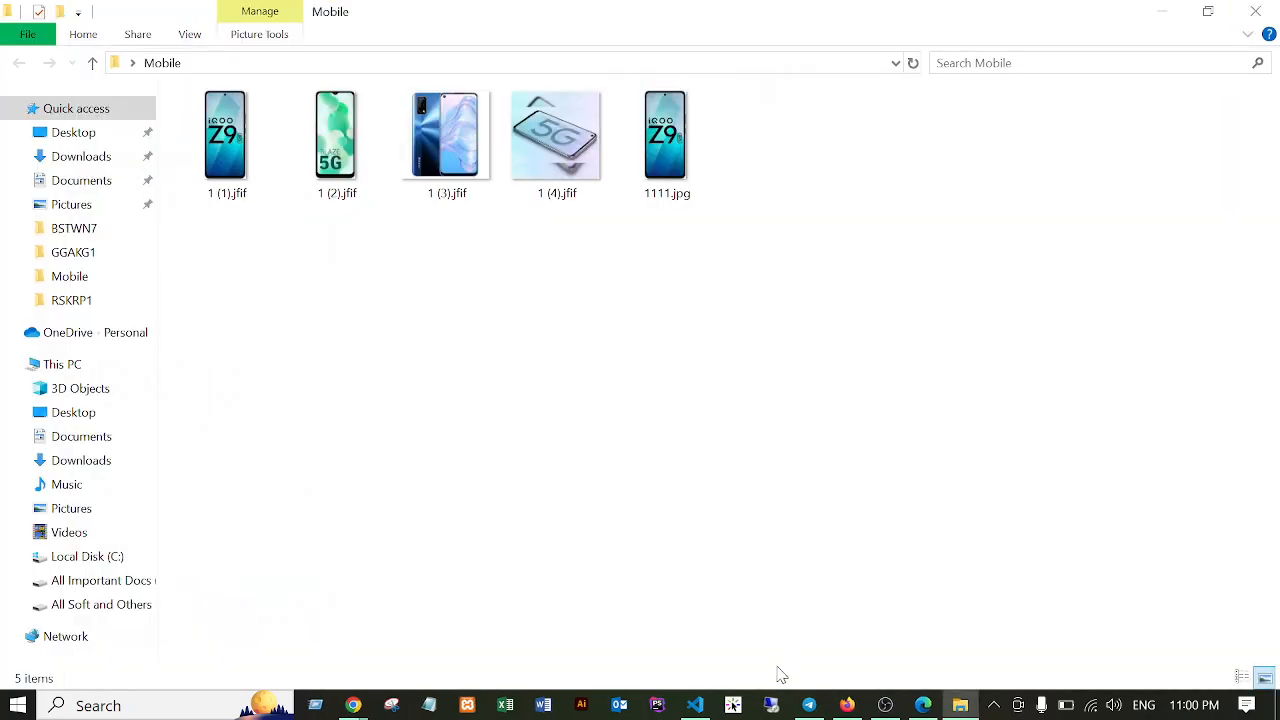
# Switch back to Firefox, upload 1111.jpg from the Mobile folder and set it as the post's featured image.
pyautogui.click(847, 705)
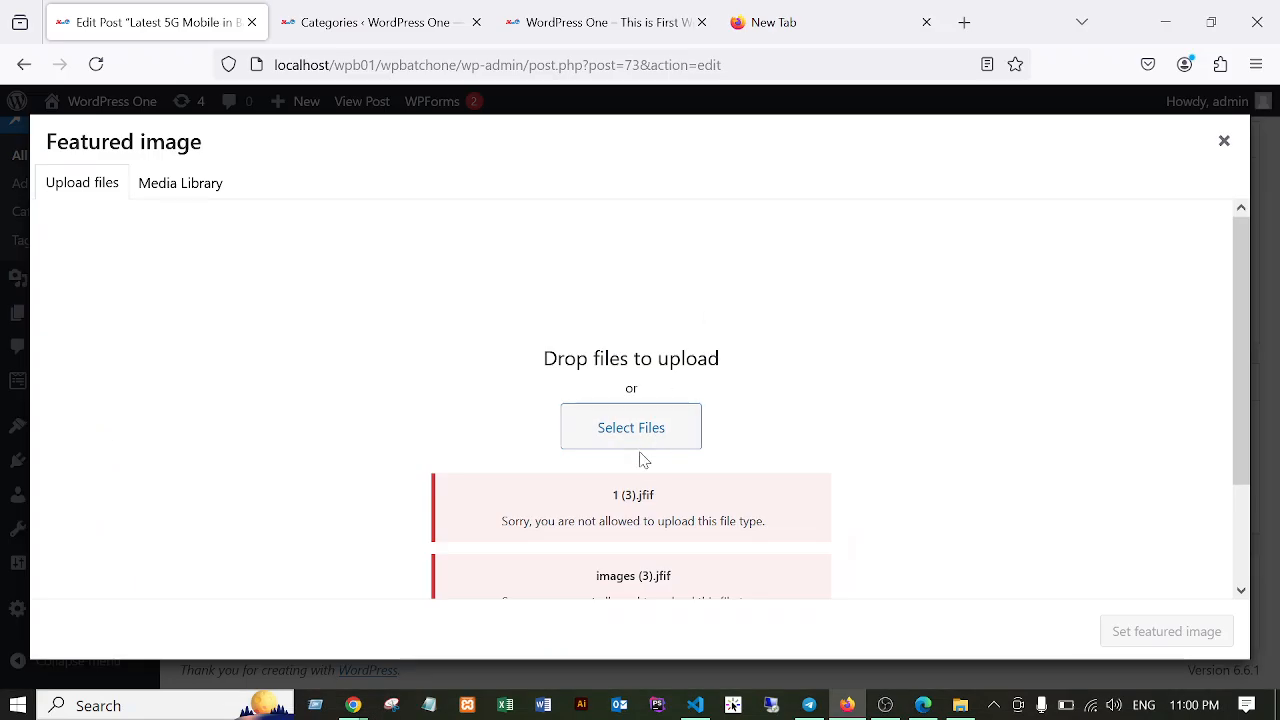
pyautogui.click(633, 437)
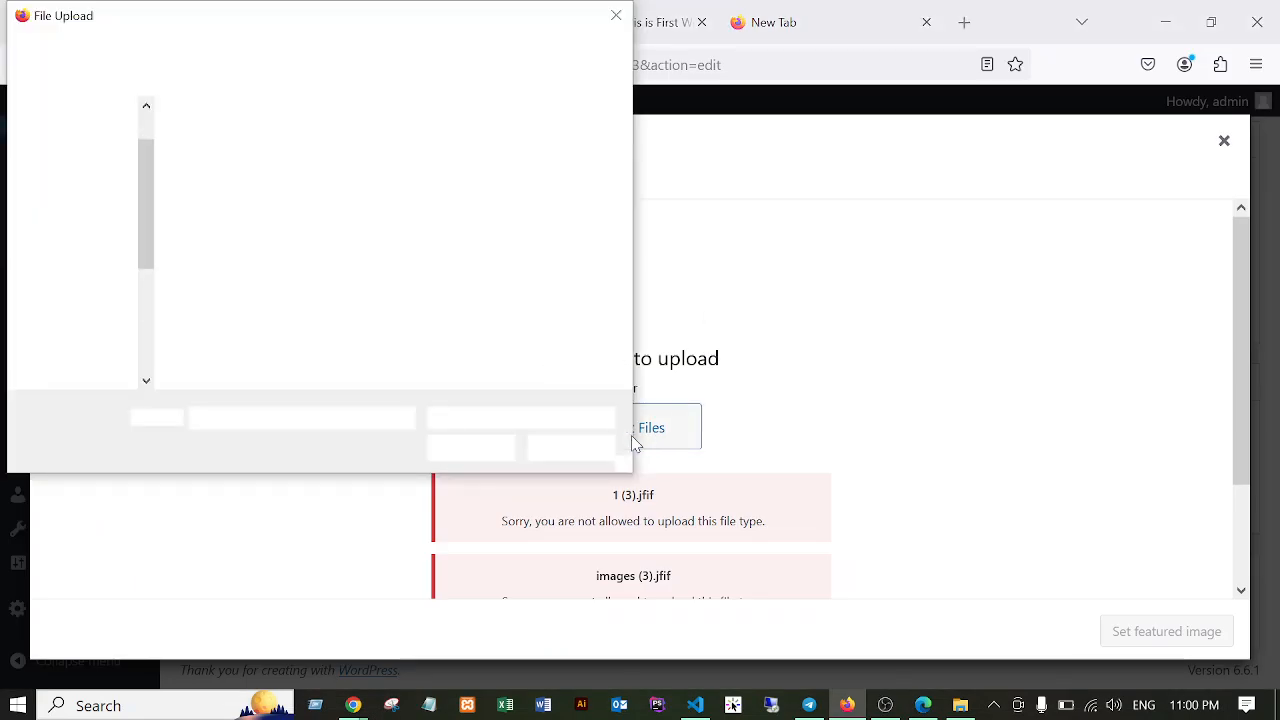
pyautogui.click(218, 303)
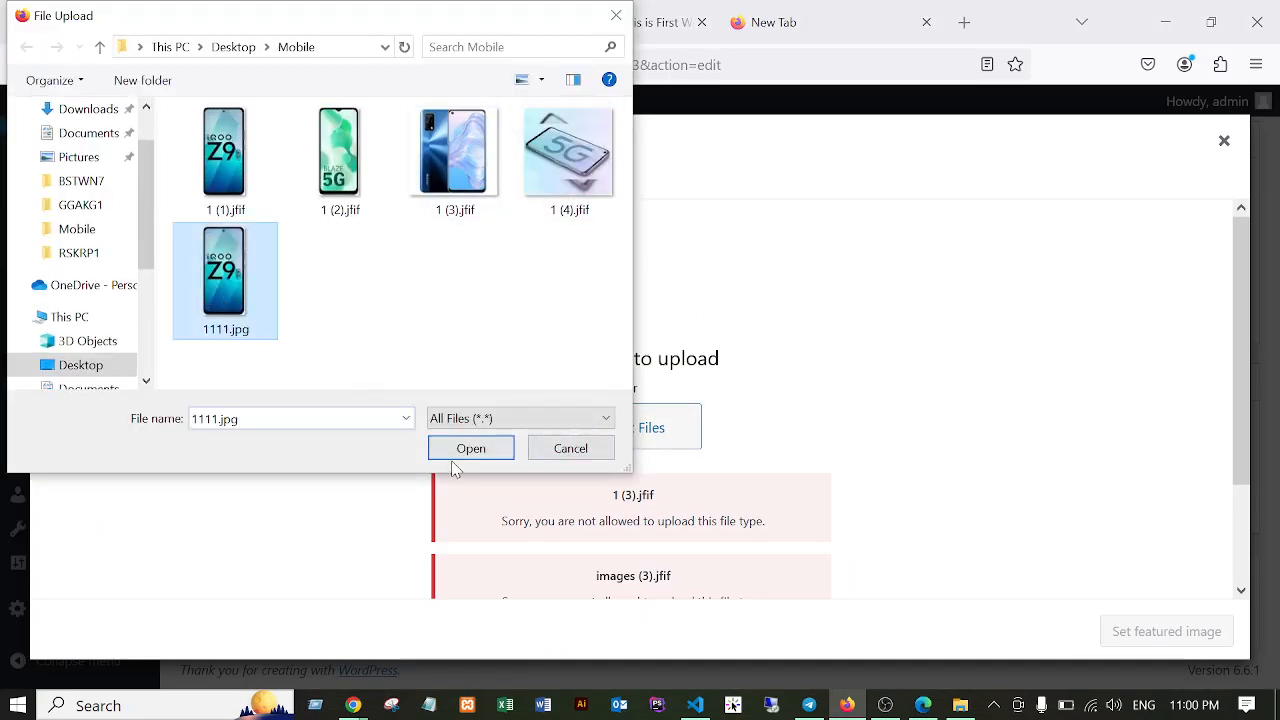
pyautogui.click(466, 449)
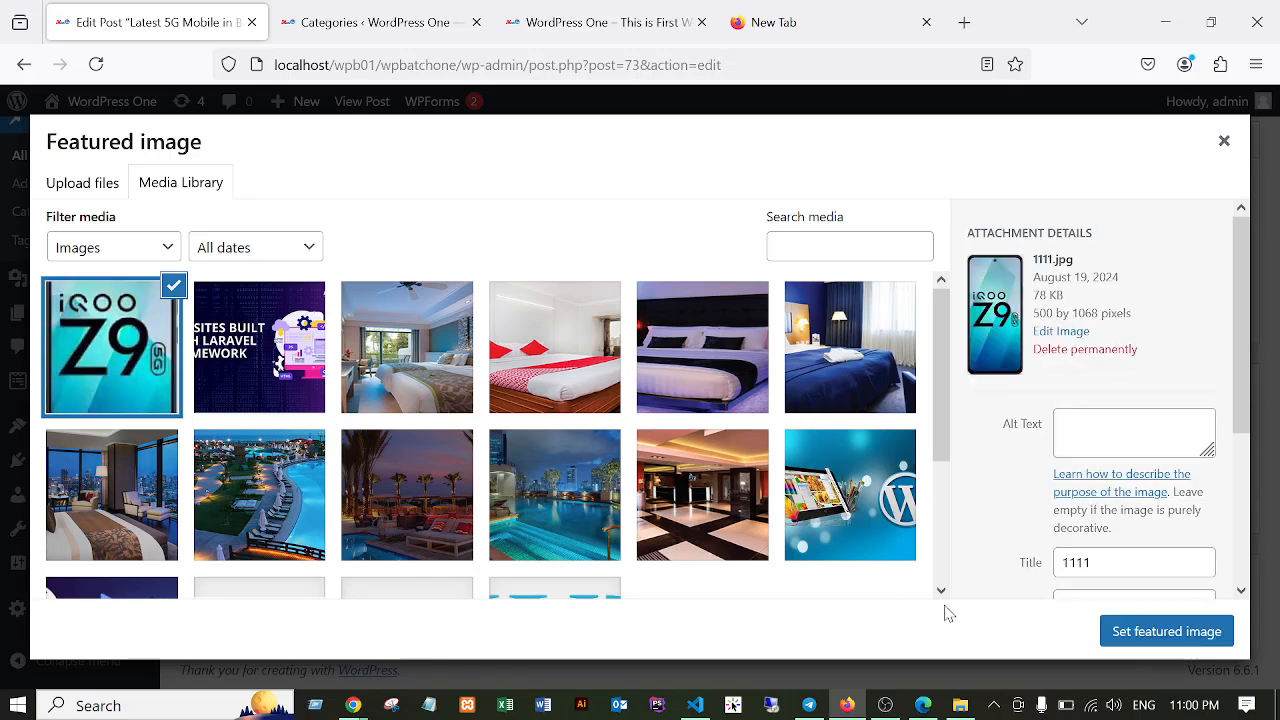
pyautogui.click(1123, 633)
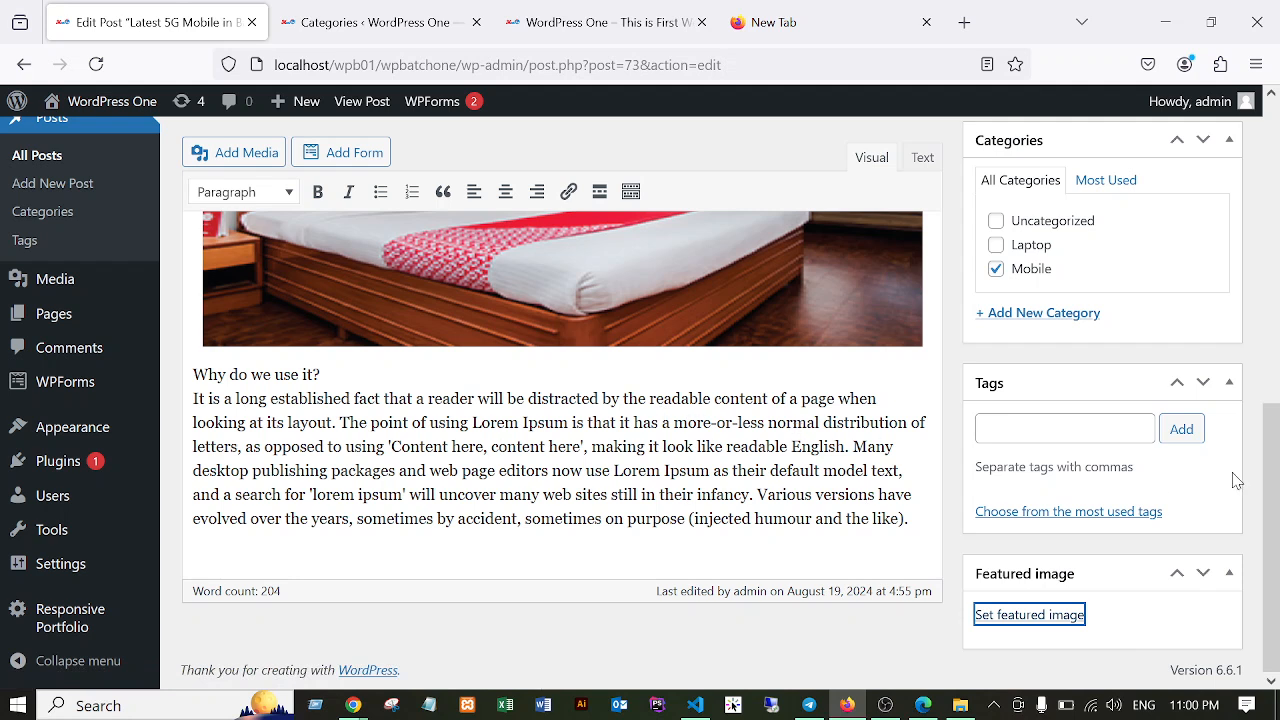
pyautogui.scroll(7, 1200, 495)
pyautogui.scroll(-4, 851, 480)
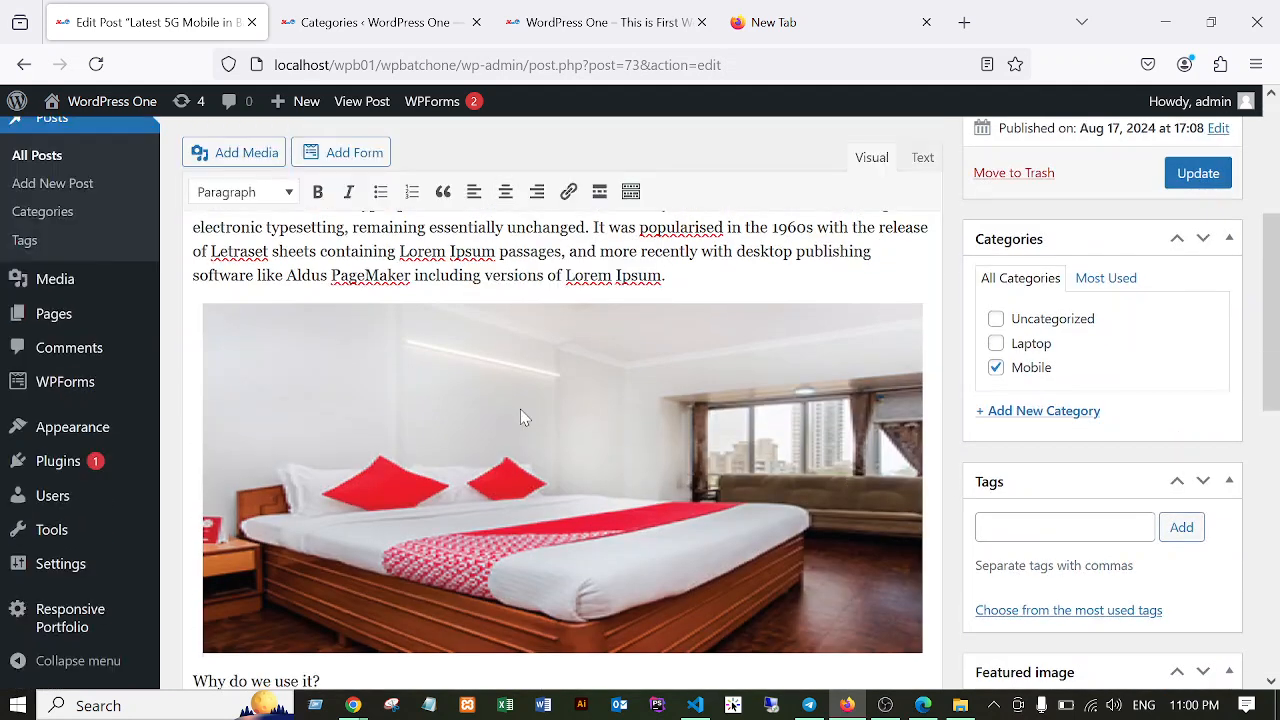
# Remove the bedroom picture between the two text sections of the post.
pyautogui.scroll(-3, 616, 455)
pyautogui.click(600, 420)
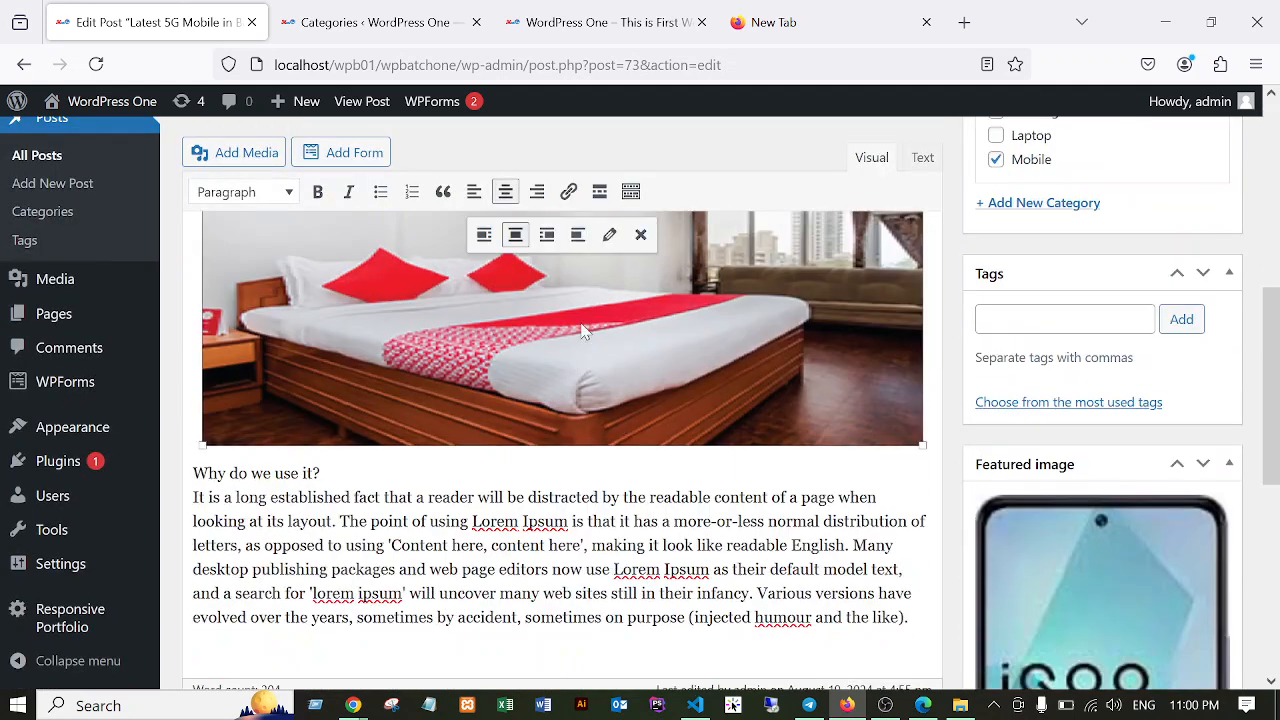
pyautogui.click(640, 234)
pyautogui.scroll(3, 648, 340)
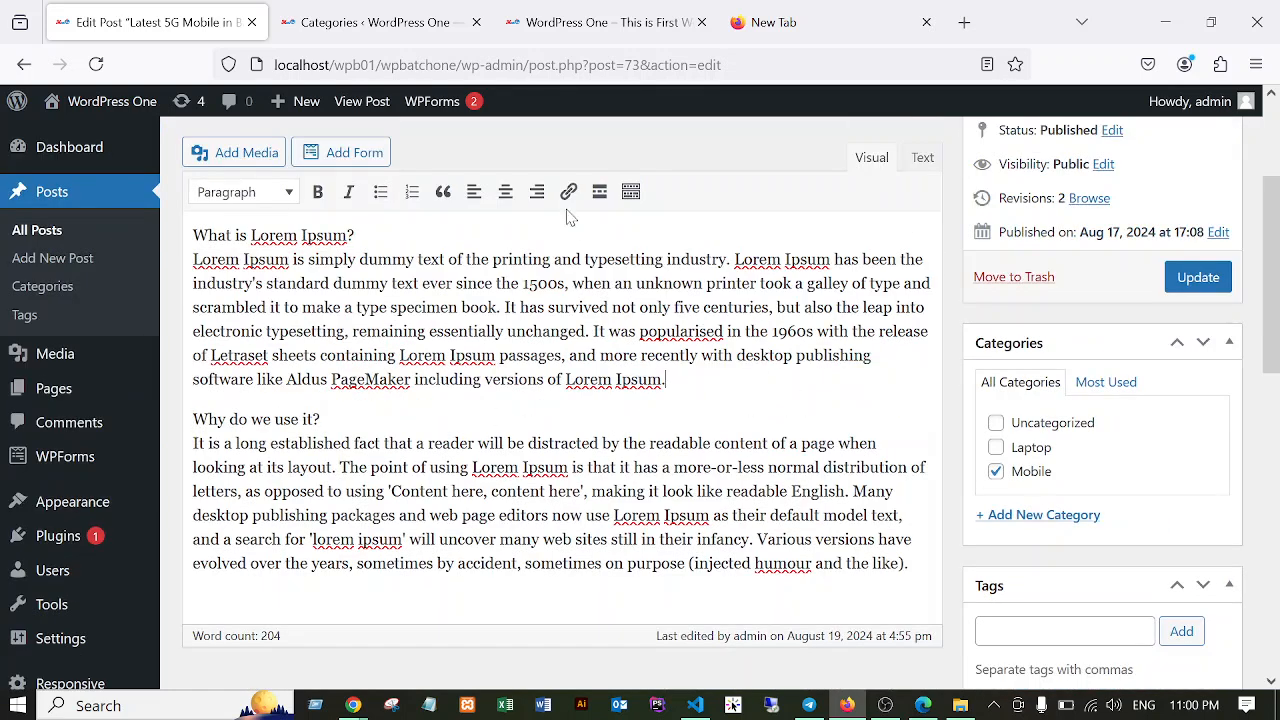
# Insert 1111.jpg from the media library into the post content and update the post.
pyautogui.click(251, 152)
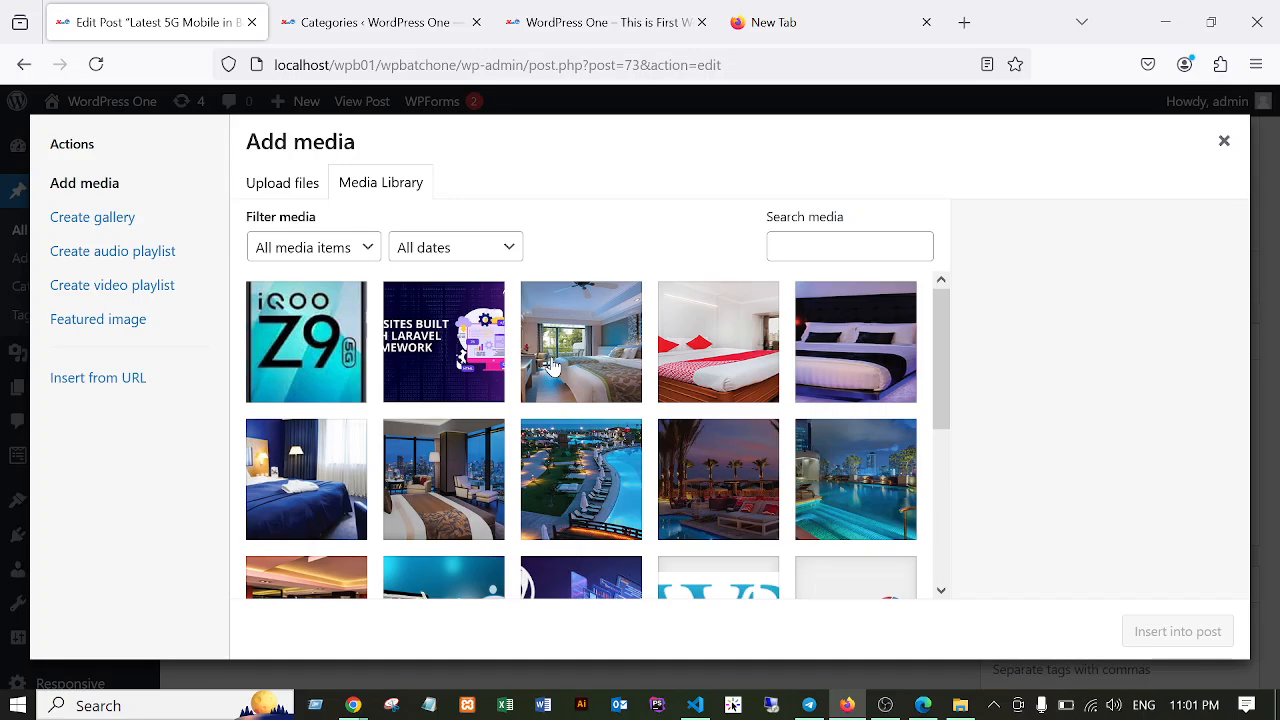
pyautogui.click(362, 358)
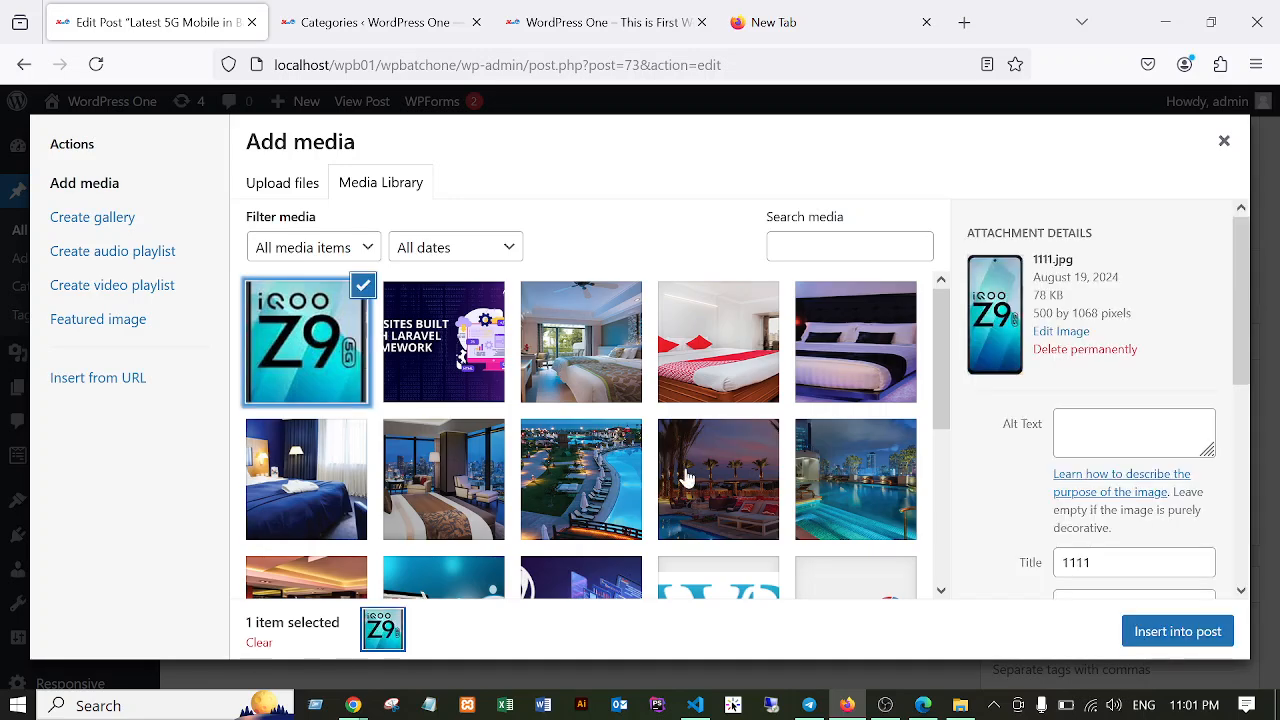
pyautogui.click(1163, 631)
pyautogui.scroll(-7, 1188, 448)
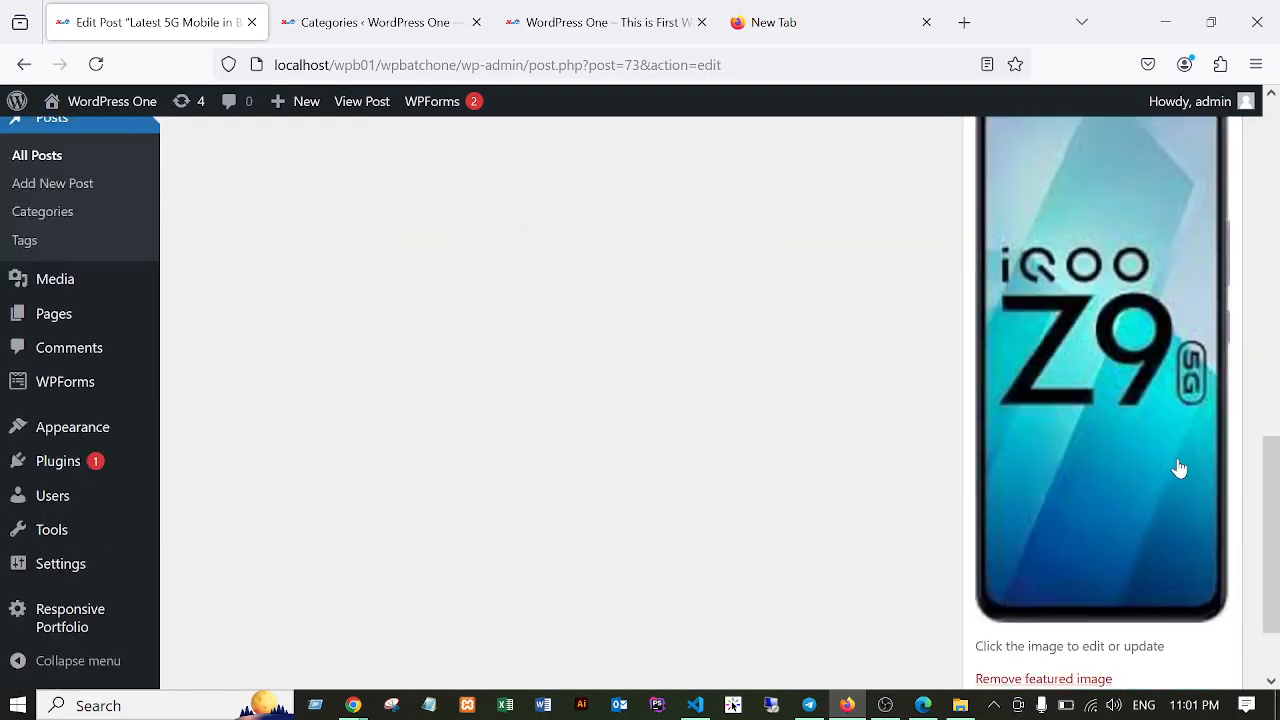
pyautogui.scroll(9, 1222, 460)
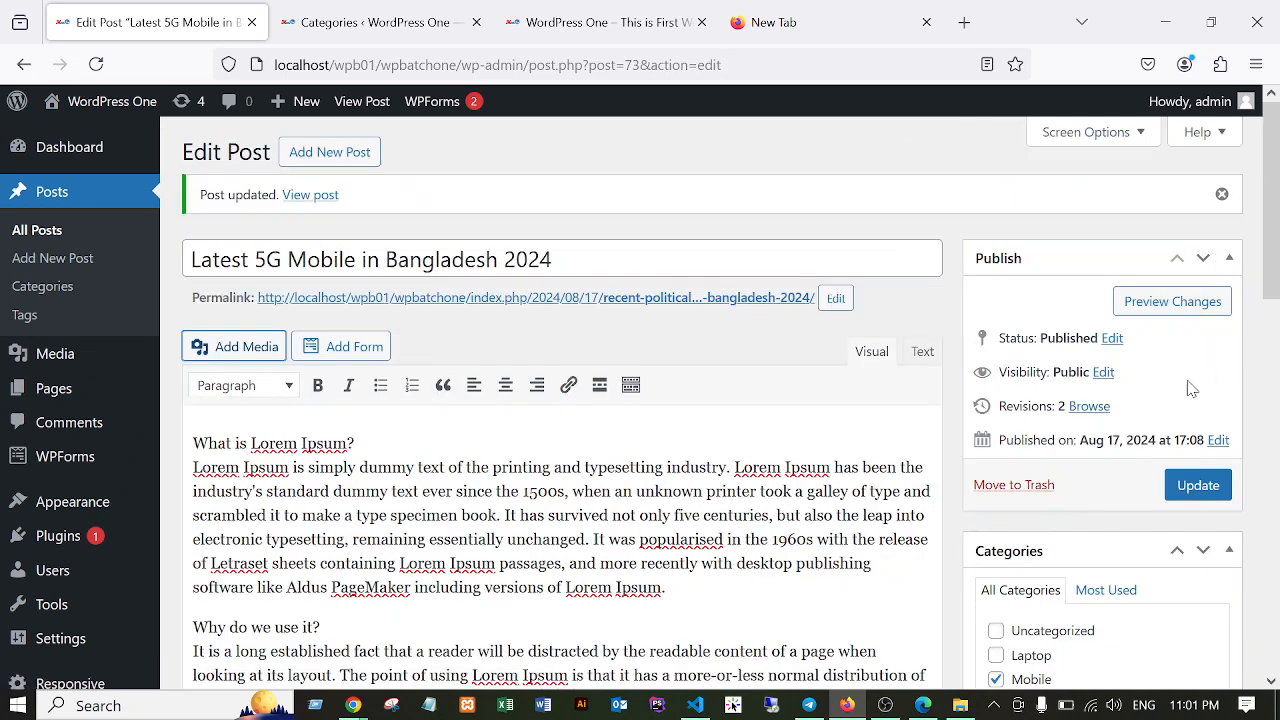
pyautogui.click(1198, 486)
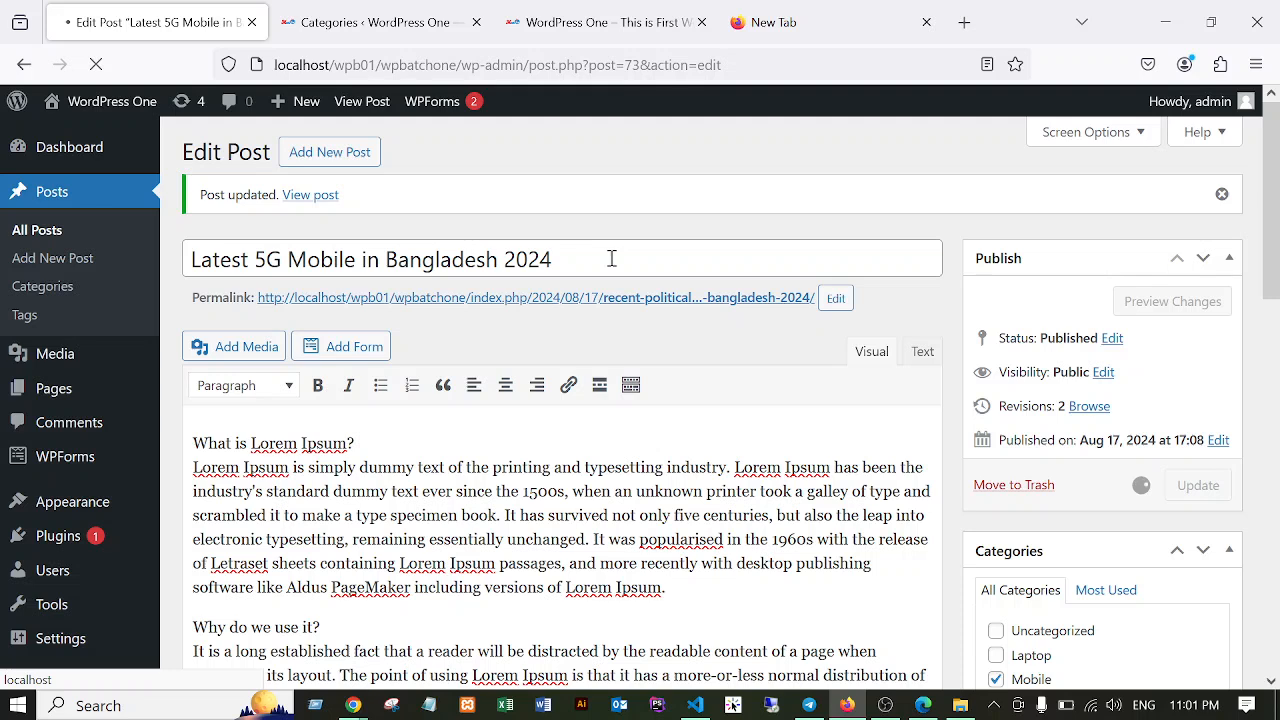
# Copy the title of the 5G mobile post and open a blank new post in a separate browser tab.
pyautogui.doubleClick(528, 259)
pyautogui.moveTo(354, 259); pyautogui.dragTo(155, 266)
pyautogui.hotkey('ctrl', 'c')
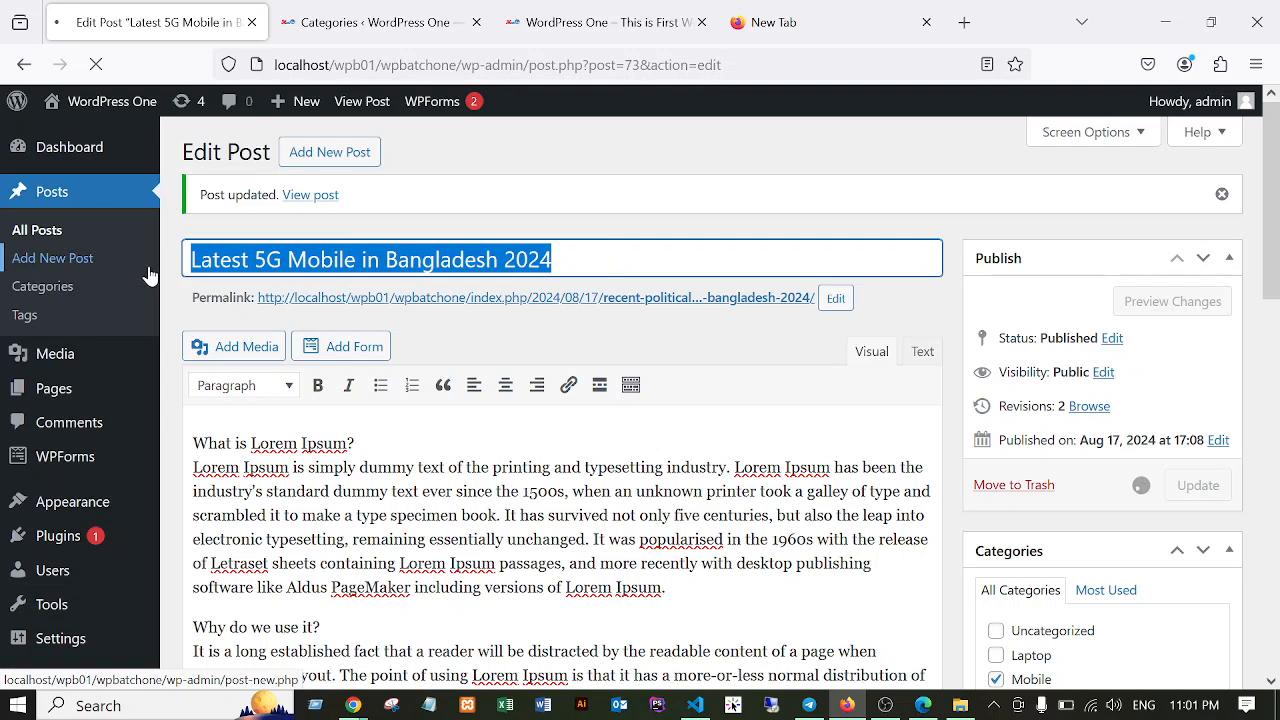
pyautogui.middleClick(64, 258)
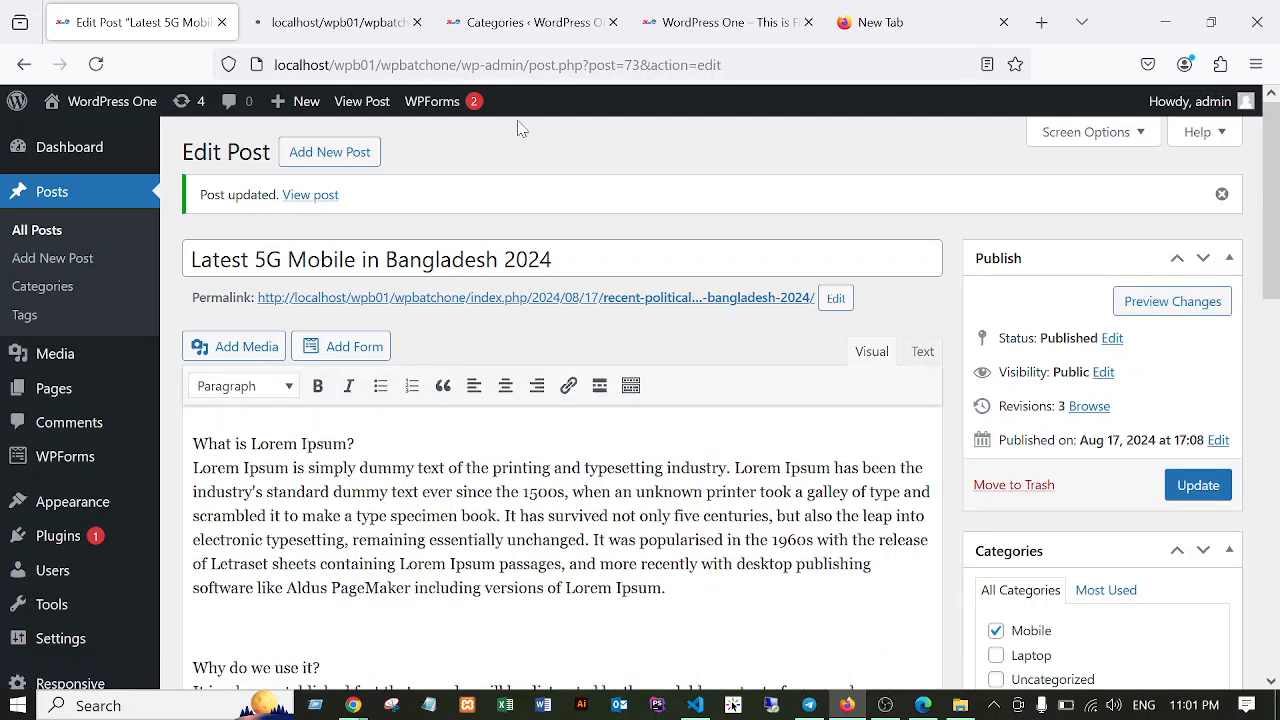
pyautogui.click(338, 27)
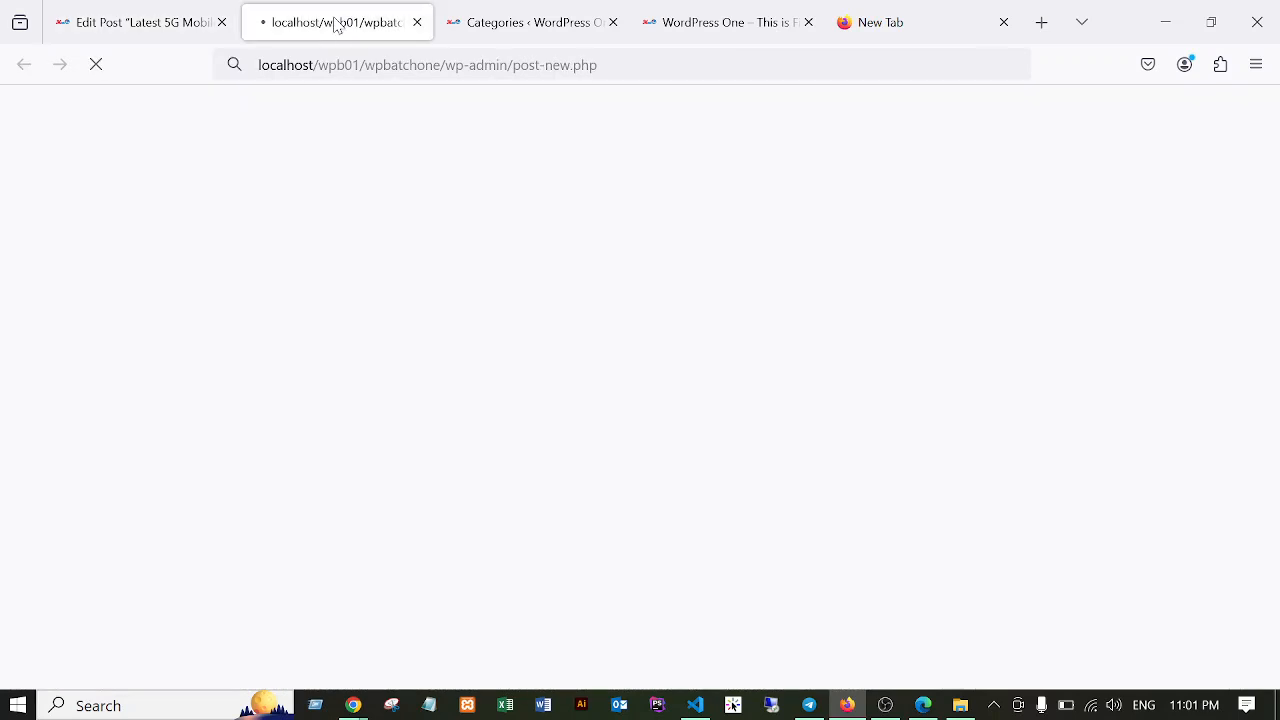
# Title the new post "Latest 5G Mobile in Bangladesh 2025", based on the copied title.
pyautogui.click(508, 15)
pyautogui.click(361, 19)
pyautogui.click(173, 14)
pyautogui.click(337, 20)
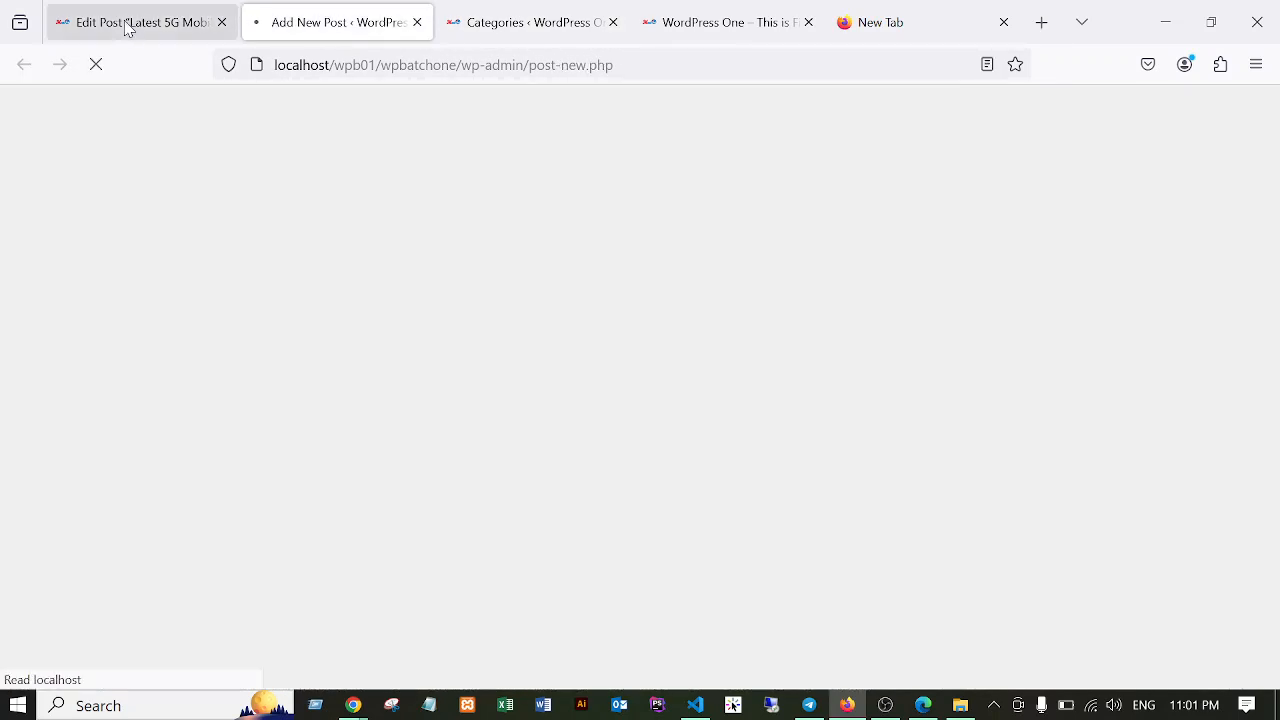
pyautogui.click(127, 27)
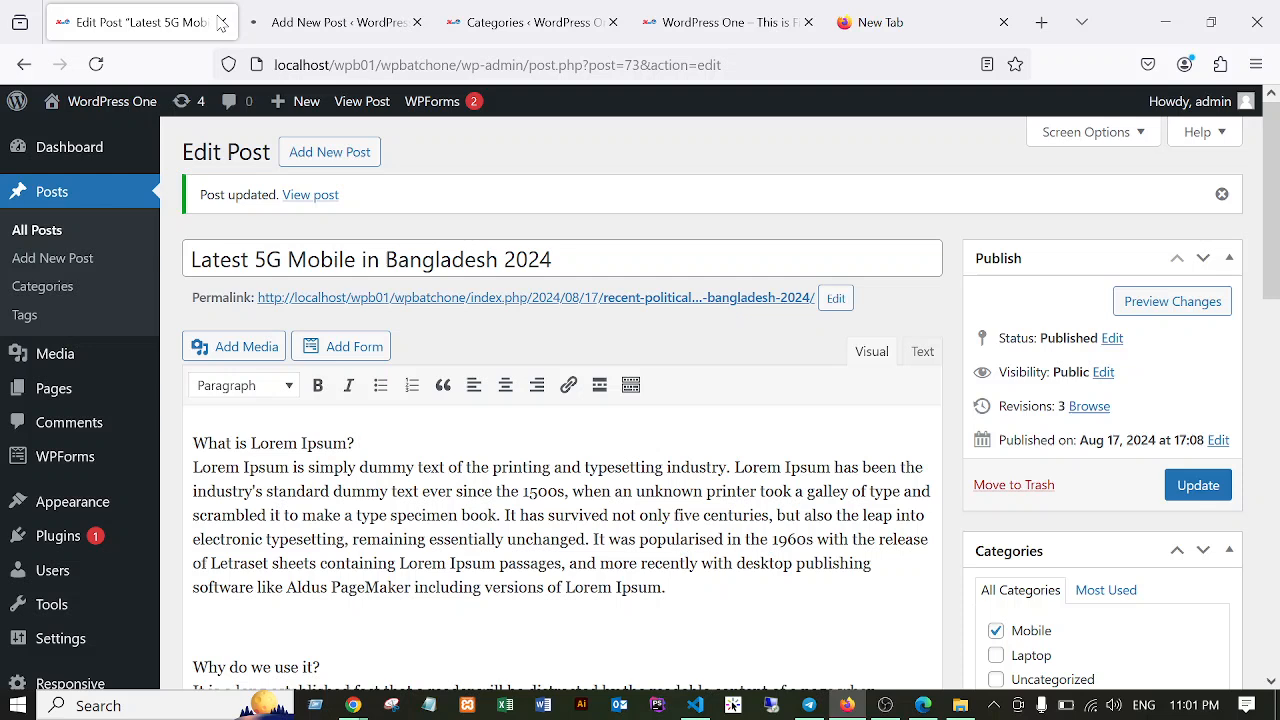
pyautogui.click(320, 22)
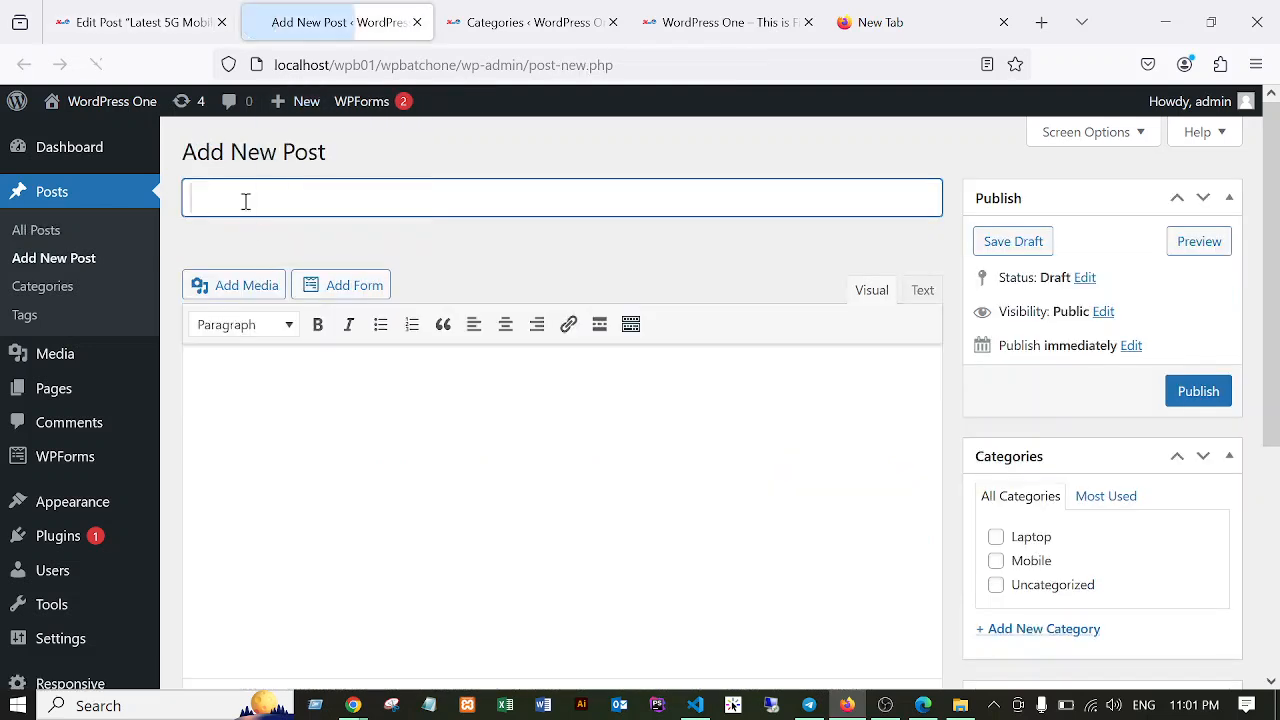
pyautogui.hotkey('ctrl', 'v')
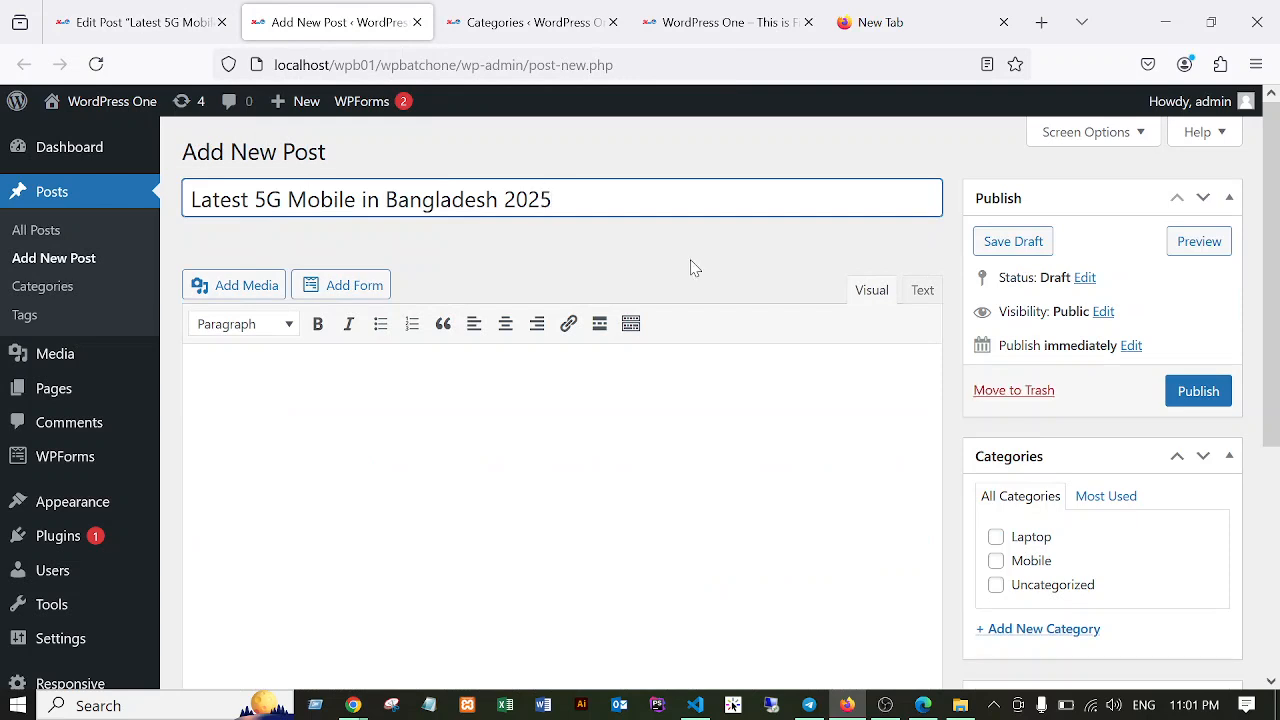
# Copy the "What is Lorem Ipsum?" heading and paragraph from the 2024 post into the new post's body.
pyautogui.click(456, 416)
pyautogui.click(150, 16)
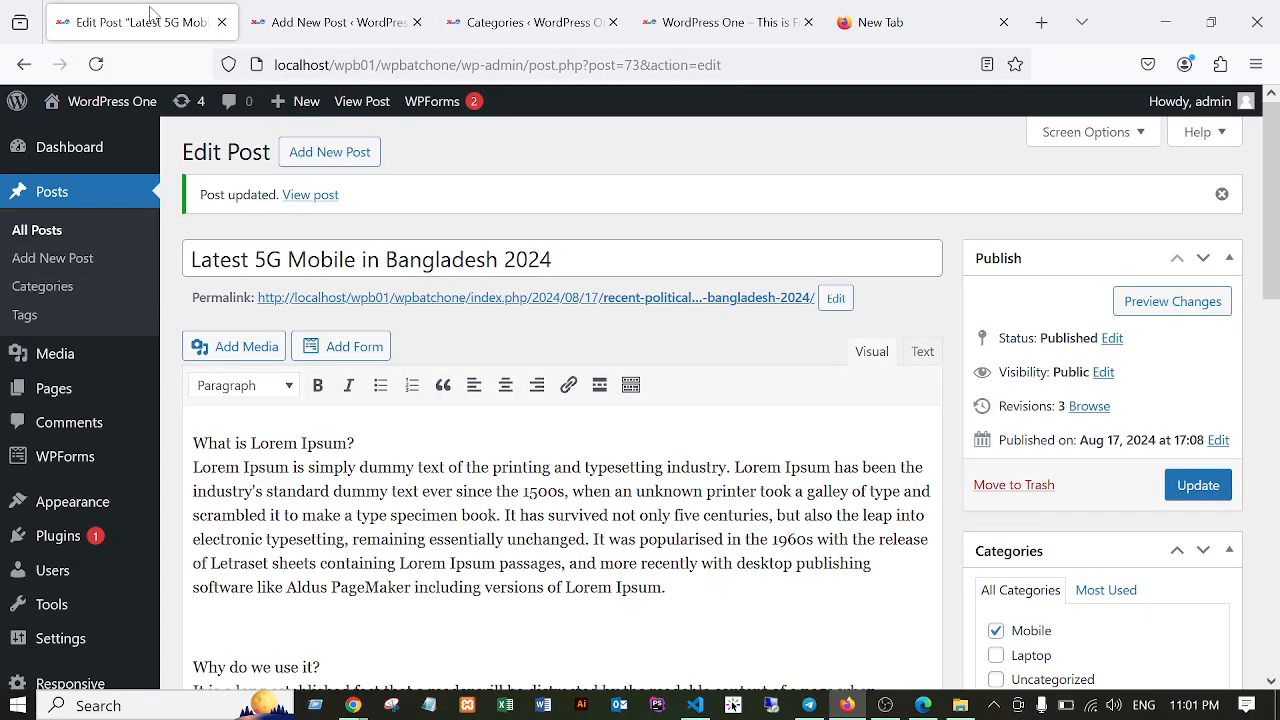
pyautogui.moveTo(190, 438); pyautogui.dragTo(692, 581)
pyautogui.hotkey('ctrl', 'c')
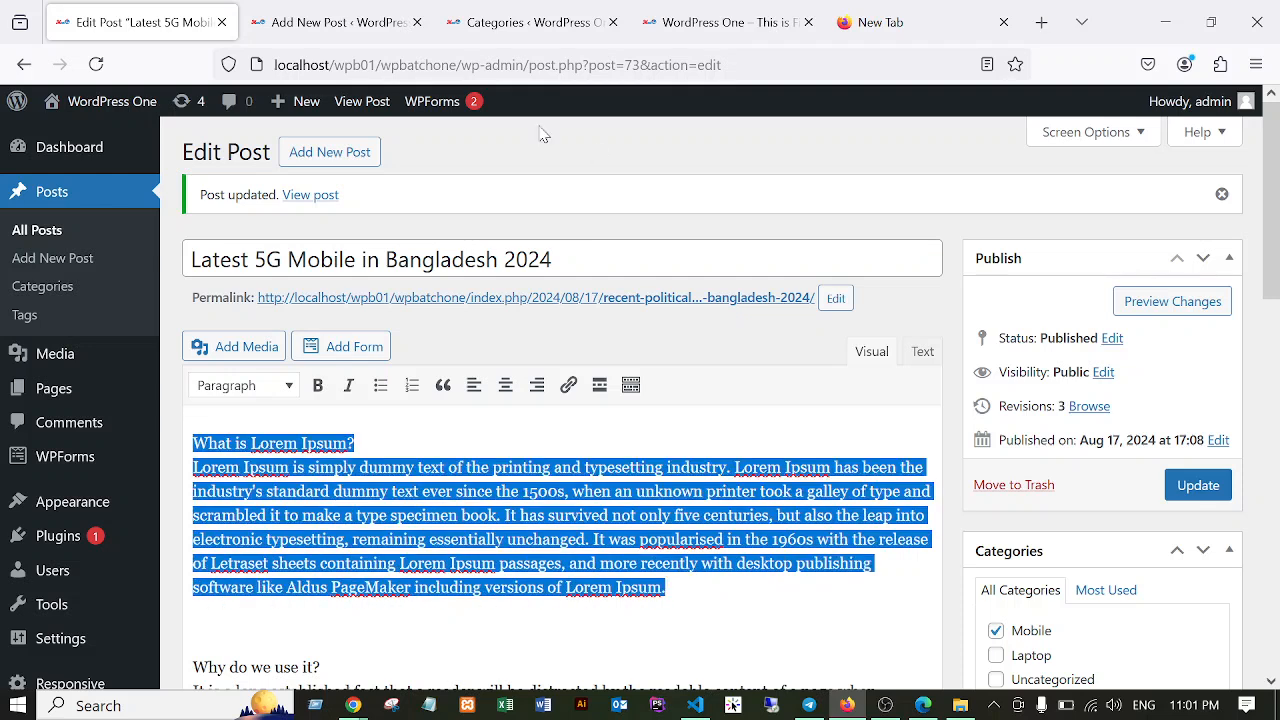
pyautogui.click(330, 22)
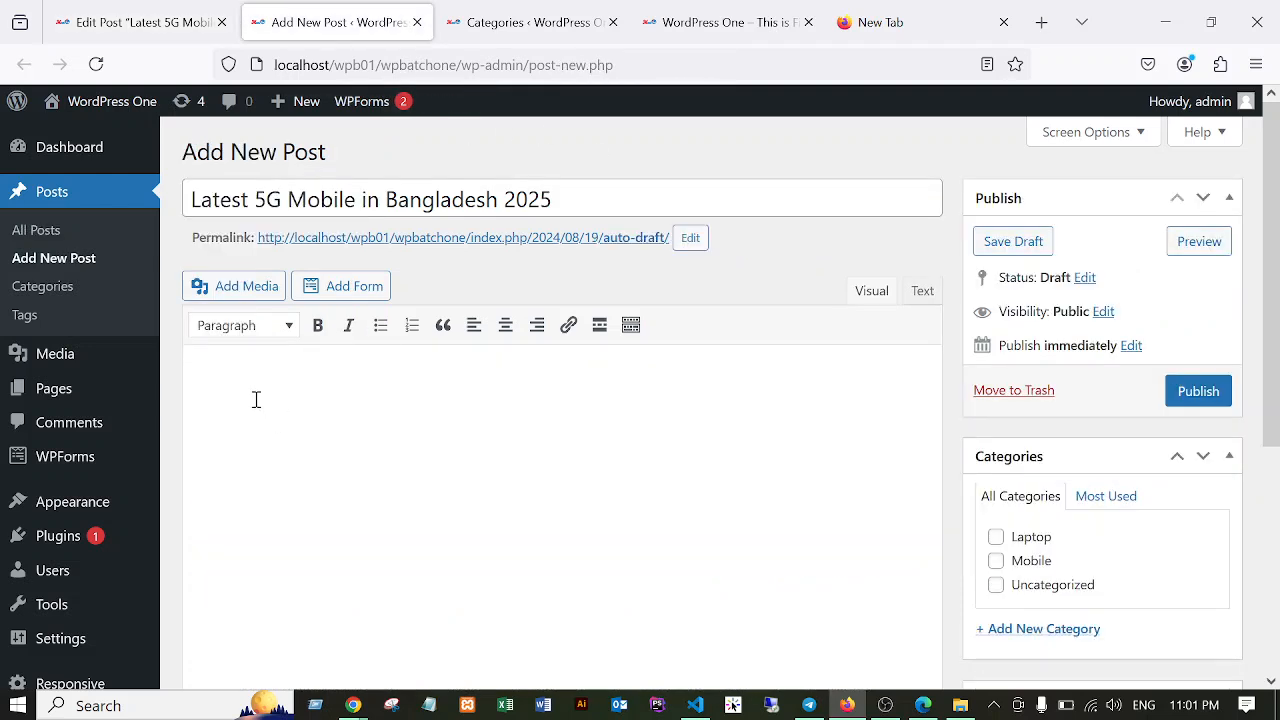
pyautogui.click(256, 399)
pyautogui.hotkey('ctrl', 'v')
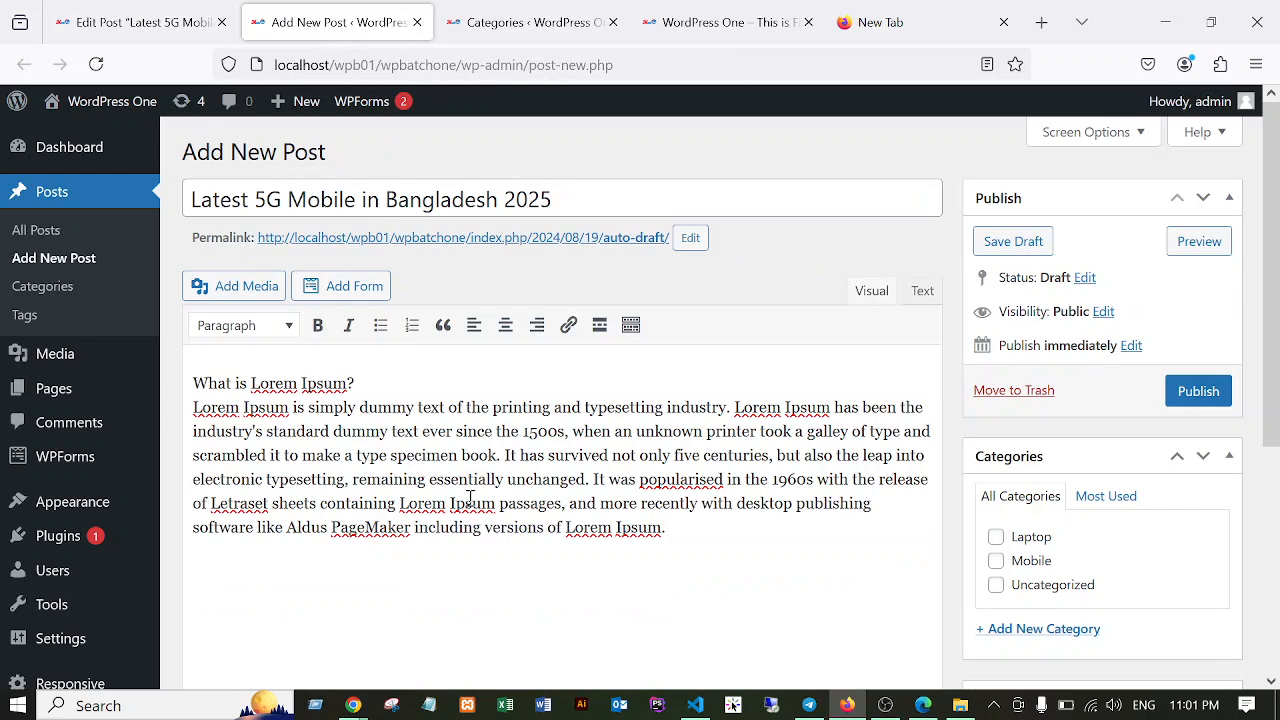
pyautogui.hotkey('ctrl', 'v')
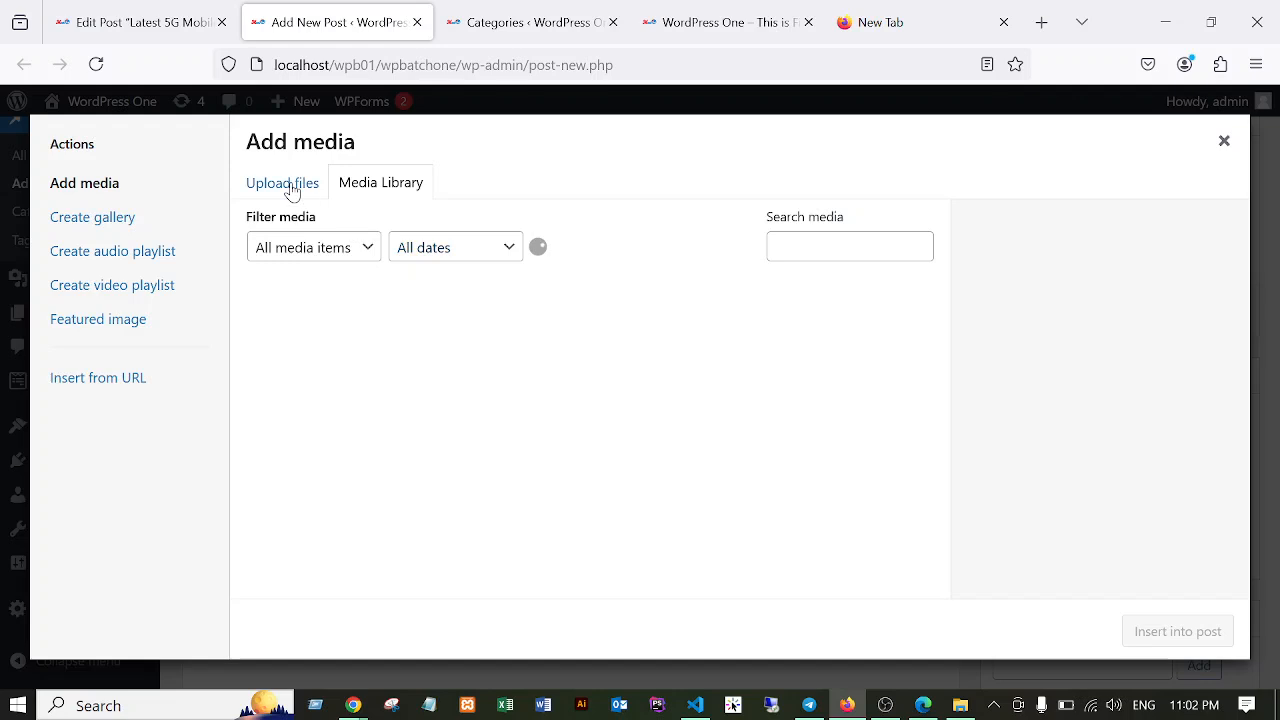
# Insert 1111.jpg from the media library below the new post's text.
pyautogui.click(292, 190)
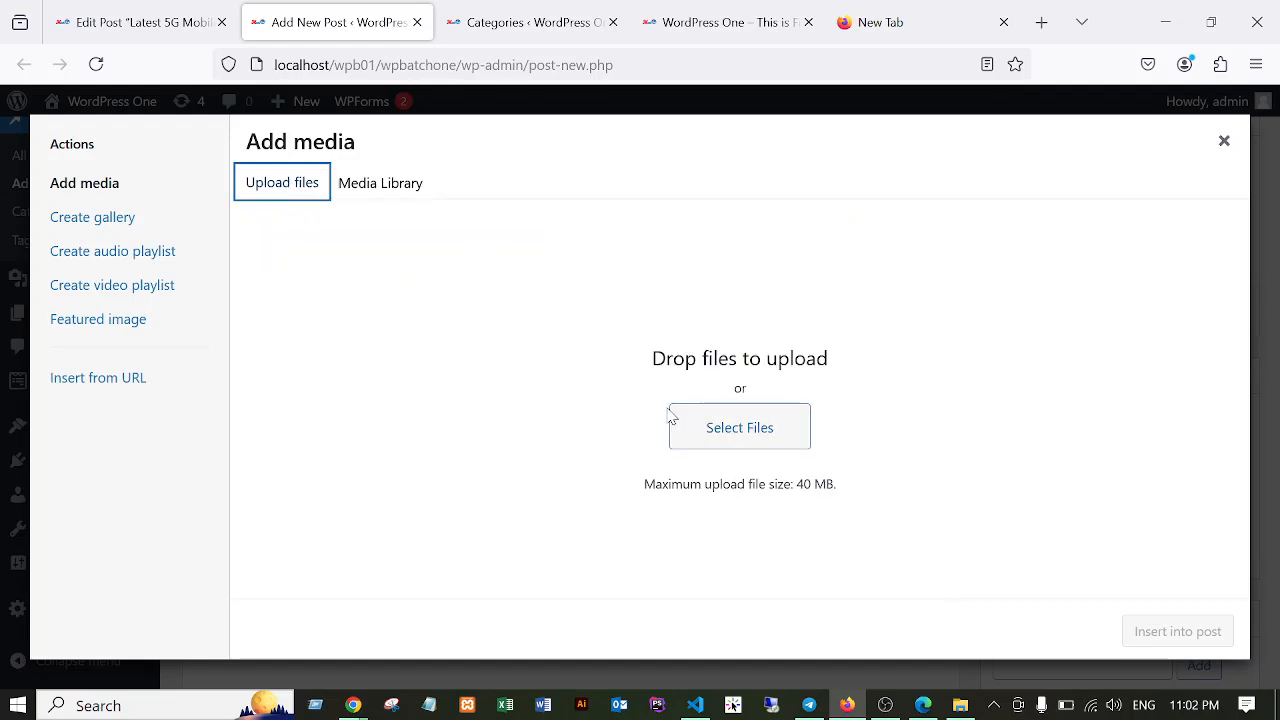
pyautogui.click(372, 186)
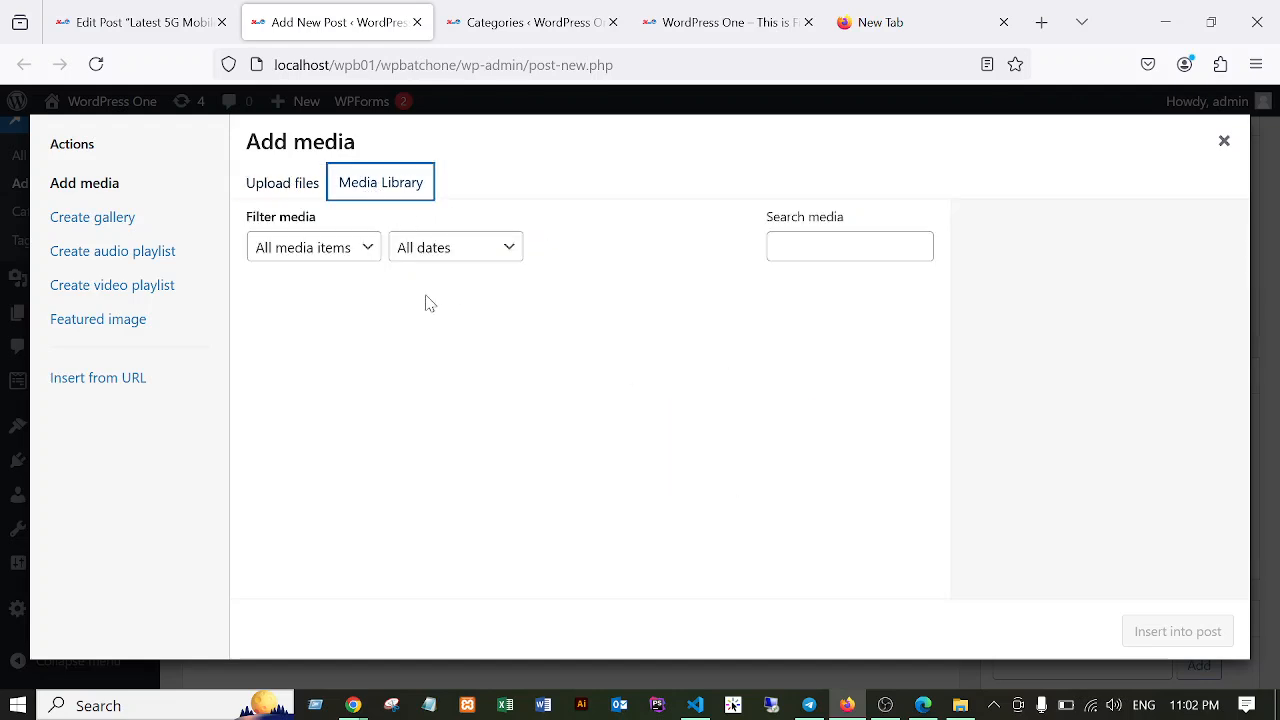
pyautogui.click(345, 325)
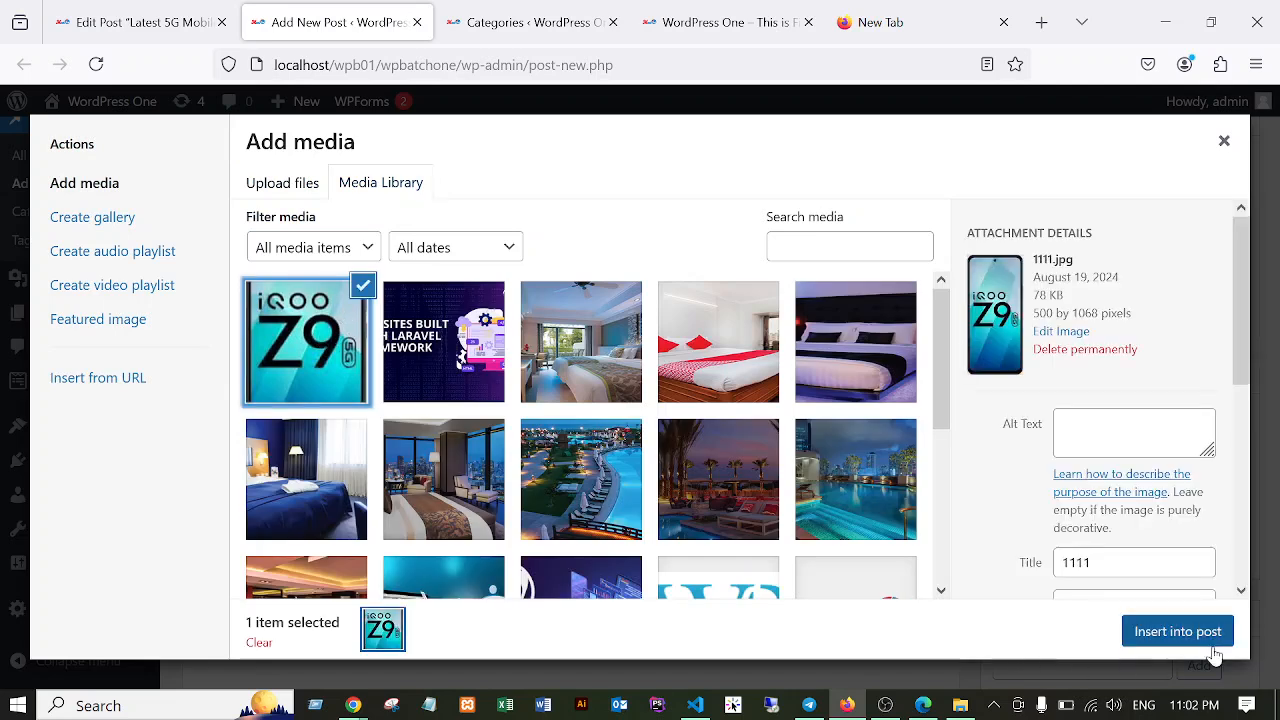
pyautogui.click(1177, 631)
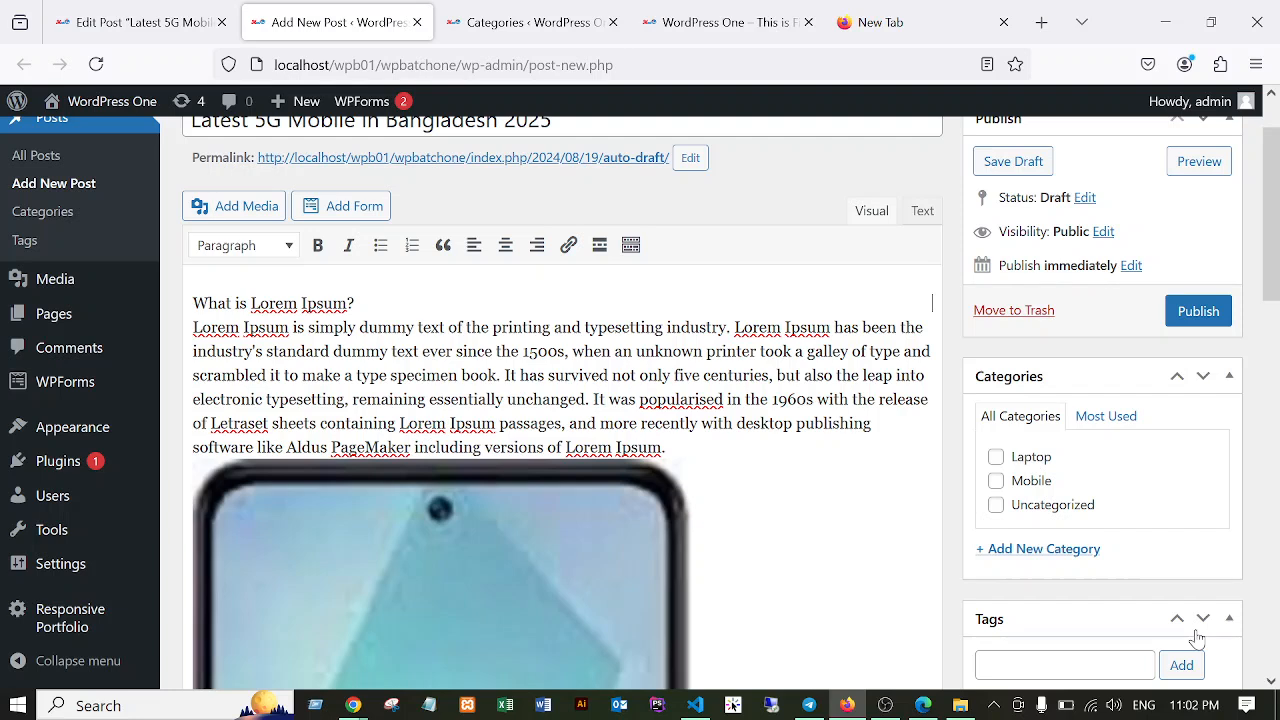
# Set 1111.jpg from the media library as the new post's featured image.
pyautogui.scroll(-3, 1197, 638)
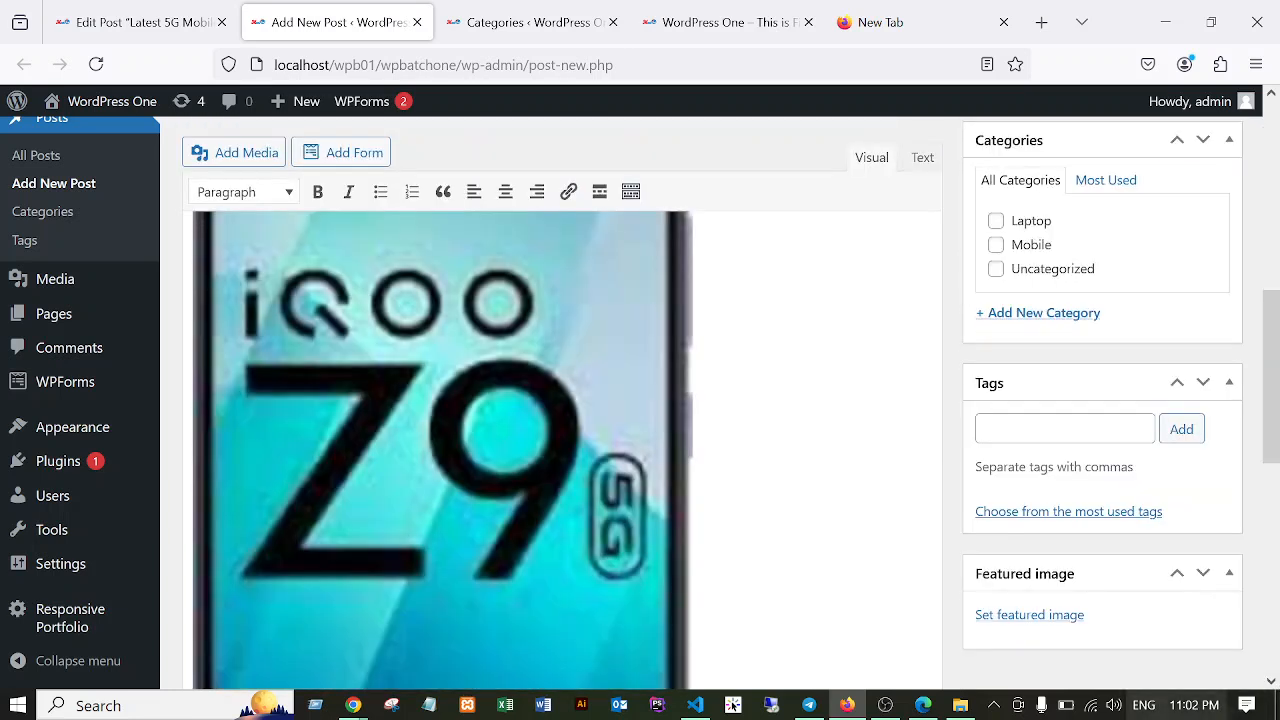
pyautogui.click(1014, 616)
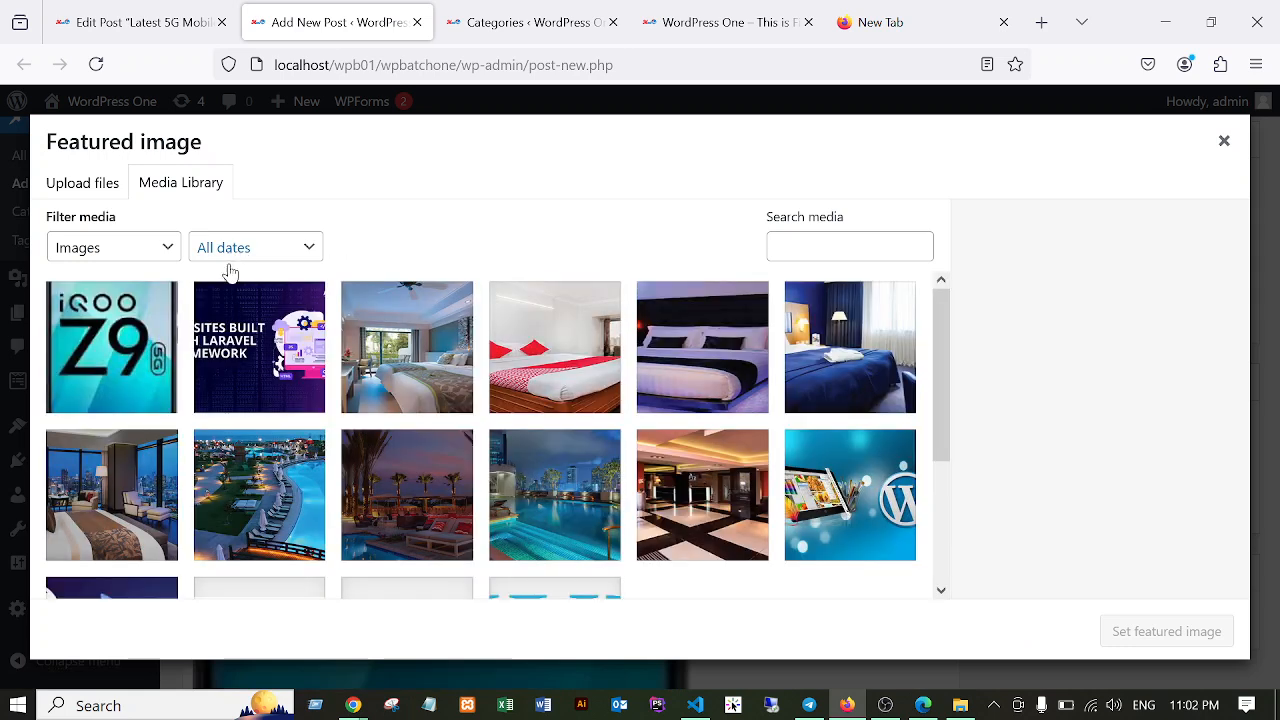
pyautogui.click(108, 322)
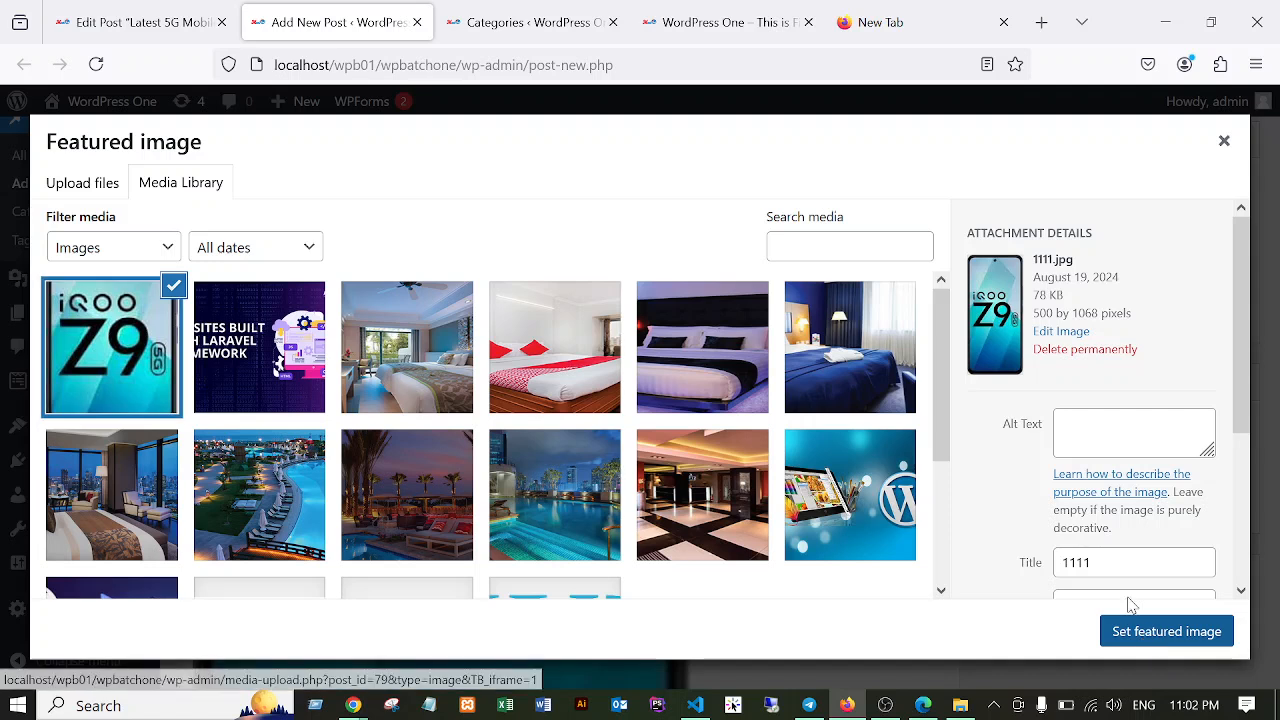
pyautogui.click(1150, 634)
# Assign the new post to the Mobile category and publish it.
pyautogui.scroll(10, 804, 434)
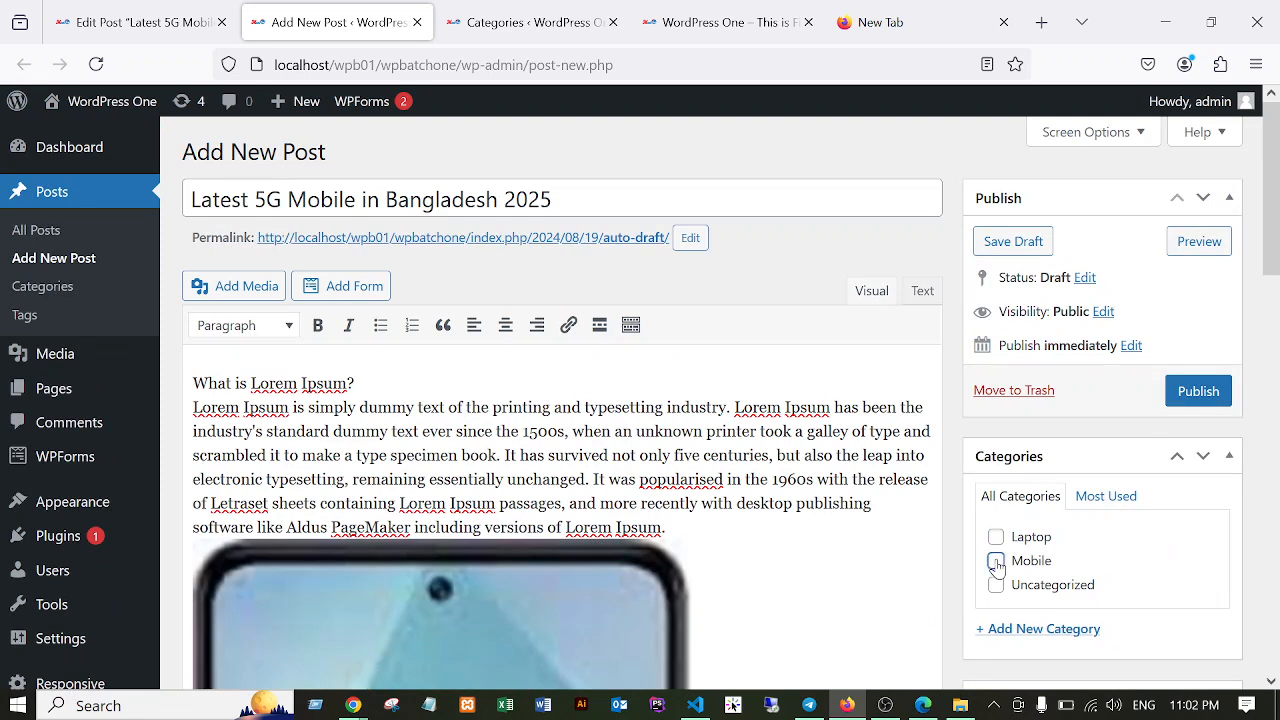
pyautogui.click(996, 563)
pyautogui.click(1195, 391)
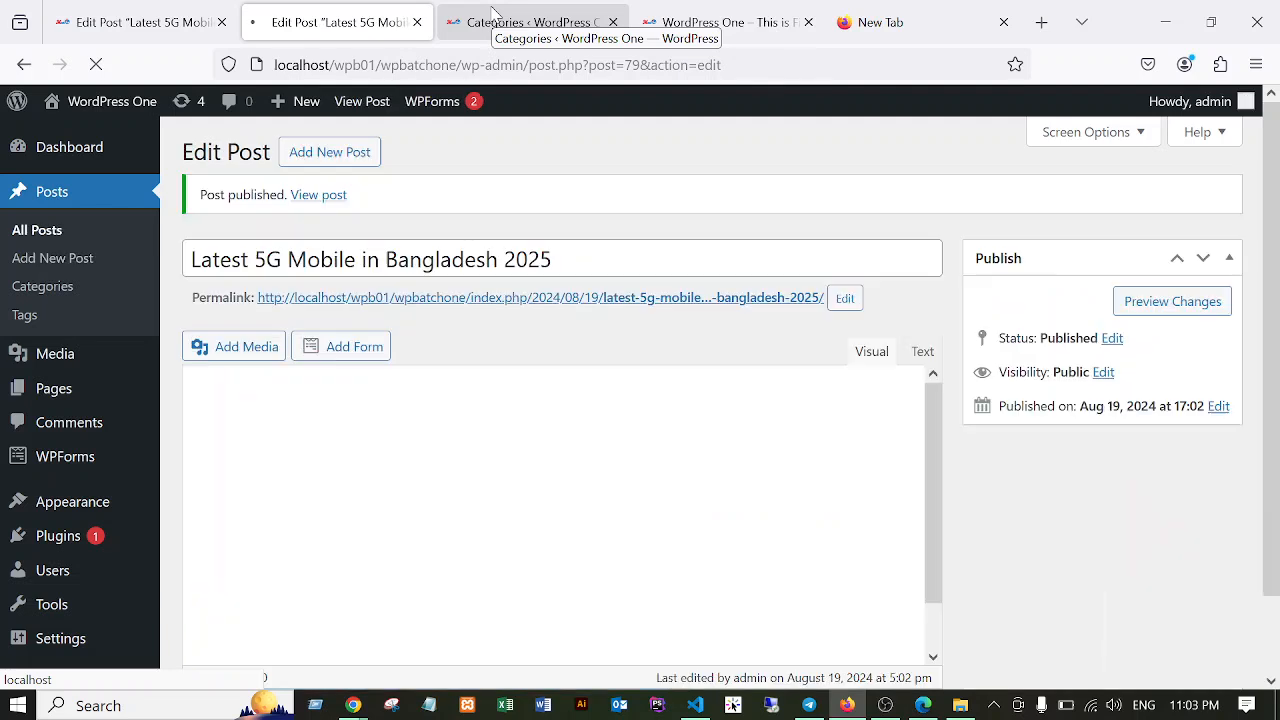
# Reload the site's home page and examine the post cards and the Recent Posts list.
pyautogui.click(493, 14)
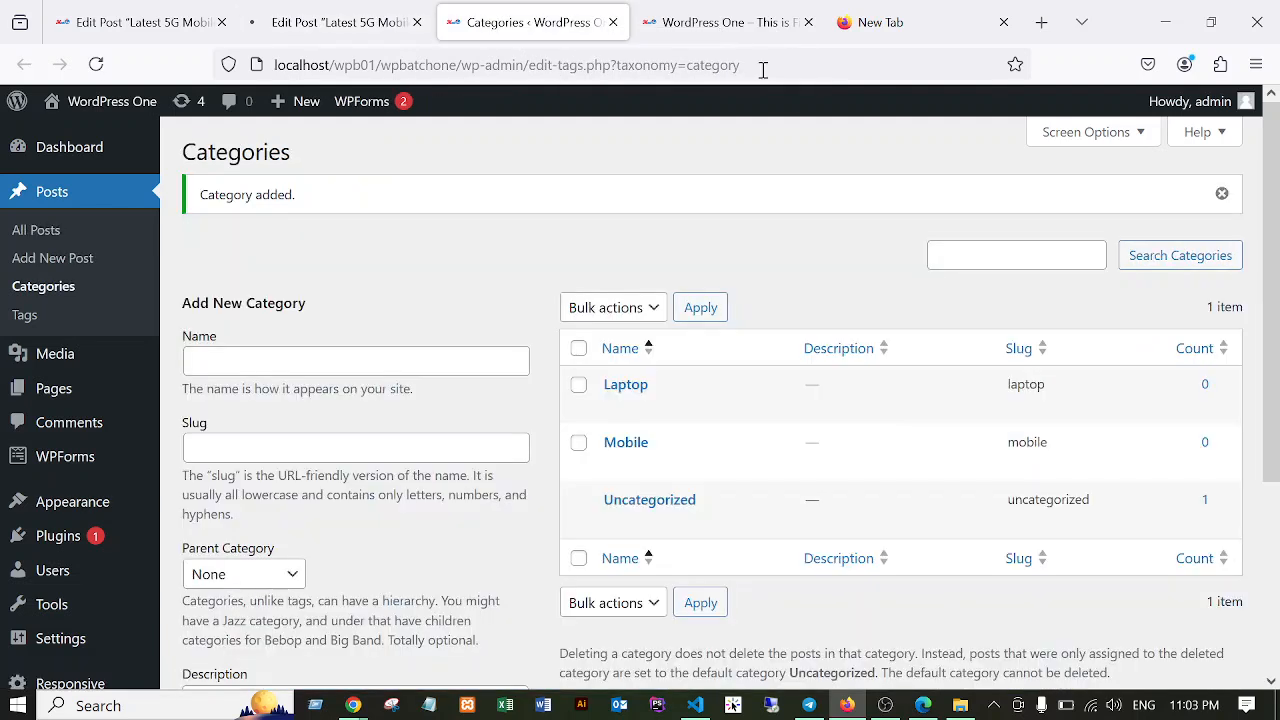
pyautogui.click(703, 20)
pyautogui.click(98, 68)
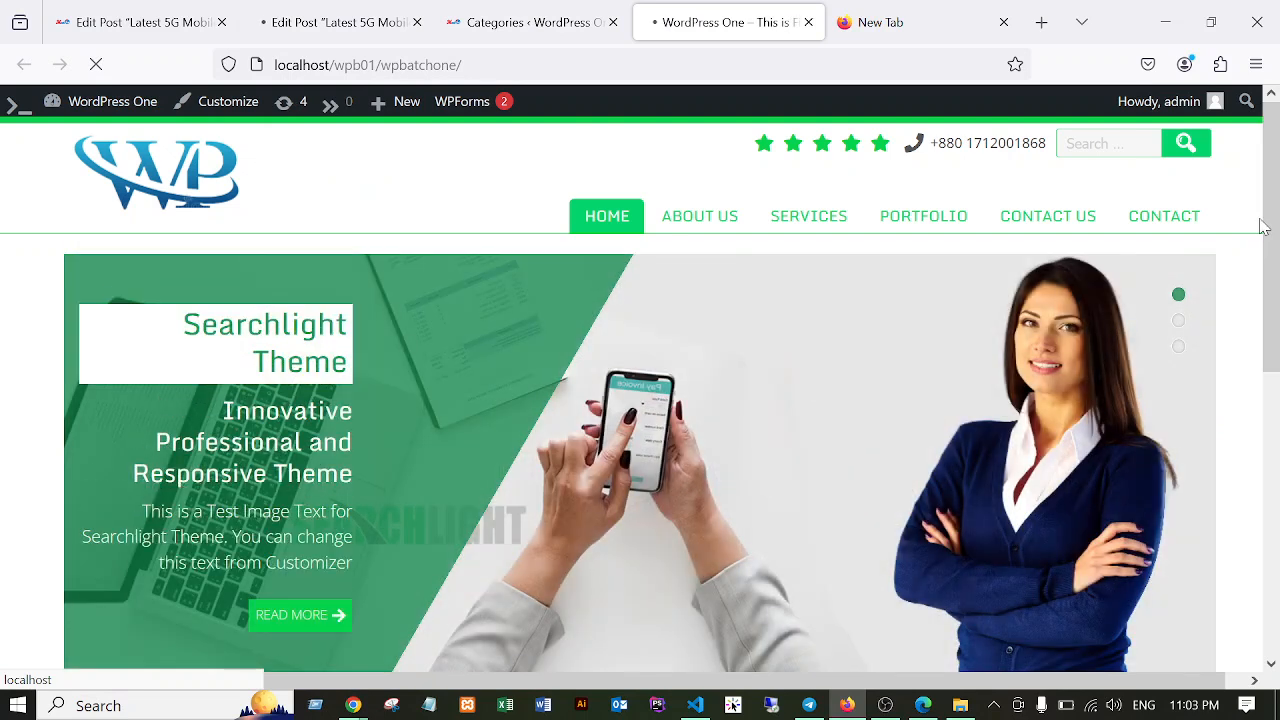
pyautogui.scroll(-6, 1264, 226)
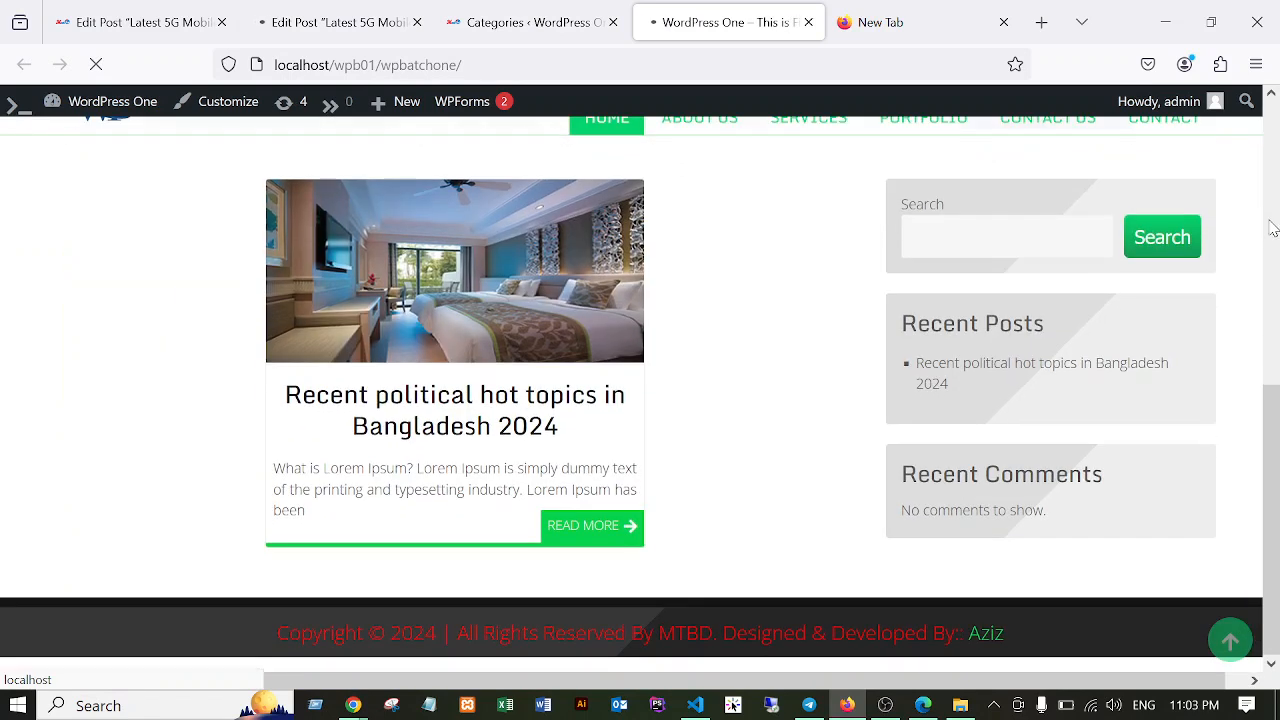
pyautogui.scroll(6, 1272, 228)
pyautogui.scroll(-6, 1272, 228)
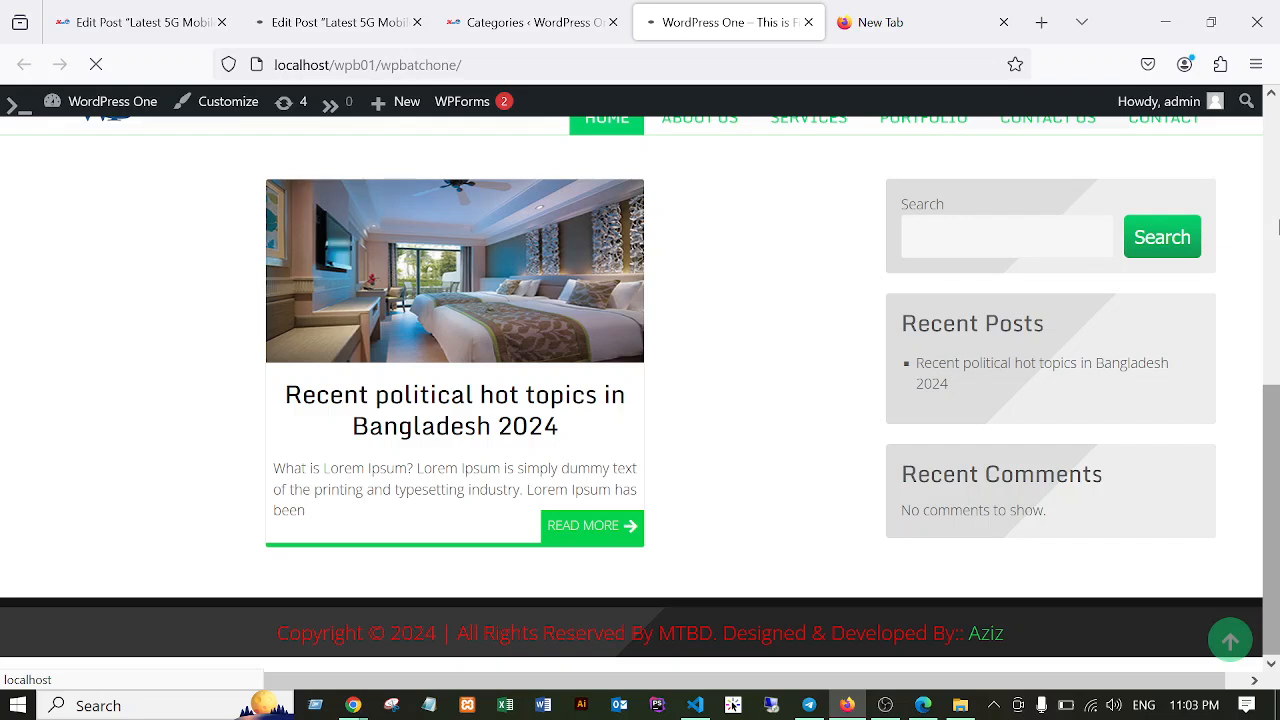
pyautogui.scroll(6, 1278, 228)
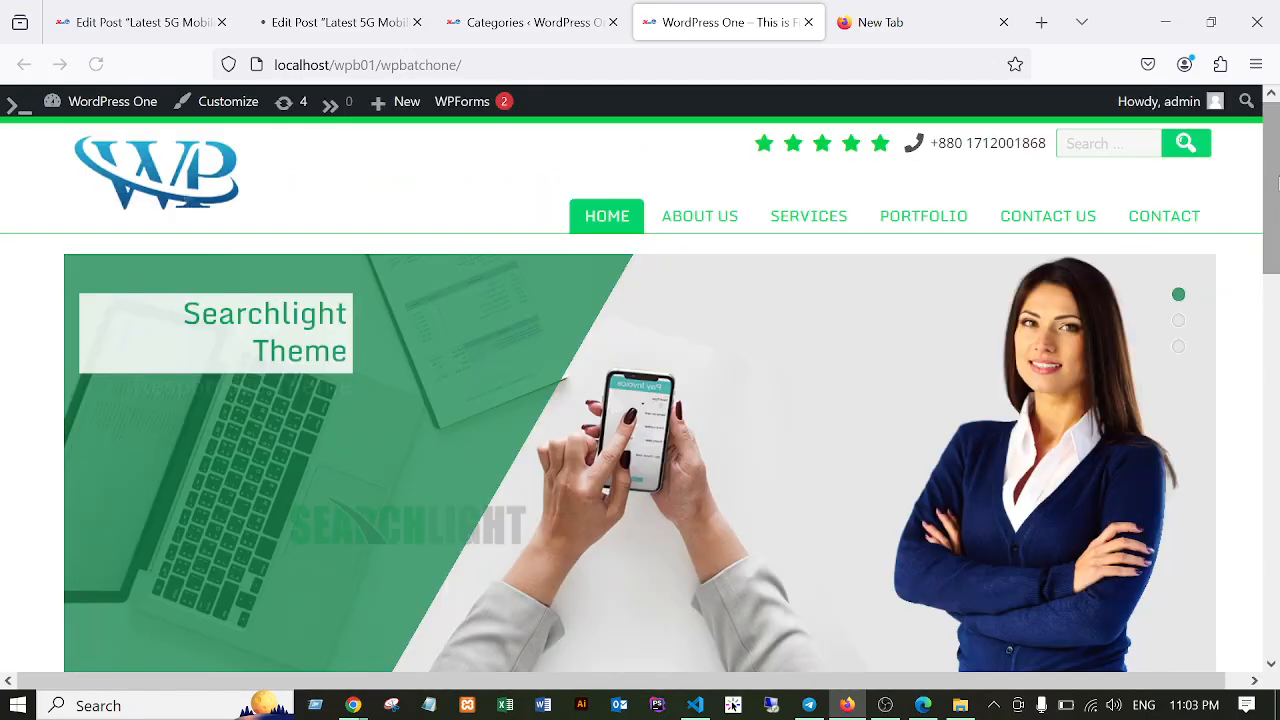
pyautogui.scroll(-5, 1276, 184)
pyautogui.scroll(-4, 1278, 186)
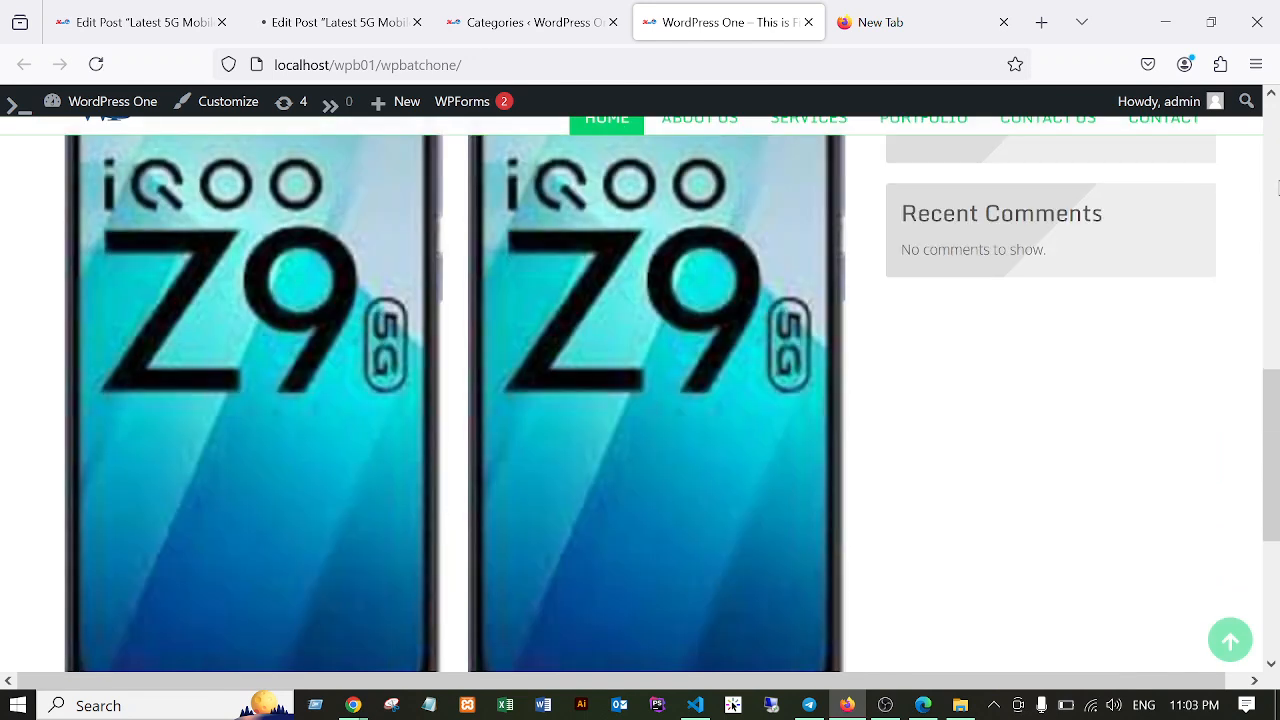
pyautogui.scroll(4, 1268, 265)
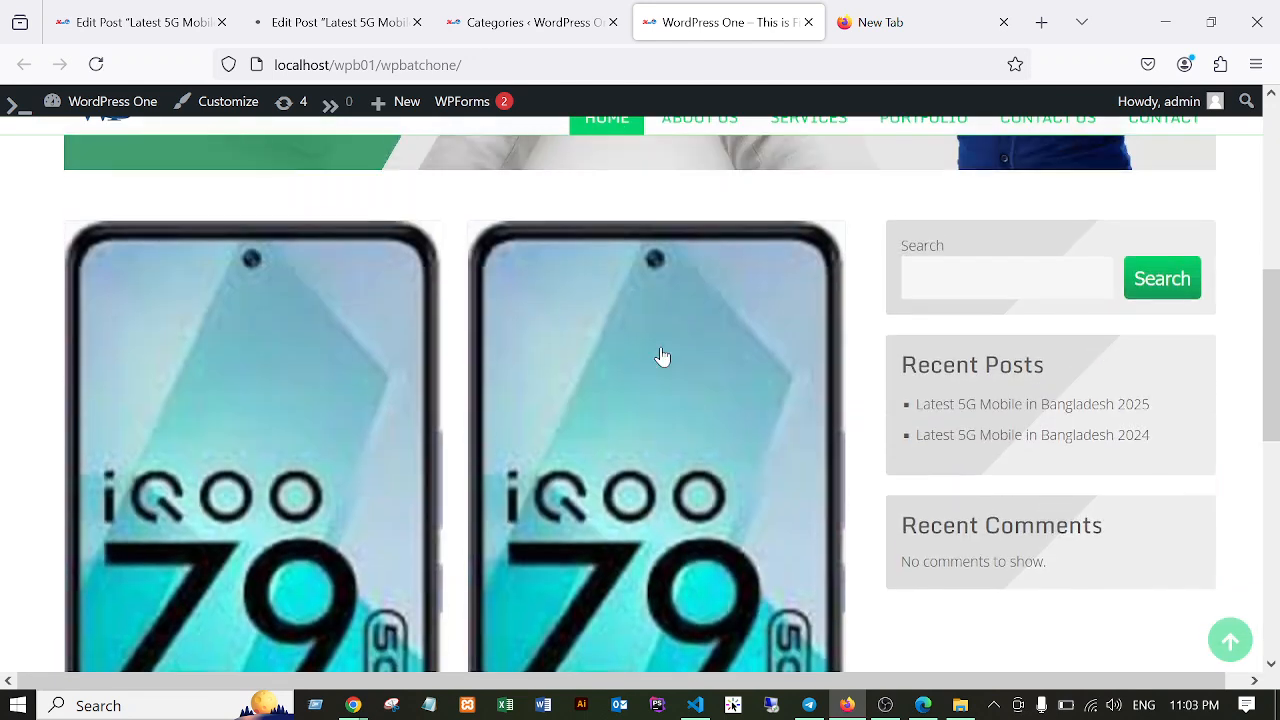
# Examine the two 5G mobile post cards, the sidebar and the header navigation on the home page.
pyautogui.scroll(-3, 340, 423)
pyautogui.scroll(-3, 560, 390)
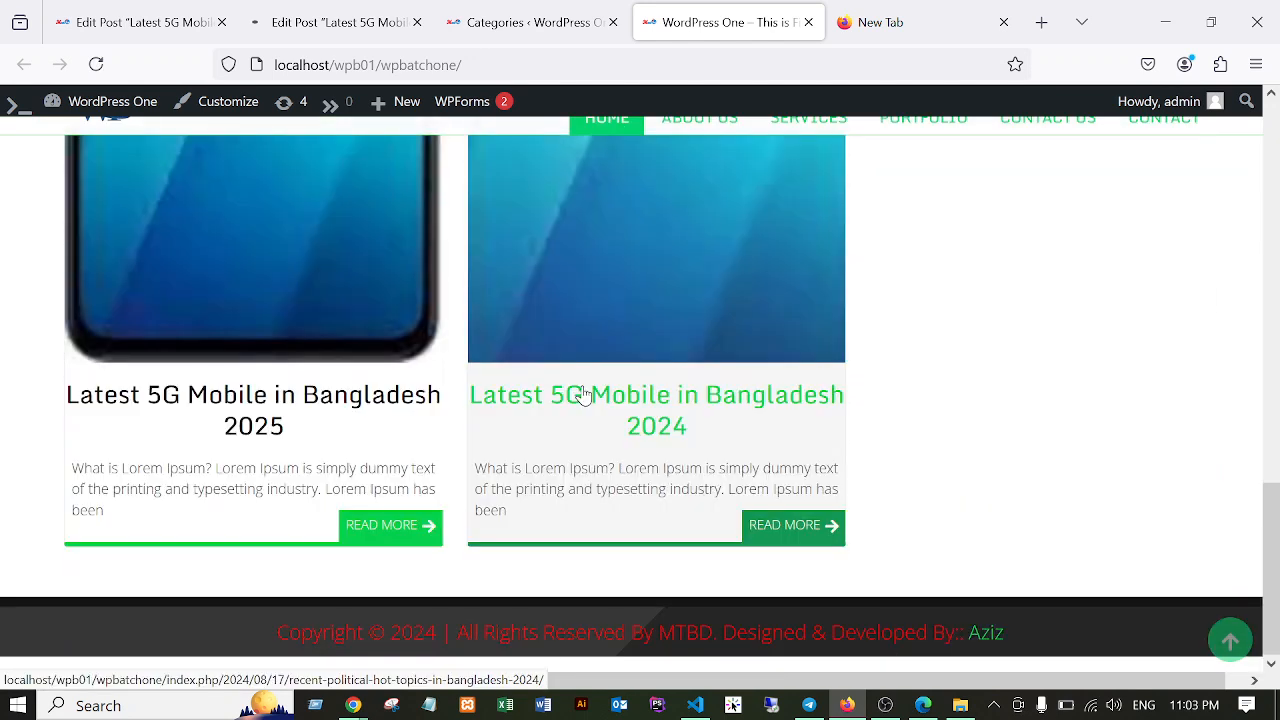
pyautogui.scroll(5, 790, 508)
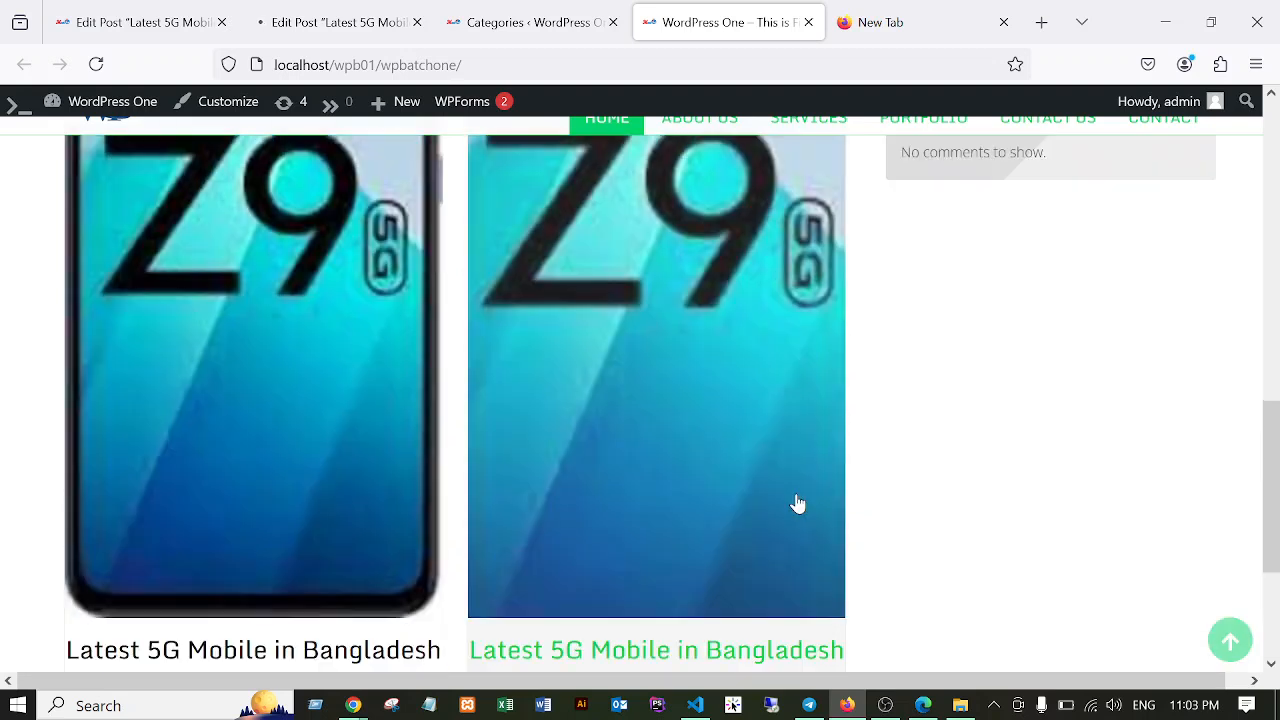
pyautogui.scroll(2, 420, 514)
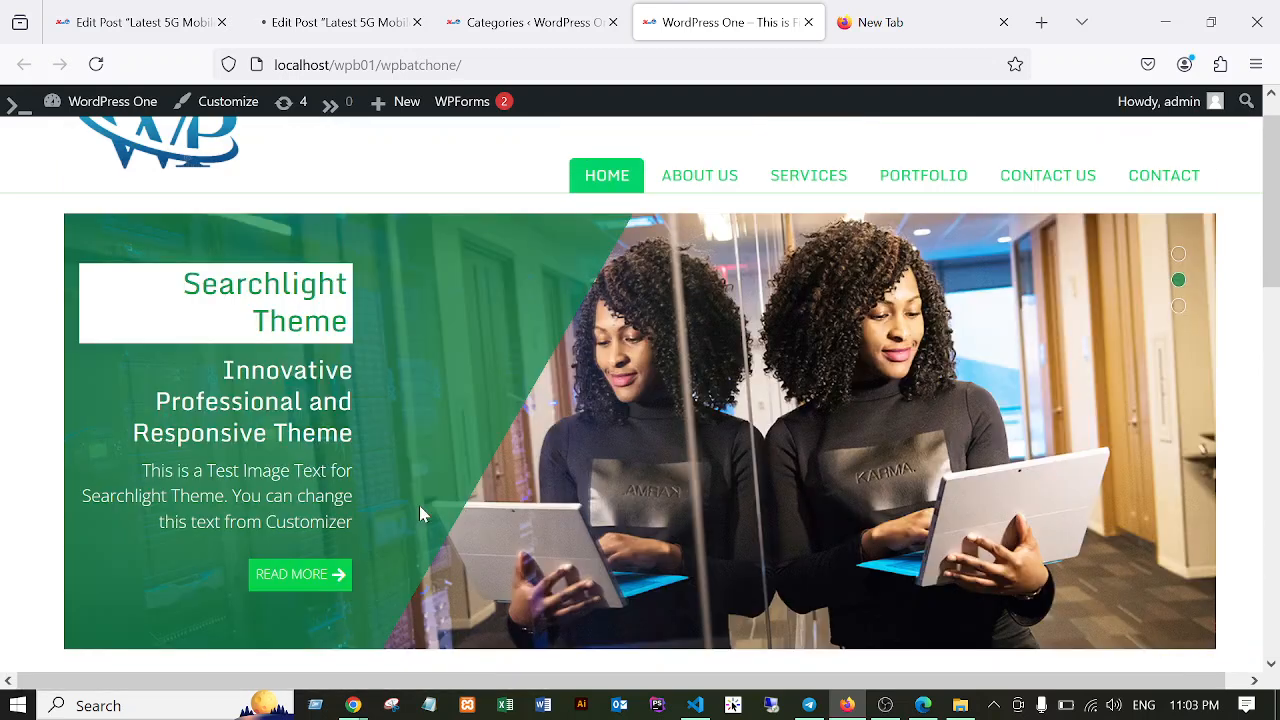
pyautogui.scroll(-5, 394, 543)
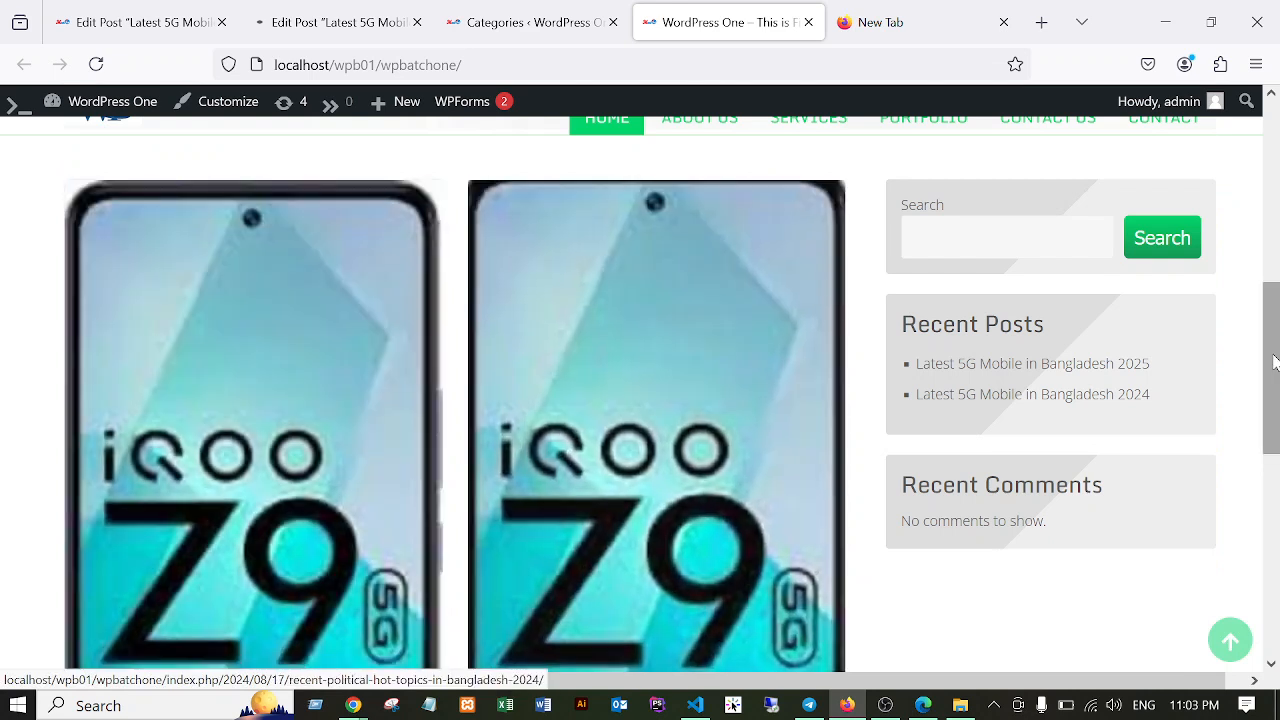
pyautogui.scroll(5, 1276, 435)
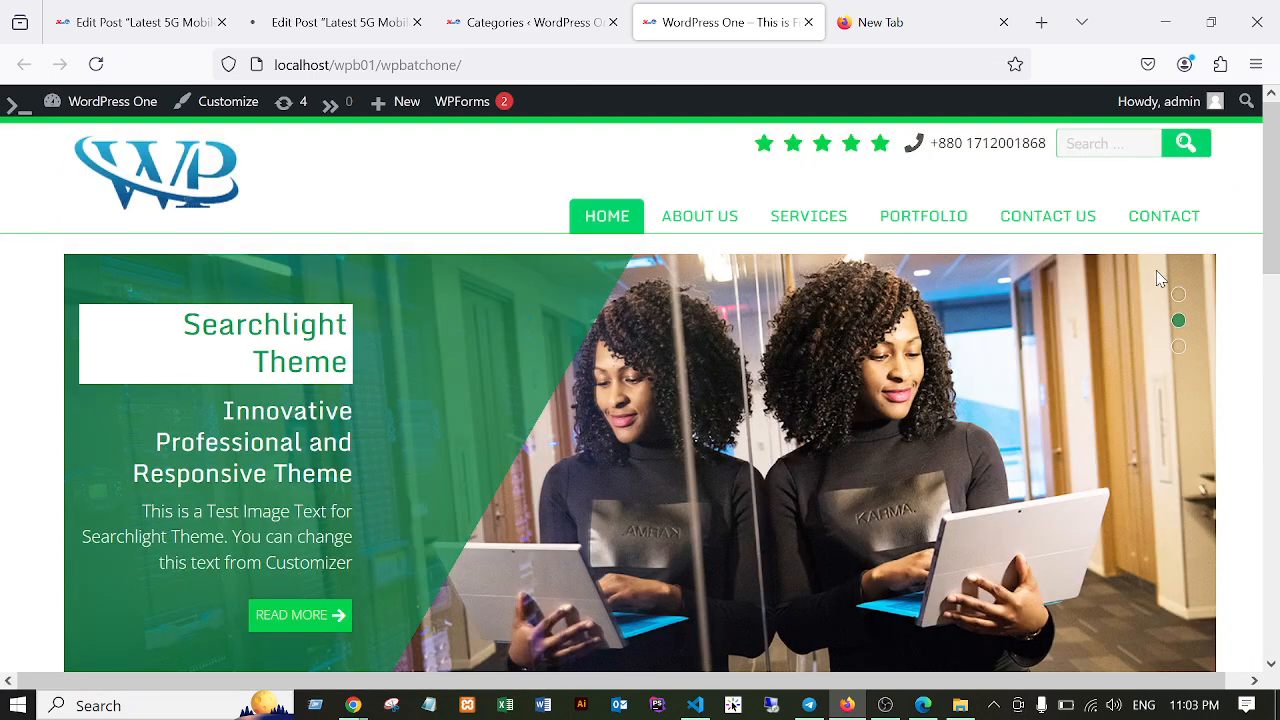
pyautogui.scroll(-7, 1157, 277)
pyautogui.scroll(4, 1157, 317)
pyautogui.scroll(4, 900, 370)
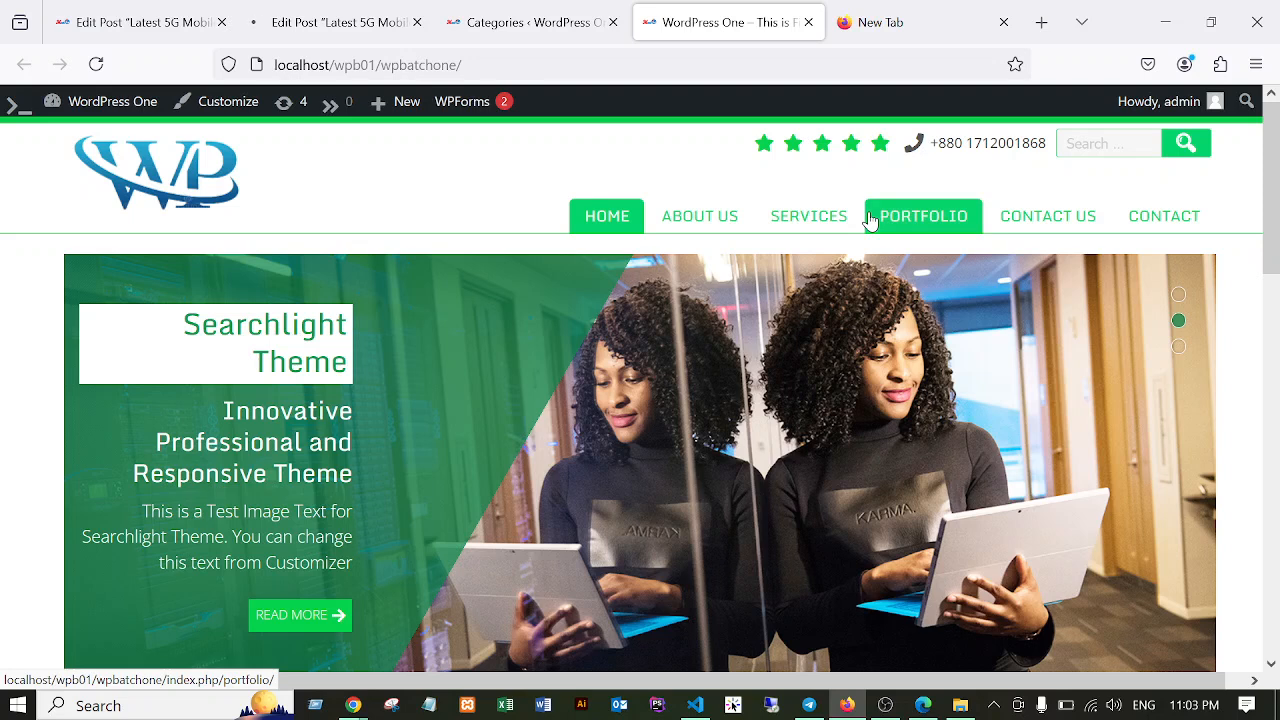
# Open the site's Menus management screen from the admin area and list all pages available for the Main Menu.
pyautogui.click(324, 28)
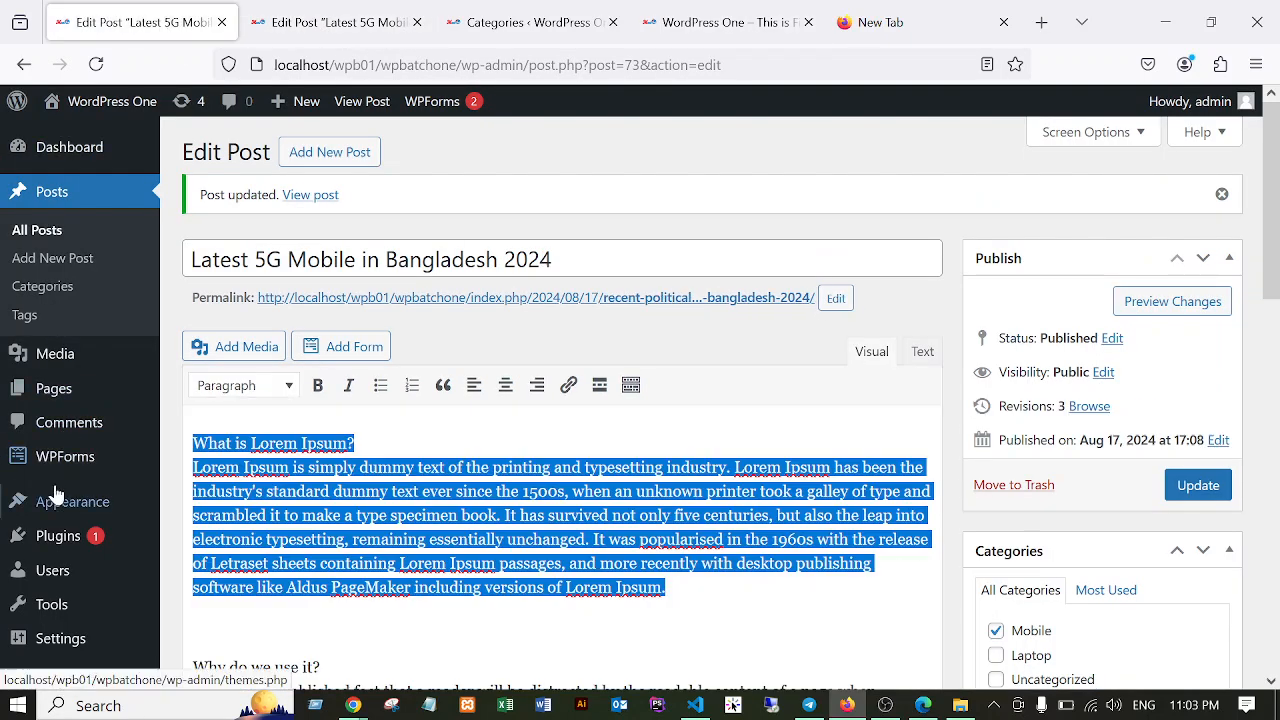
pyautogui.moveTo(59, 510)
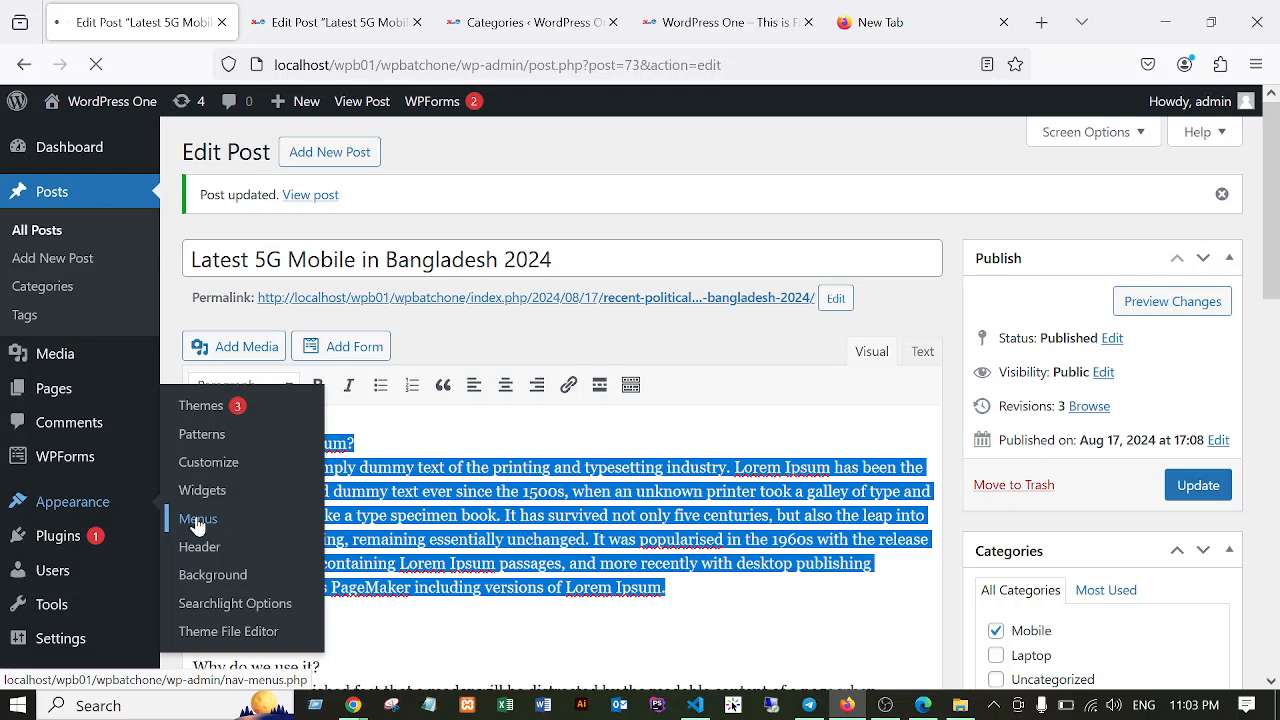
pyautogui.click(724, 20)
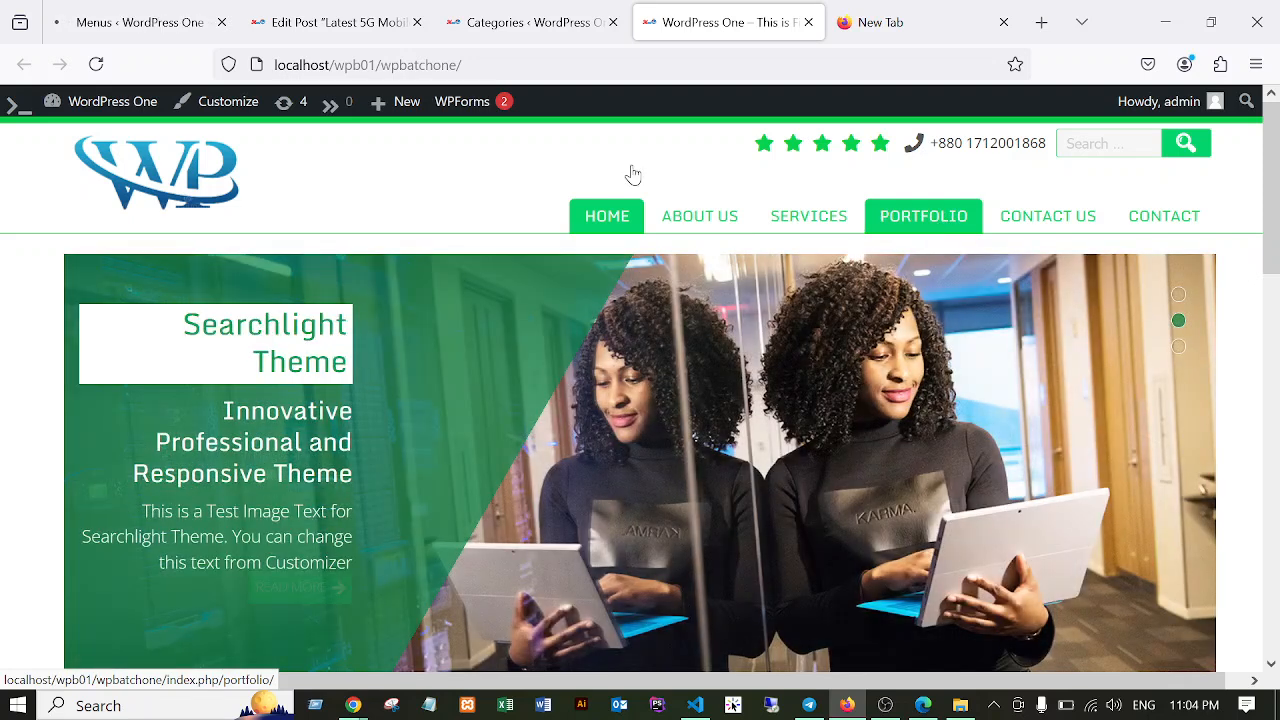
pyautogui.click(148, 24)
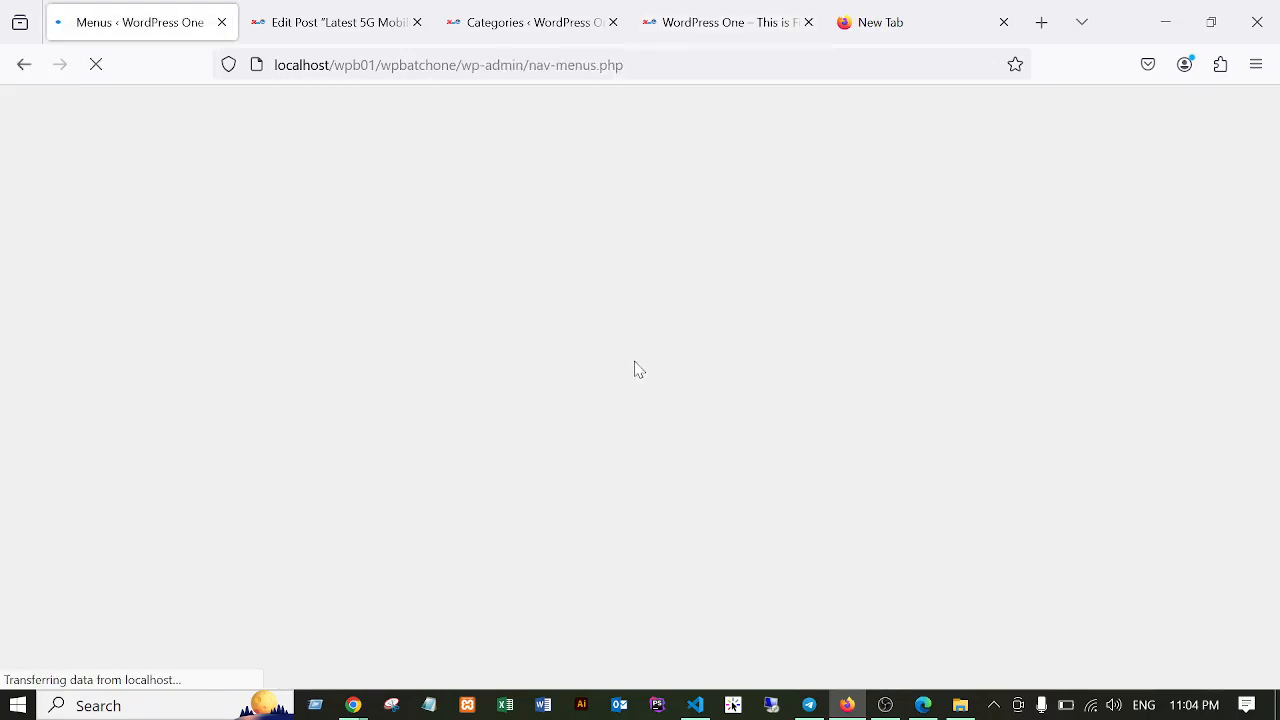
pyautogui.scroll(-2, 478, 428)
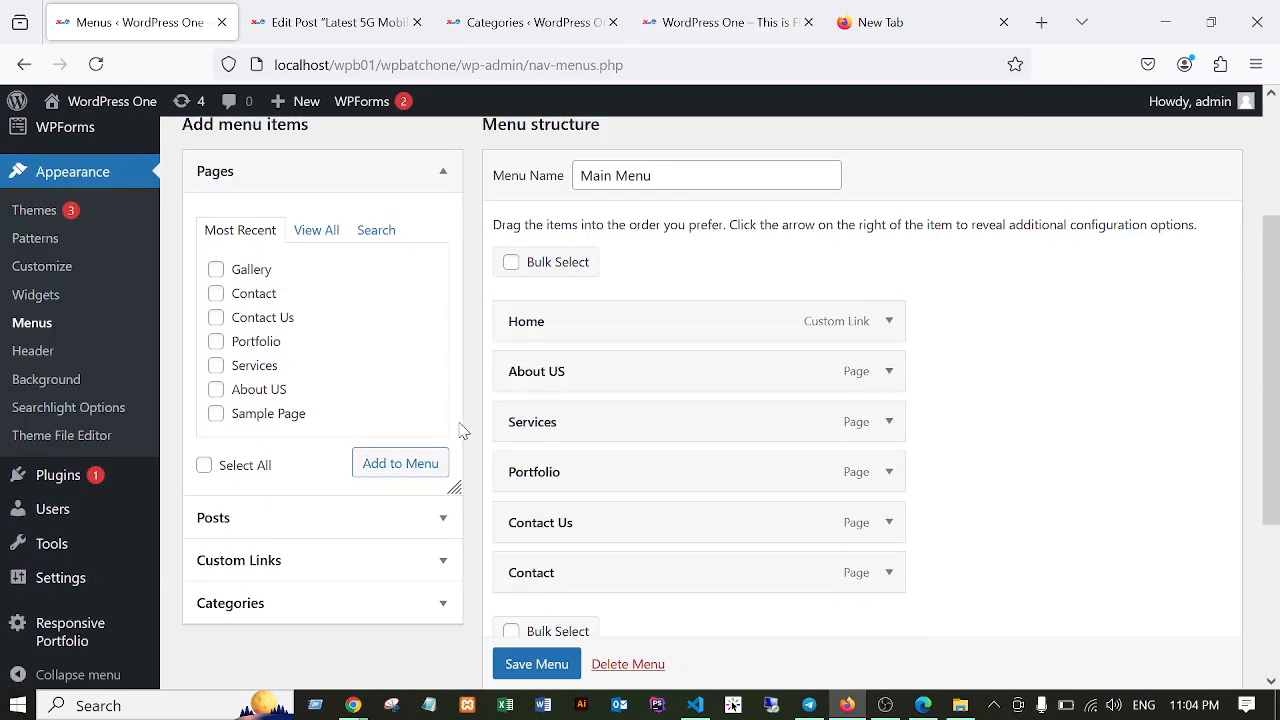
pyautogui.scroll(-1, 340, 464)
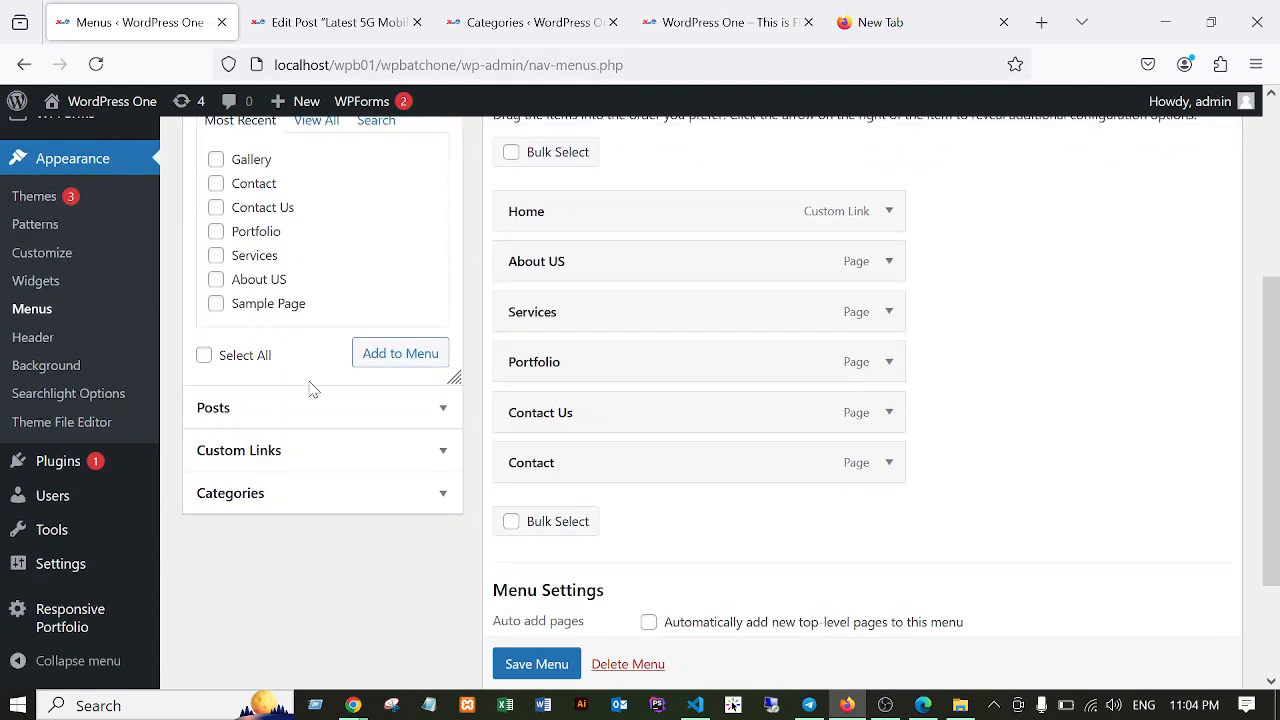
pyautogui.scroll(3, 312, 384)
pyautogui.click(316, 433)
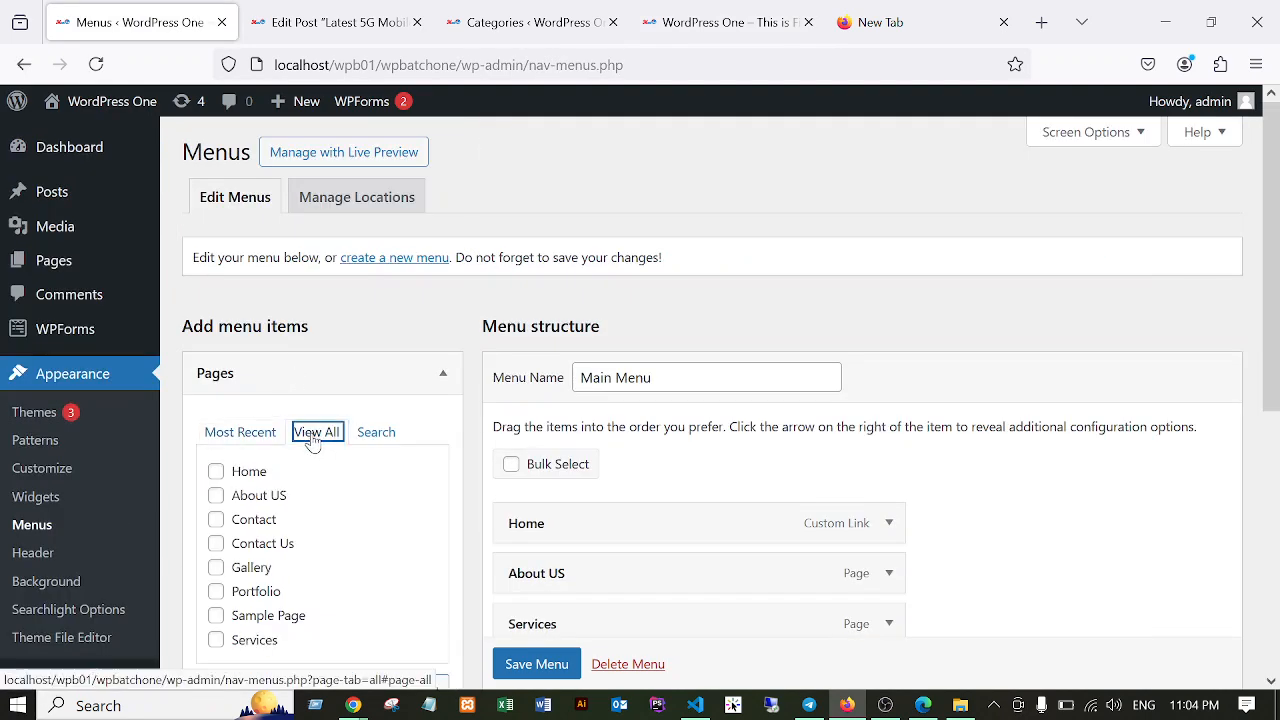
pyautogui.scroll(-2, 262, 420)
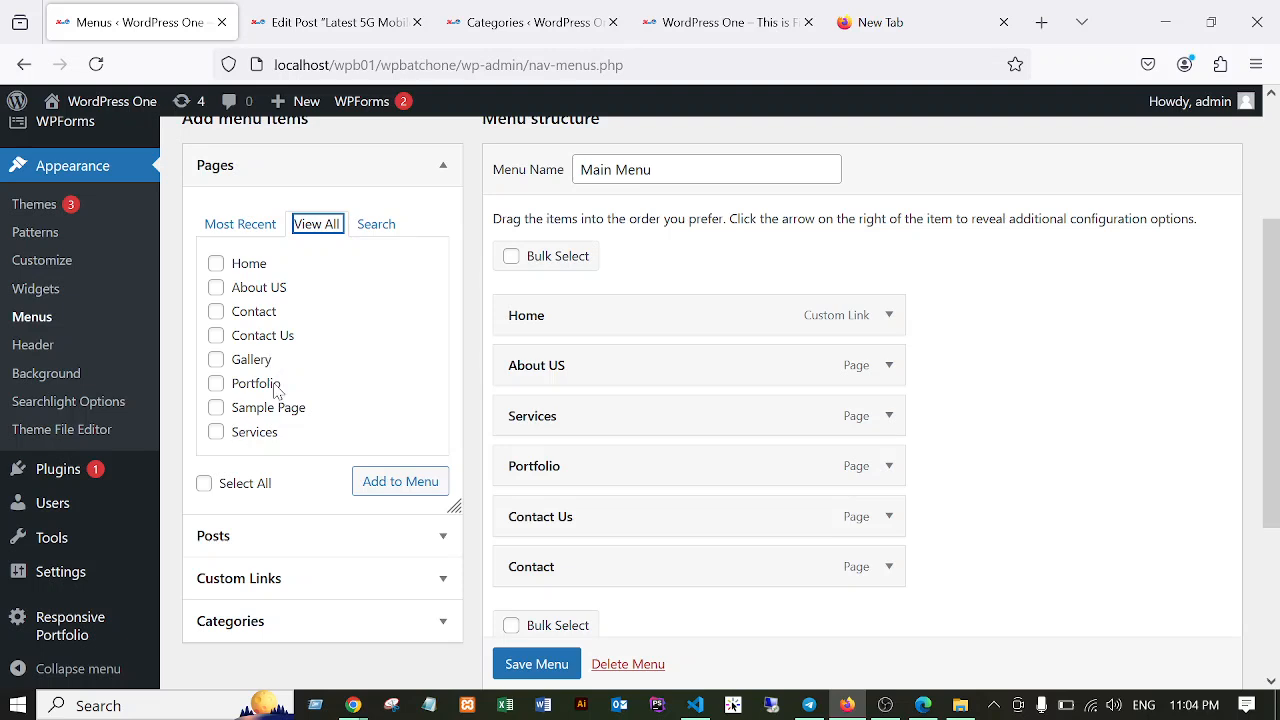
pyautogui.scroll(-1, 314, 356)
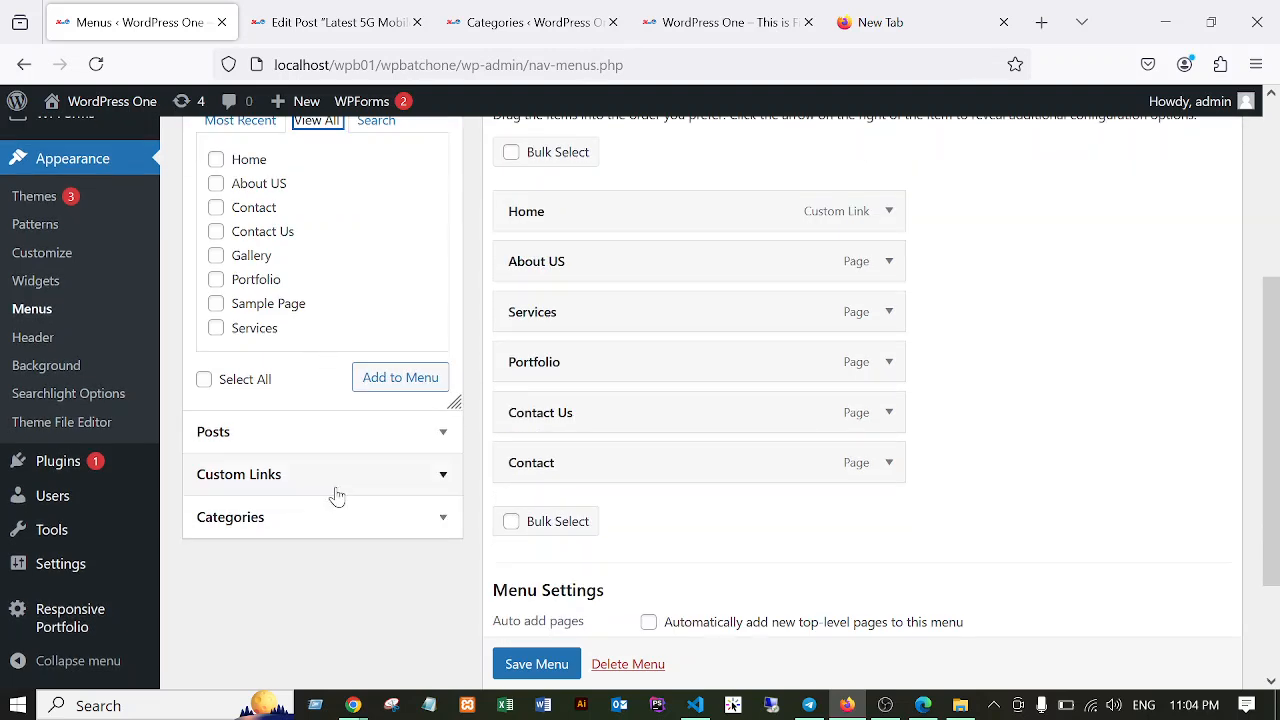
# List all categories available as menu items and select the Mobile category.
pyautogui.click(443, 522)
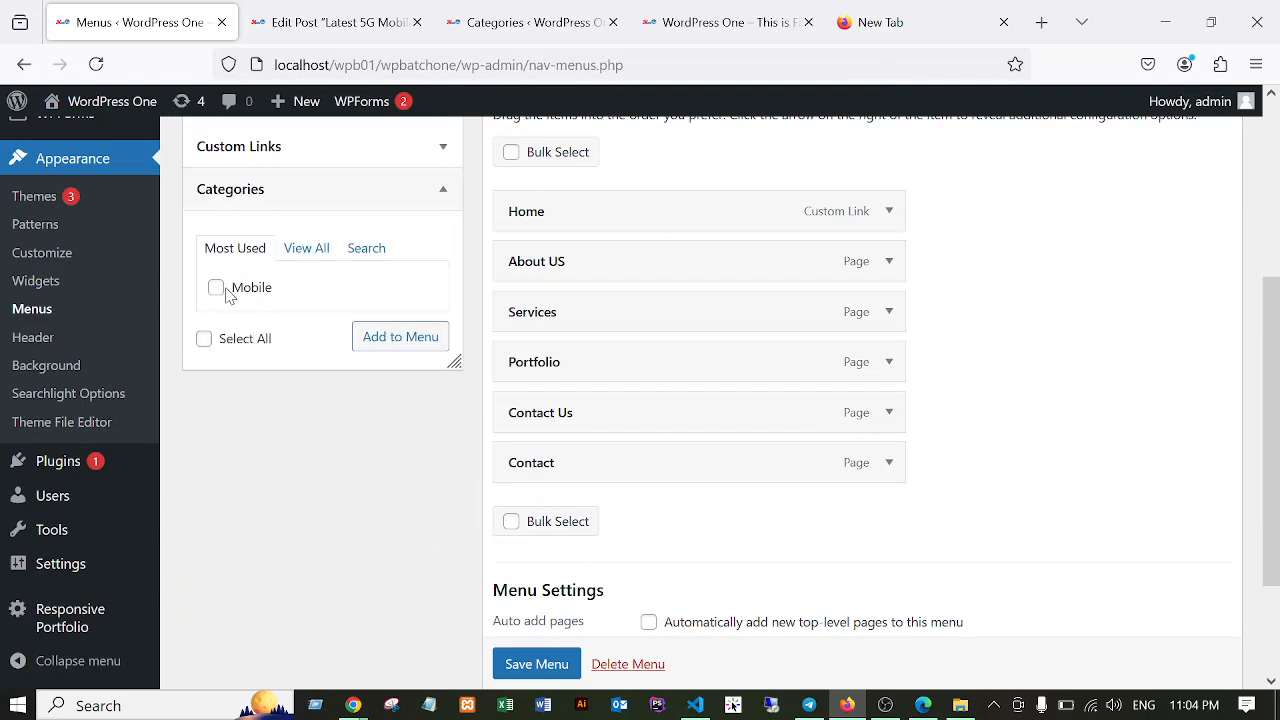
pyautogui.click(308, 252)
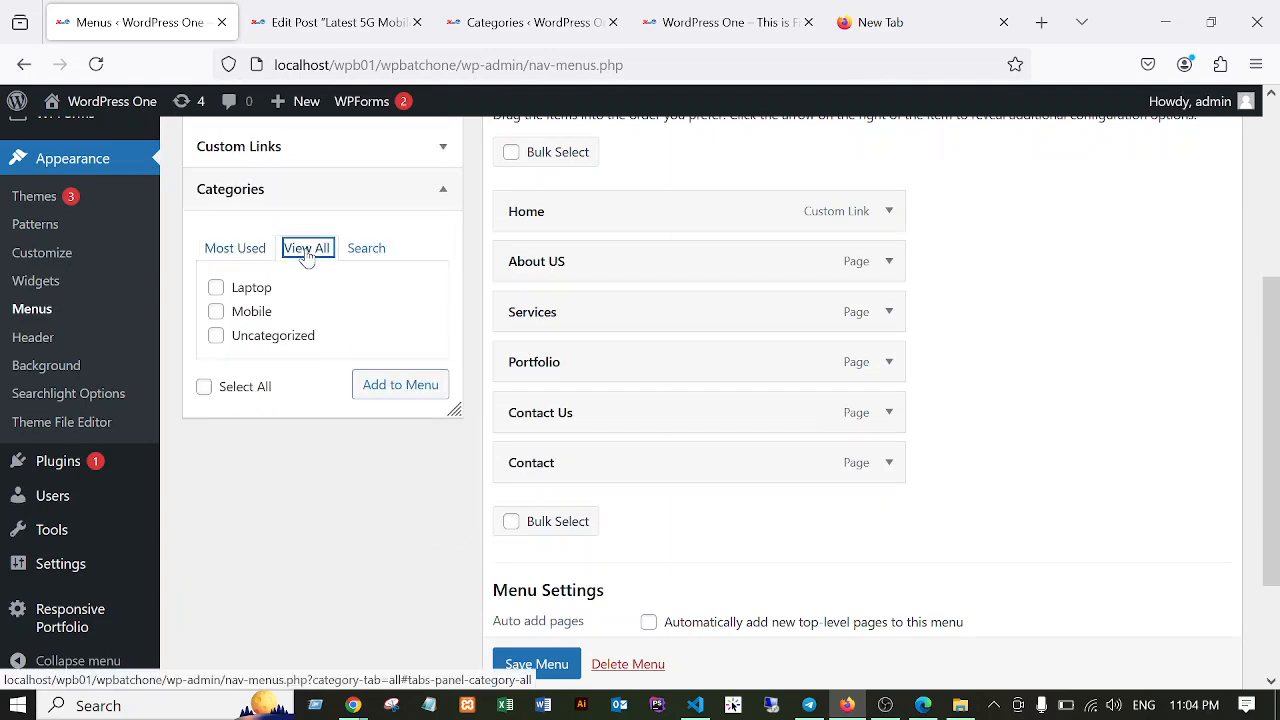
pyautogui.click(216, 311)
pyautogui.scroll(2, 307, 343)
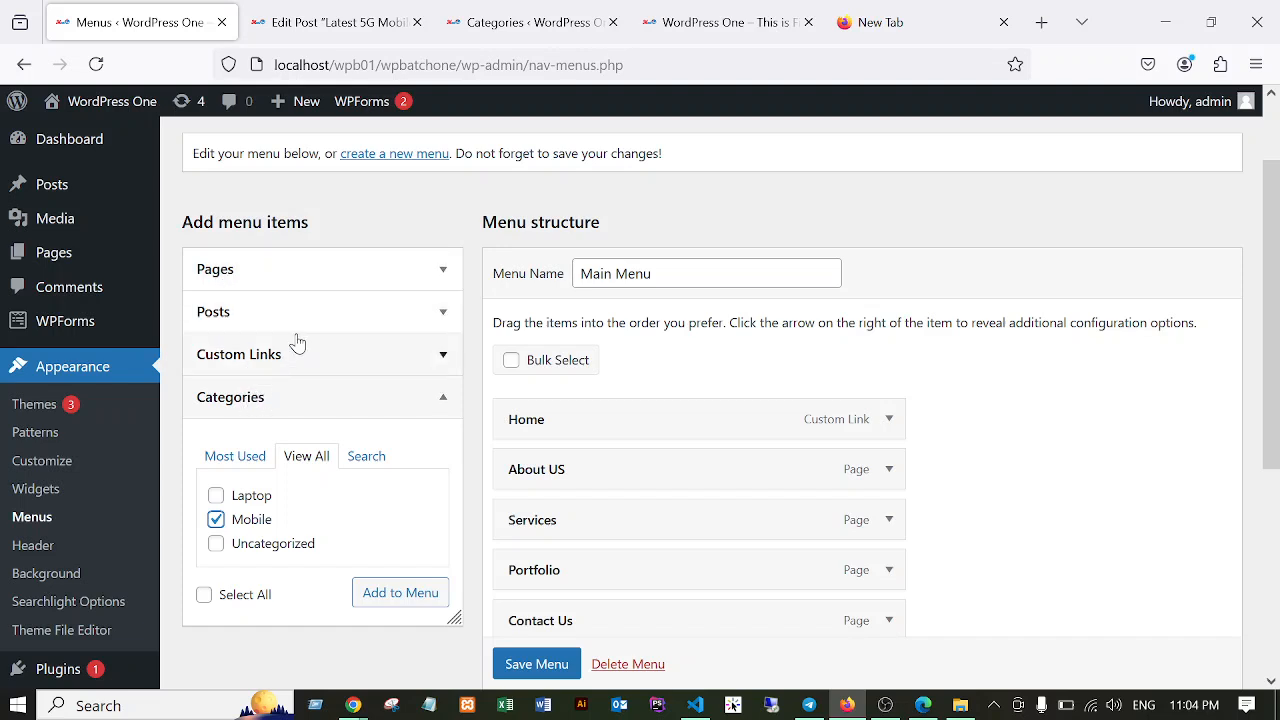
# Look at the posts available as menu items, and return to the full list of categories.
pyautogui.click(443, 315)
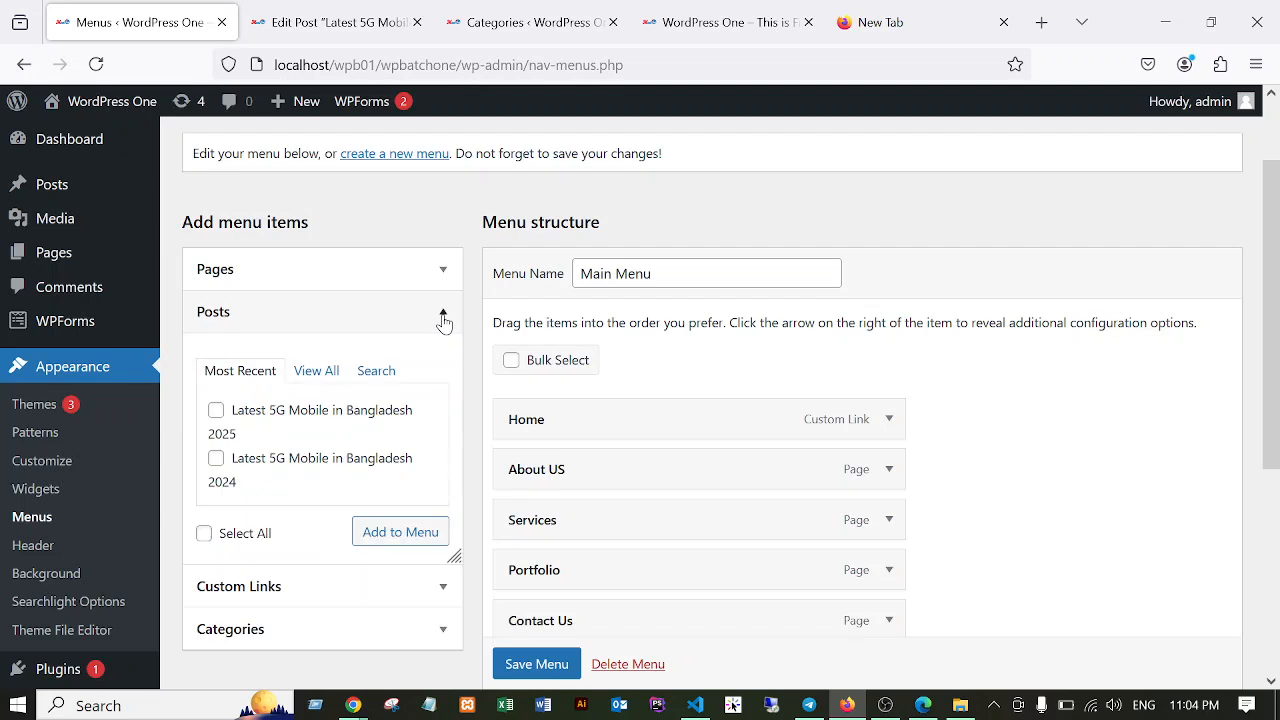
pyautogui.click(443, 318)
pyautogui.click(443, 318)
pyautogui.click(440, 316)
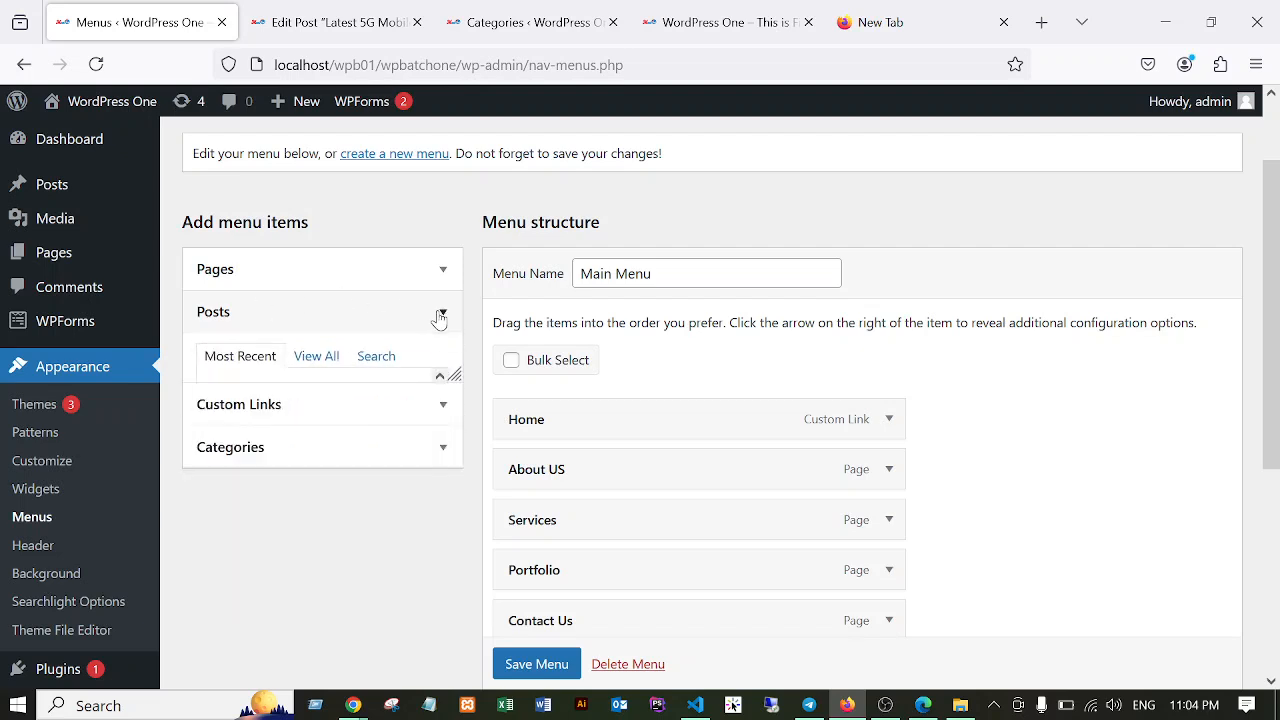
pyautogui.click(438, 404)
pyautogui.click(308, 459)
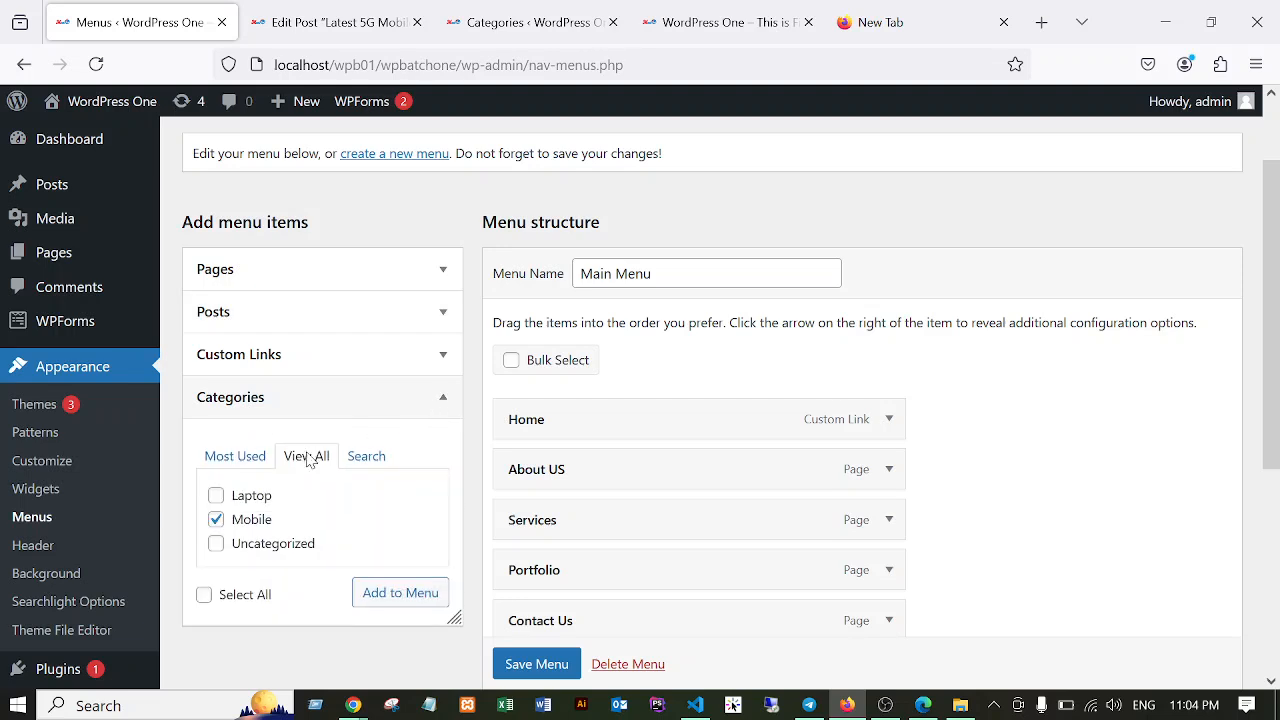
# Add the selected Mobile category to the Main Menu.
pyautogui.scroll(-2, 360, 480)
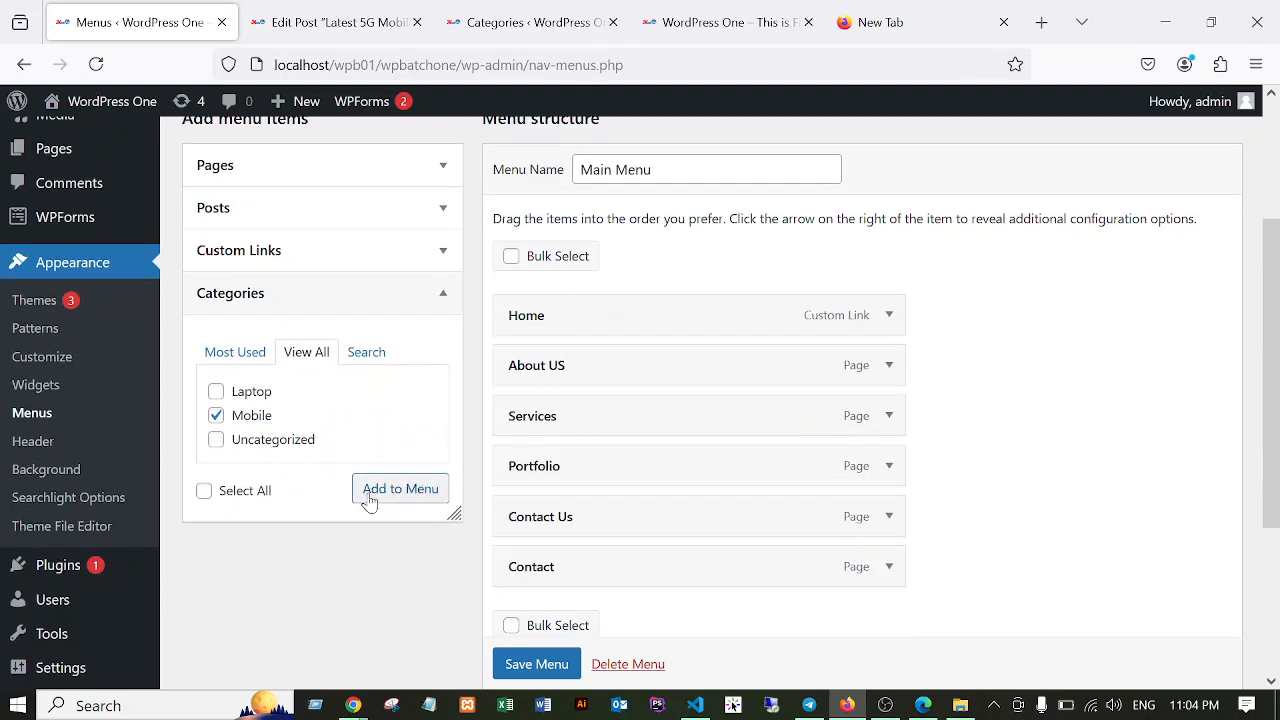
pyautogui.click(376, 494)
pyautogui.scroll(-2, 1094, 423)
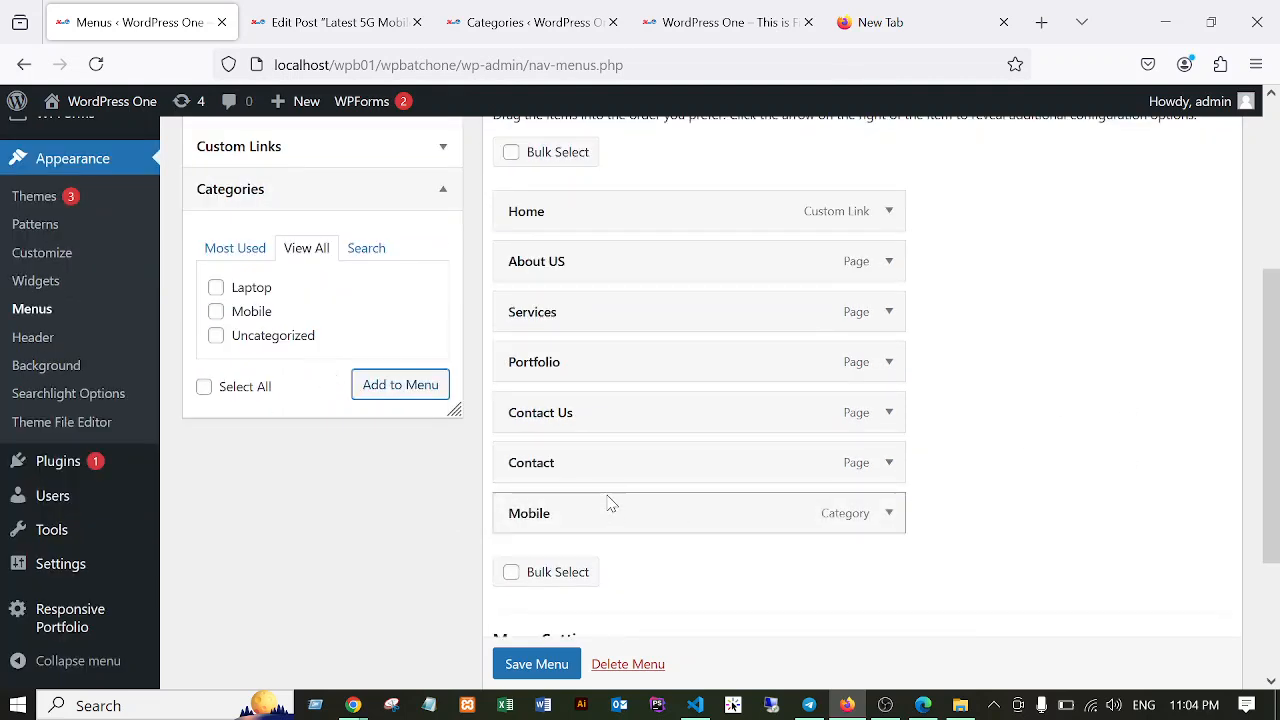
# Move the Mobile menu item between Portfolio and Contact Us, and save the Main Menu.
pyautogui.moveTo(612, 503); pyautogui.dragTo(609, 423)
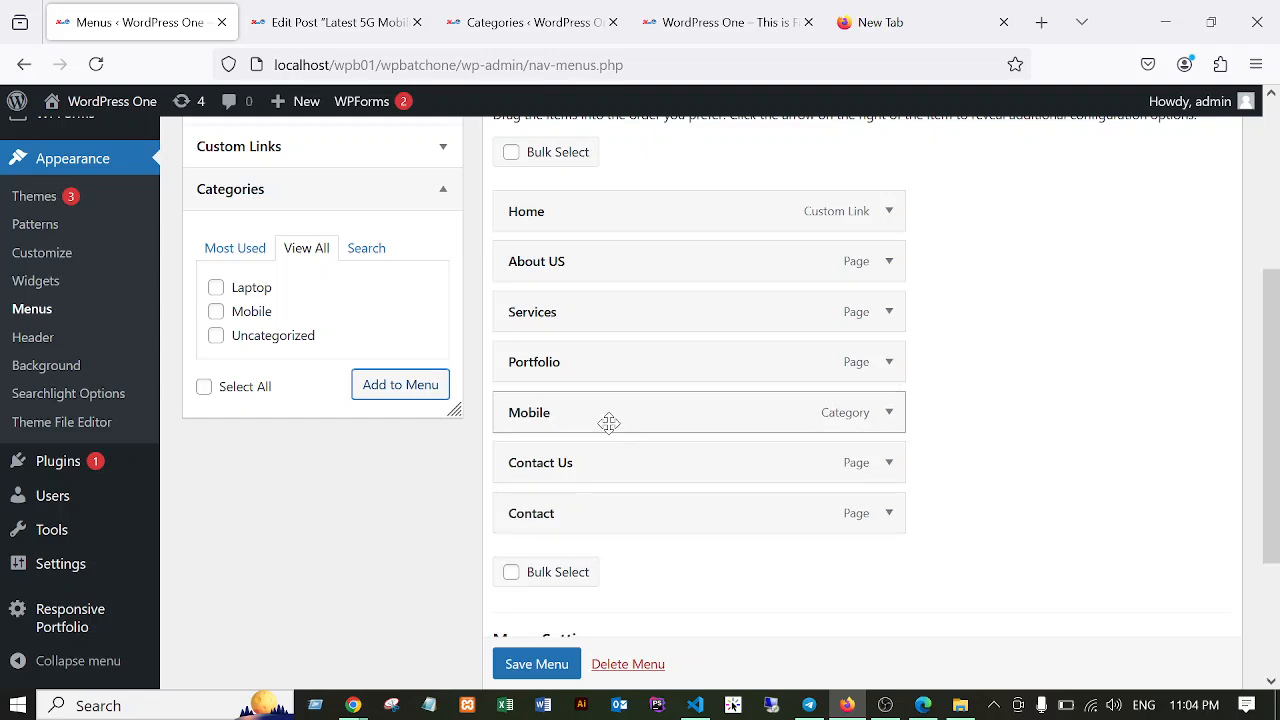
pyautogui.scroll(-2, 948, 514)
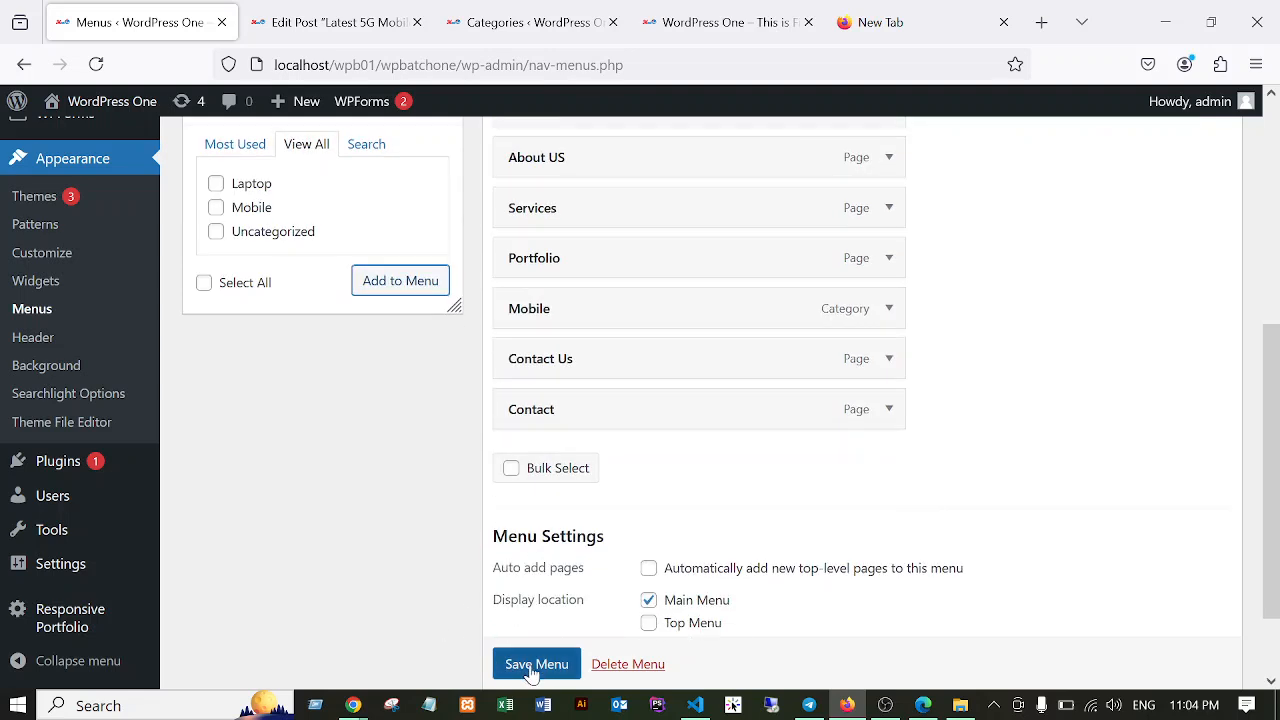
pyautogui.scroll(-1, 516, 666)
pyautogui.click(529, 620)
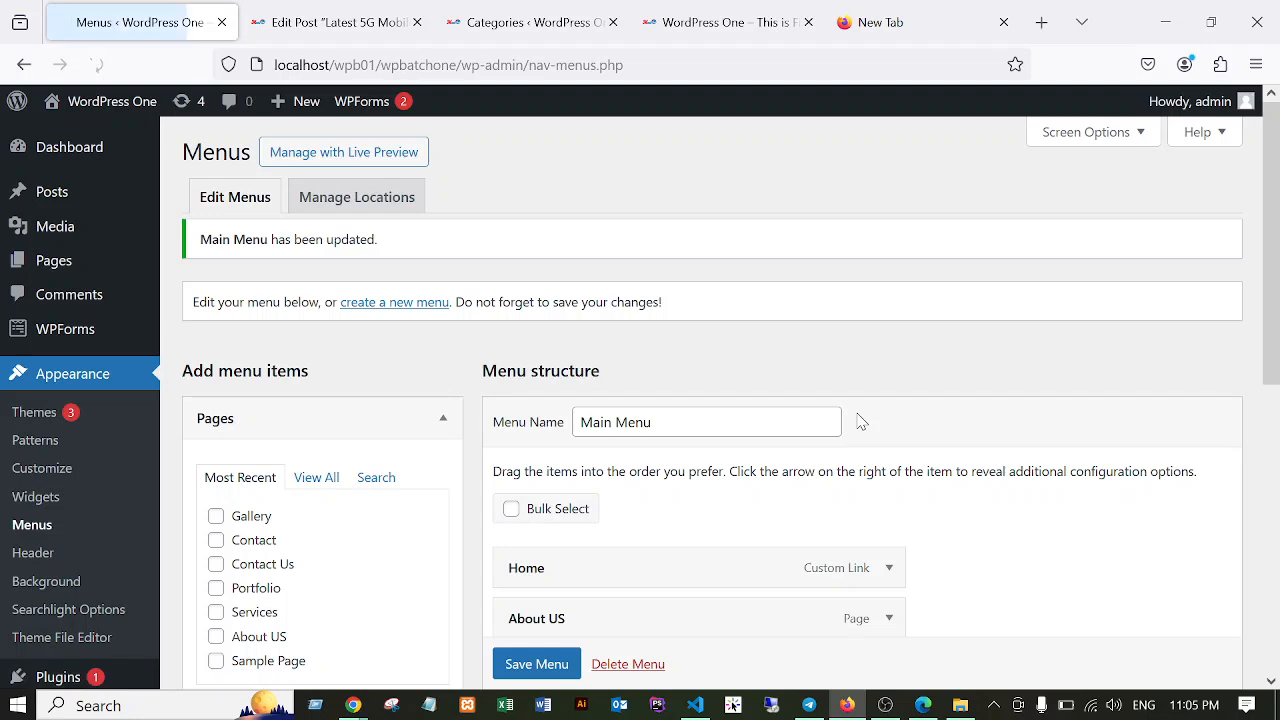
# Reload the site's home page, open Mobile from its navigation and examine the posts on the category page.
pyautogui.click(737, 10)
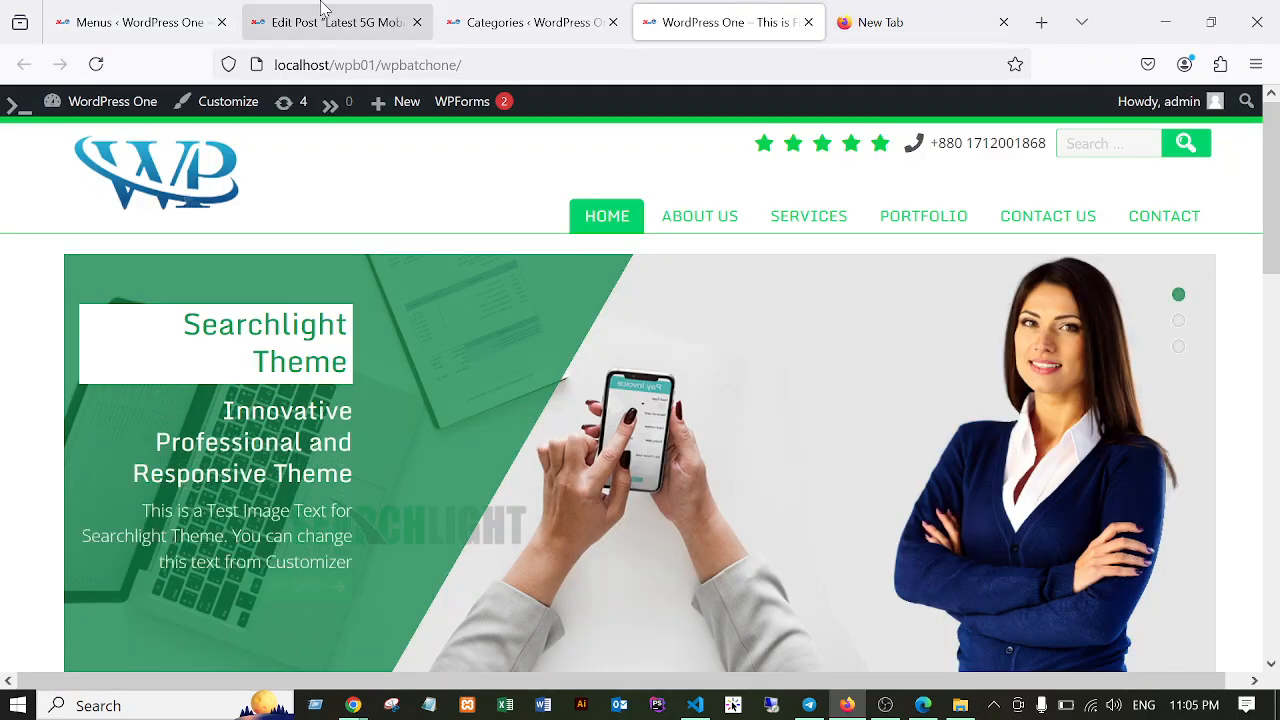
pyautogui.click(97, 65)
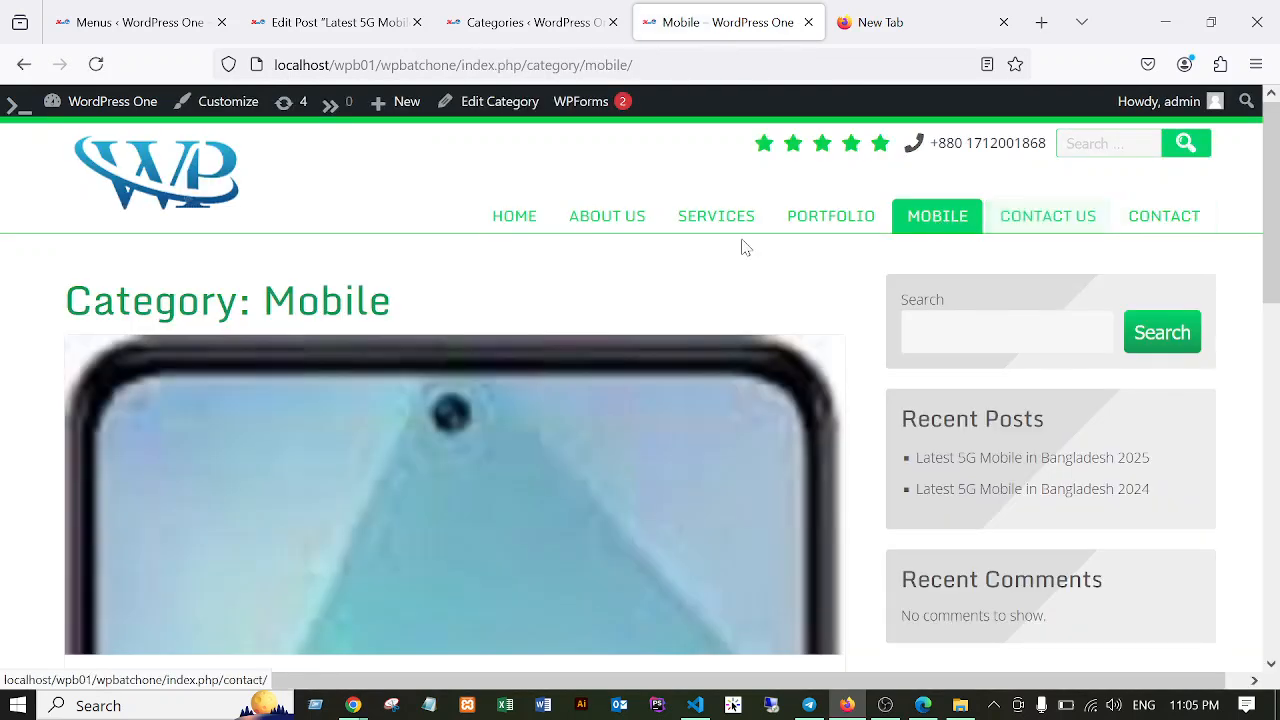
pyautogui.scroll(-5, 480, 289)
pyautogui.scroll(4, 508, 277)
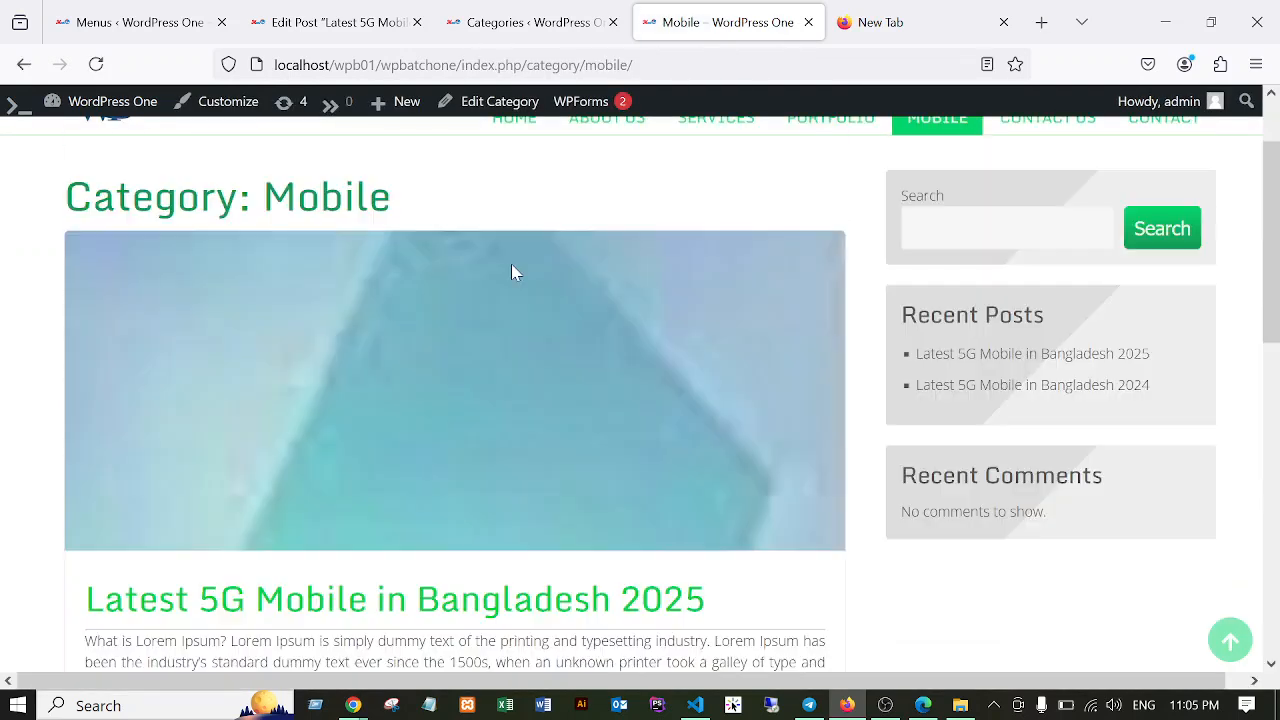
pyautogui.scroll(-2, 514, 271)
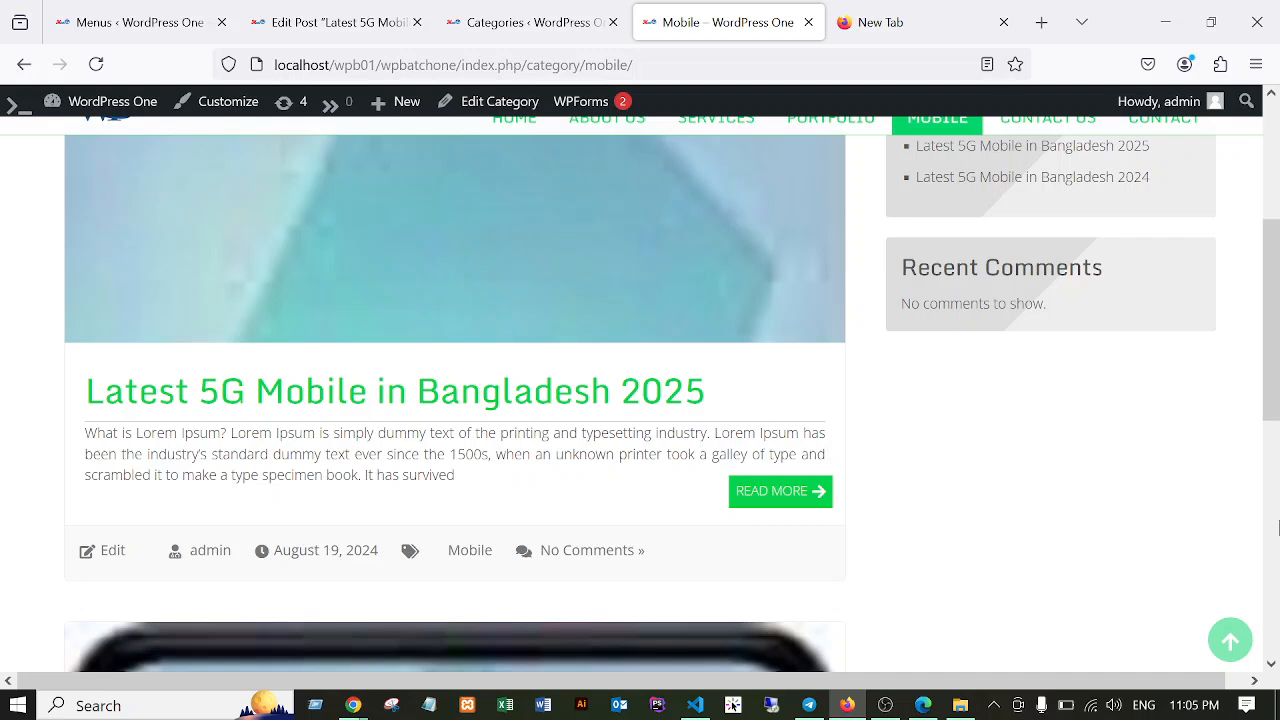
pyautogui.scroll(-2, 1266, 366)
pyautogui.scroll(-4, 1200, 375)
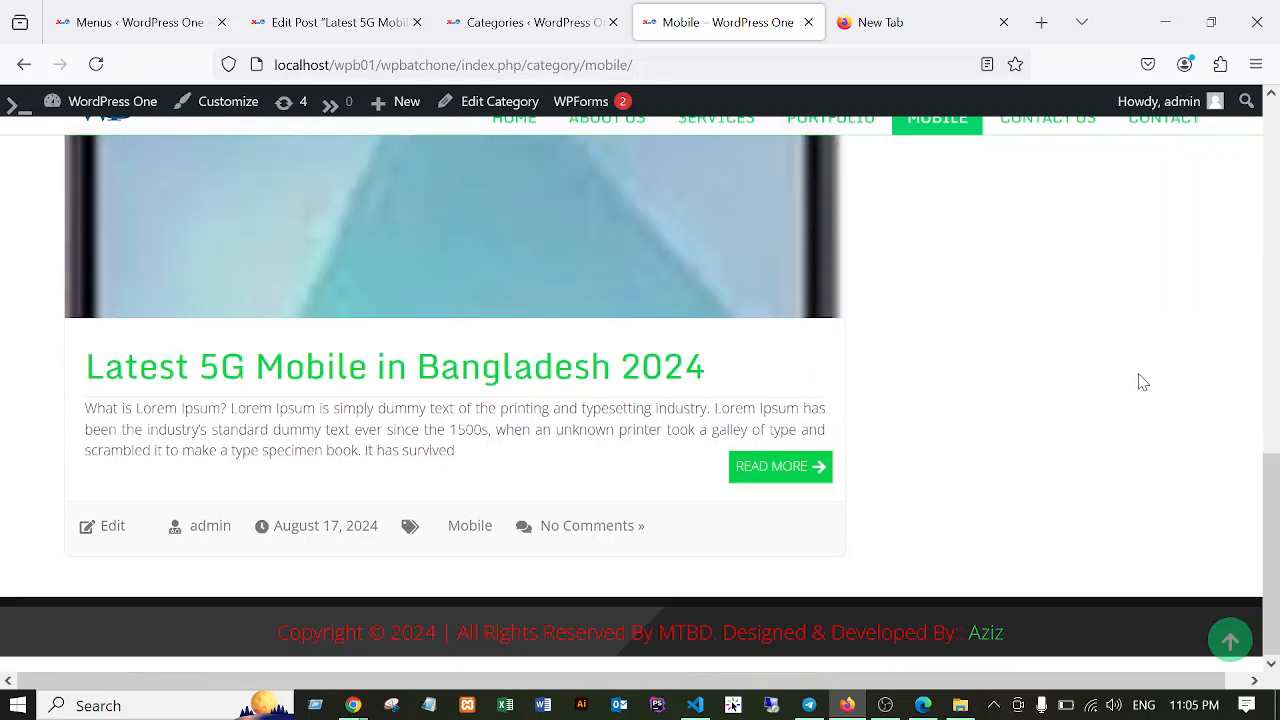
pyautogui.scroll(6, 560, 545)
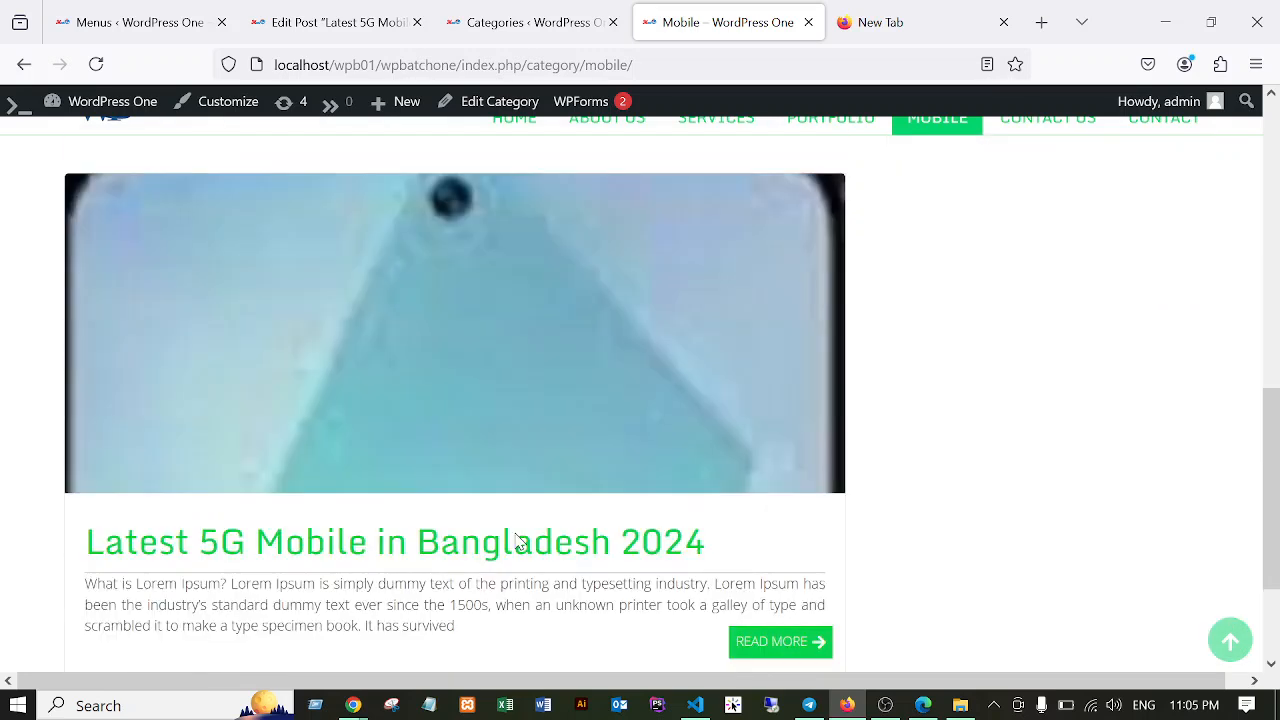
pyautogui.scroll(5, 634, 525)
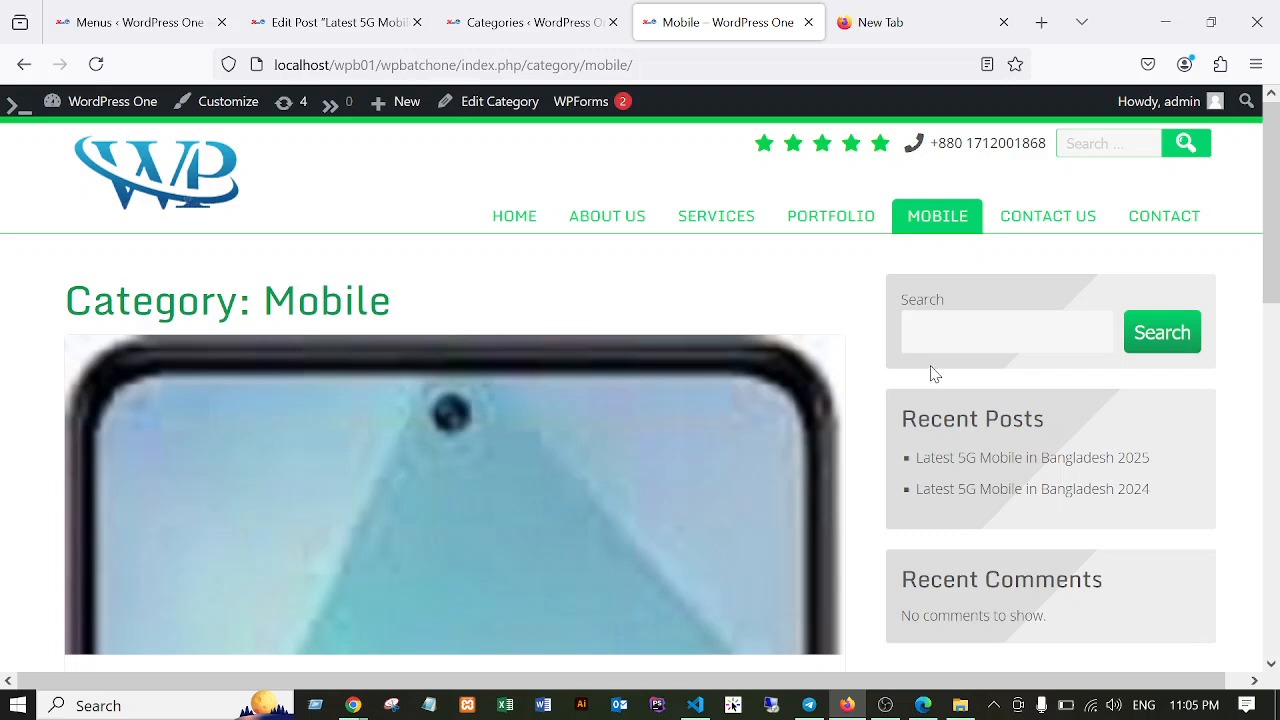
pyautogui.click(925, 216)
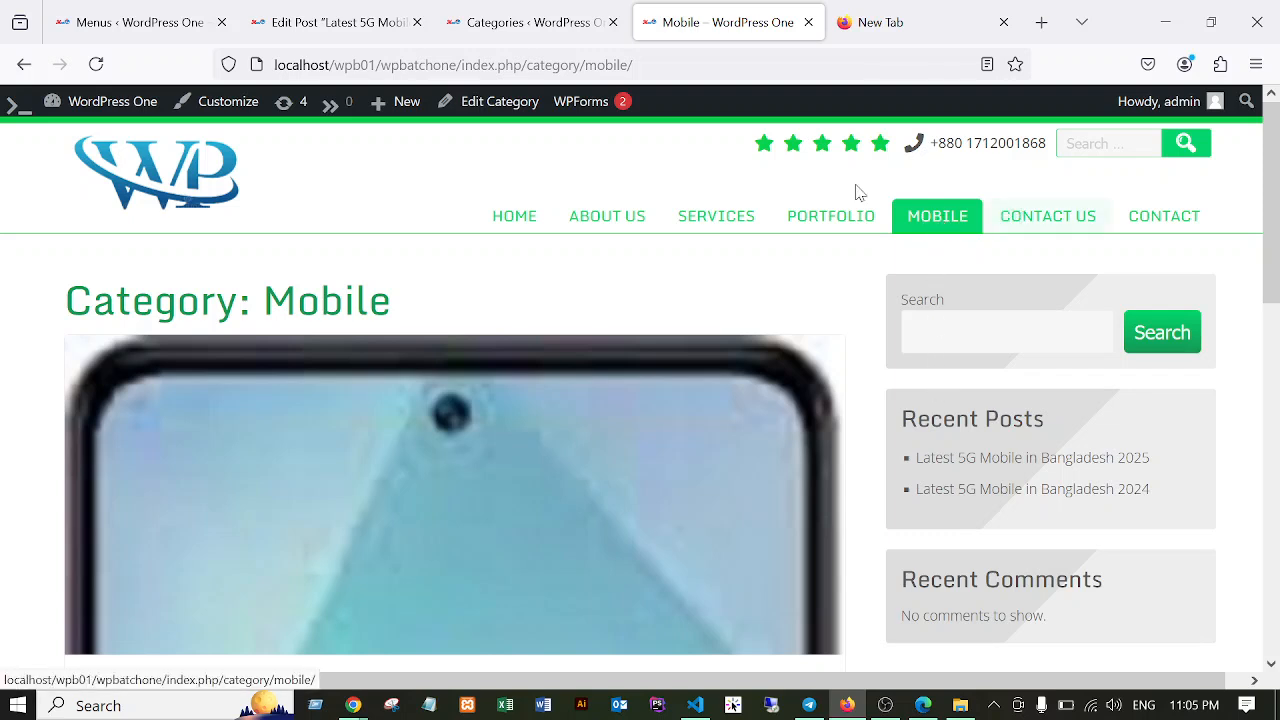
pyautogui.click(920, 216)
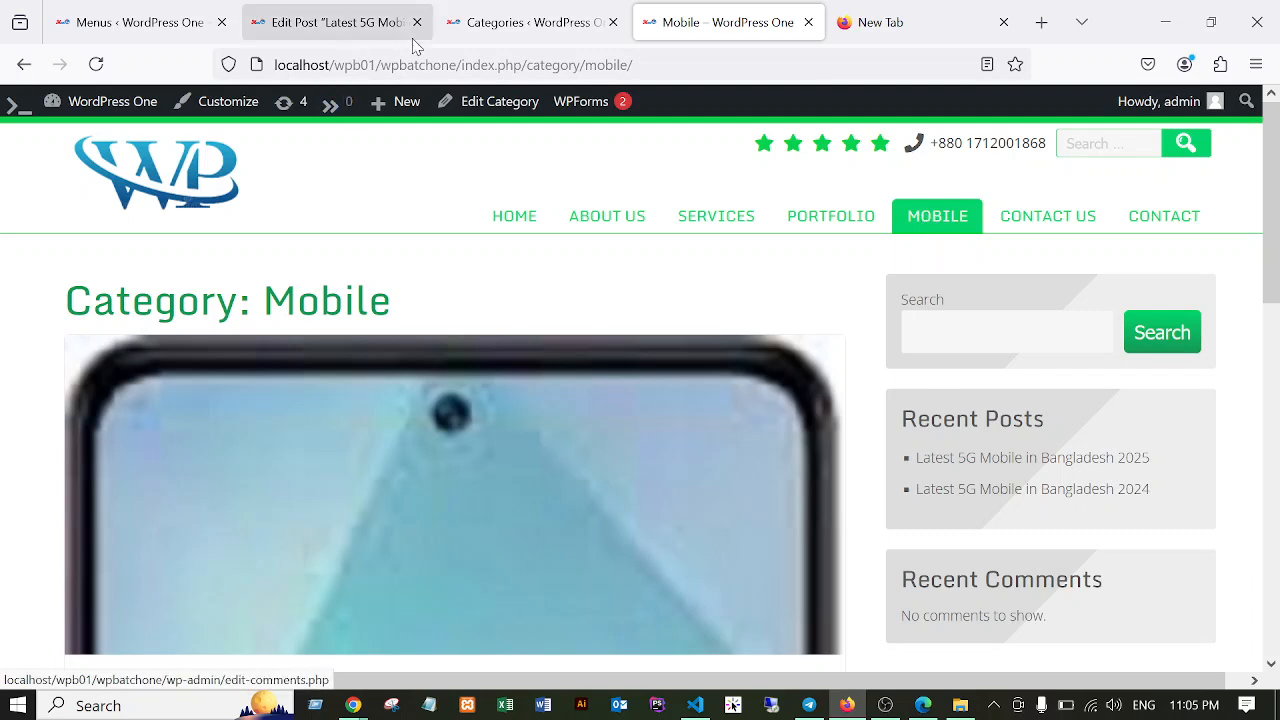
# Add a custom link with URL # and link text Electronics to the Main Menu.
pyautogui.click(506, 22)
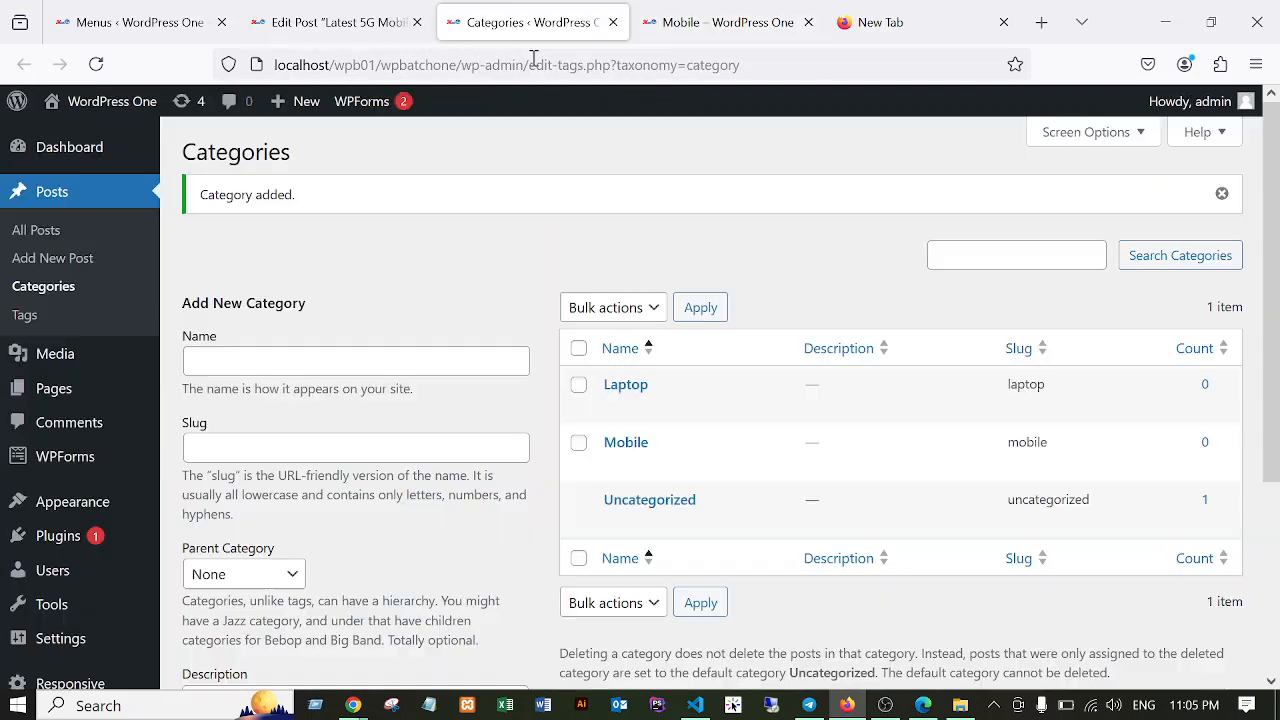
pyautogui.click(313, 14)
pyautogui.click(104, 16)
pyautogui.scroll(-3, 358, 440)
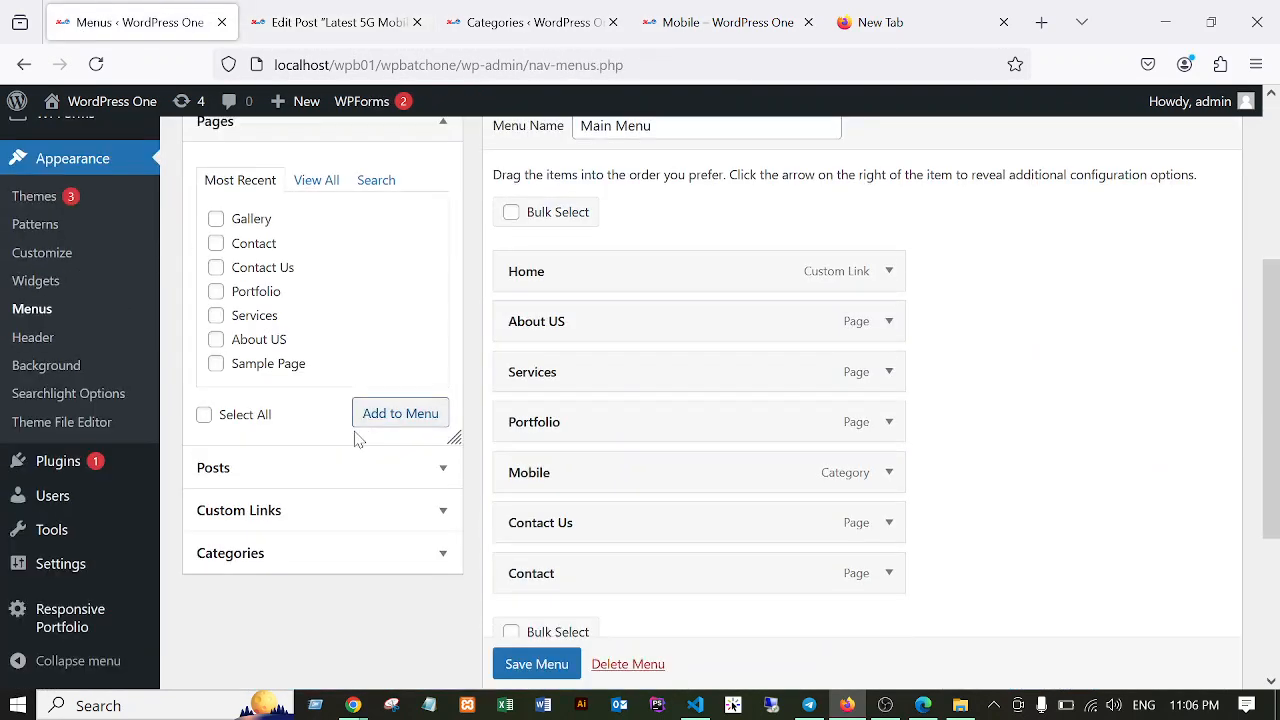
pyautogui.click(268, 518)
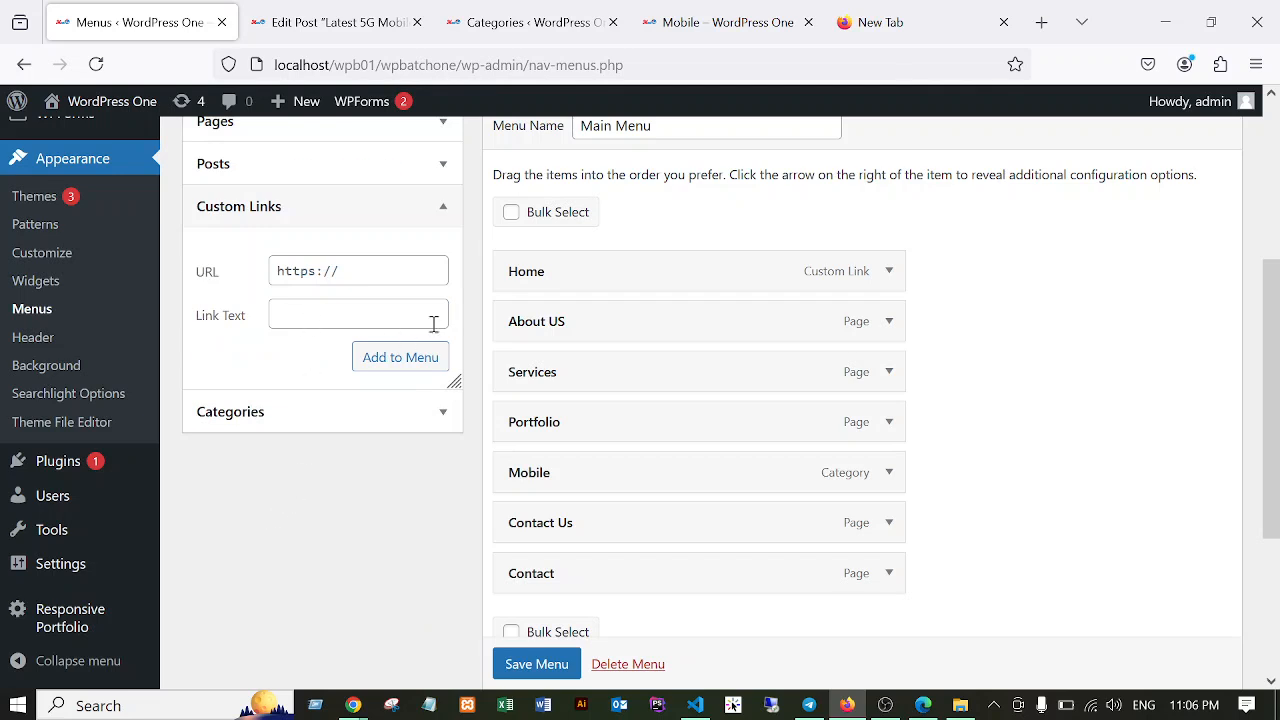
pyautogui.scroll(1, 482, 322)
pyautogui.click(305, 374)
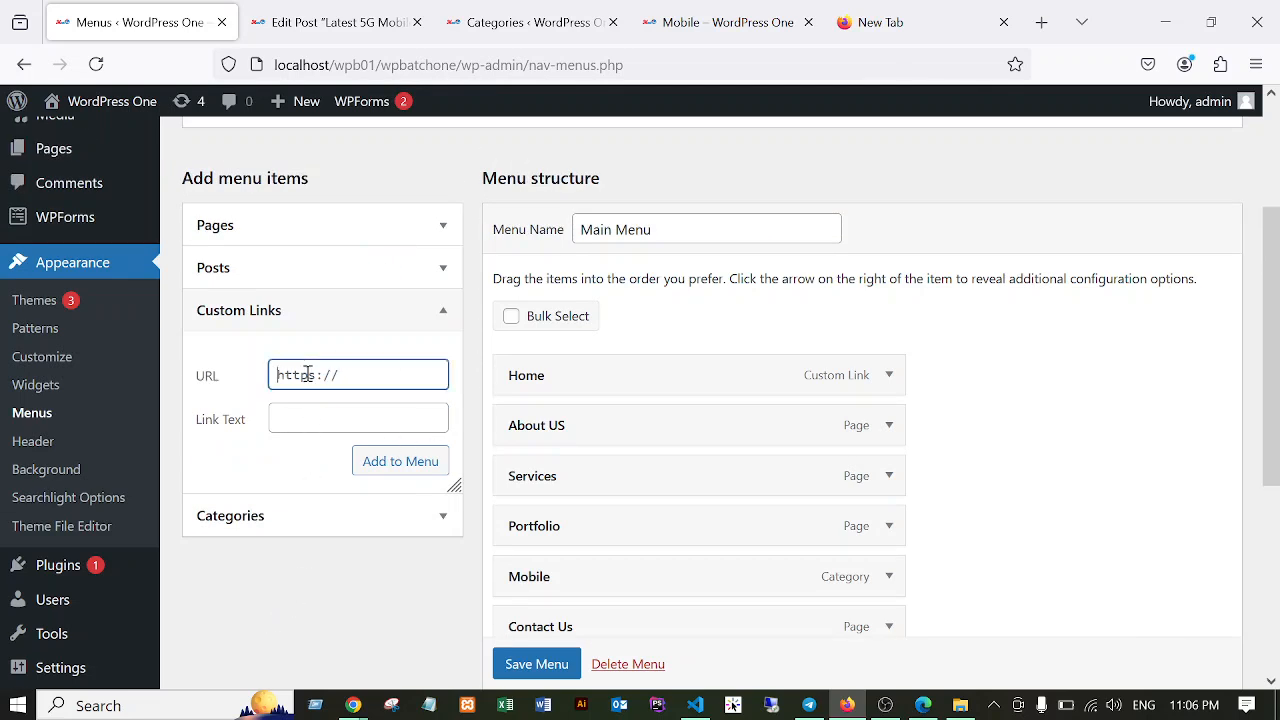
pyautogui.write('#')
pyautogui.click(288, 411)
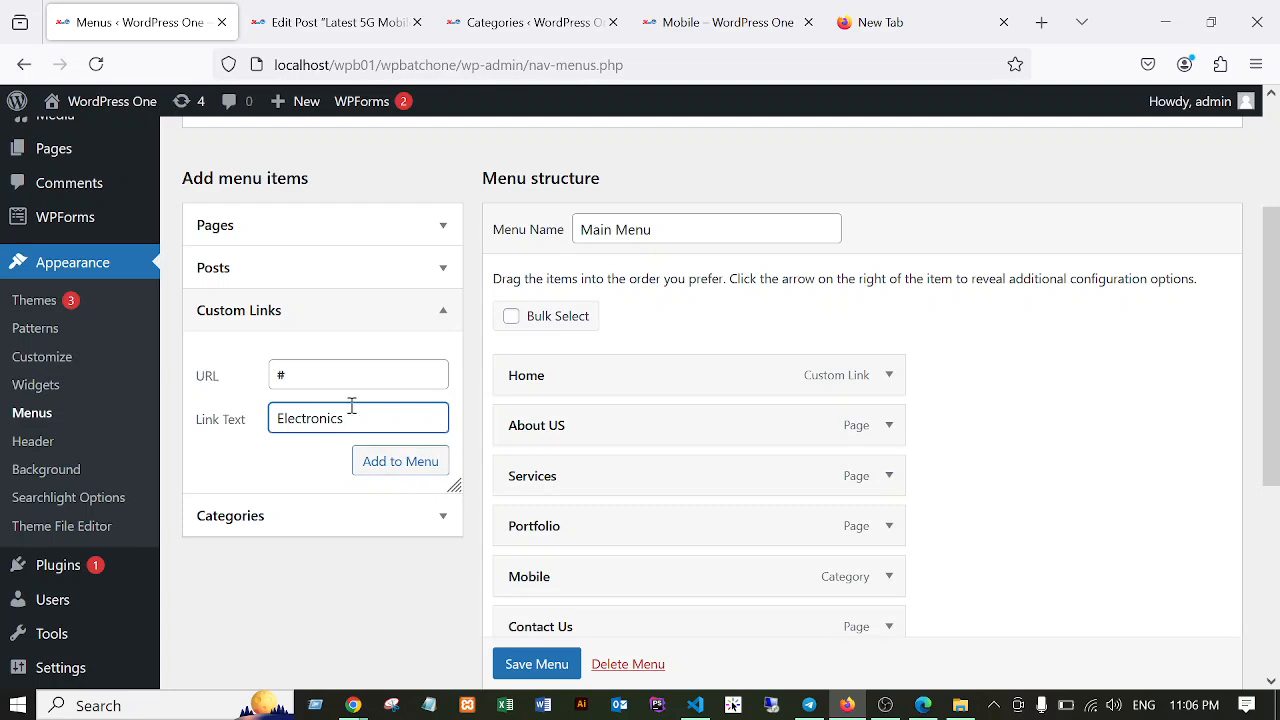
pyautogui.click(386, 466)
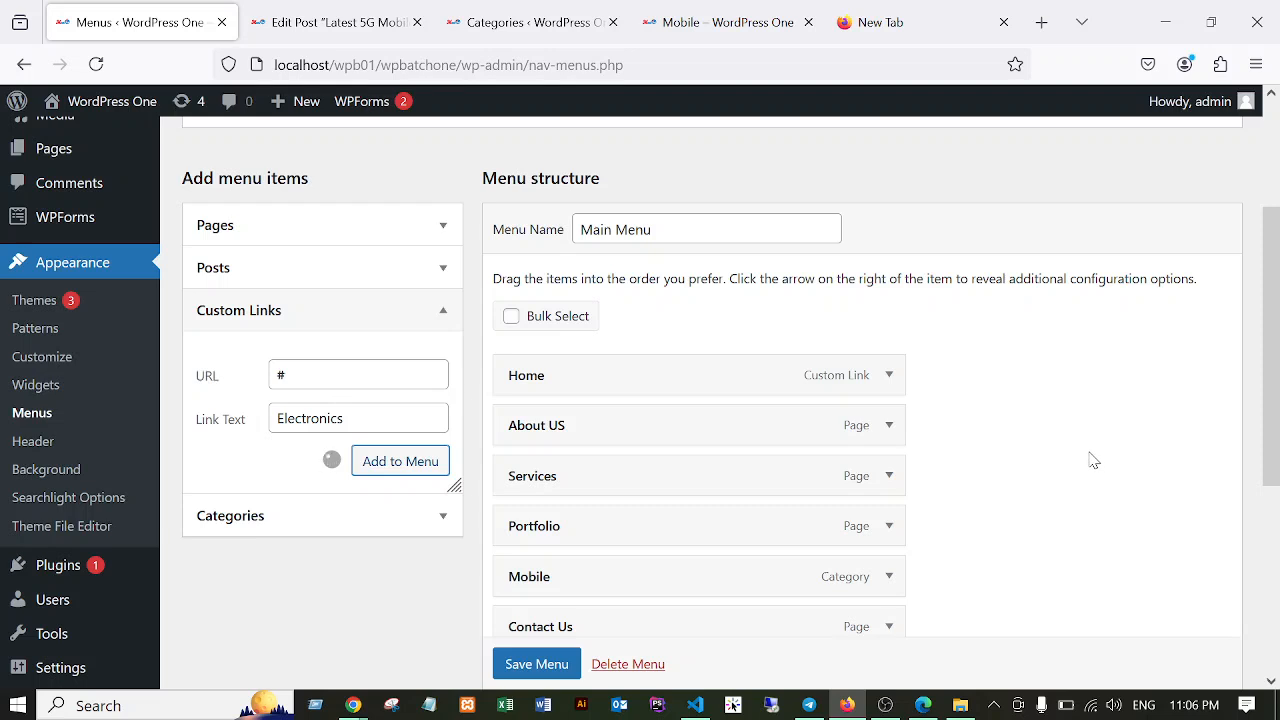
# Move the Electronics menu item between Portfolio and Mobile, and nest Mobile under it as a sub item.
pyautogui.scroll(-2, 1094, 460)
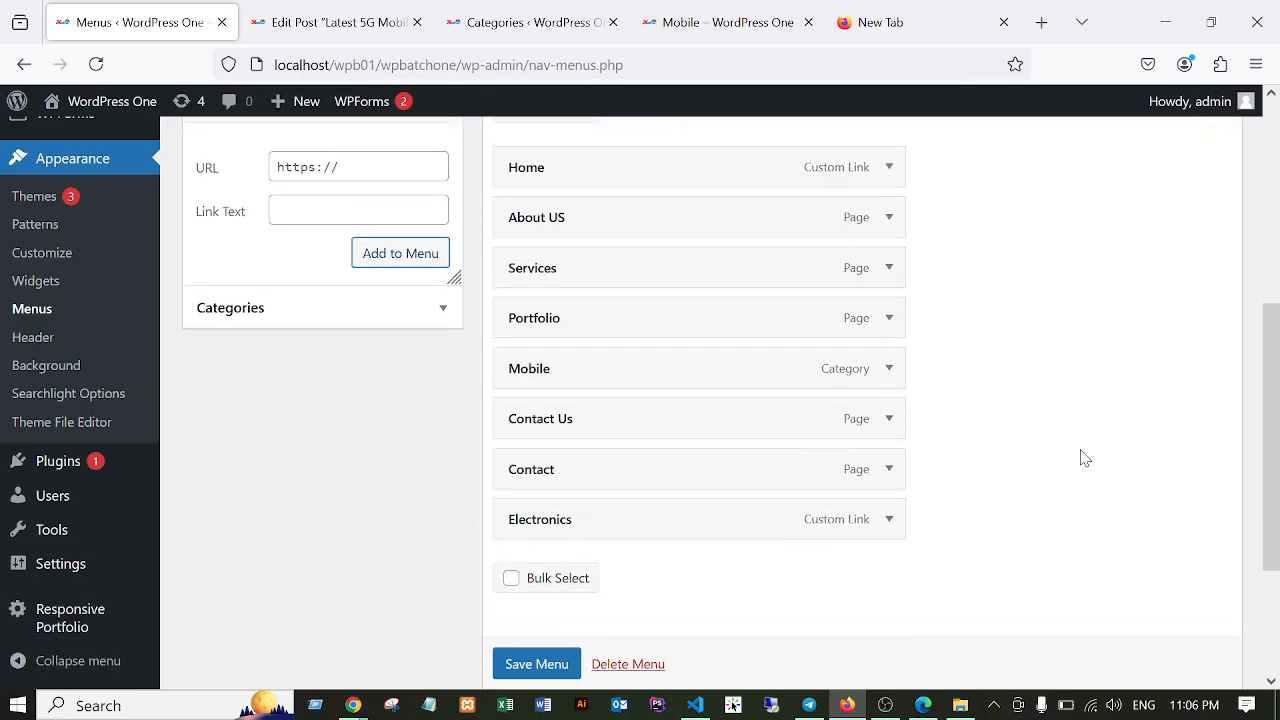
pyautogui.moveTo(606, 528); pyautogui.dragTo(609, 371)
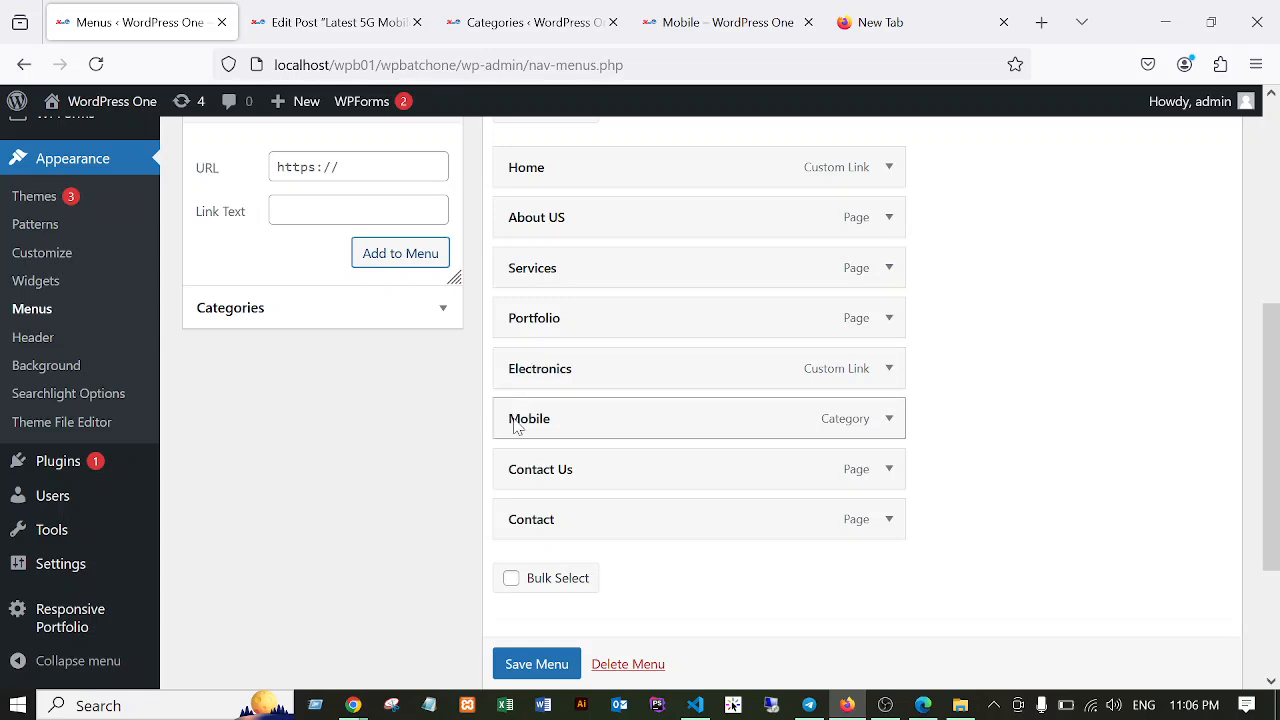
pyautogui.moveTo(516, 427); pyautogui.dragTo(548, 427)
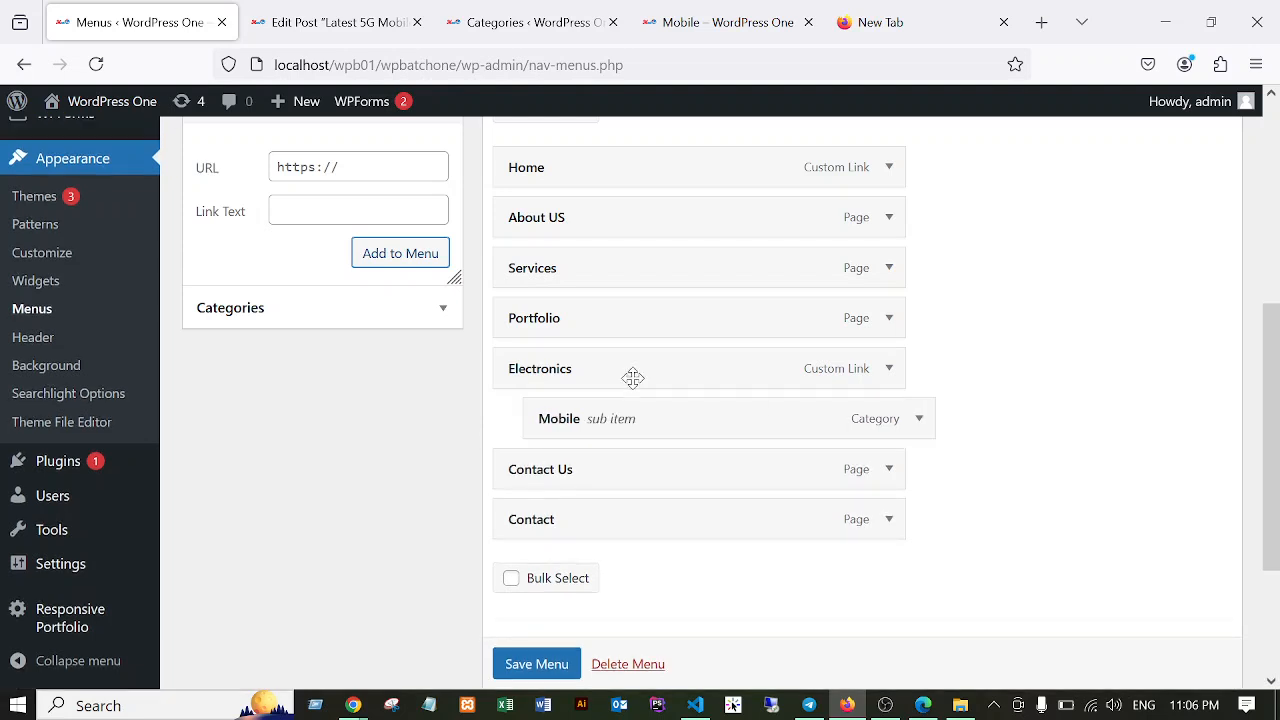
# Add the Laptop category from the full list of categories to the Main Menu.
pyautogui.scroll(3, 375, 260)
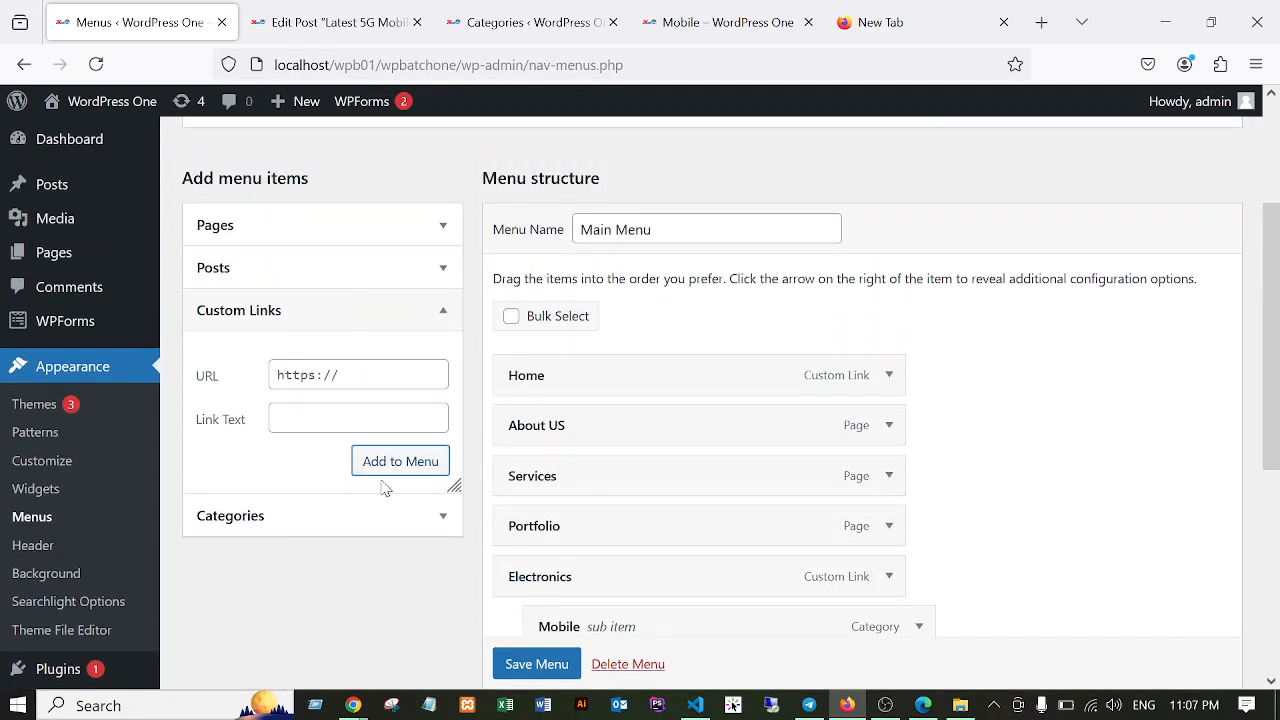
pyautogui.click(443, 518)
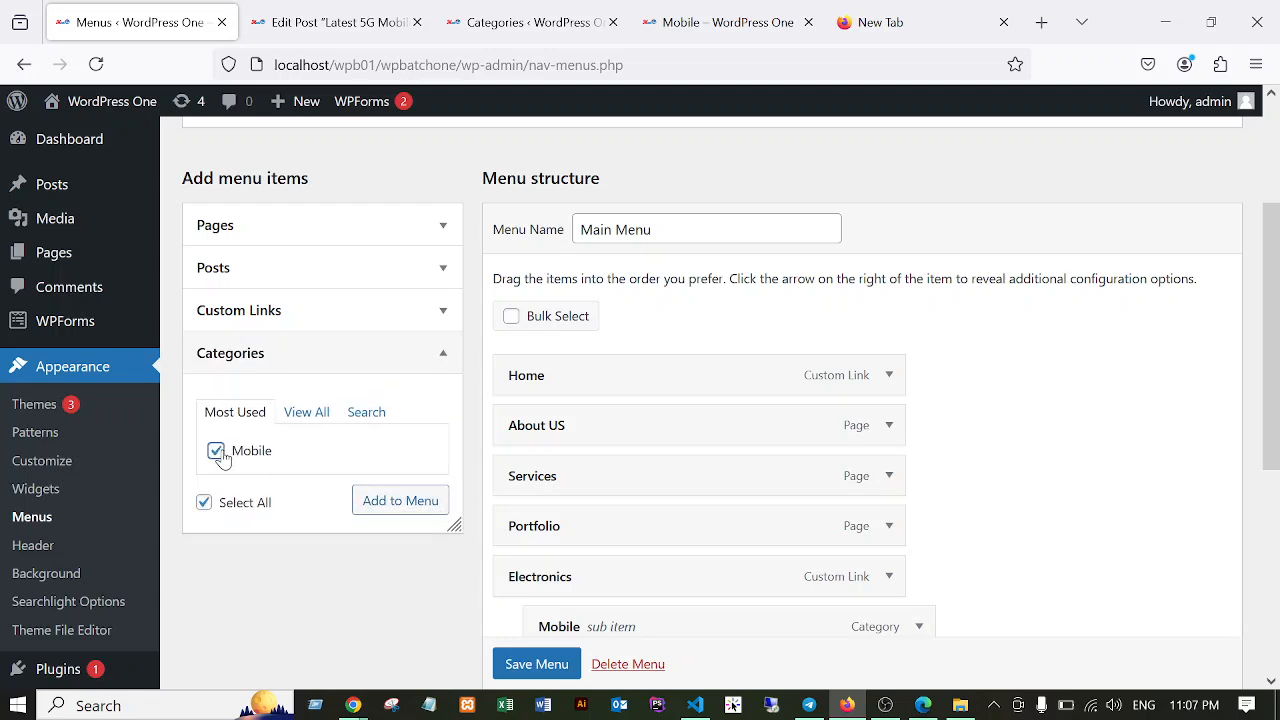
pyautogui.click(304, 420)
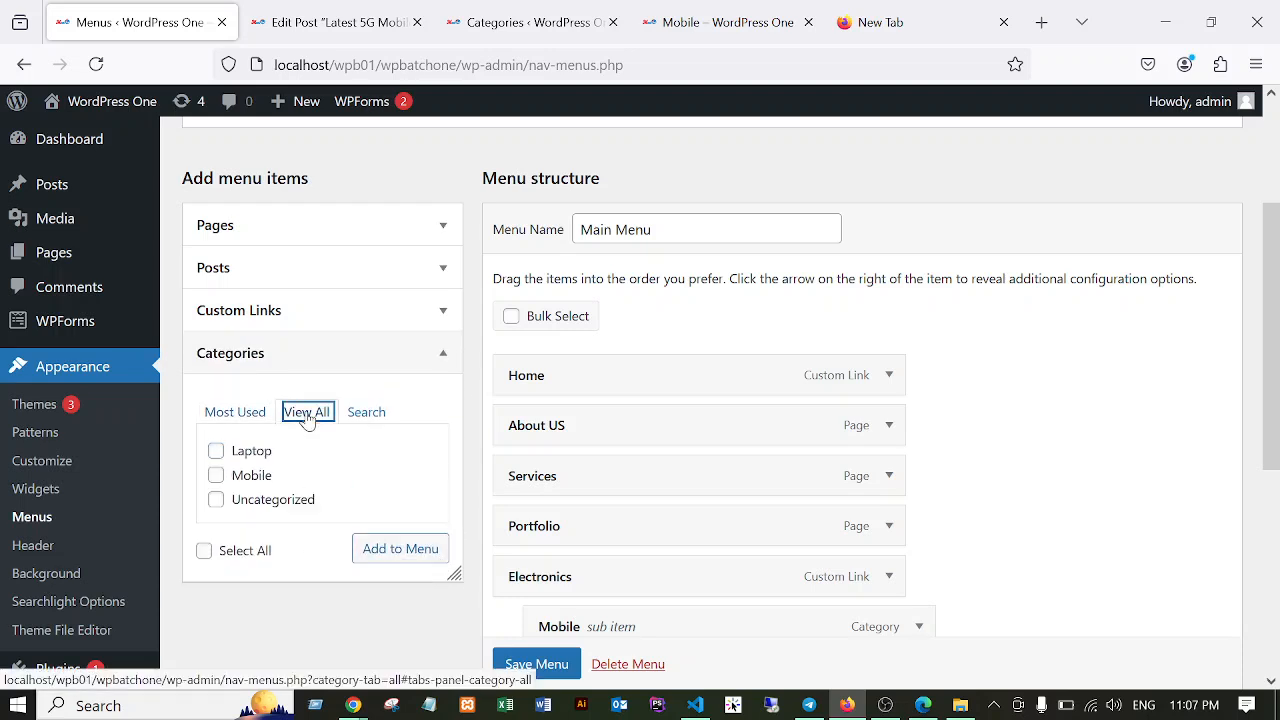
pyautogui.click(216, 451)
pyautogui.click(425, 548)
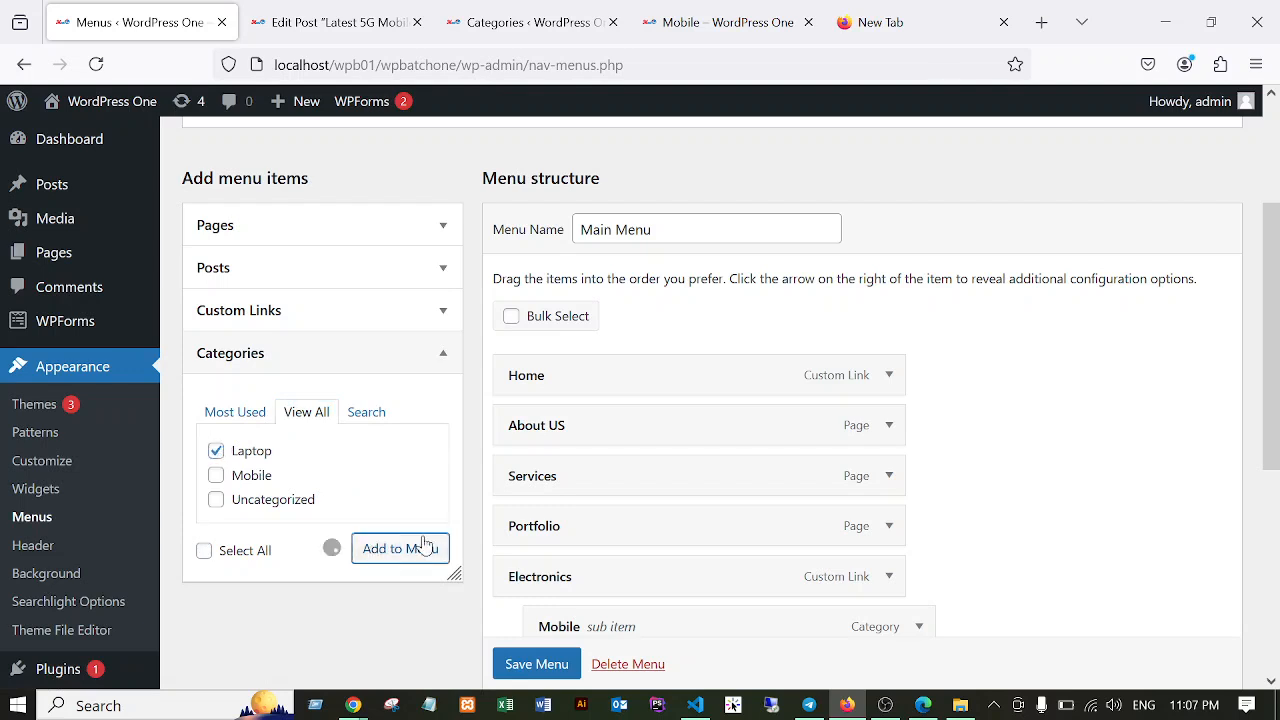
# Place Laptop as a sub item of Electronics directly below Mobile, and save the Main Menu.
pyautogui.scroll(-2, 993, 476)
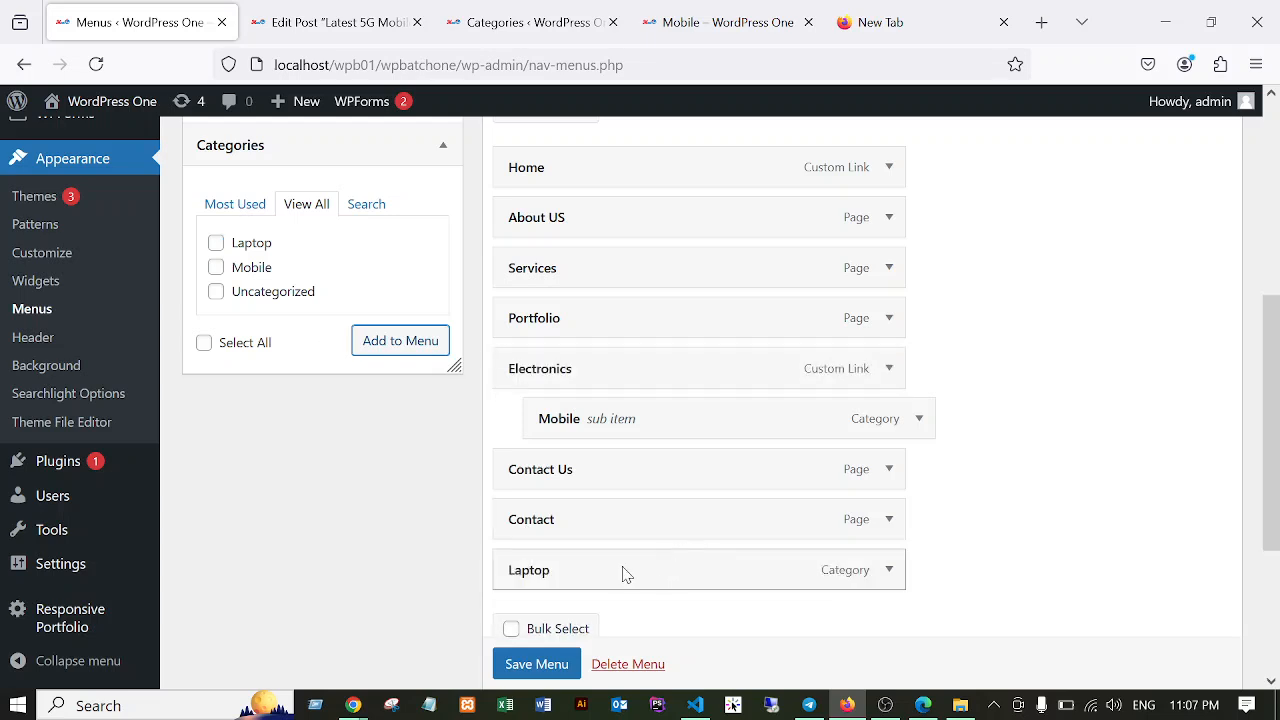
pyautogui.moveTo(602, 573); pyautogui.dragTo(637, 473)
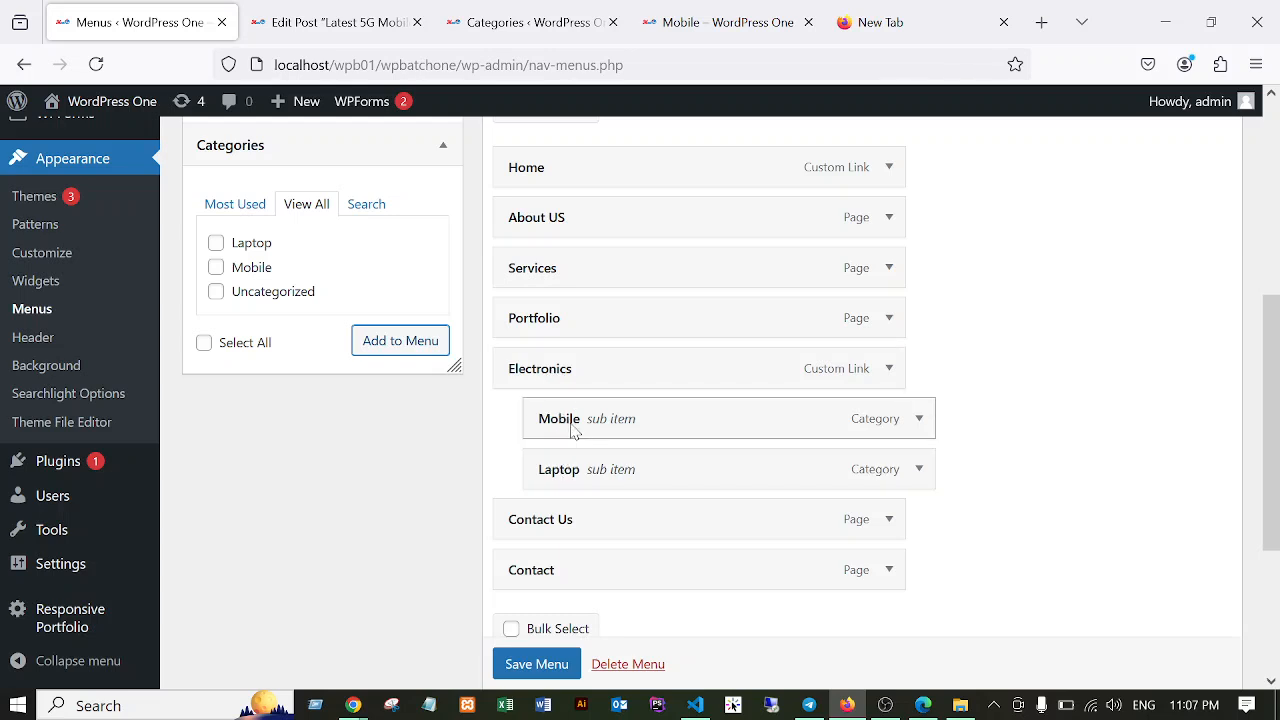
pyautogui.scroll(-2, 650, 477)
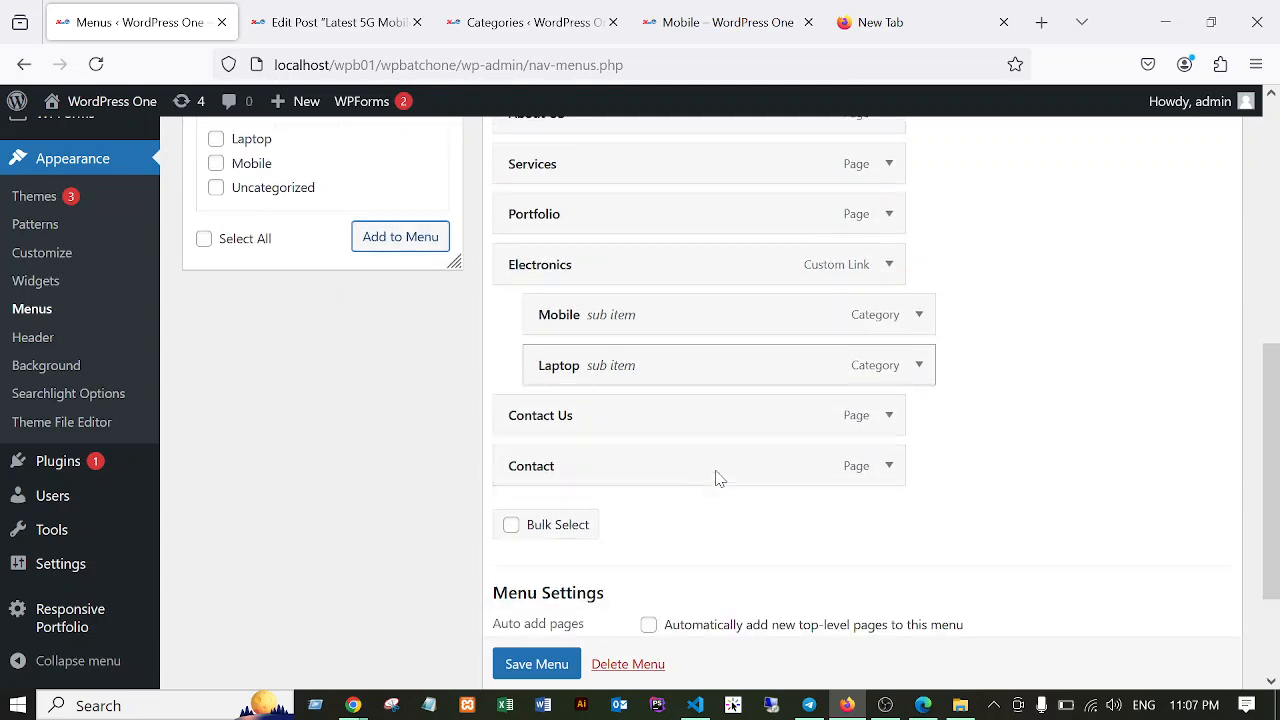
pyautogui.scroll(-1, 525, 668)
pyautogui.click(522, 668)
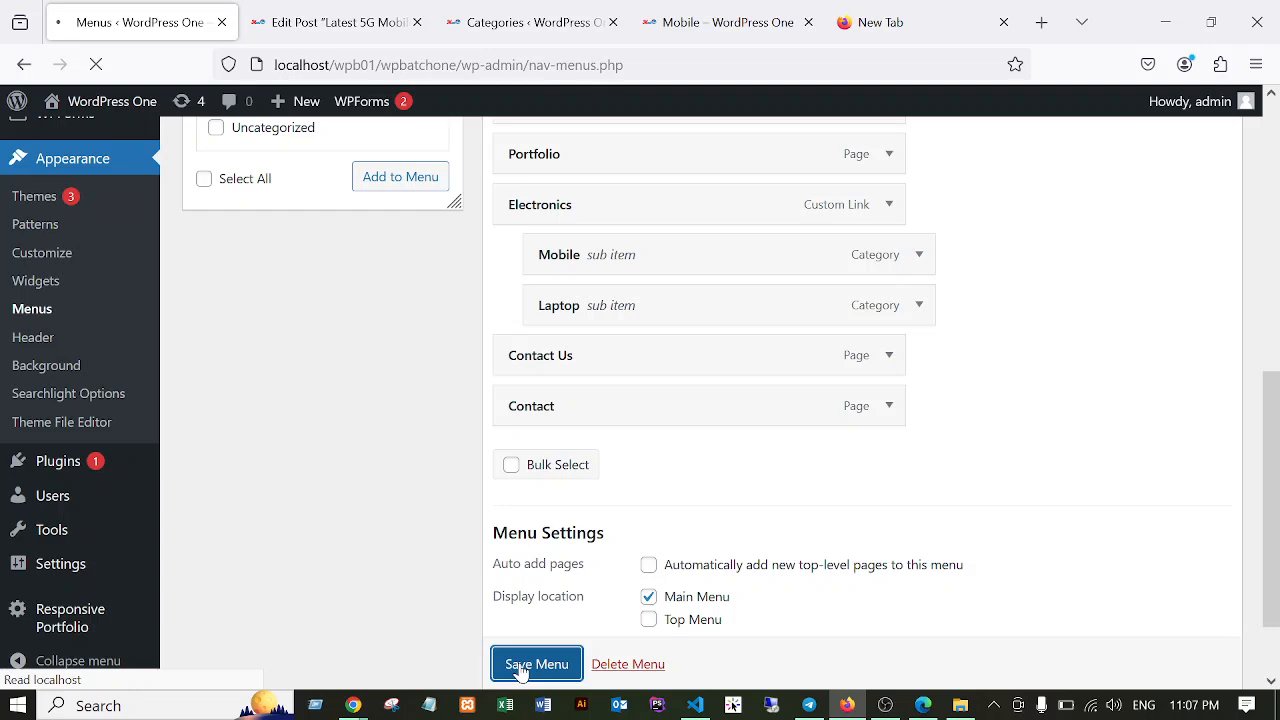
# Review the nested items under Electronics in the menu structure and save the Main Menu again.
pyautogui.scroll(-6, 730, 440)
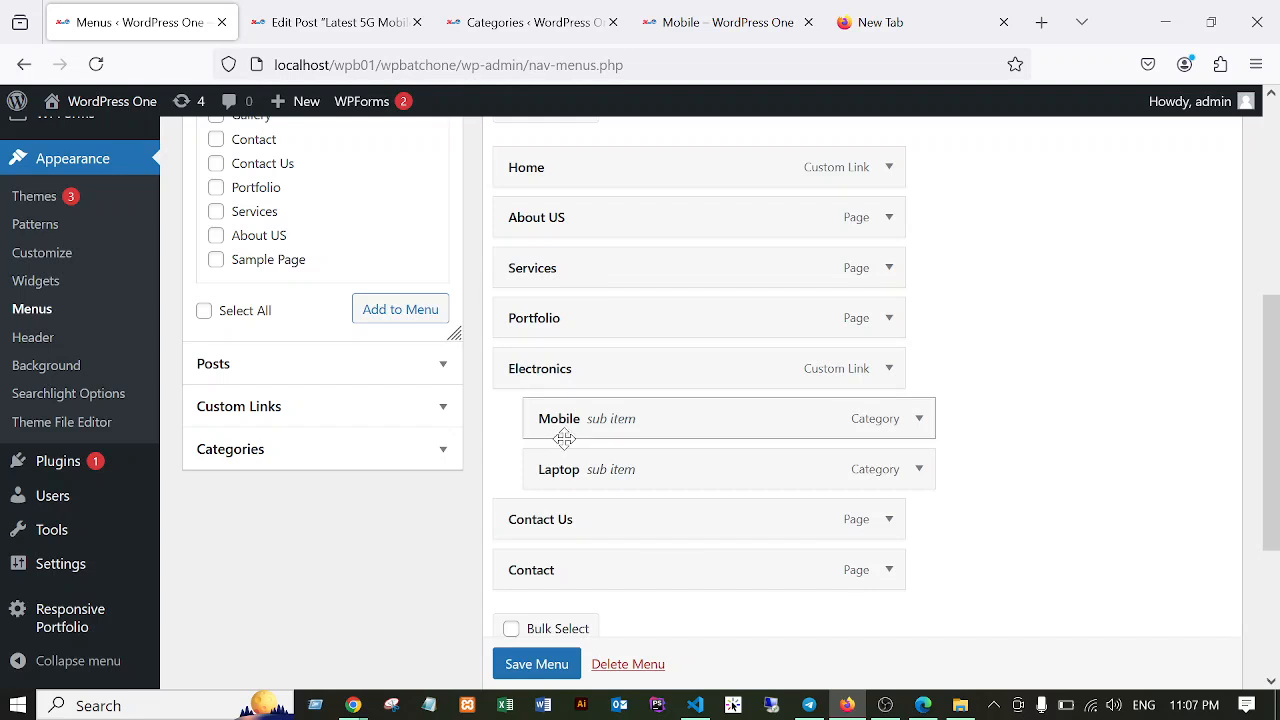
pyautogui.moveTo(556, 573)
pyautogui.mouseDown()
pyautogui.moveTo(575, 497)
pyautogui.moveTo(606, 466)
pyautogui.moveTo(615, 479)
pyautogui.moveTo(595, 568)
pyautogui.moveTo(551, 563)
pyautogui.moveTo(558, 572)
pyautogui.mouseUp()
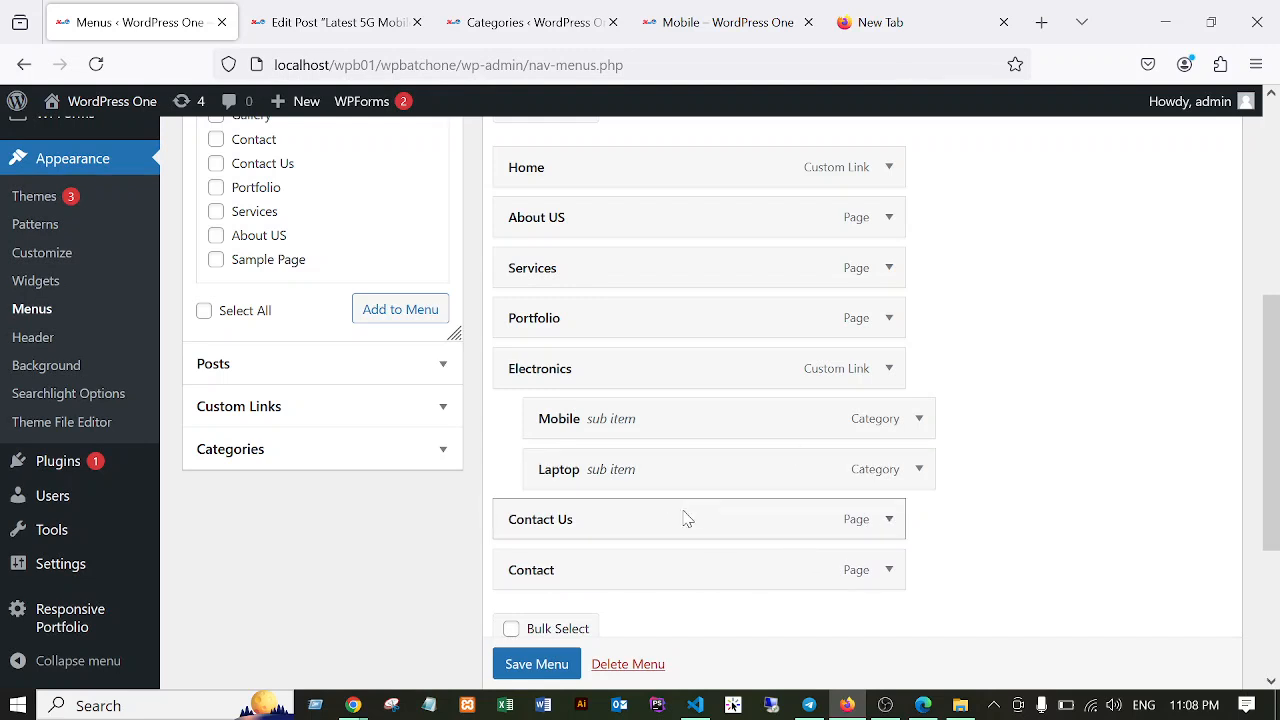
pyautogui.scroll(-2, 686, 517)
pyautogui.click(536, 635)
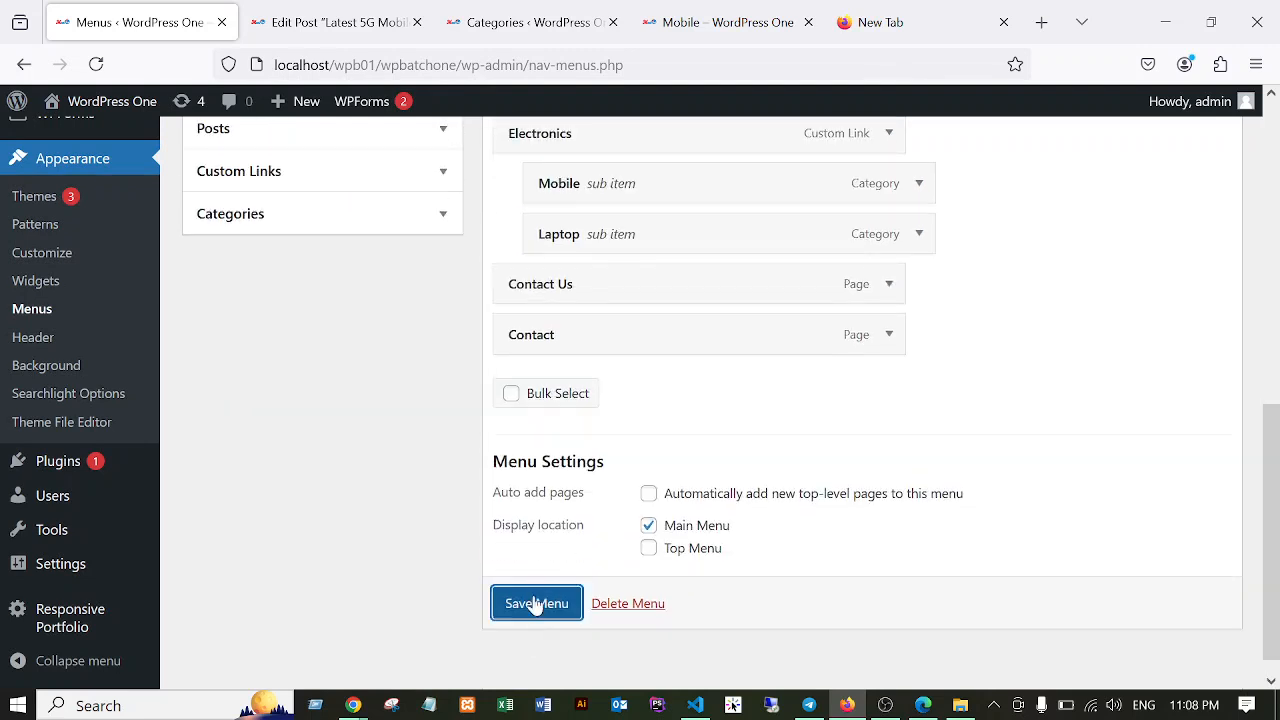
# Load the site's home page and open the Mobile category from the Electronics submenu.
pyautogui.click(716, 14)
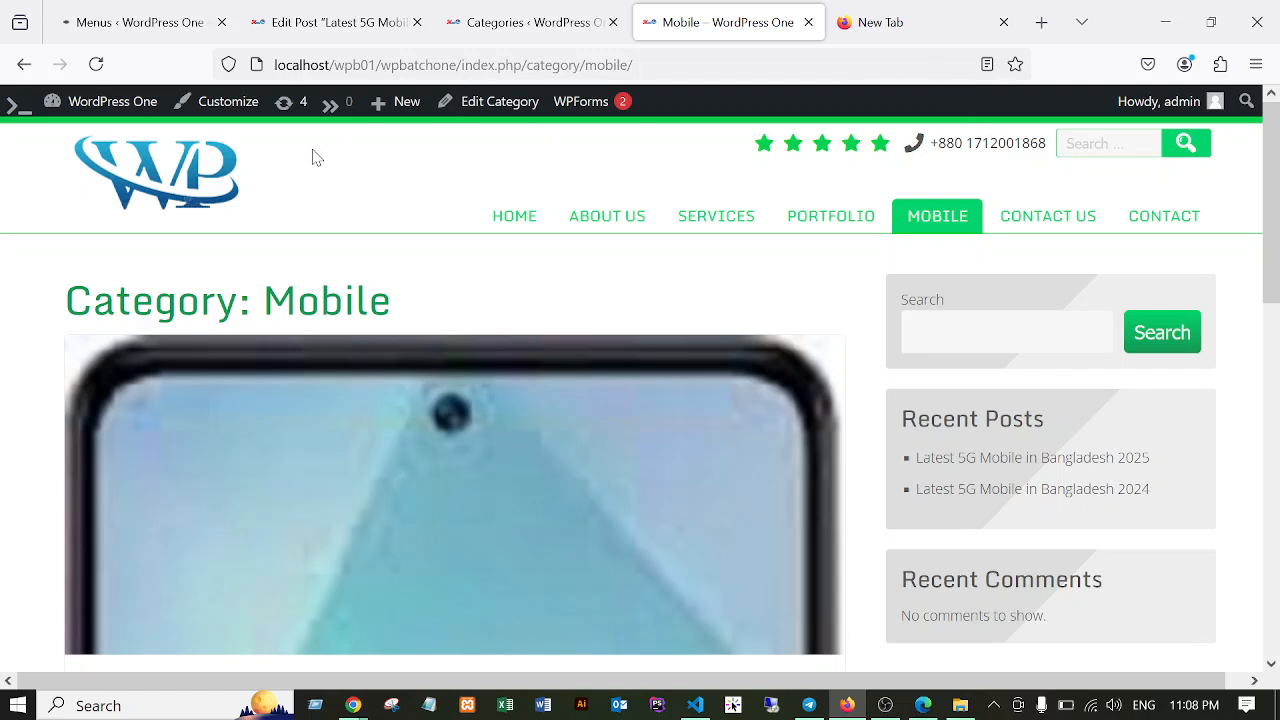
pyautogui.click(77, 24)
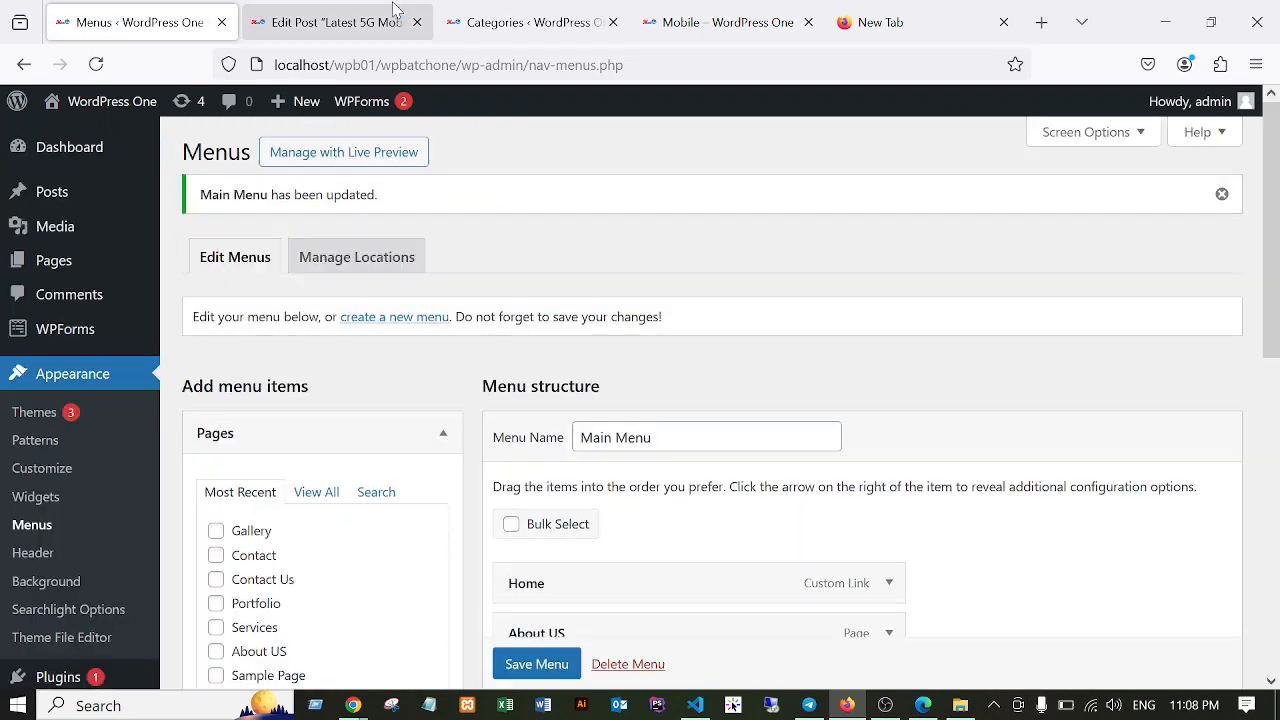
pyautogui.click(720, 22)
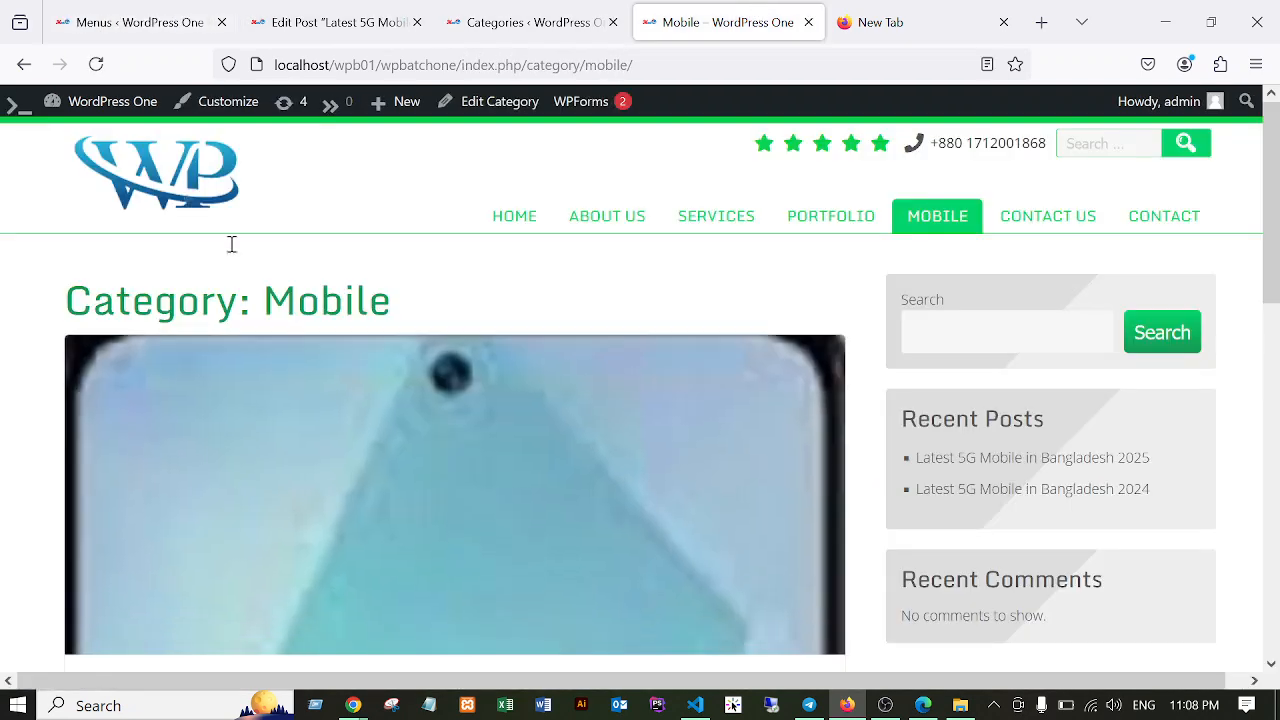
pyautogui.click(202, 207)
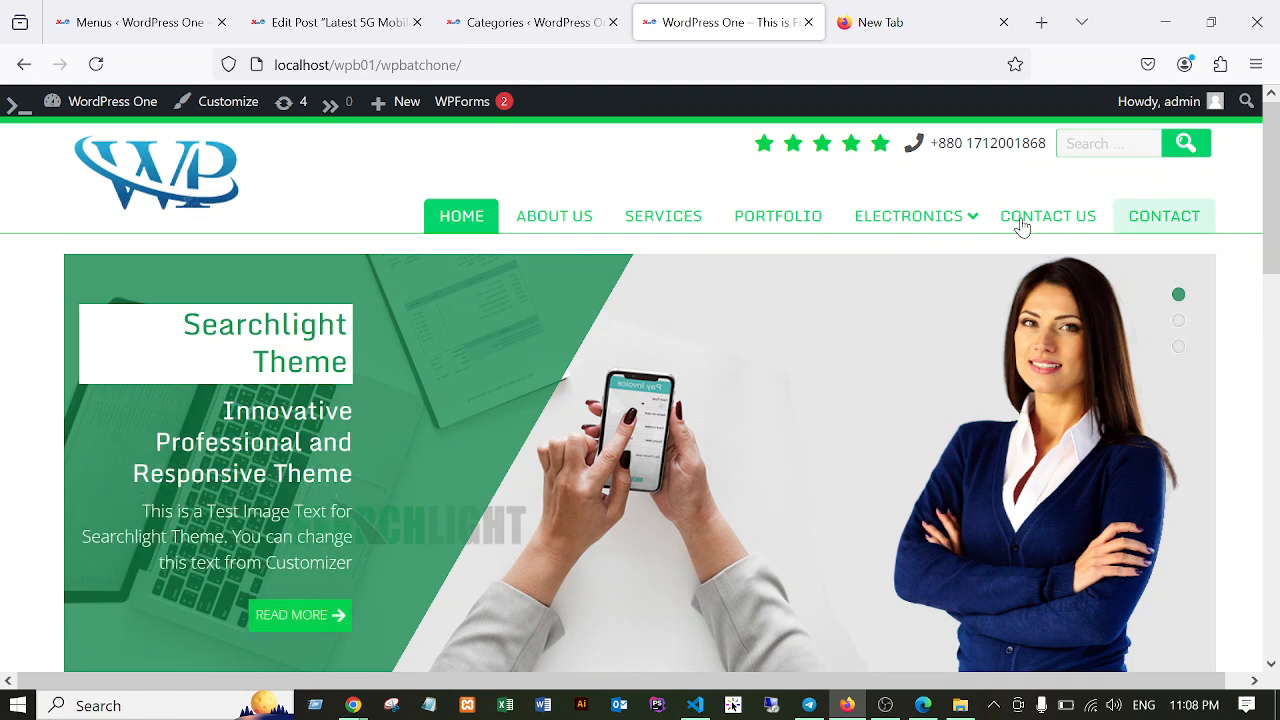
pyautogui.moveTo(930, 220)
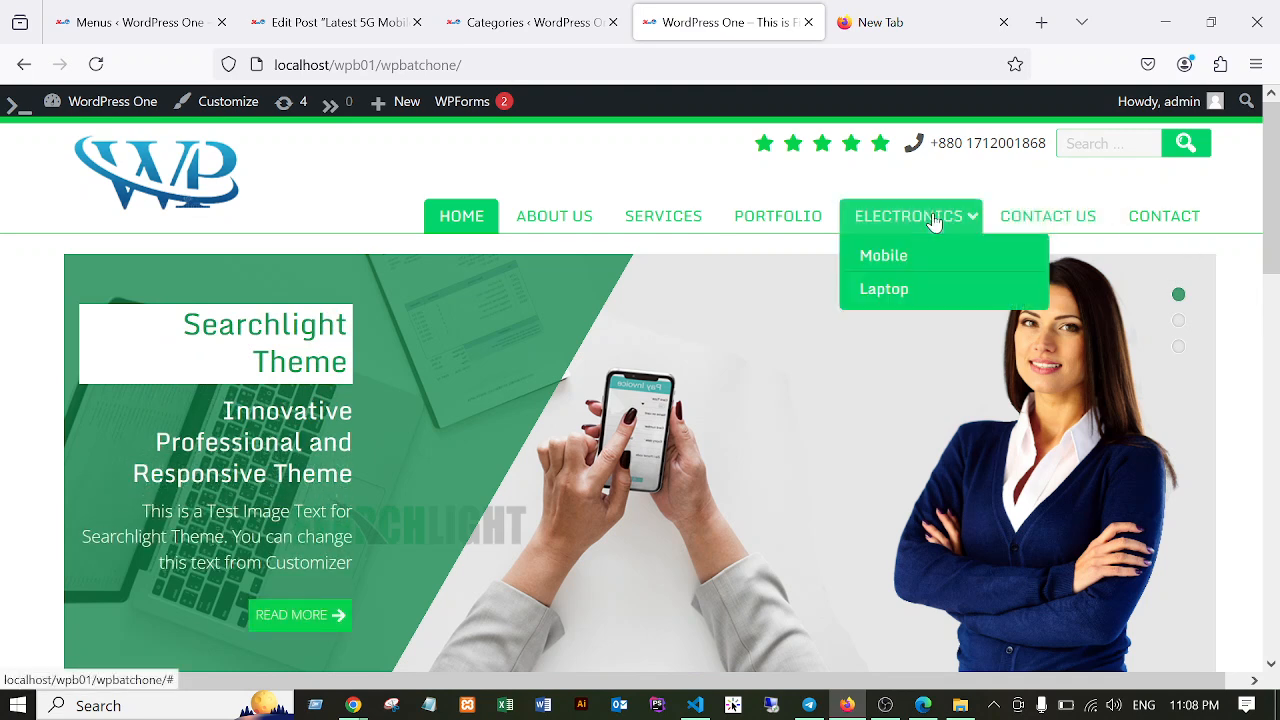
pyautogui.click(882, 260)
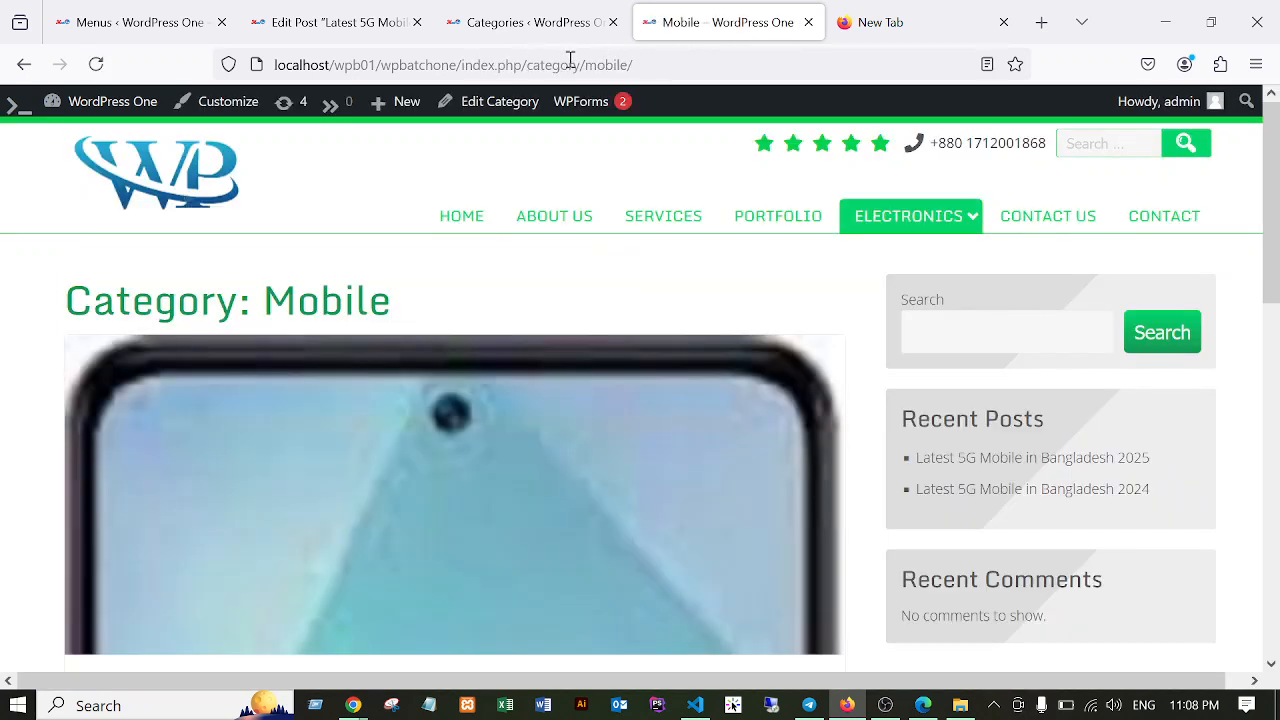
# Examine the category part of the page address, the Electronics submenu and the posts listed on the Mobile category page.
pyautogui.moveTo(528, 63); pyautogui.dragTo(576, 63)
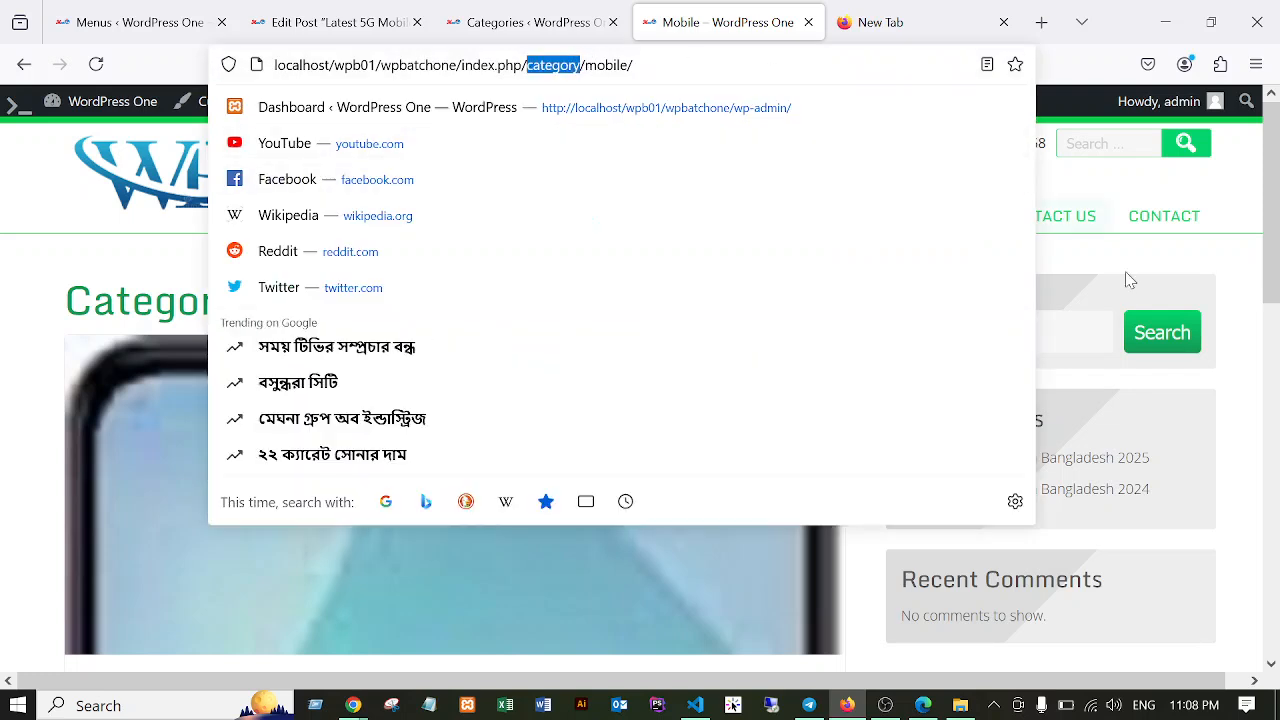
pyautogui.click(1250, 268)
pyautogui.moveTo(870, 226)
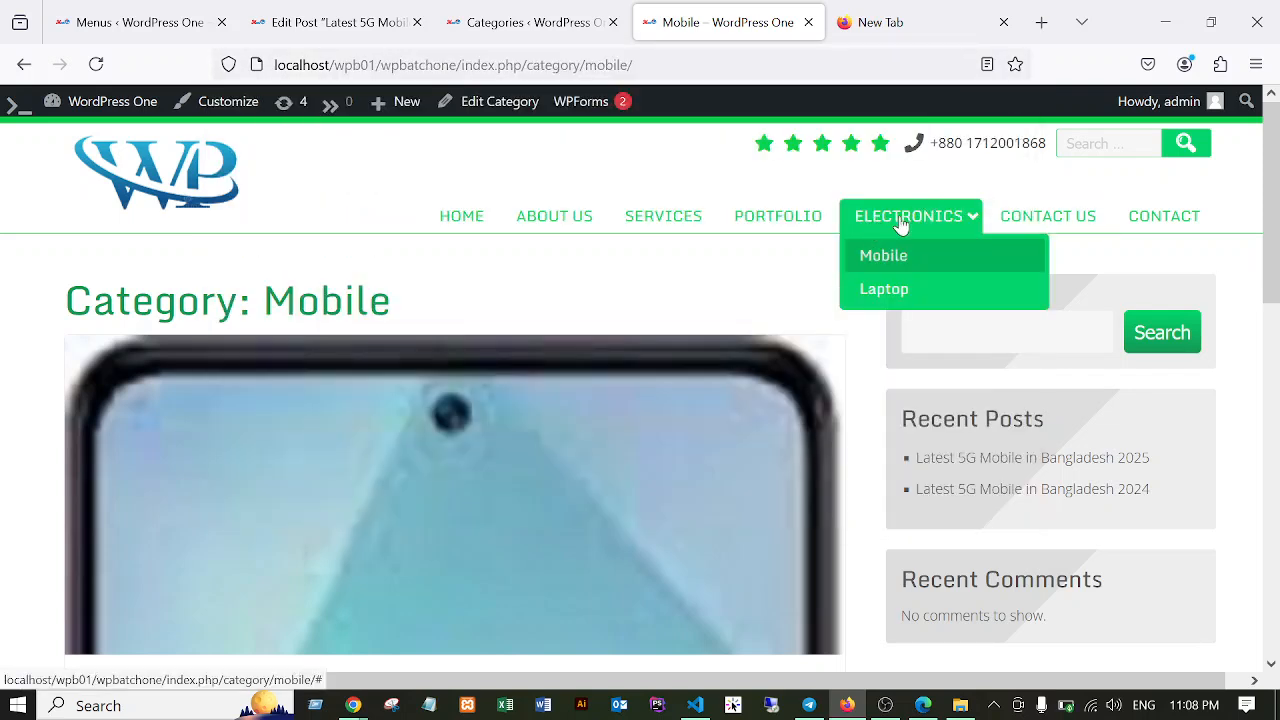
pyautogui.scroll(-7, 869, 286)
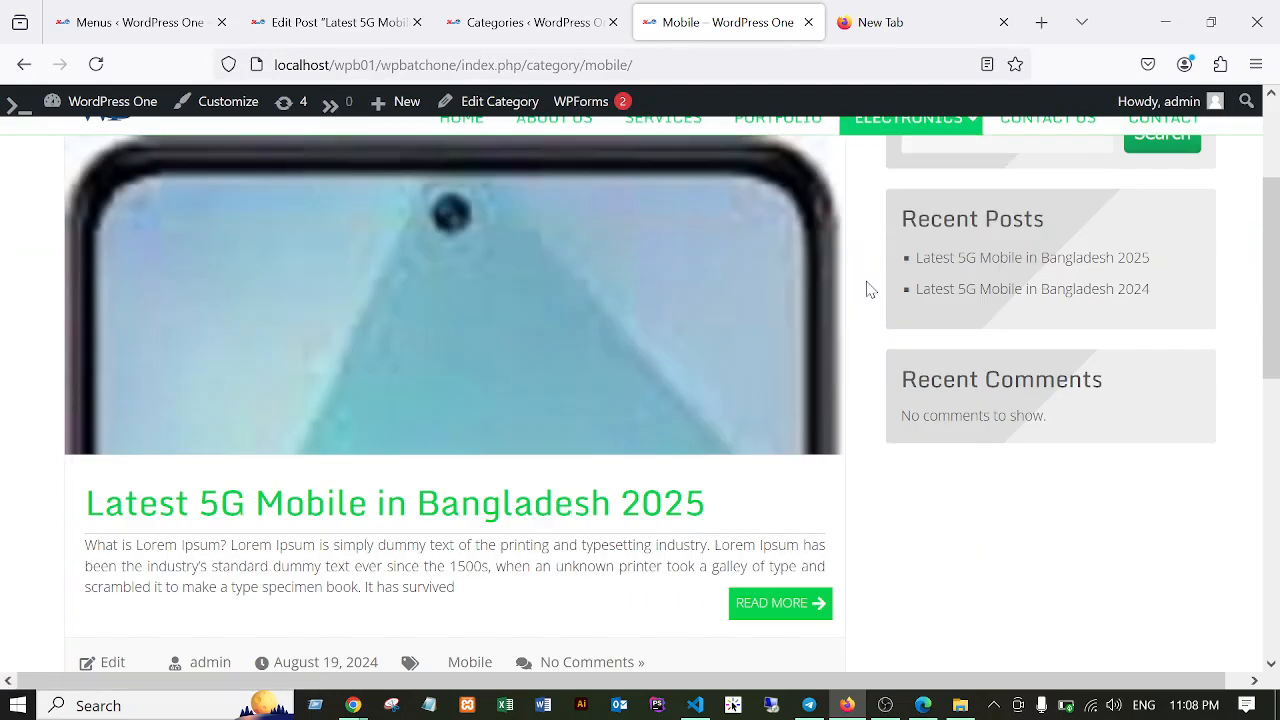
pyautogui.scroll(-4, 548, 397)
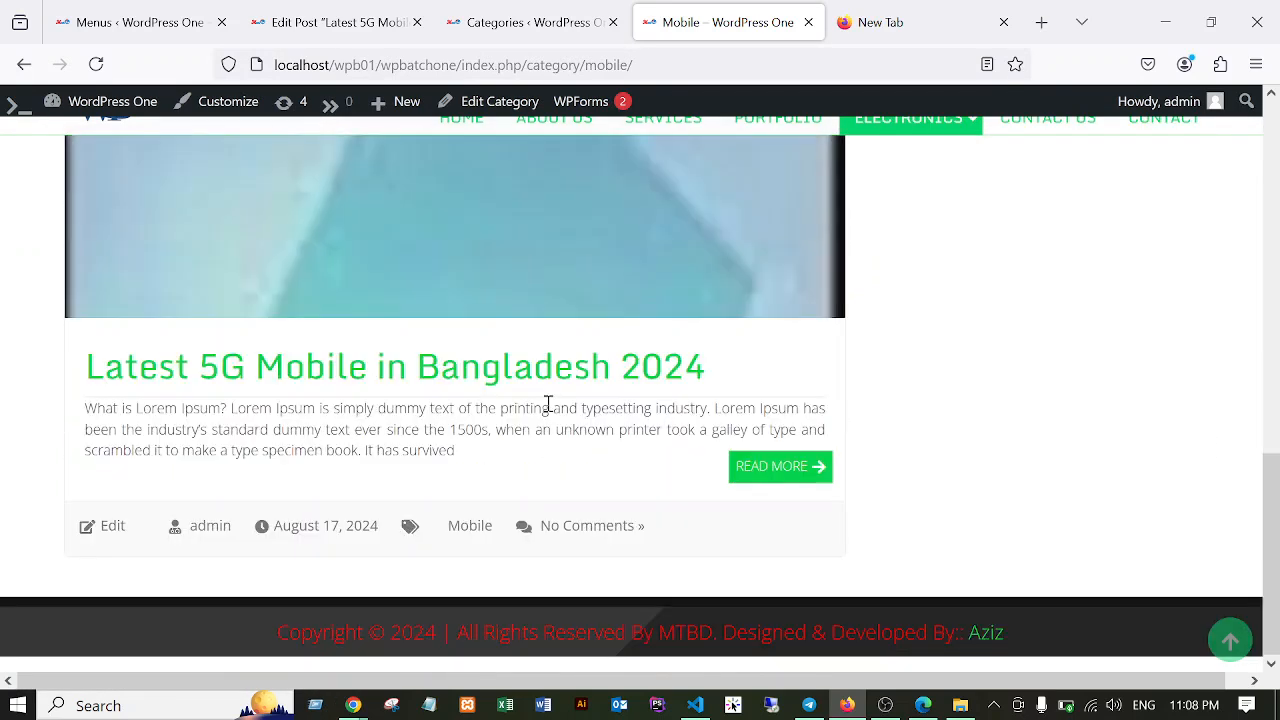
pyautogui.scroll(10, 548, 403)
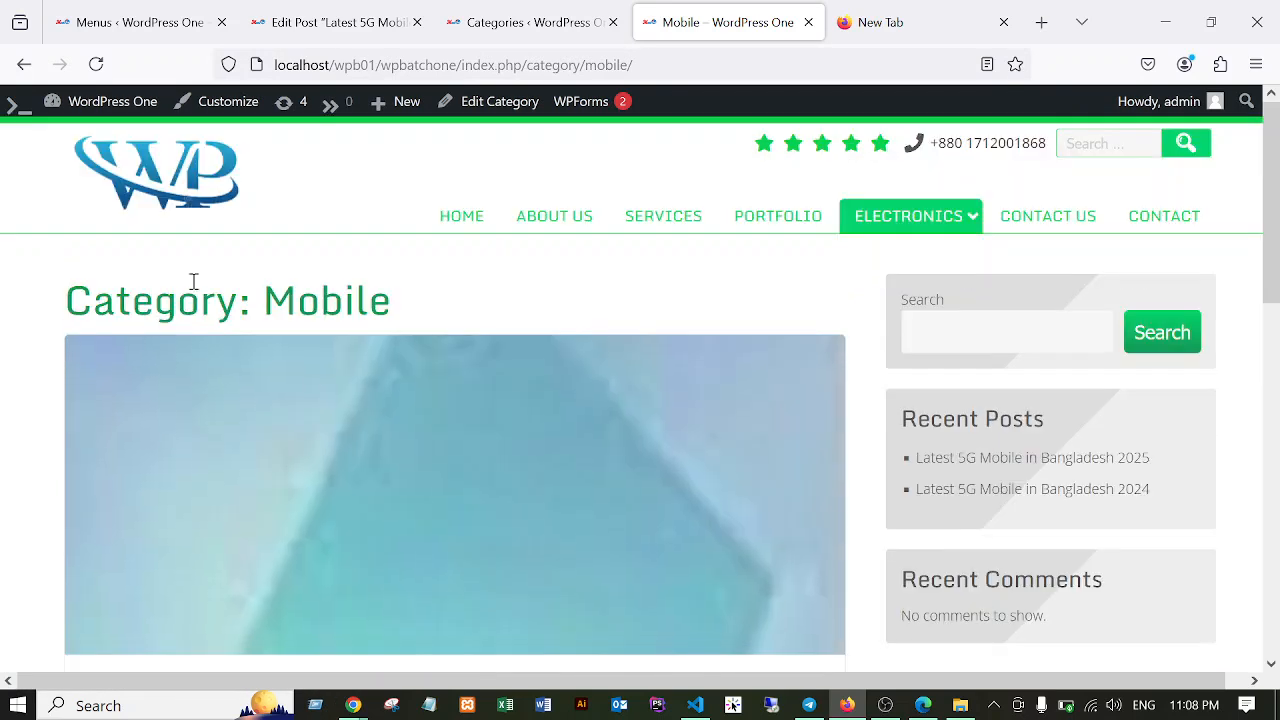
# Return to the site's home page.
pyautogui.click(177, 193)
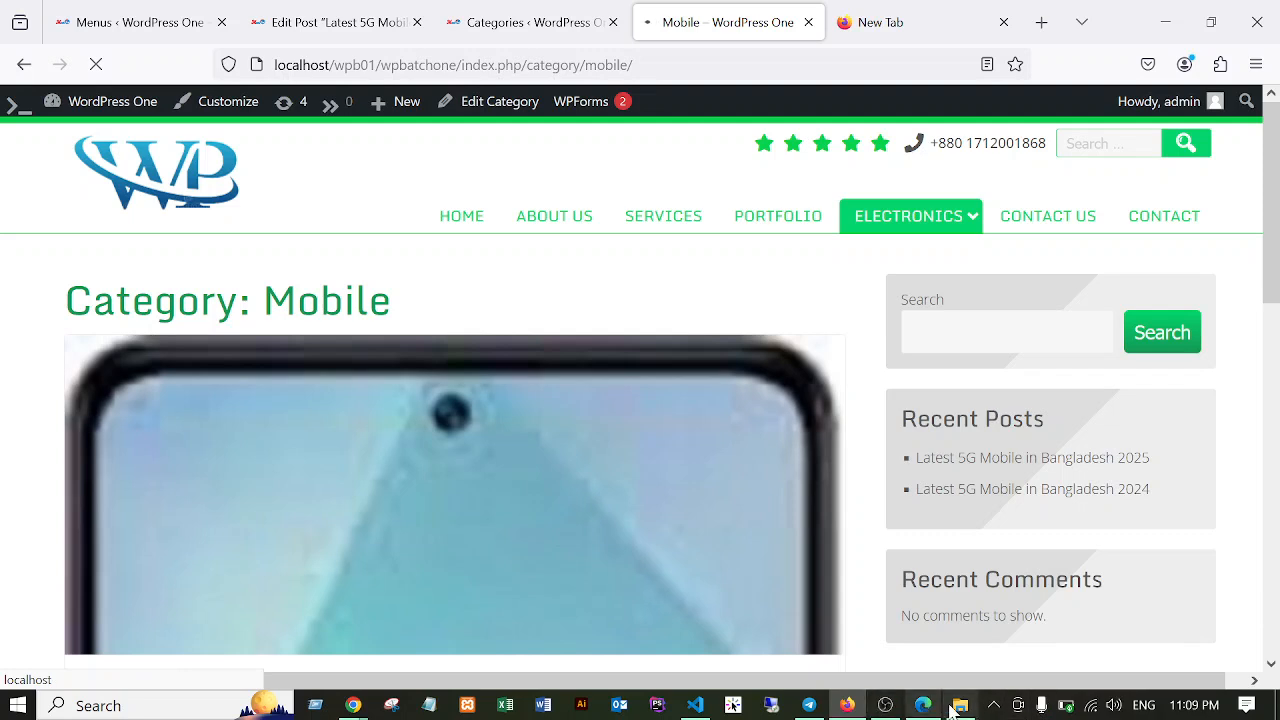
pyautogui.click(885, 705)
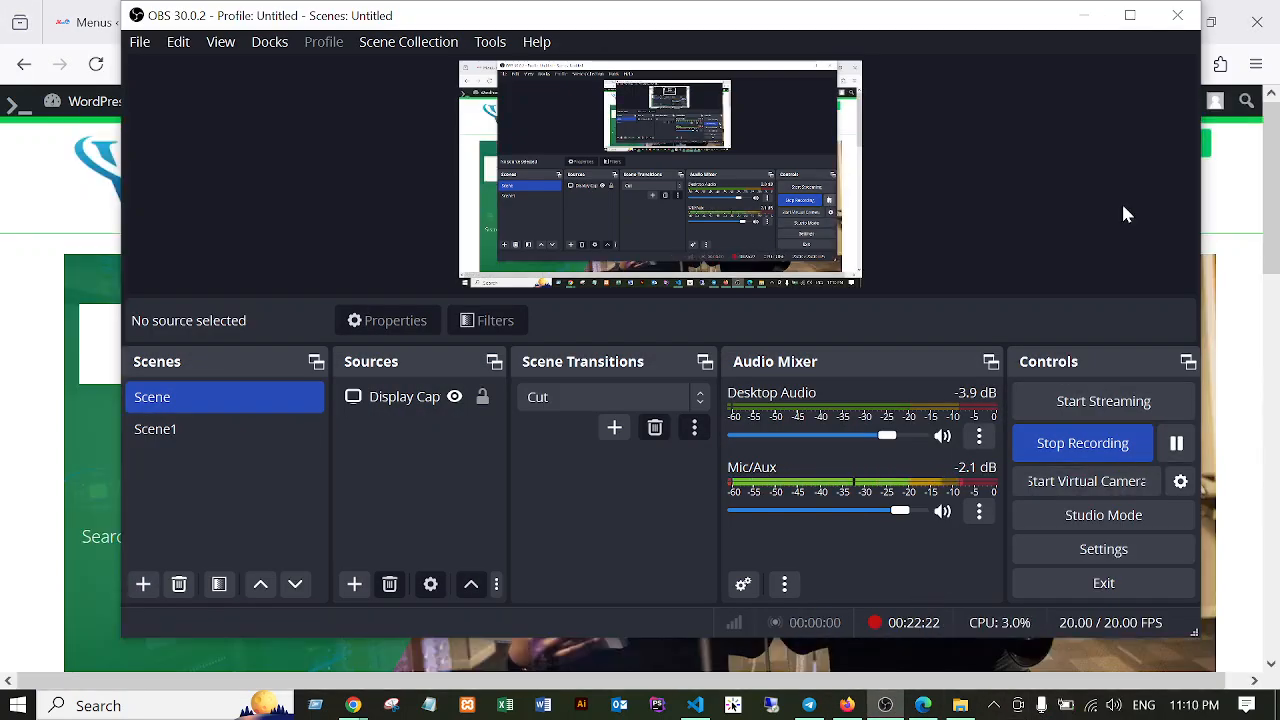
pyautogui.click(1083, 15)
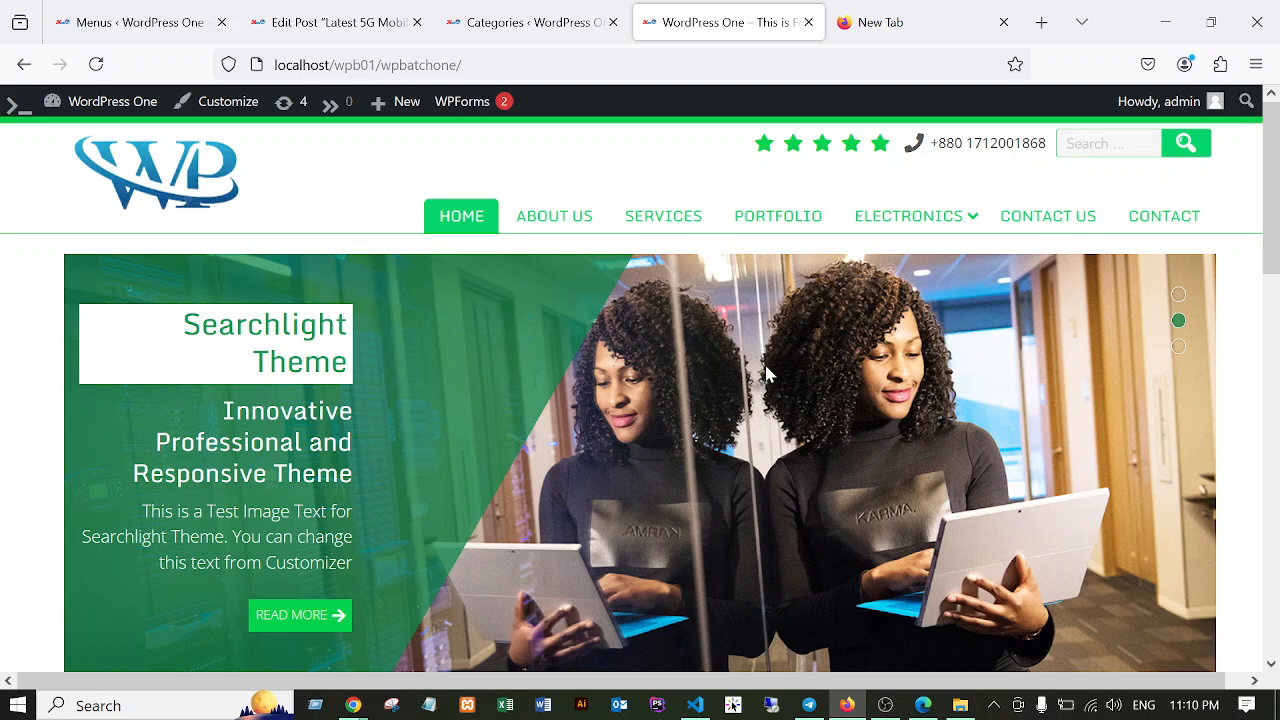
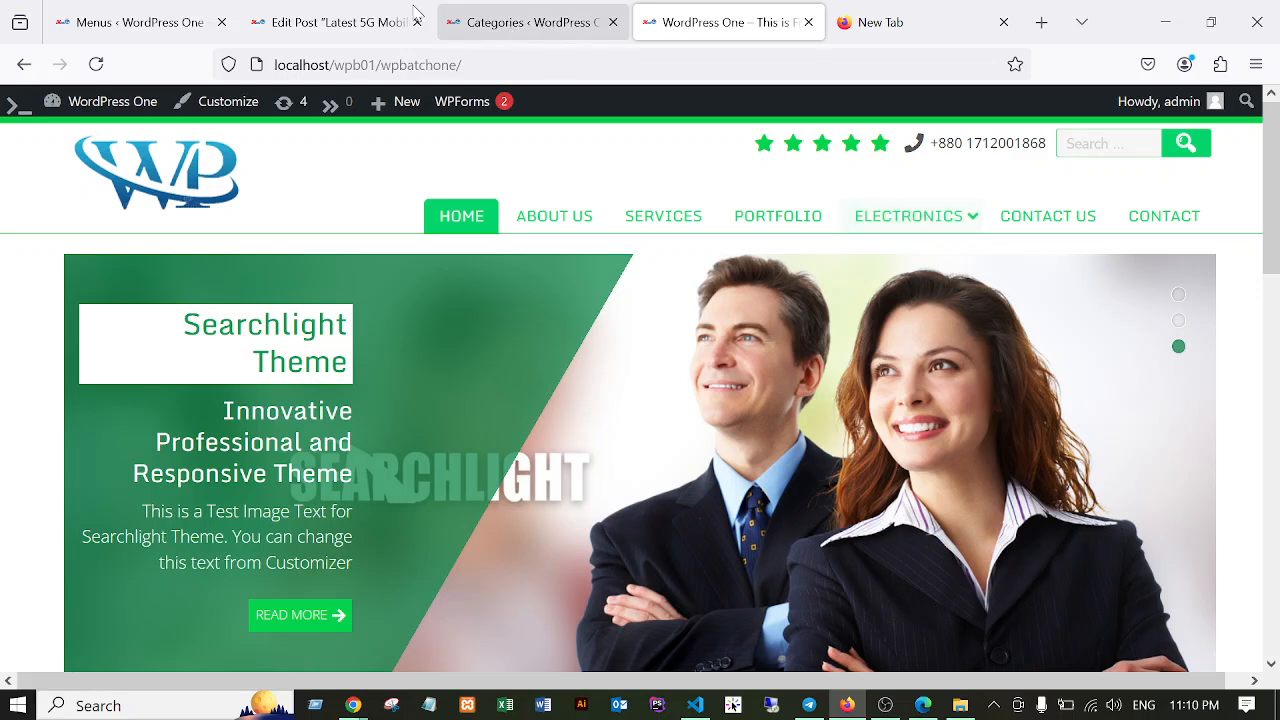
# Switch to the course outline PDF in Microsoft Edge and examine item 13, Category & Post Page Create, marking its text.
pyautogui.click(328, 22)
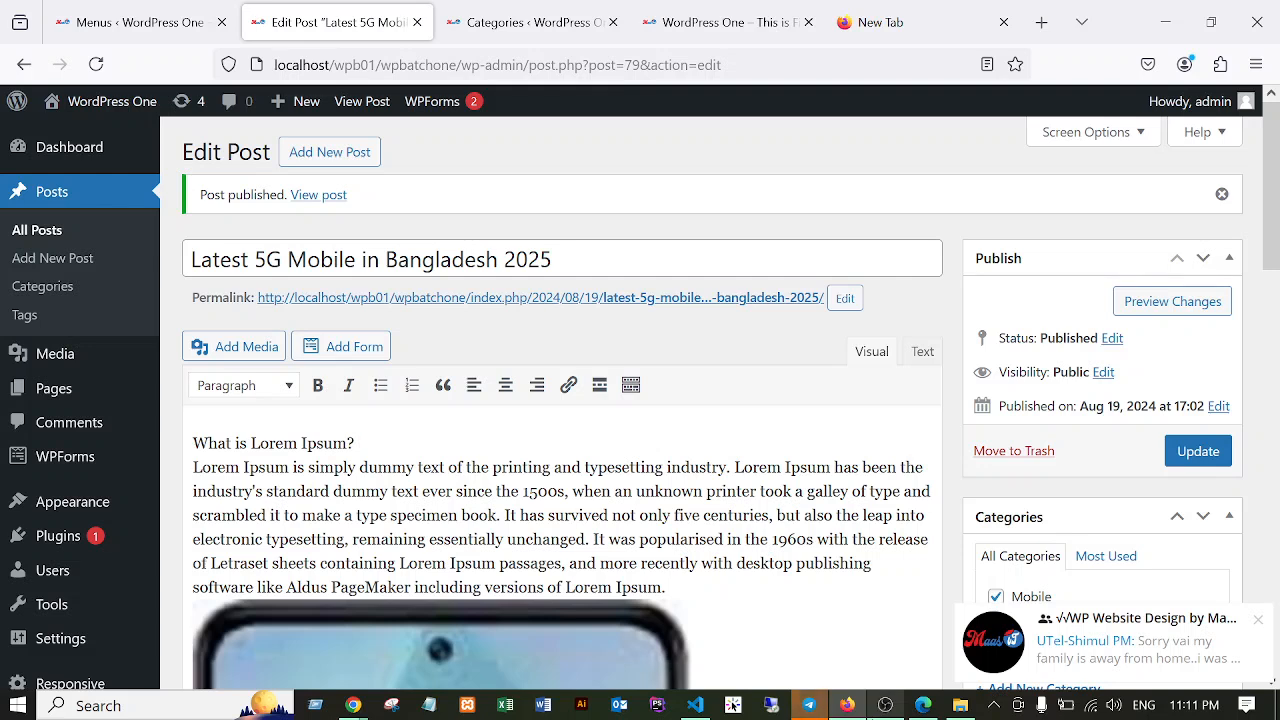
pyautogui.click(922, 706)
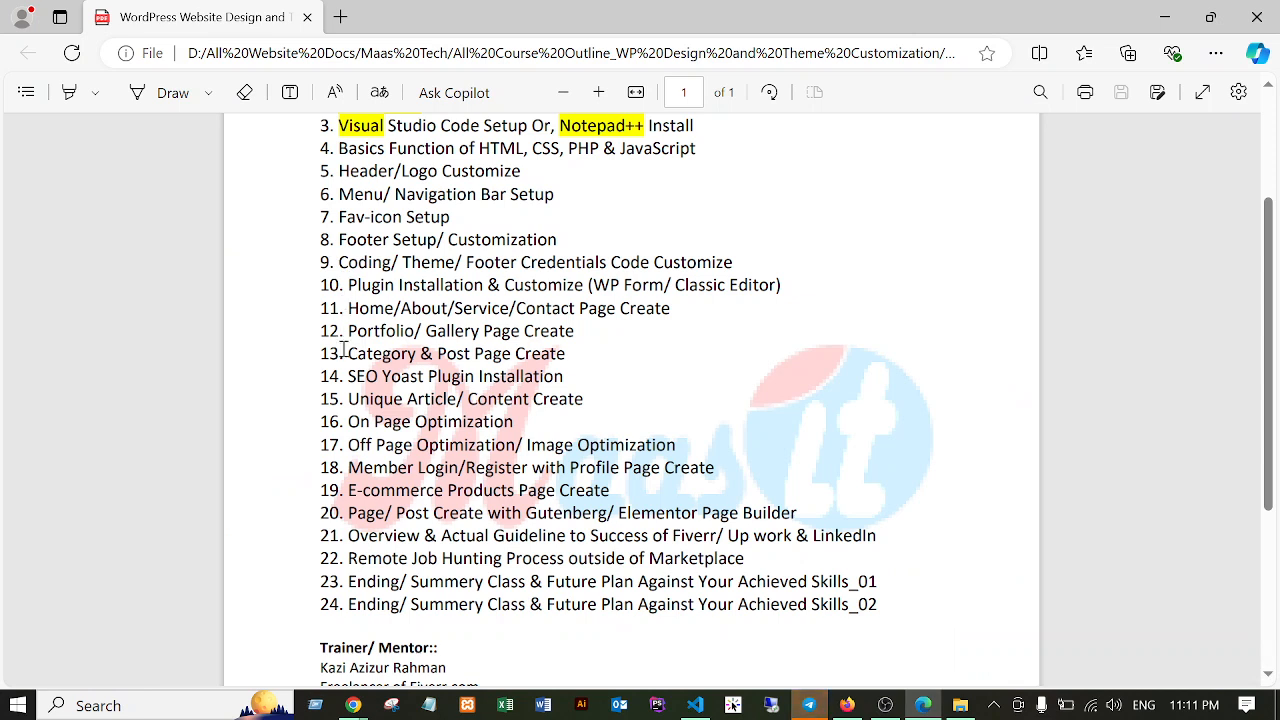
pyautogui.moveTo(350, 355); pyautogui.dragTo(576, 356)
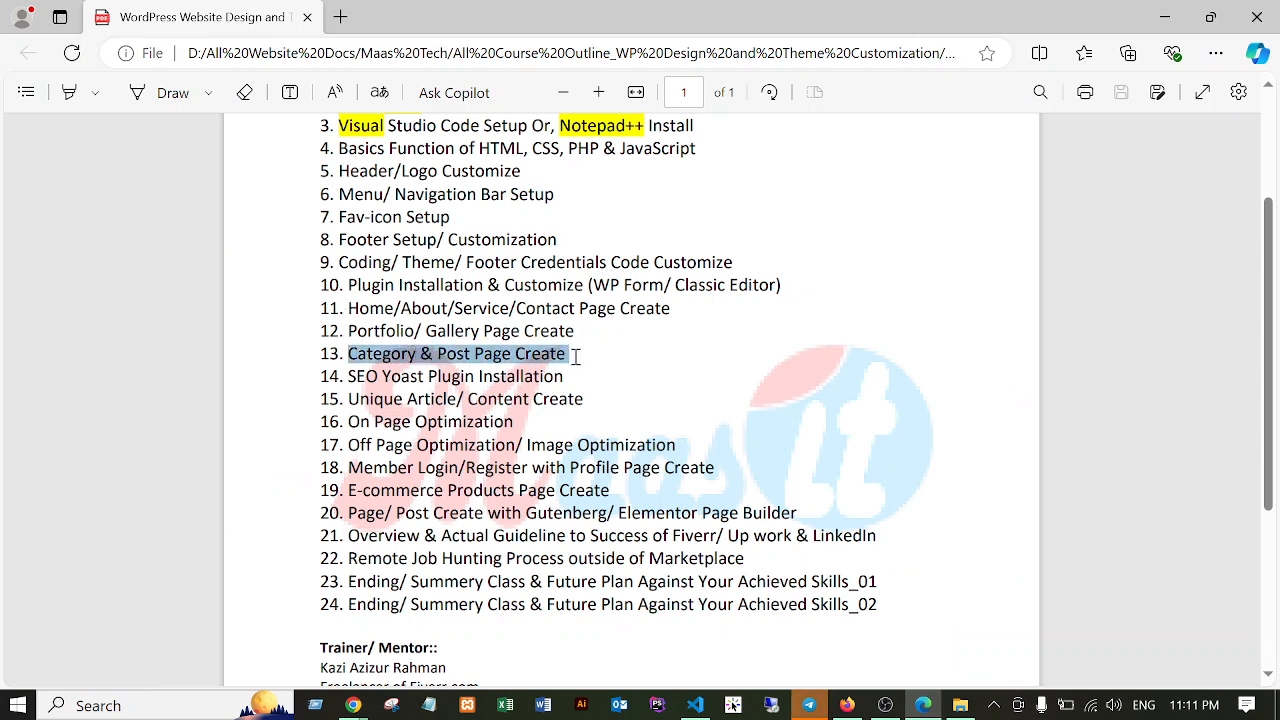
pyautogui.click(424, 357)
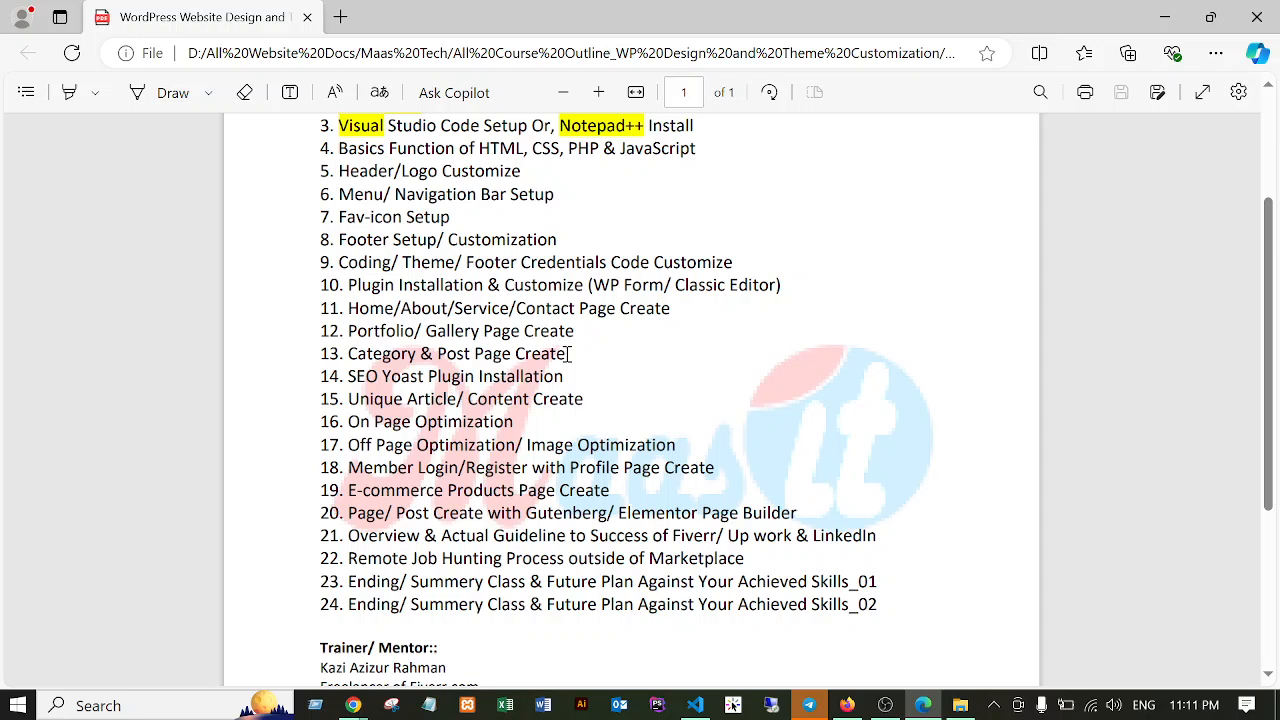
pyautogui.moveTo(569, 354); pyautogui.dragTo(452, 360)
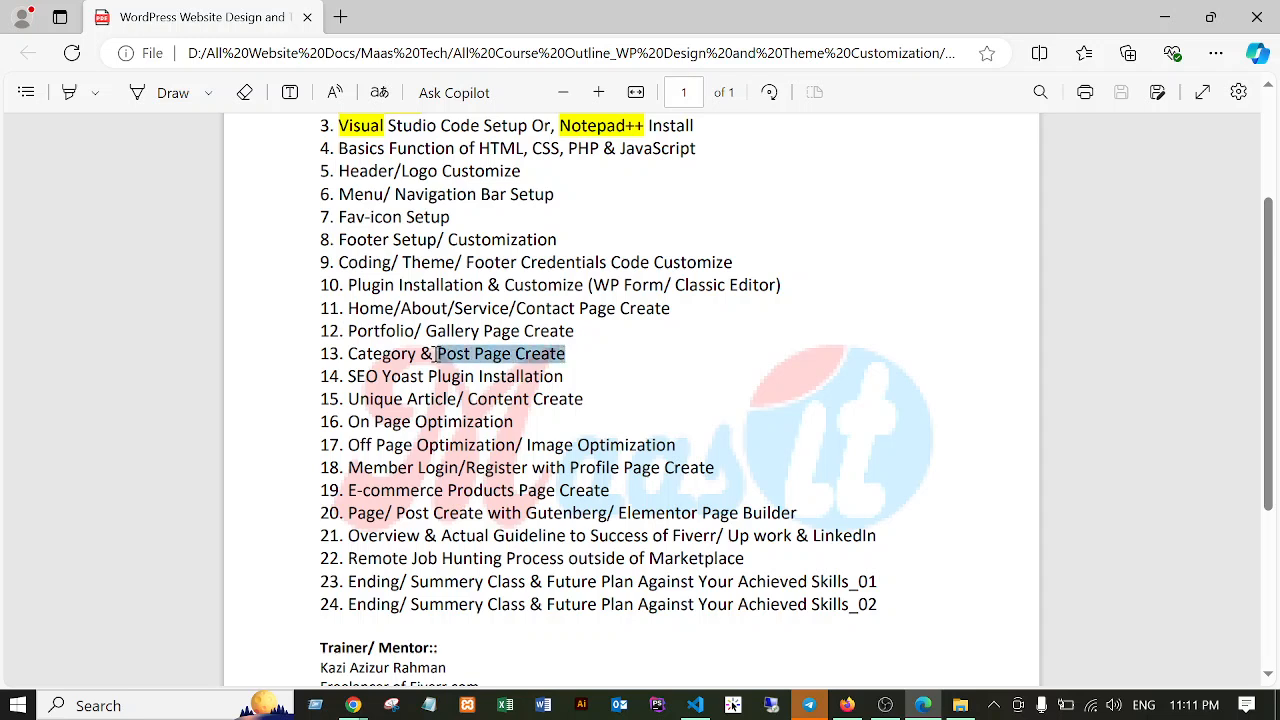
pyautogui.click(390, 355)
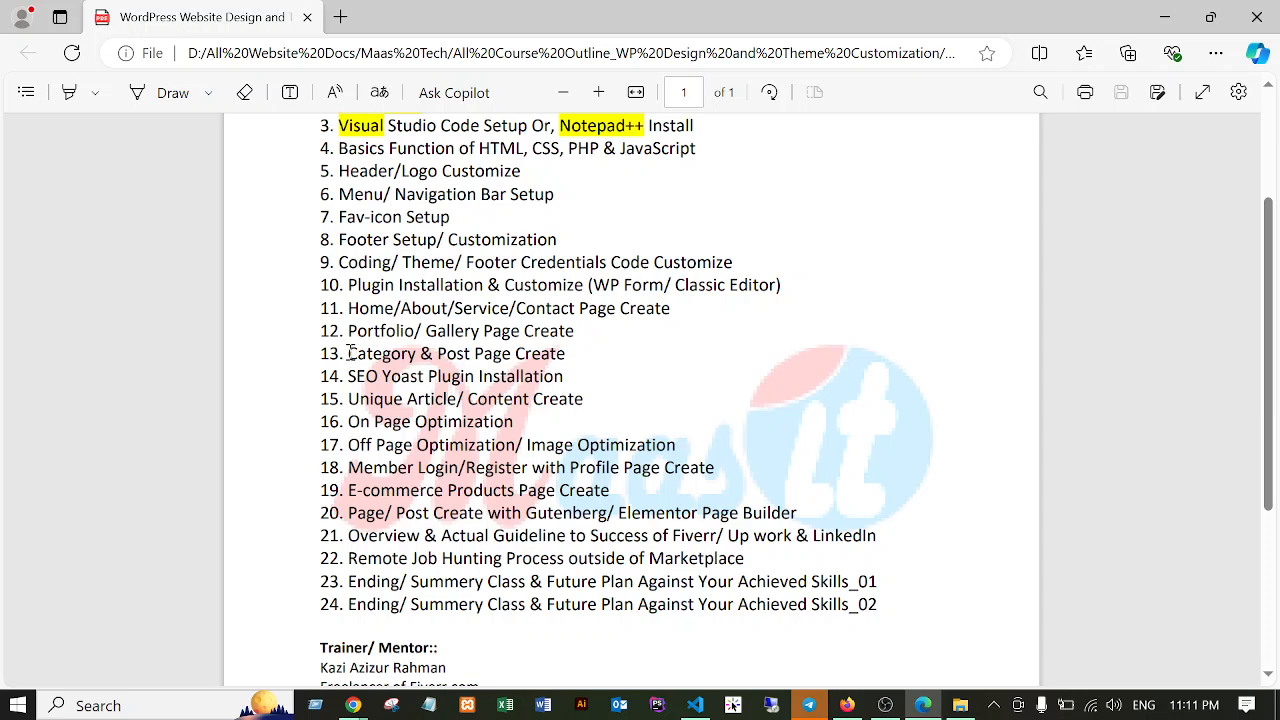
pyautogui.moveTo(349, 354); pyautogui.dragTo(568, 360)
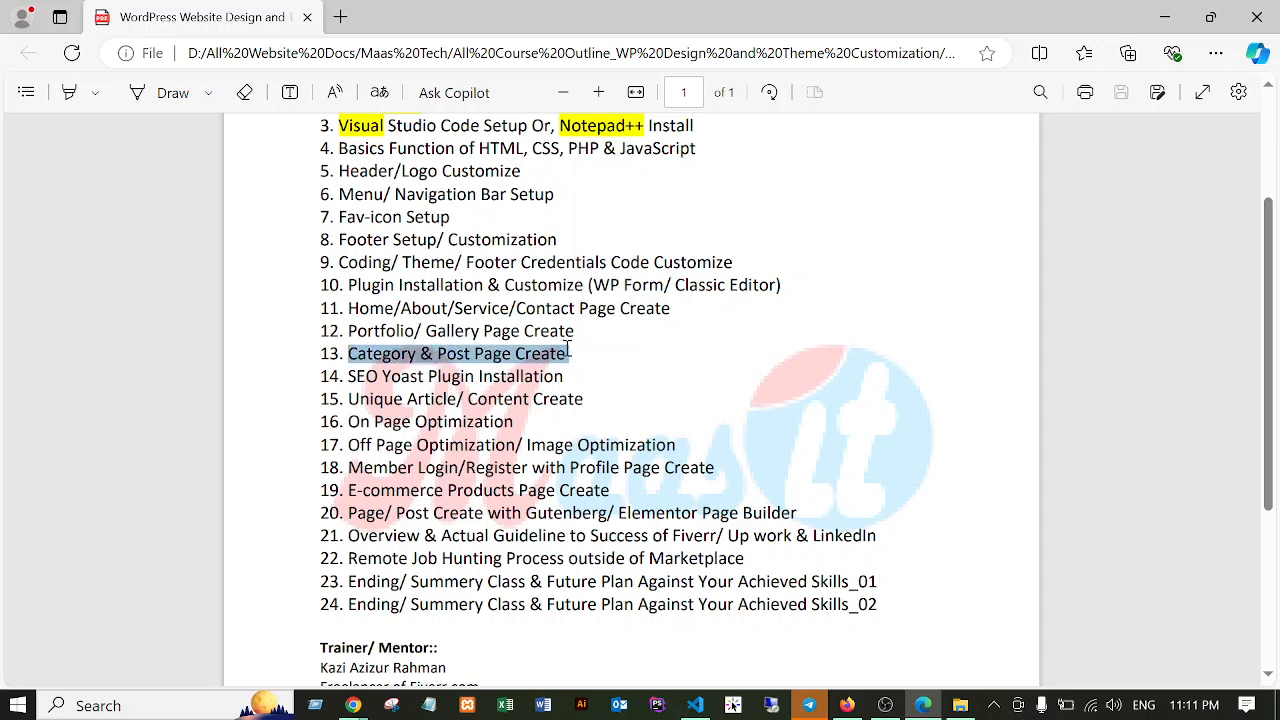
pyautogui.click(568, 350)
pyautogui.moveTo(568, 353); pyautogui.dragTo(352, 353)
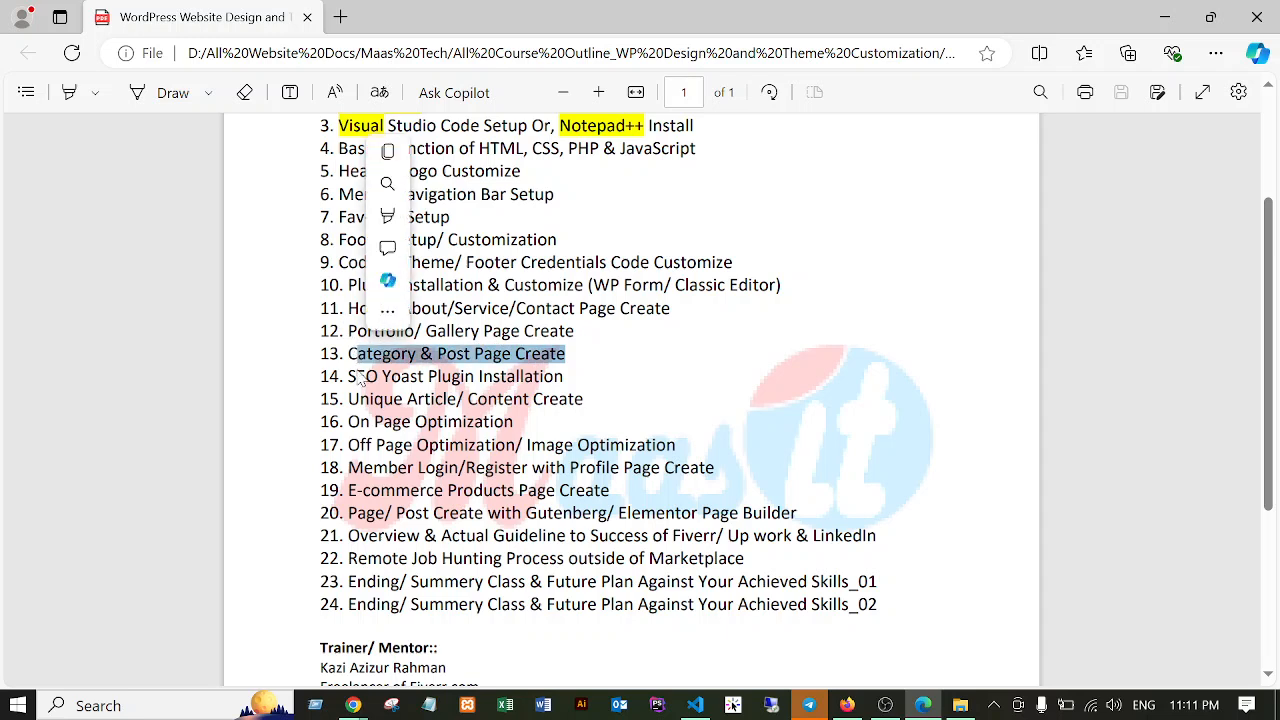
# Mark the course outline entries "Unique Article/ Content Create" and "SEO Yoast Plugin Installation" while reviewing the PDF.
pyautogui.click(558, 378)
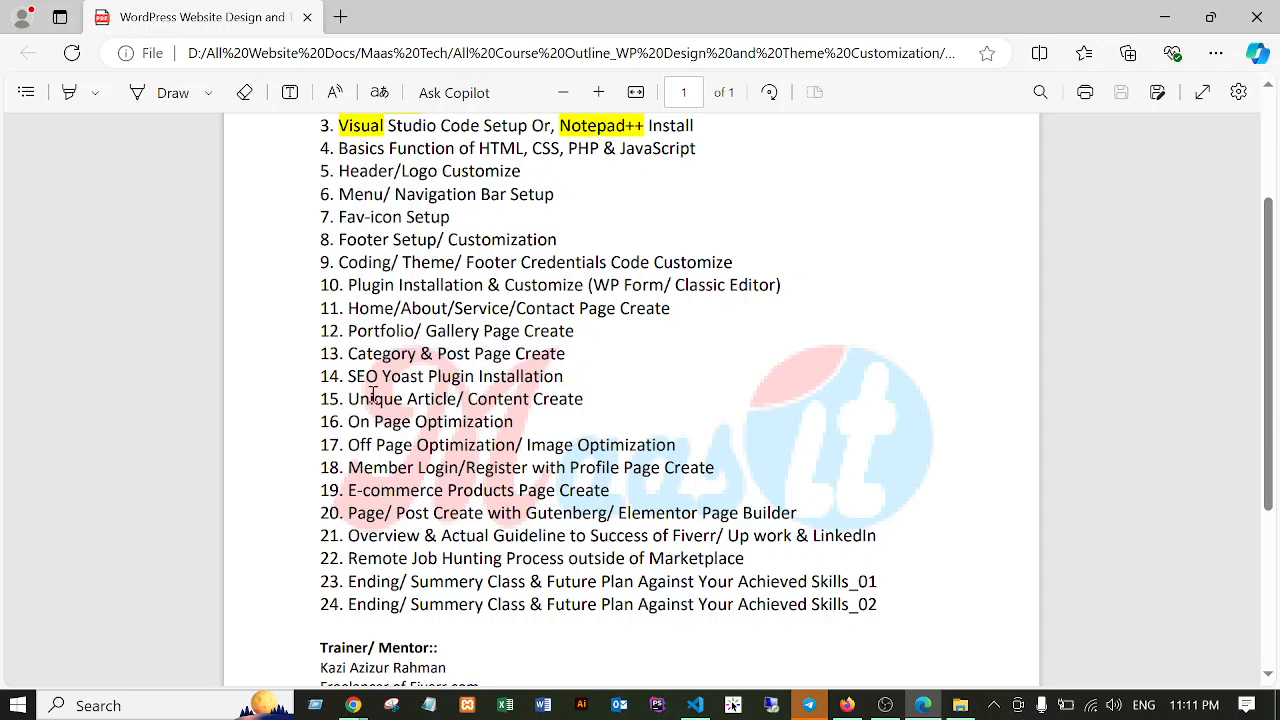
pyautogui.moveTo(352, 398); pyautogui.dragTo(588, 403)
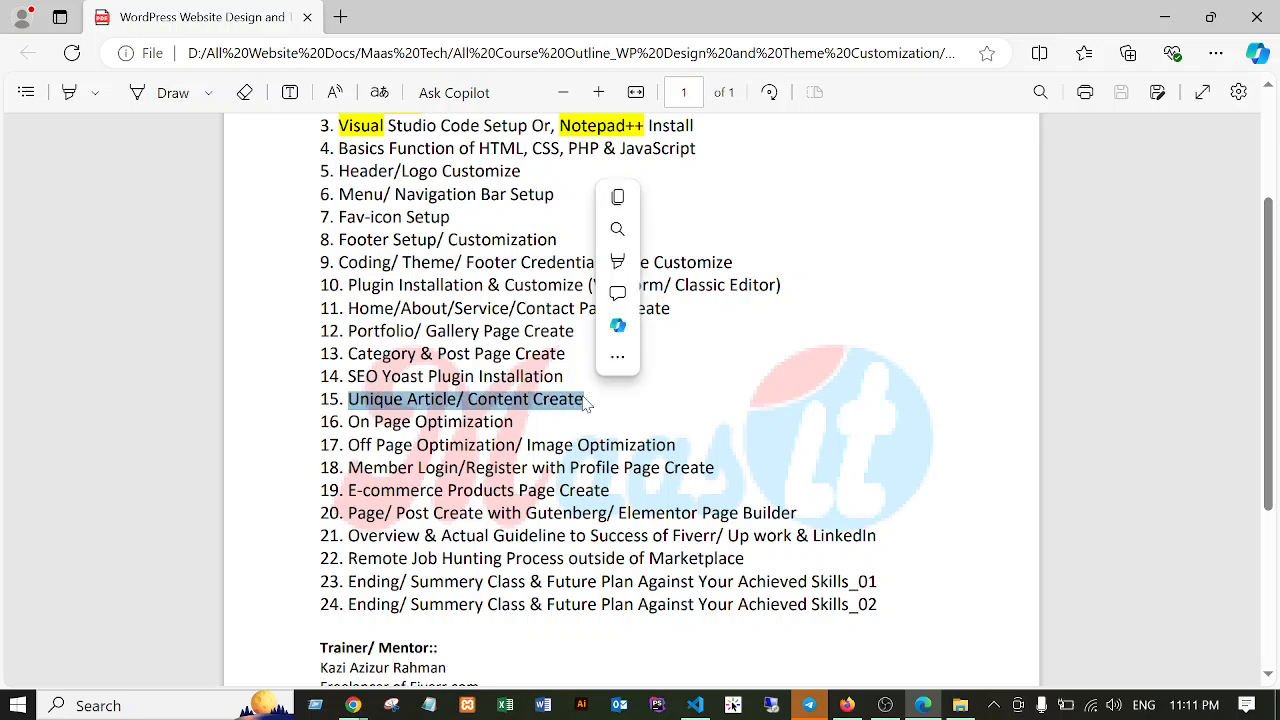
pyautogui.click(580, 402)
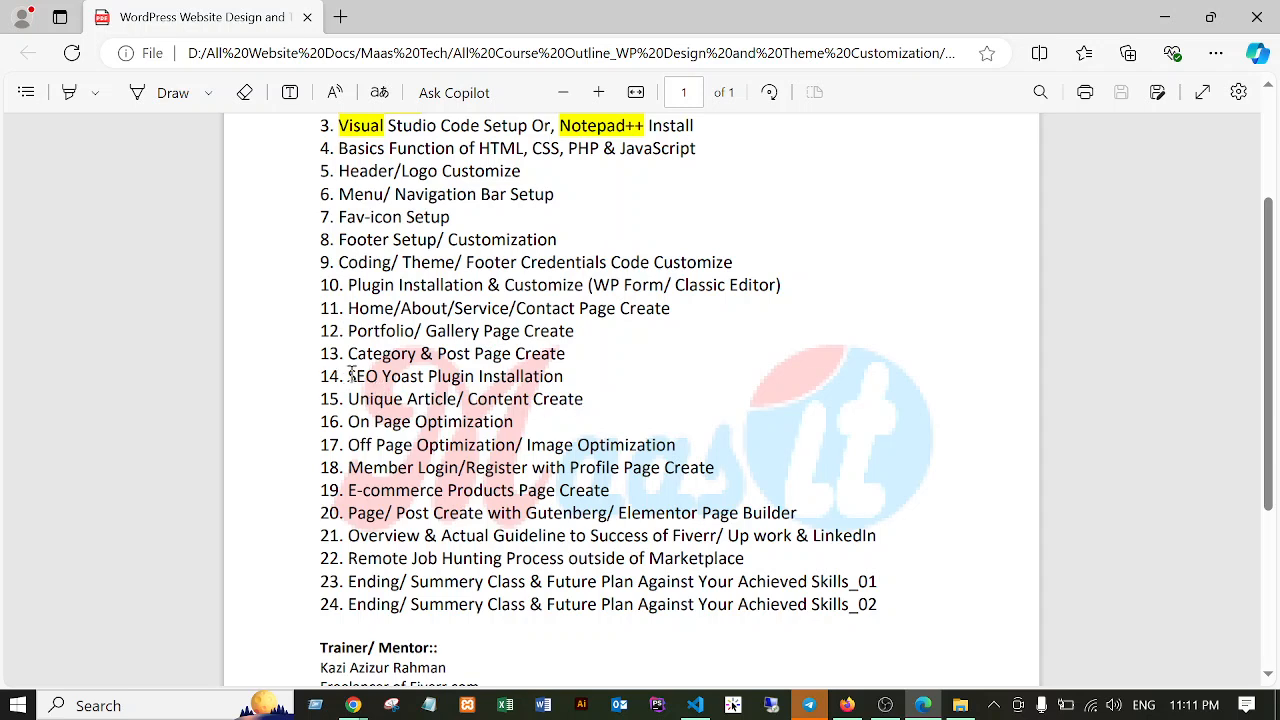
pyautogui.moveTo(351, 374); pyautogui.dragTo(571, 376)
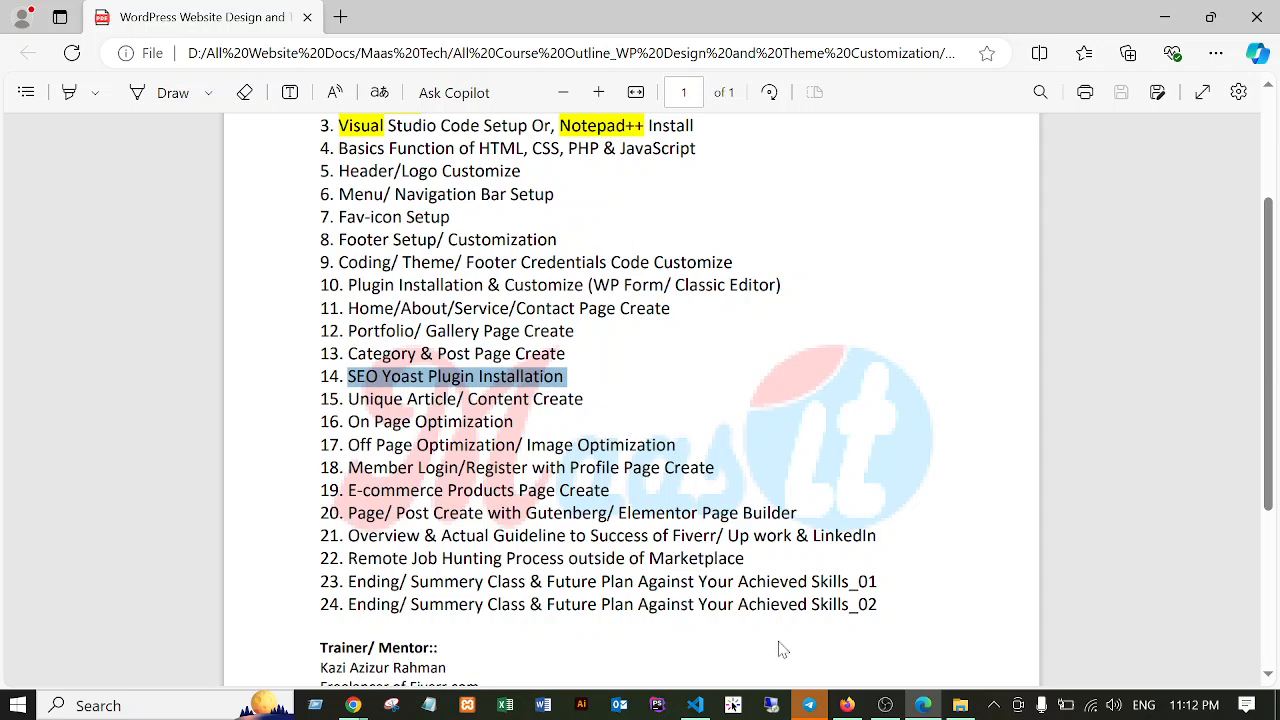
# Switch to the WordPress admin in Firefox and search the plugins available to add for "yoast".
pyautogui.click(848, 706)
pyautogui.scroll(-2, 63, 500)
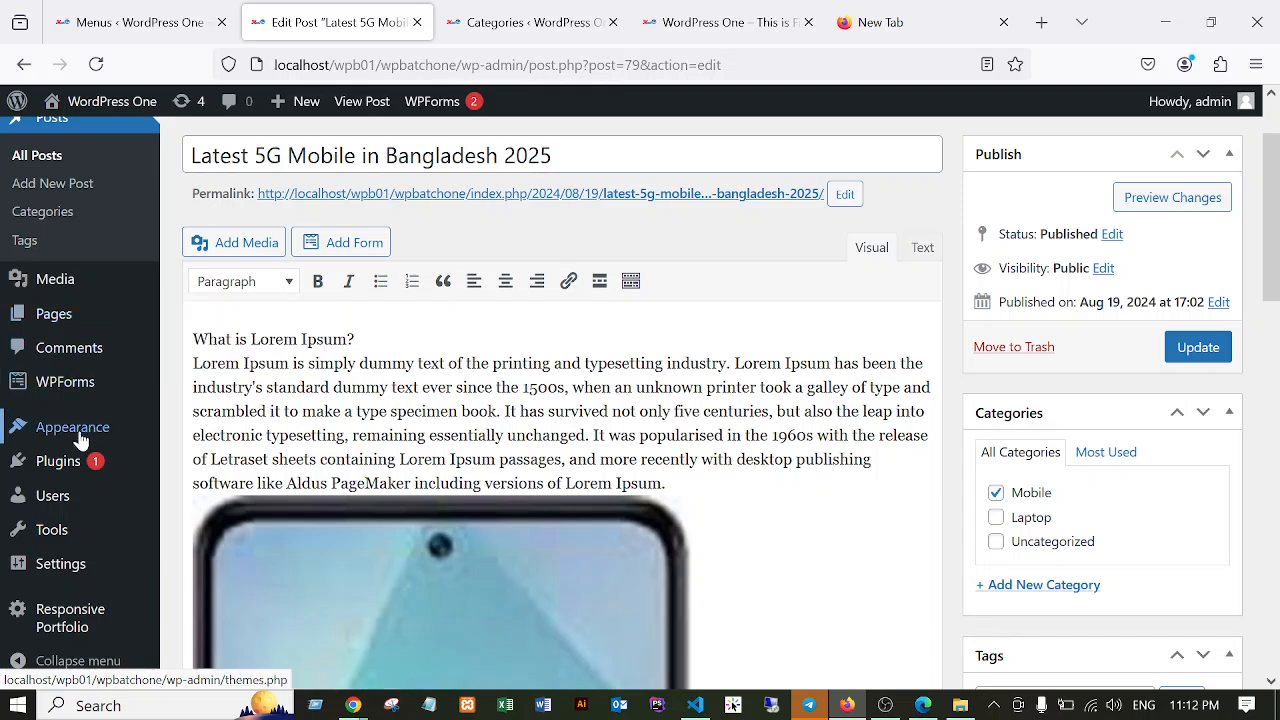
pyautogui.moveTo(55, 470)
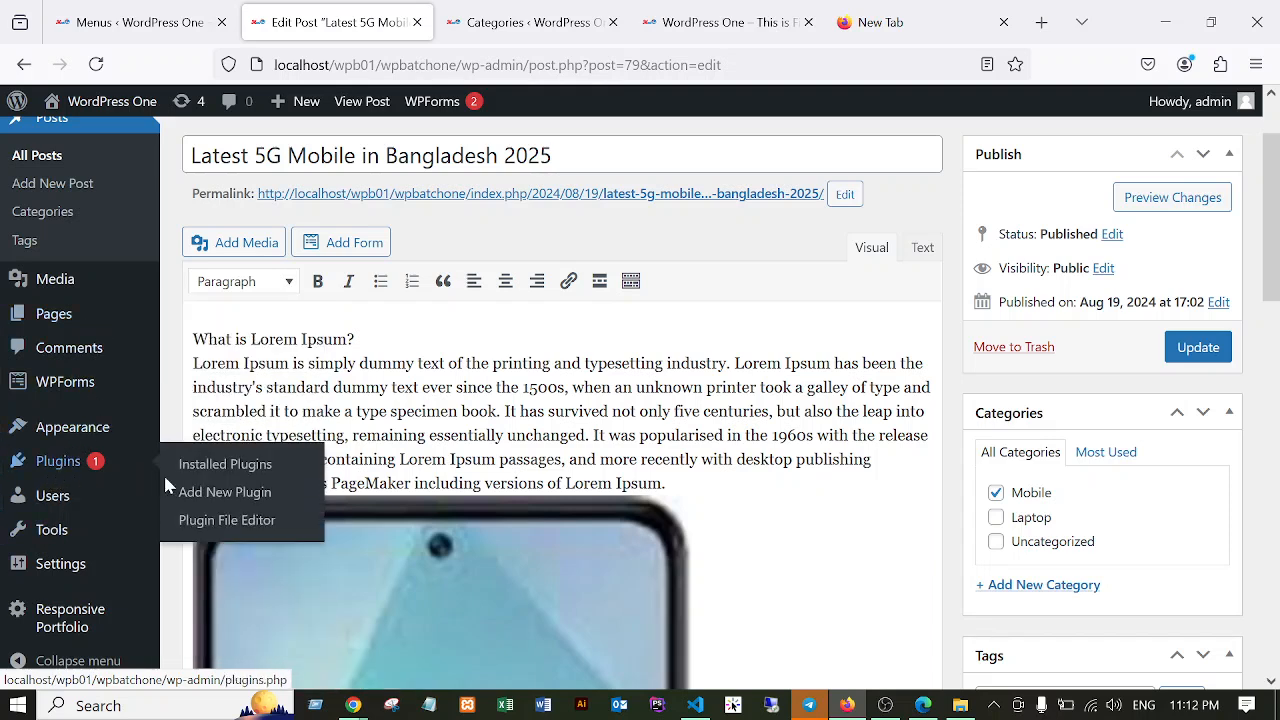
pyautogui.click(199, 495)
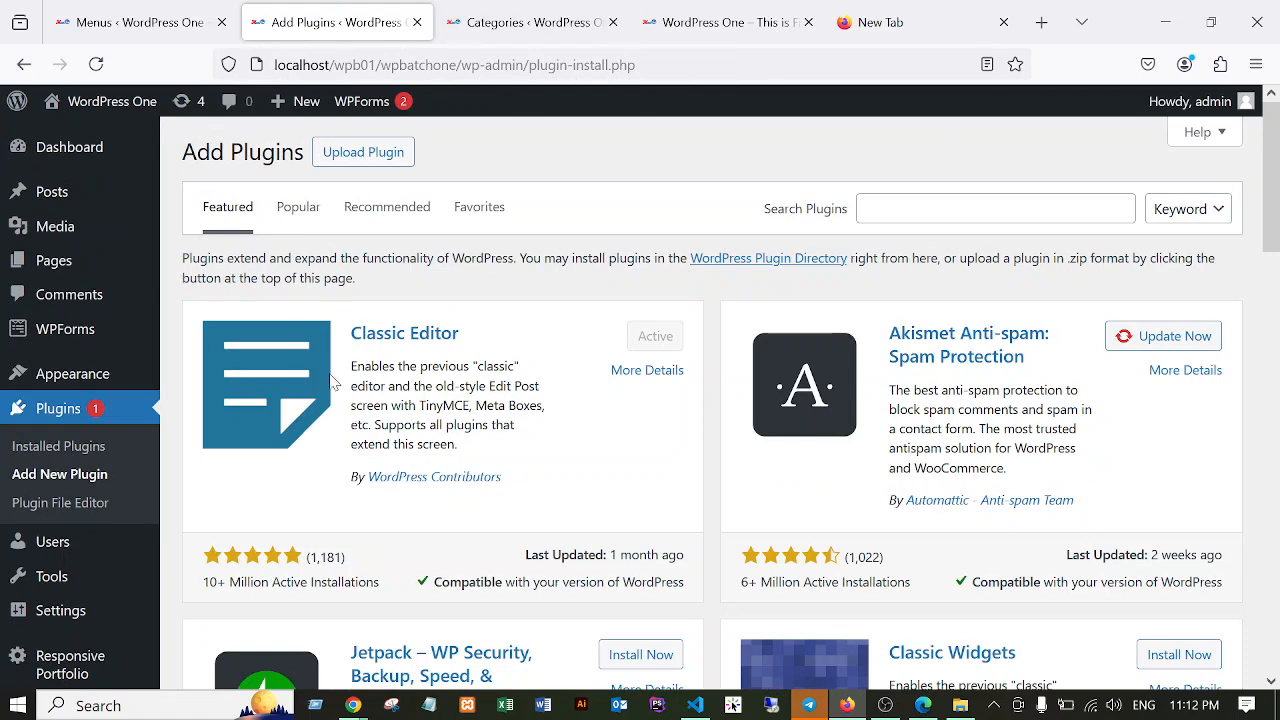
pyautogui.click(966, 211)
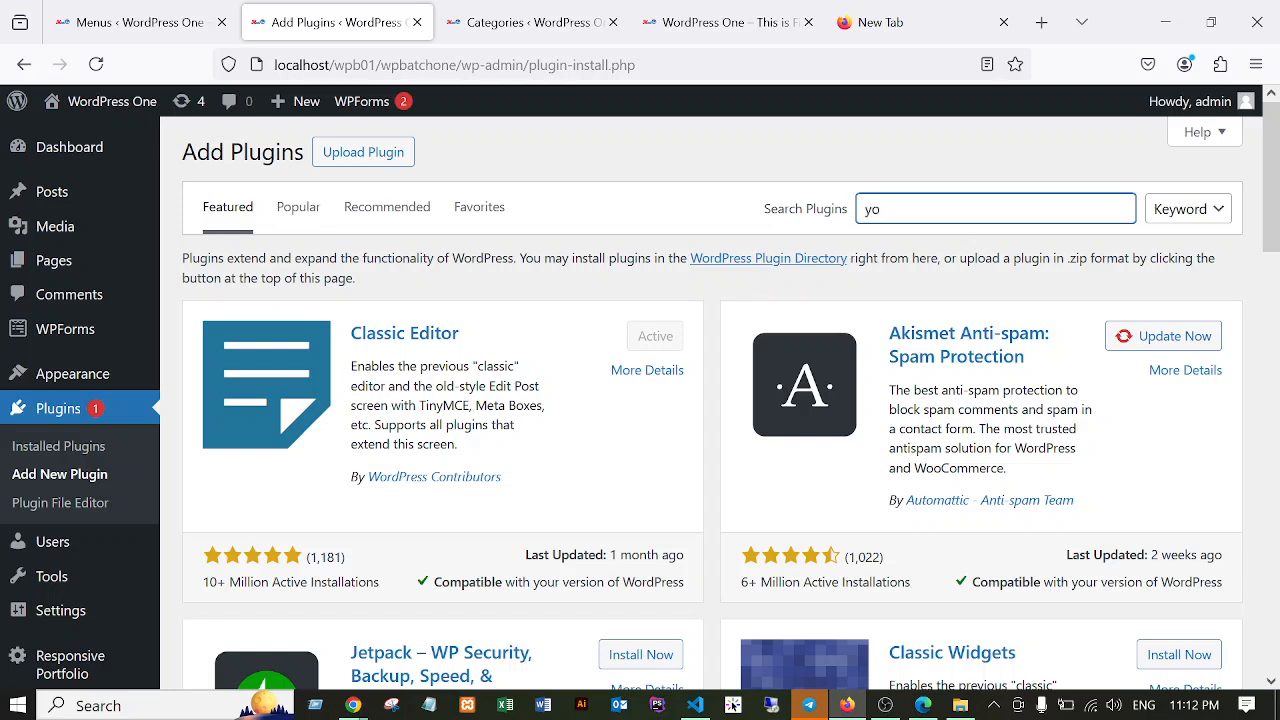
pyautogui.write('yoast')
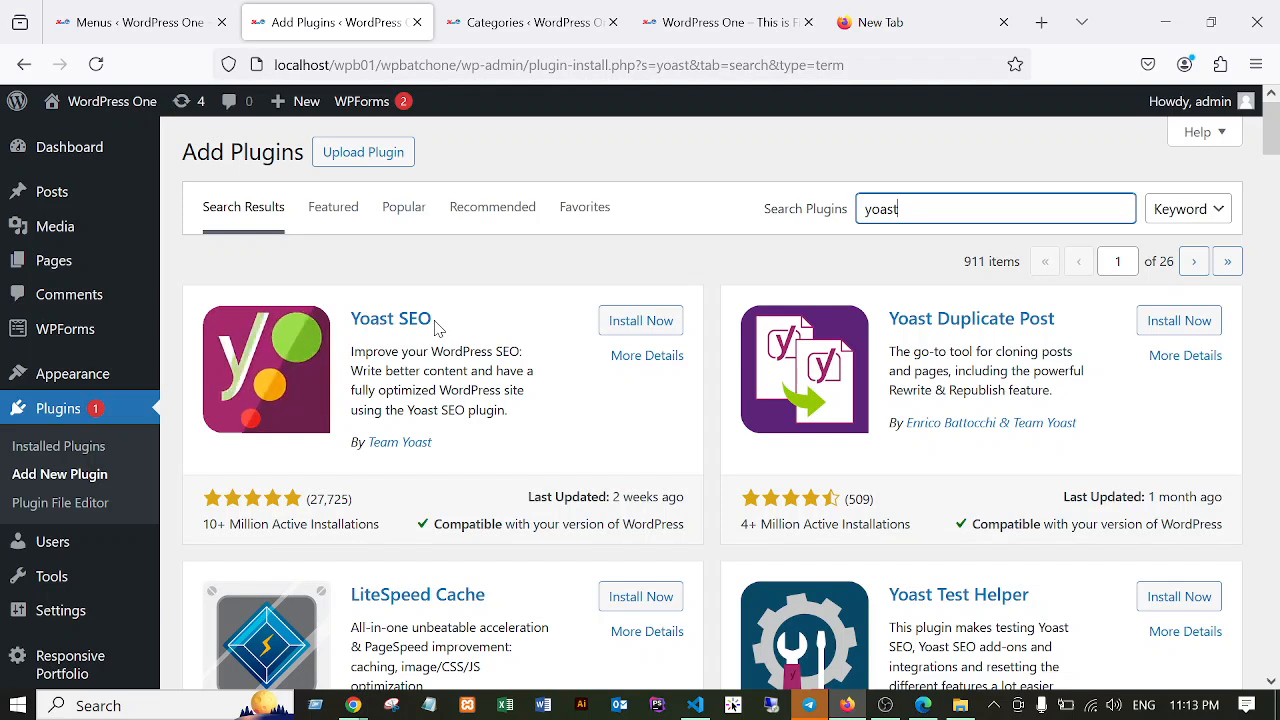
# Install and activate the Yoast SEO plugin.
pyautogui.click(634, 322)
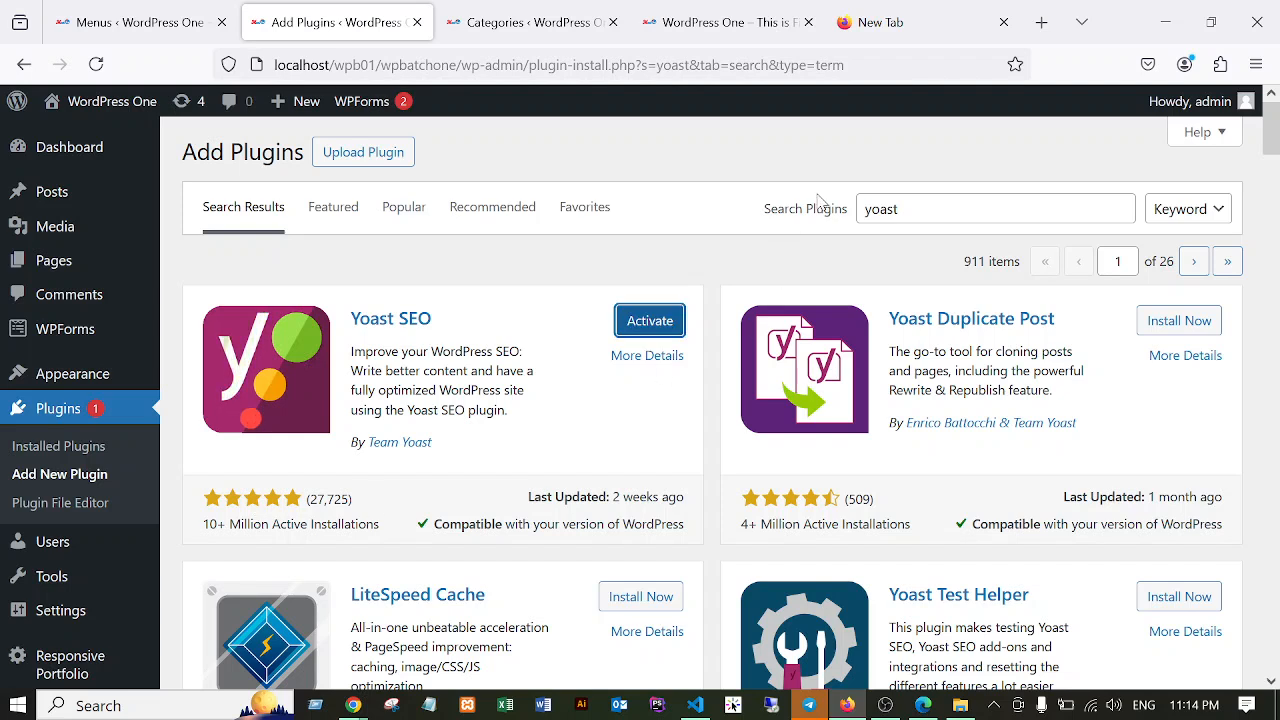
pyautogui.click(632, 322)
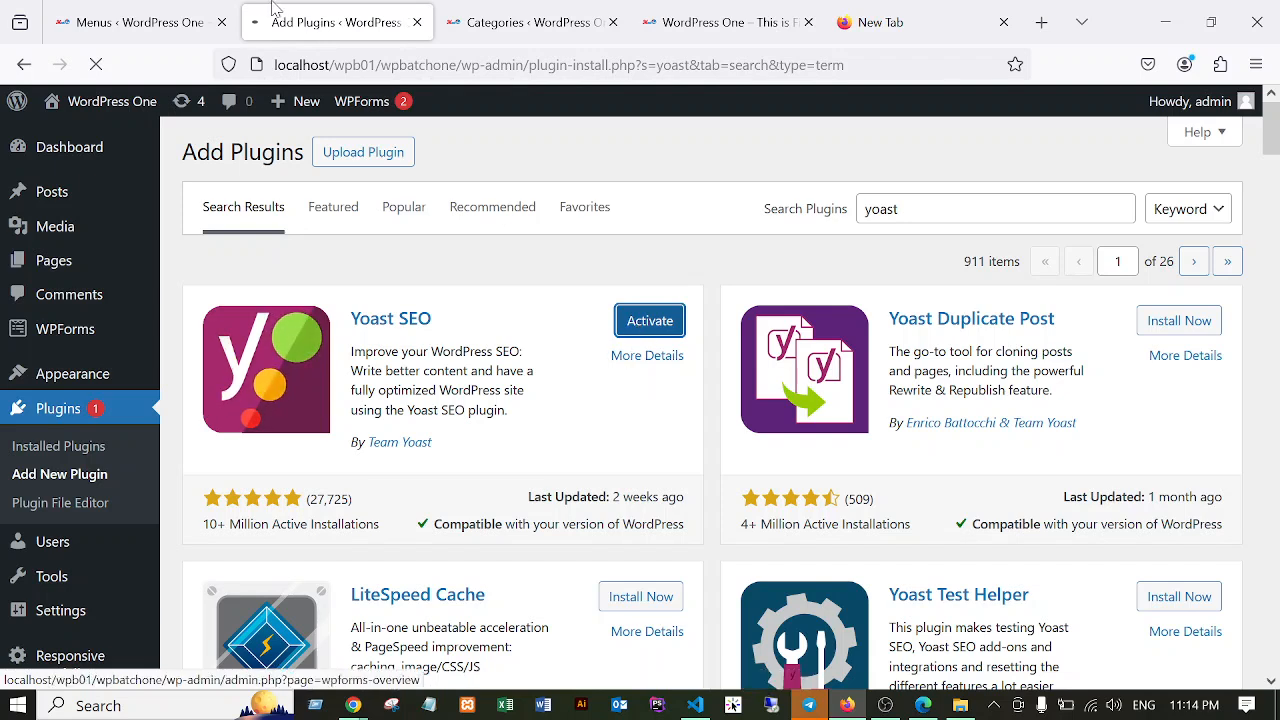
pyautogui.click(172, 10)
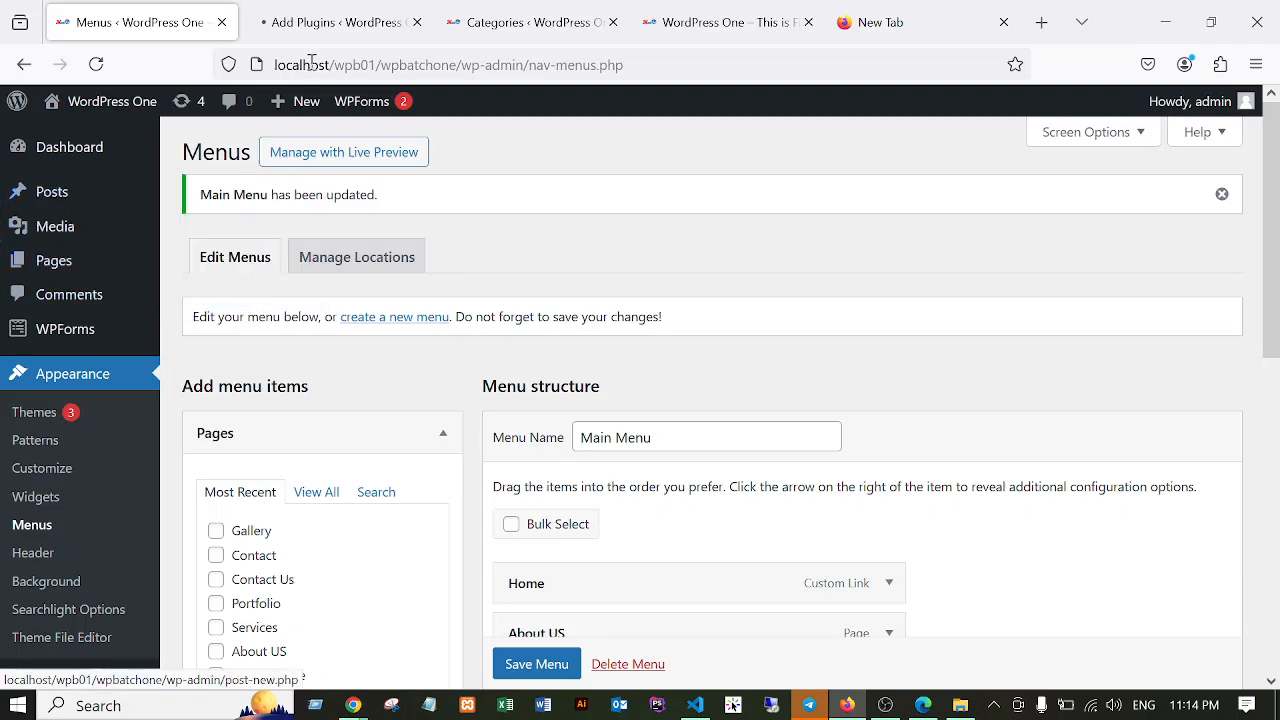
pyautogui.click(308, 28)
pyautogui.click(171, 17)
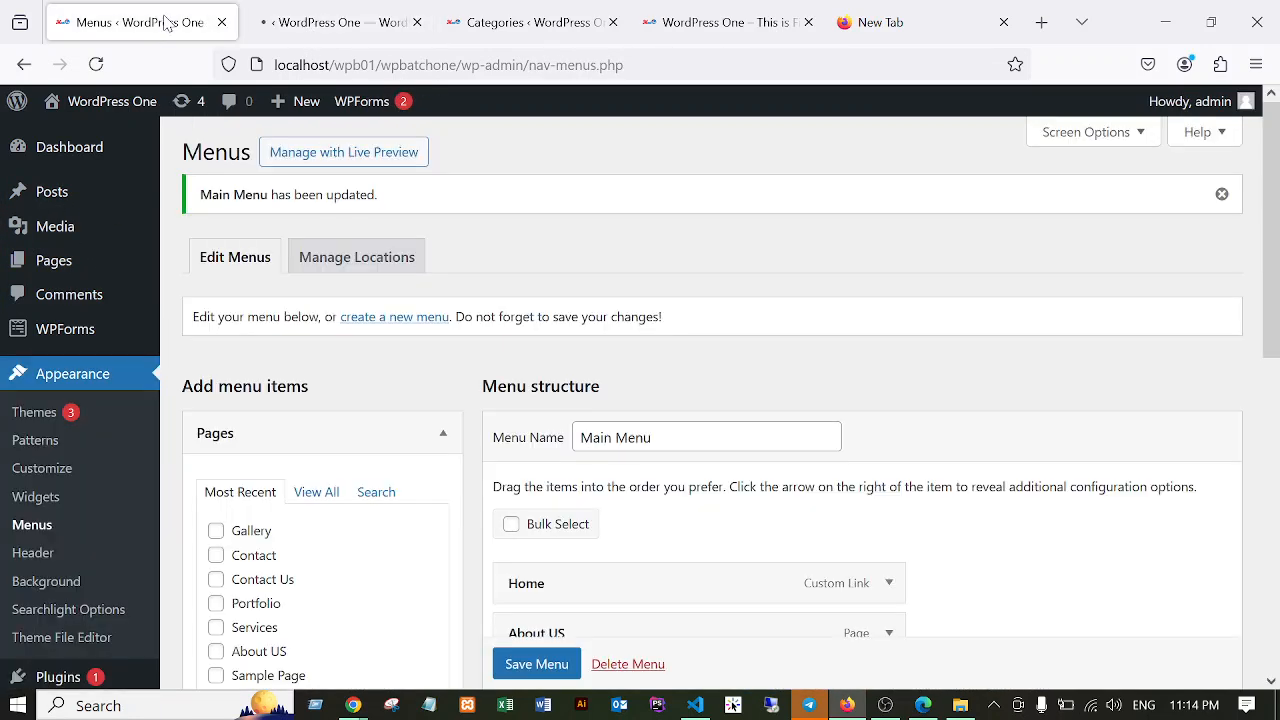
pyautogui.click(308, 24)
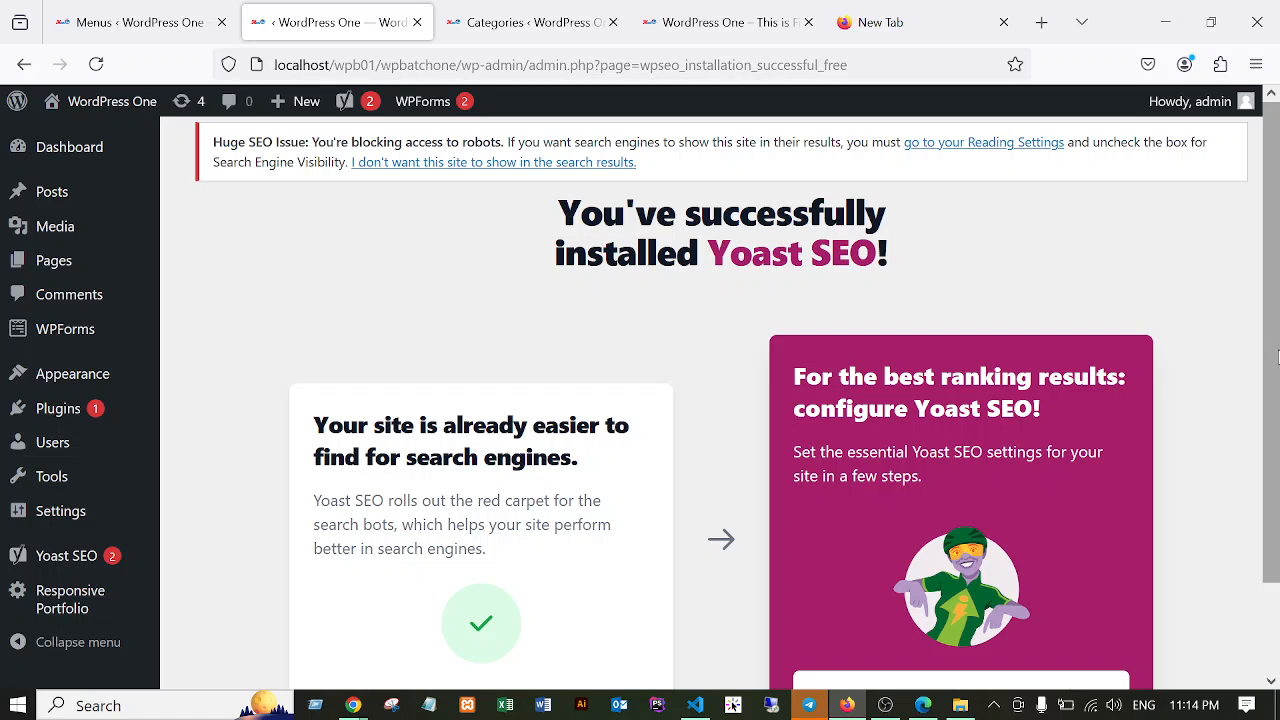
# Look over the Yoast SEO welcome page and dismiss its blocked-robots notice by choosing not to show the site in search results.
pyautogui.scroll(-2, 1275, 355)
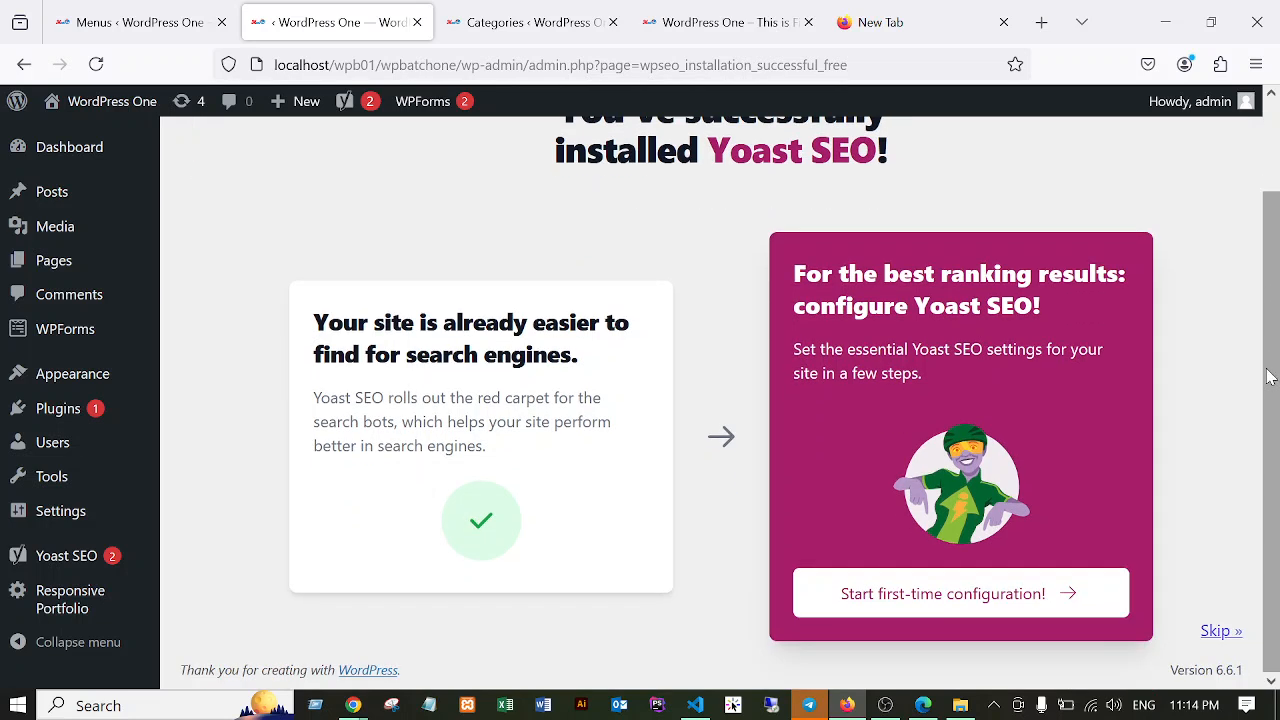
pyautogui.scroll(2, 1268, 376)
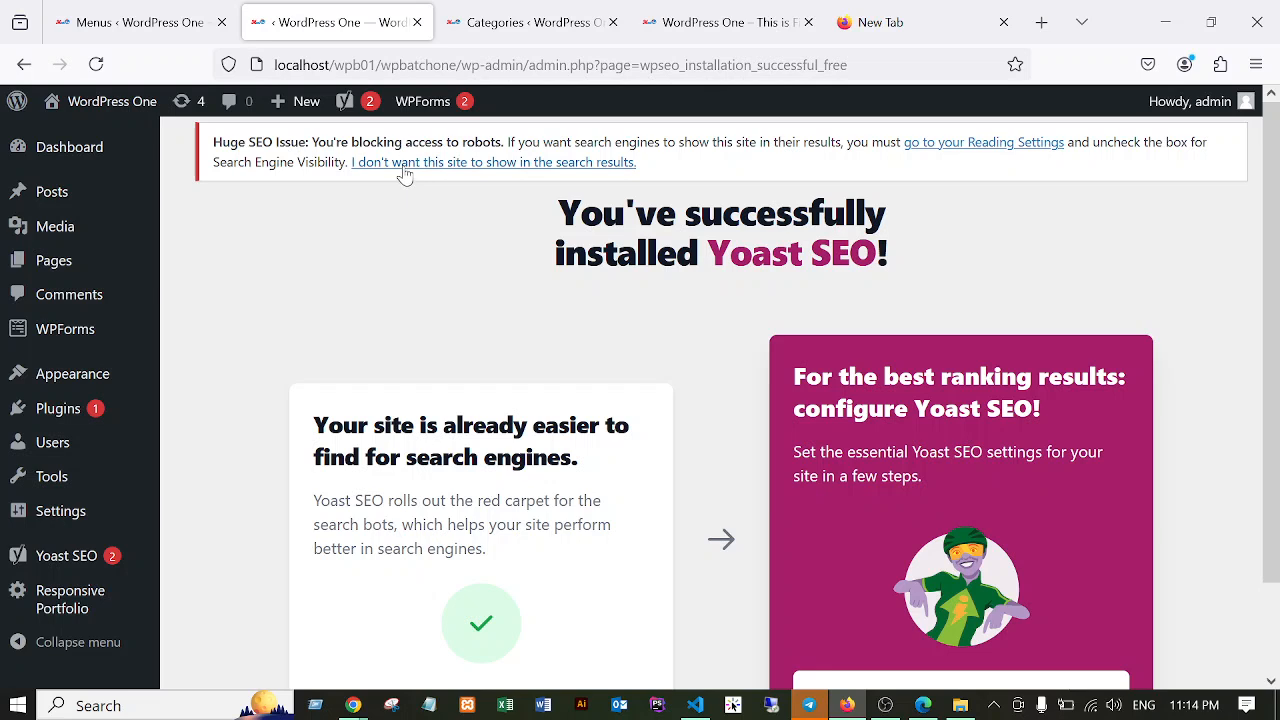
pyautogui.click(373, 172)
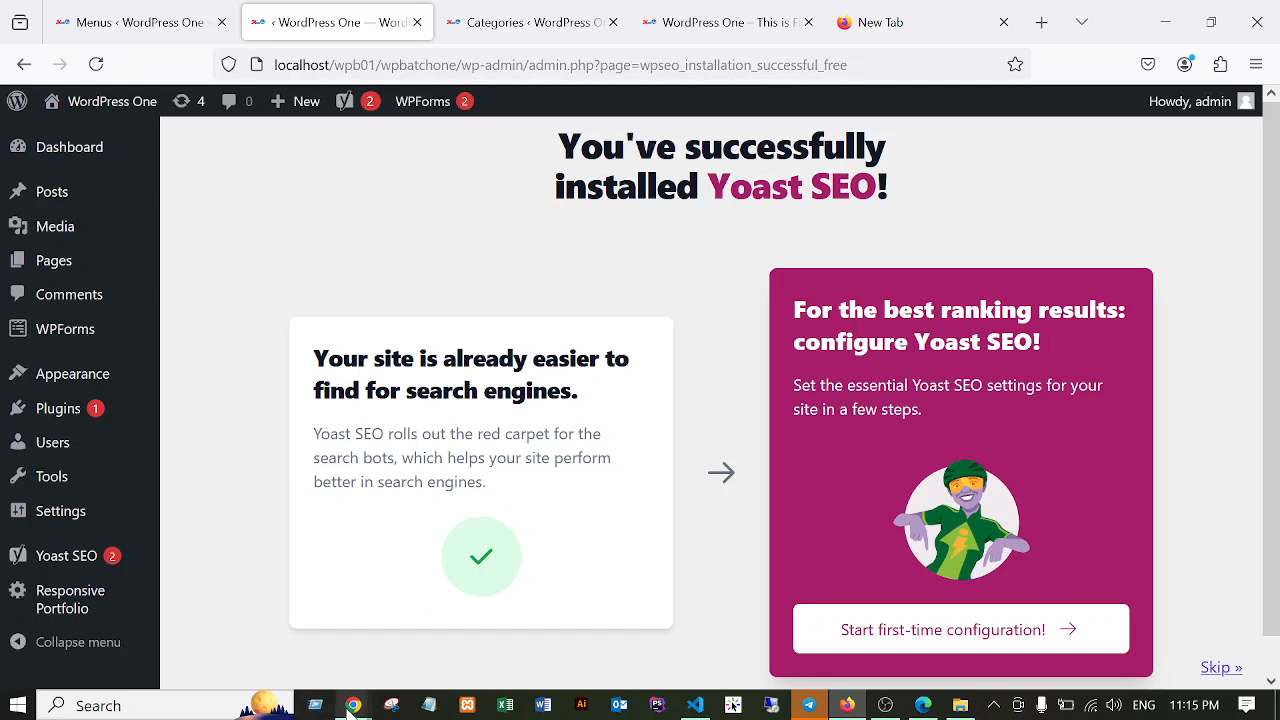
pyautogui.moveTo(350, 708)
pyautogui.click(368, 672)
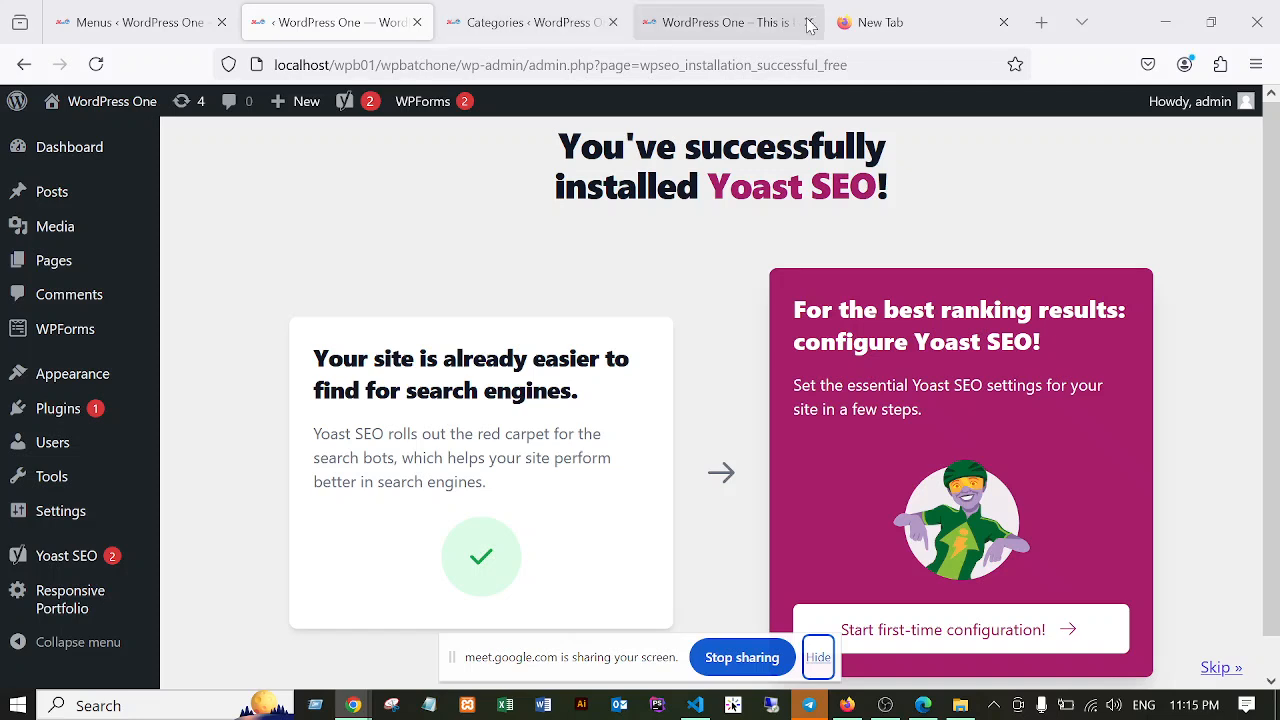
pyautogui.click(975, 28)
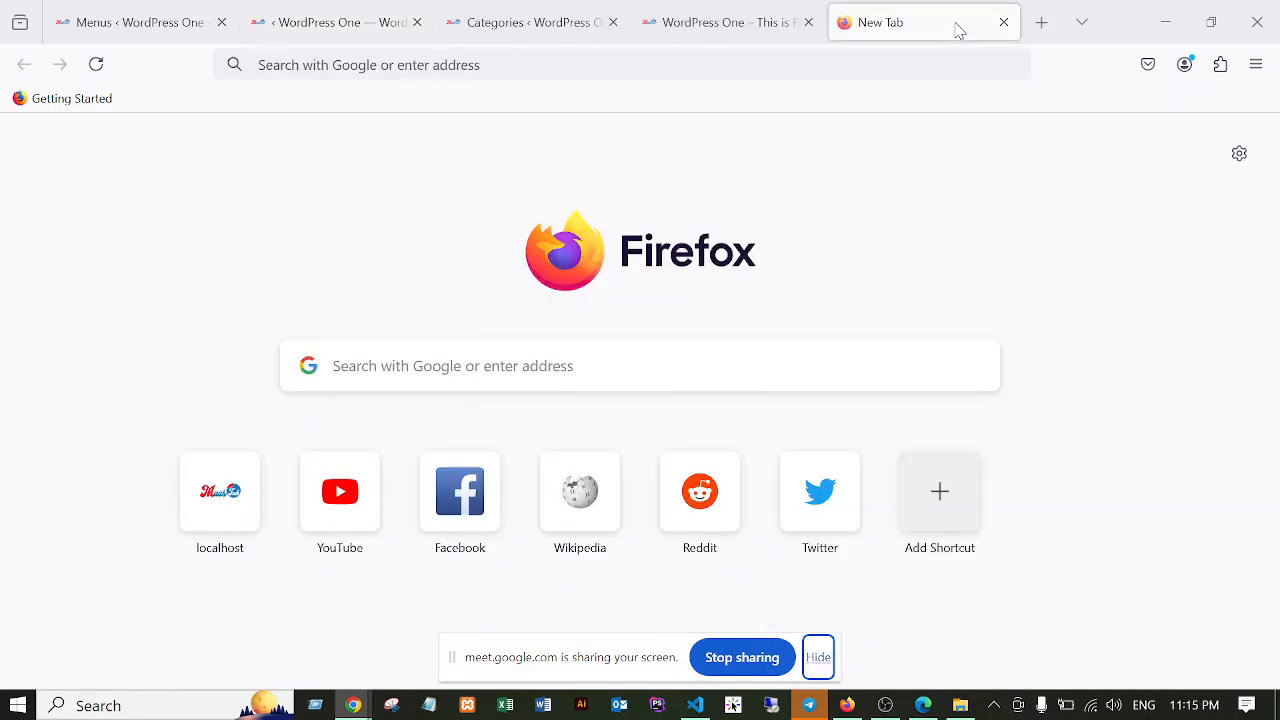
pyautogui.click(351, 354)
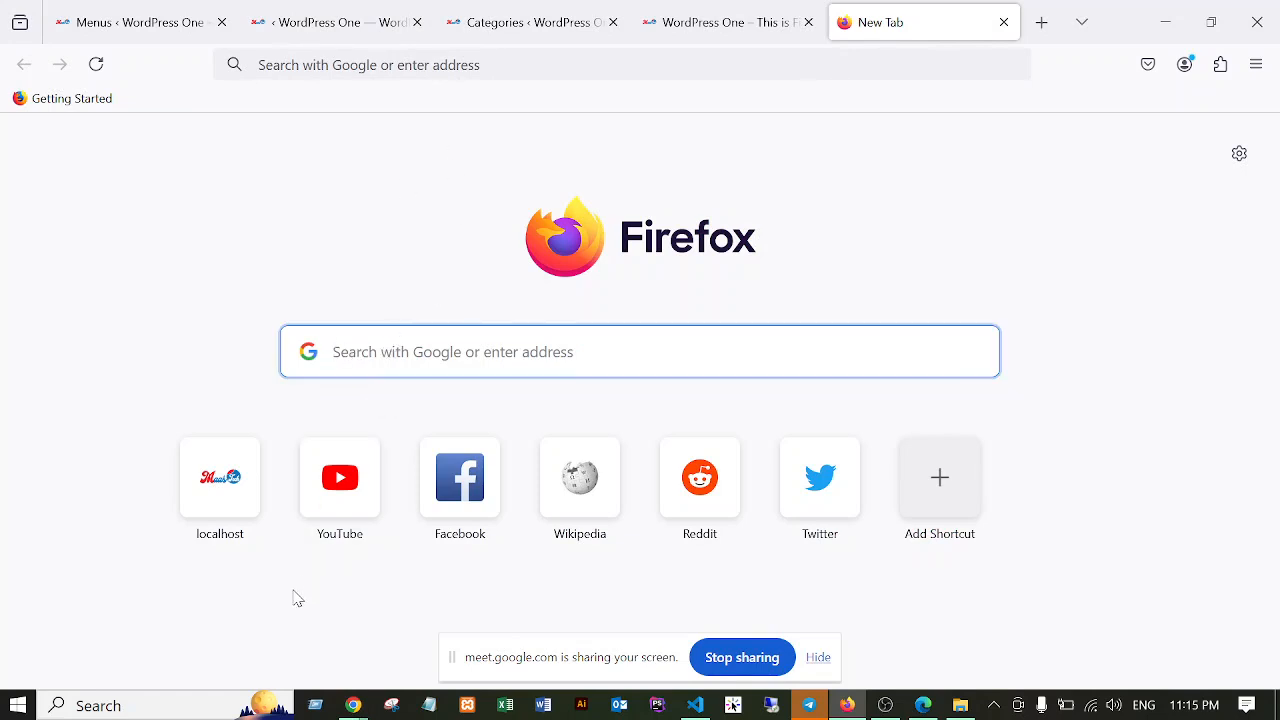
# Switch to Chrome and search Google for "maasitbd" in a new tab.
pyautogui.click(349, 708)
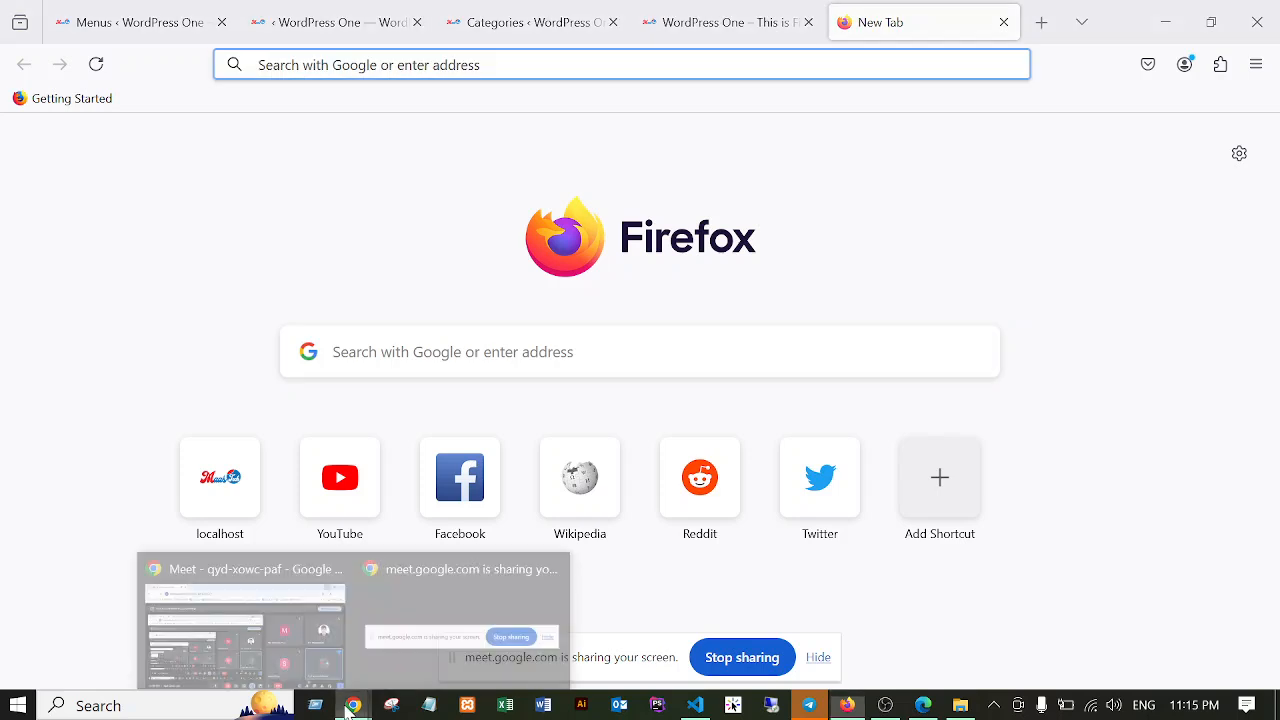
pyautogui.click(256, 620)
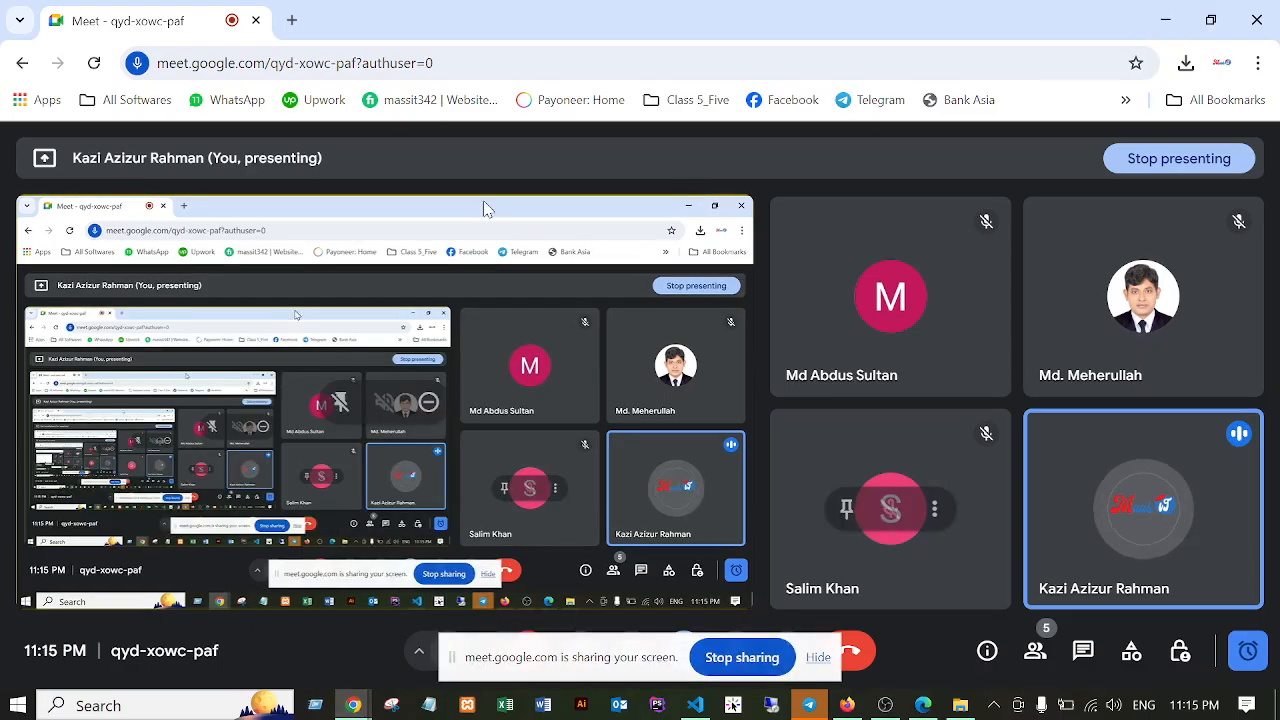
pyautogui.click(292, 20)
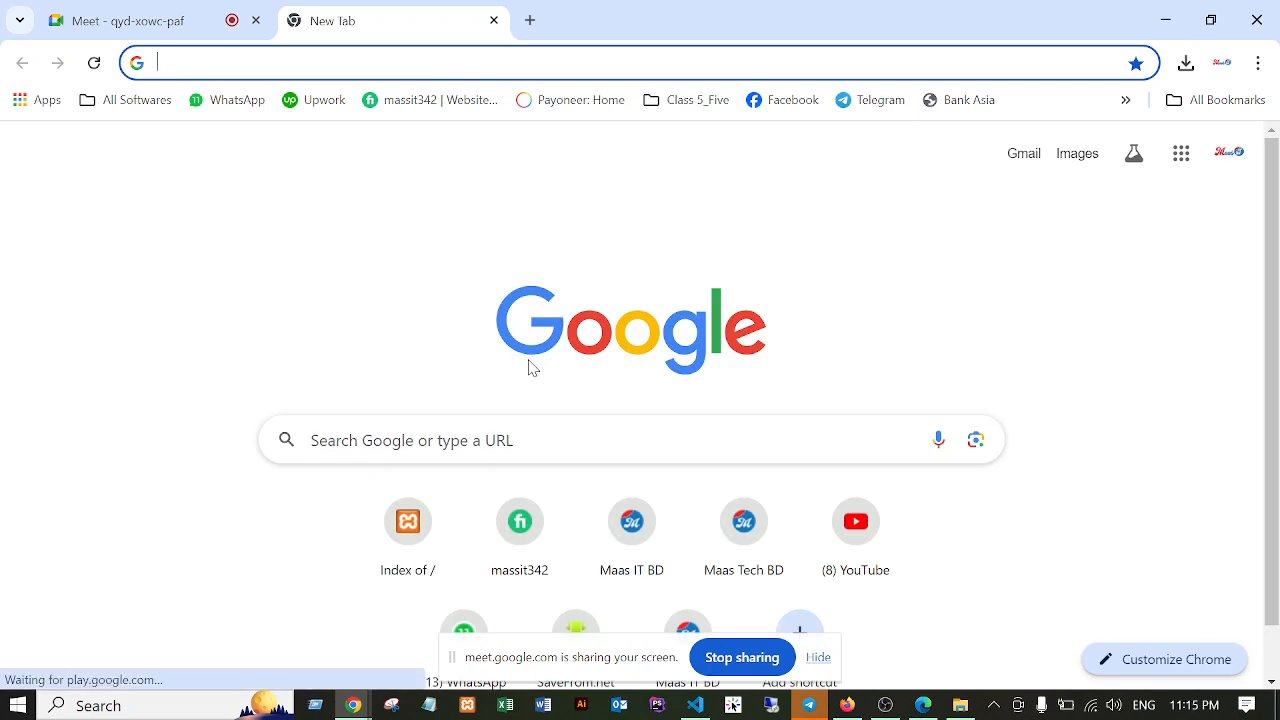
pyautogui.click(335, 431)
pyautogui.write('h')
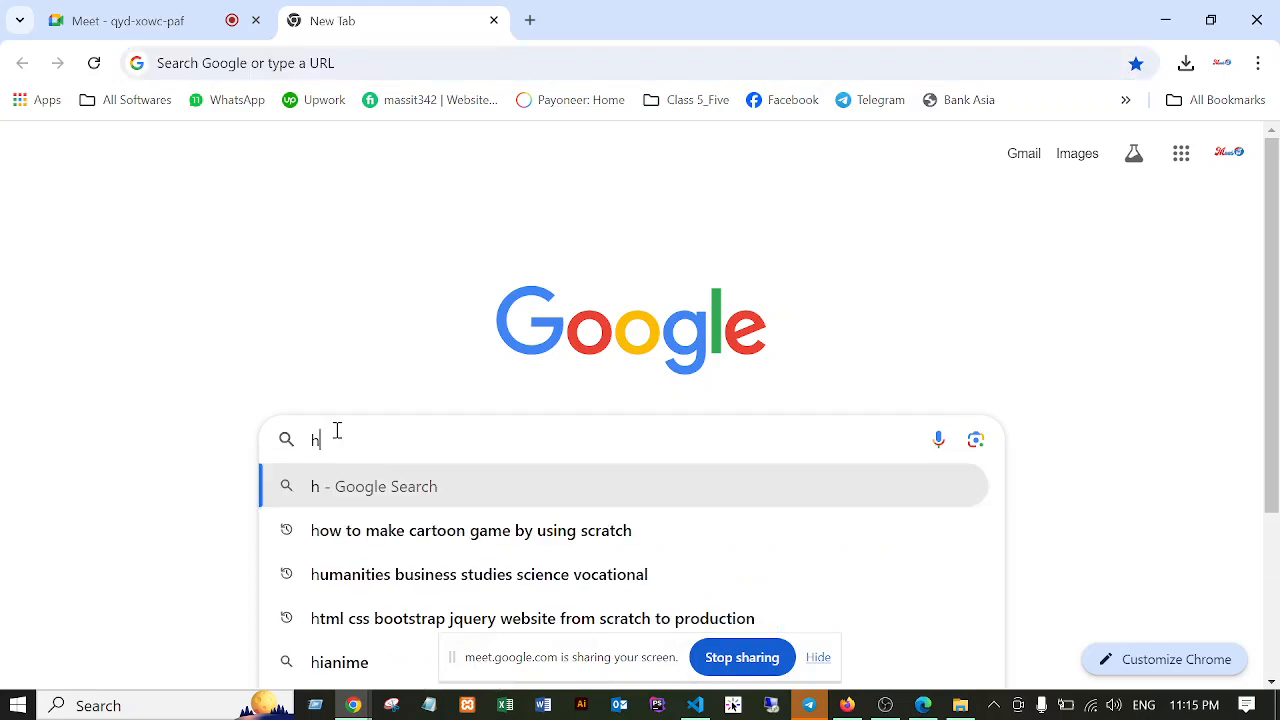
pyautogui.press('BackSpace')
pyautogui.write('maa')
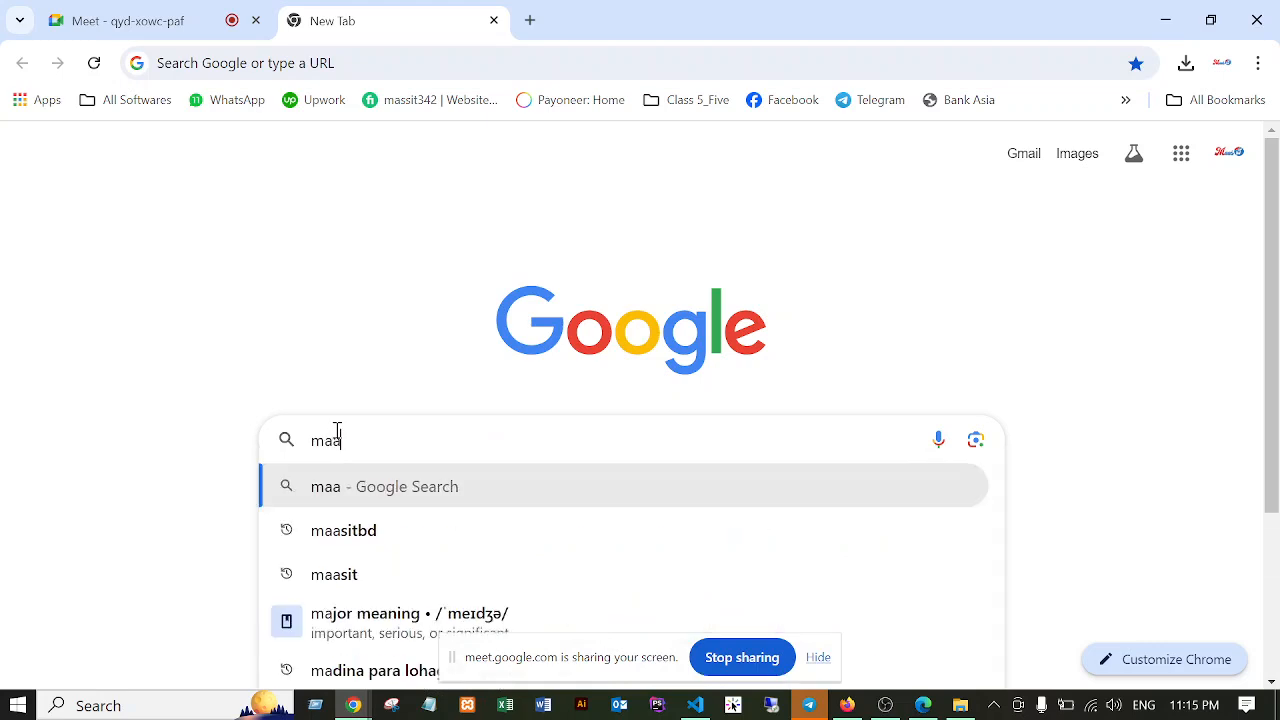
pyautogui.write('sitbd')
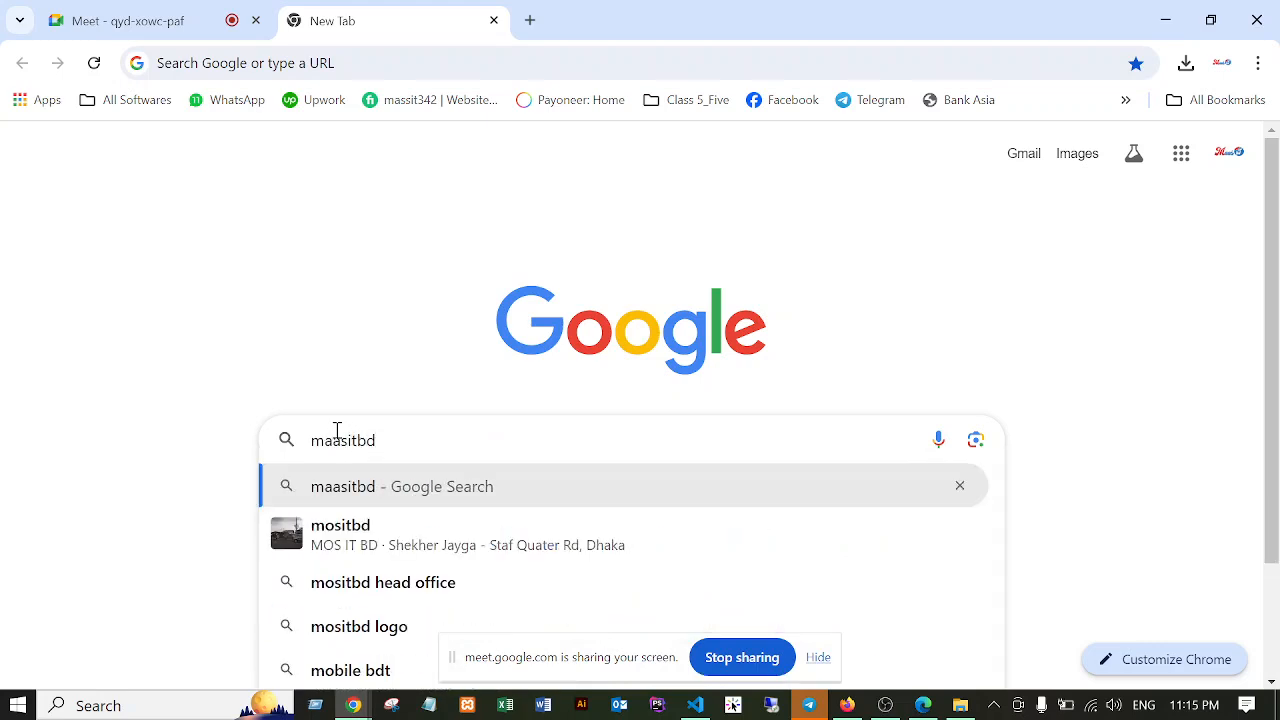
pyautogui.press('Return')
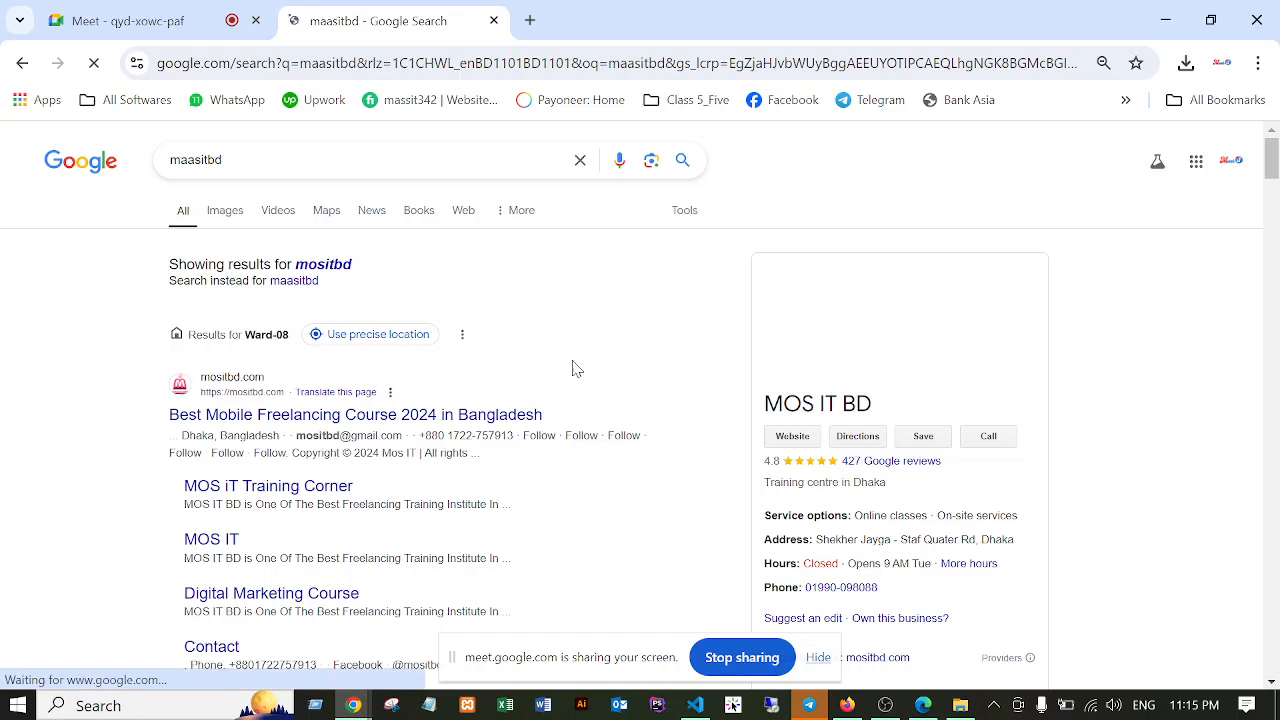
# Look through the Google results for "maasitbd" down to the images section and return to the beginning of the list.
pyautogui.scroll(-1, 480, 395)
pyautogui.scroll(-6, 480, 395)
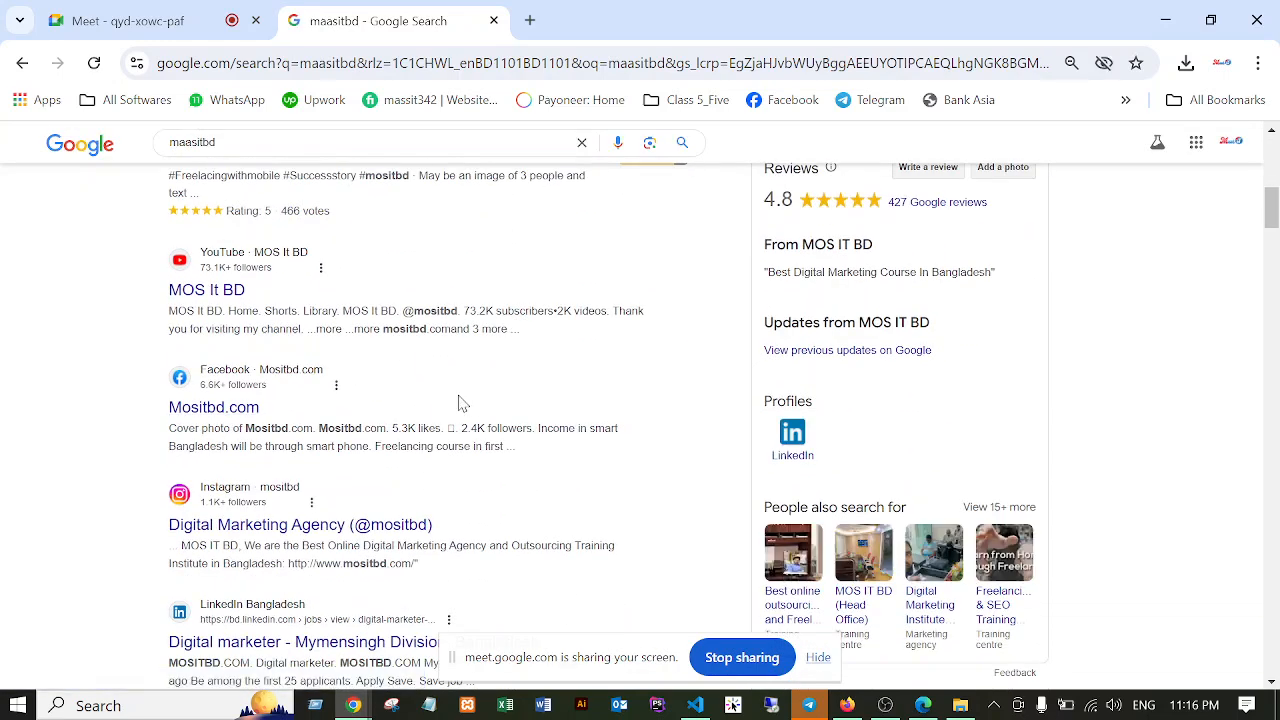
pyautogui.scroll(-4, 462, 403)
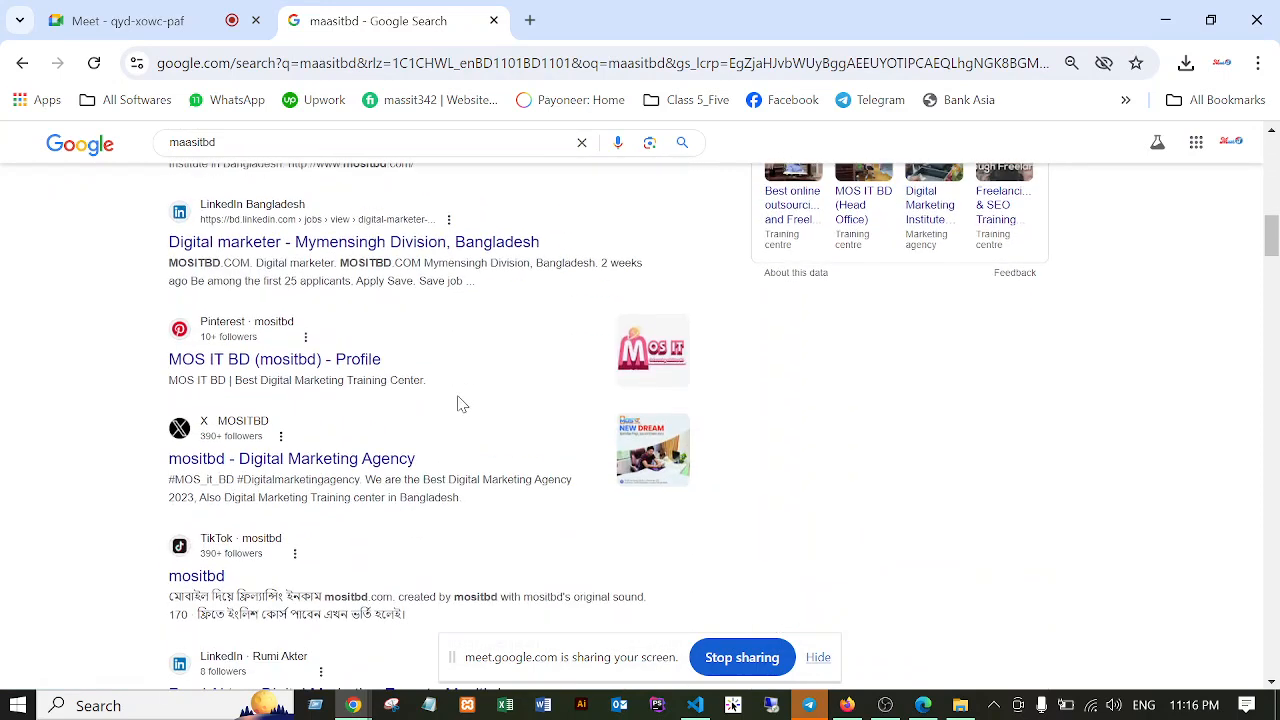
pyautogui.scroll(-4, 462, 403)
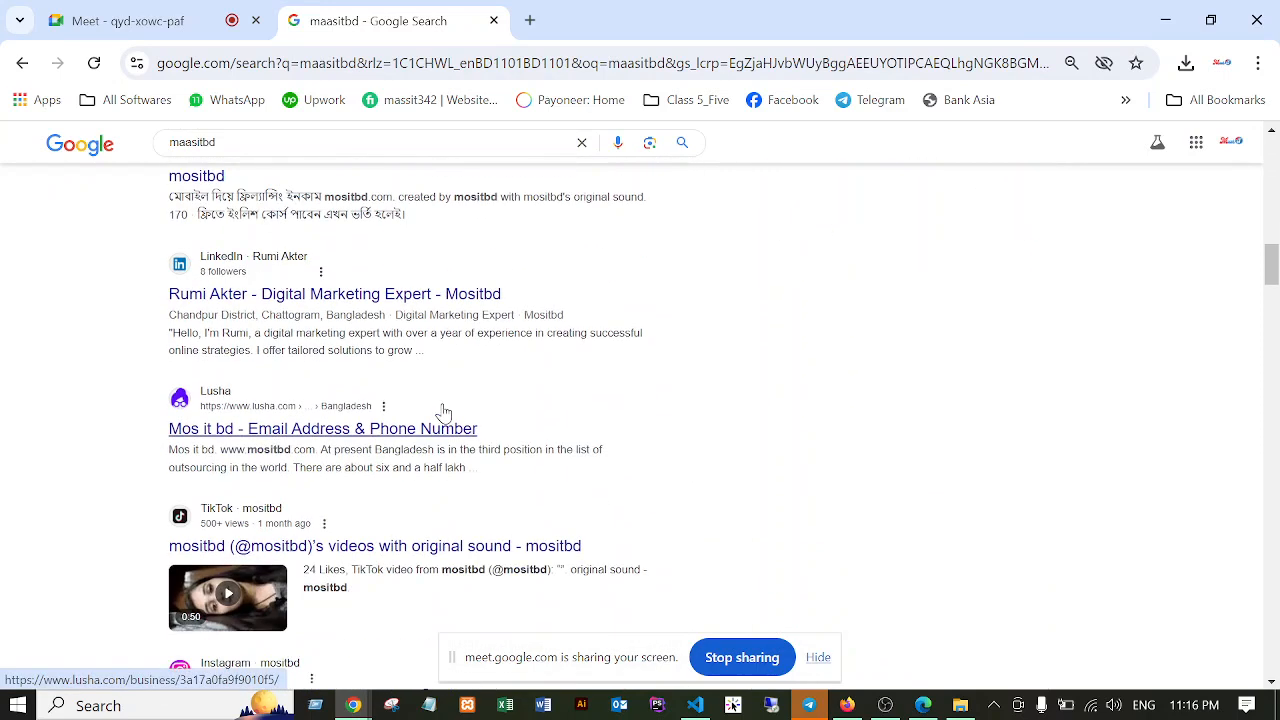
pyautogui.scroll(-2, 443, 411)
pyautogui.scroll(-6, 446, 413)
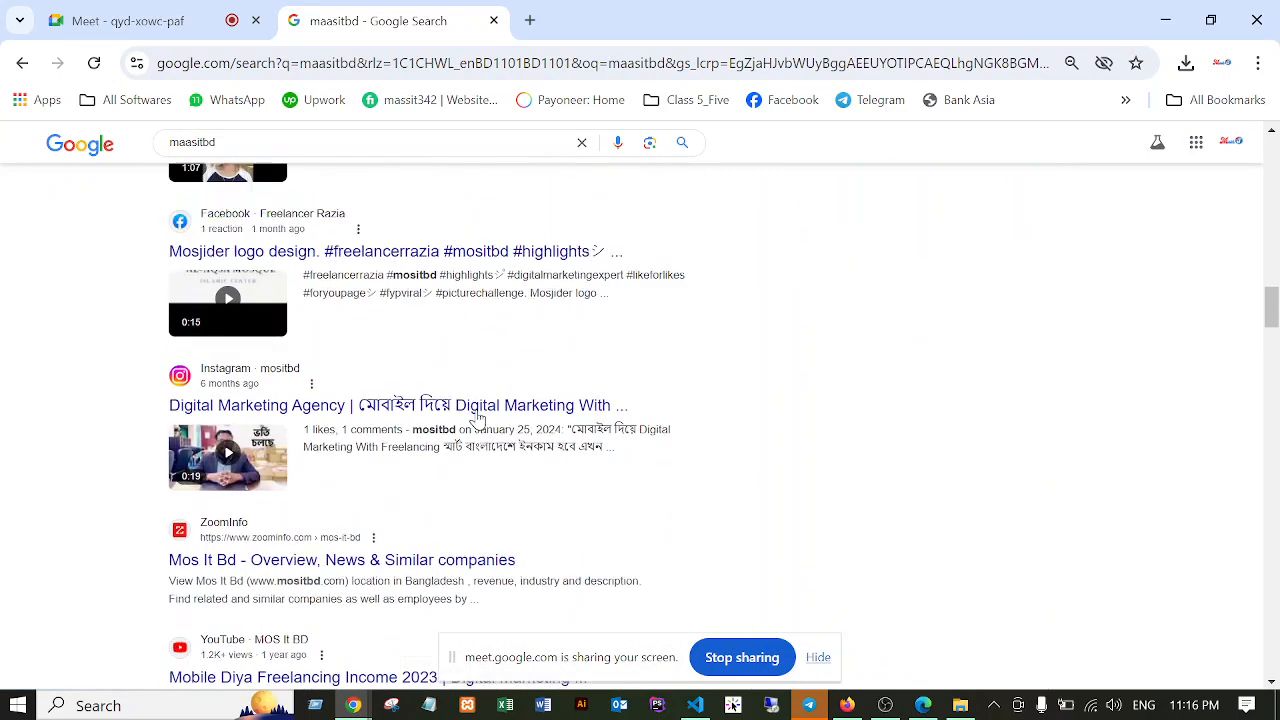
pyautogui.scroll(-7, 524, 400)
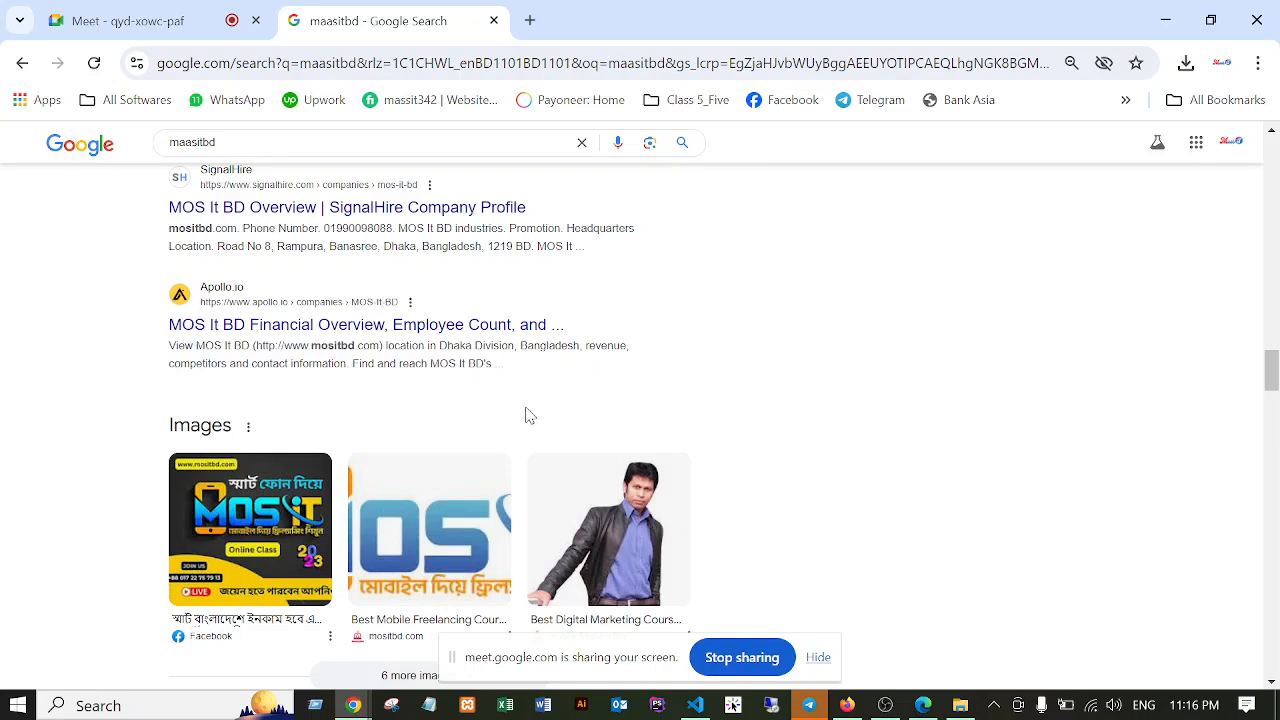
pyautogui.scroll(8, 526, 403)
pyautogui.scroll(20, 520, 392)
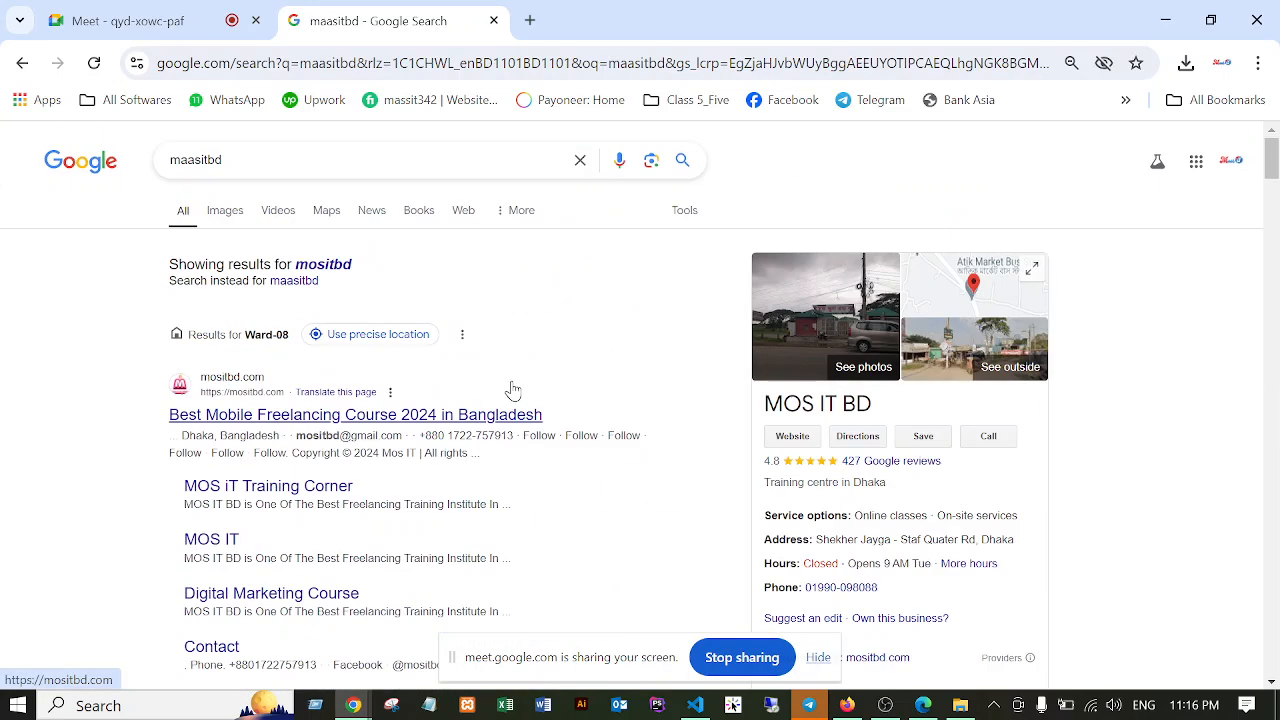
# Search Google for "allintitle:maasitbd" and look through the results down to the end of the page.
pyautogui.click(171, 159)
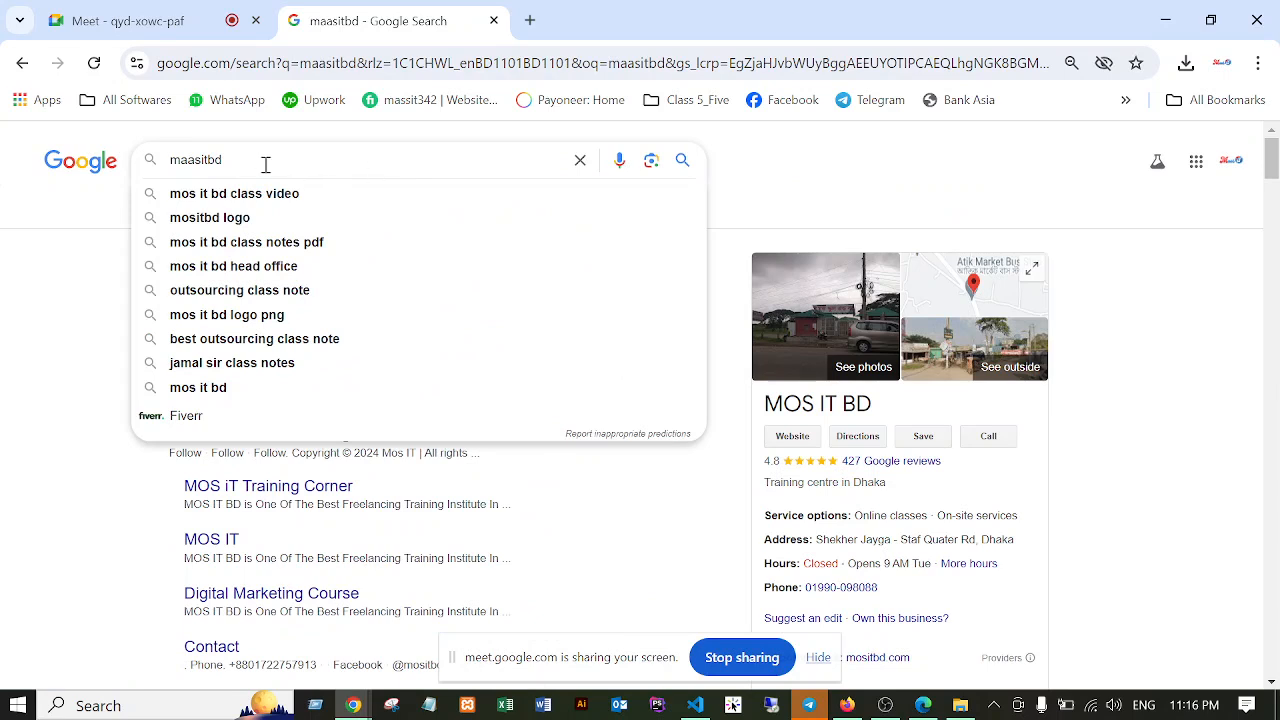
pyautogui.write('all')
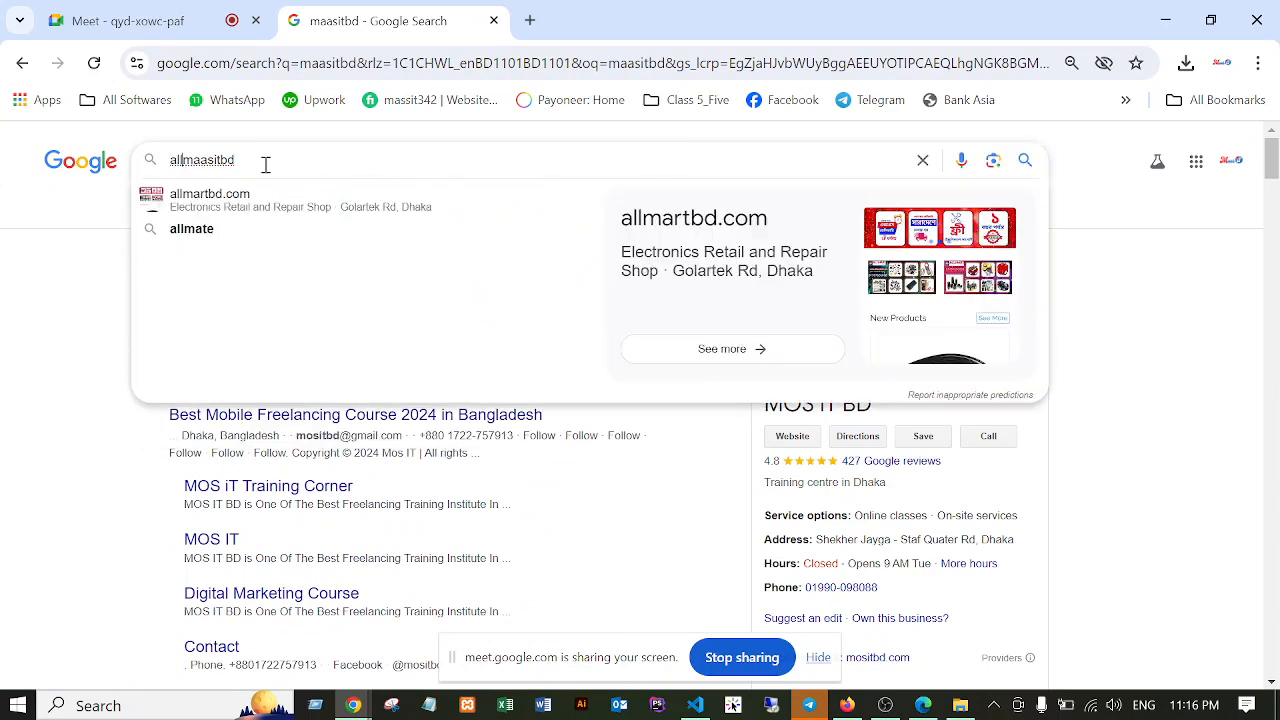
pyautogui.write('intit')
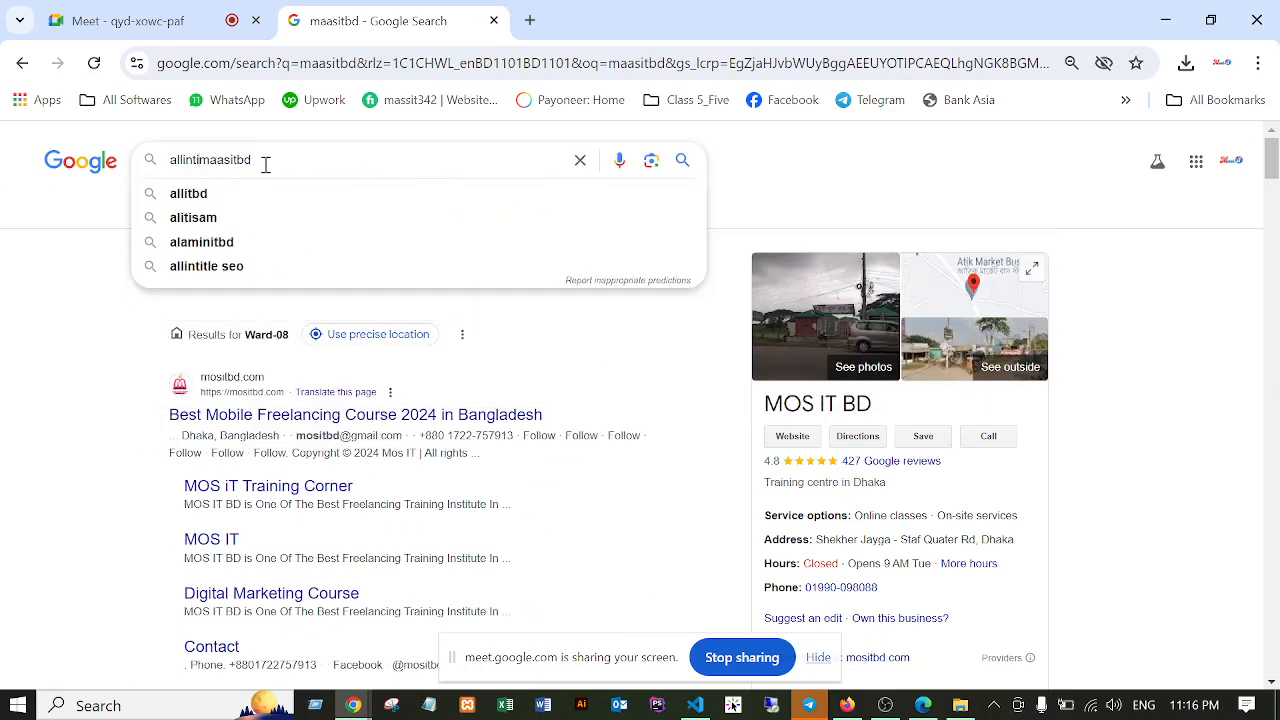
pyautogui.write('le:')
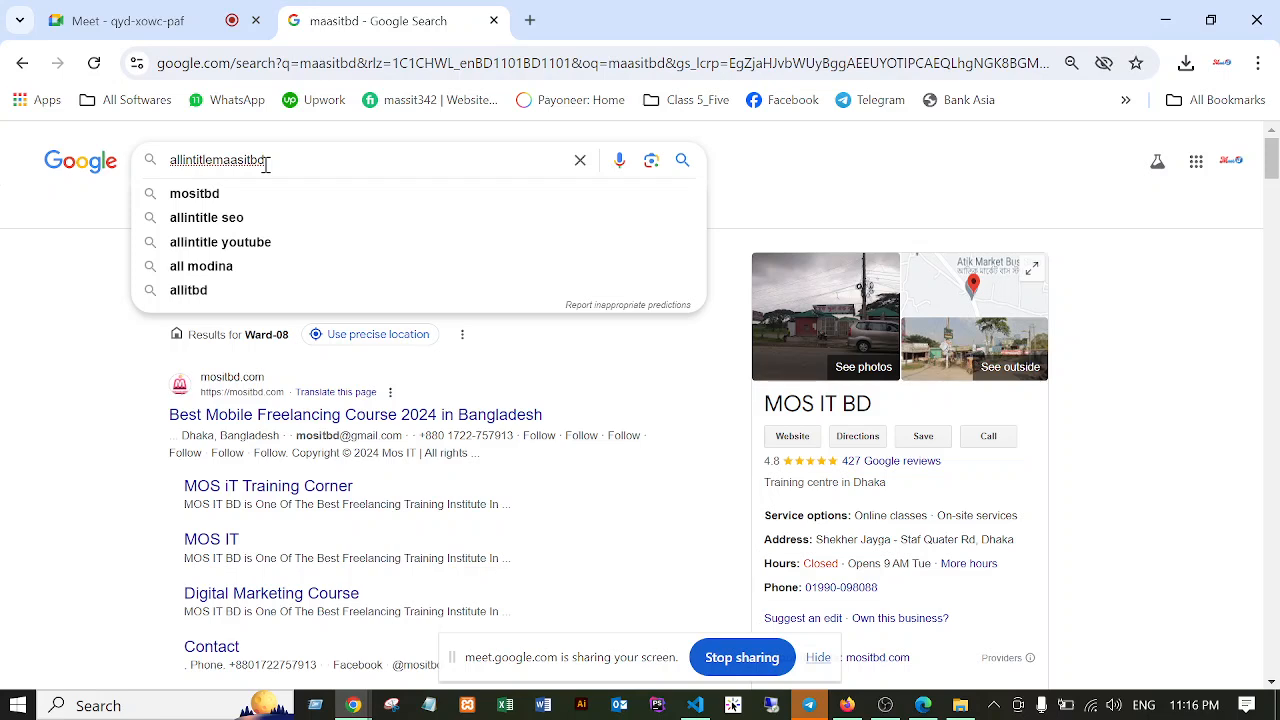
pyautogui.press('Return')
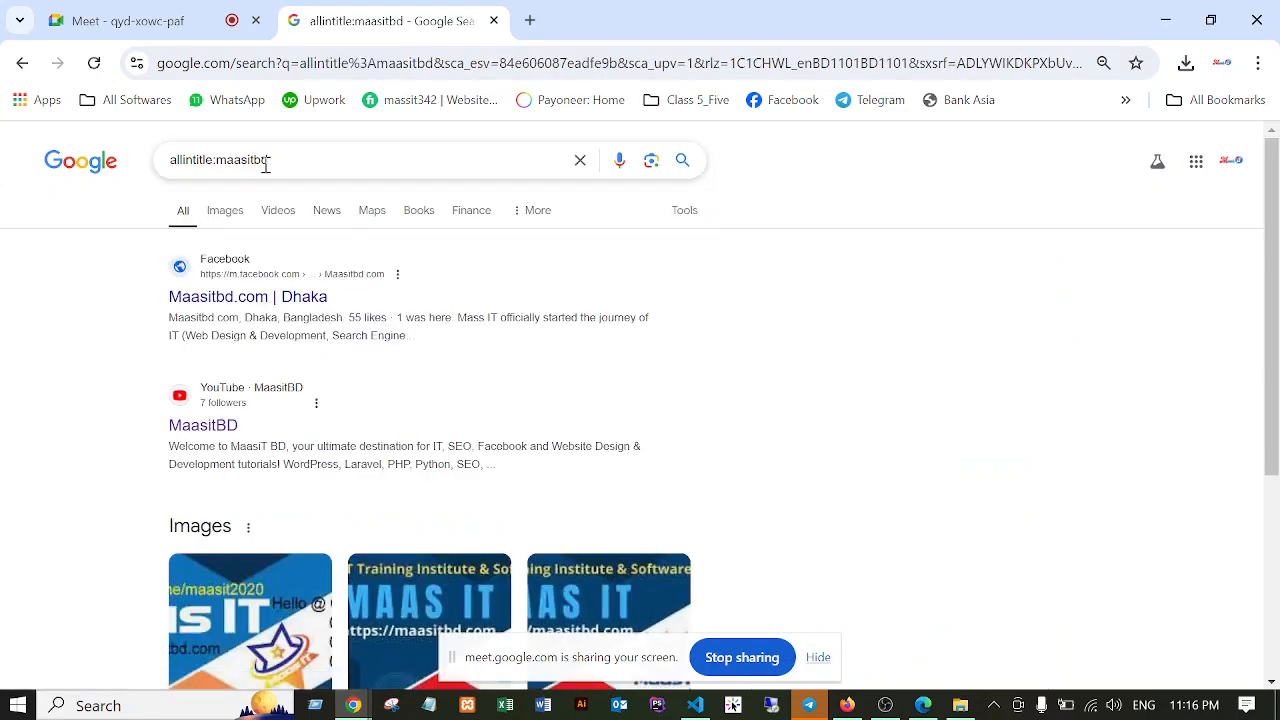
pyautogui.click(200, 428)
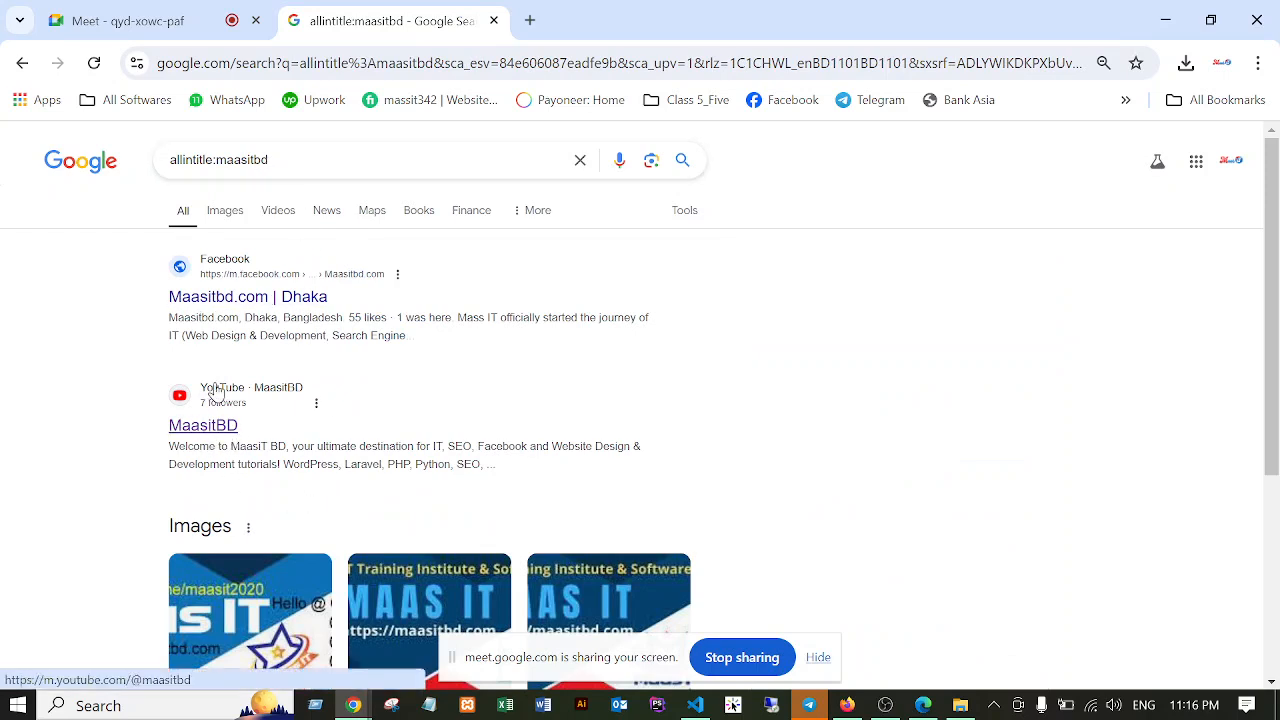
pyautogui.scroll(-3, 240, 320)
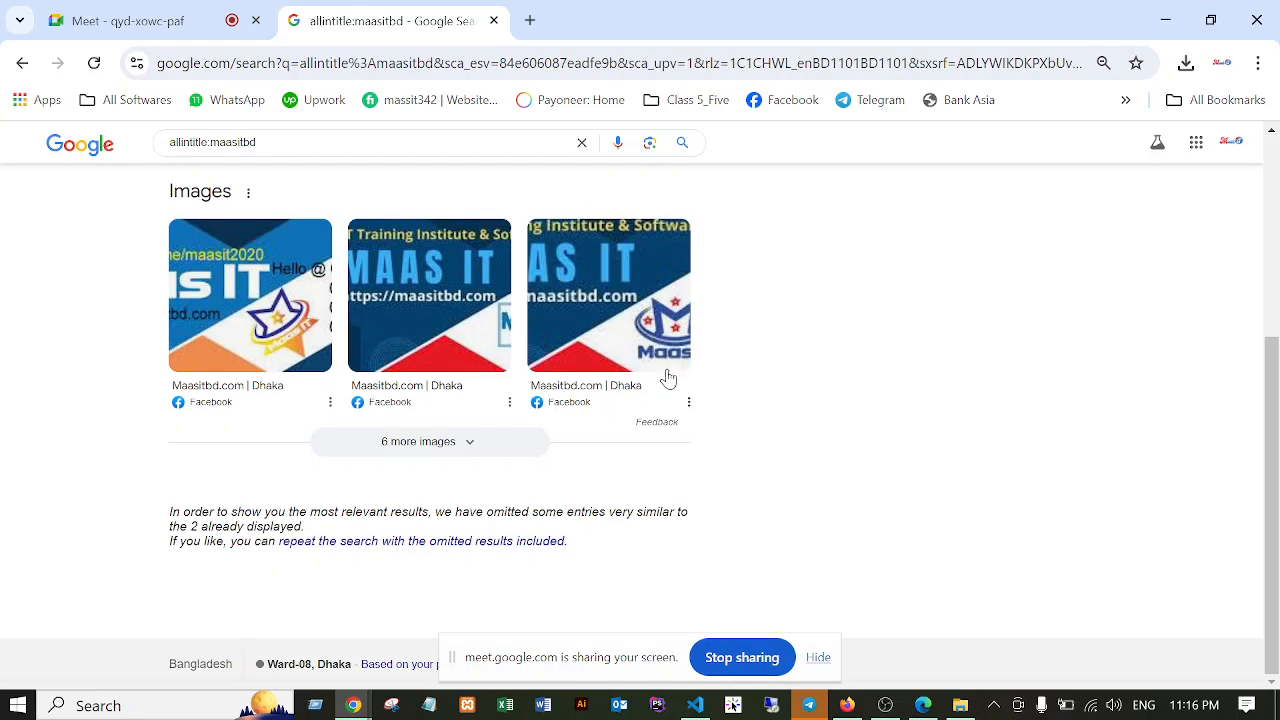
pyautogui.scroll(4, 700, 380)
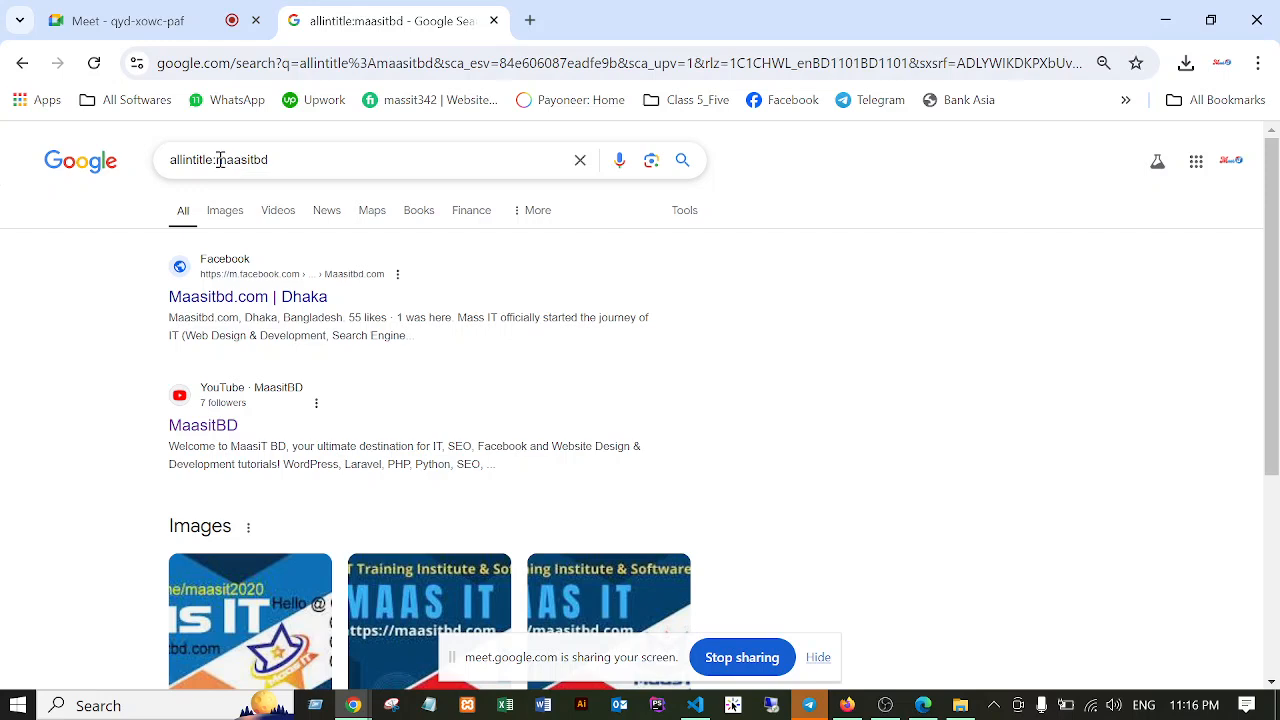
# Change the Google search to "allintitle:maastechbd" and look through the results.
pyautogui.moveTo(218, 160); pyautogui.dragTo(271, 160)
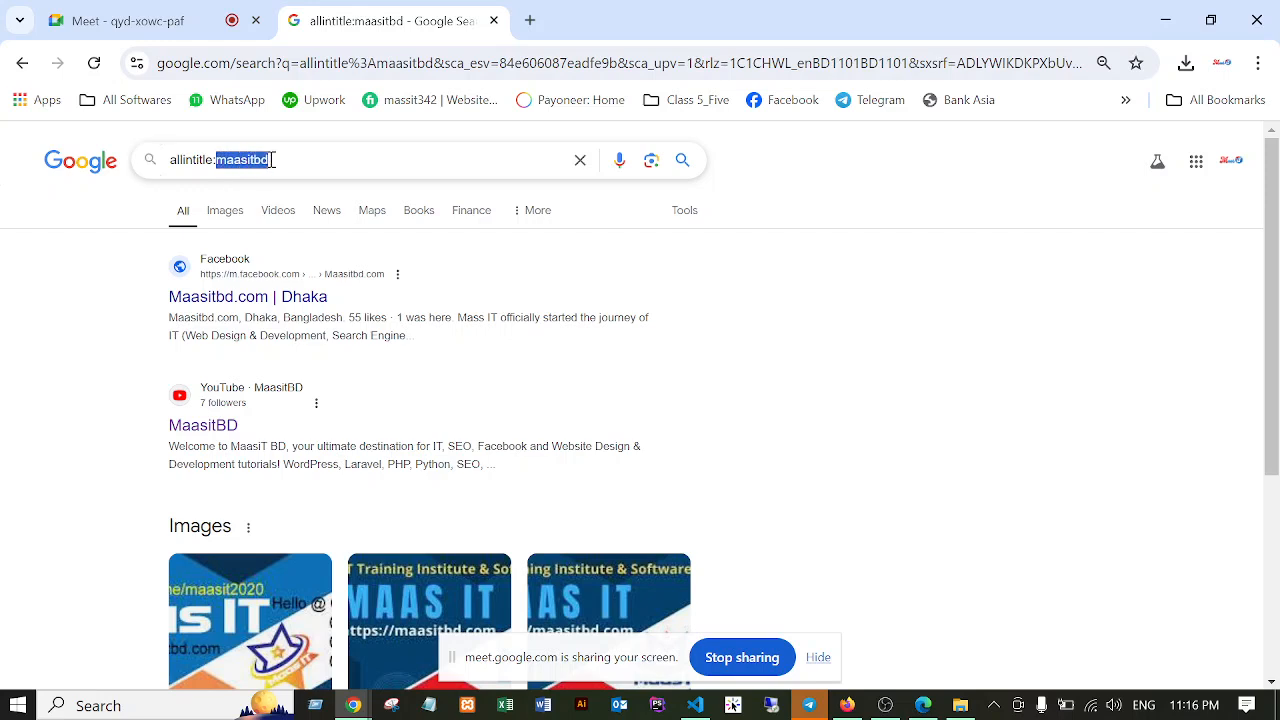
pyautogui.write('m')
pyautogui.press('Return')
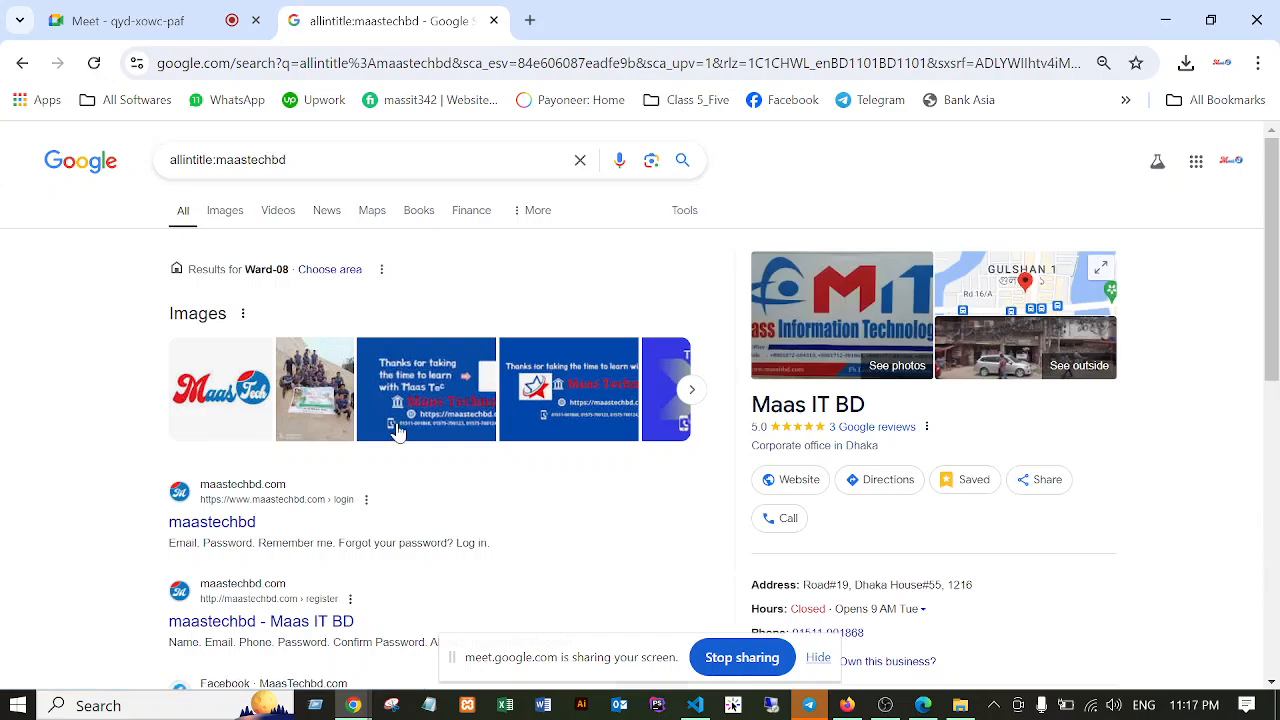
pyautogui.scroll(-2, 392, 424)
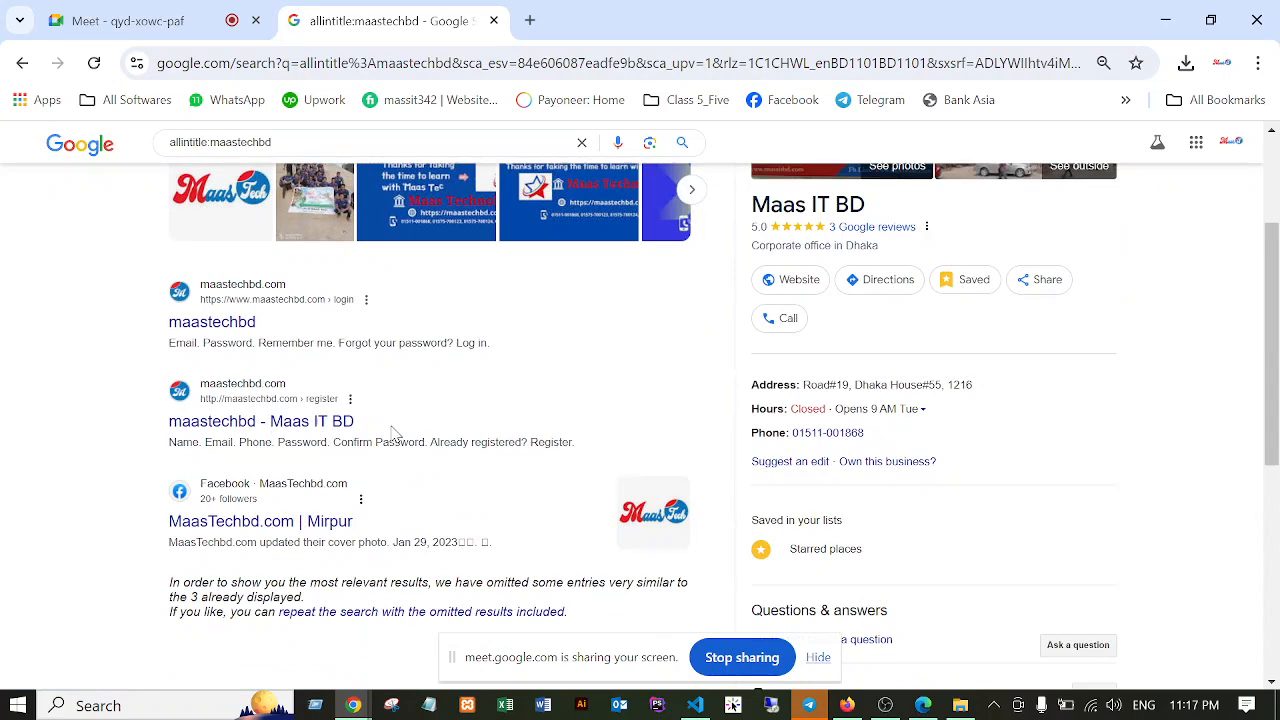
# Open the "maastechbd - Maas IT BD" search result and go from its register page to the maastechbd.com home page.
pyautogui.click(217, 423)
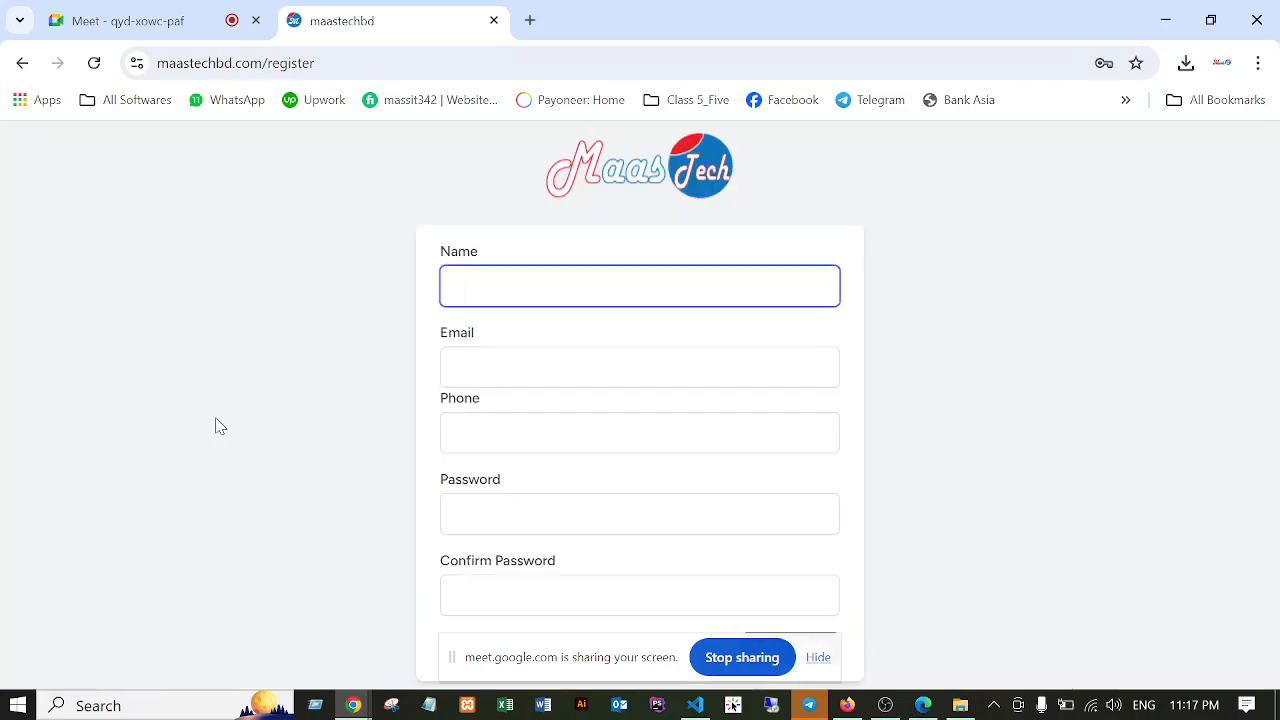
pyautogui.click(20, 66)
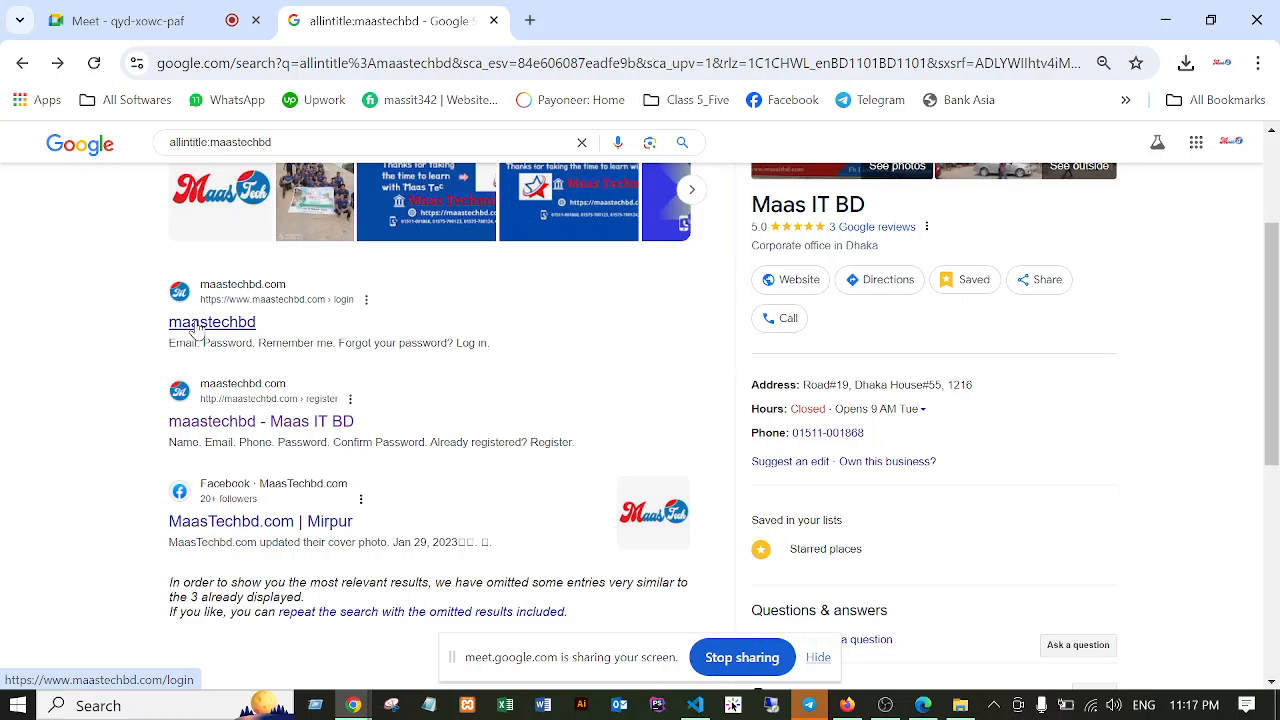
pyautogui.click(204, 426)
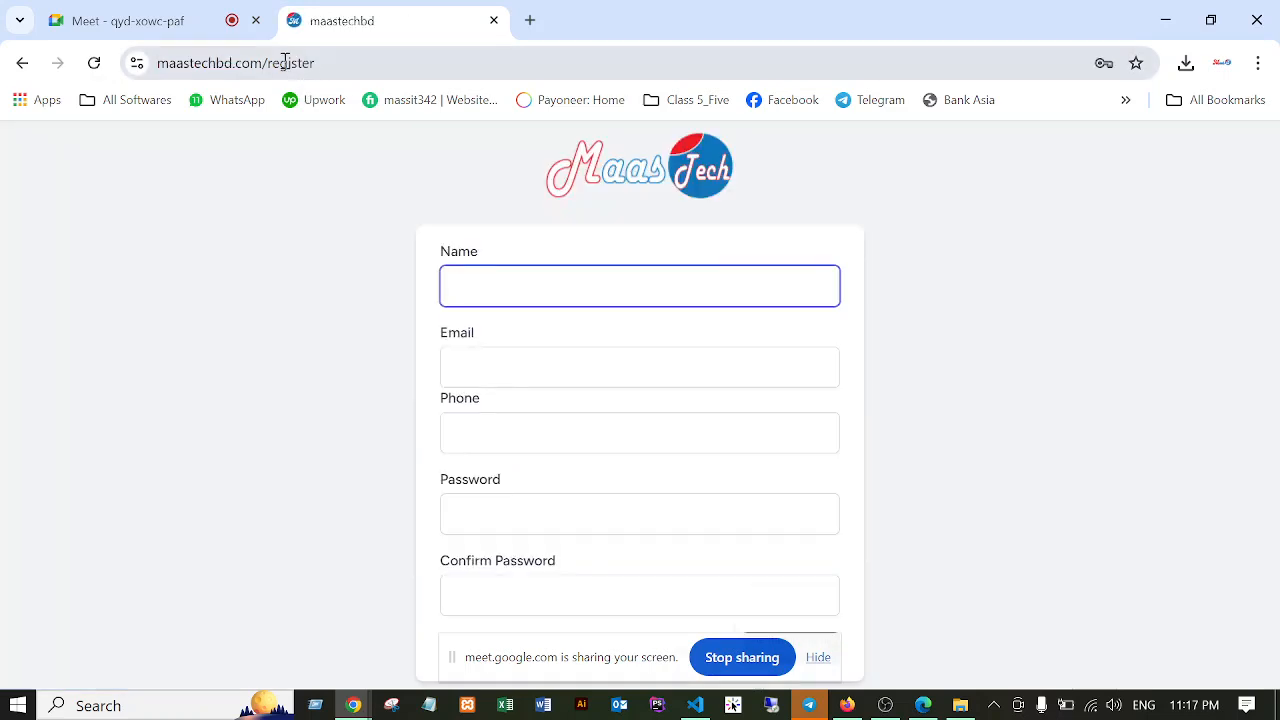
pyautogui.moveTo(266, 62); pyautogui.dragTo(406, 52)
pyautogui.press('BackSpace')
pyautogui.press('BackSpace')
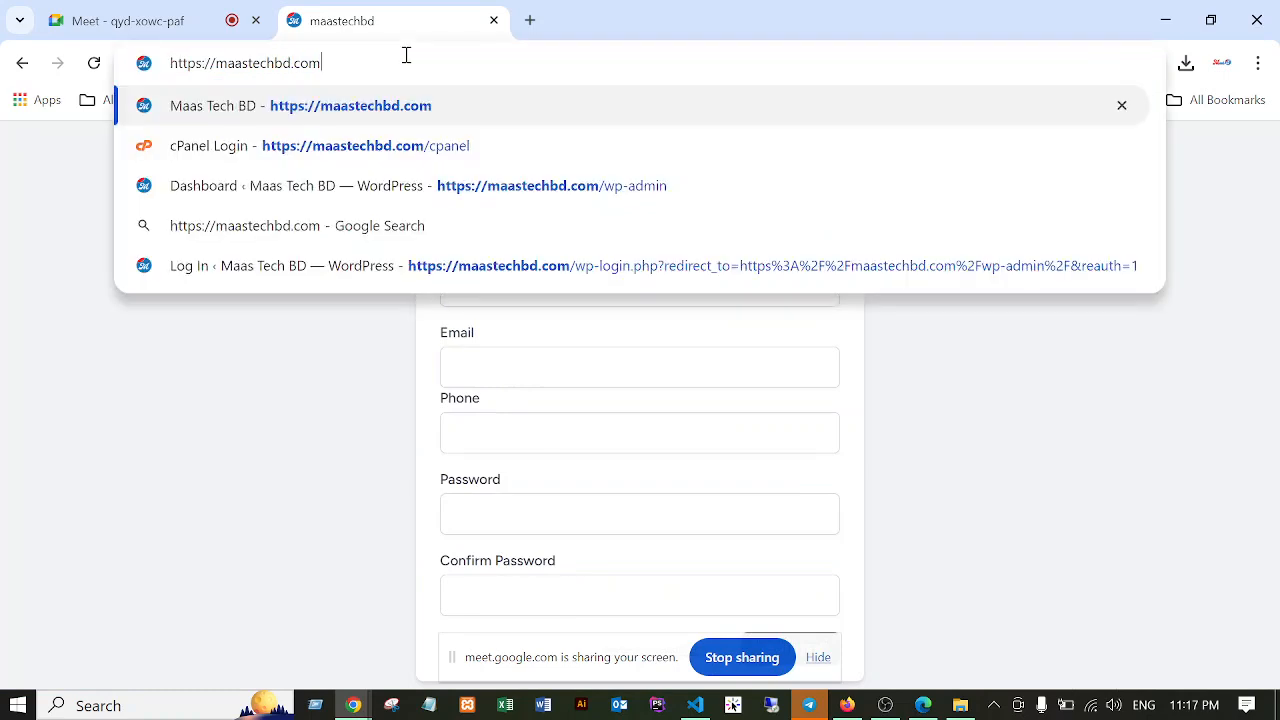
pyautogui.press('Return')
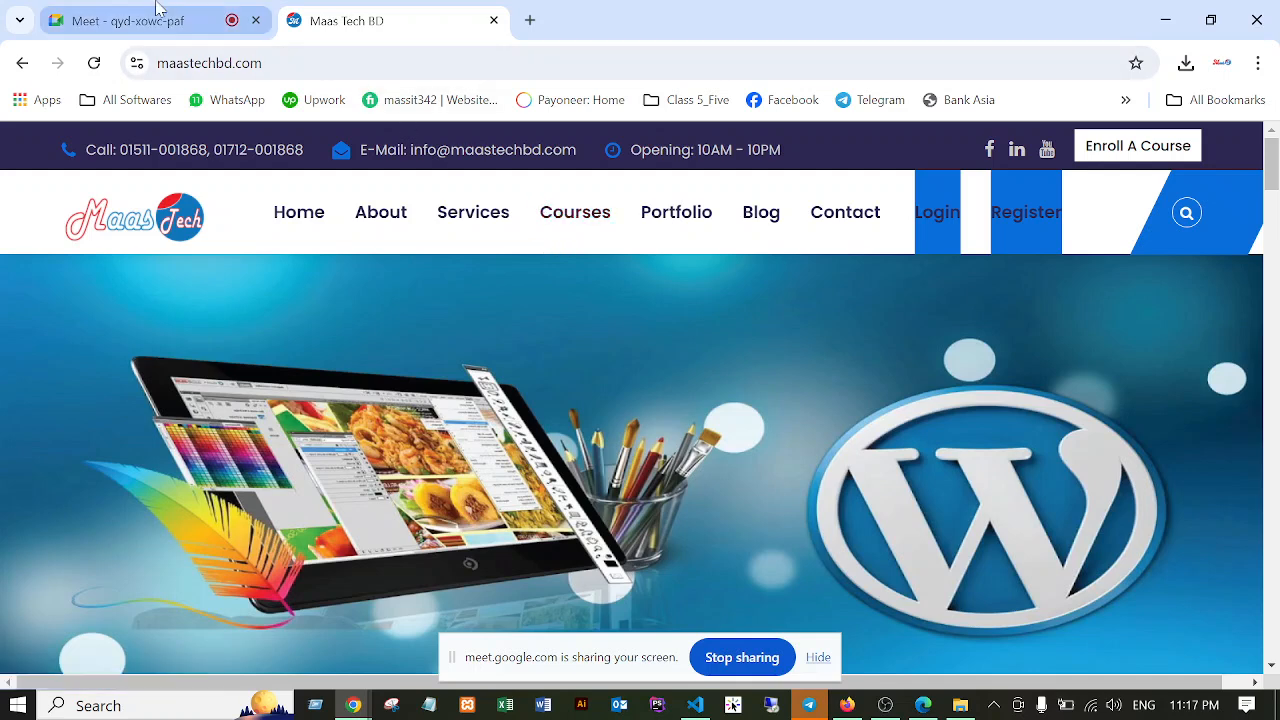
# Close the Maas Tech BD website tab and switch to Firefox, returning to the Yoast SEO installation page in WordPress.
pyautogui.click(228, 10)
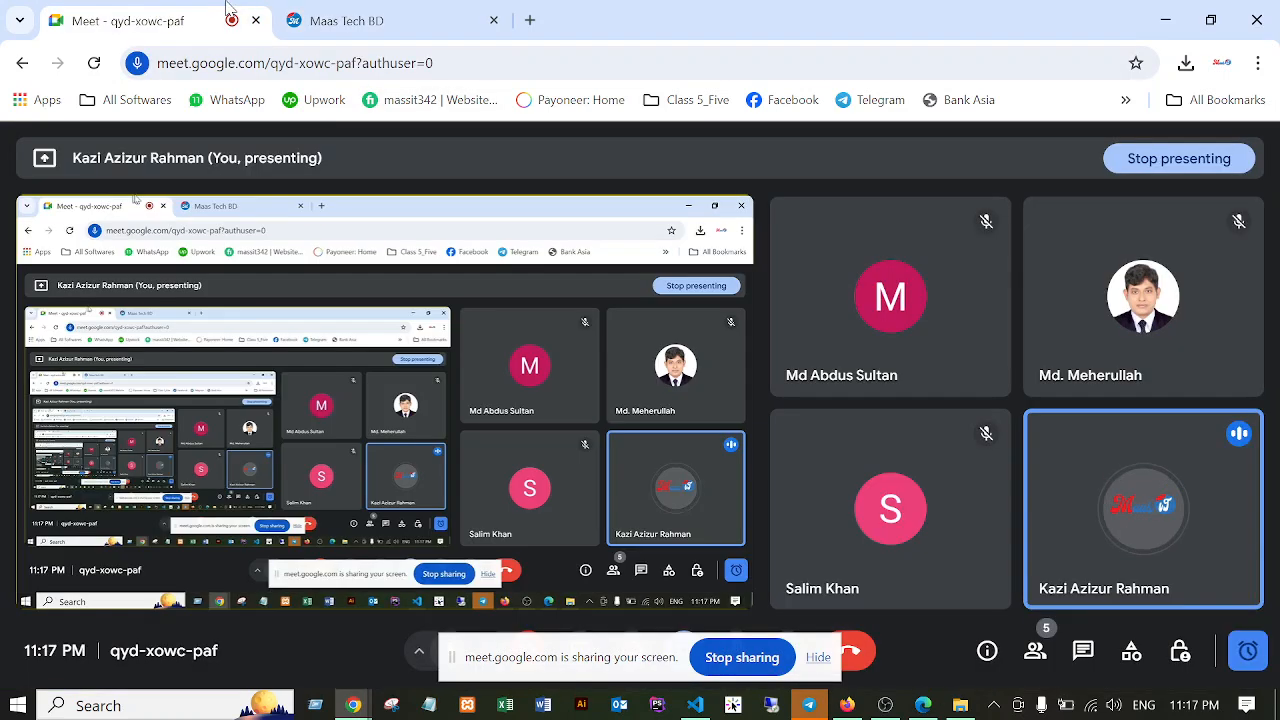
pyautogui.click(380, 12)
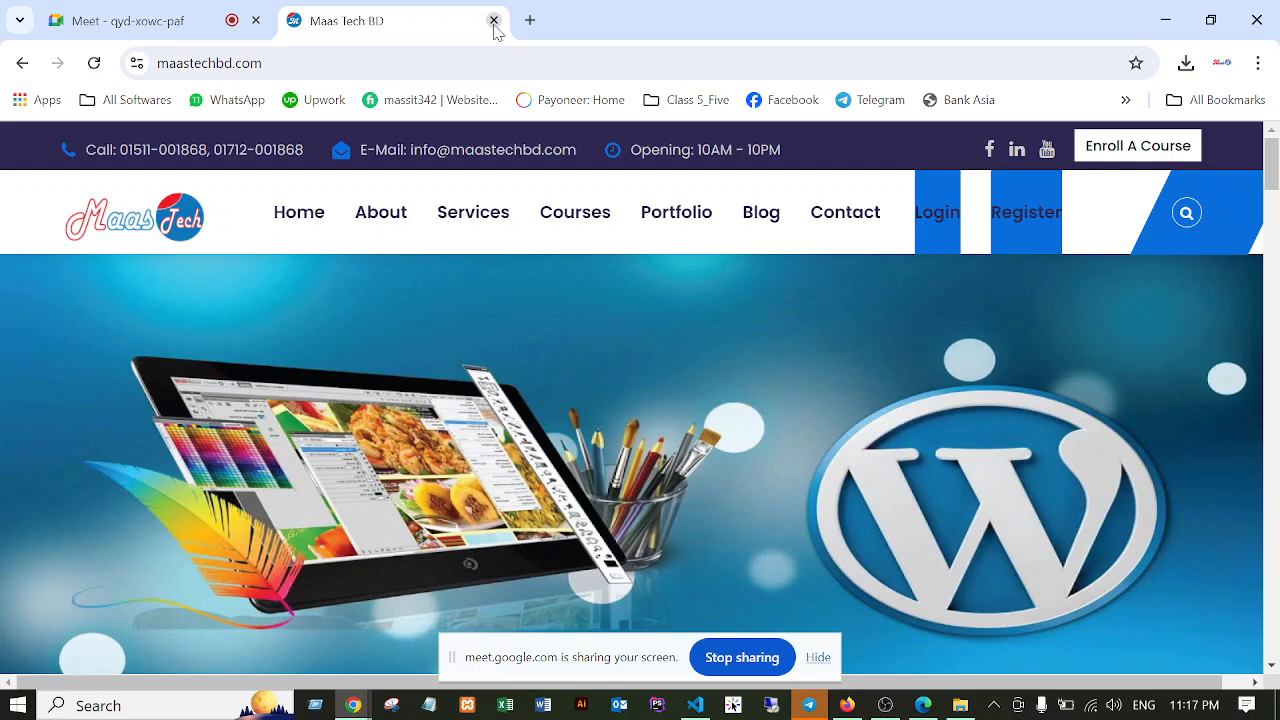
pyautogui.click(493, 21)
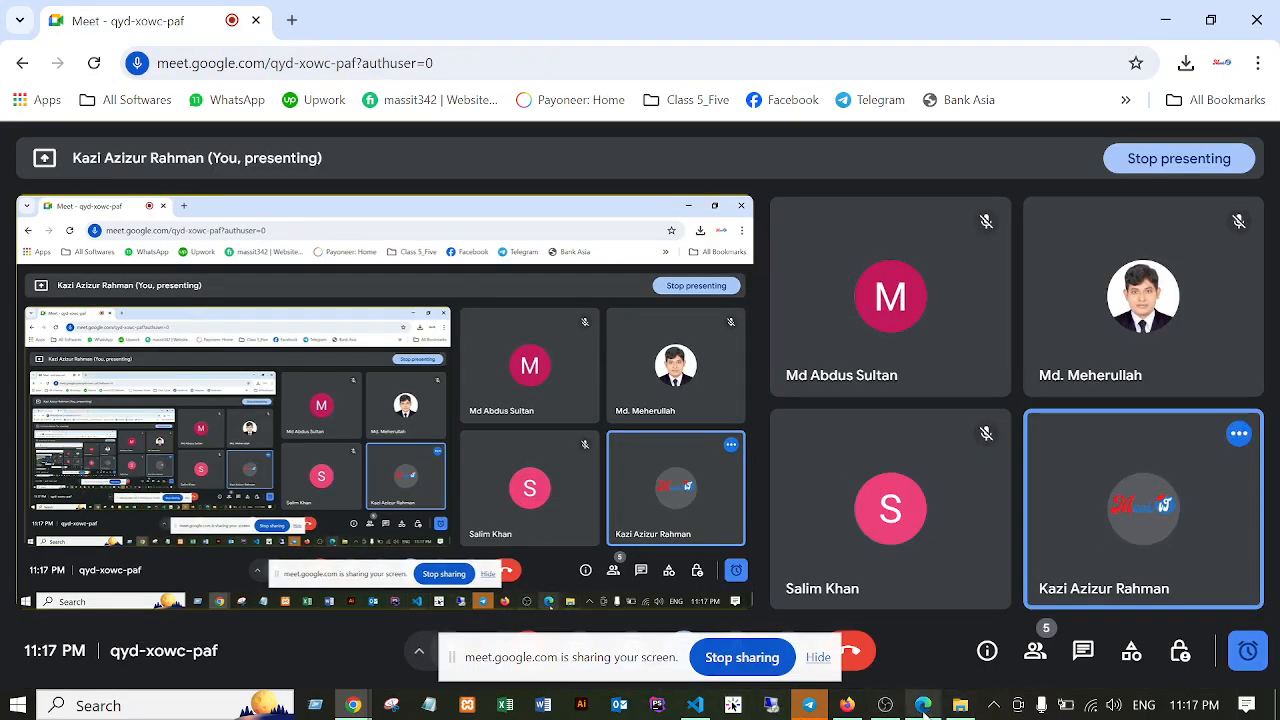
pyautogui.click(847, 705)
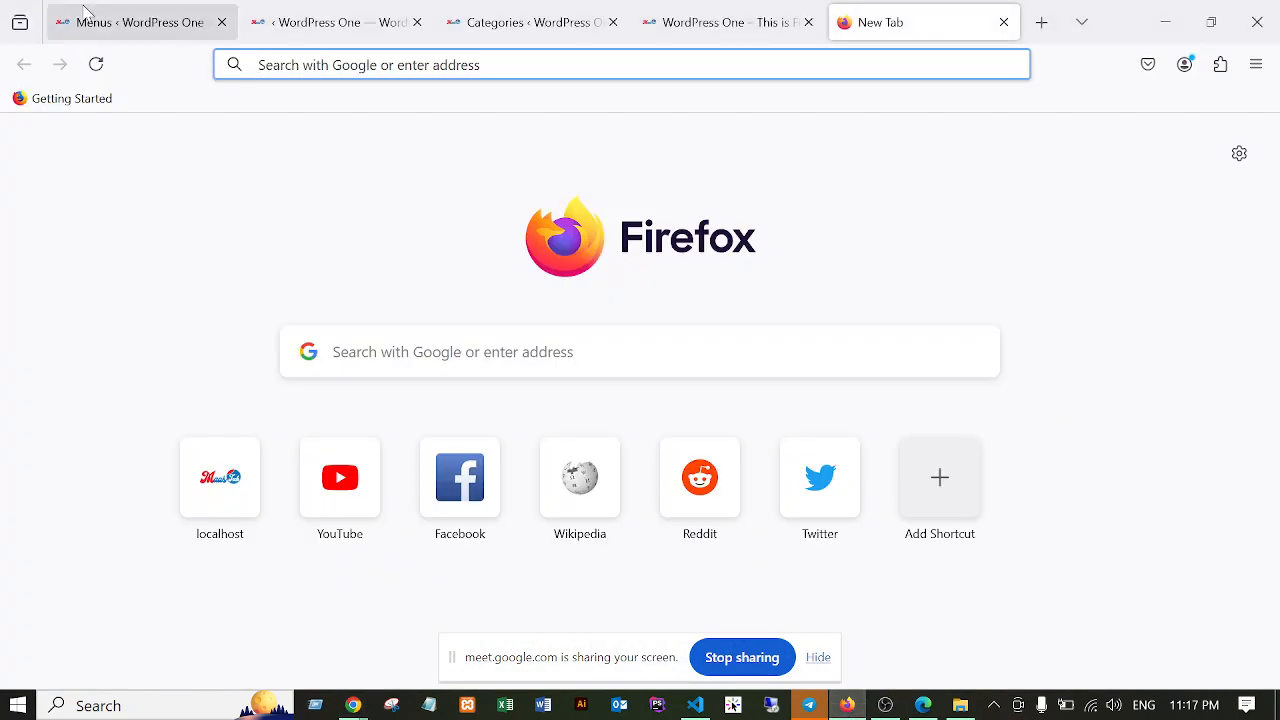
pyautogui.click(128, 14)
pyautogui.scroll(-2, 345, 184)
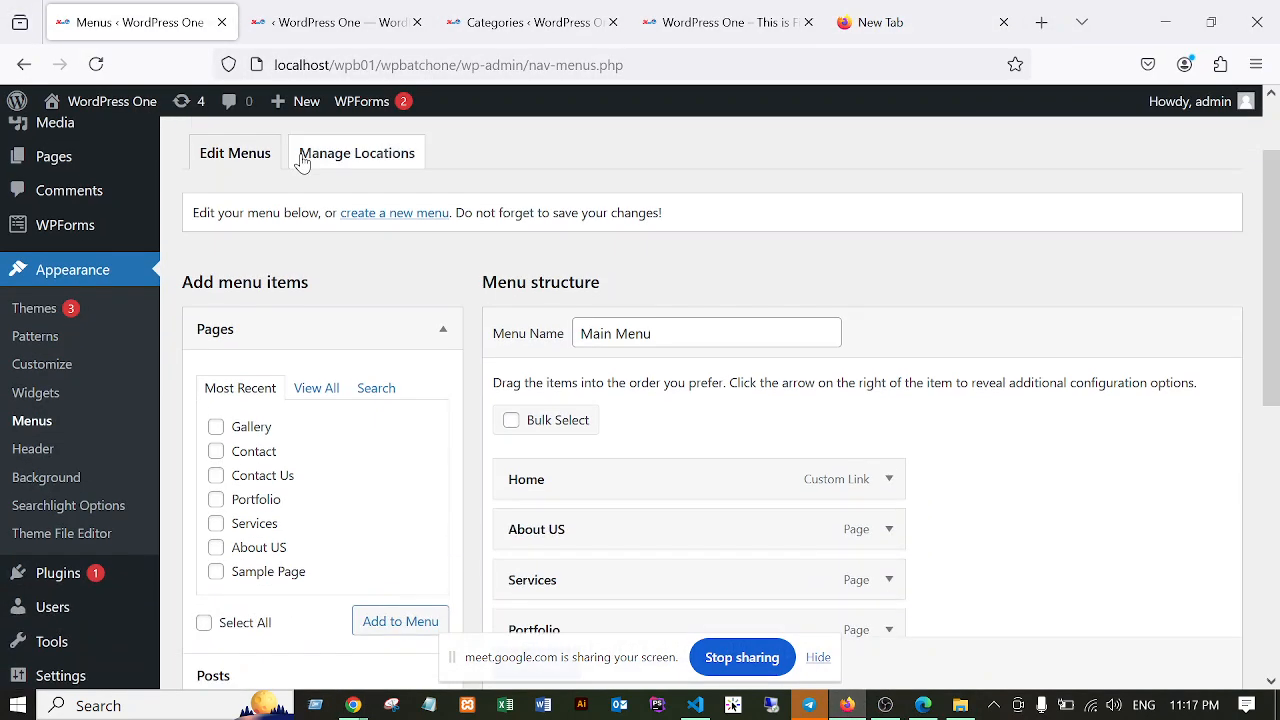
pyautogui.click(303, 22)
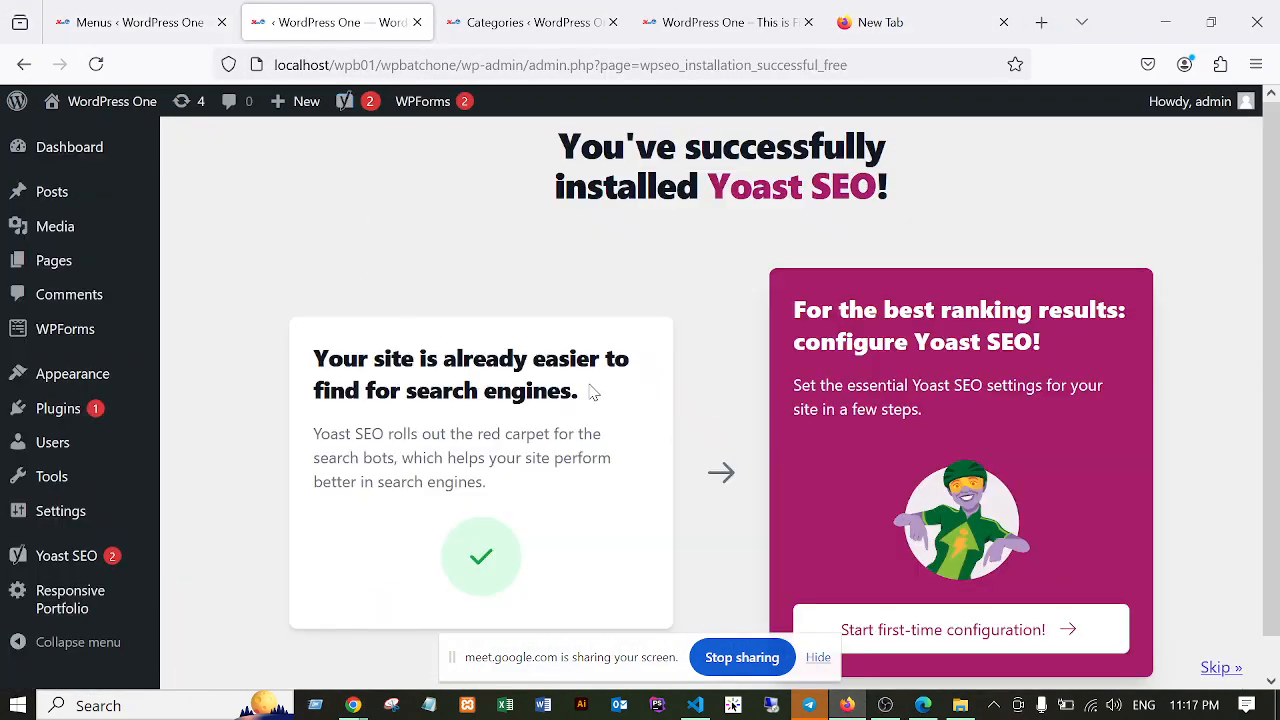
pyautogui.scroll(-1, 592, 393)
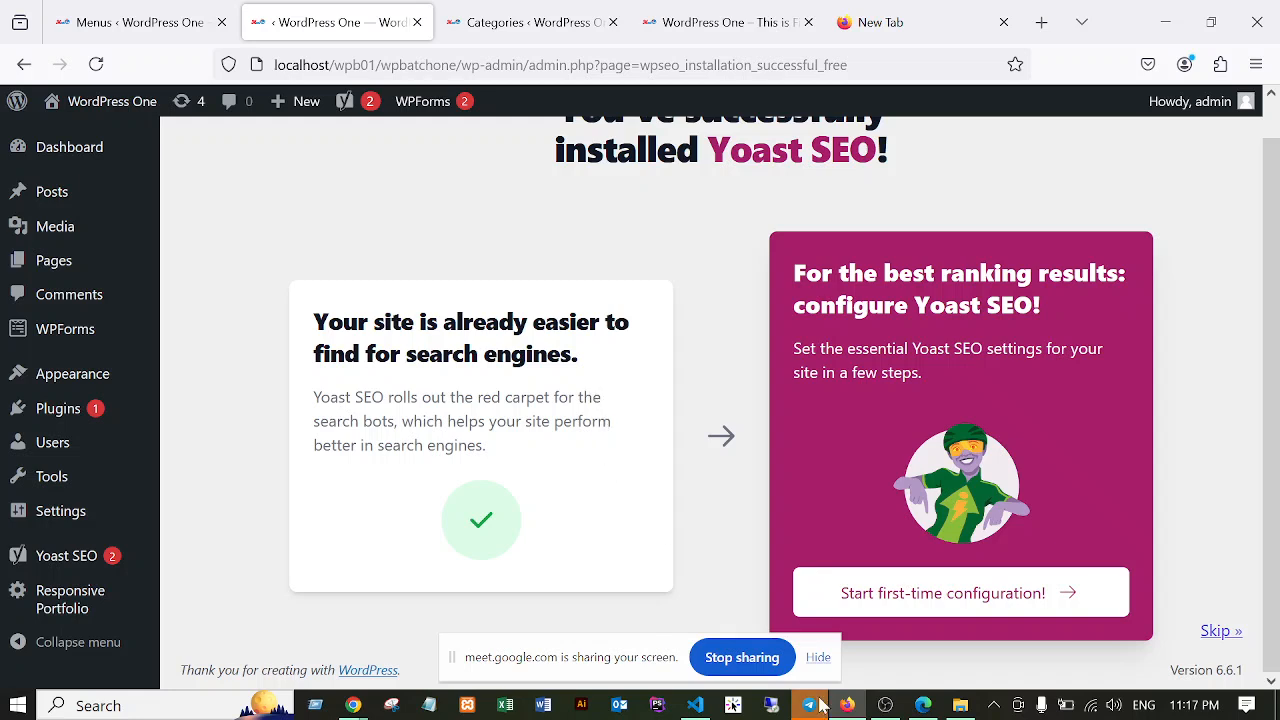
# Try to skip the Yoast SEO first-time configuration and return to the installation page.
pyautogui.click(1218, 632)
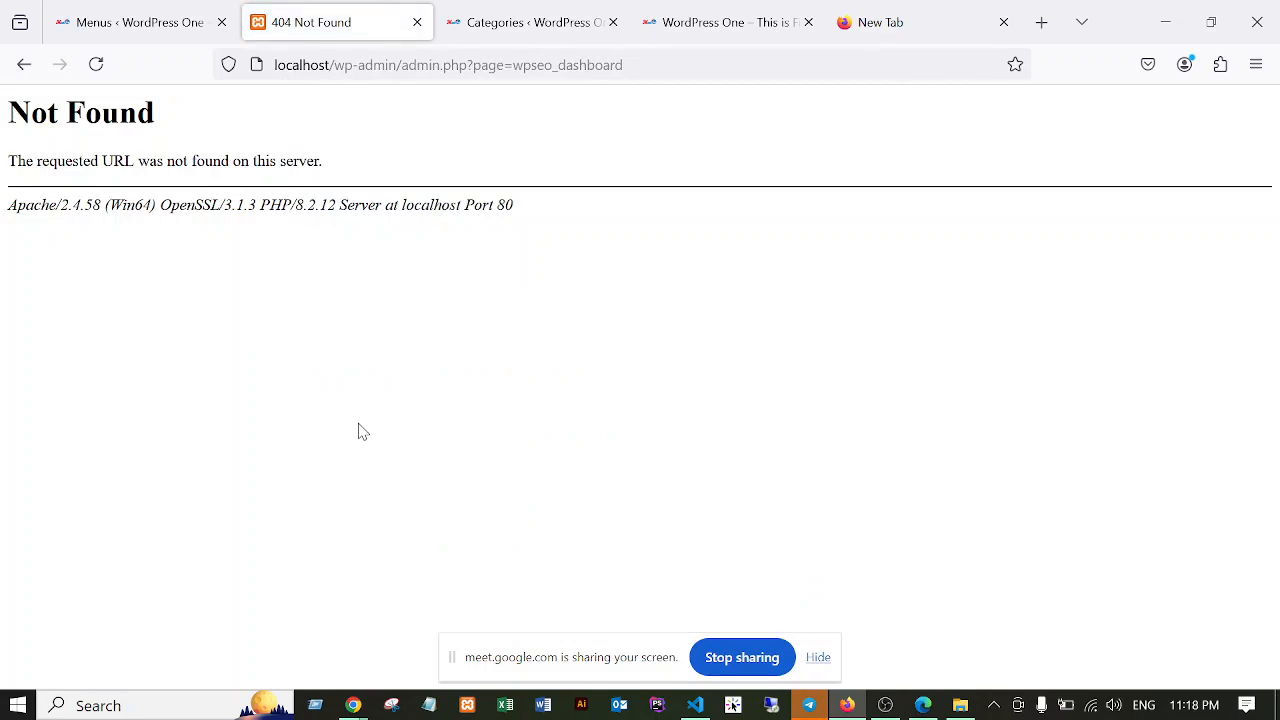
pyautogui.click(24, 64)
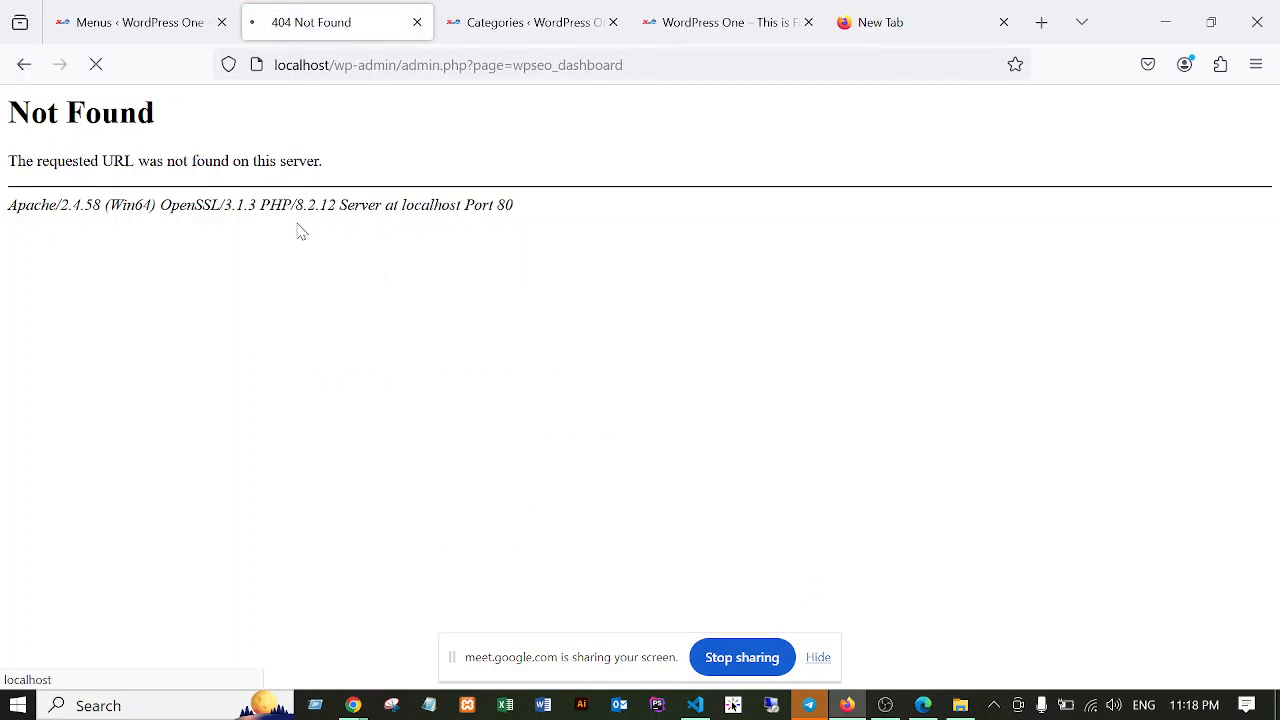
pyautogui.click(24, 64)
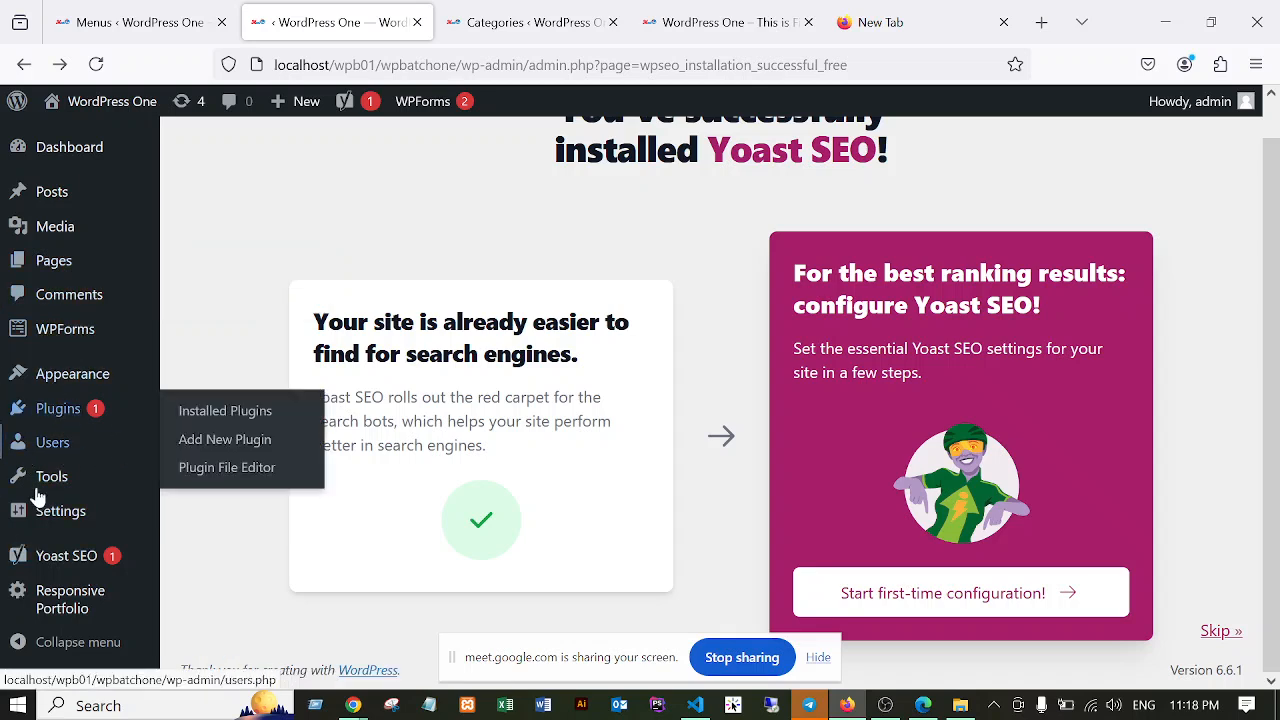
# View the list of all WordPress pages and start a new post.
pyautogui.moveTo(55, 271)
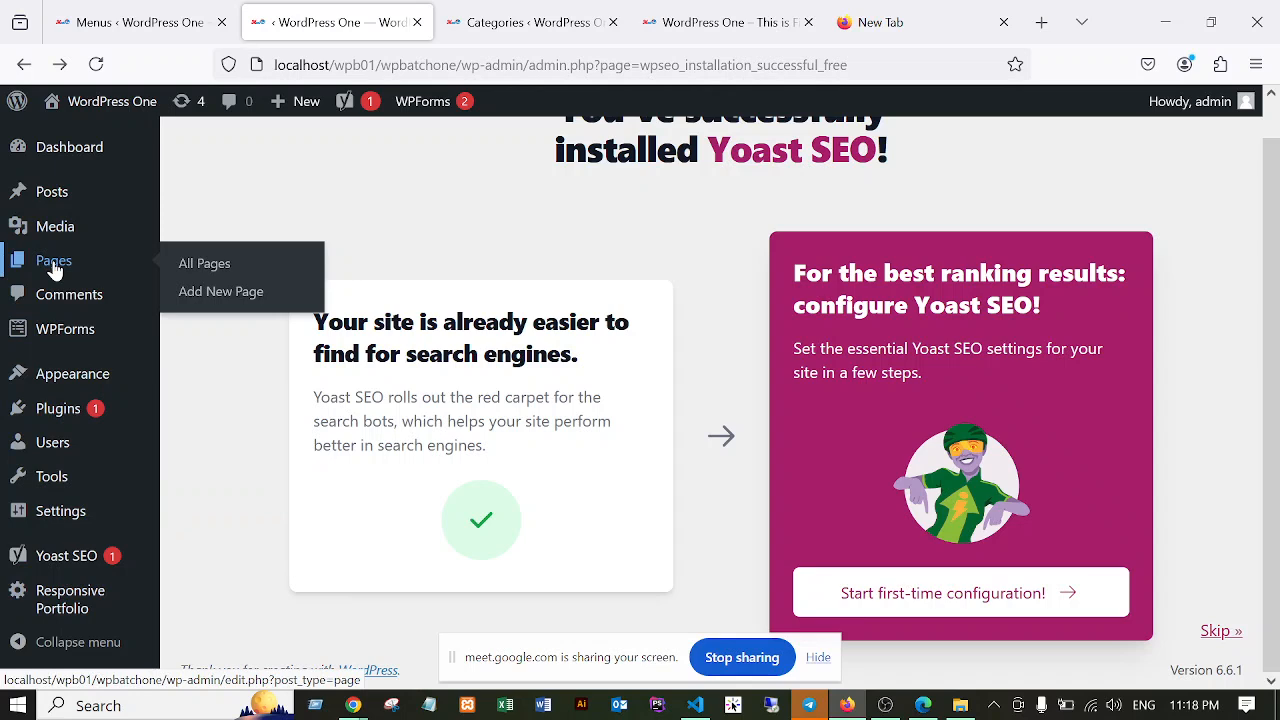
pyautogui.click(60, 265)
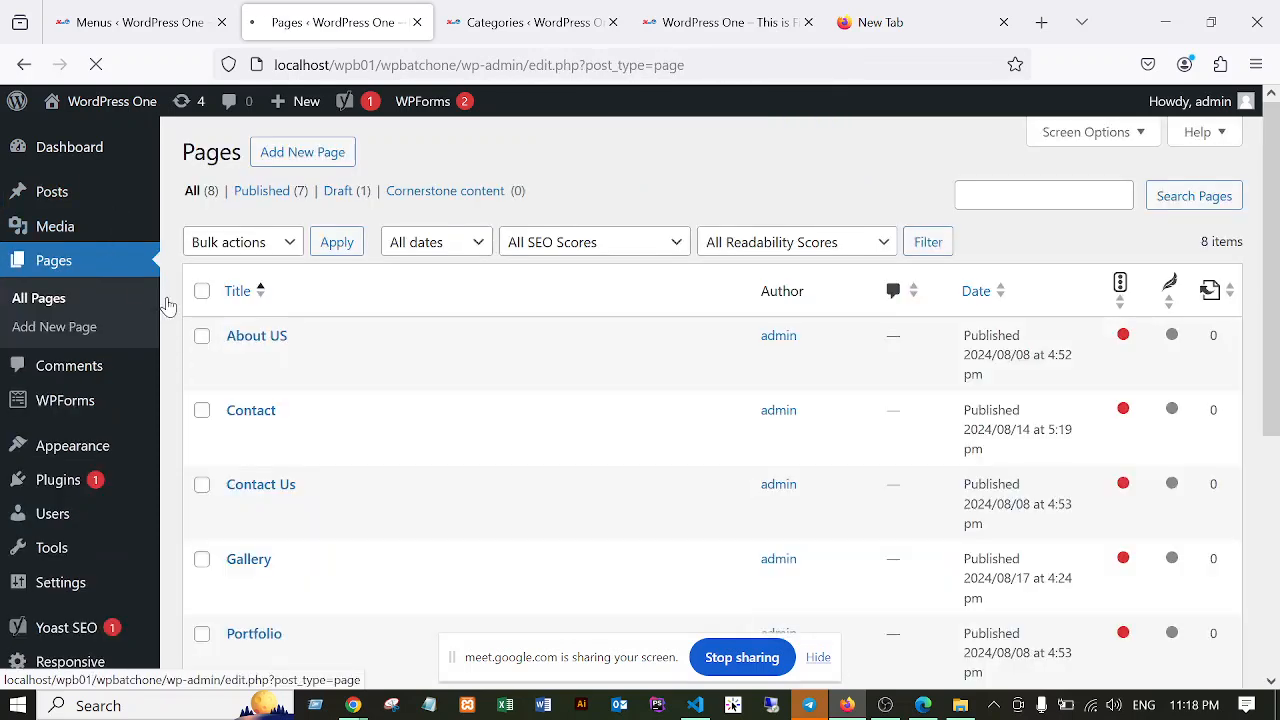
pyautogui.moveTo(55, 202)
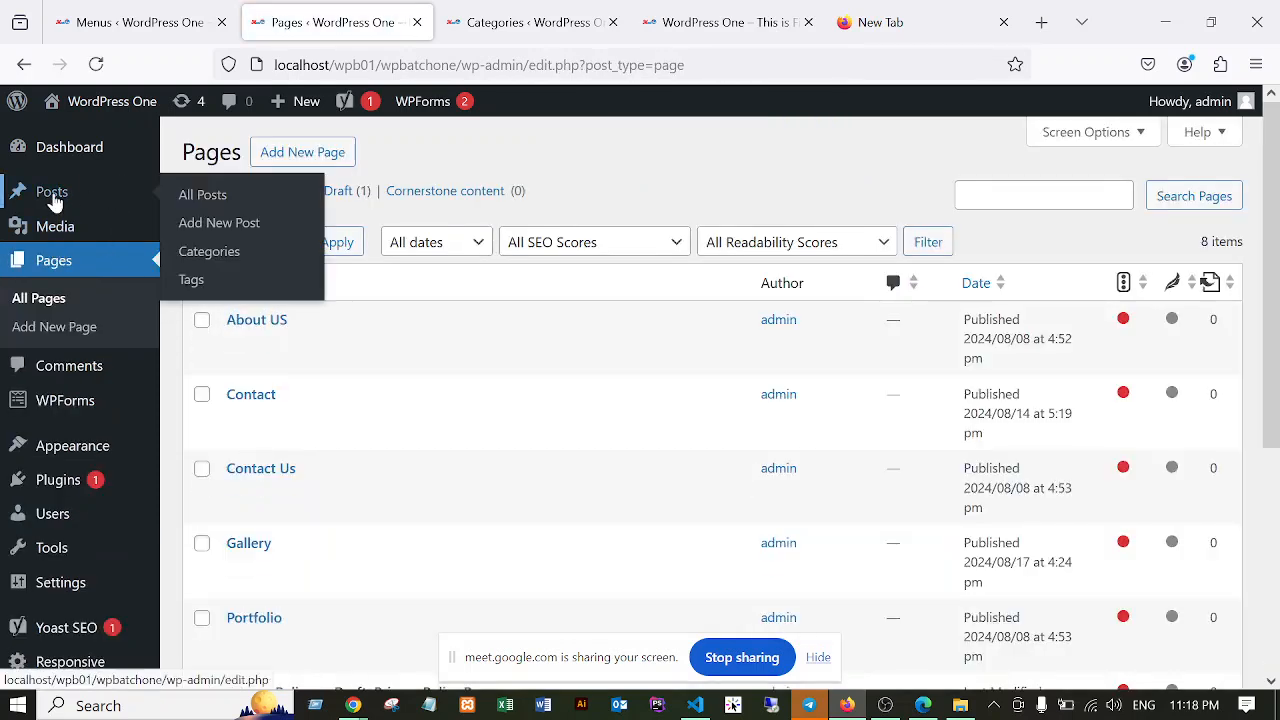
pyautogui.click(210, 230)
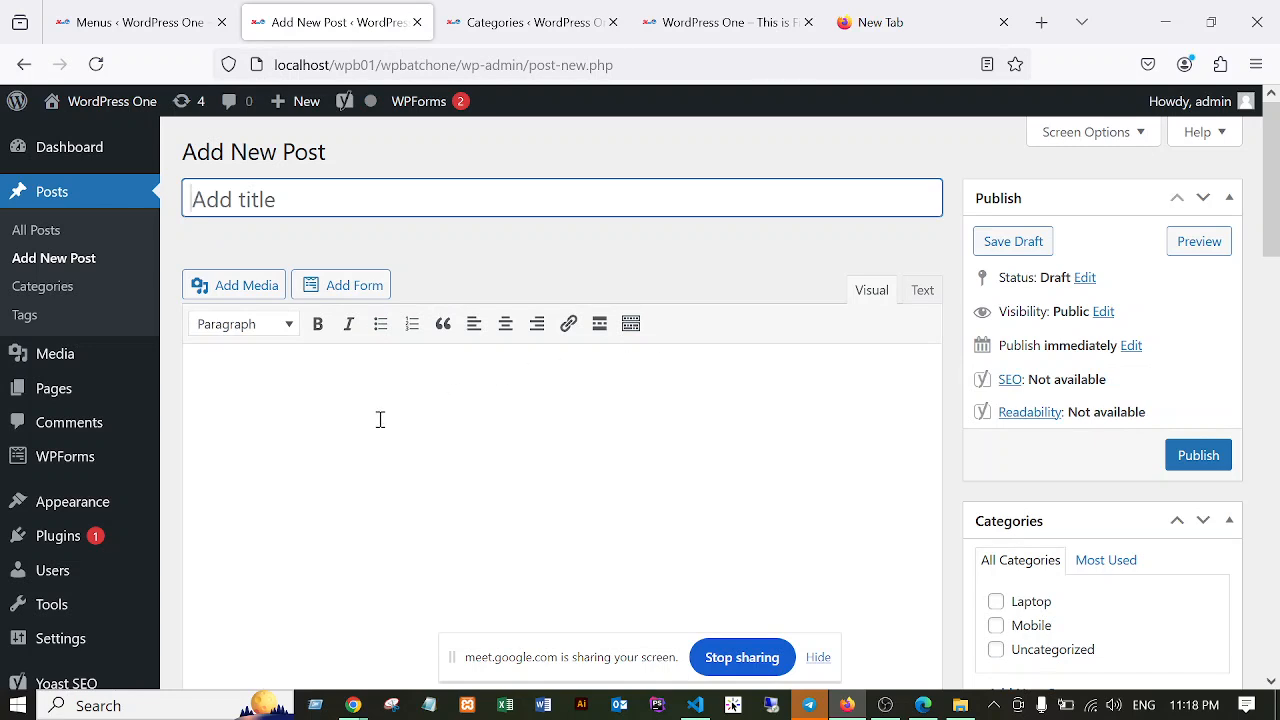
# Examine the new post editor from the title and content area down to the Yoast SEO section.
pyautogui.scroll(-2, 380, 419)
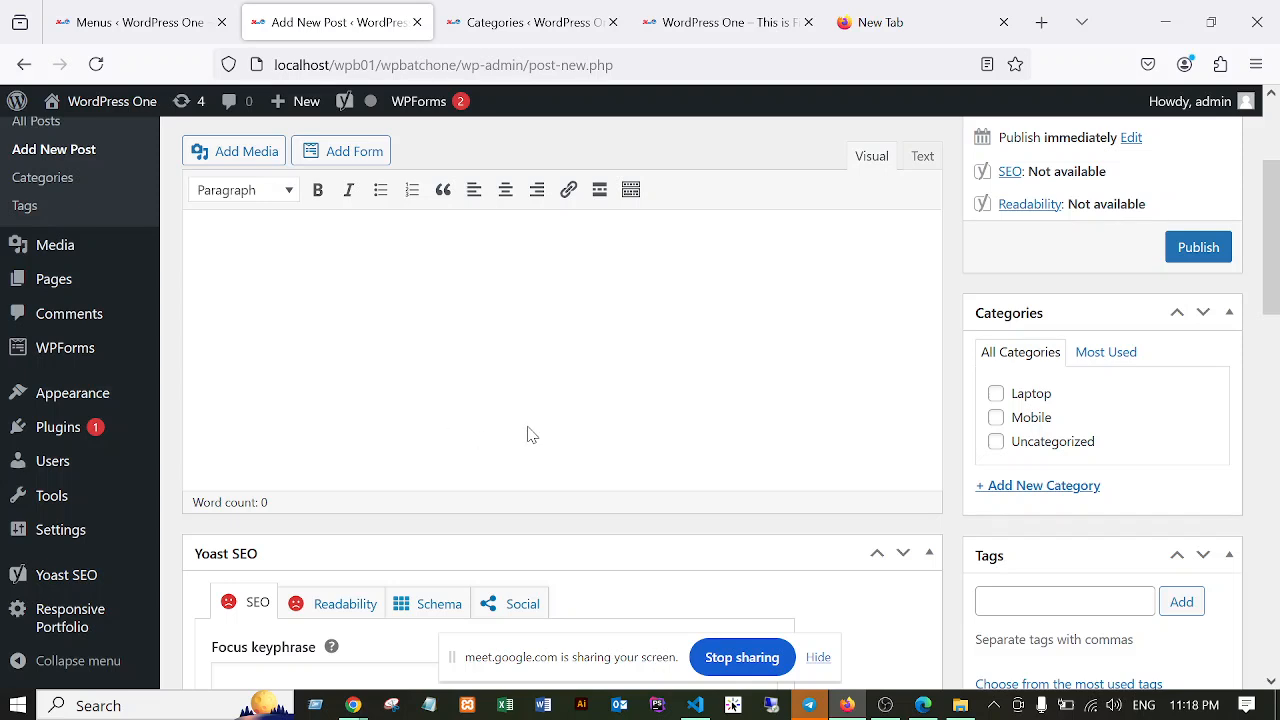
pyautogui.scroll(2, 530, 435)
pyautogui.scroll(-5, 791, 346)
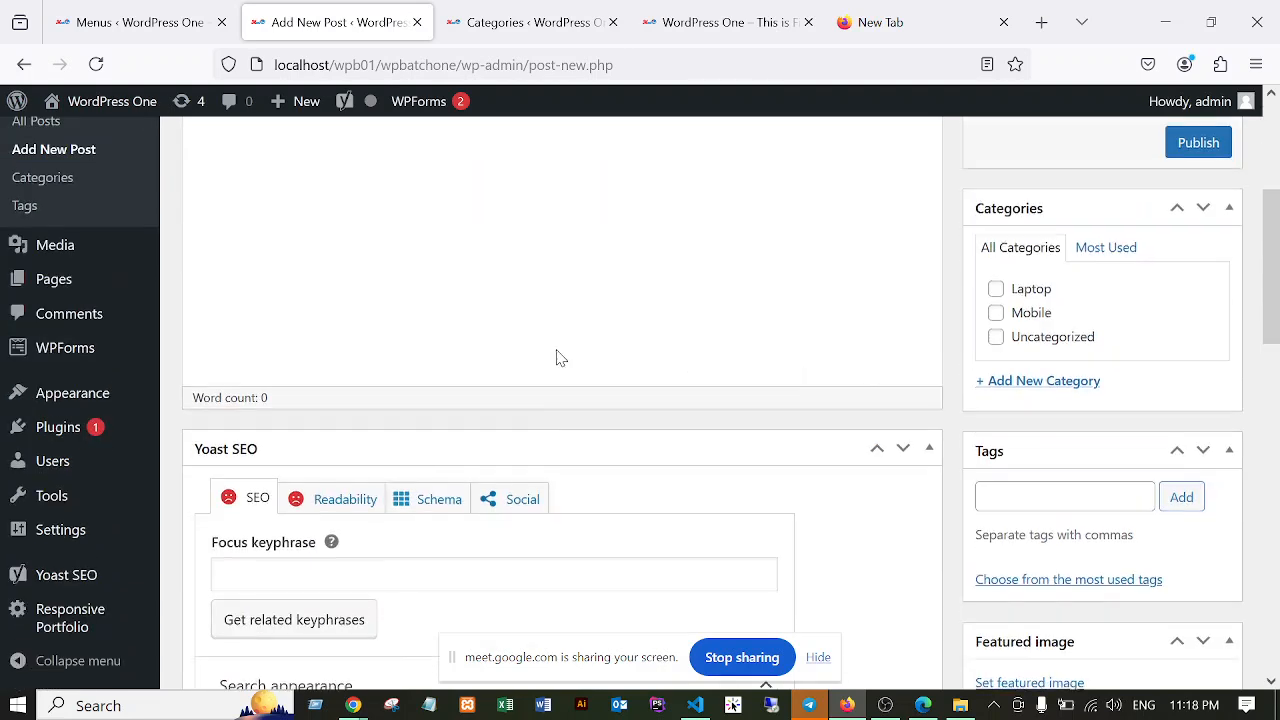
pyautogui.scroll(-3, 557, 355)
pyautogui.scroll(8, 547, 335)
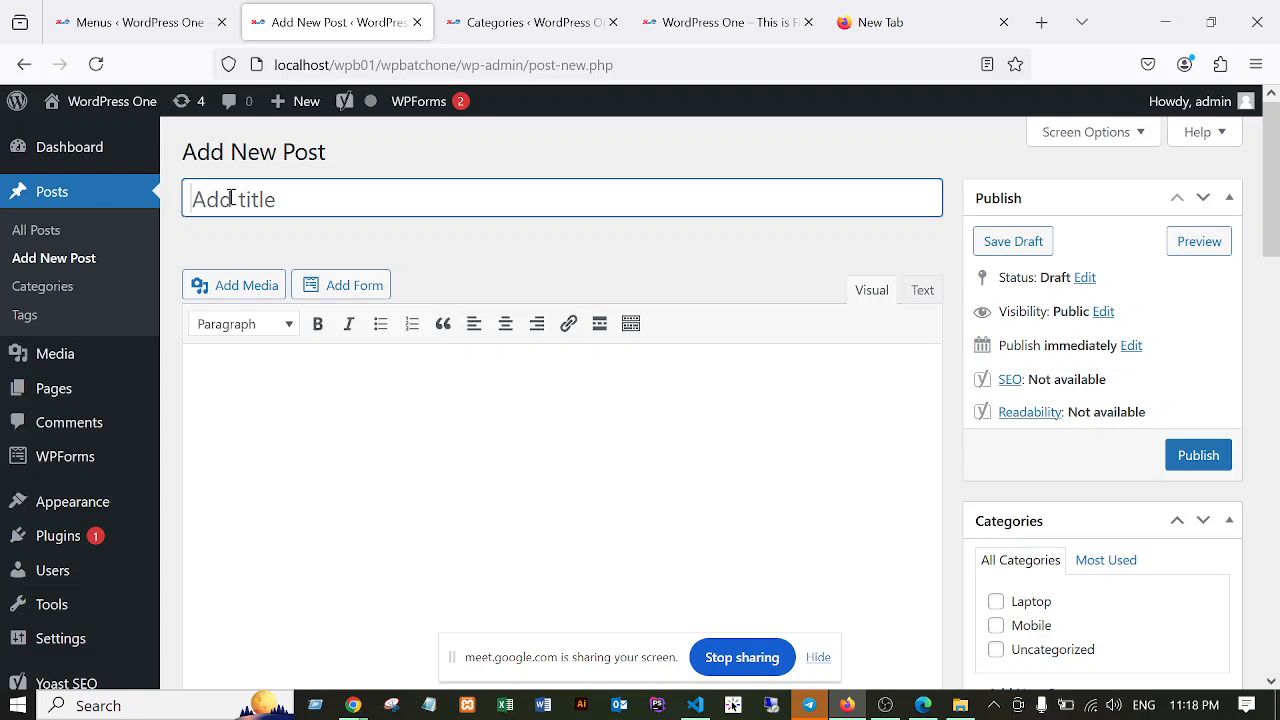
pyautogui.click(262, 405)
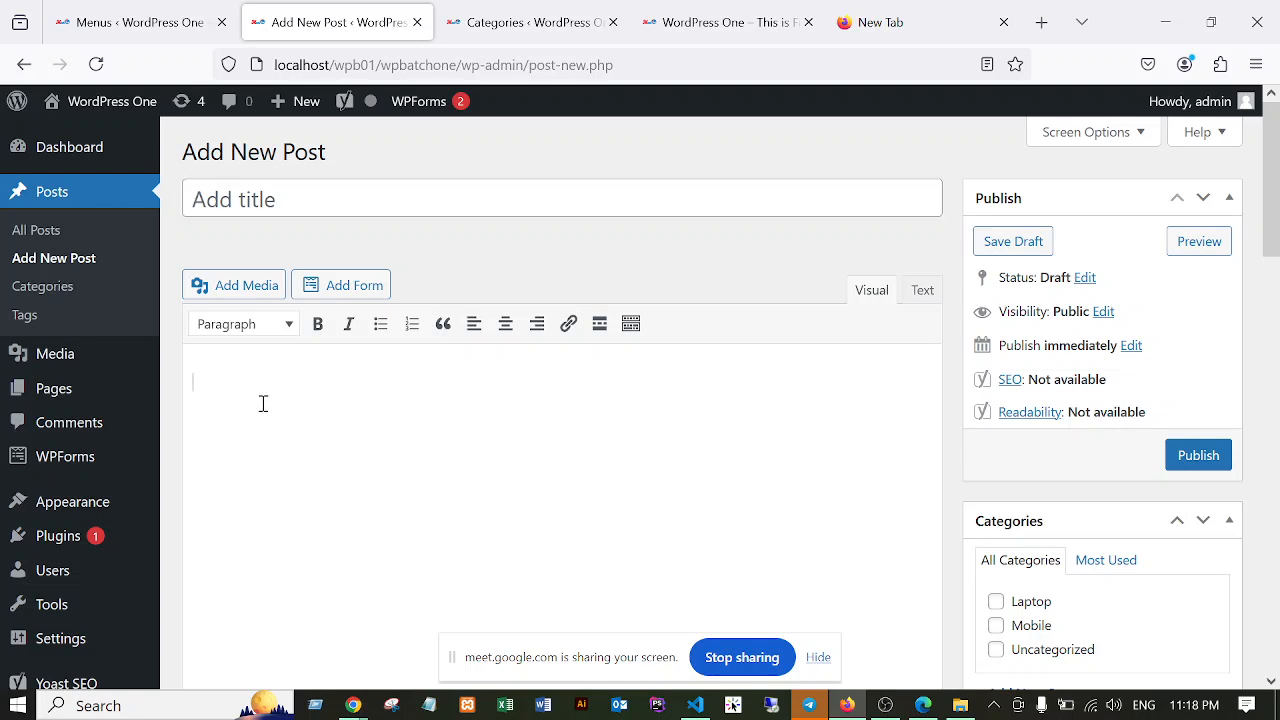
pyautogui.scroll(-2, 267, 412)
pyautogui.scroll(-3, 300, 400)
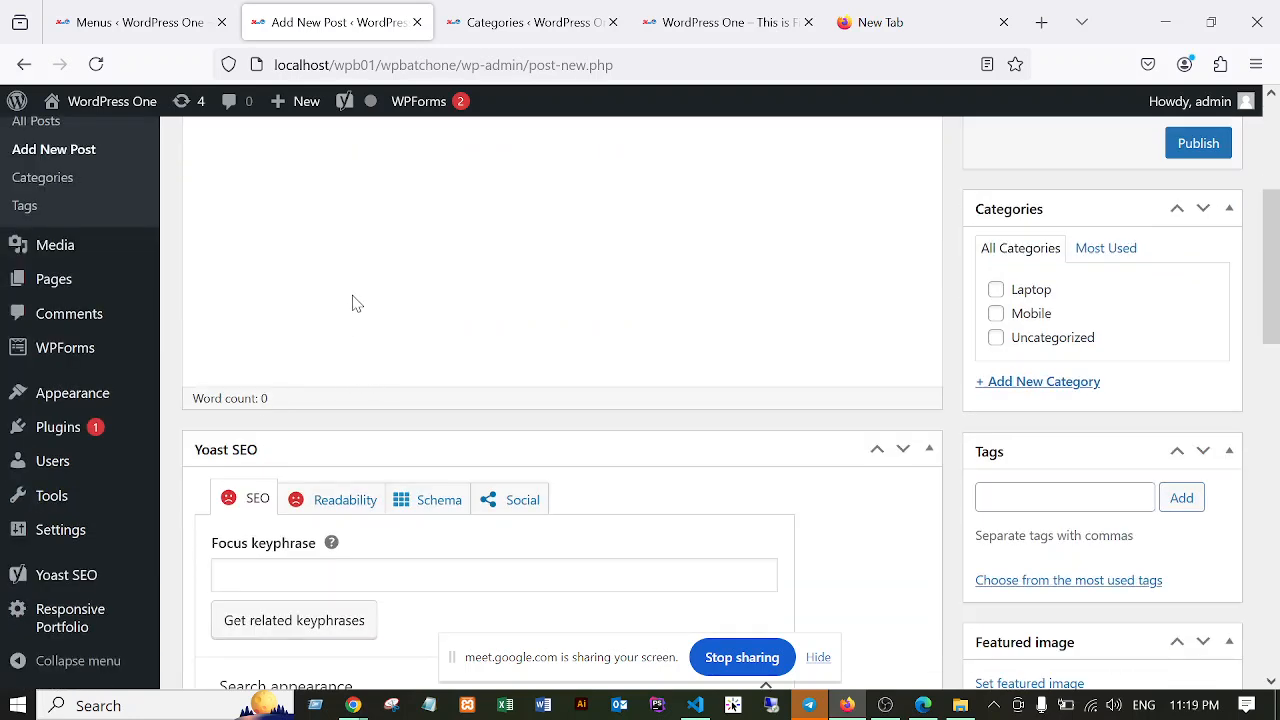
# Look through the Readability, Schema and Social sections of Yoast SEO for the new post, and return to the SEO section.
pyautogui.scroll(-1, 355, 302)
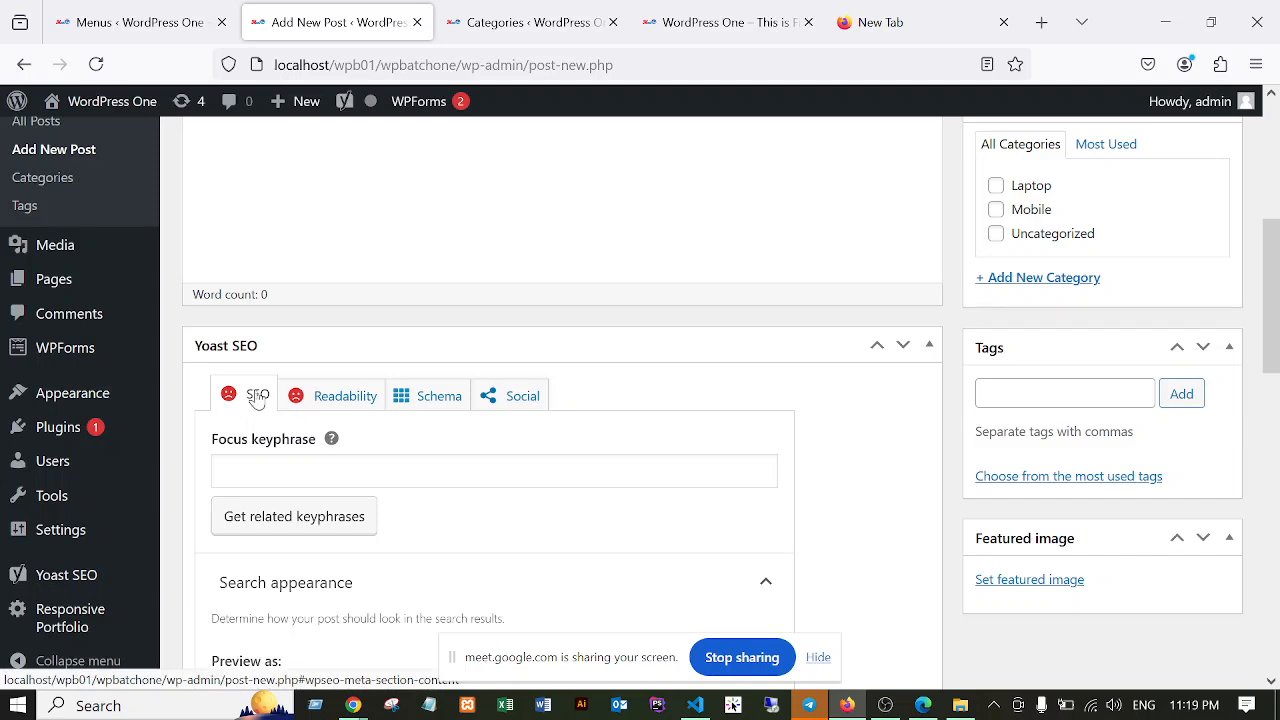
pyautogui.click(338, 397)
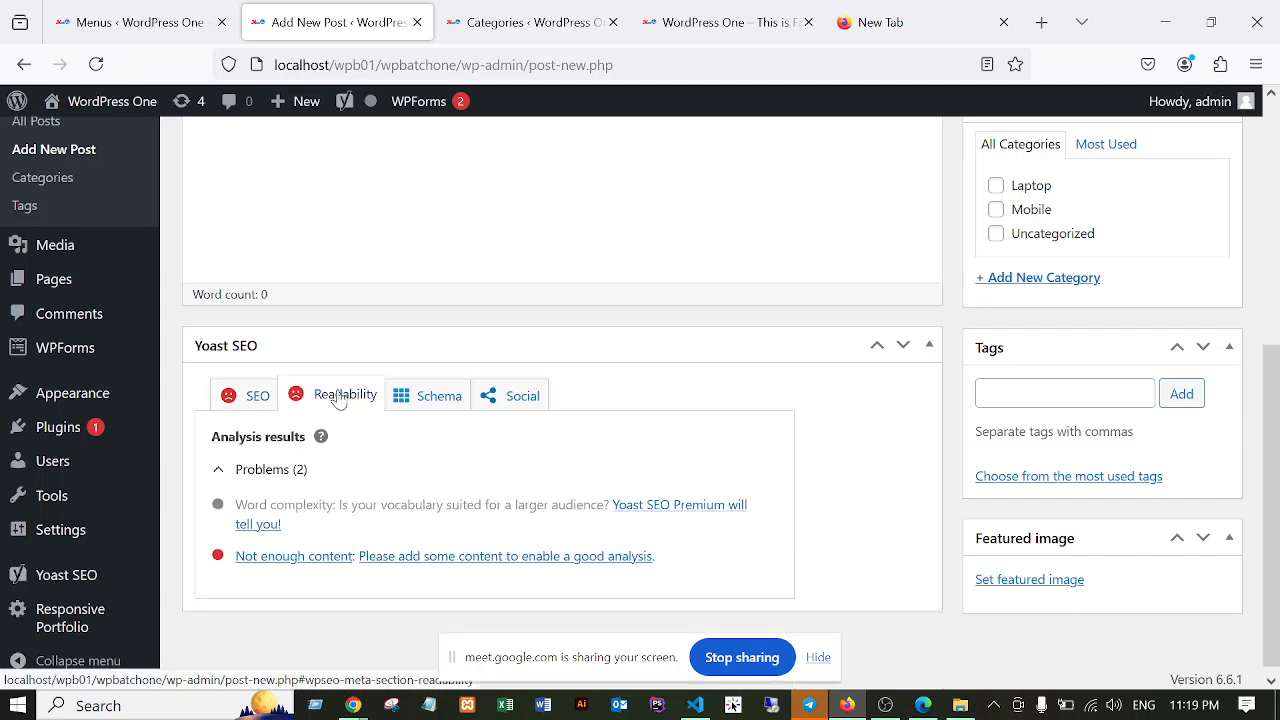
pyautogui.click(438, 398)
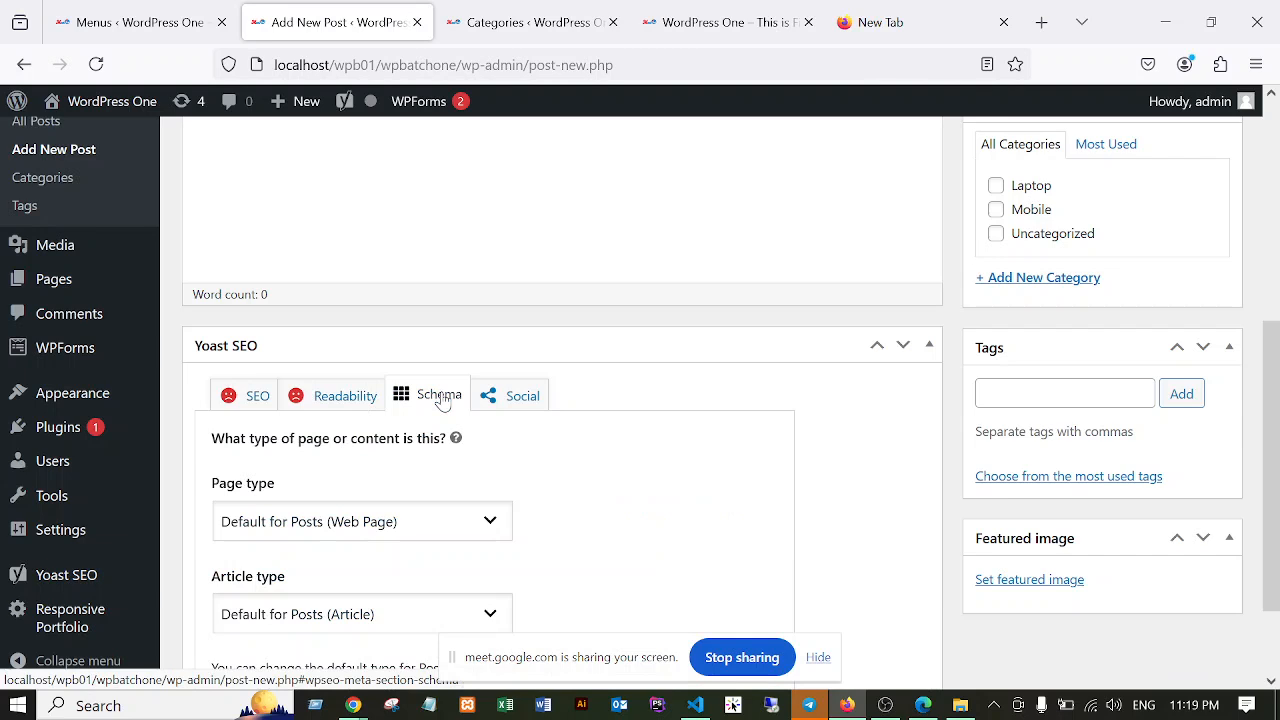
pyautogui.click(516, 400)
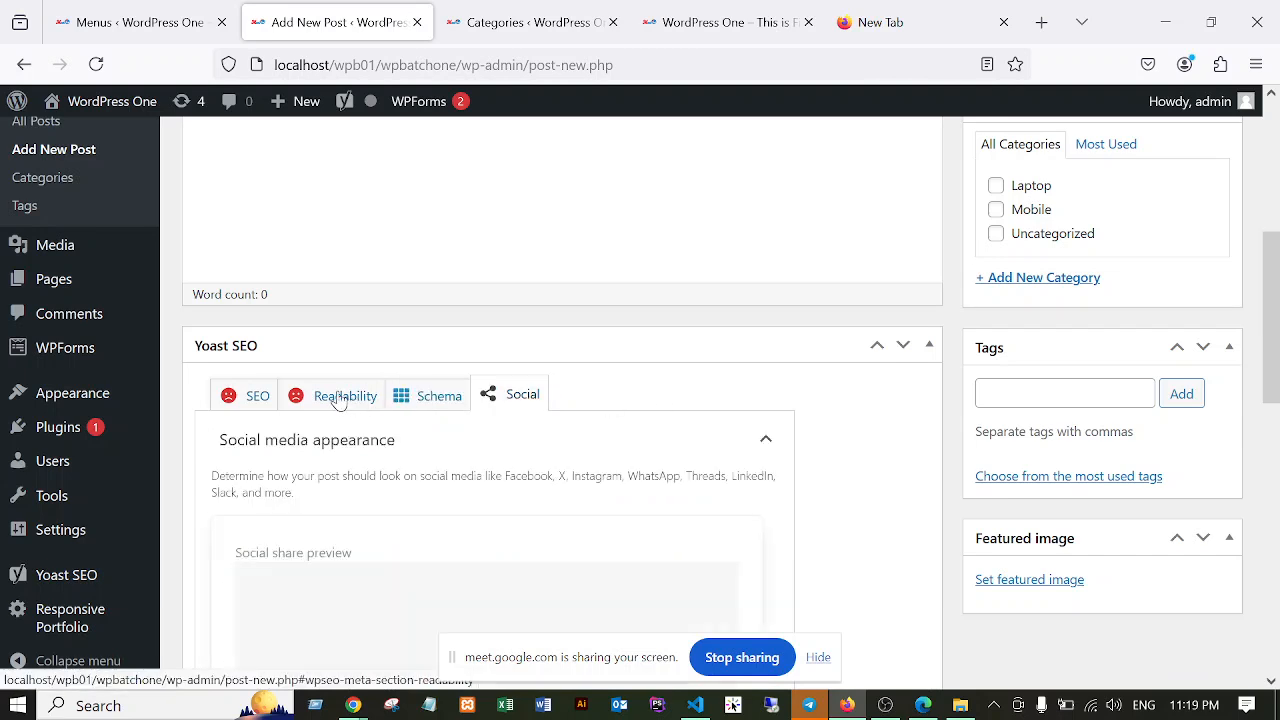
pyautogui.click(340, 398)
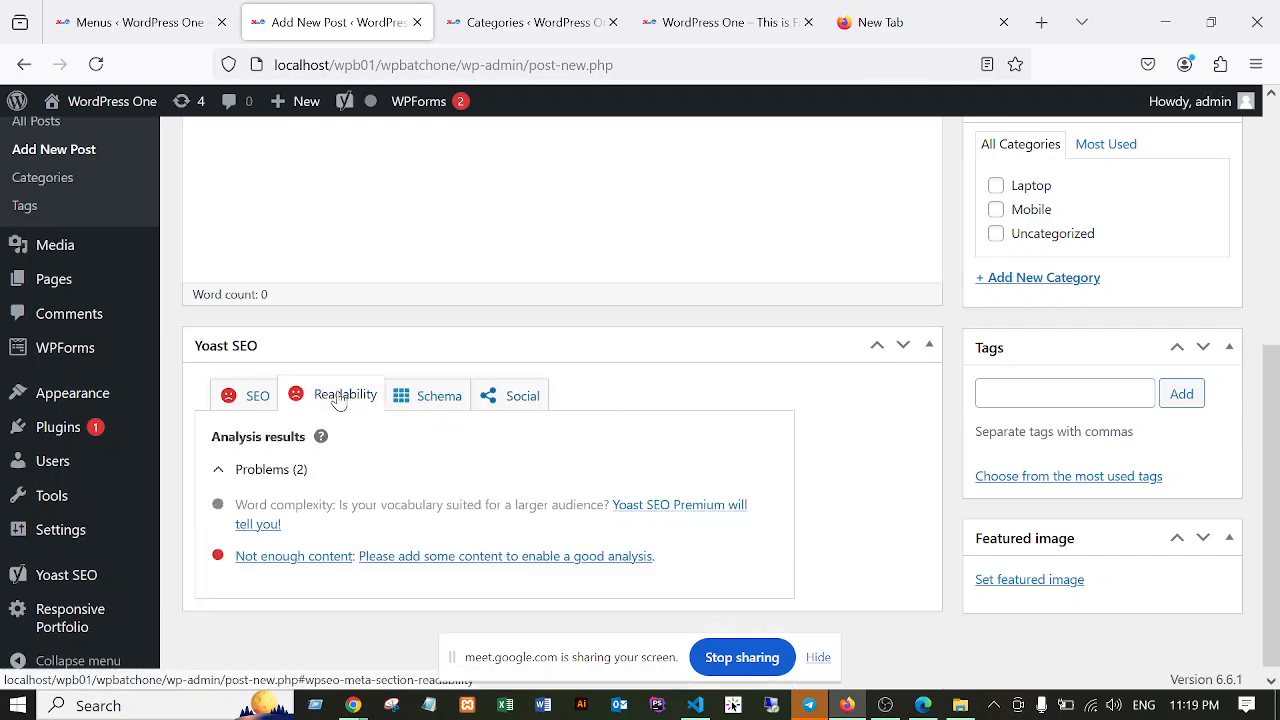
pyautogui.click(250, 400)
# Examine the focus keyphrase field and view the search appearance preview as a desktop result and again as a mobile result.
pyautogui.scroll(-2, 380, 374)
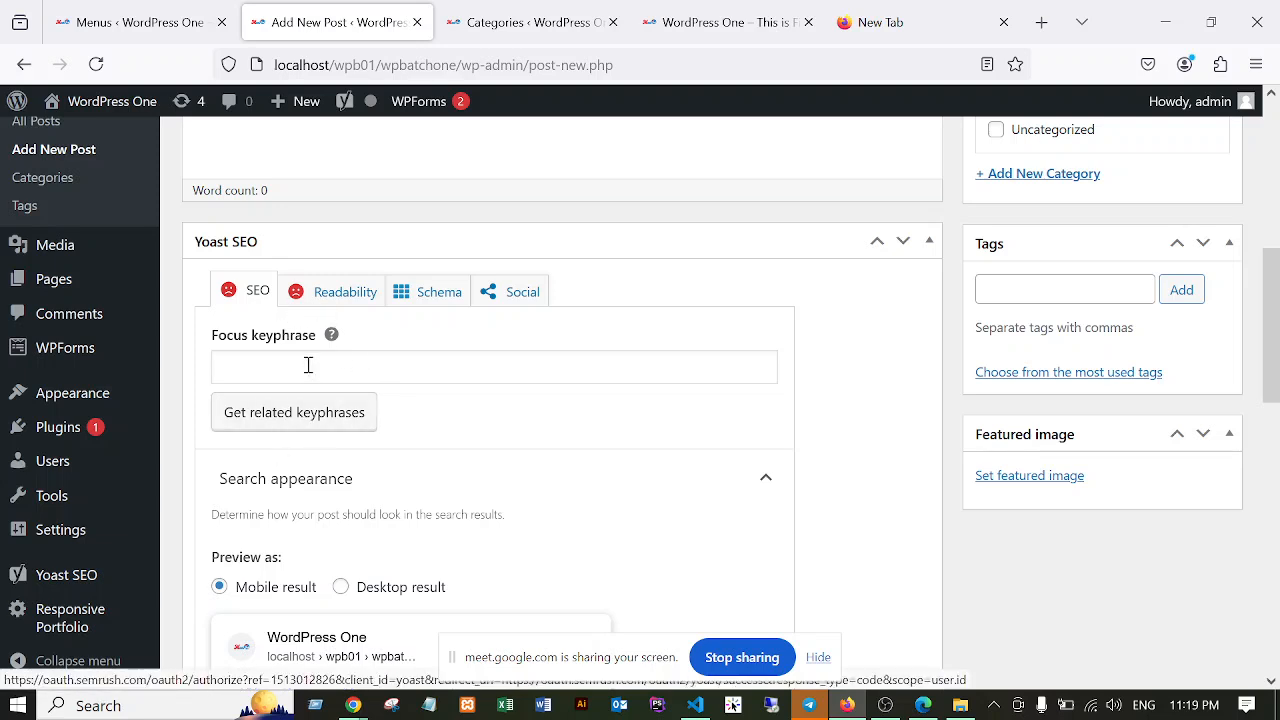
pyautogui.click(257, 368)
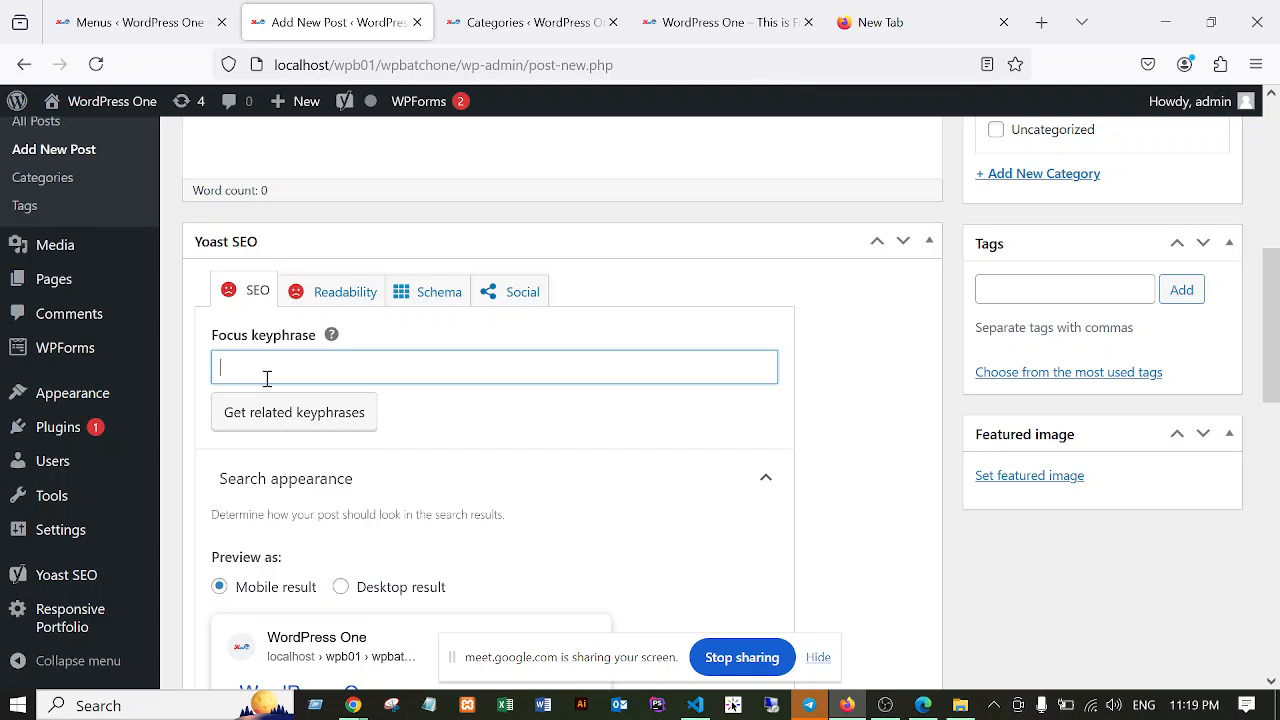
pyautogui.scroll(-1, 266, 361)
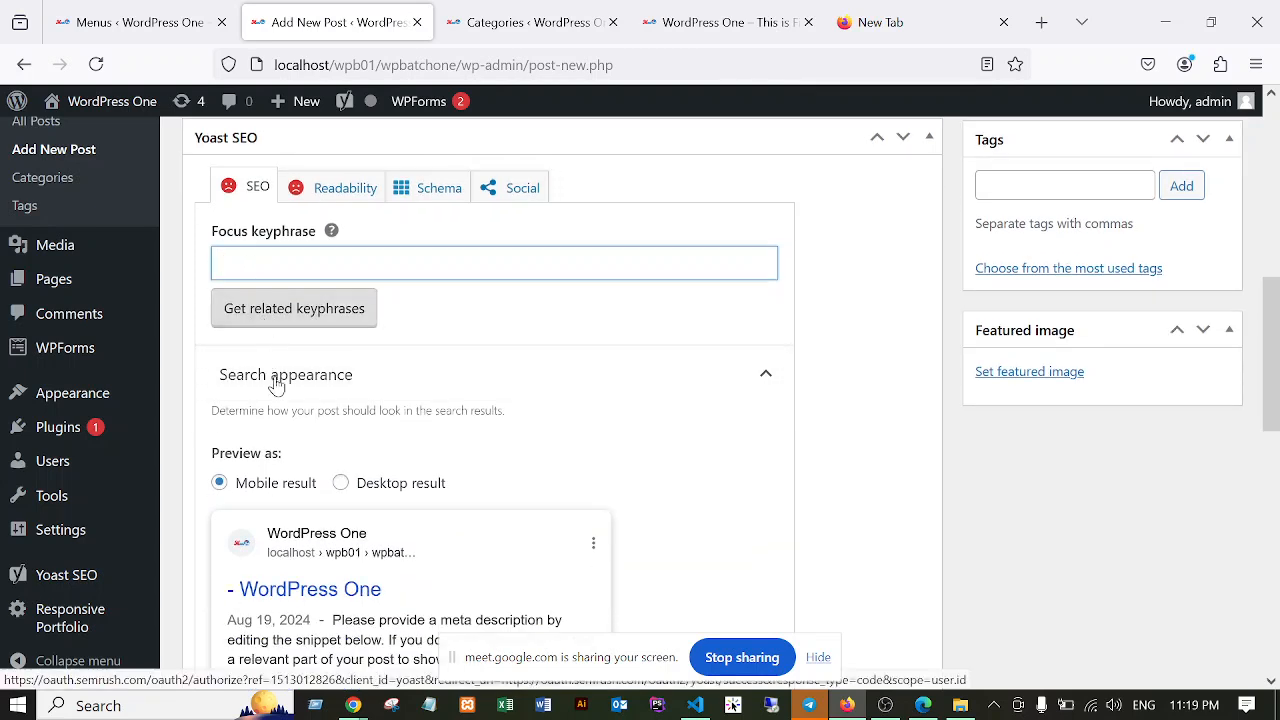
pyautogui.scroll(-1, 297, 420)
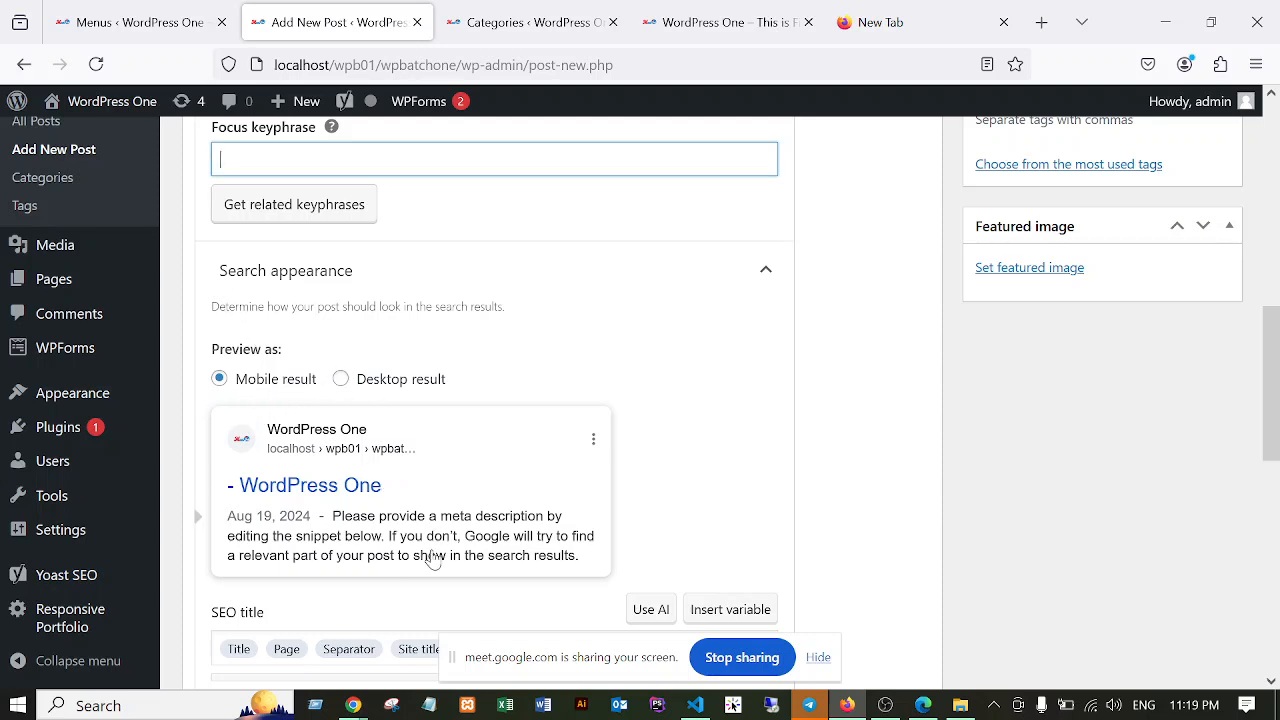
pyautogui.click(340, 379)
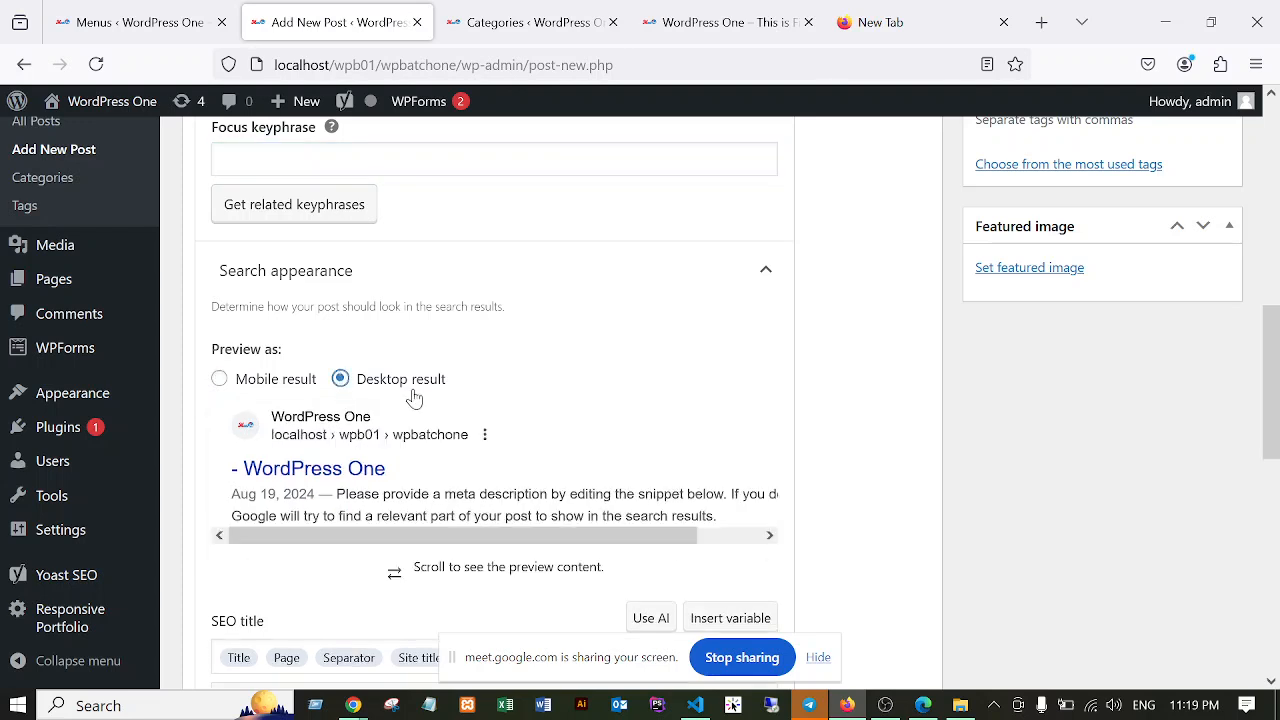
pyautogui.moveTo(473, 540); pyautogui.dragTo(297, 540)
pyautogui.click(219, 379)
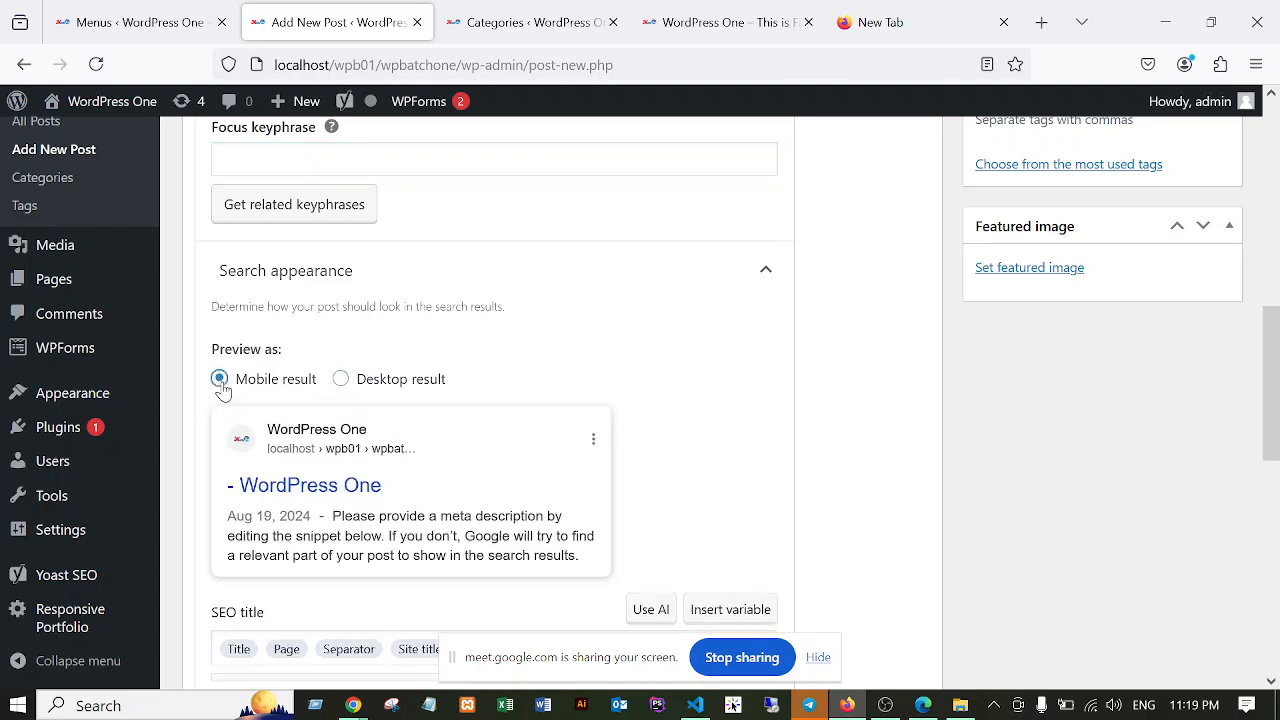
# Examine the SEO title and slug fields in relation to the post's own title field and the search preview.
pyautogui.scroll(-2, 290, 375)
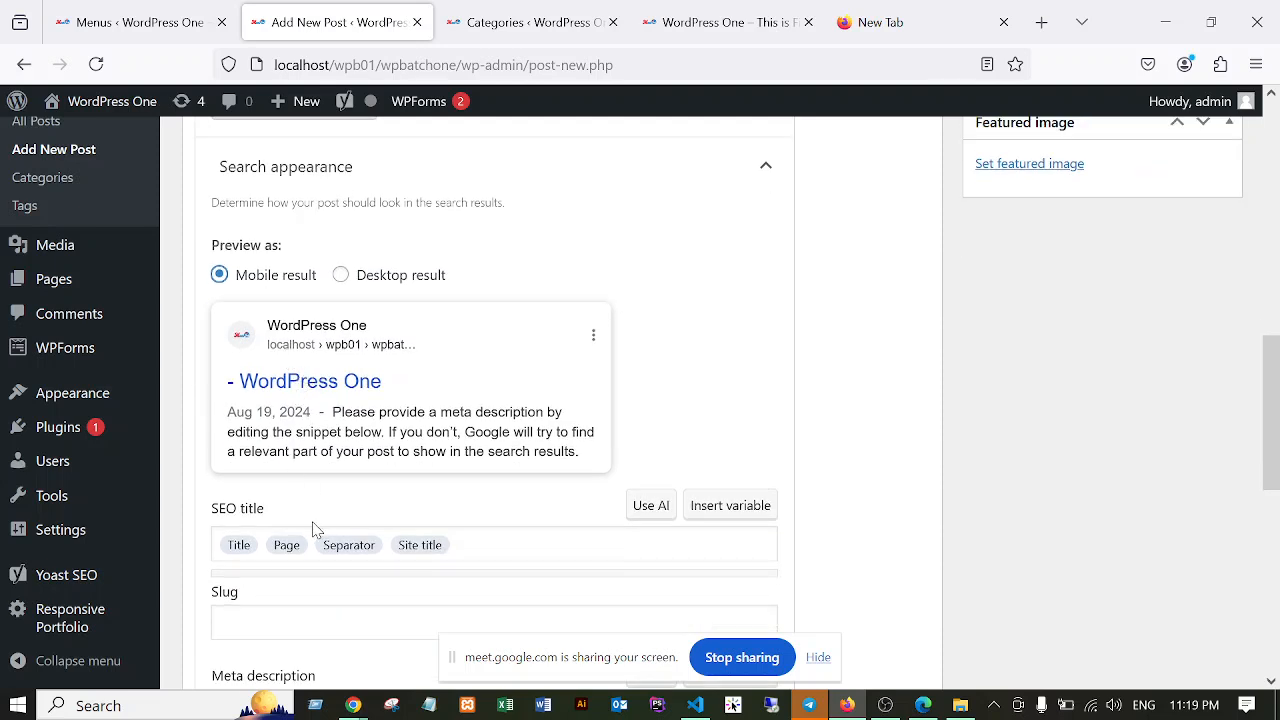
pyautogui.scroll(-2, 238, 443)
pyautogui.scroll(15, 443, 414)
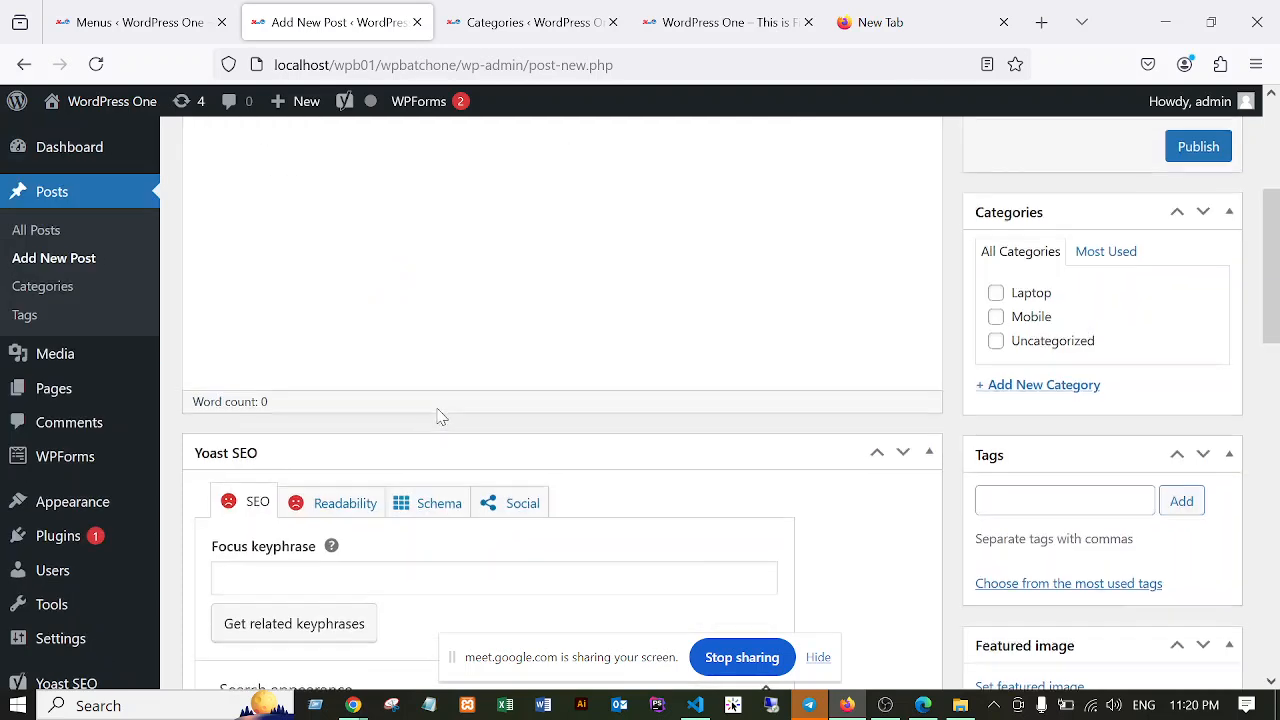
pyautogui.click(212, 203)
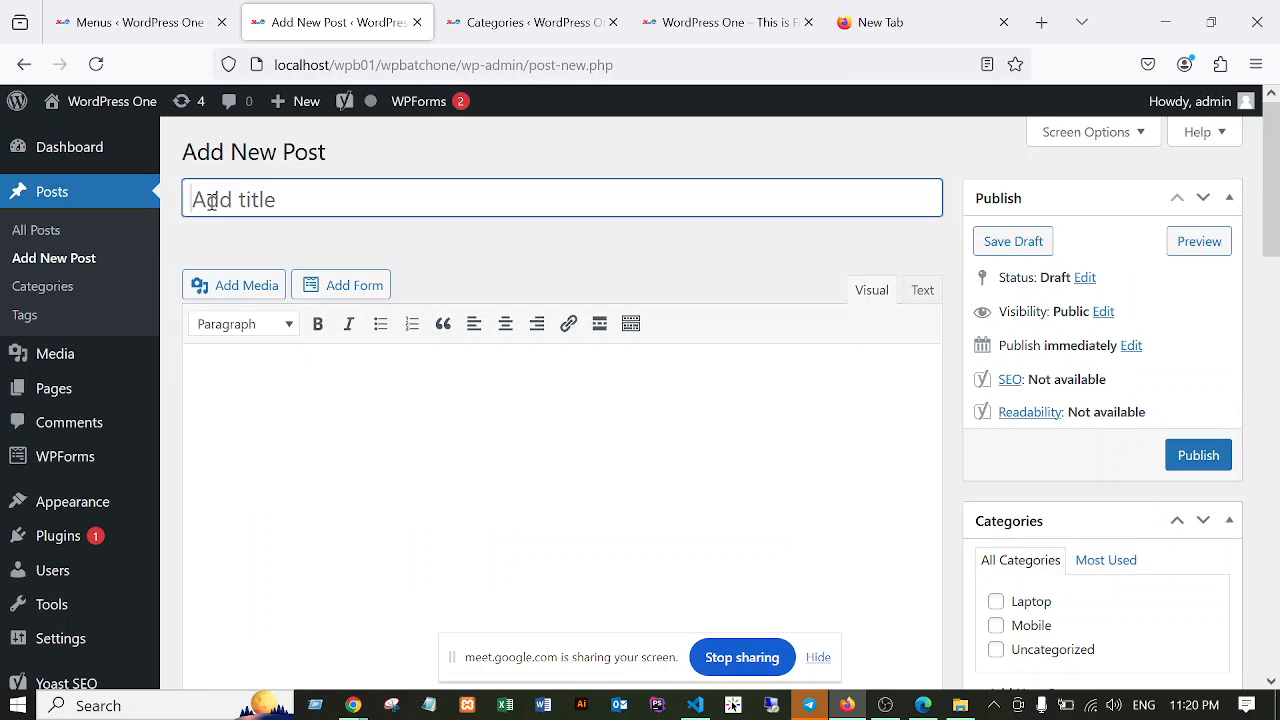
pyautogui.scroll(-5, 282, 402)
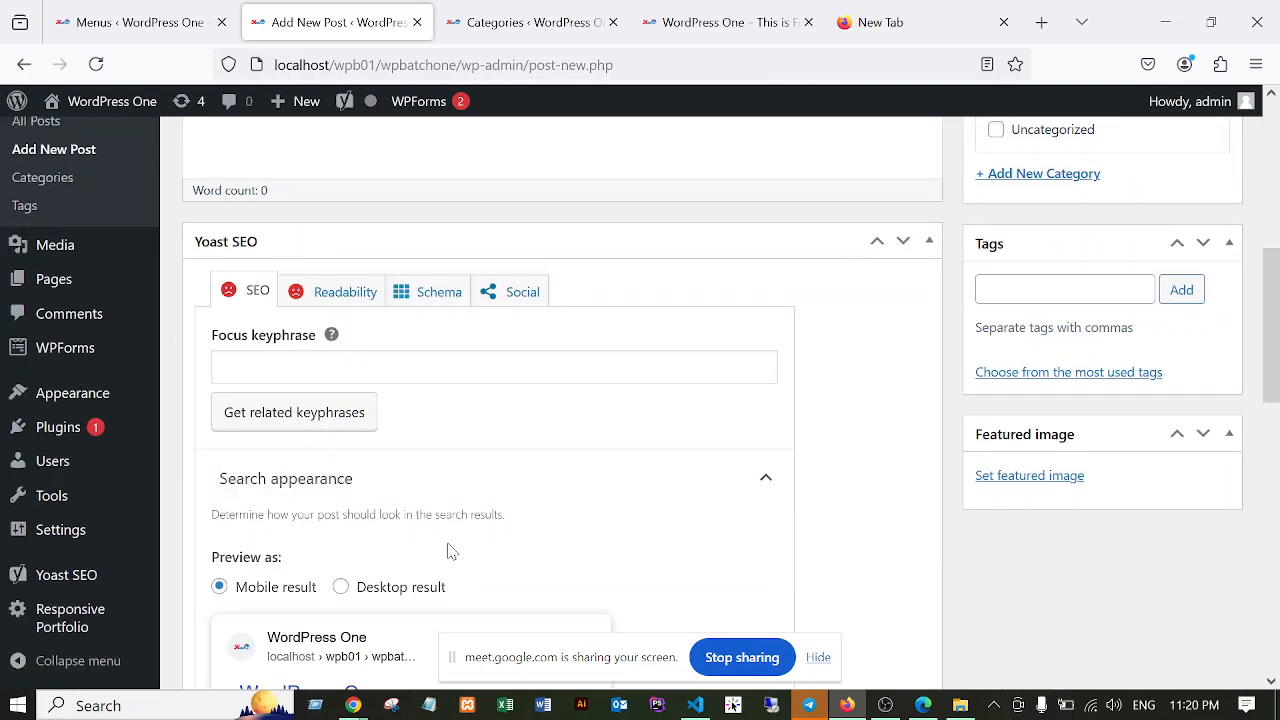
pyautogui.scroll(-2, 380, 548)
pyautogui.scroll(-3, 285, 500)
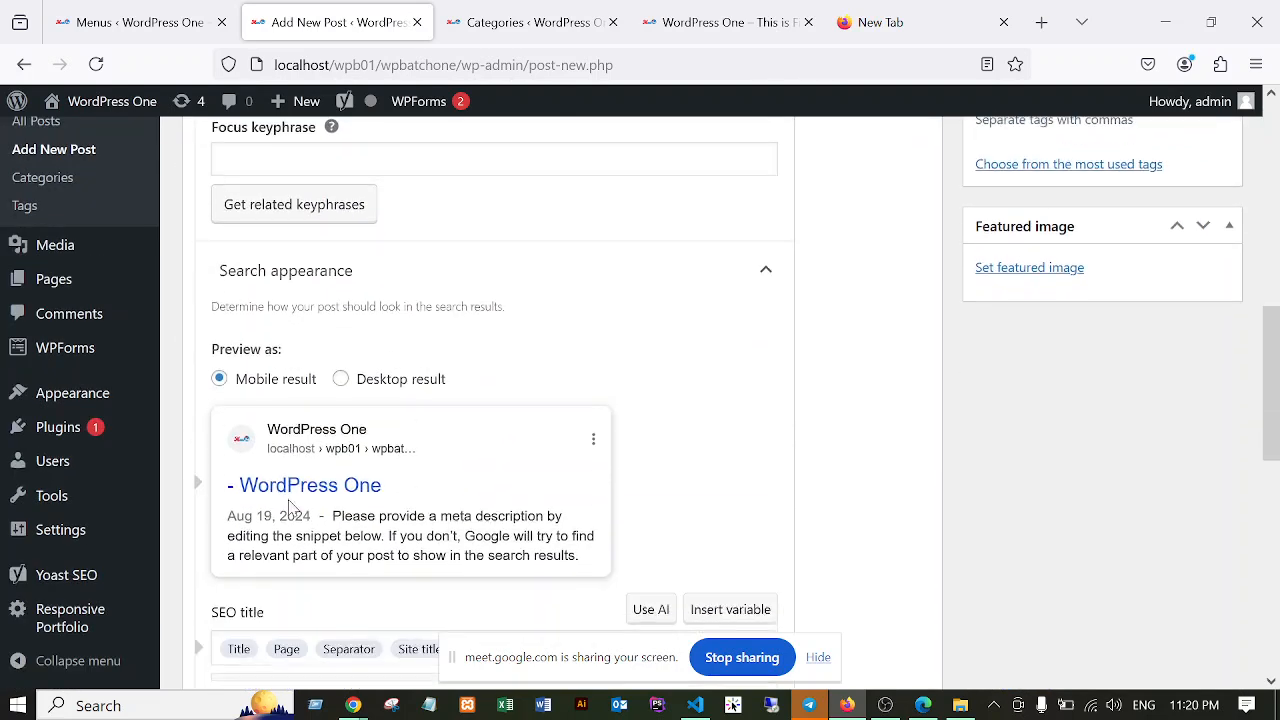
# Clear the Title, Page, Separator and Site title variables from the SEO title.
pyautogui.click(469, 444)
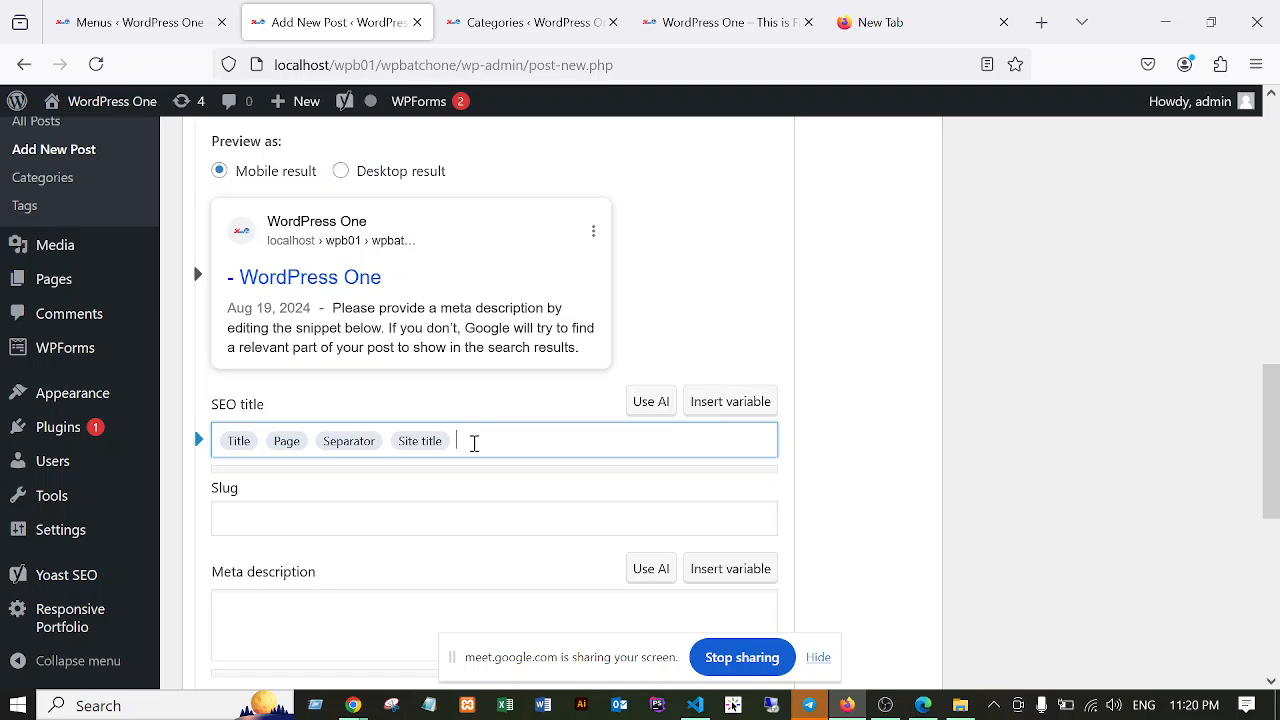
pyautogui.moveTo(474, 444); pyautogui.dragTo(230, 437)
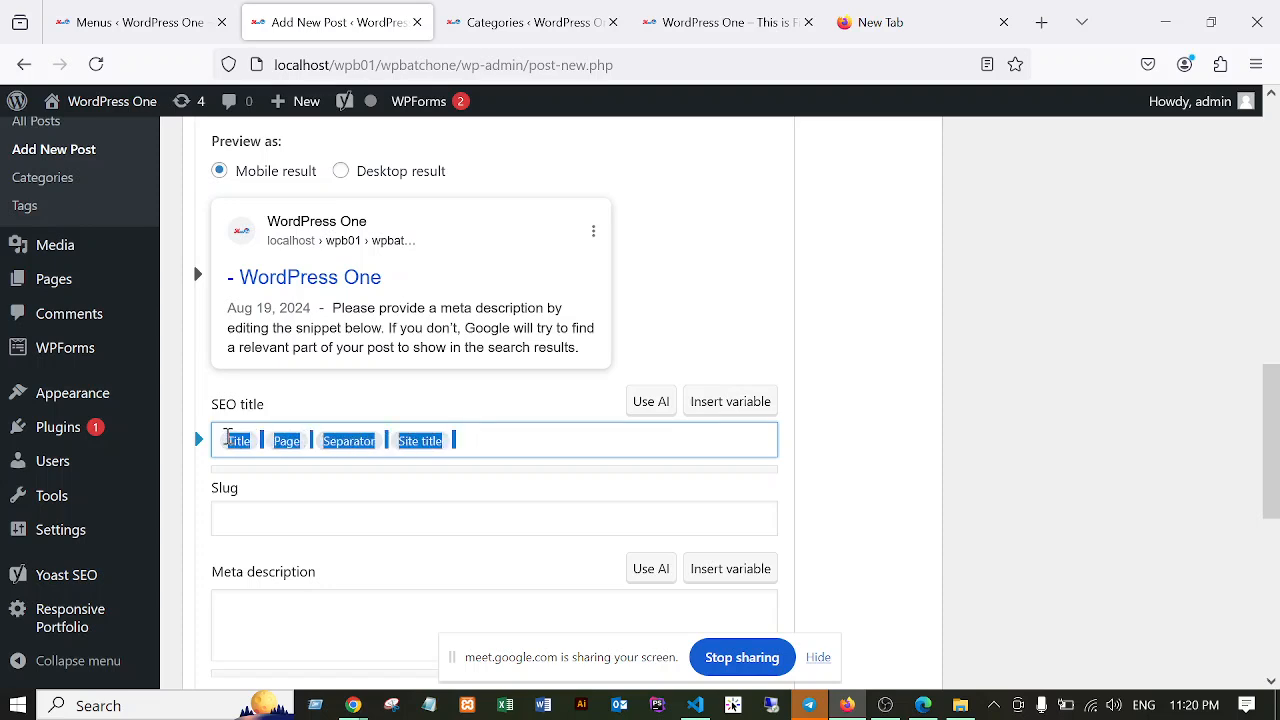
pyautogui.press('BackSpace')
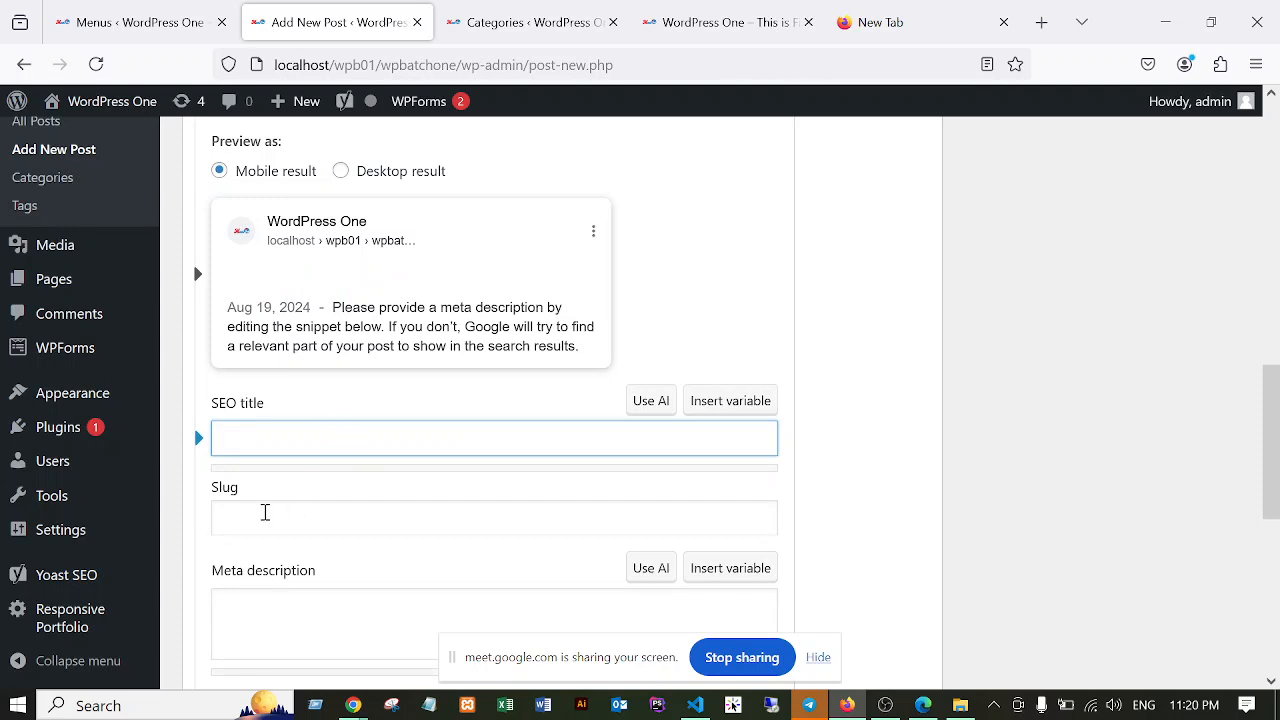
# Enter the sample text "jhlkggrddss hhjklkl klll" as the SEO title.
pyautogui.click(262, 512)
pyautogui.click(254, 436)
pyautogui.write('jhlkggrd')
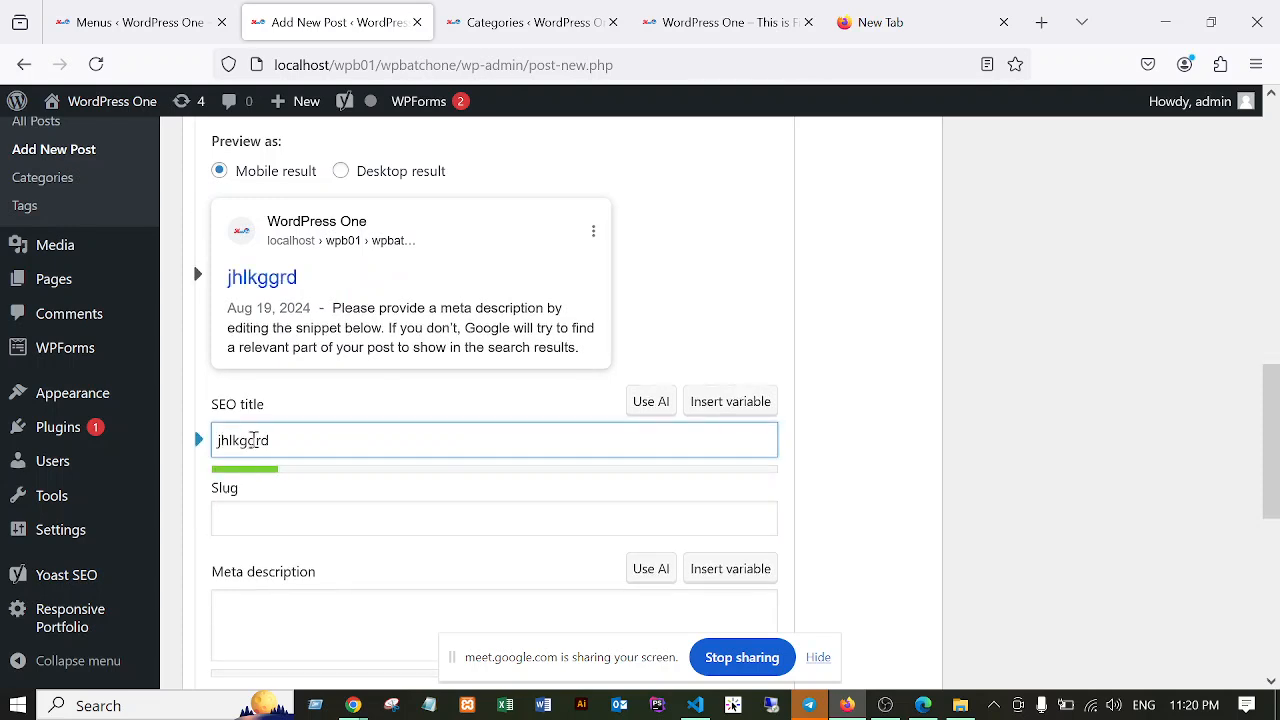
pyautogui.write('dss hhj')
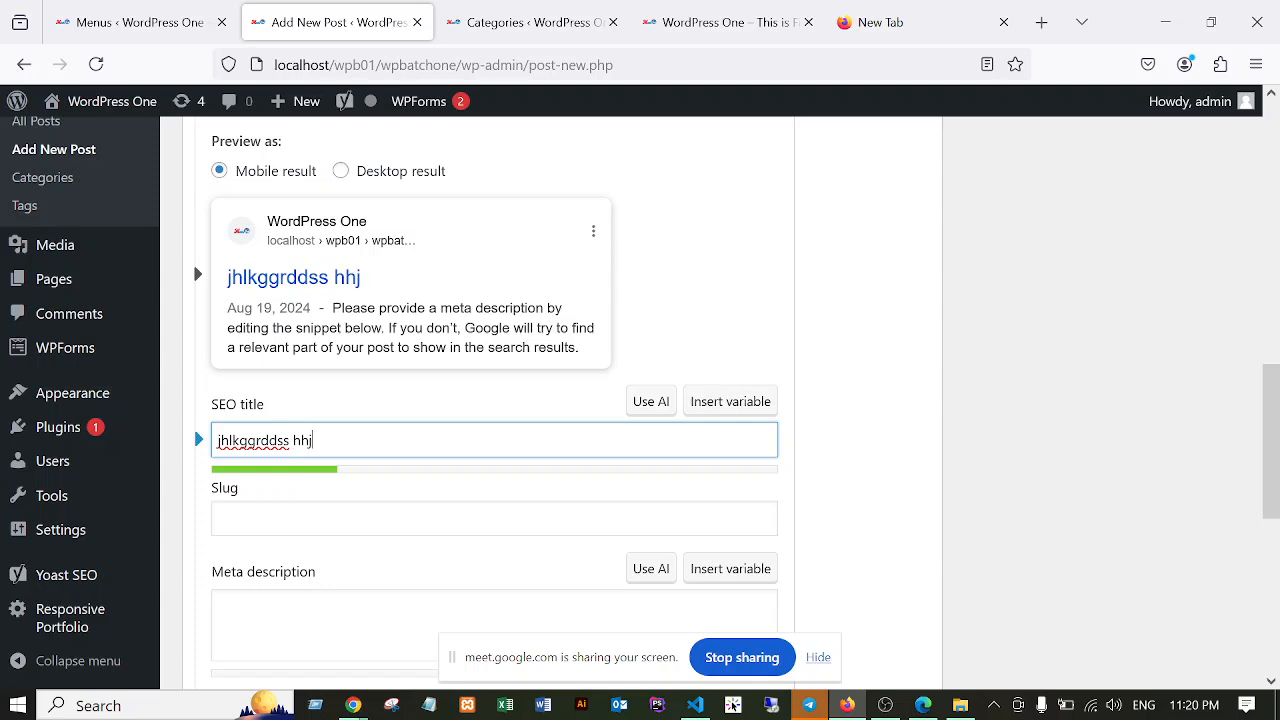
pyautogui.write('klkl klll')
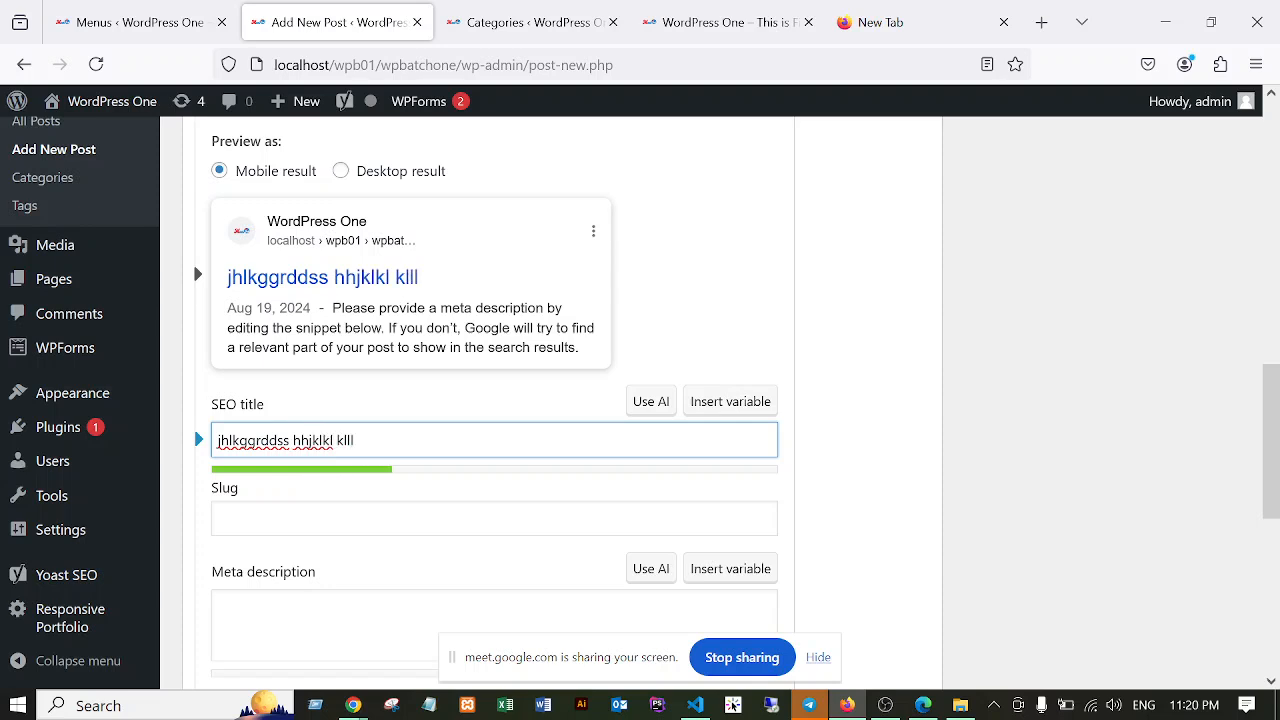
pyautogui.click(850, 498)
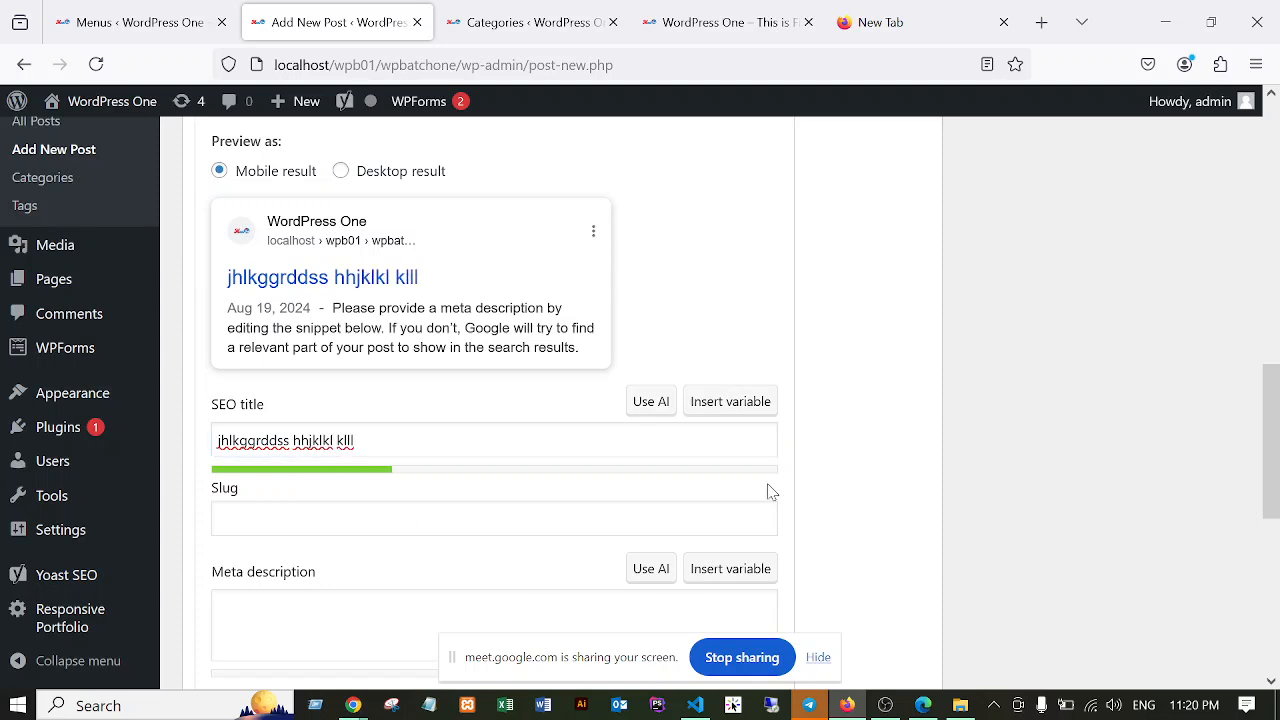
# Delete the sample text from the SEO title.
pyautogui.click(410, 441)
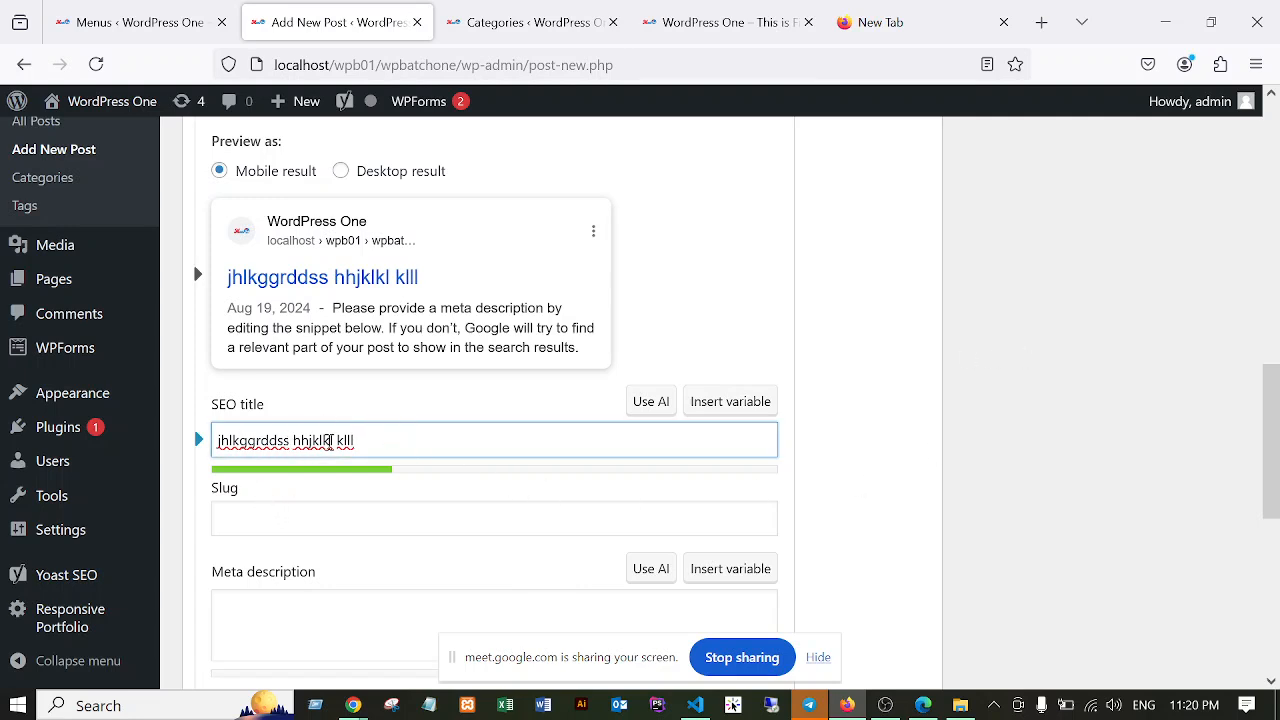
pyautogui.moveTo(370, 440); pyautogui.dragTo(207, 432)
pyautogui.press('BackSpace')
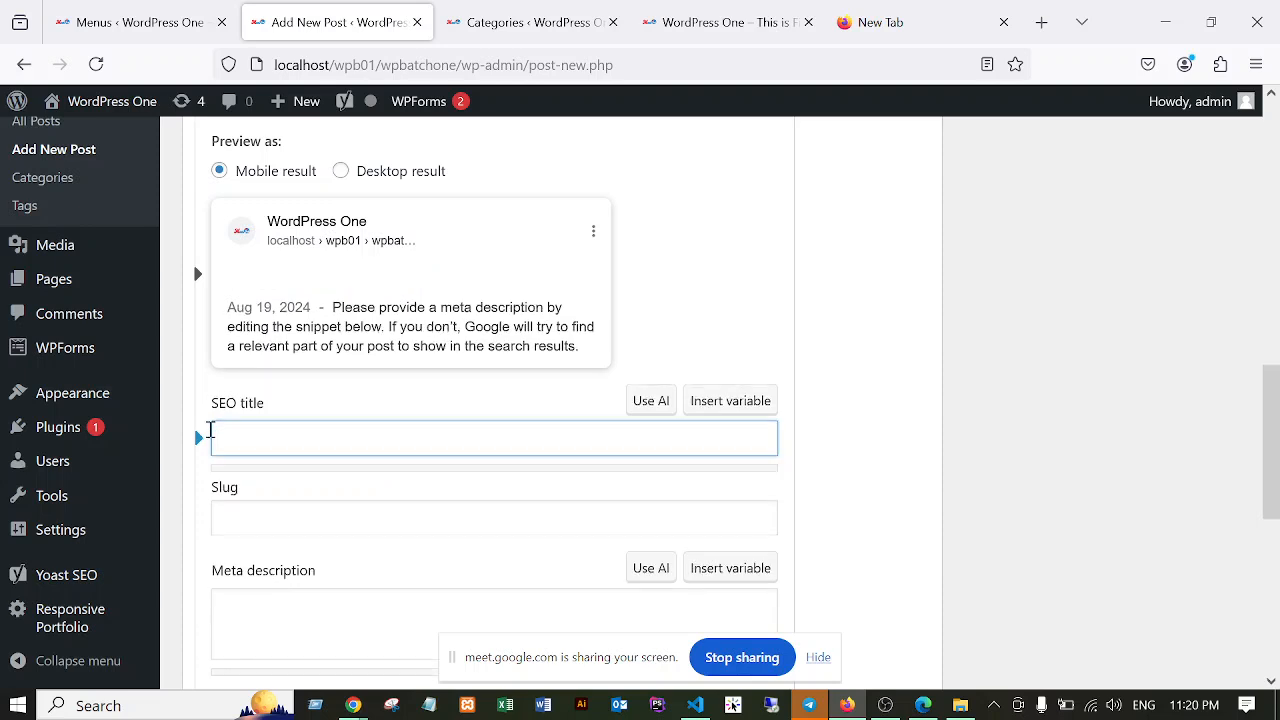
# Examine the meta description field, the SEO analysis entries below it and the description shown in the search preview.
pyautogui.scroll(-2, 320, 480)
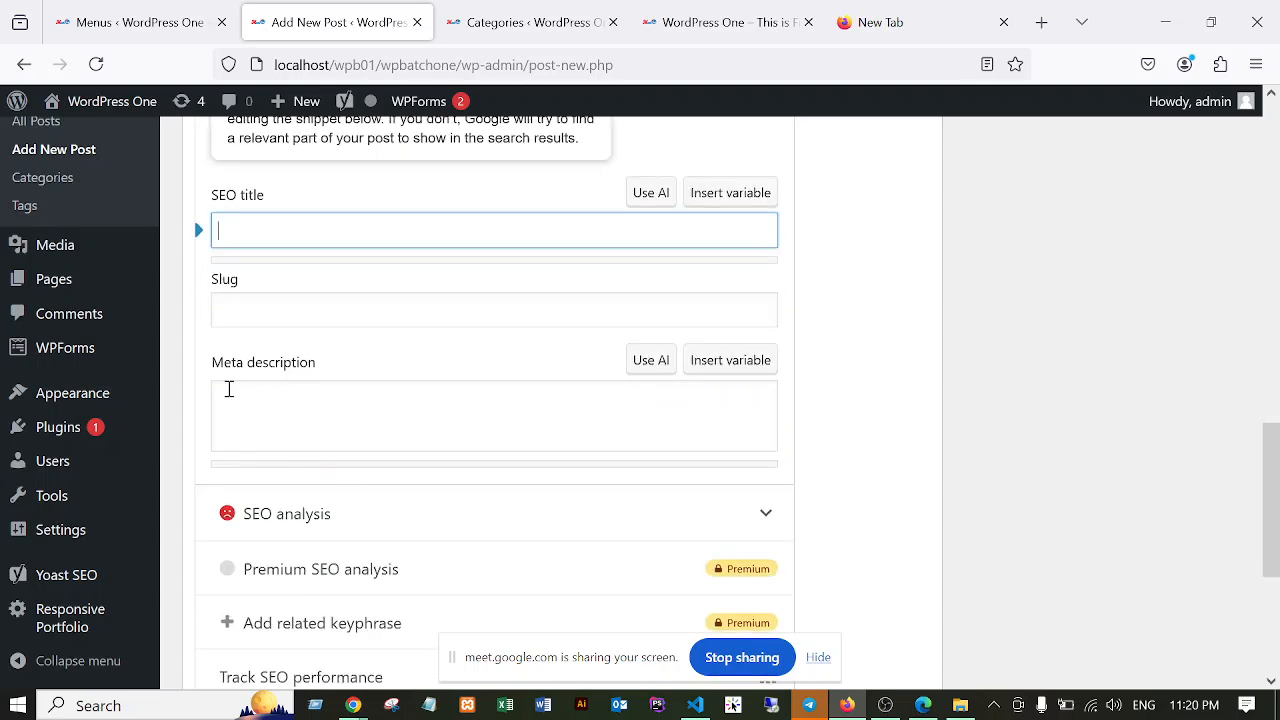
pyautogui.click(229, 389)
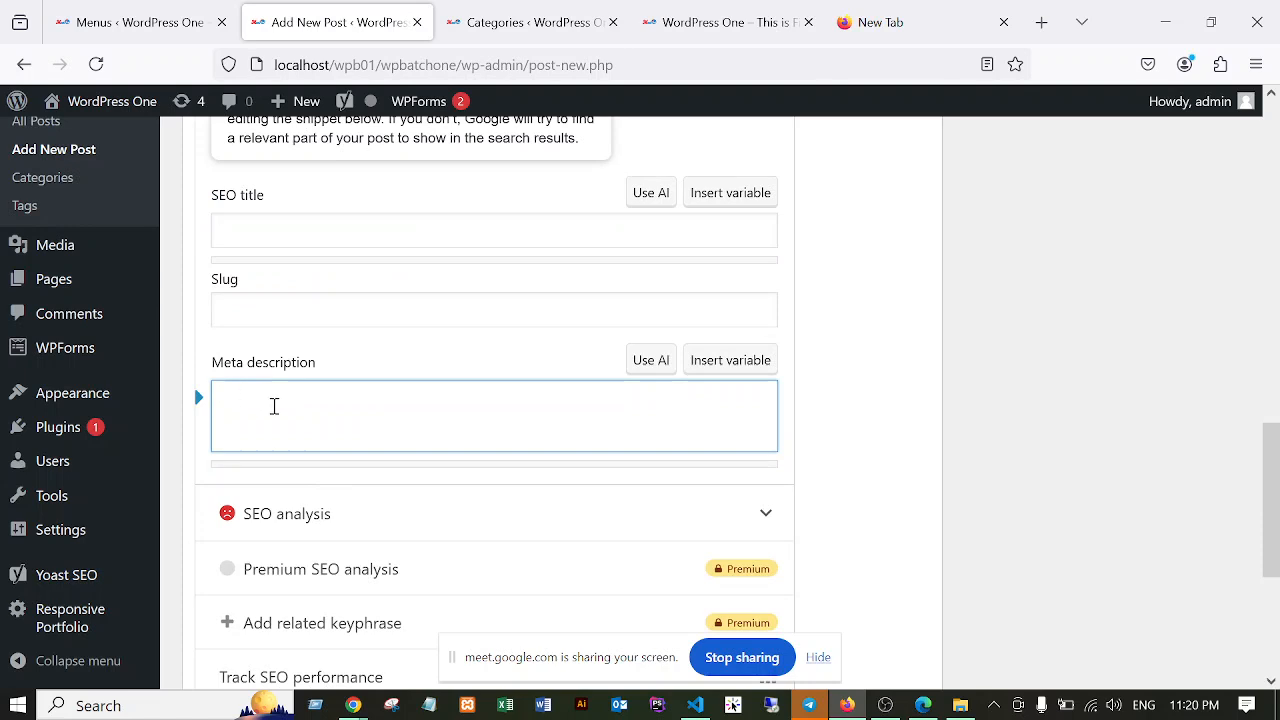
pyautogui.scroll(3, 278, 406)
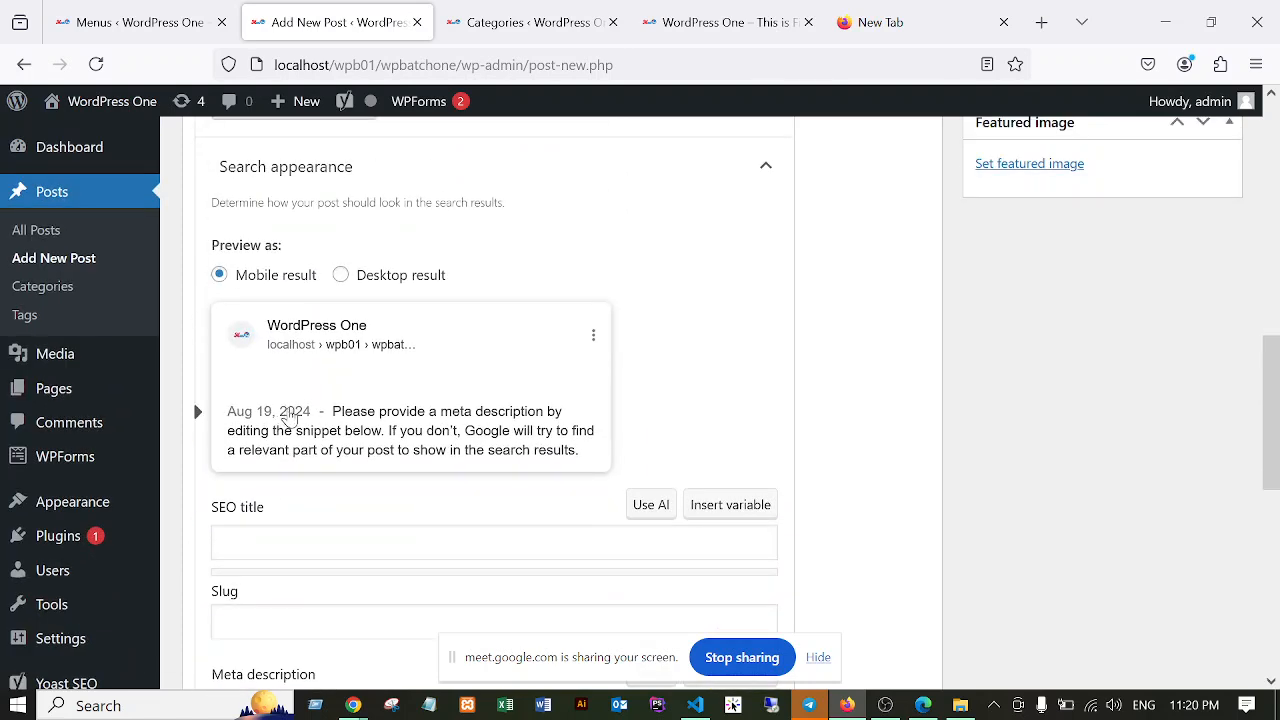
pyautogui.scroll(-3, 300, 445)
pyautogui.scroll(-1, 301, 454)
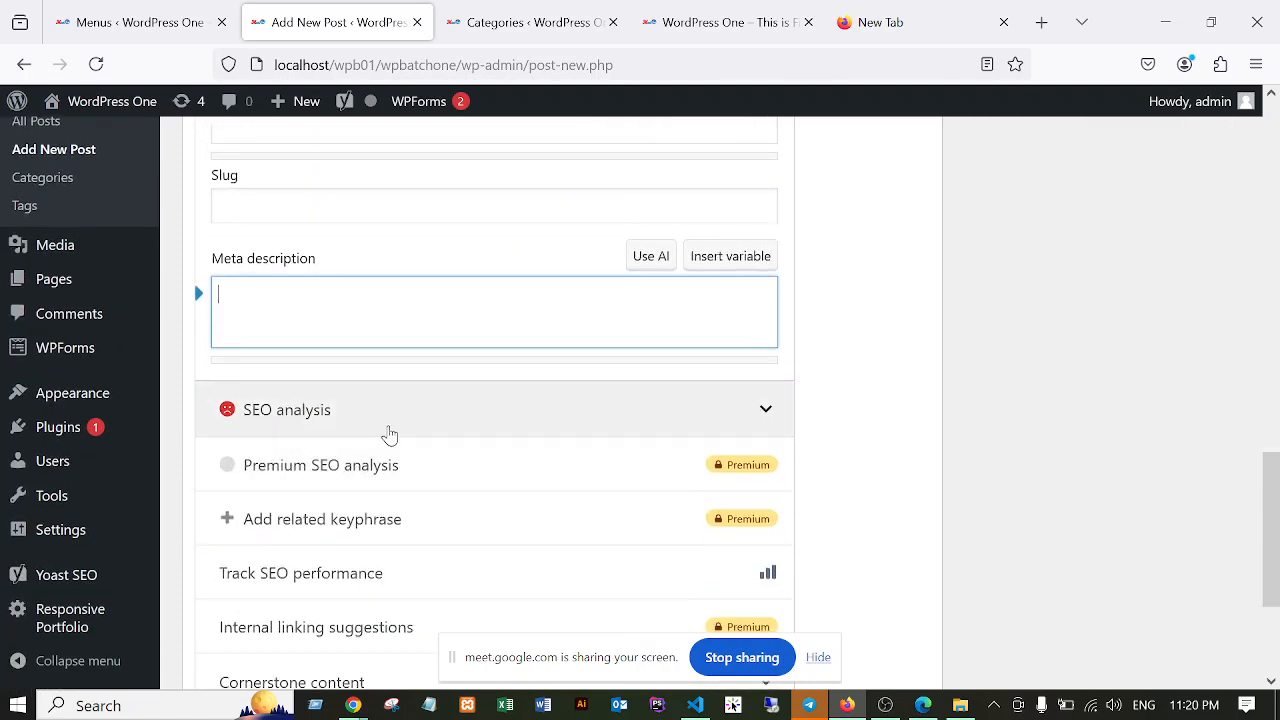
pyautogui.scroll(3, 389, 435)
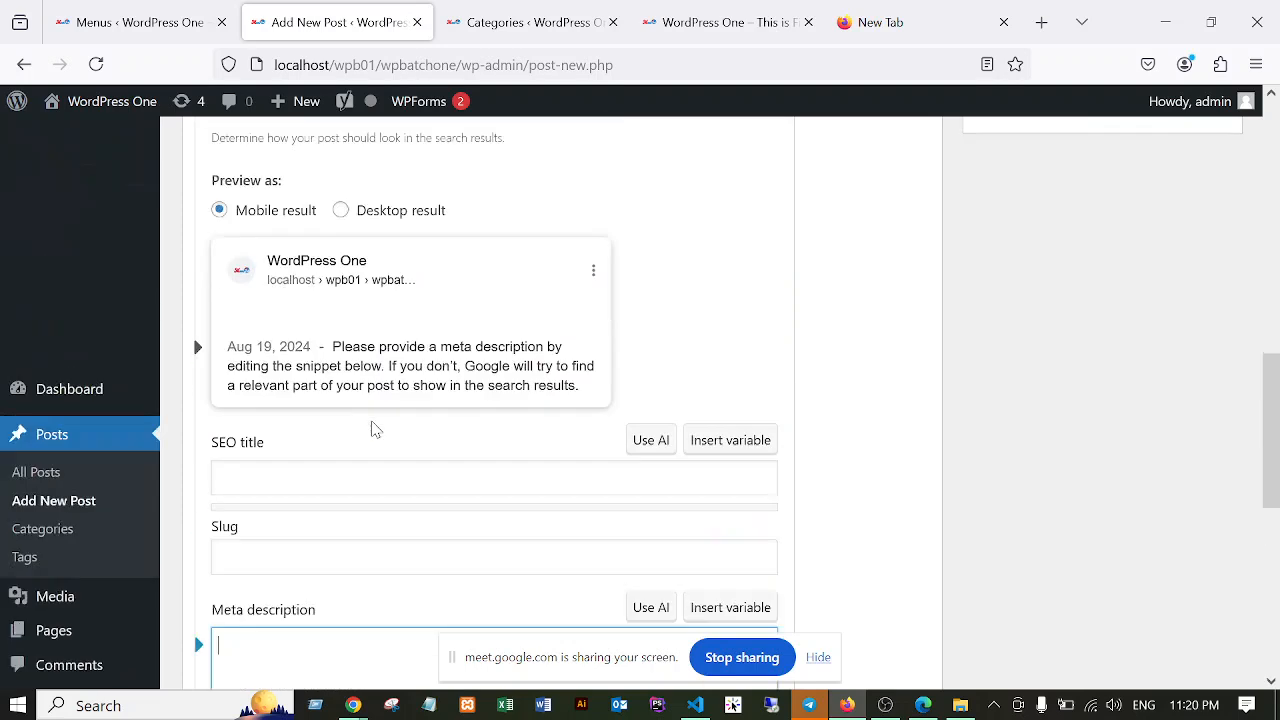
pyautogui.scroll(2, 300, 395)
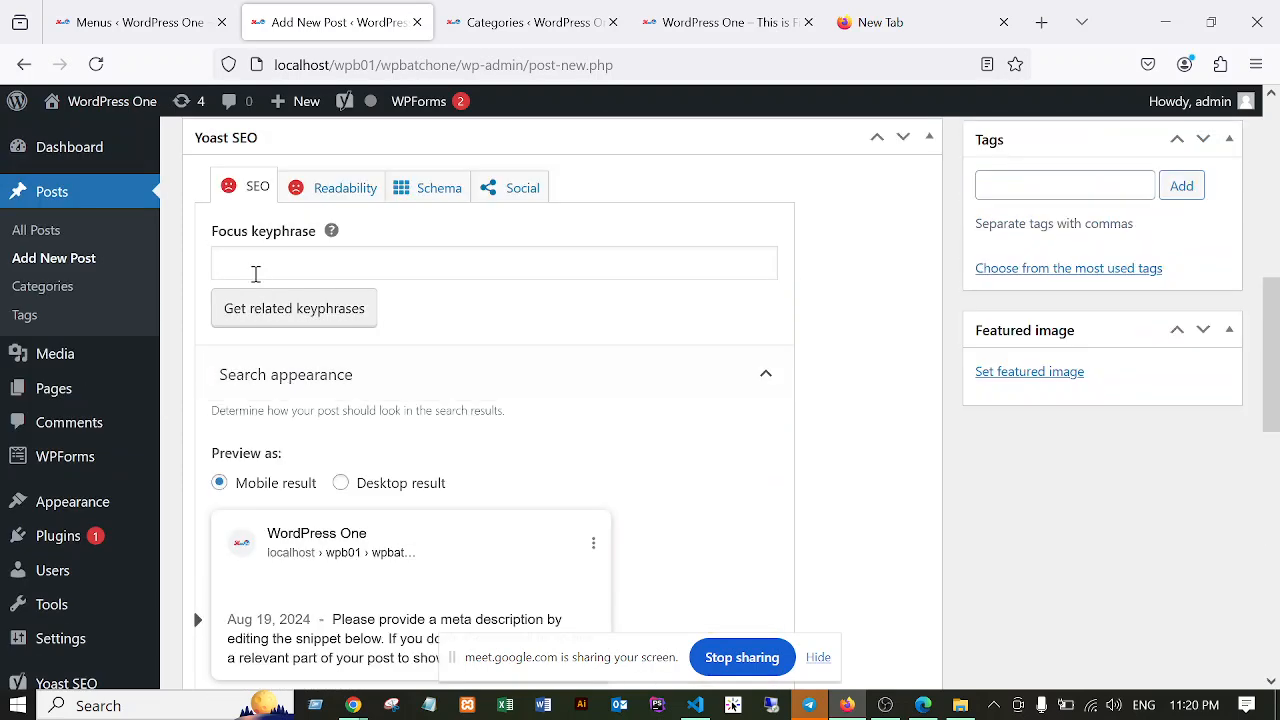
# Review the focus keyphrase field together with the post's title and content area and the mobile search preview.
pyautogui.click(251, 263)
pyautogui.scroll(1, 414, 334)
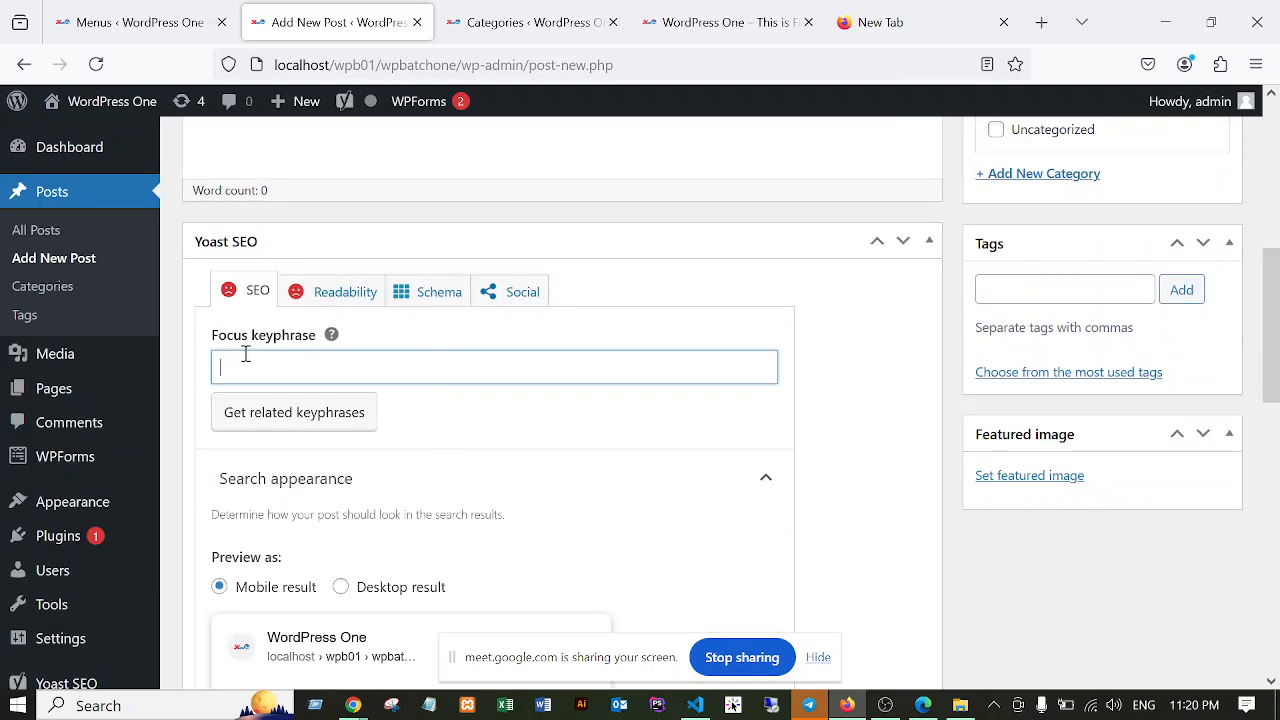
pyautogui.scroll(5, 421, 368)
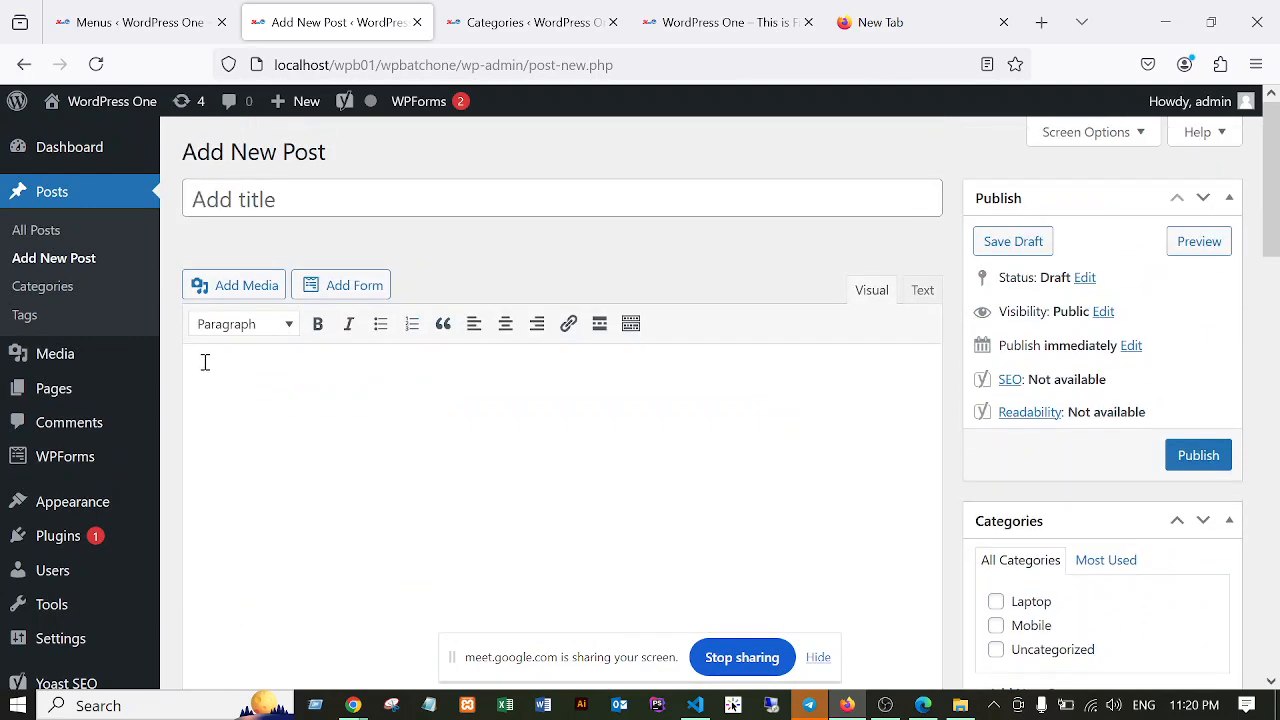
pyautogui.scroll(-5, 218, 372)
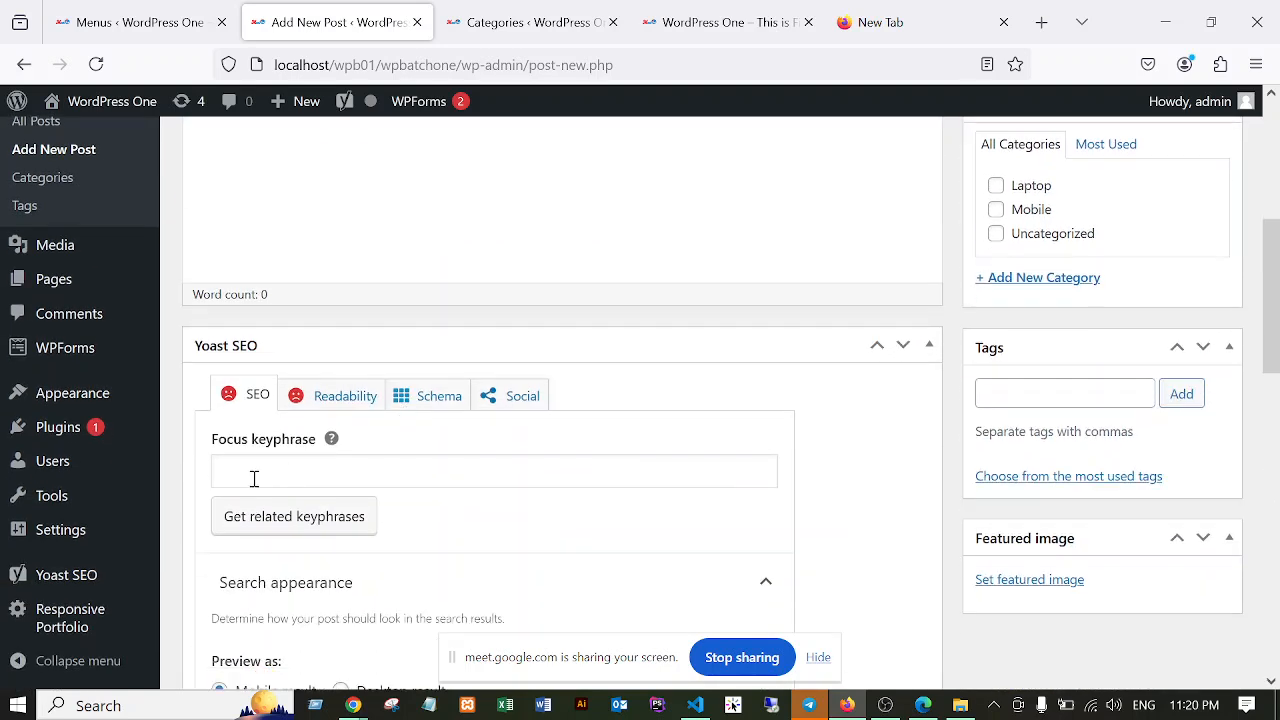
pyautogui.click(254, 497)
pyautogui.scroll(-3, 420, 436)
pyautogui.scroll(-3, 240, 427)
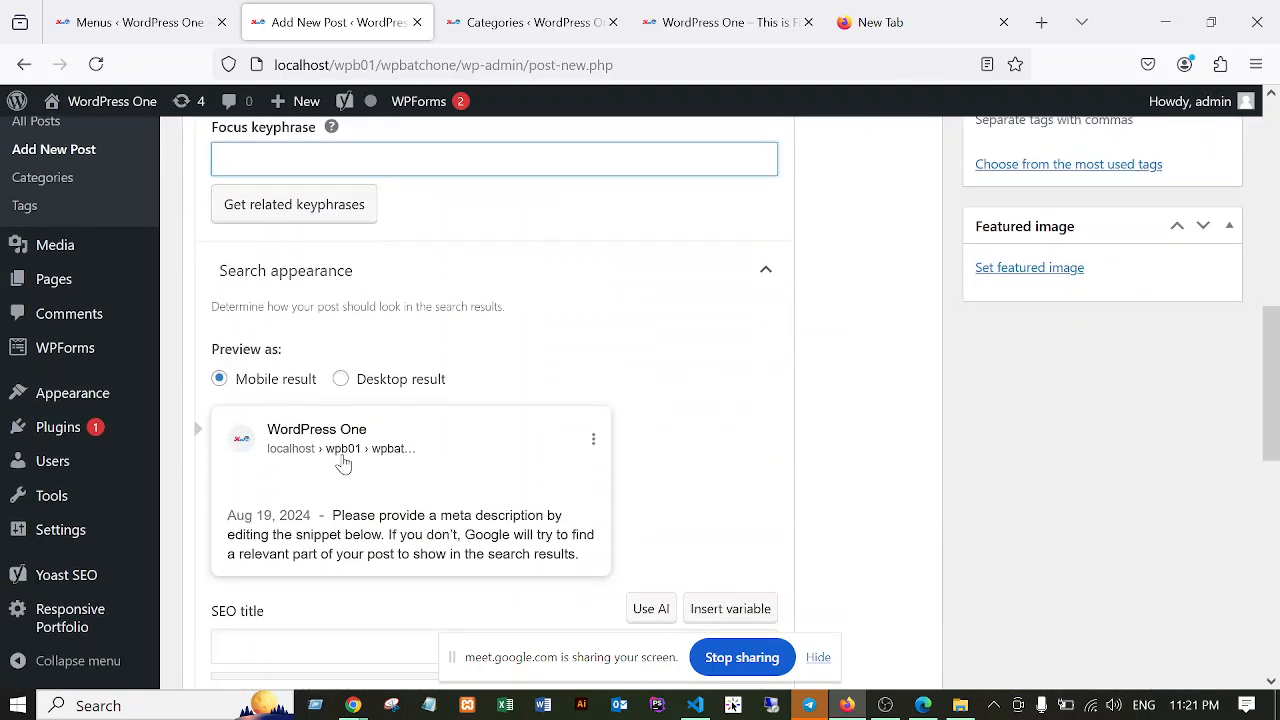
# Review the SEO title and meta description fields of the new post.
pyautogui.click(238, 440)
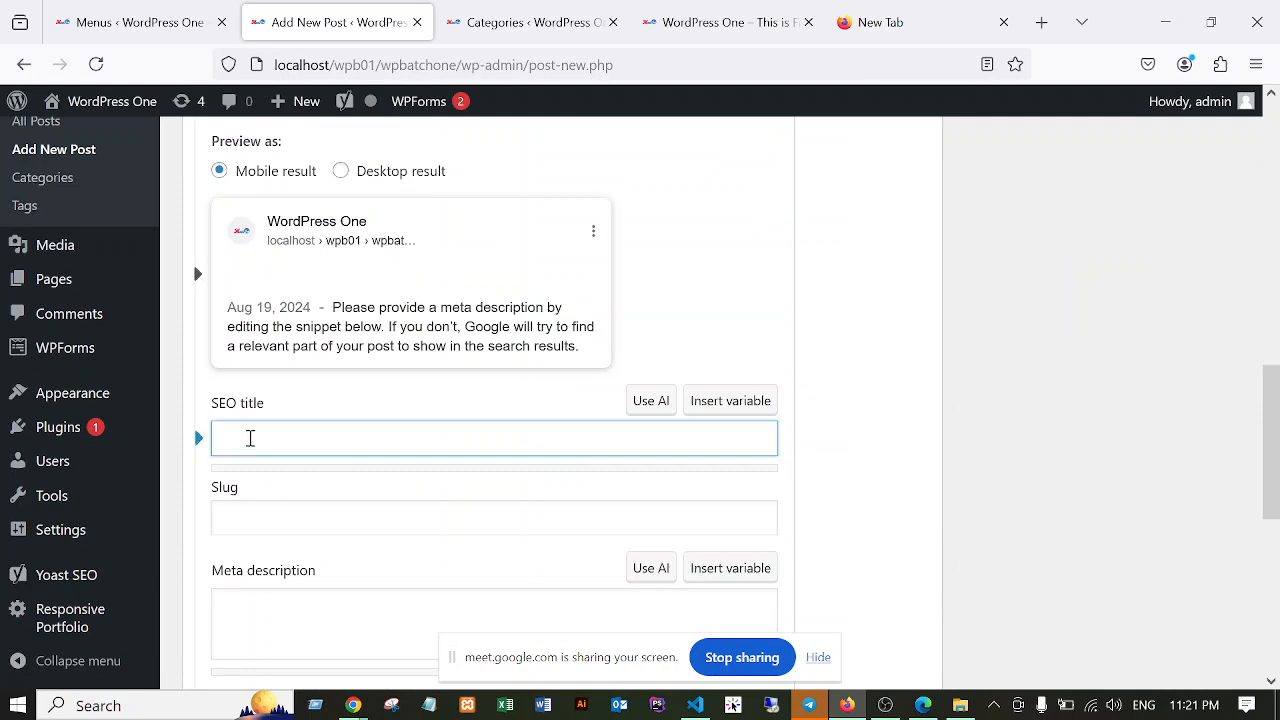
pyautogui.scroll(-2, 297, 443)
pyautogui.click(235, 410)
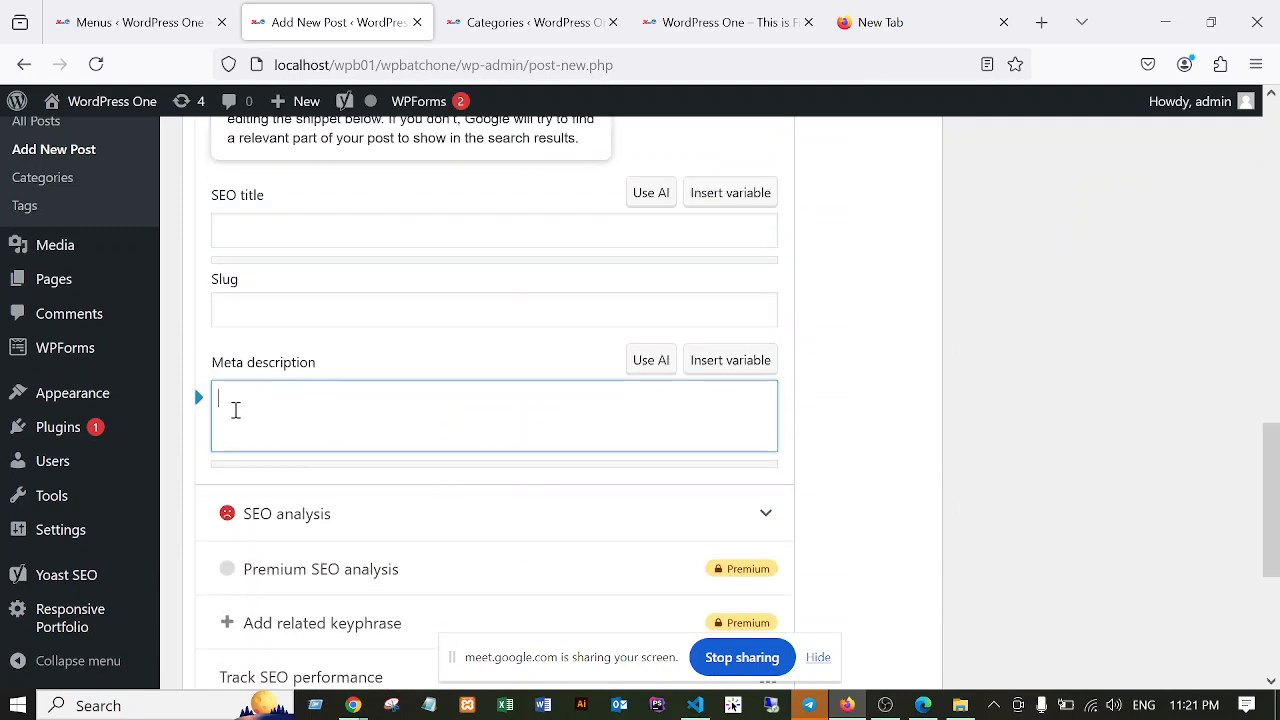
pyautogui.scroll(-1, 494, 414)
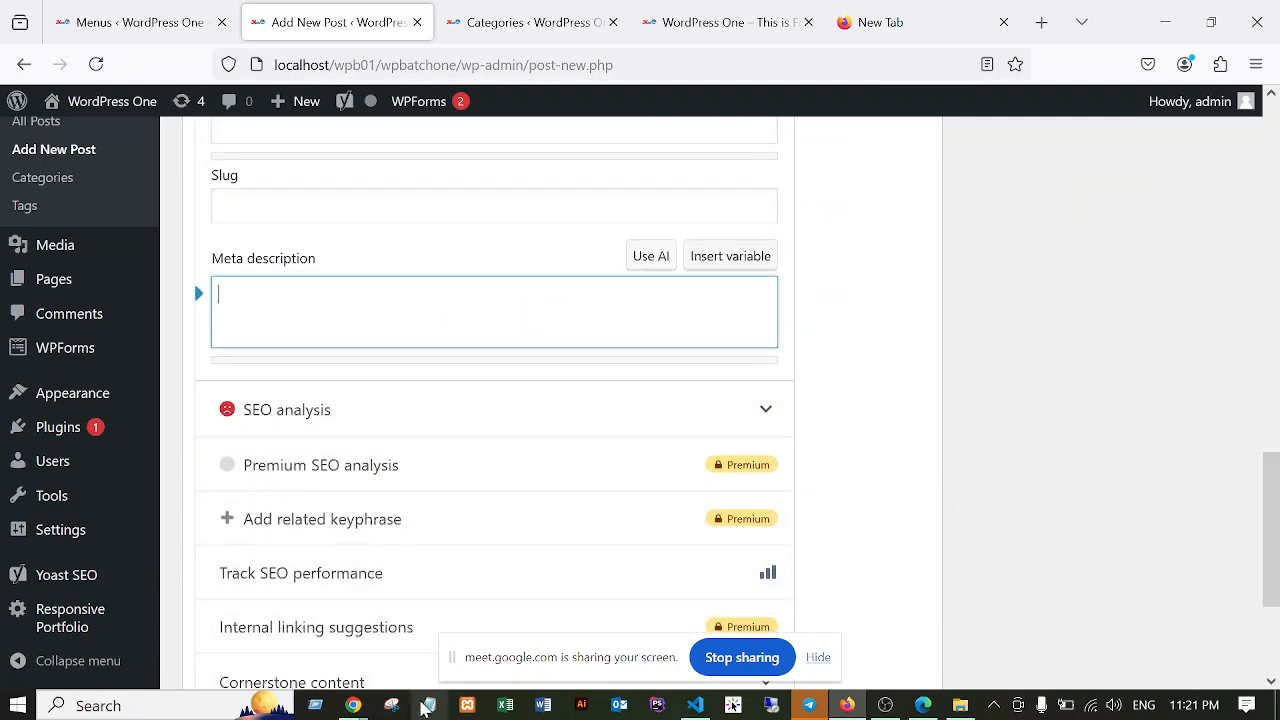
# Open a blank Notepad window, narrow it and place it beside the post's meta description field.
pyautogui.click(427, 706)
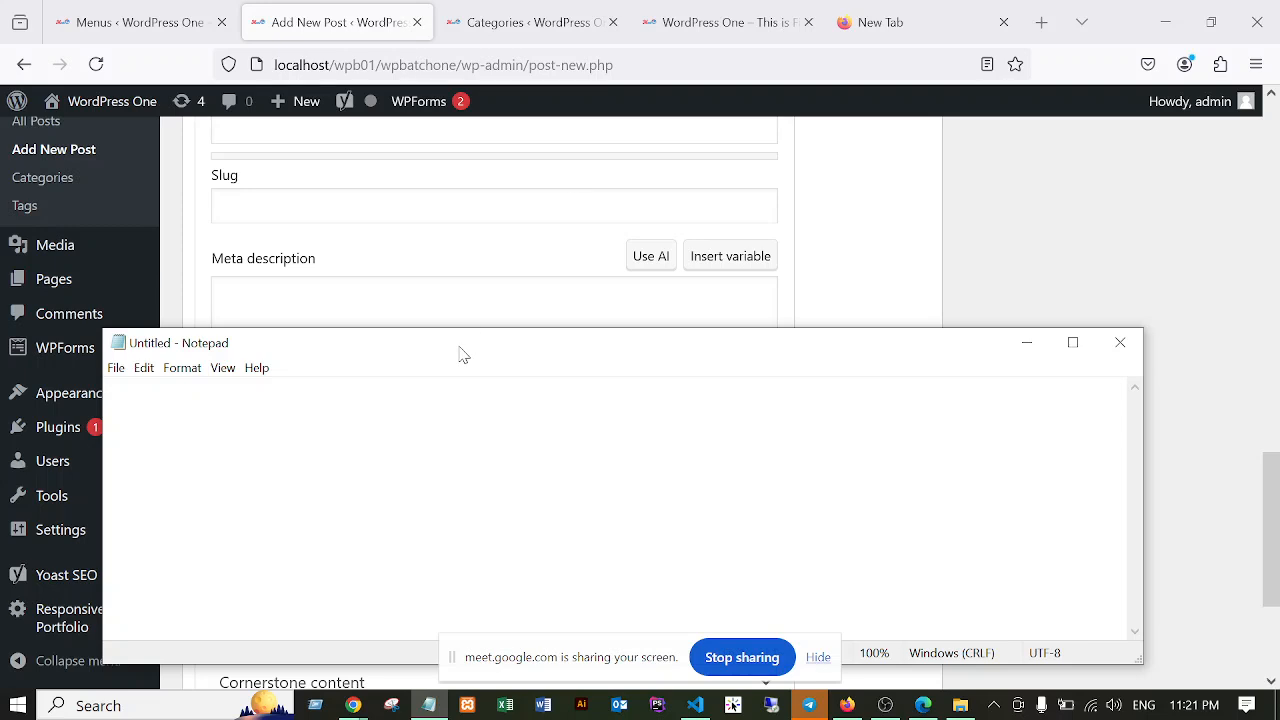
pyautogui.moveTo(462, 354); pyautogui.dragTo(632, 302)
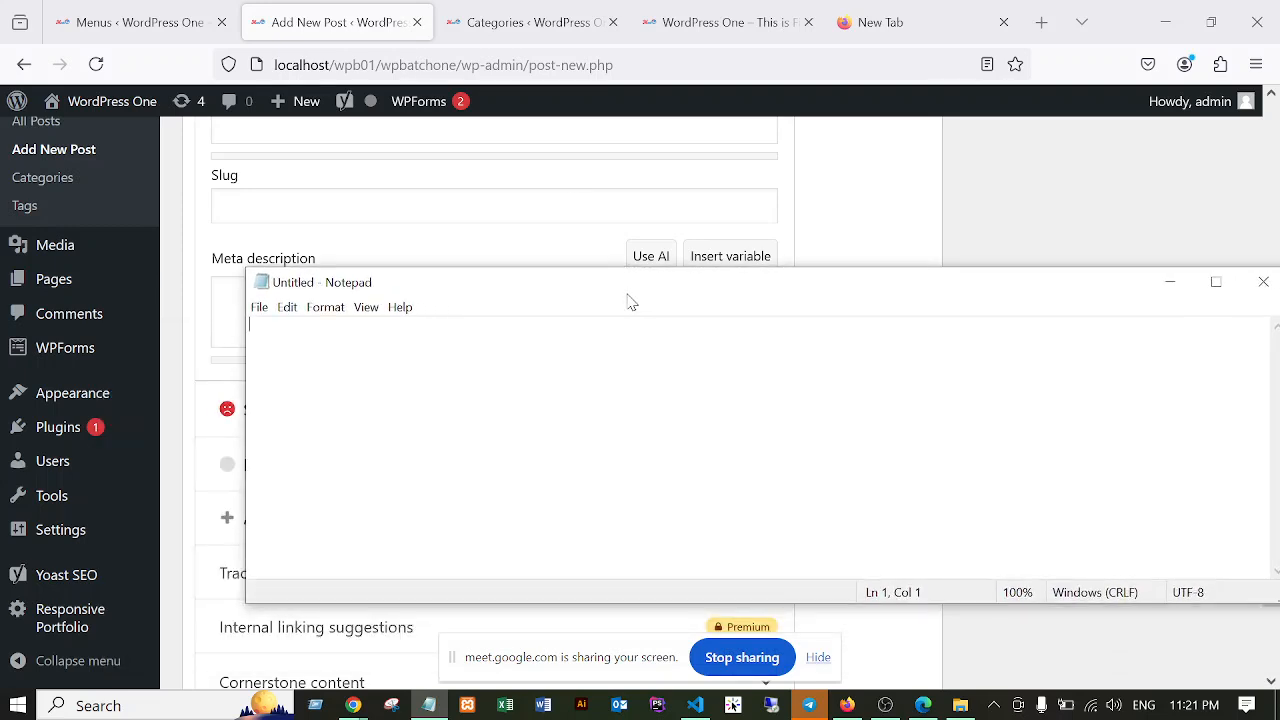
pyautogui.moveTo(243, 388); pyautogui.dragTo(641, 403)
pyautogui.moveTo(863, 295); pyautogui.dragTo(829, 257)
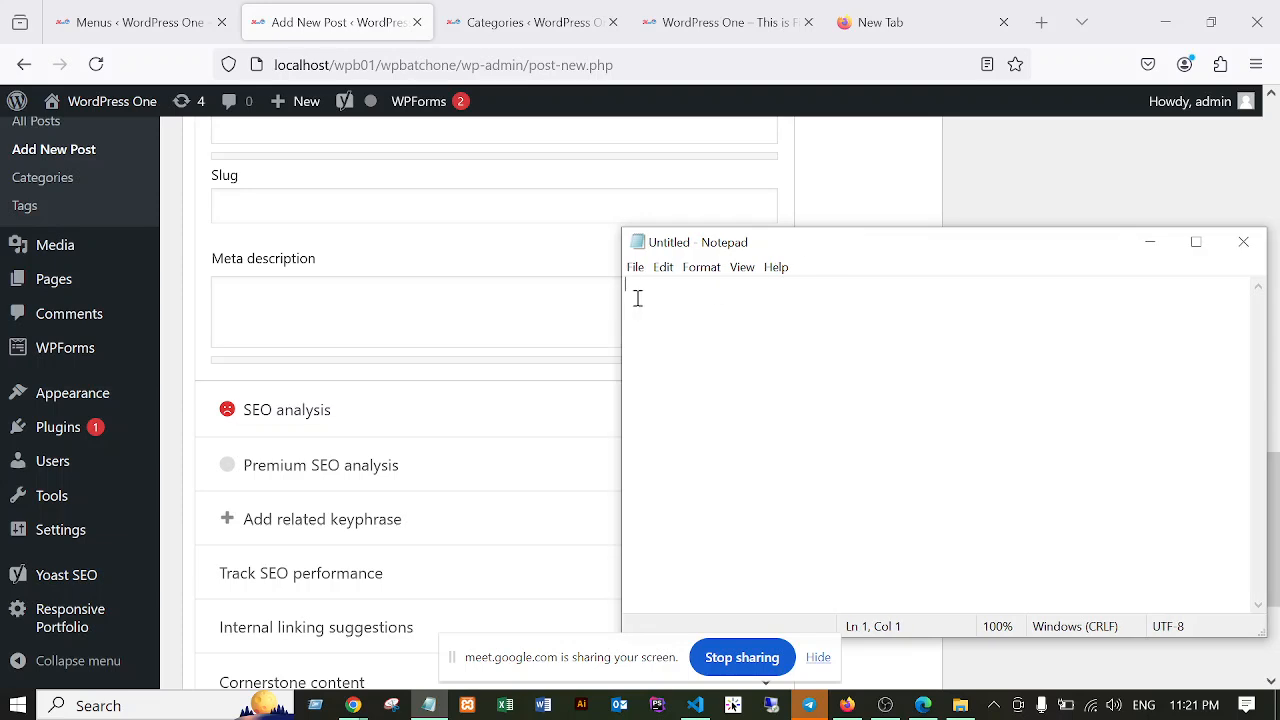
# Write "Focus Keword" as the first line of the note and apply the Times New Roman Regular font at size 18.
pyautogui.write('Focus K')
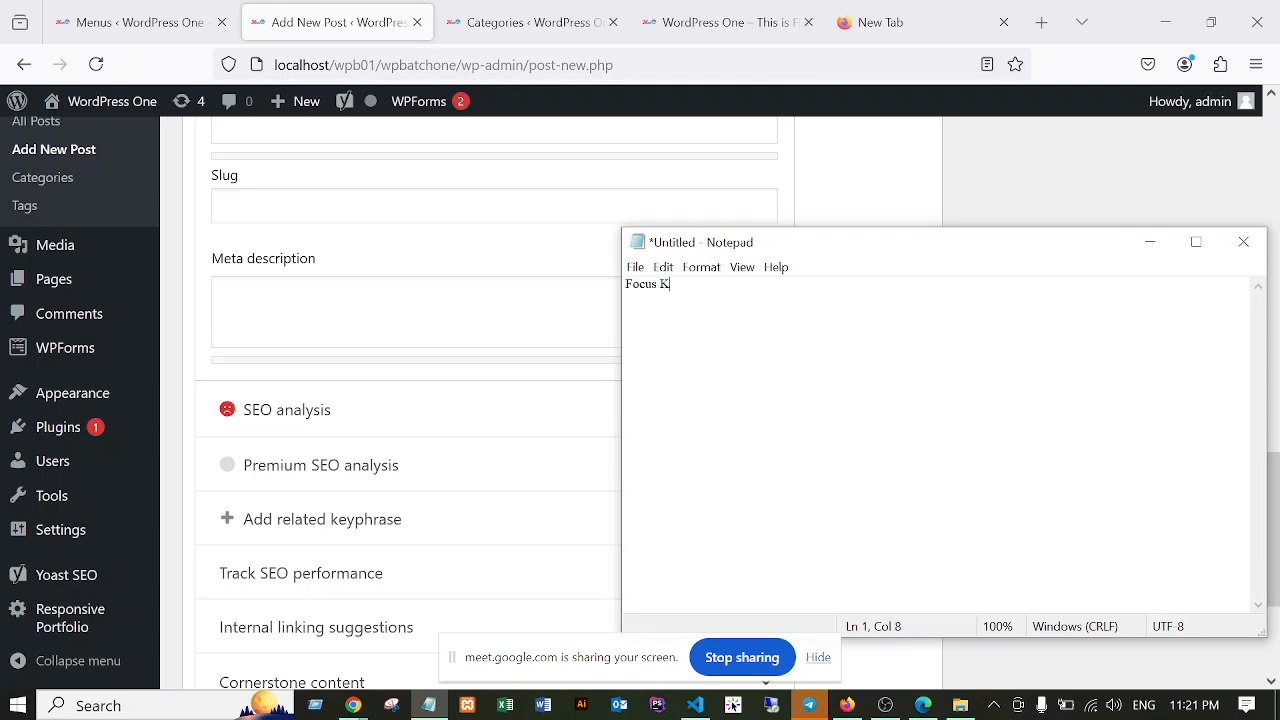
pyautogui.write('eword')
pyautogui.click(700, 267)
pyautogui.click(715, 308)
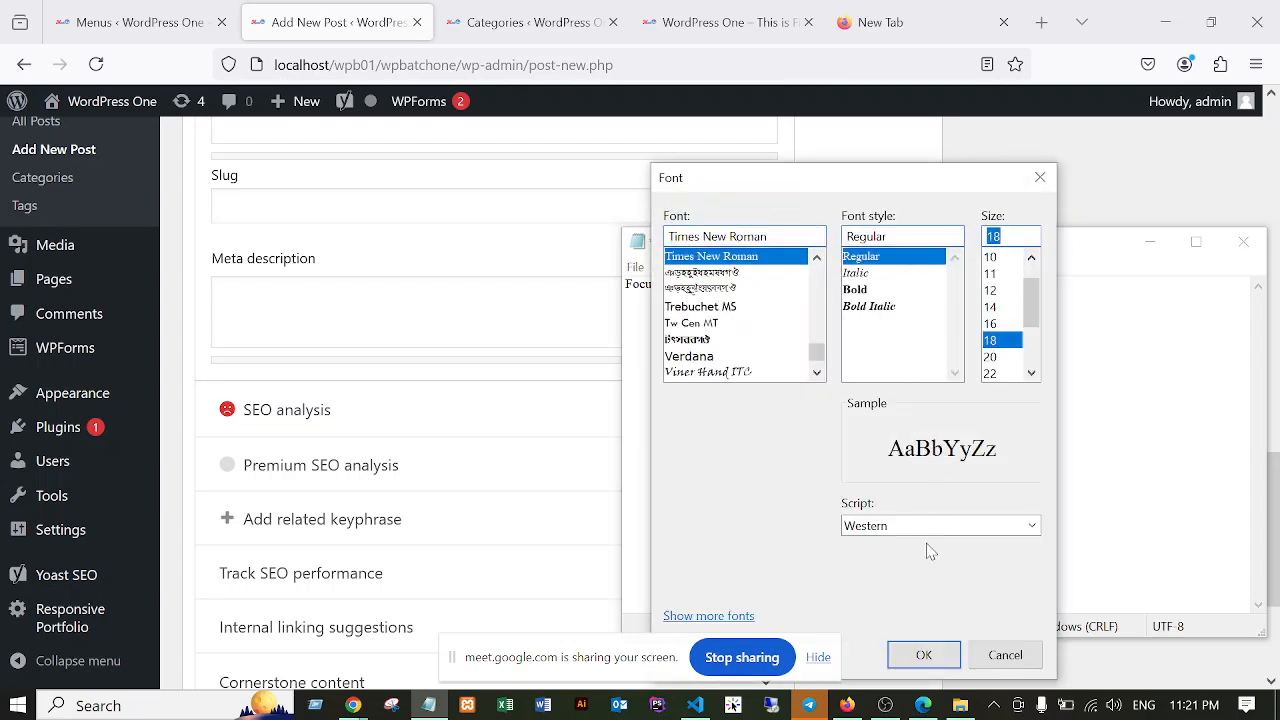
pyautogui.click(915, 655)
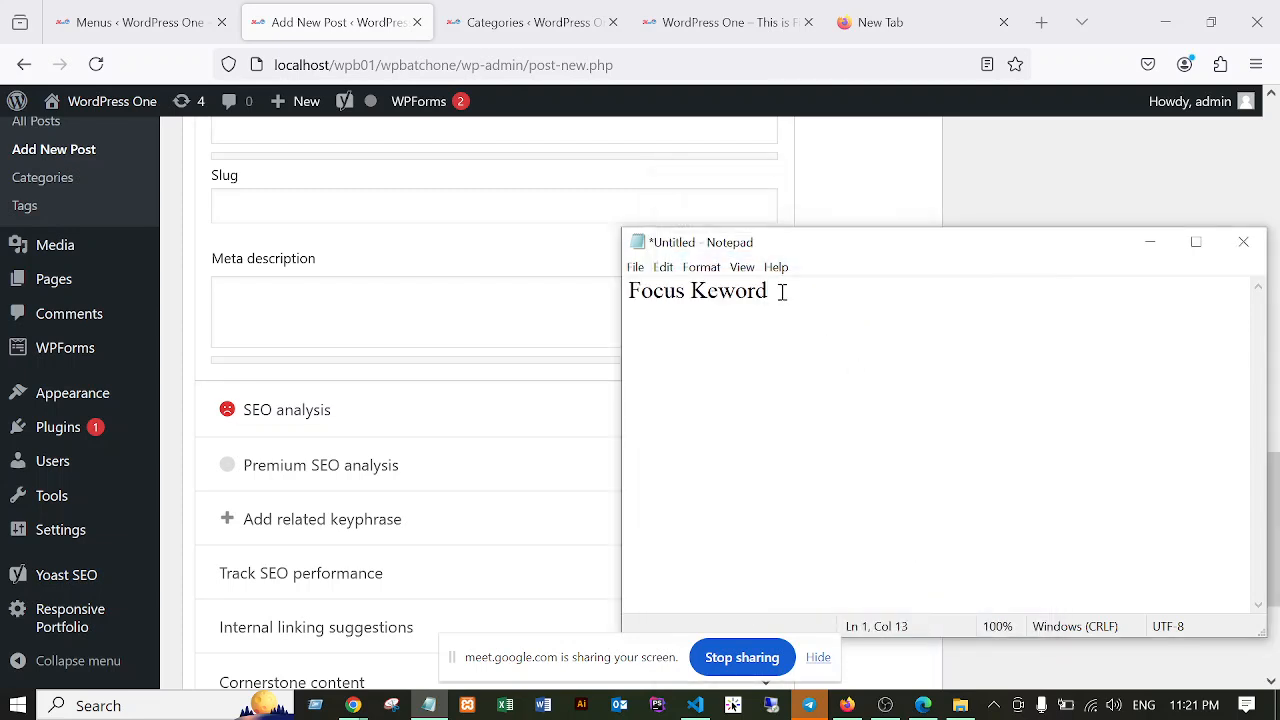
# Add the lines "Title" and "Meta Description" below the first line of the note.
pyautogui.press('Return')
pyautogui.write('Title')
pyautogui.write('Meta')
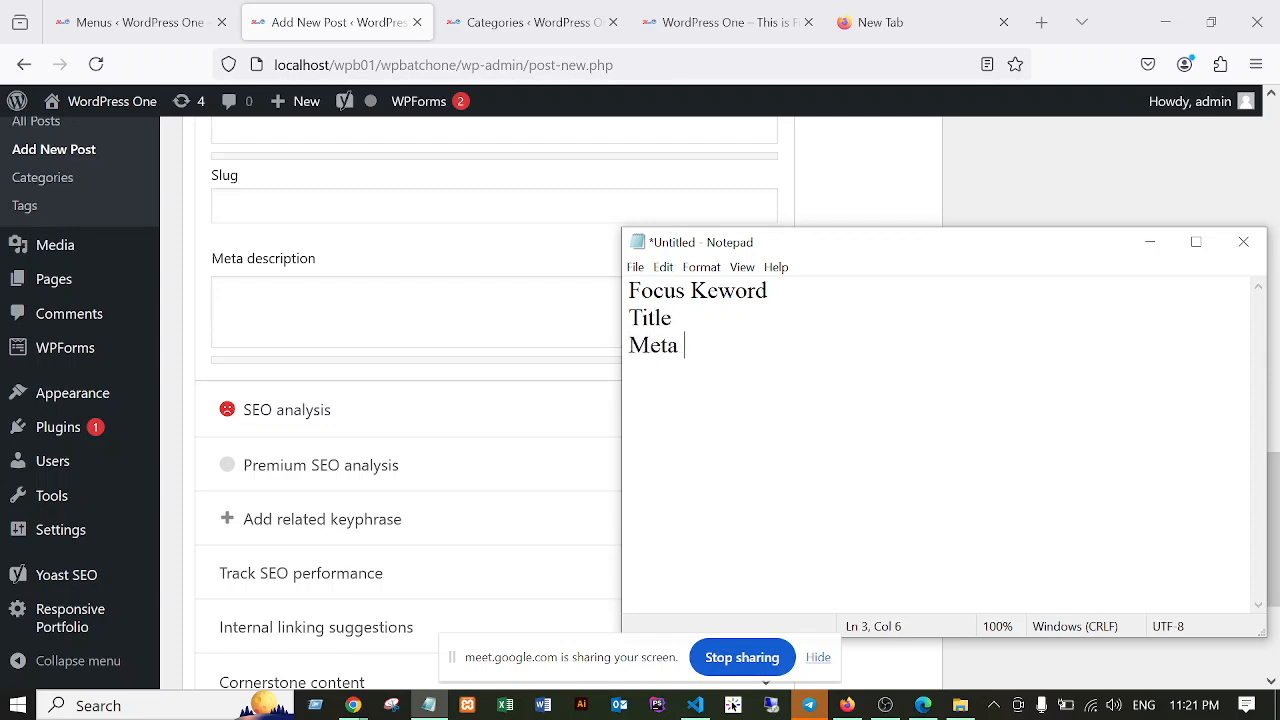
pyautogui.write(' S\\')
pyautogui.press('BackSpace')
pyautogui.press('BackSpace')
pyautogui.write('Description')
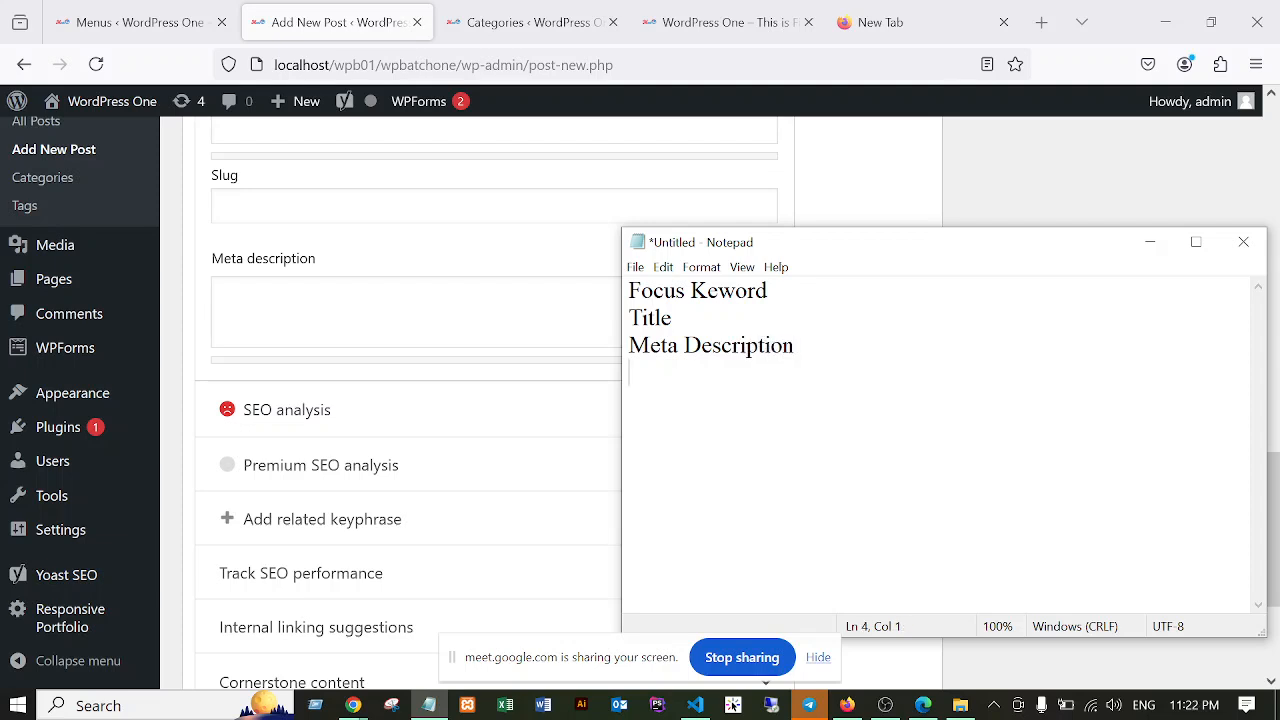
# Return to the new post in the browser and expand its SEO analysis section.
pyautogui.scroll(-2, 418, 313)
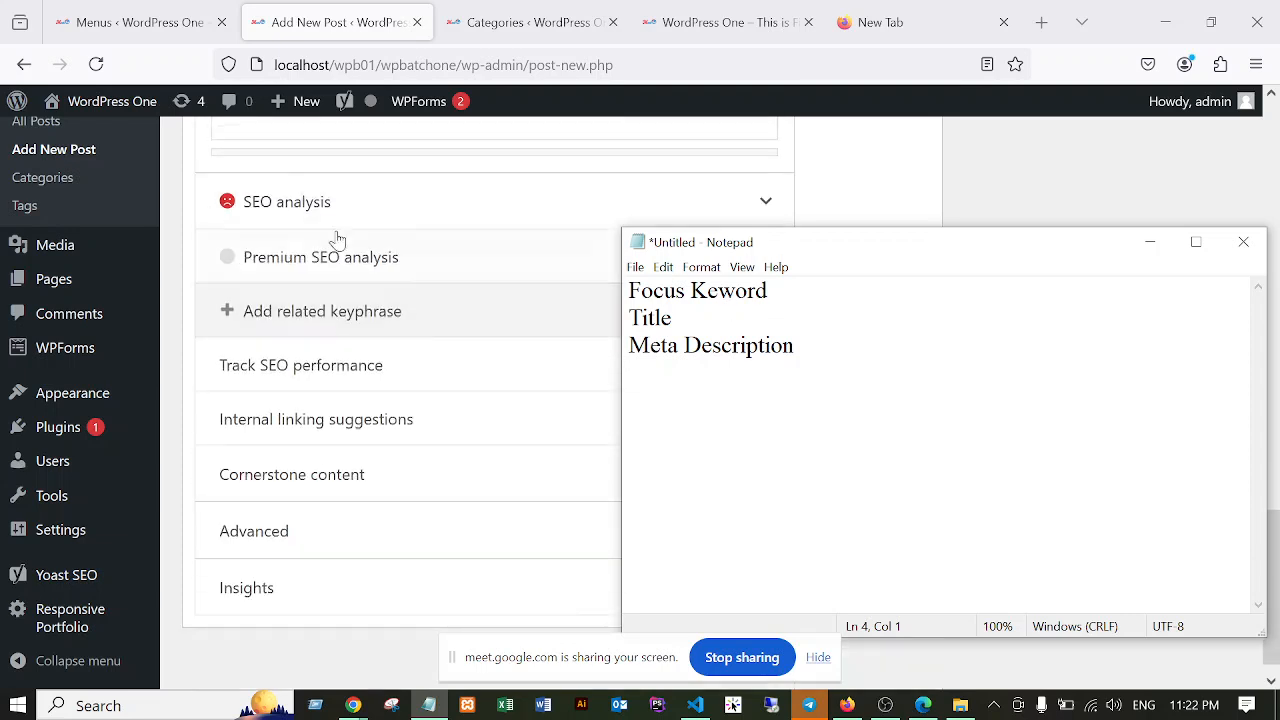
pyautogui.click(296, 213)
pyautogui.click(296, 213)
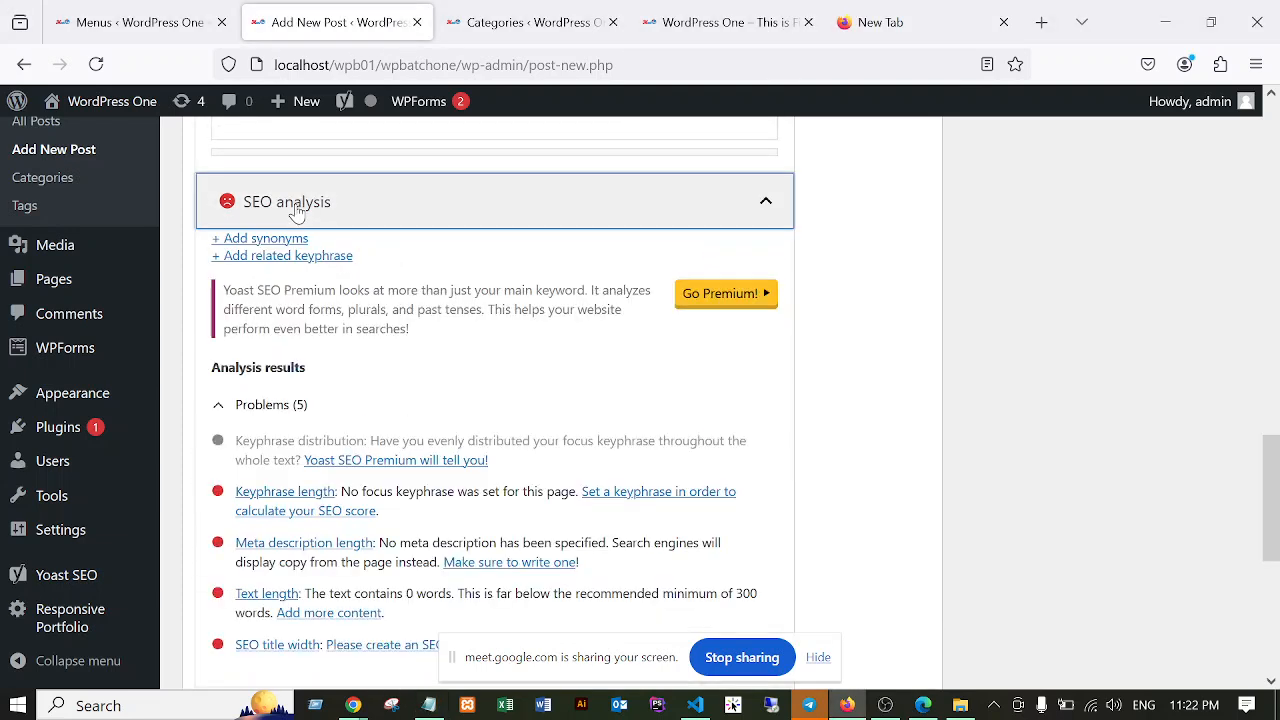
pyautogui.click(296, 213)
pyautogui.click(296, 213)
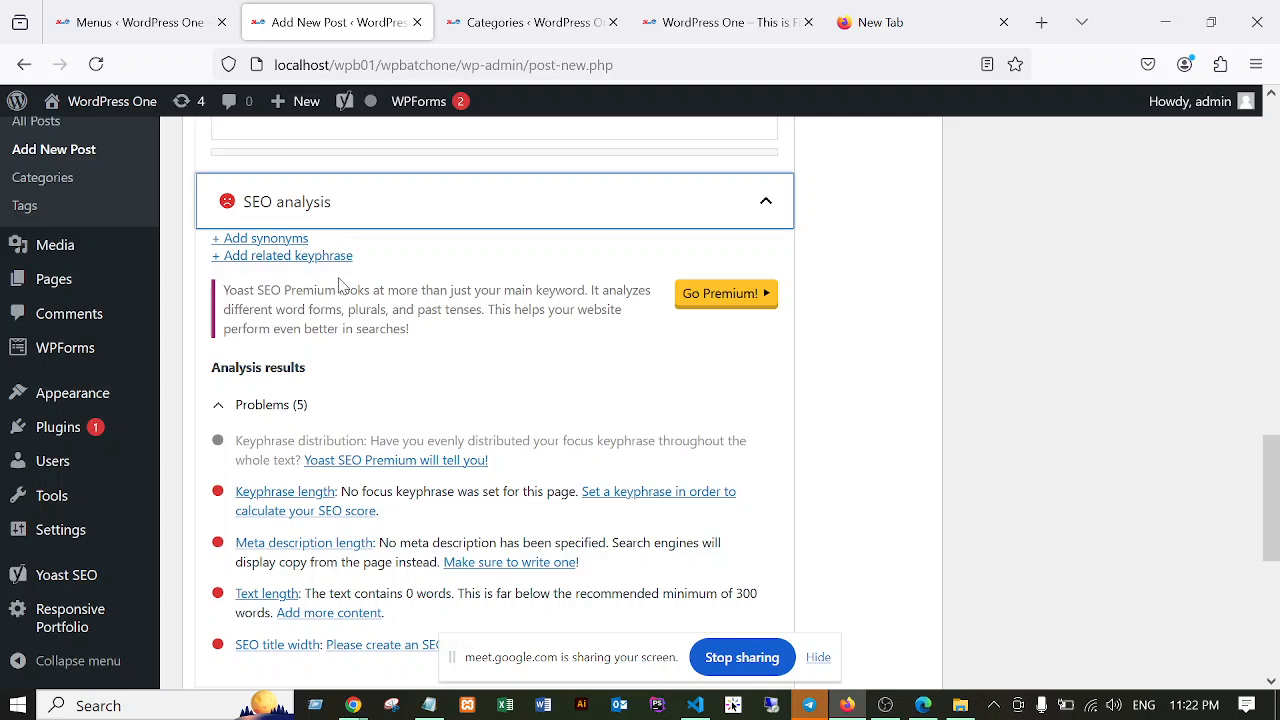
# Examine the keyphrase length, meta description length and text length problems in the SEO analysis results.
pyautogui.scroll(-1, 342, 300)
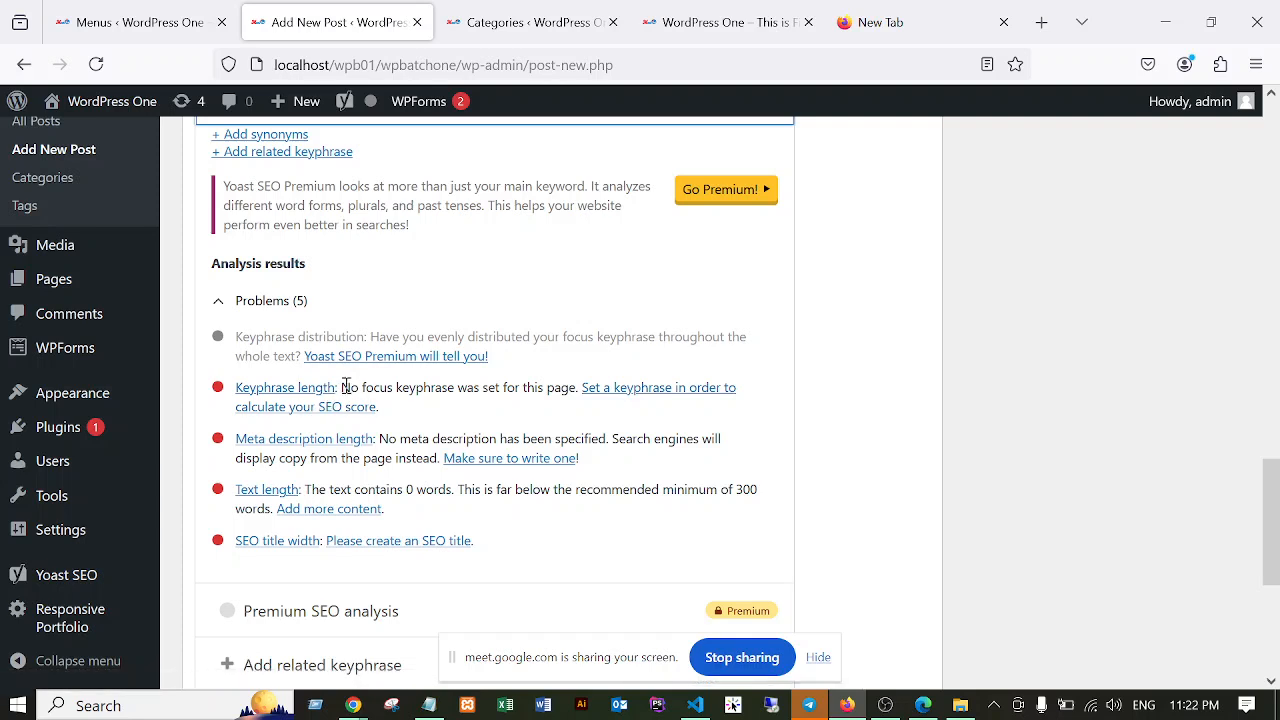
pyautogui.moveTo(343, 387); pyautogui.dragTo(360, 388)
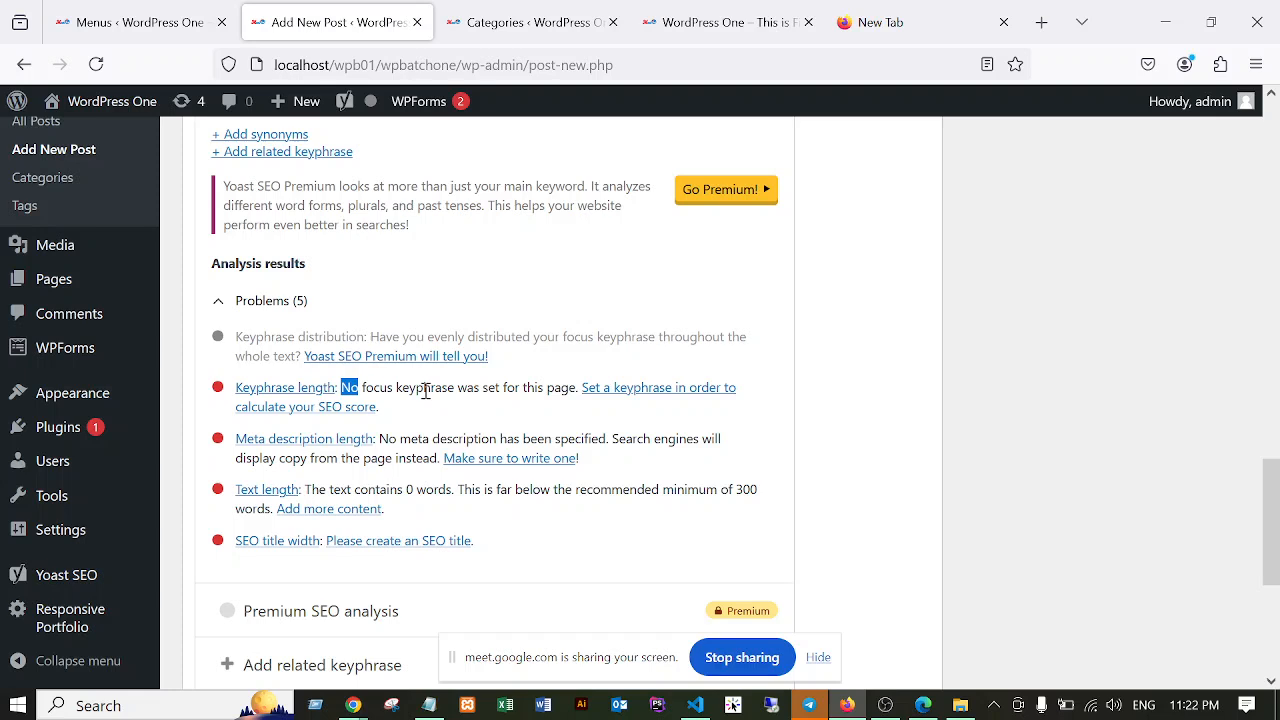
pyautogui.click(356, 388)
pyautogui.moveTo(381, 437); pyautogui.dragTo(612, 438)
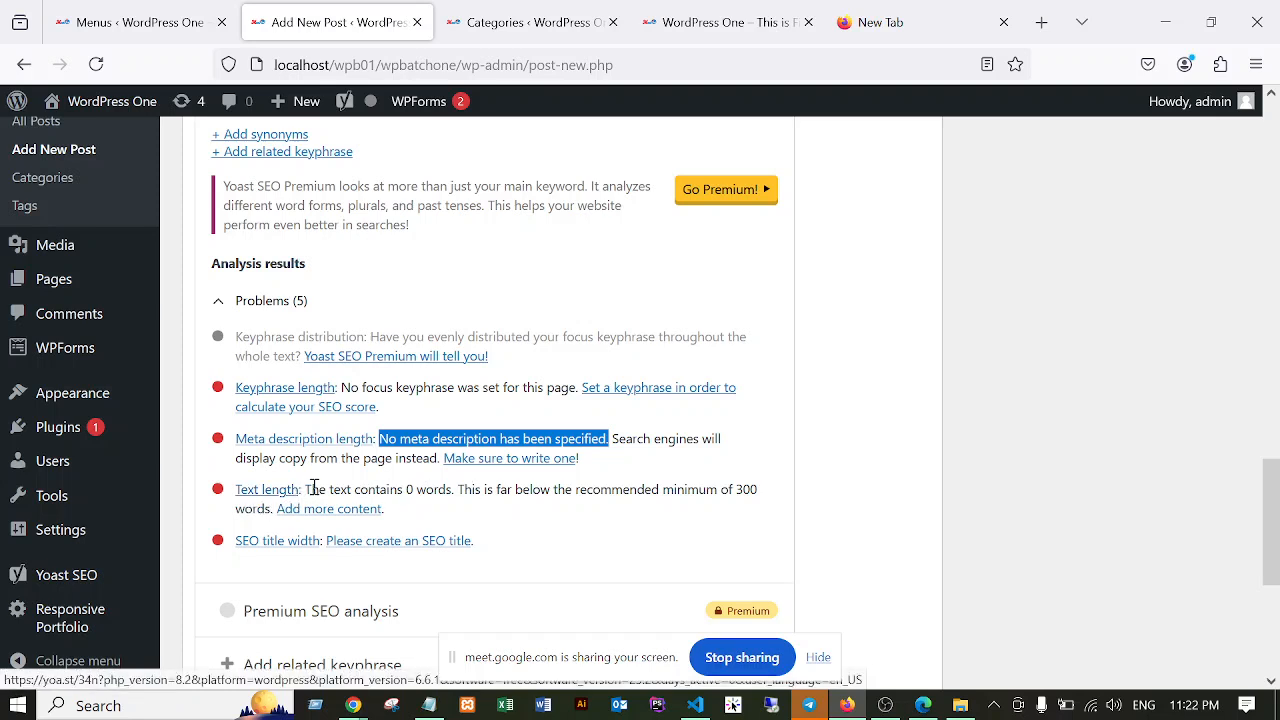
pyautogui.moveTo(305, 489); pyautogui.dragTo(425, 491)
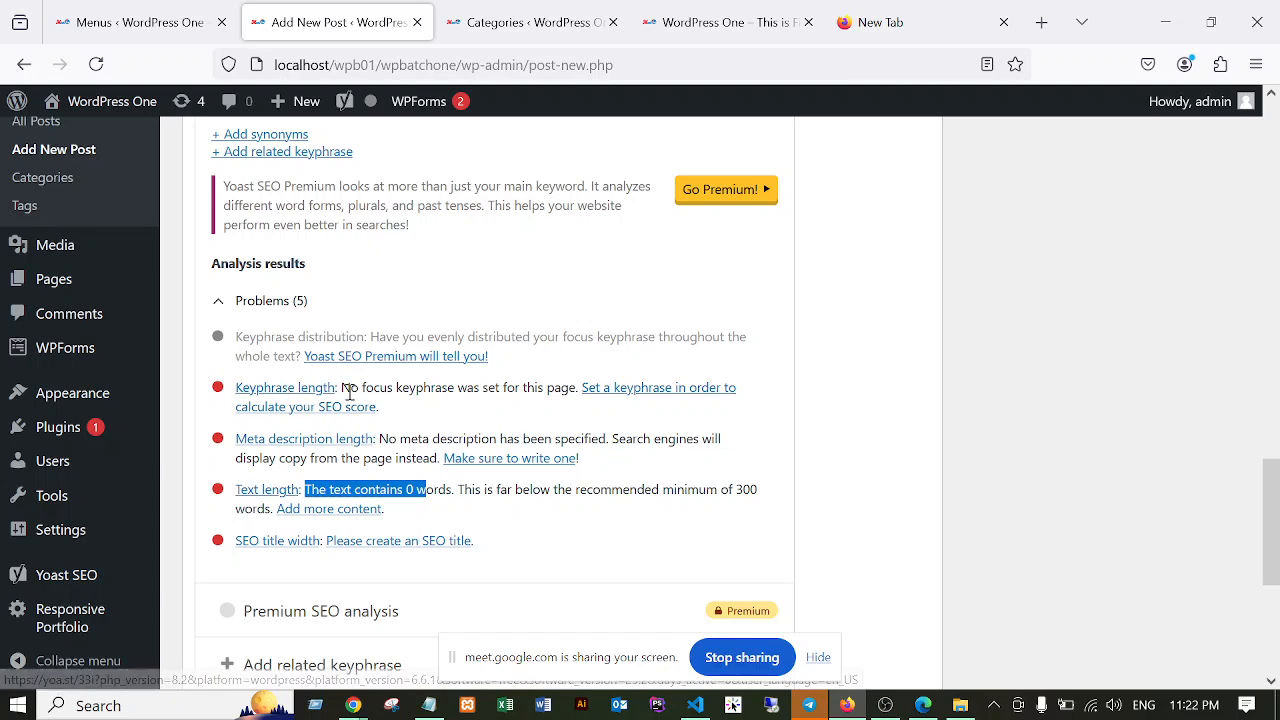
pyautogui.moveTo(342, 387); pyautogui.dragTo(410, 391)
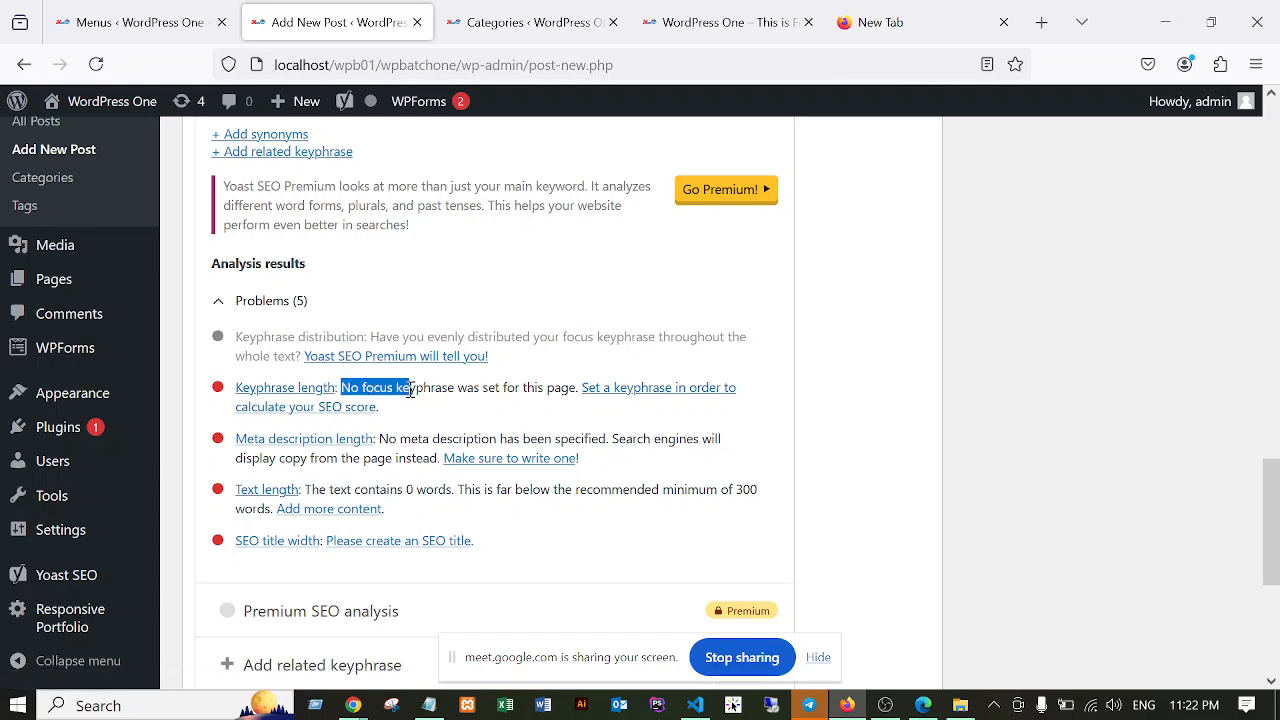
pyautogui.click(436, 390)
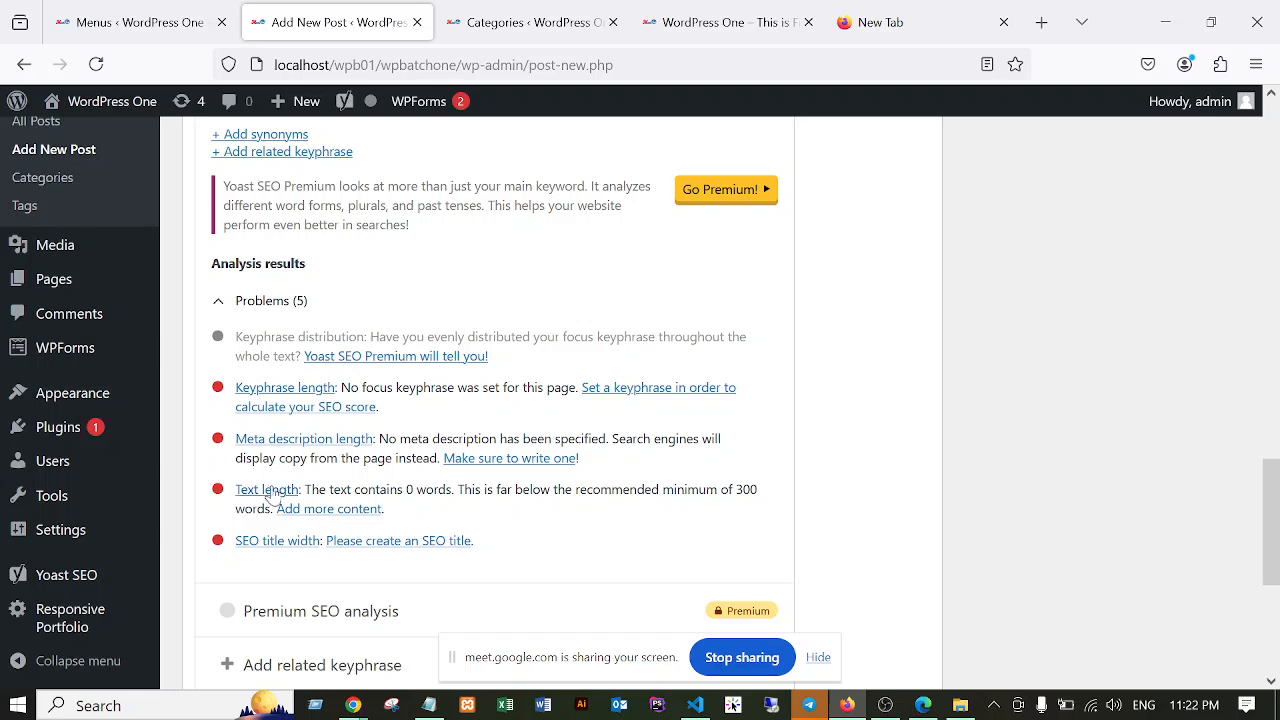
pyautogui.moveTo(306, 487); pyautogui.dragTo(518, 487)
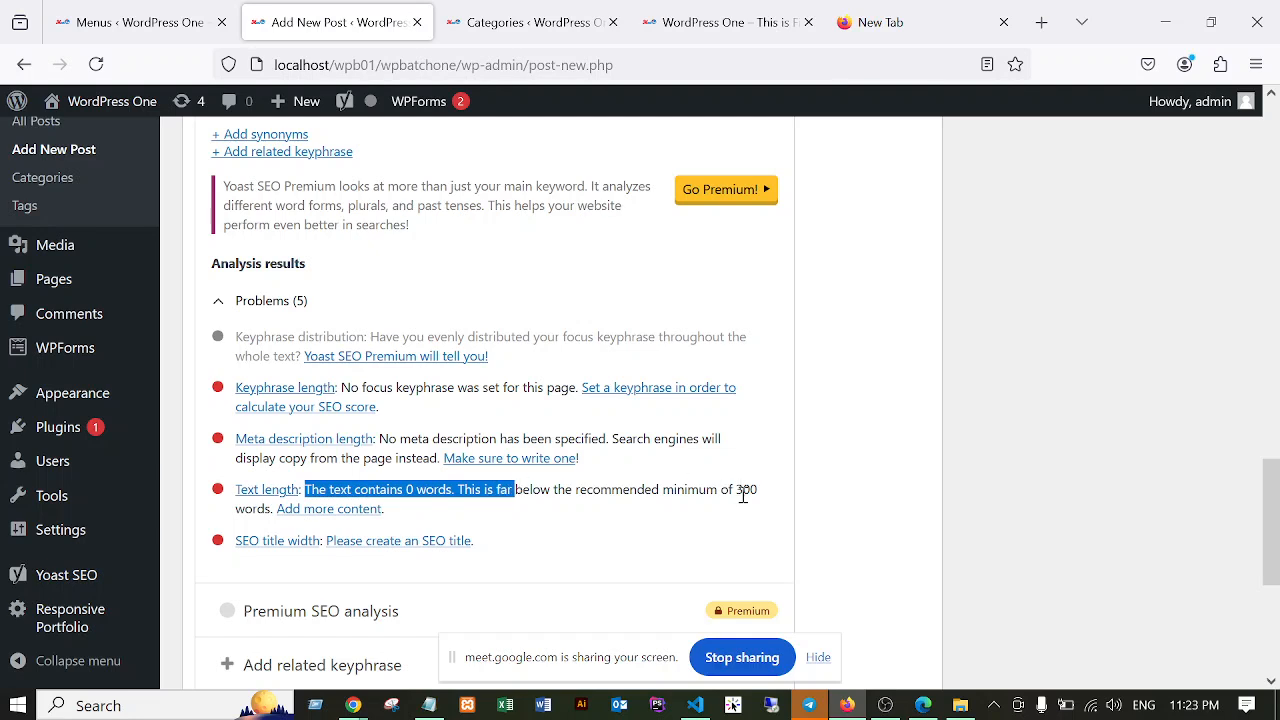
pyautogui.moveTo(760, 492); pyautogui.dragTo(308, 489)
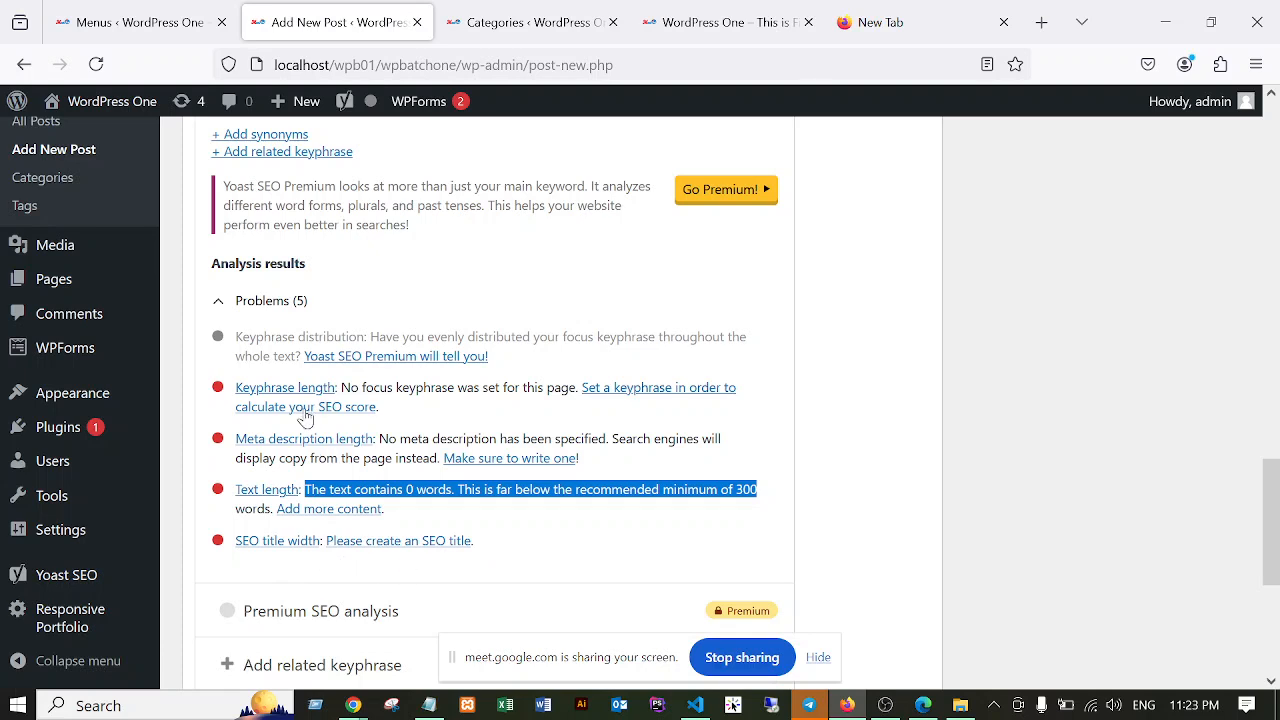
# Check the post's title and search appearance fields against the SEO title width and other problems in the analysis.
pyautogui.scroll(15, 340, 400)
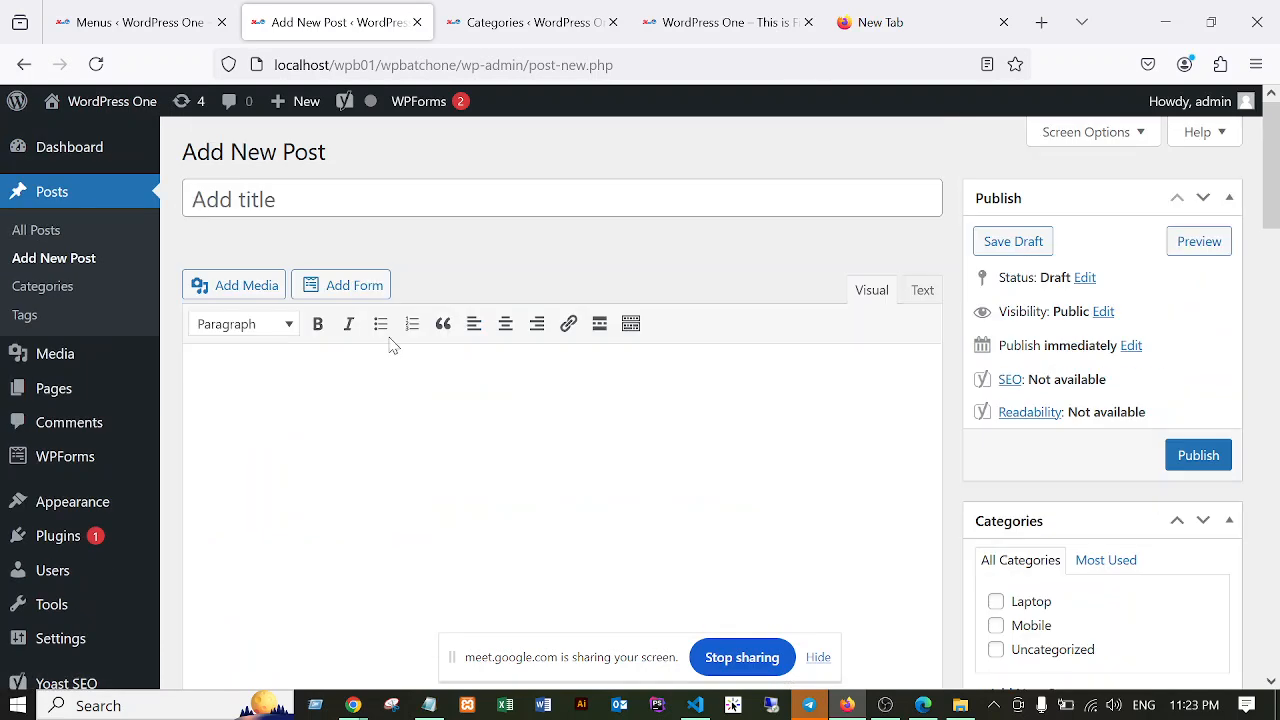
pyautogui.click(271, 196)
pyautogui.scroll(-10, 366, 440)
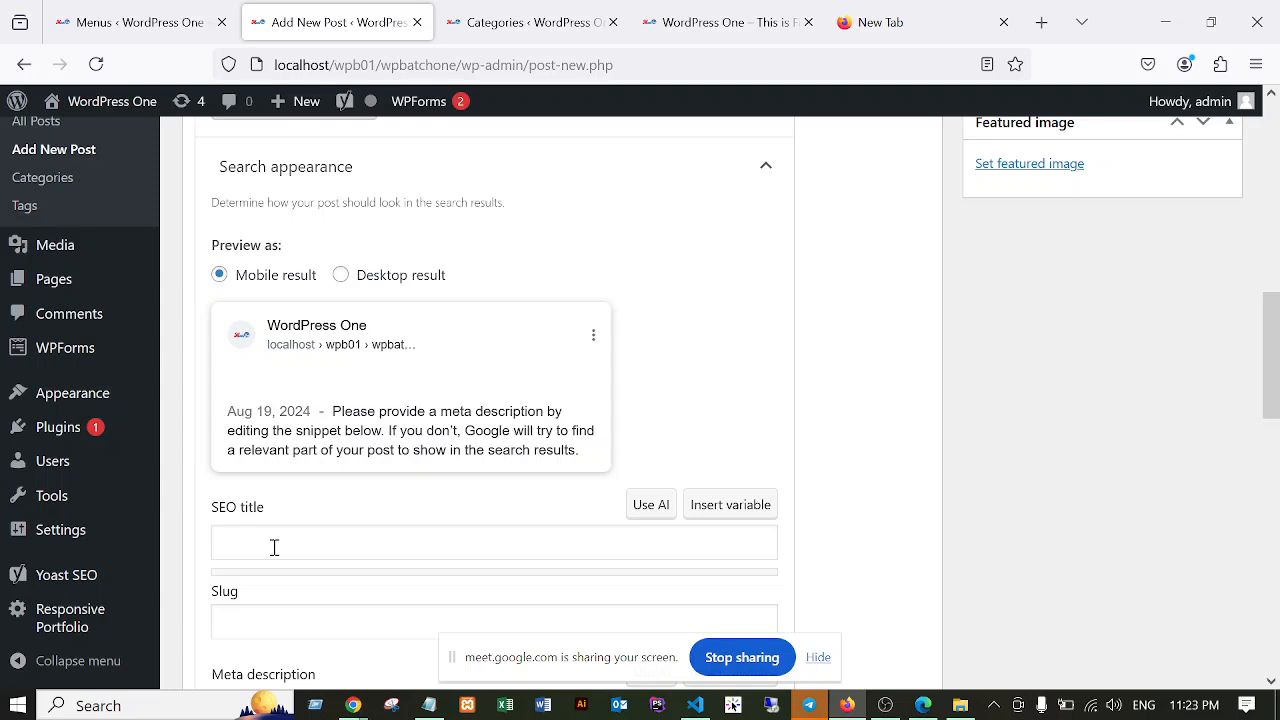
pyautogui.scroll(-7, 280, 548)
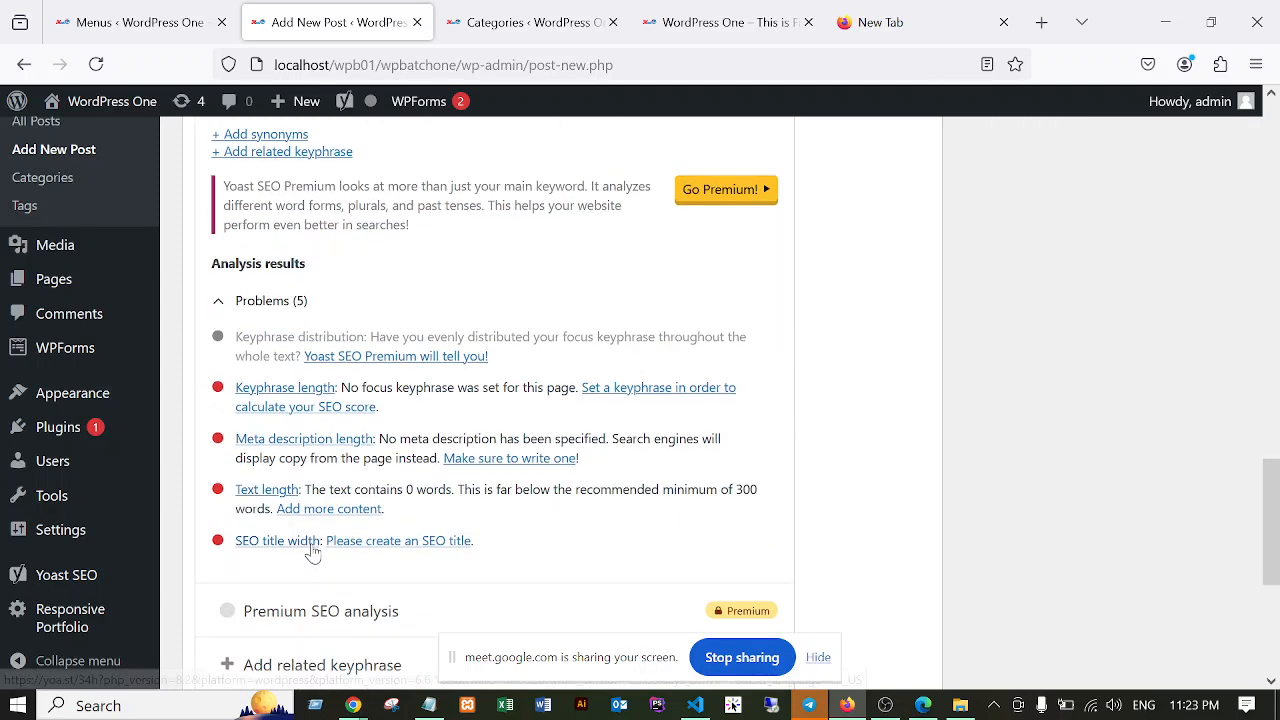
pyautogui.scroll(-1, 313, 553)
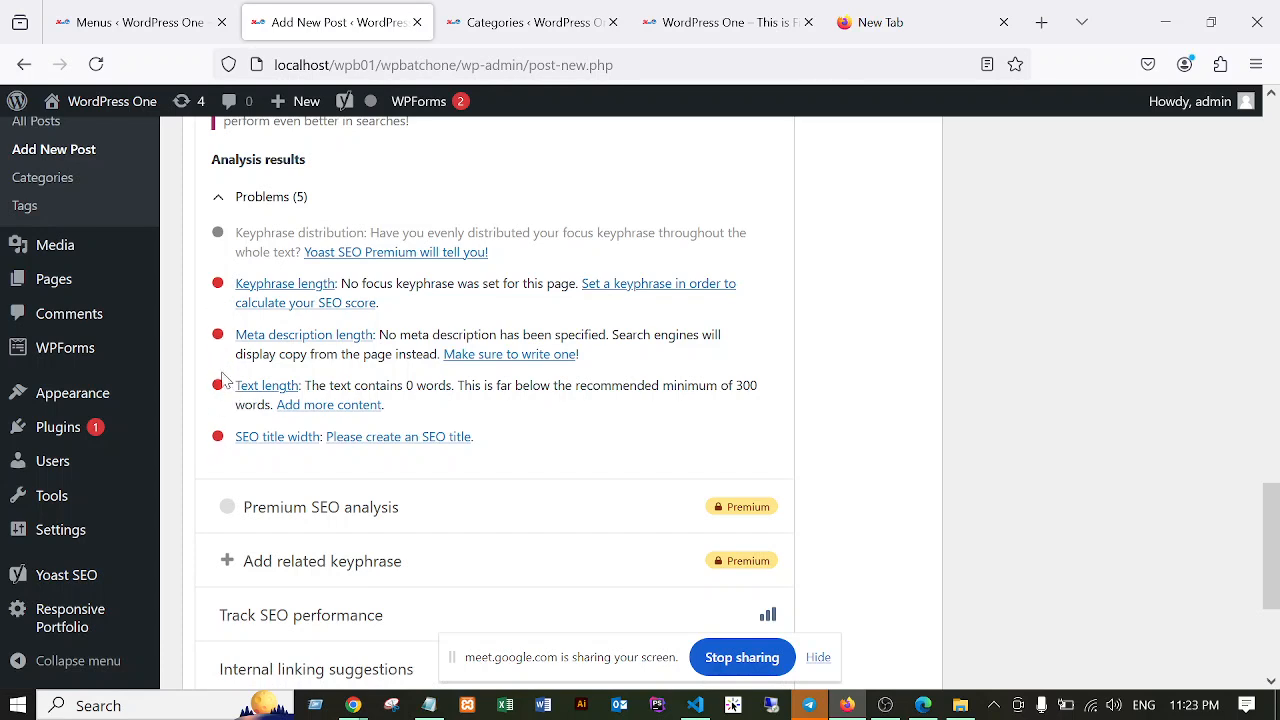
pyautogui.scroll(-2, 237, 362)
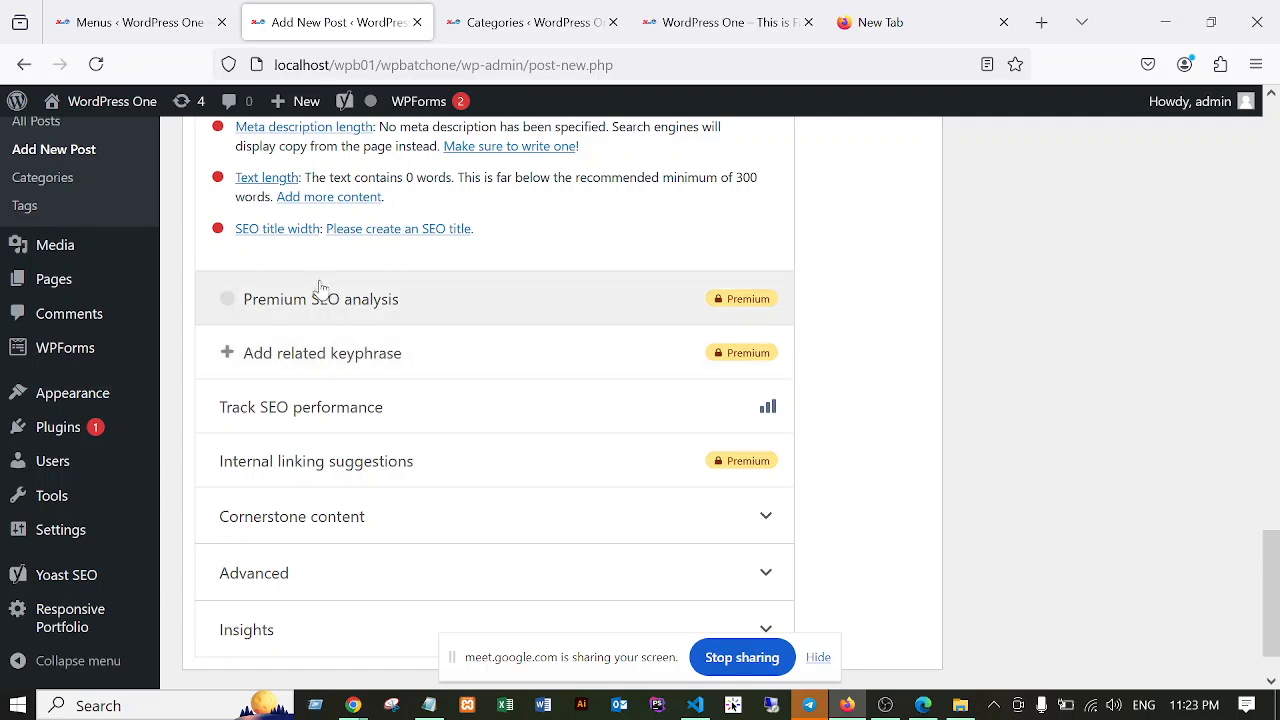
pyautogui.scroll(2, 320, 290)
pyautogui.scroll(-1, 310, 303)
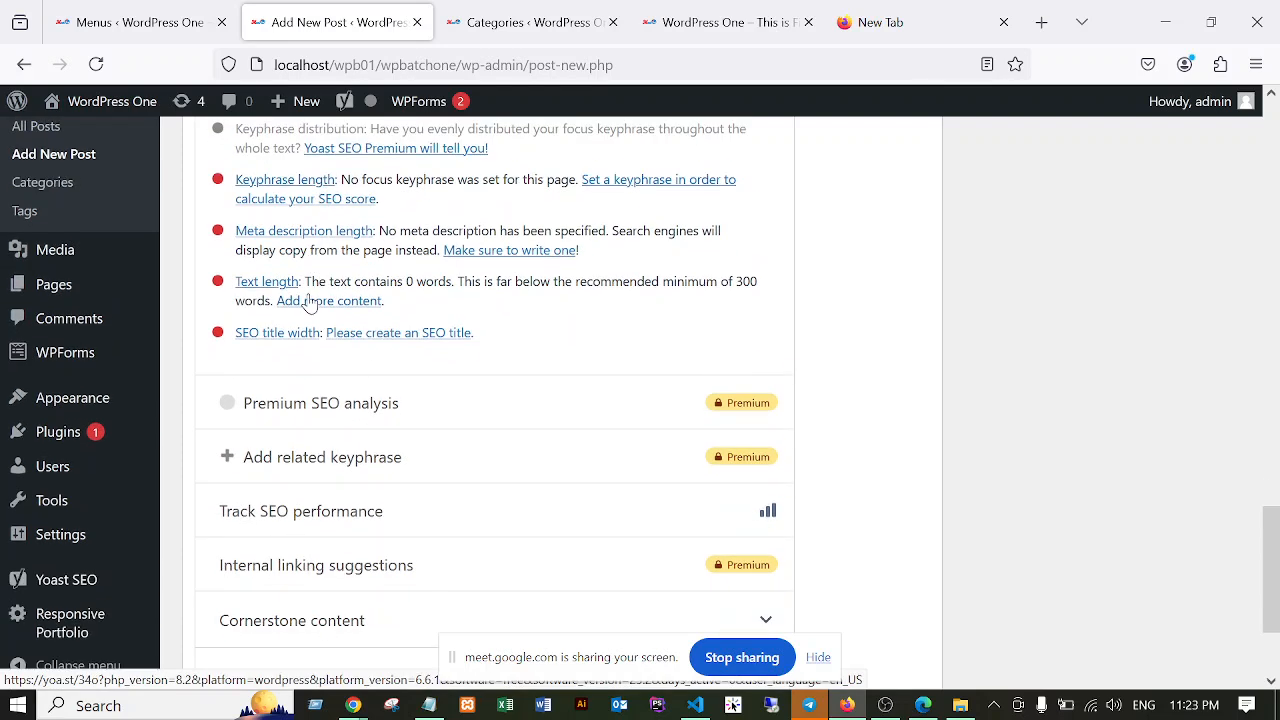
pyautogui.scroll(1, 305, 265)
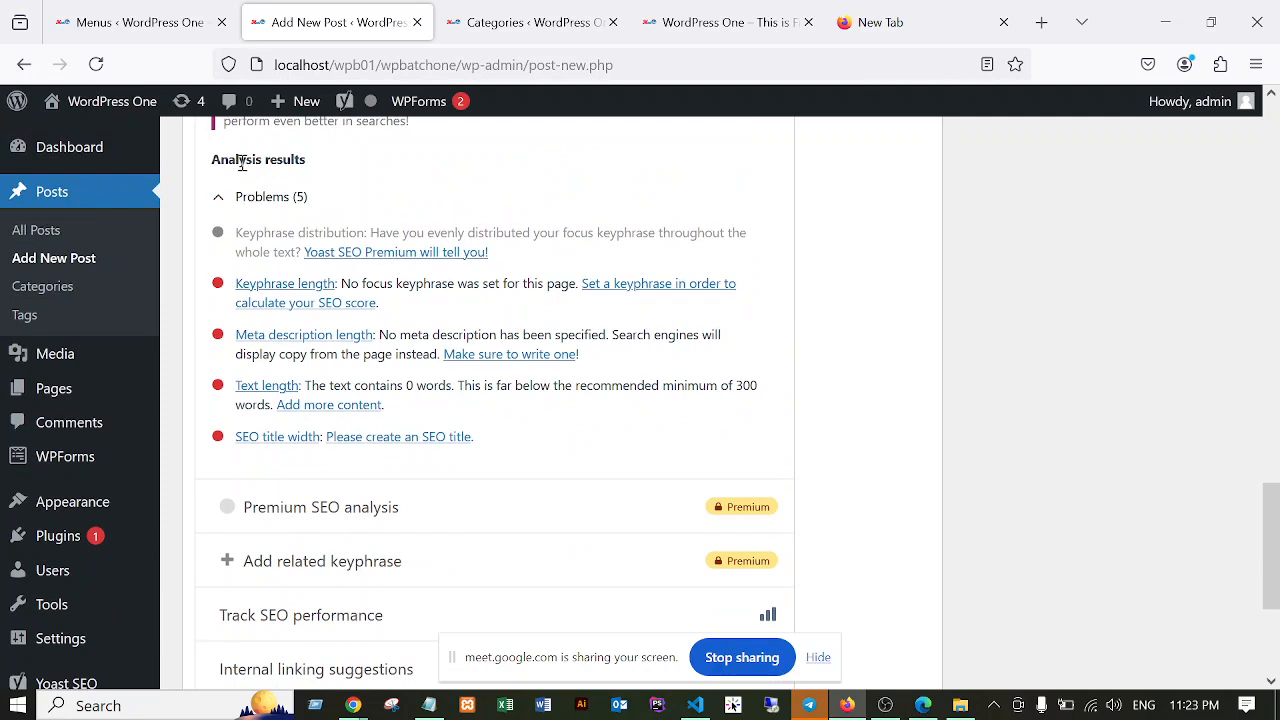
# Collapse the analysis problems list and inspect the internal linking suggestions and cornerstone content entries.
pyautogui.click(222, 200)
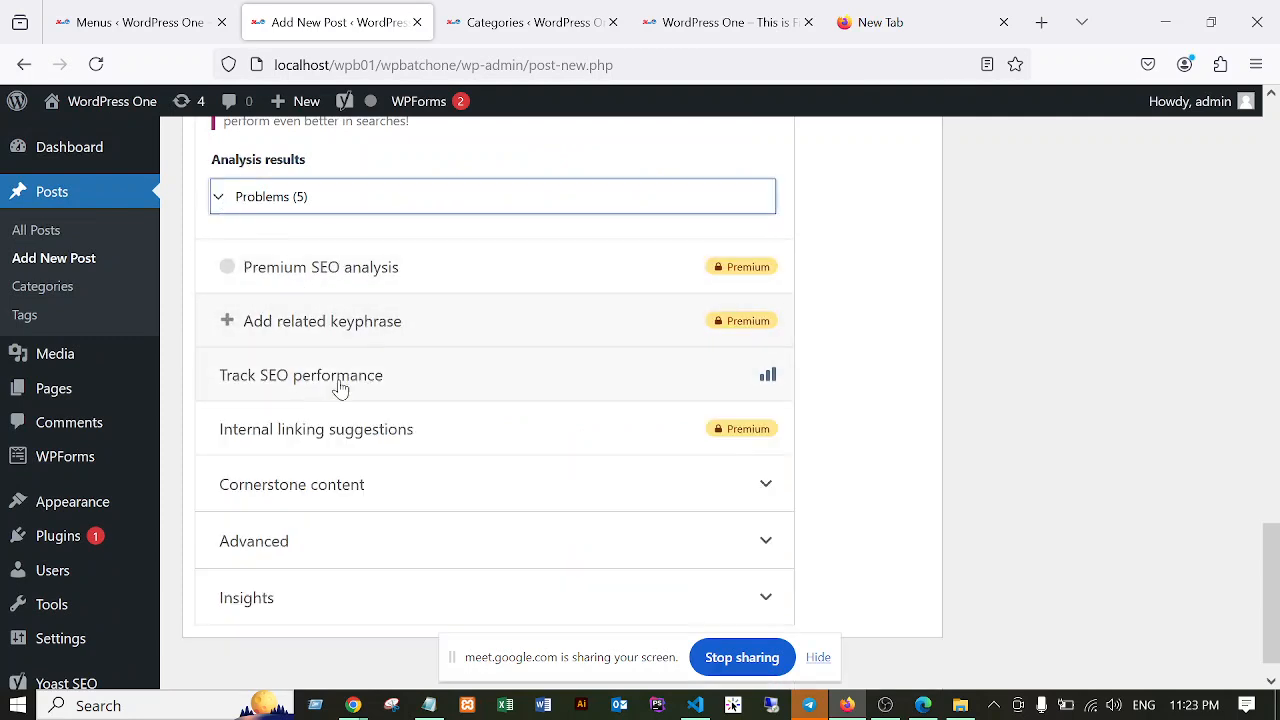
pyautogui.scroll(-1, 352, 398)
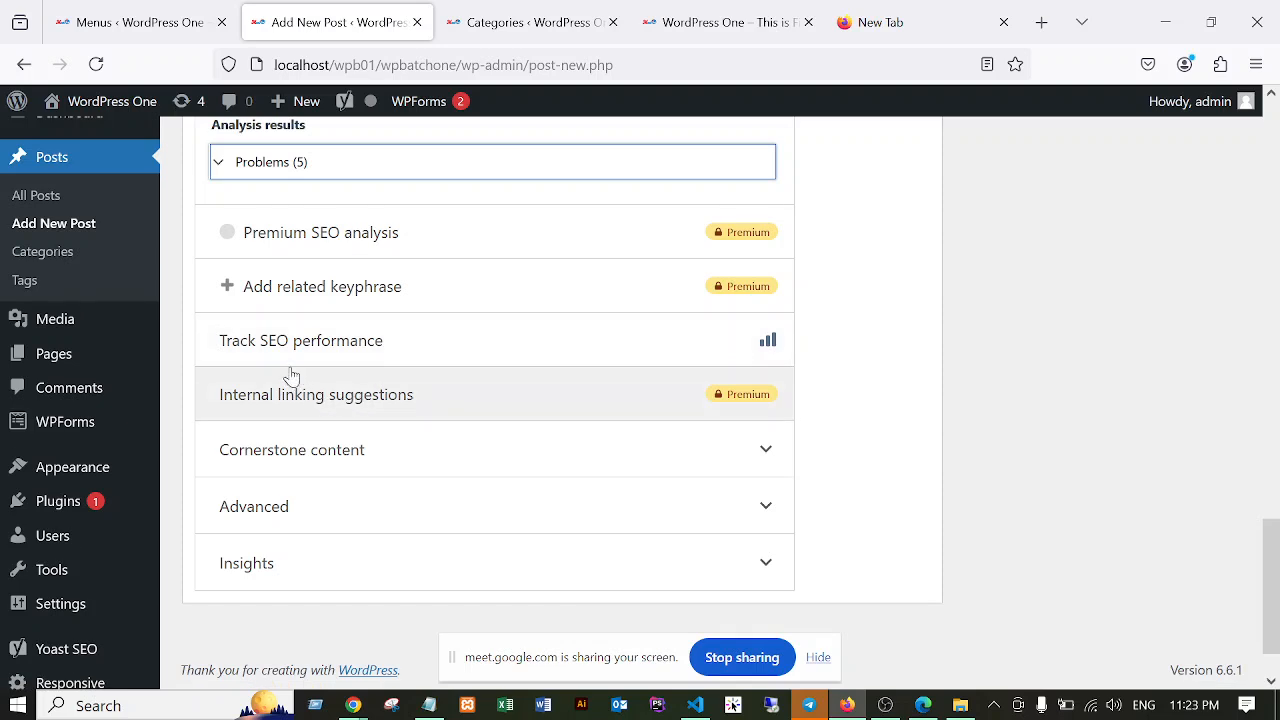
pyautogui.click(266, 396)
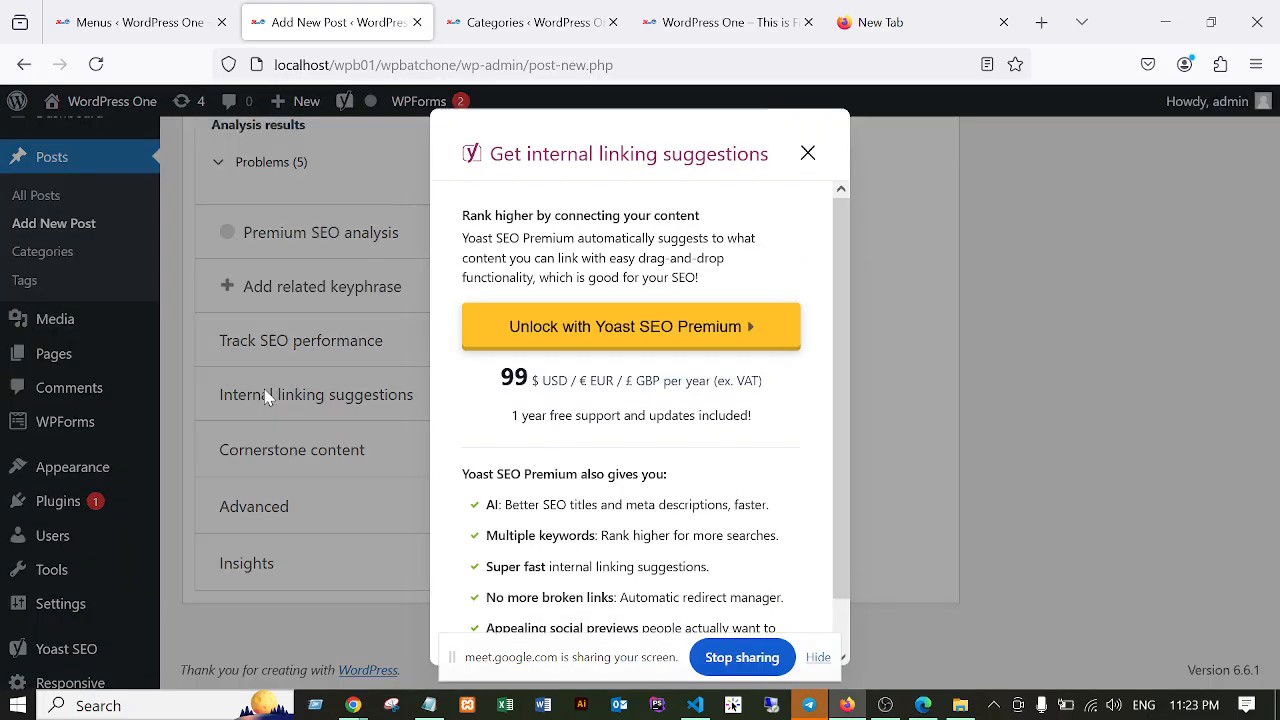
pyautogui.click(808, 153)
pyautogui.scroll(-2, 575, 316)
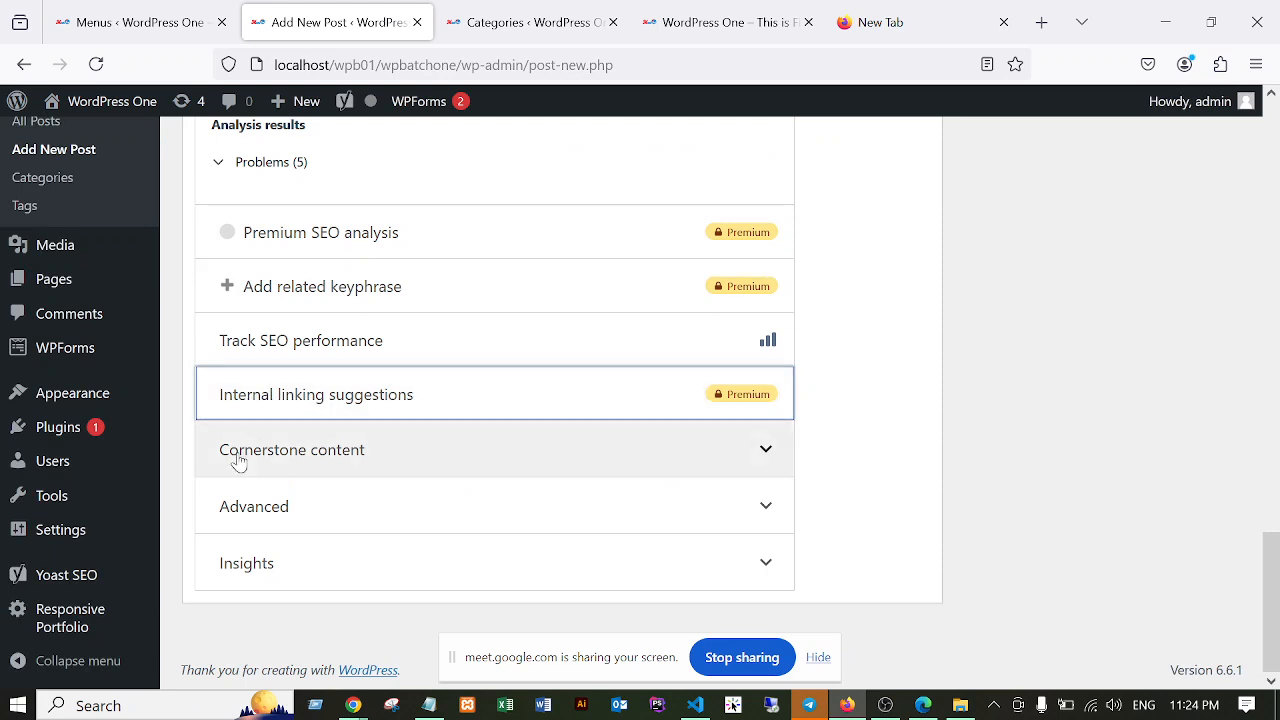
pyautogui.click(247, 460)
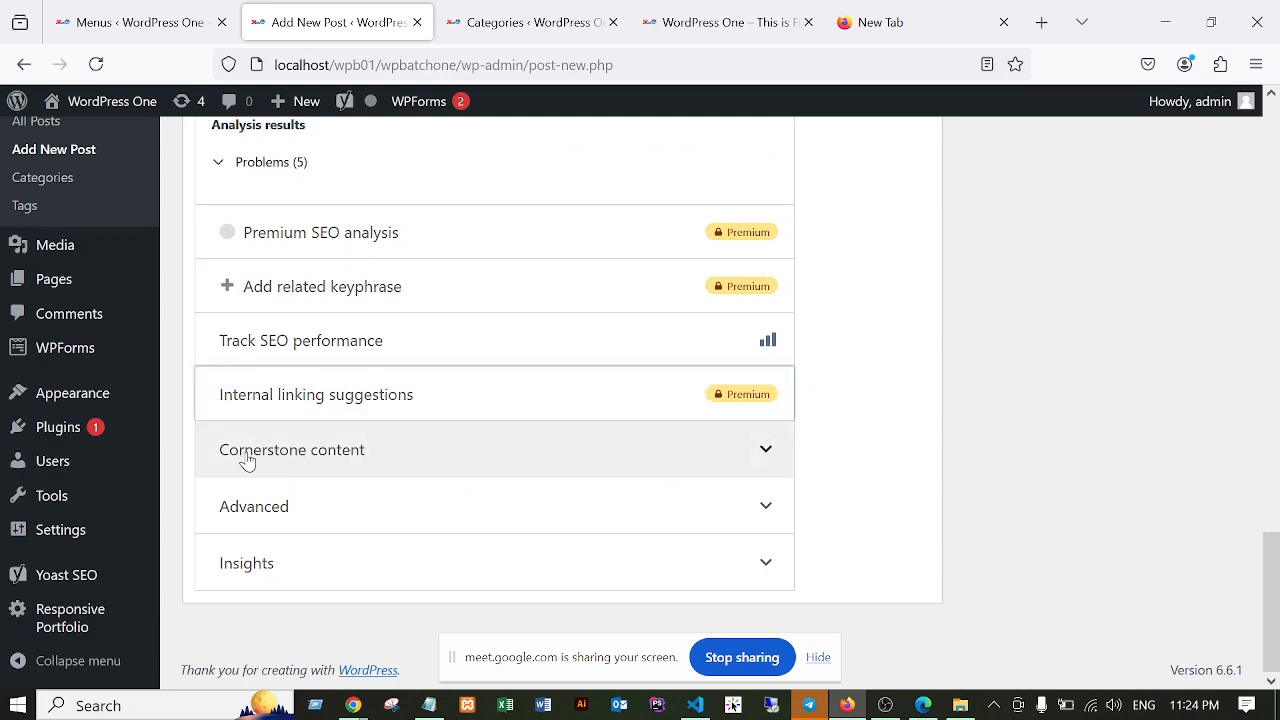
pyautogui.click(247, 460)
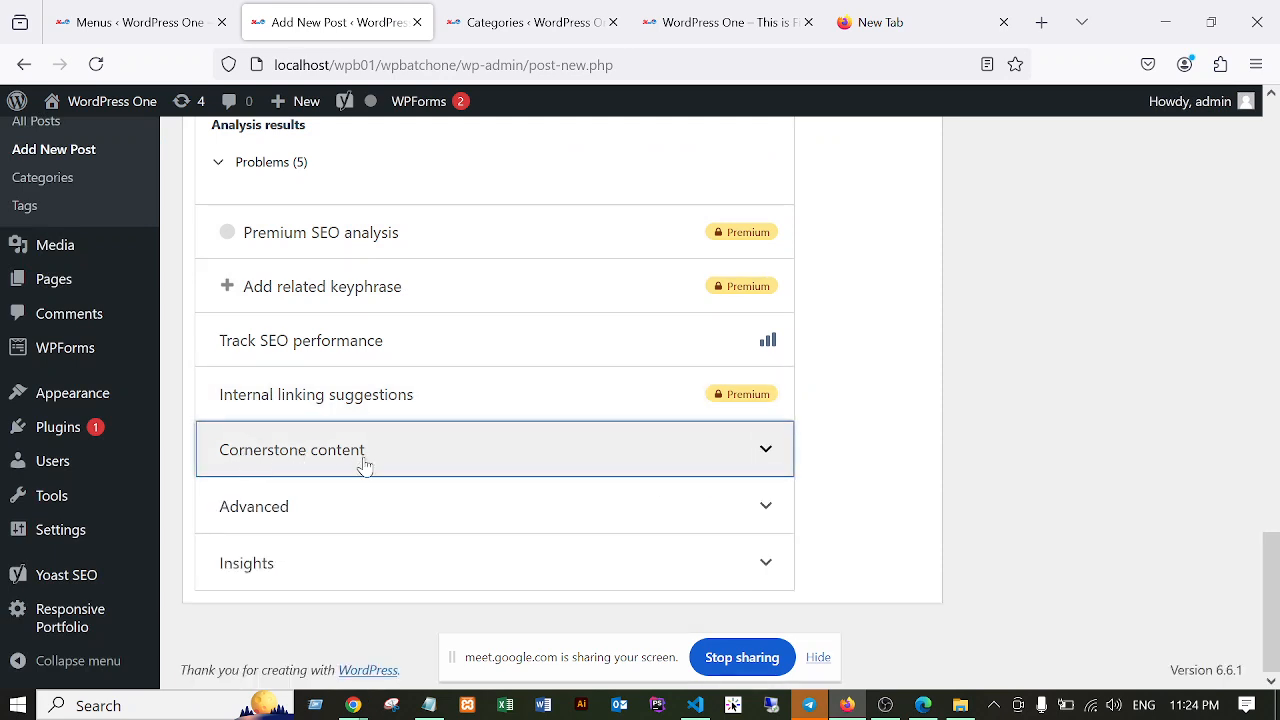
# Expand the post's advanced SEO settings, review the search engine visibility and link-following options, and collapse them again.
pyautogui.click(264, 509)
pyautogui.scroll(-2, 266, 510)
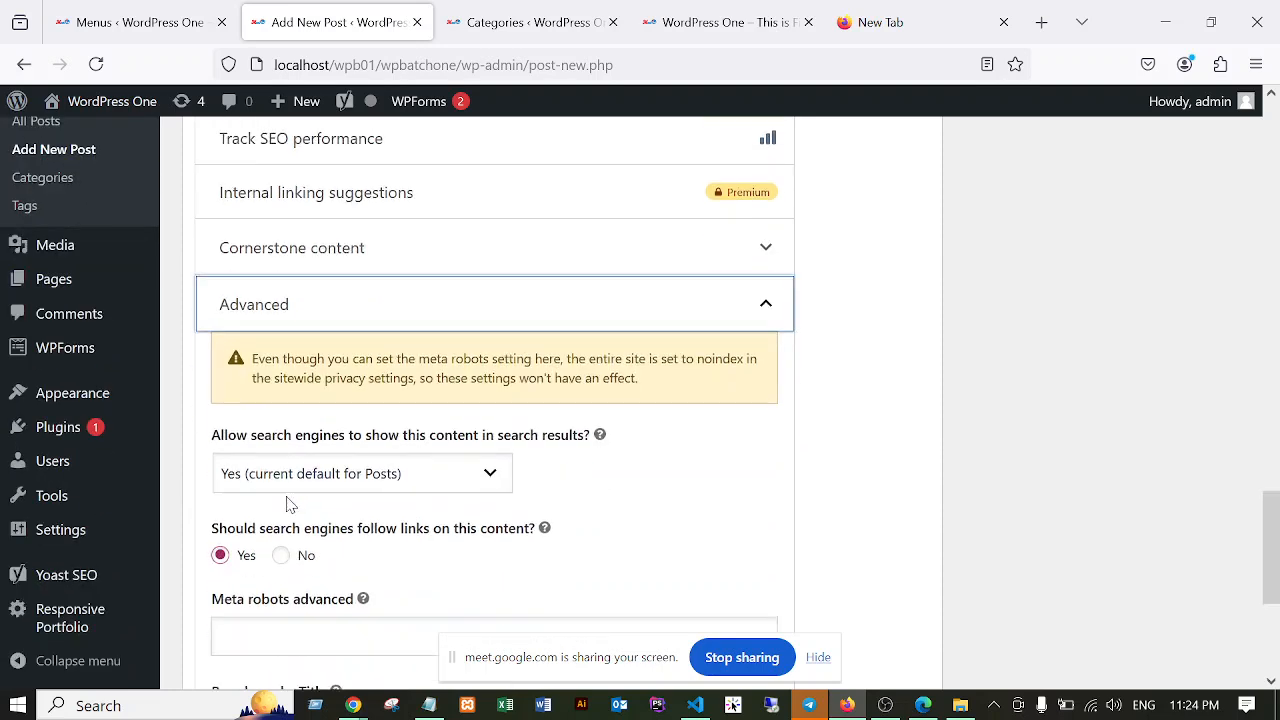
pyautogui.click(252, 310)
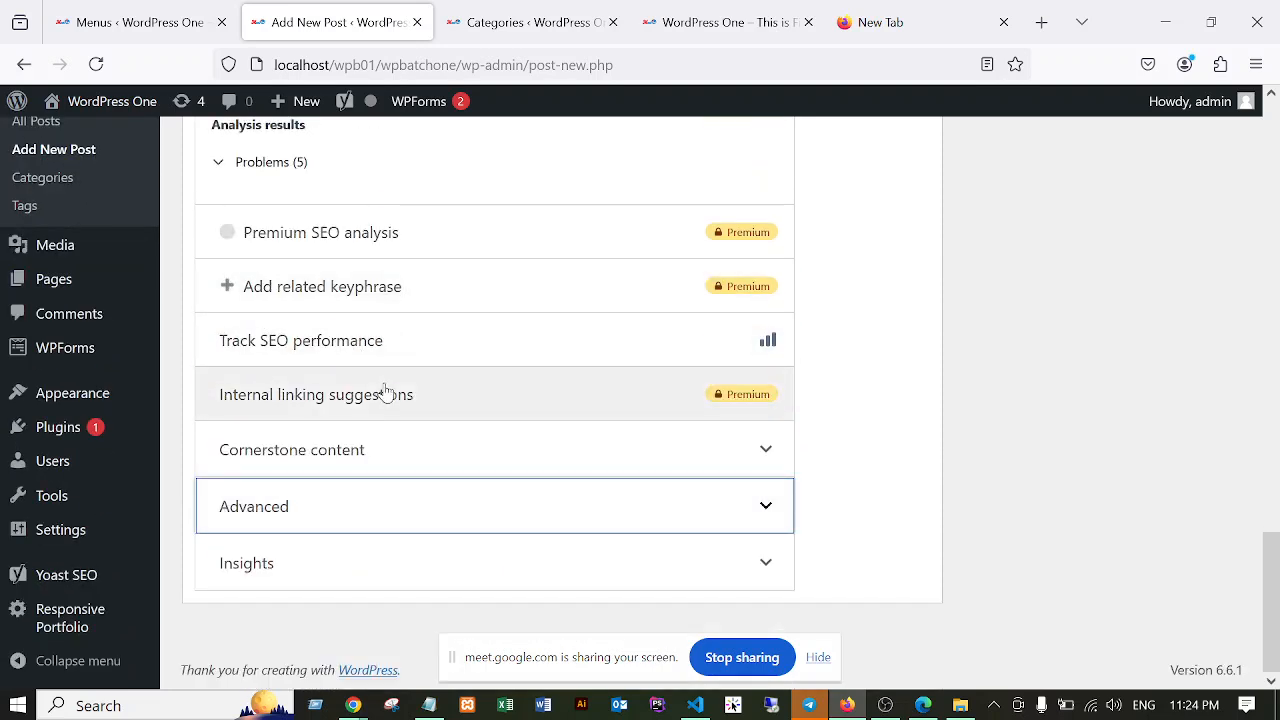
# Open the readability analysis for the new post.
pyautogui.scroll(4, 509, 406)
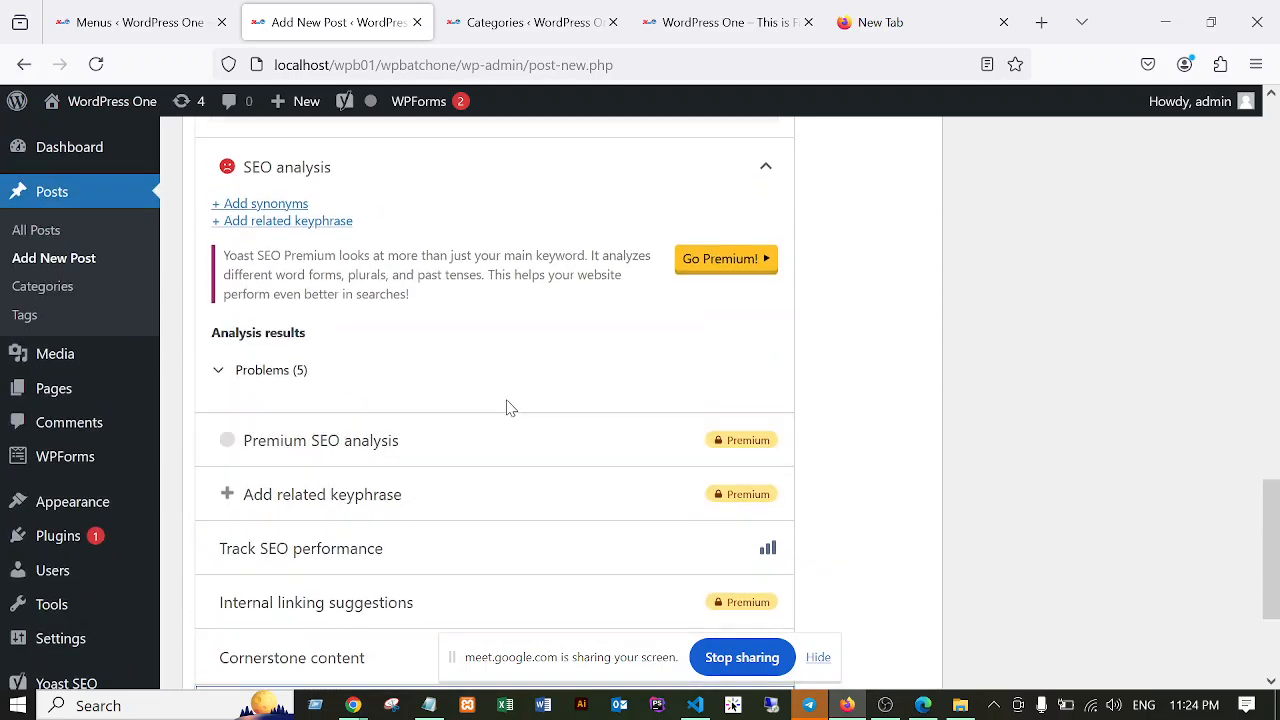
pyautogui.scroll(2, 308, 385)
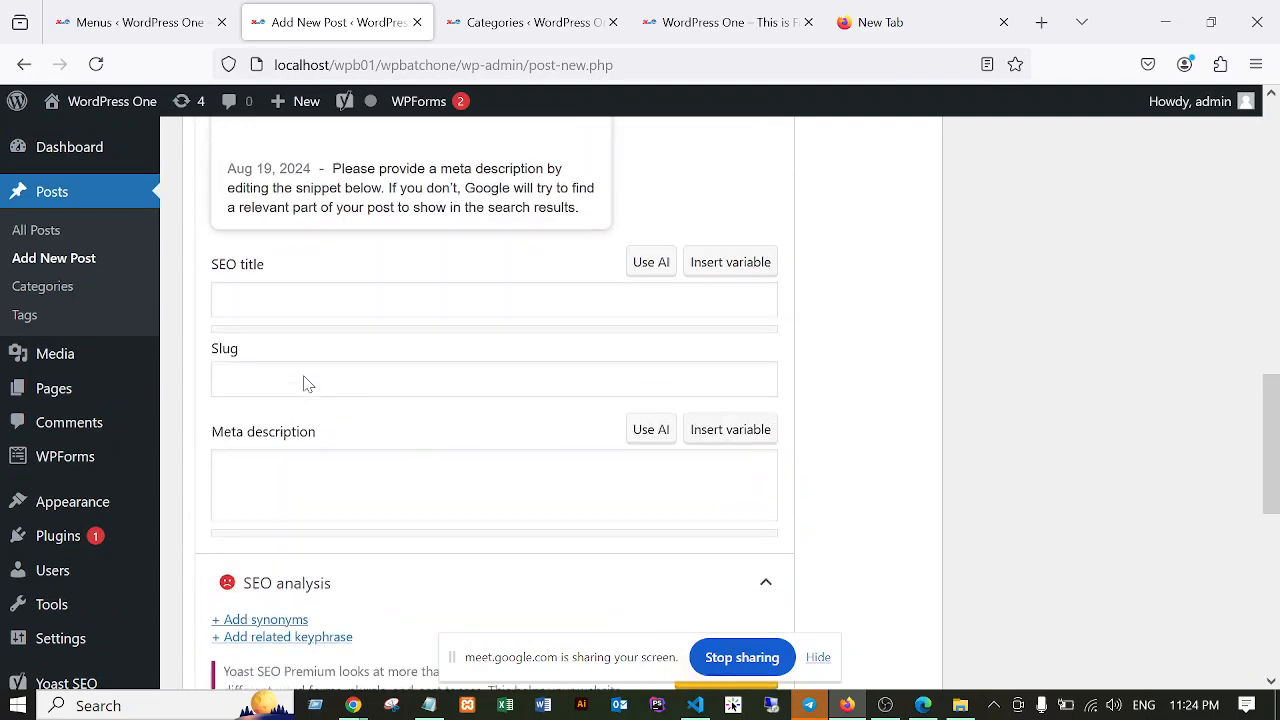
pyautogui.scroll(4, 333, 421)
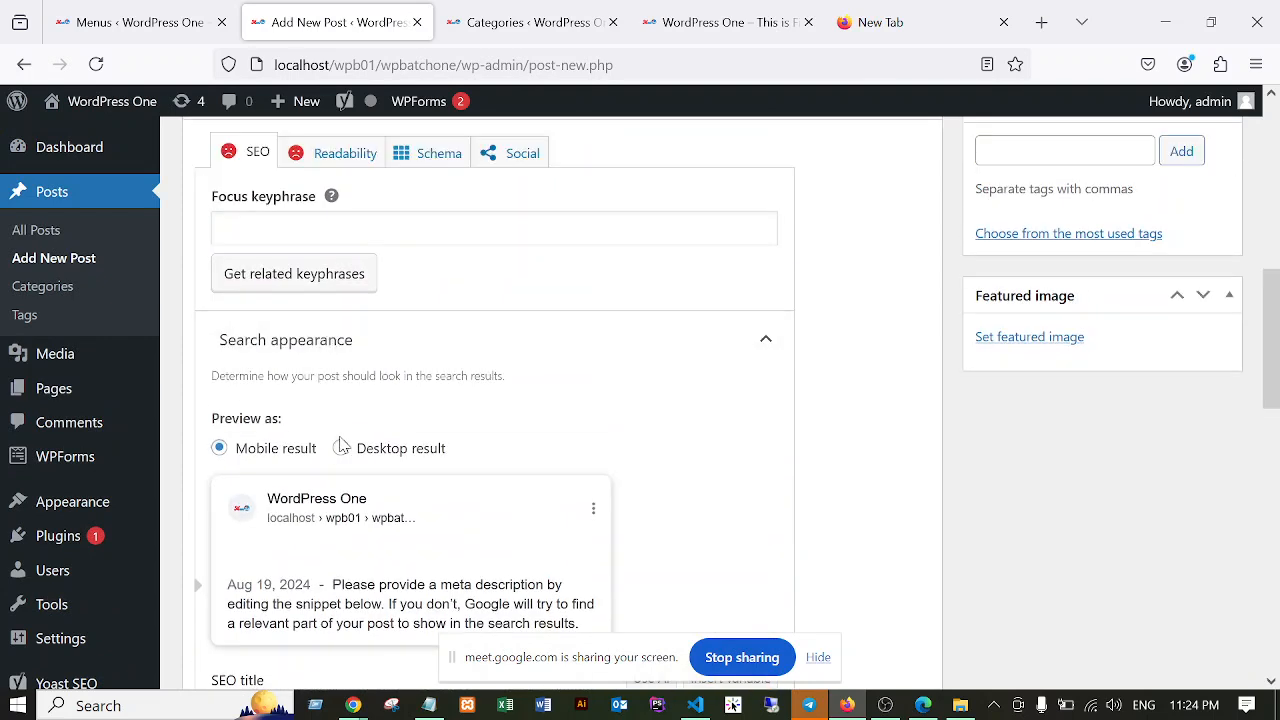
pyautogui.scroll(2, 333, 345)
pyautogui.click(341, 375)
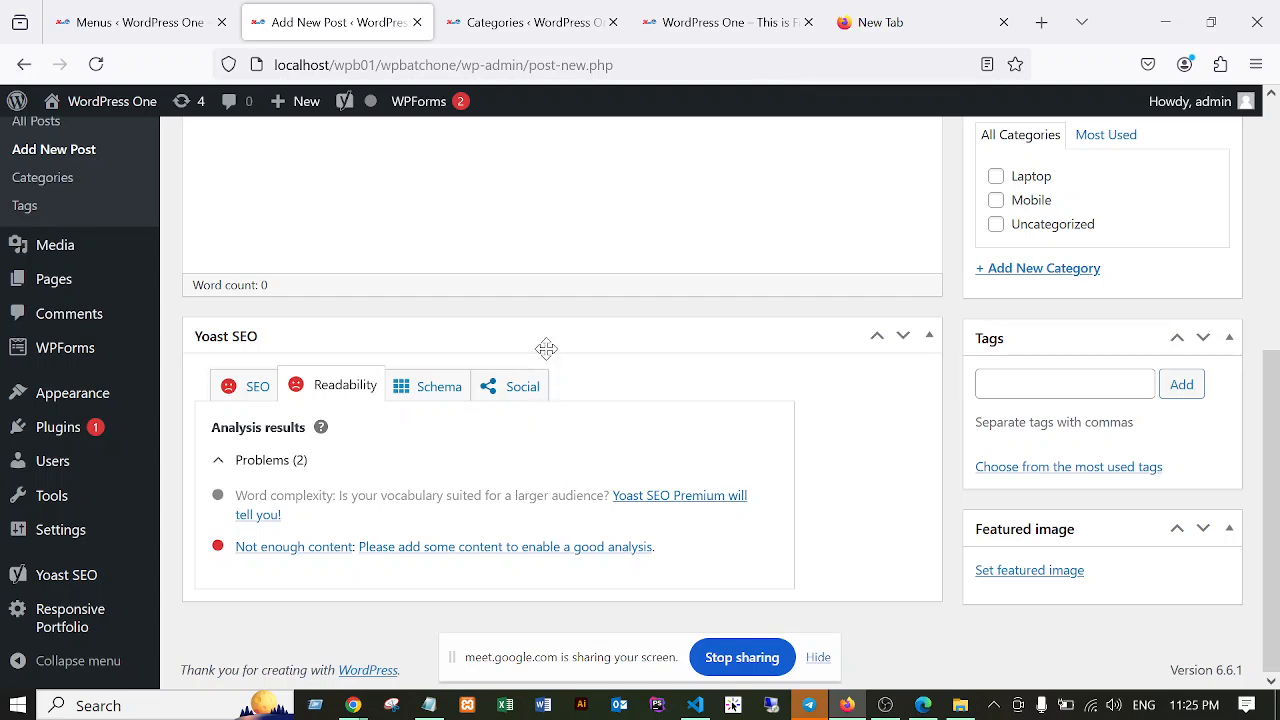
# Examine the readability problems in relation to the post's content editor.
pyautogui.scroll(4, 591, 323)
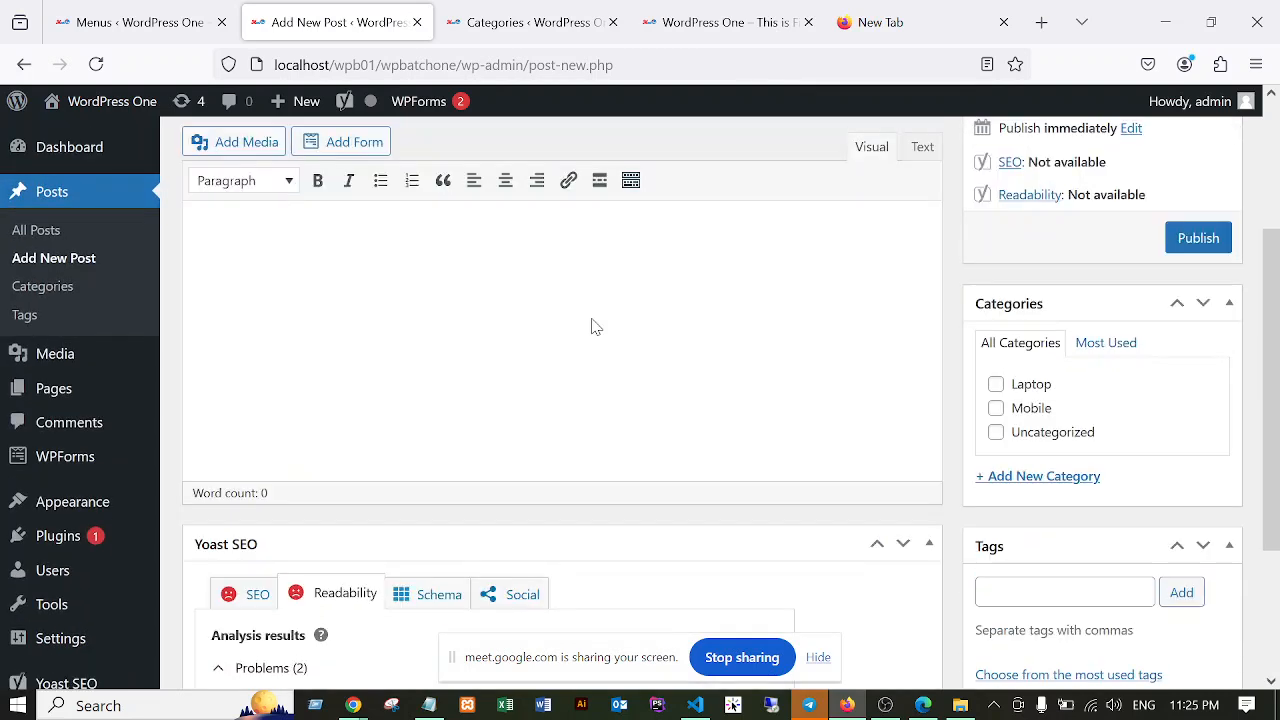
pyautogui.click(230, 369)
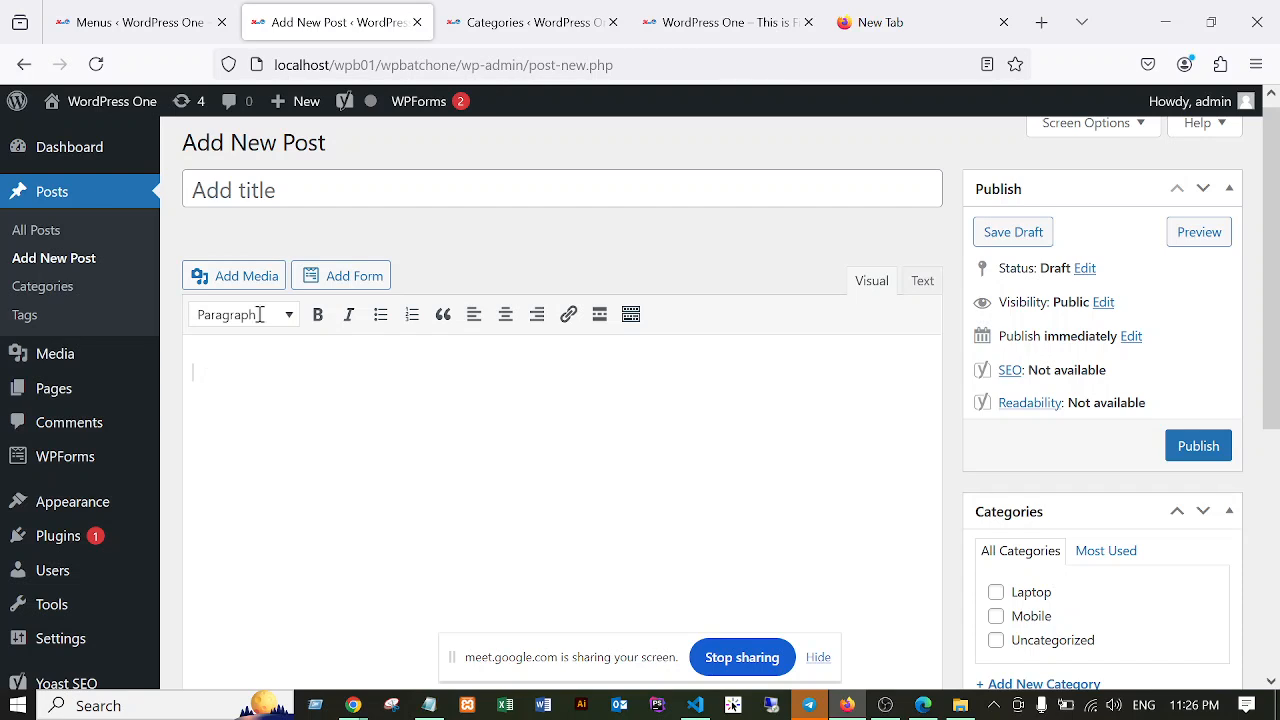
pyautogui.scroll(-1, 342, 474)
pyautogui.scroll(-5, 342, 474)
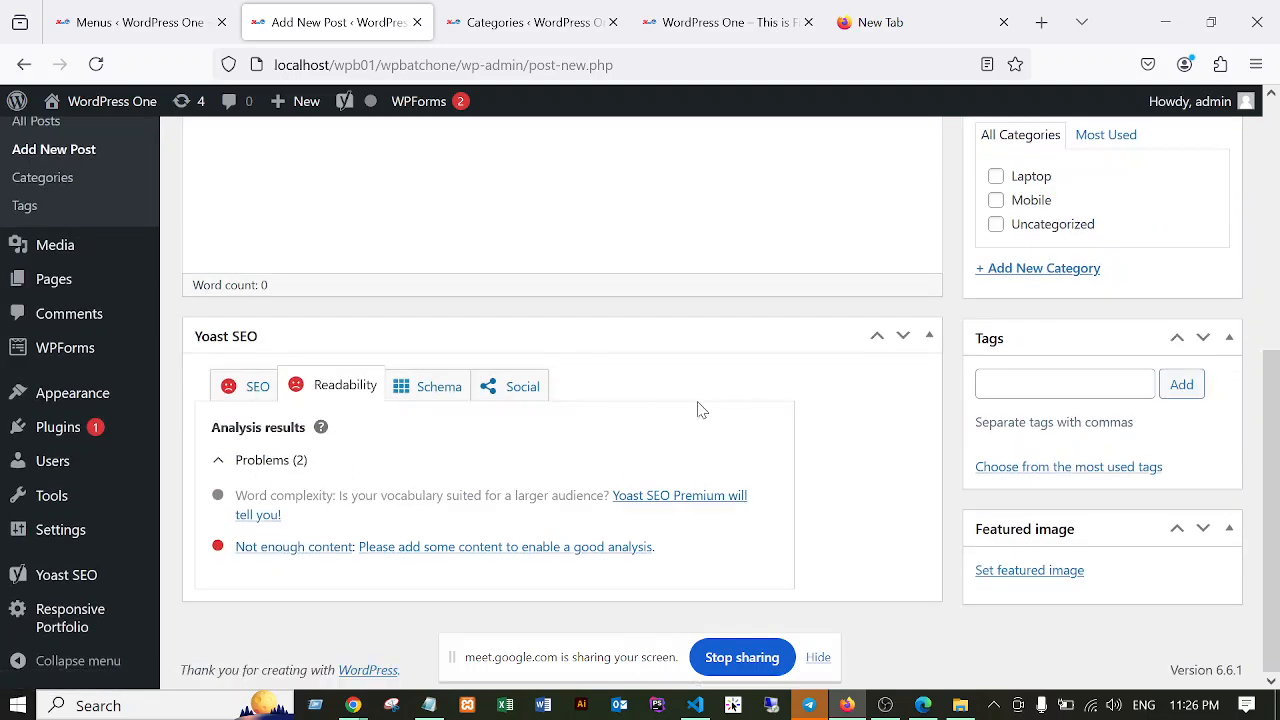
pyautogui.scroll(5, 629, 407)
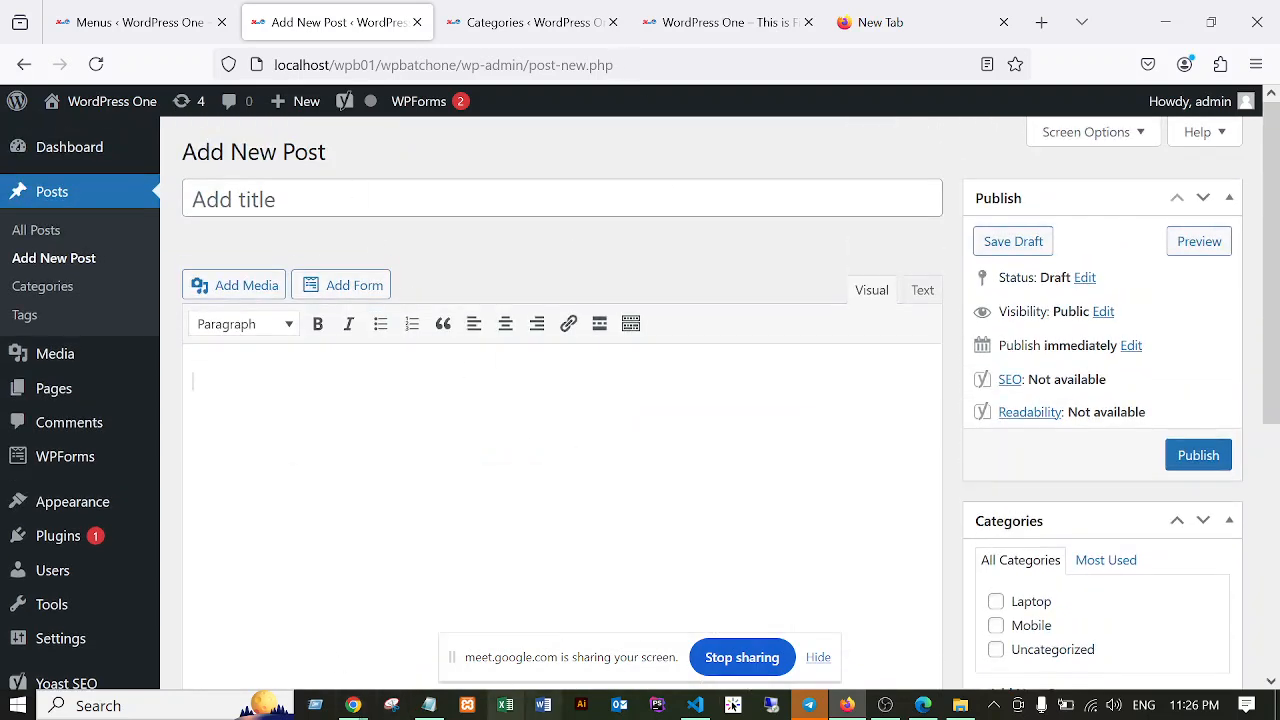
# Check the Google Meet call window and return to the new post in Firefox.
pyautogui.moveTo(353, 705)
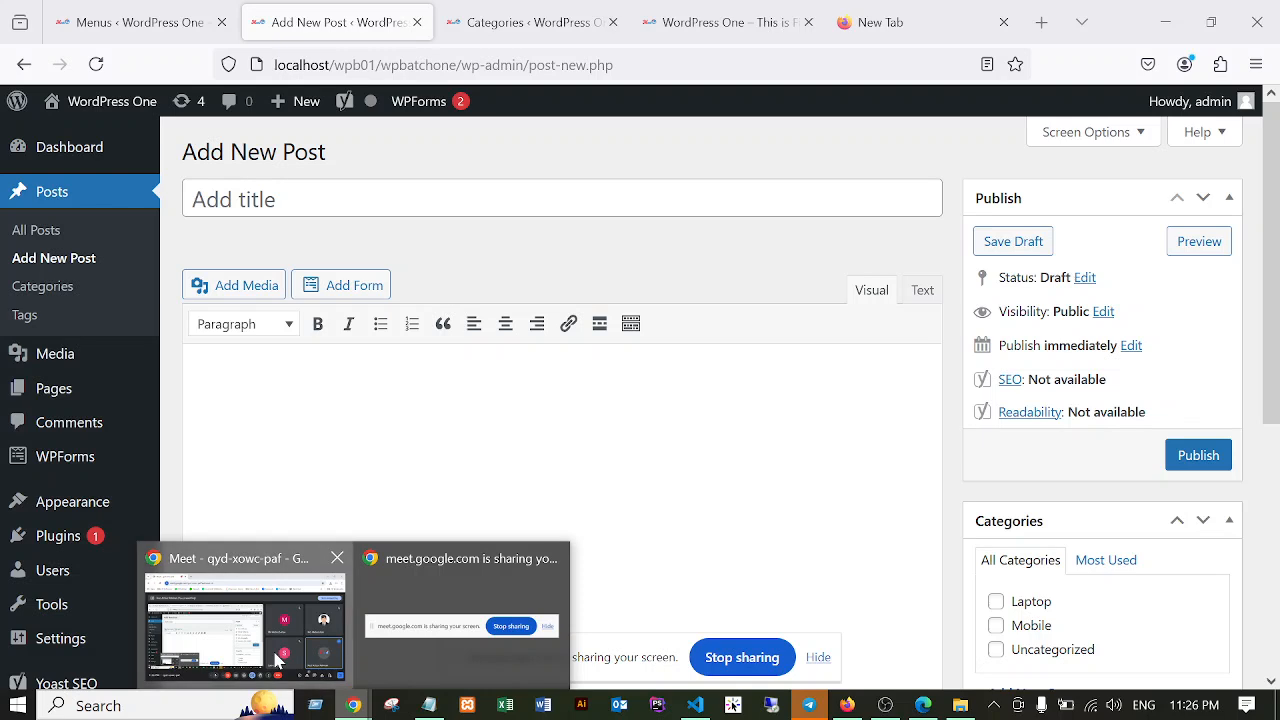
pyautogui.click(322, 682)
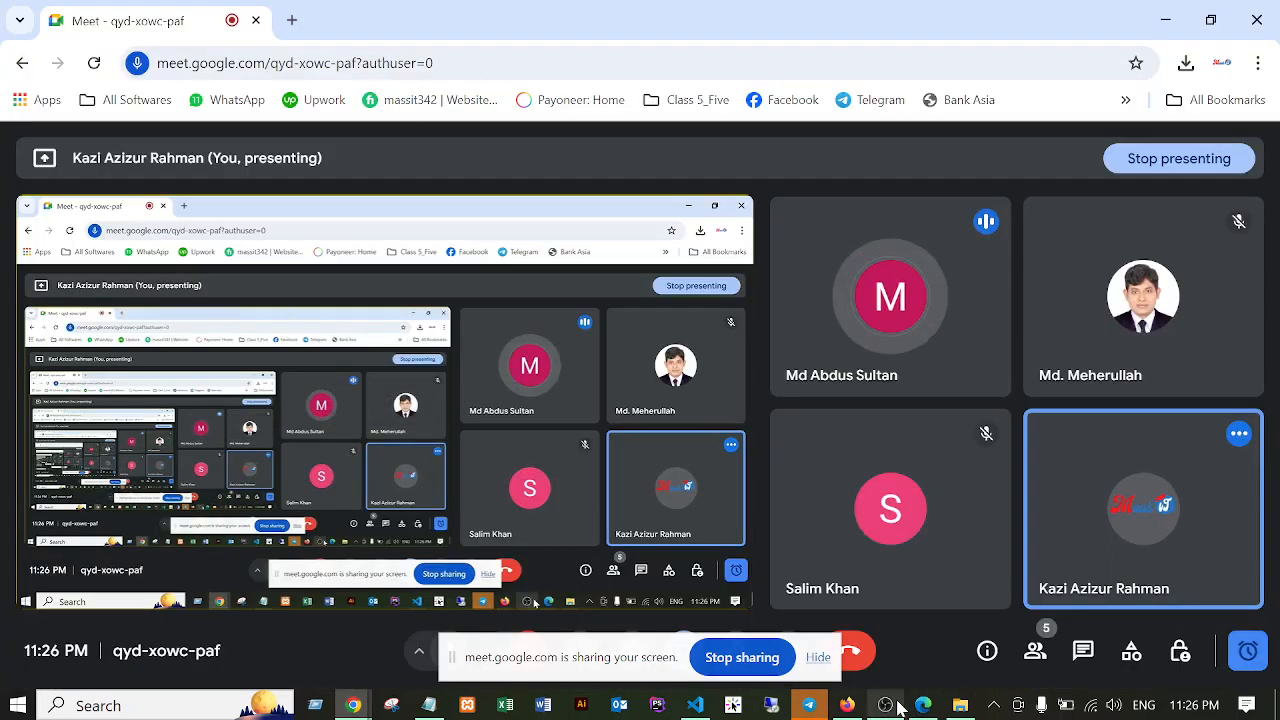
pyautogui.click(849, 707)
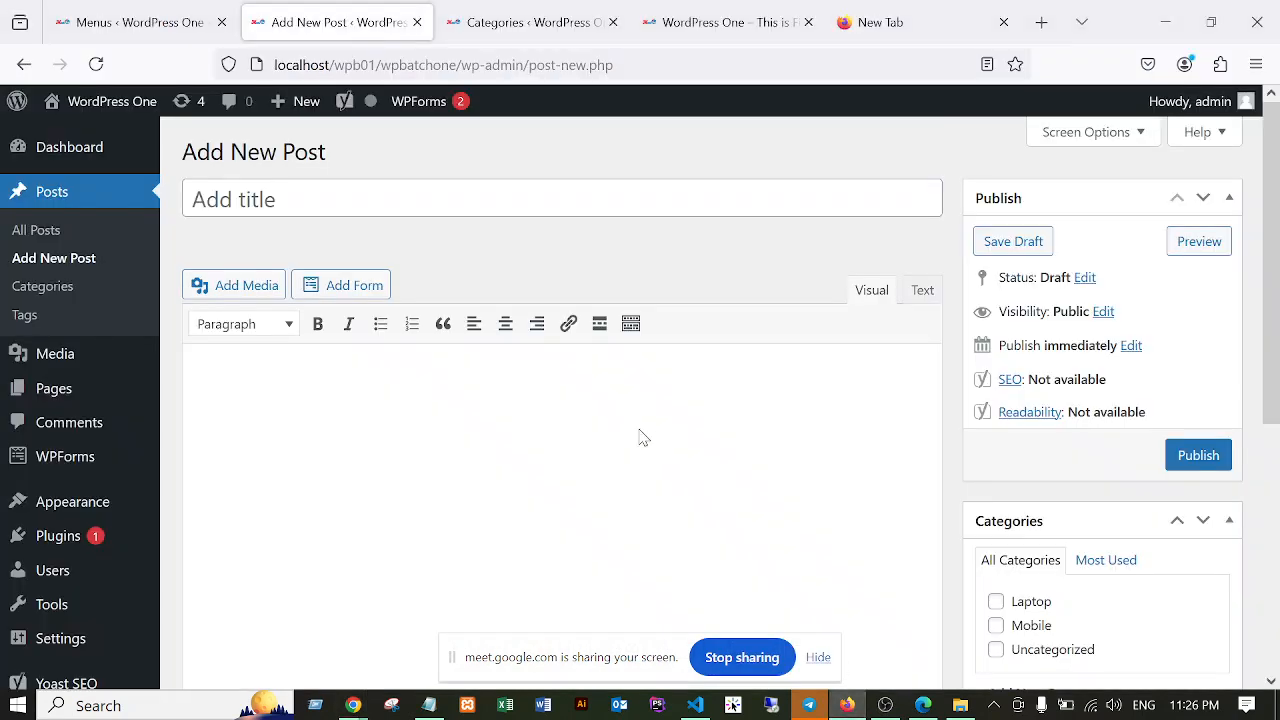
# Go back to the post's SEO settings and review the focus keyphrase, search preview, SEO title, slug and meta description fields.
pyautogui.scroll(-3, 386, 457)
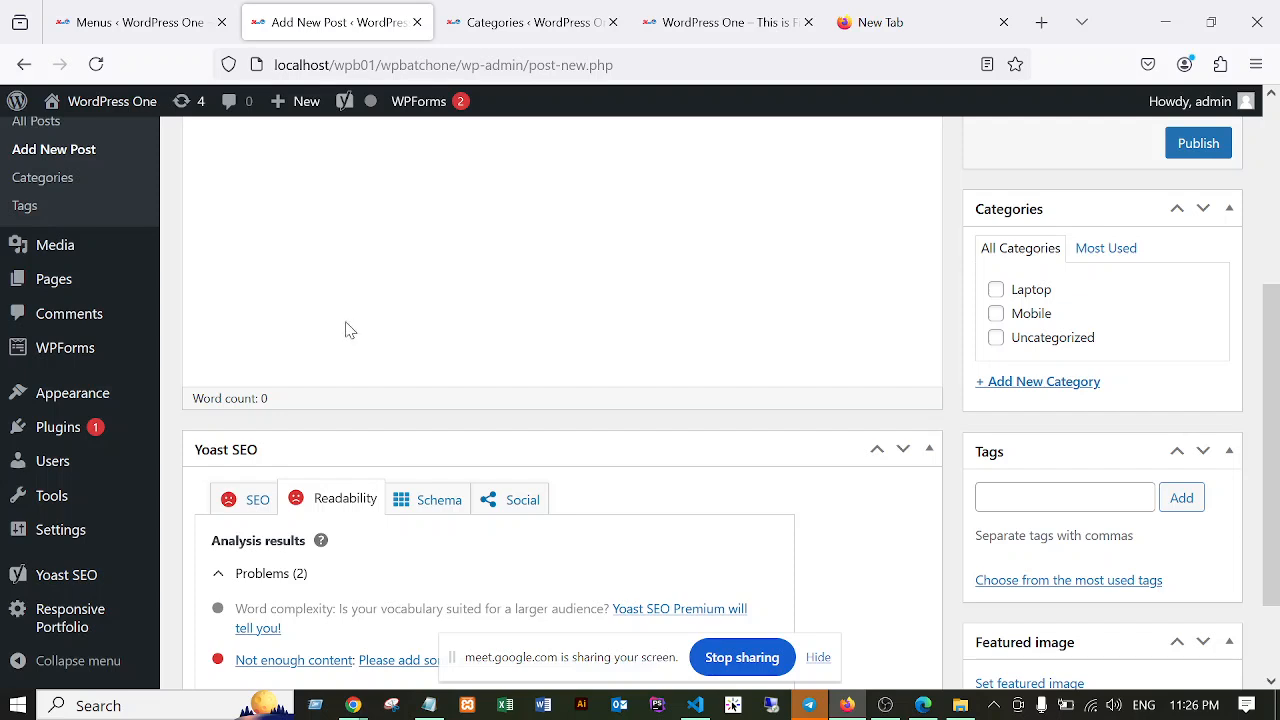
pyautogui.scroll(-1, 346, 333)
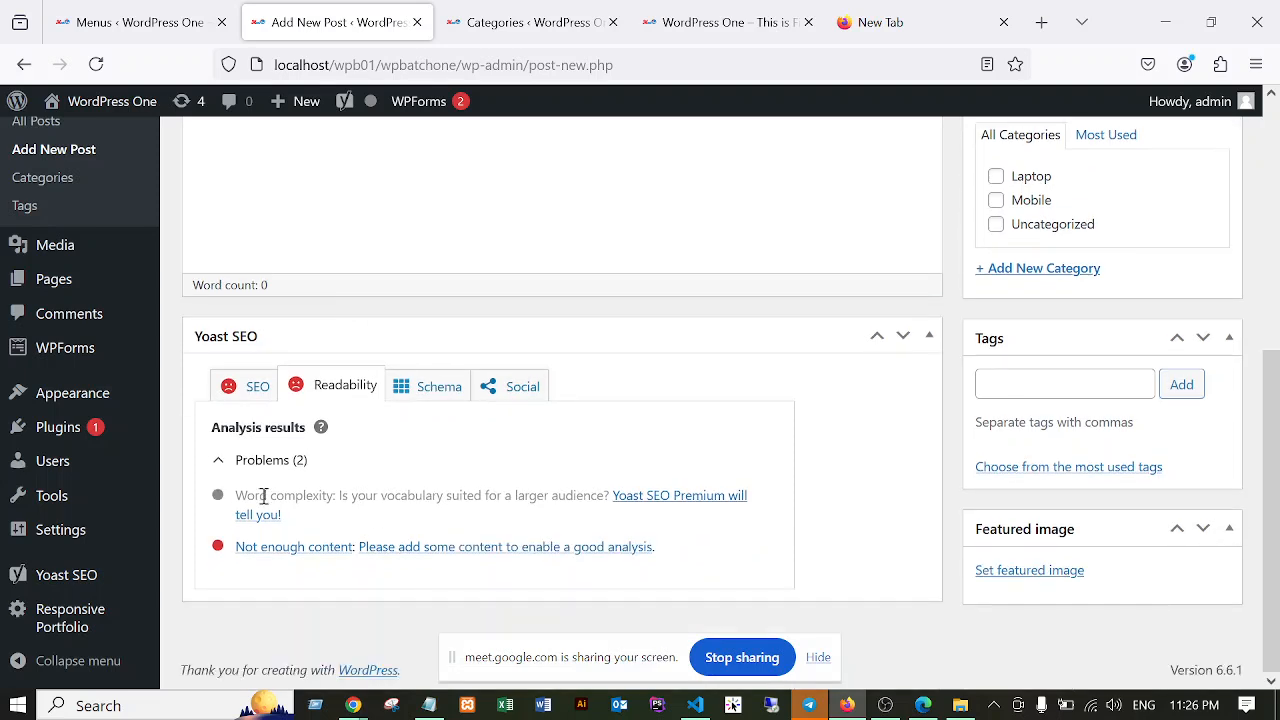
pyautogui.click(241, 388)
pyautogui.scroll(-2, 443, 391)
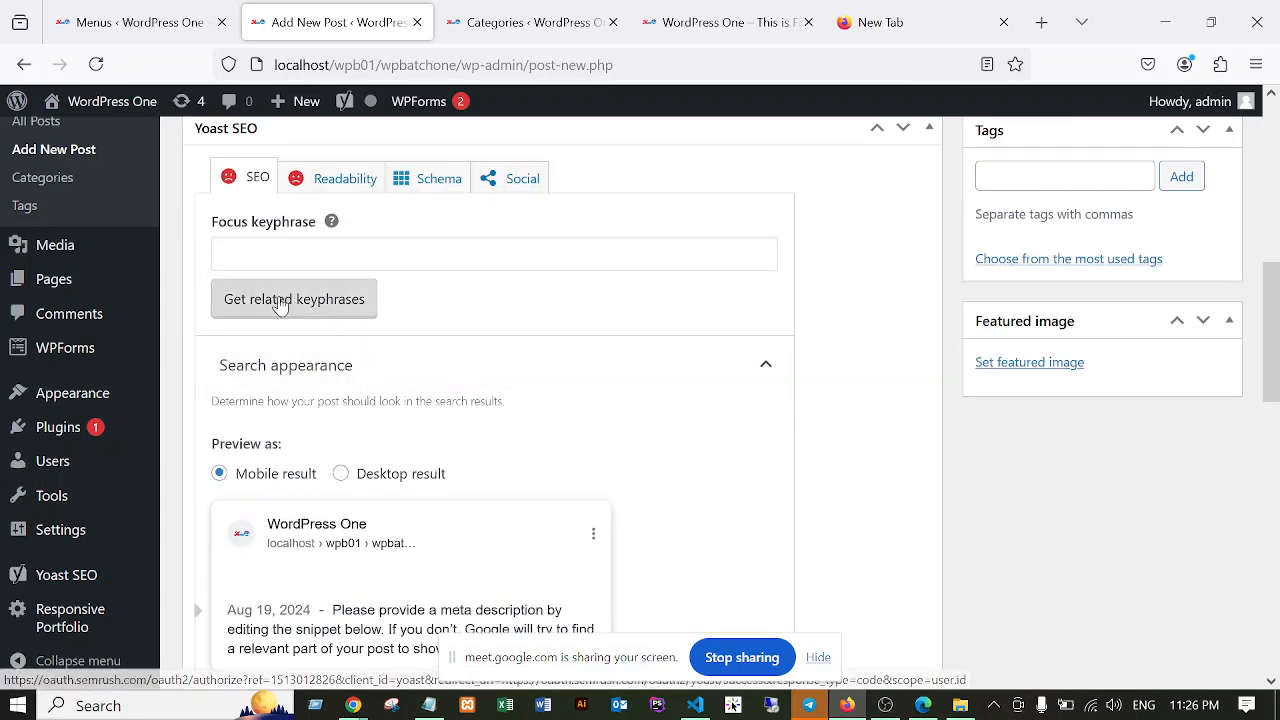
pyautogui.scroll(-4, 256, 256)
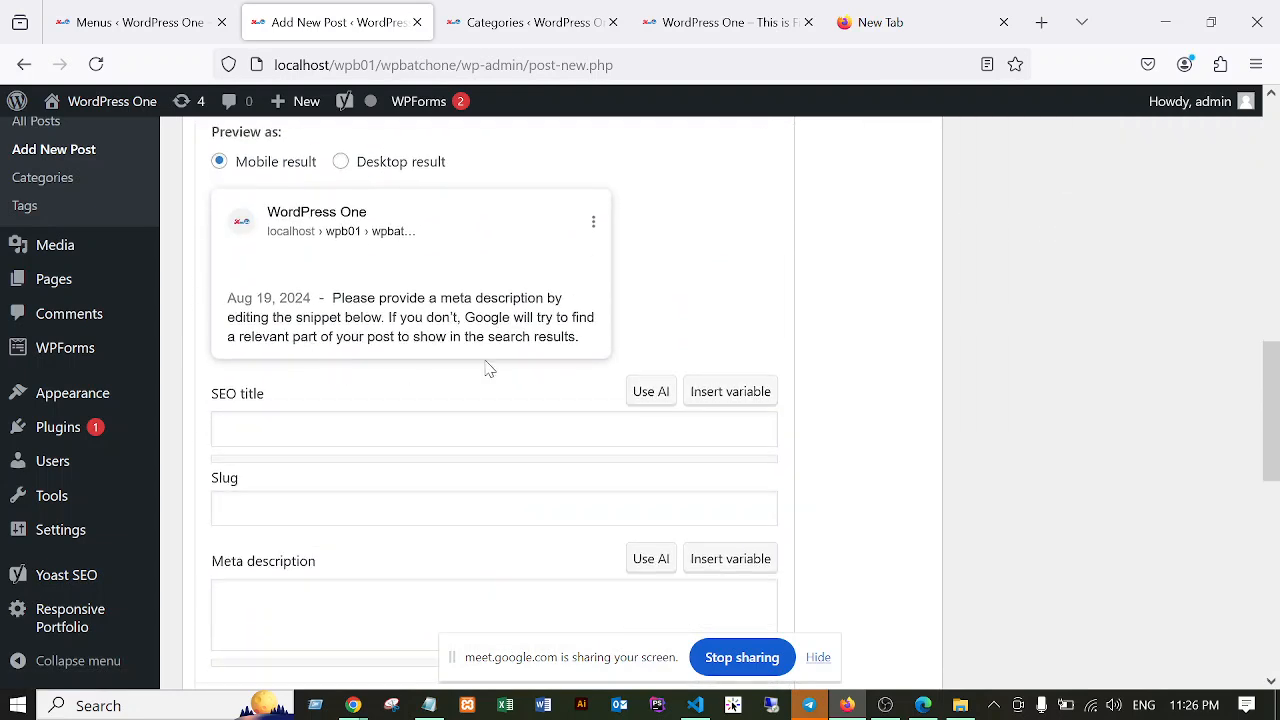
pyautogui.scroll(-1, 600, 340)
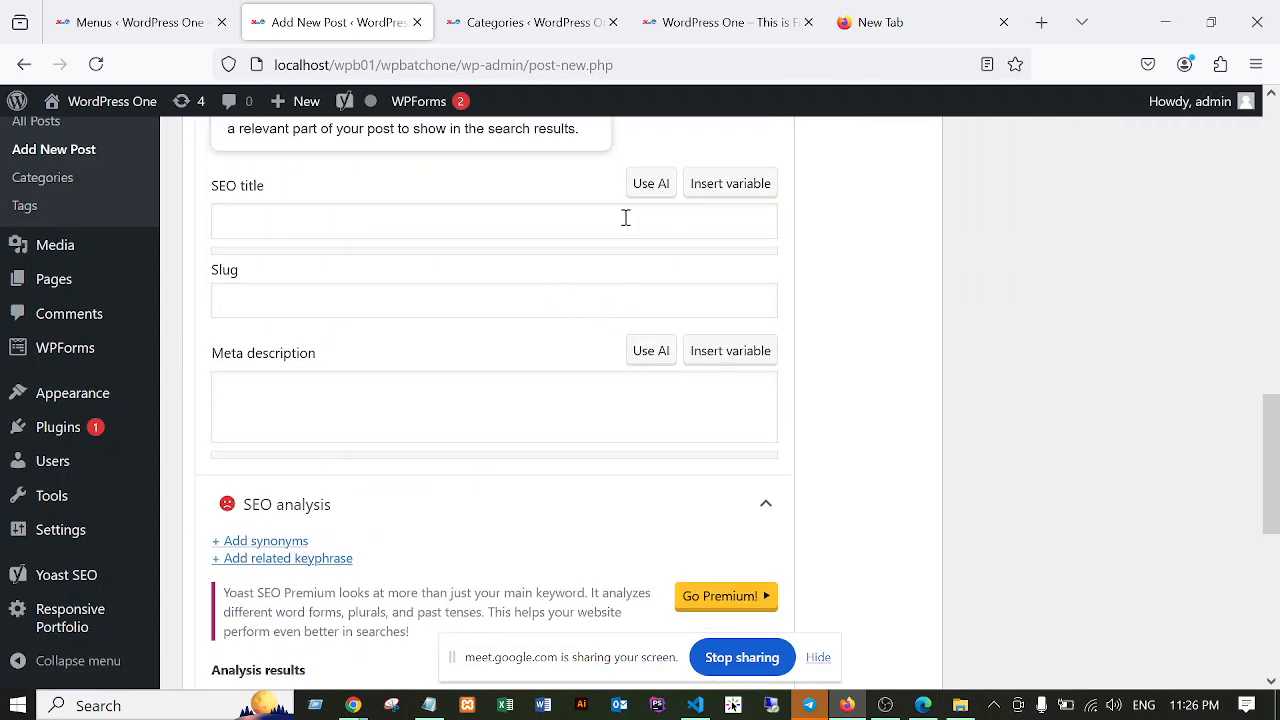
# Enter the SEO title "Best Web design course in Bangladesh 2024", correcting the country name with the spelling suggestion.
pyautogui.click(347, 219)
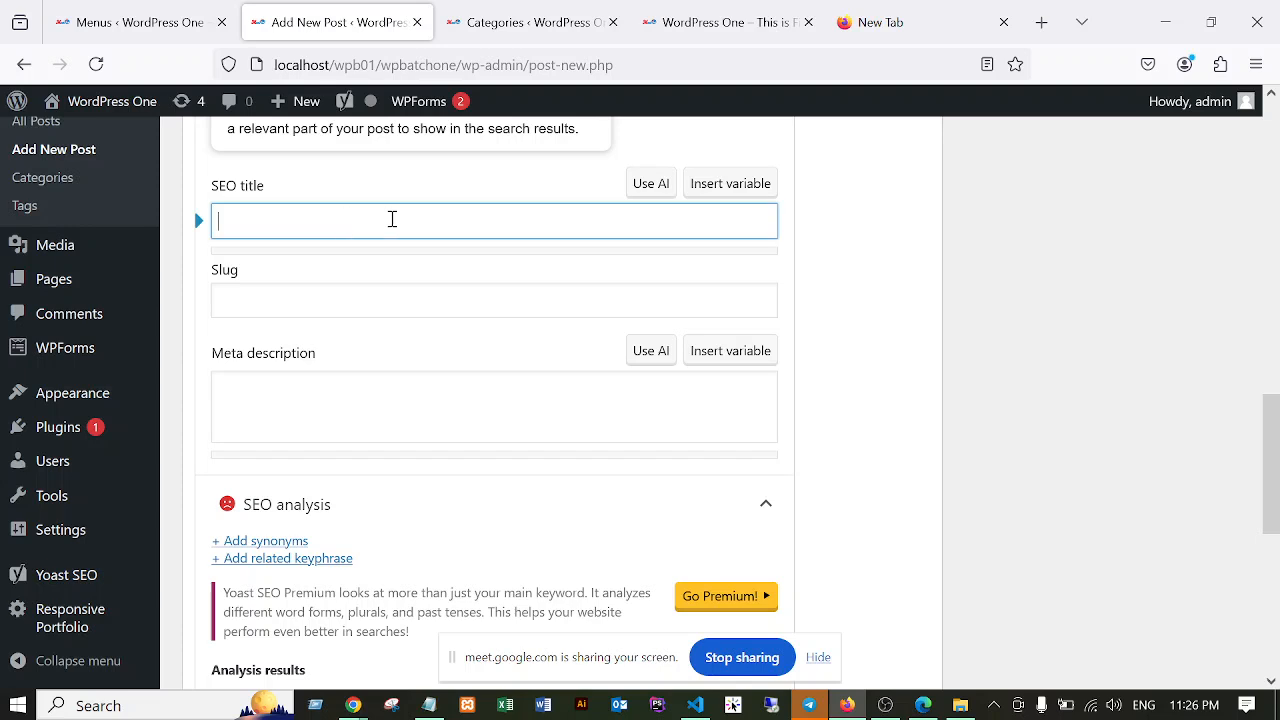
pyautogui.scroll(1, 615, 235)
pyautogui.scroll(2, 634, 237)
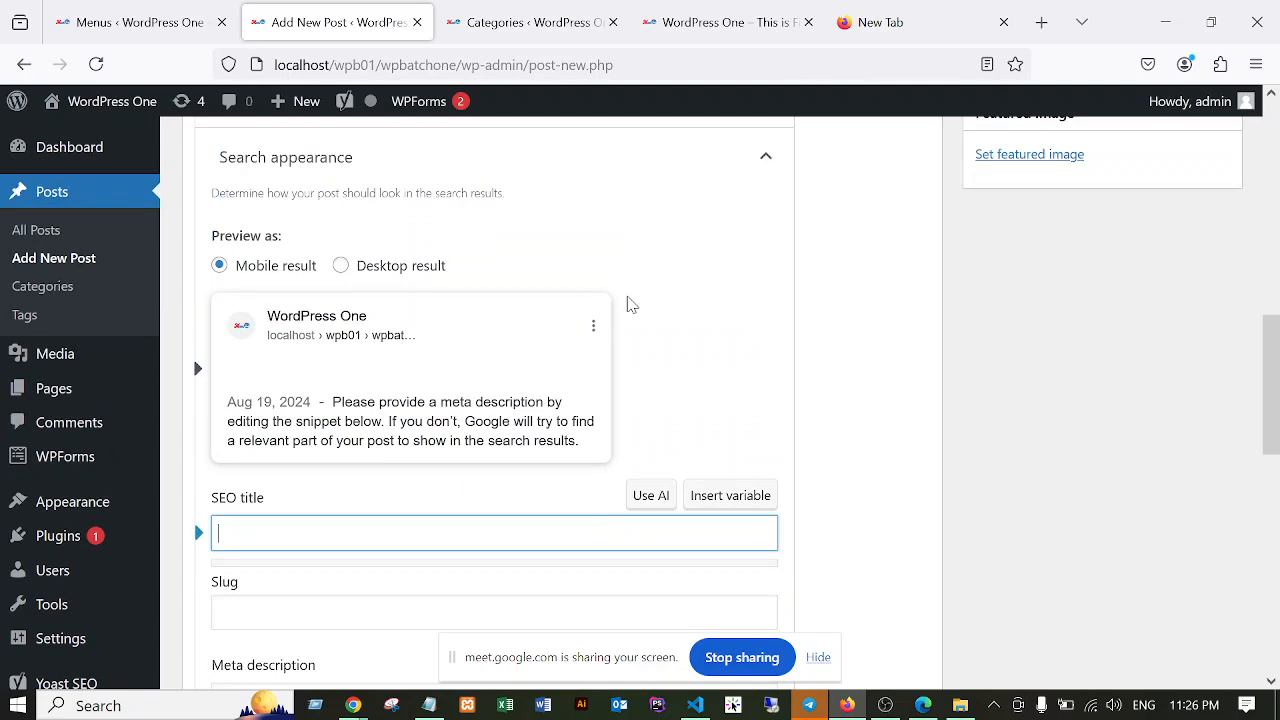
pyautogui.scroll(2, 434, 374)
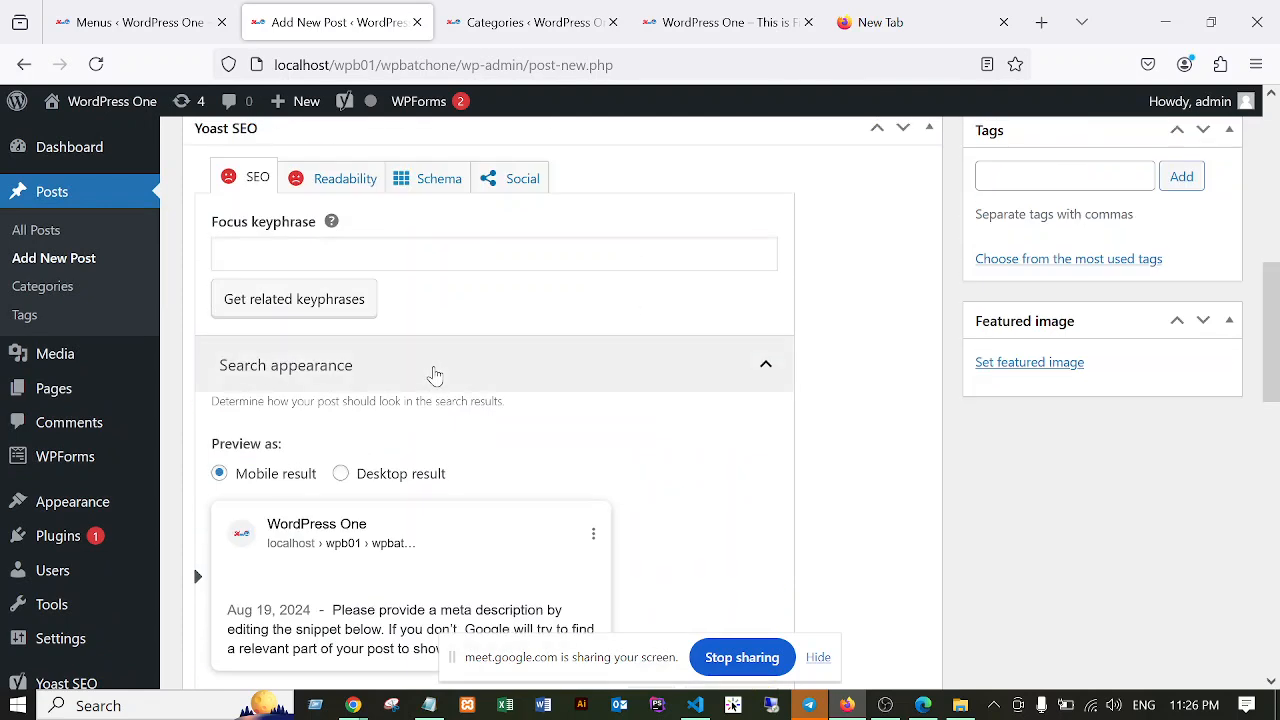
pyautogui.scroll(-2, 354, 566)
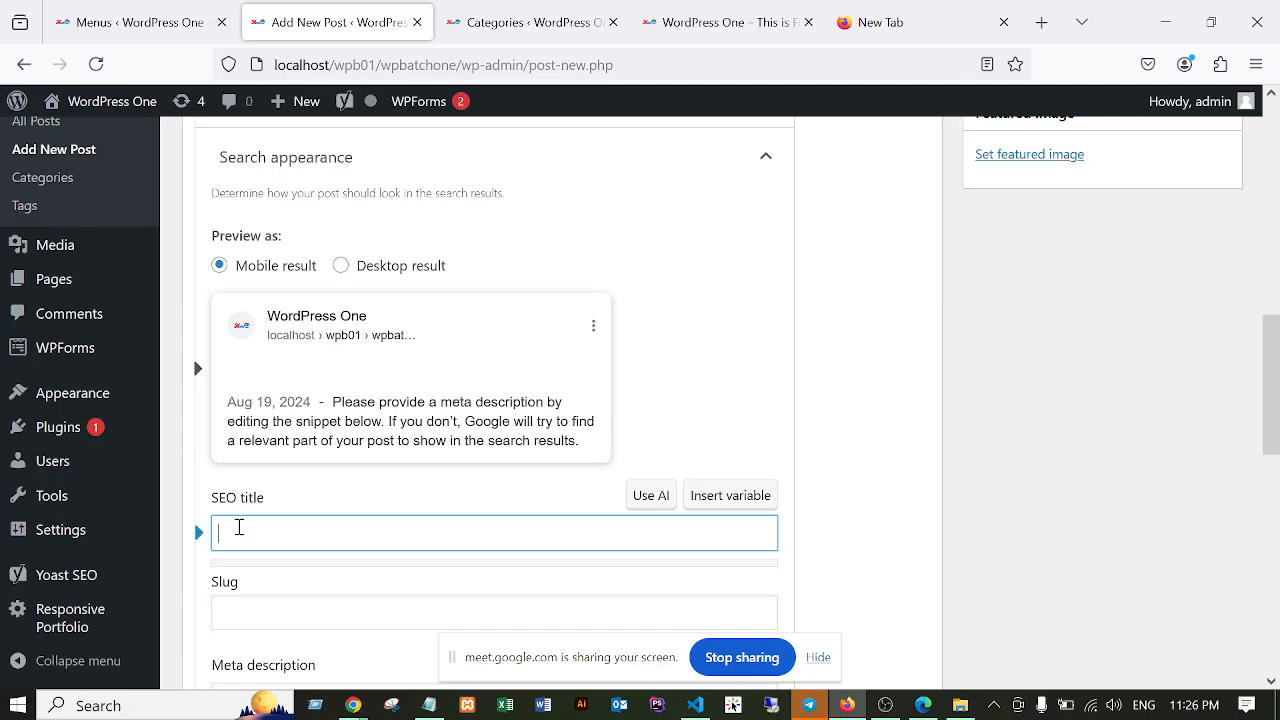
pyautogui.write('Bes')
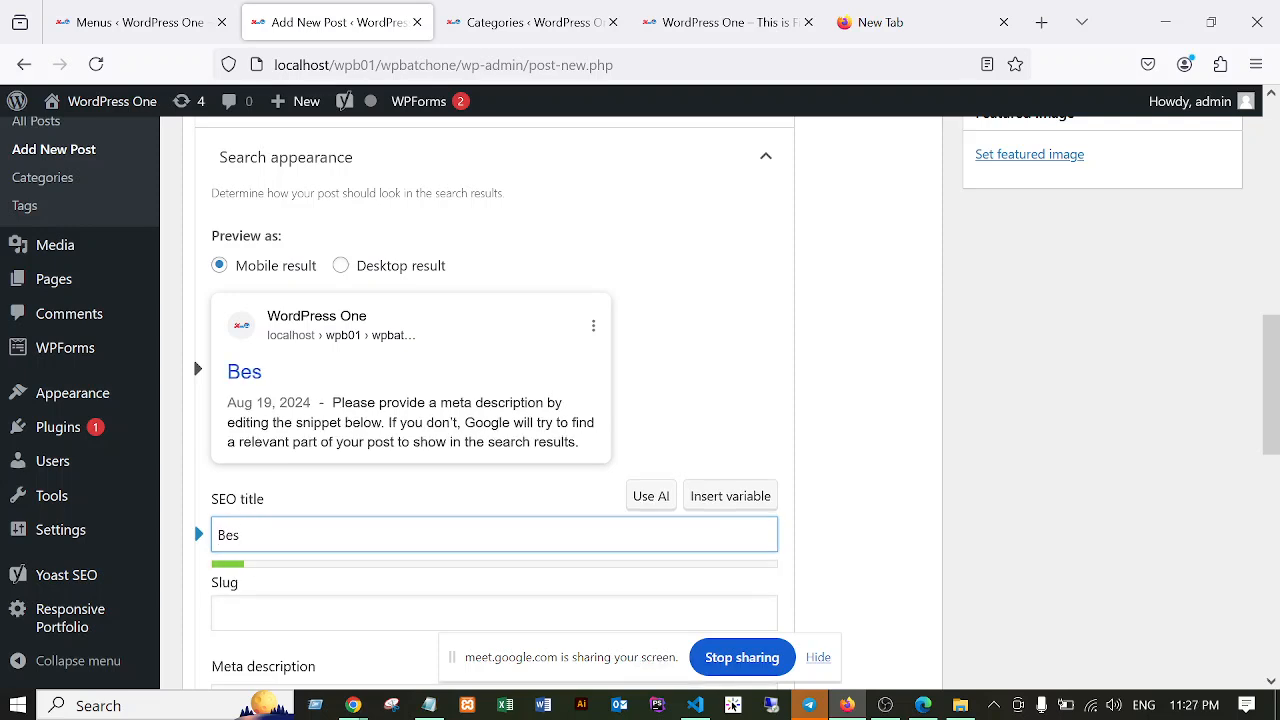
pyautogui.write('t Web')
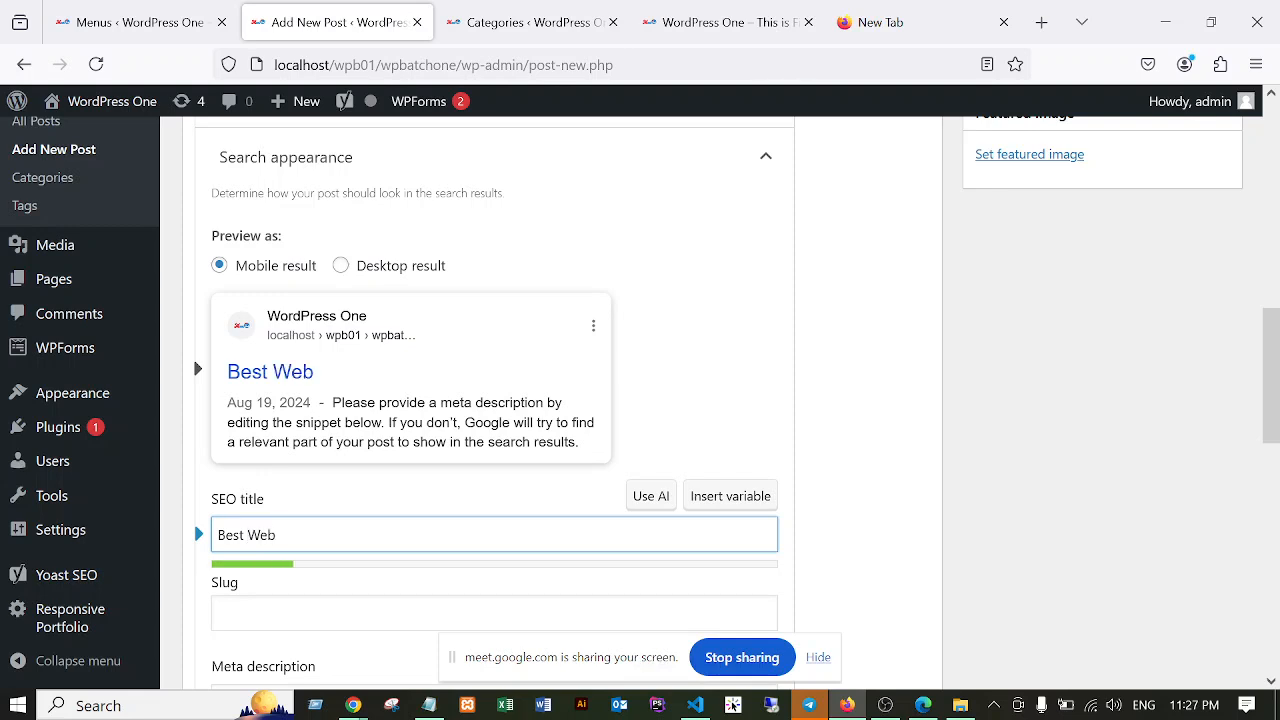
pyautogui.write(' design')
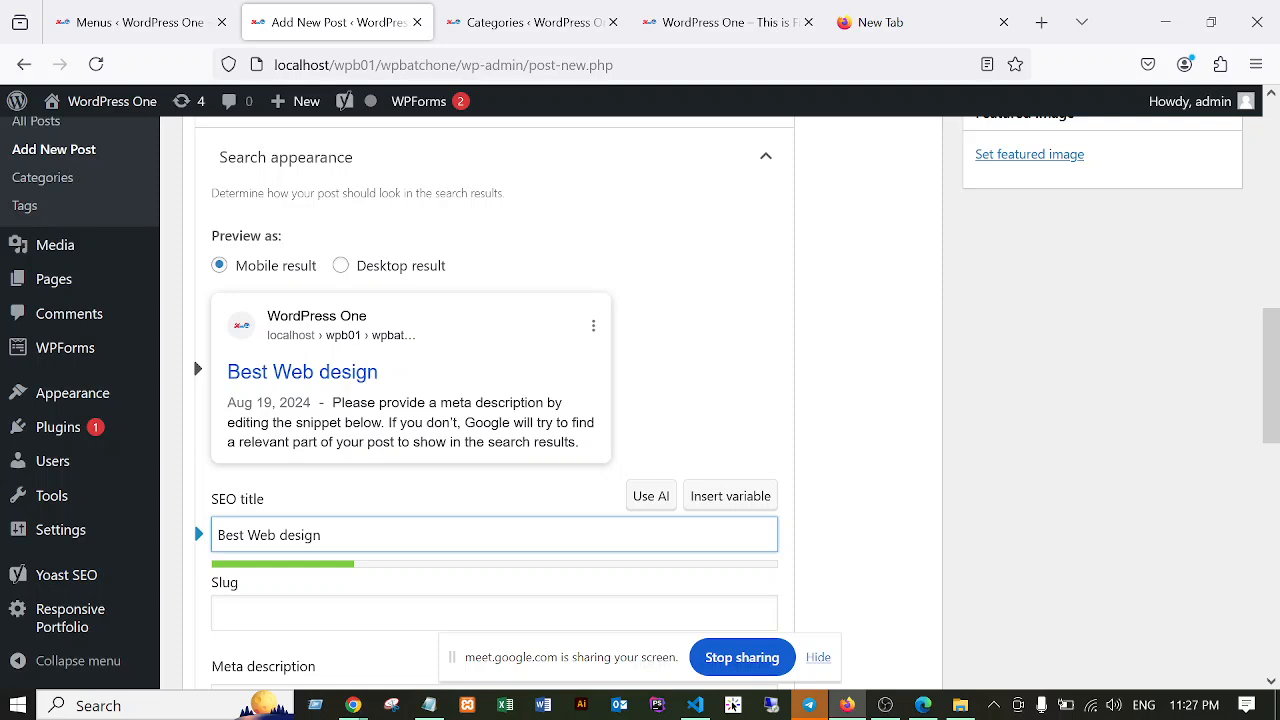
pyautogui.write(' v')
pyautogui.press('BackSpace')
pyautogui.write('course')
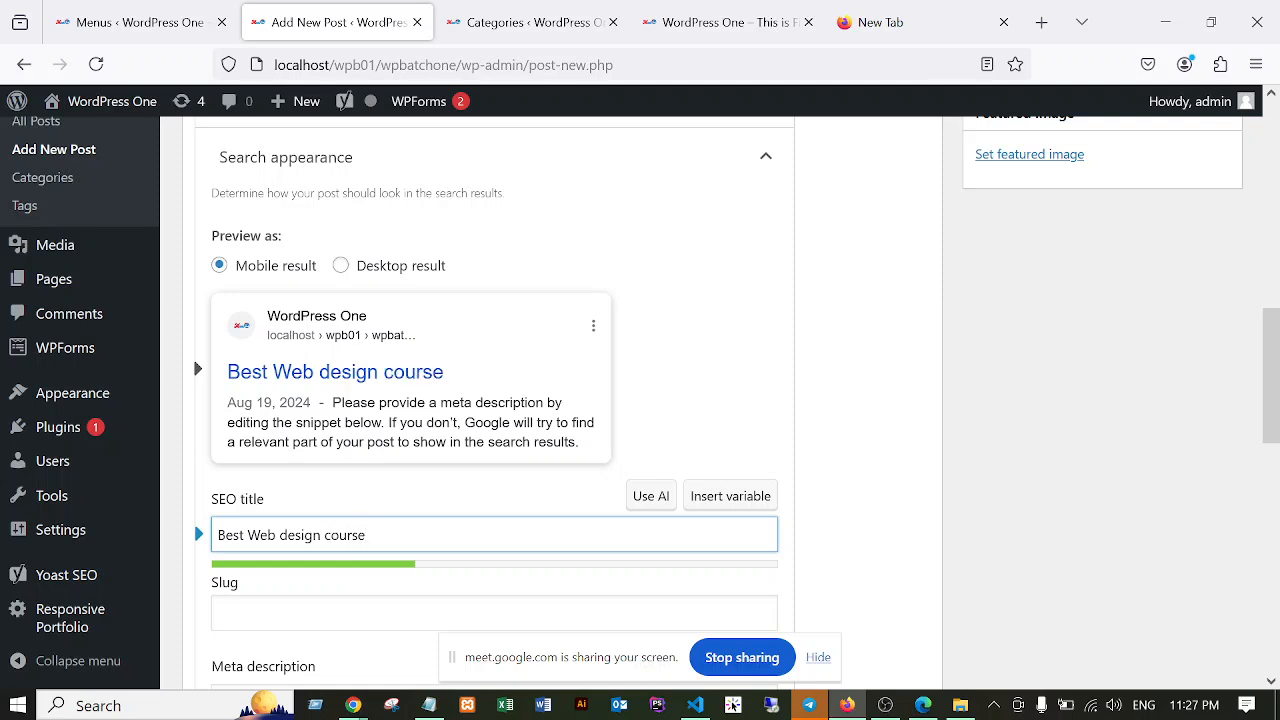
pyautogui.write(' in bangl')
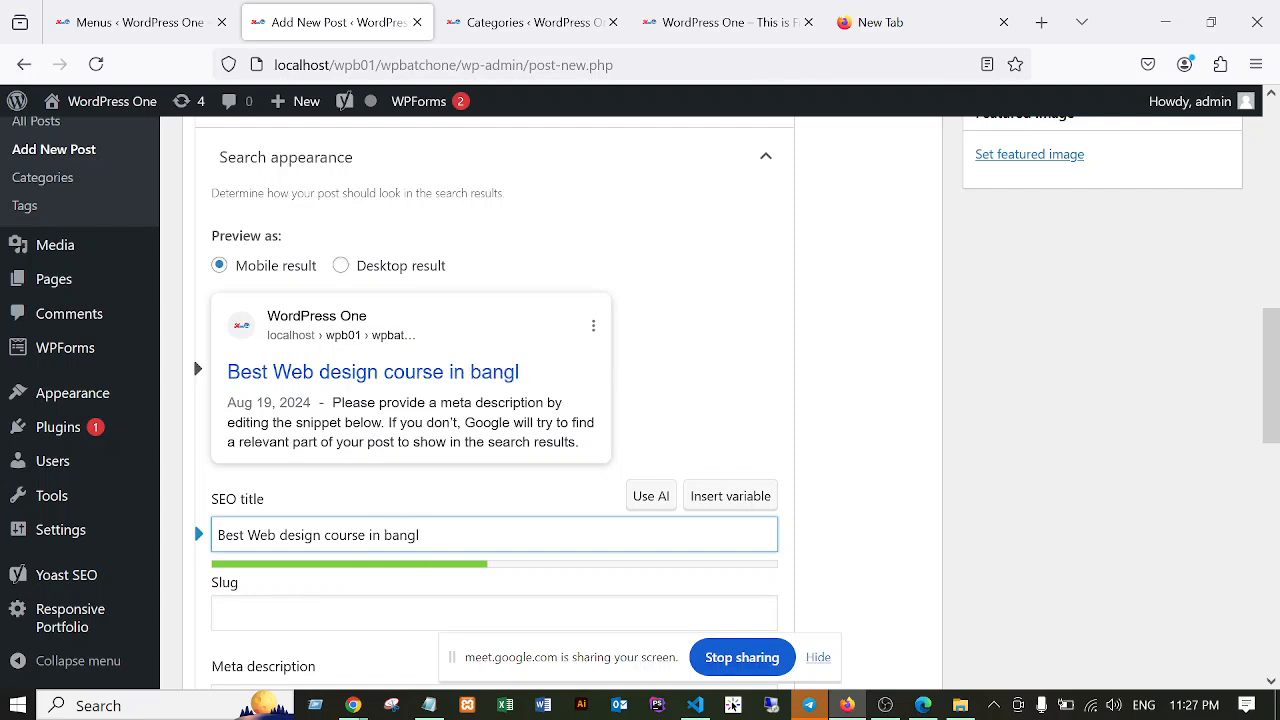
pyautogui.write('adesh')
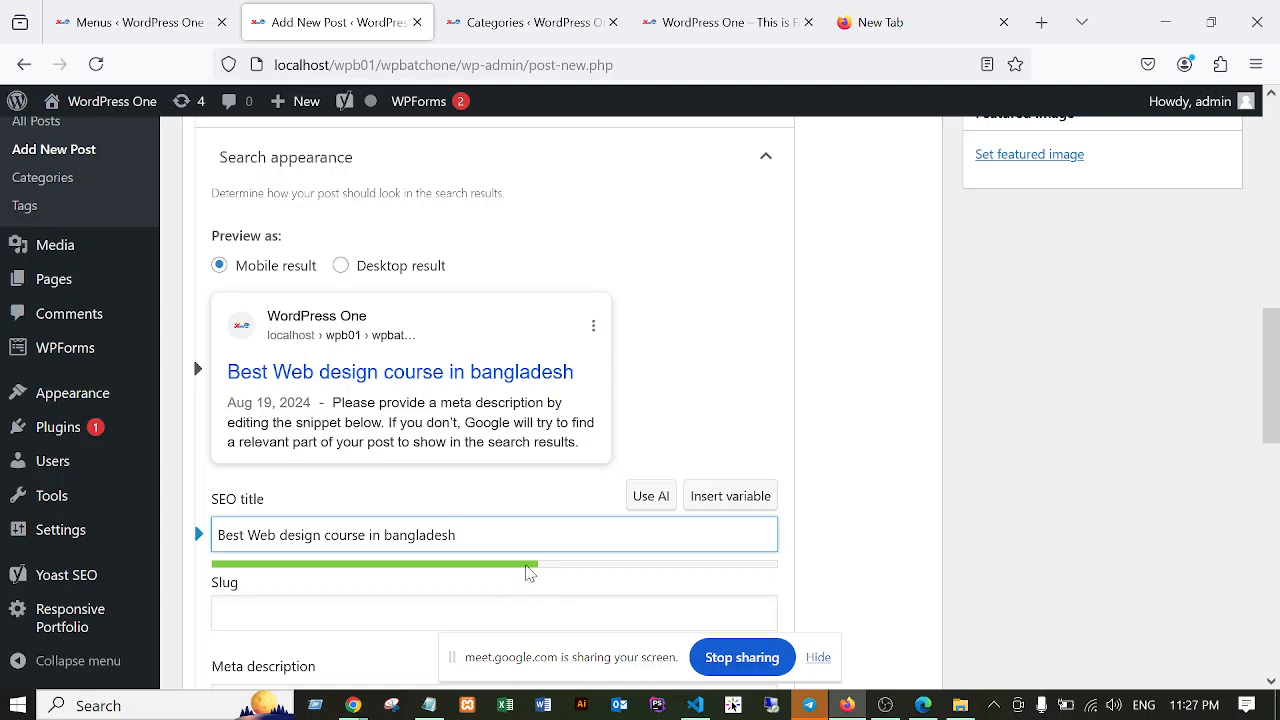
pyautogui.write(' 2024')
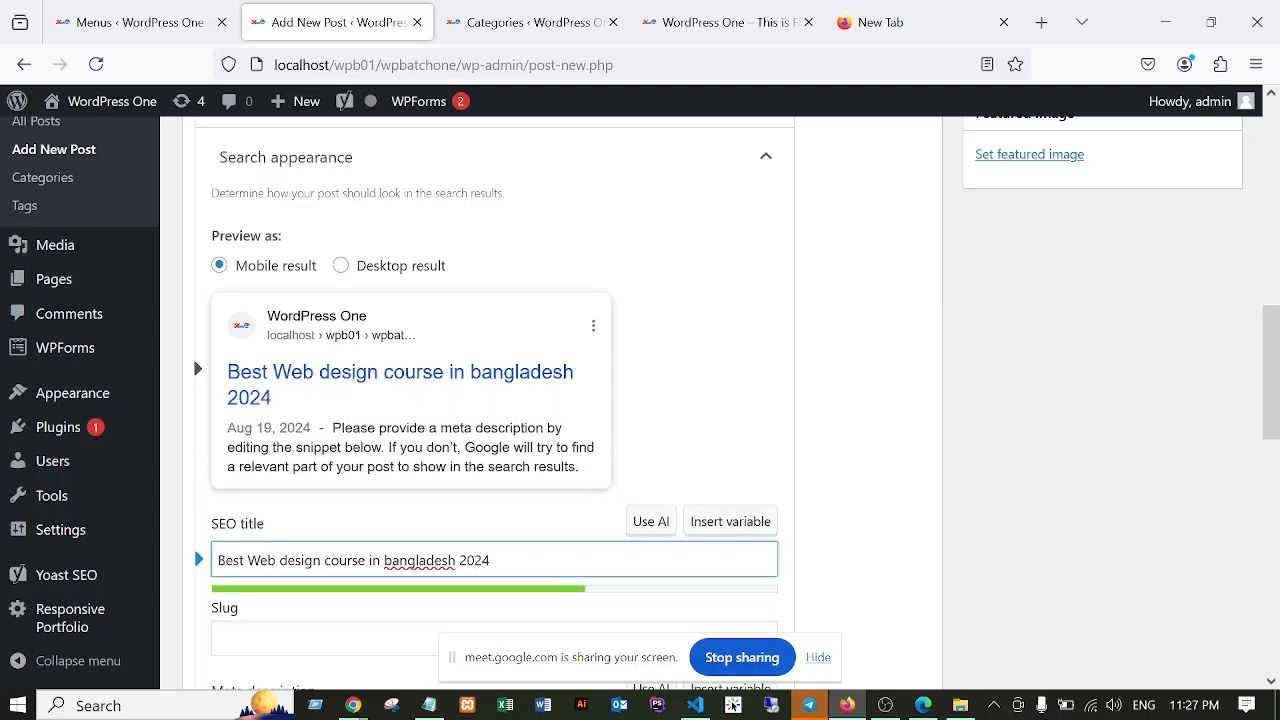
pyautogui.rightClick(428, 560)
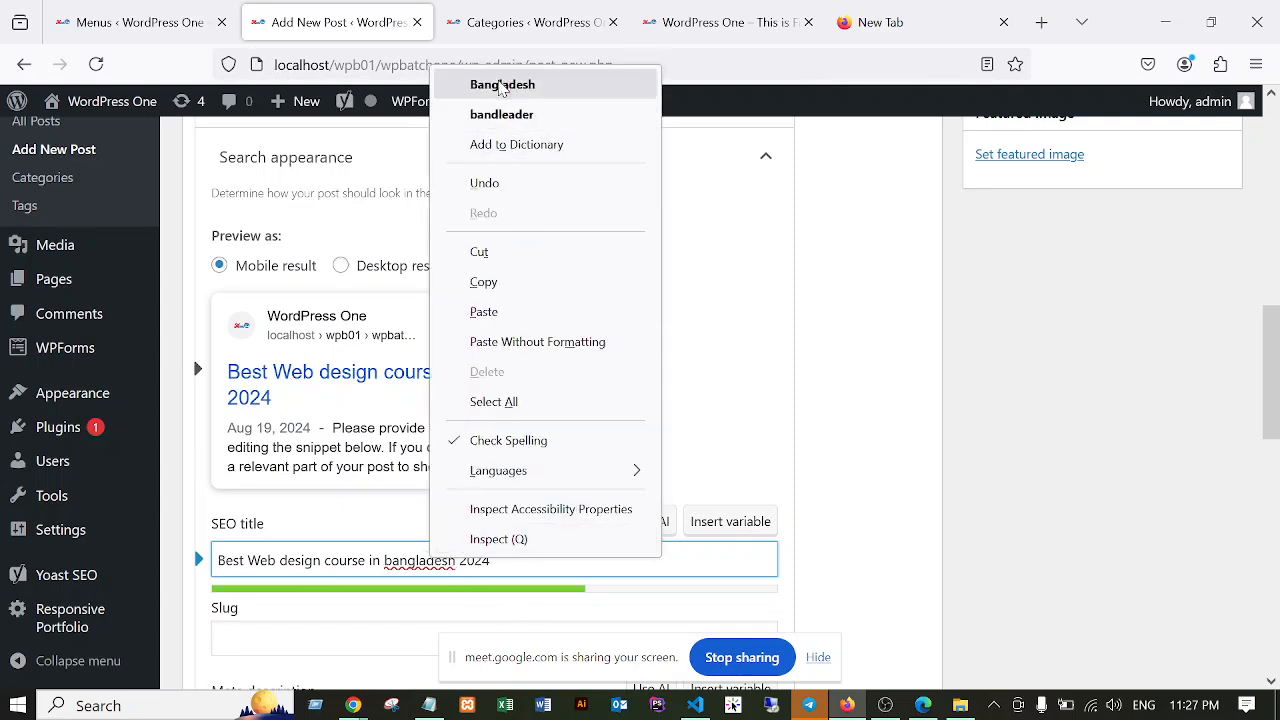
pyautogui.click(706, 306)
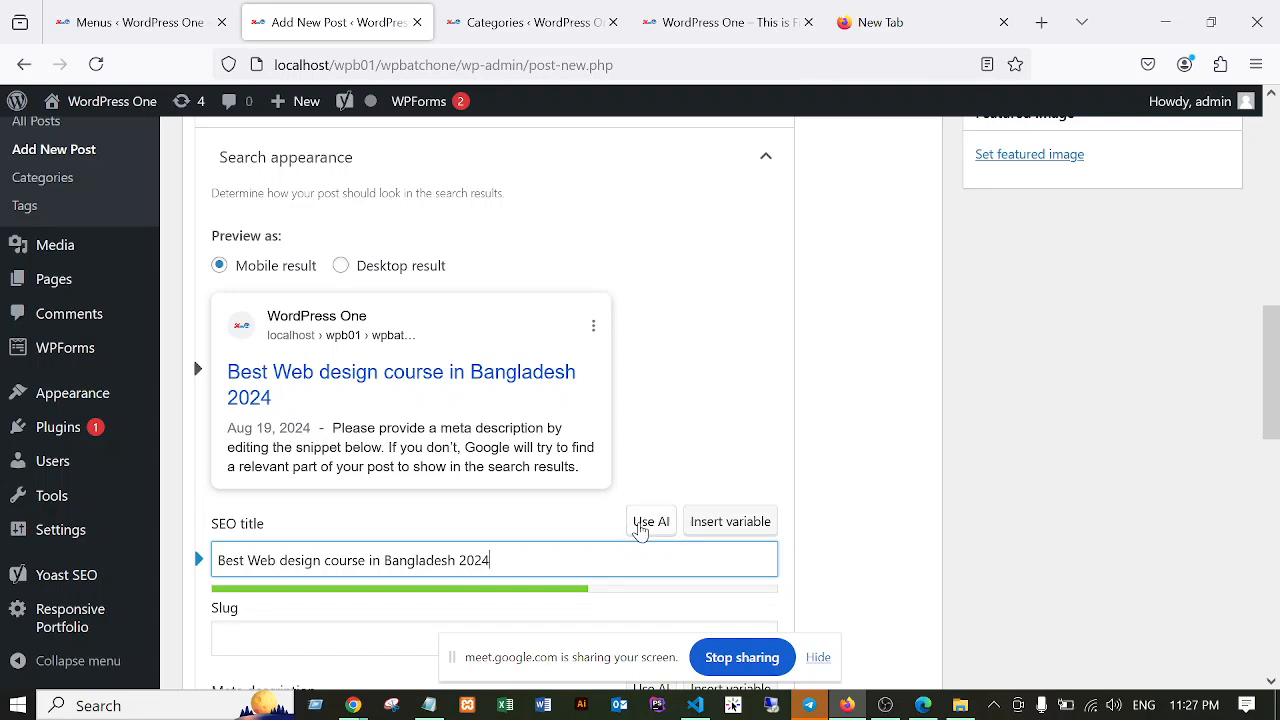
# View the AI title and meta description offer for the SEO title and close it.
pyautogui.click(640, 524)
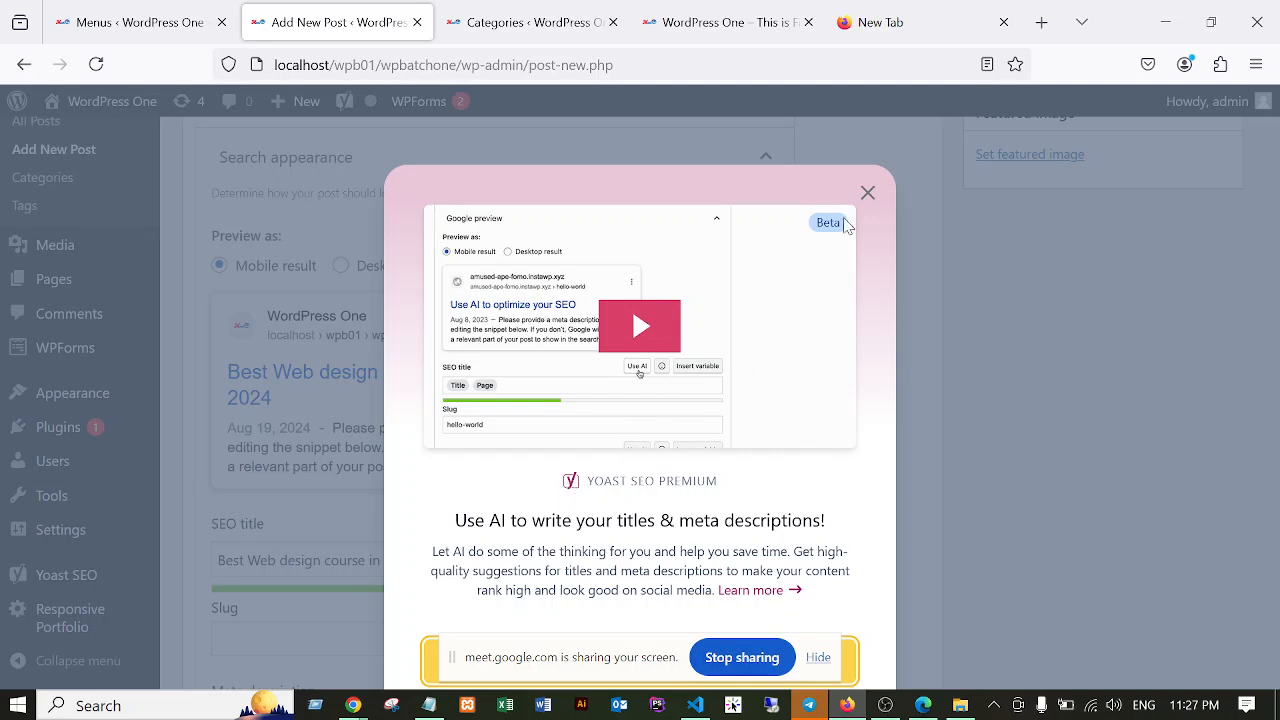
pyautogui.click(867, 193)
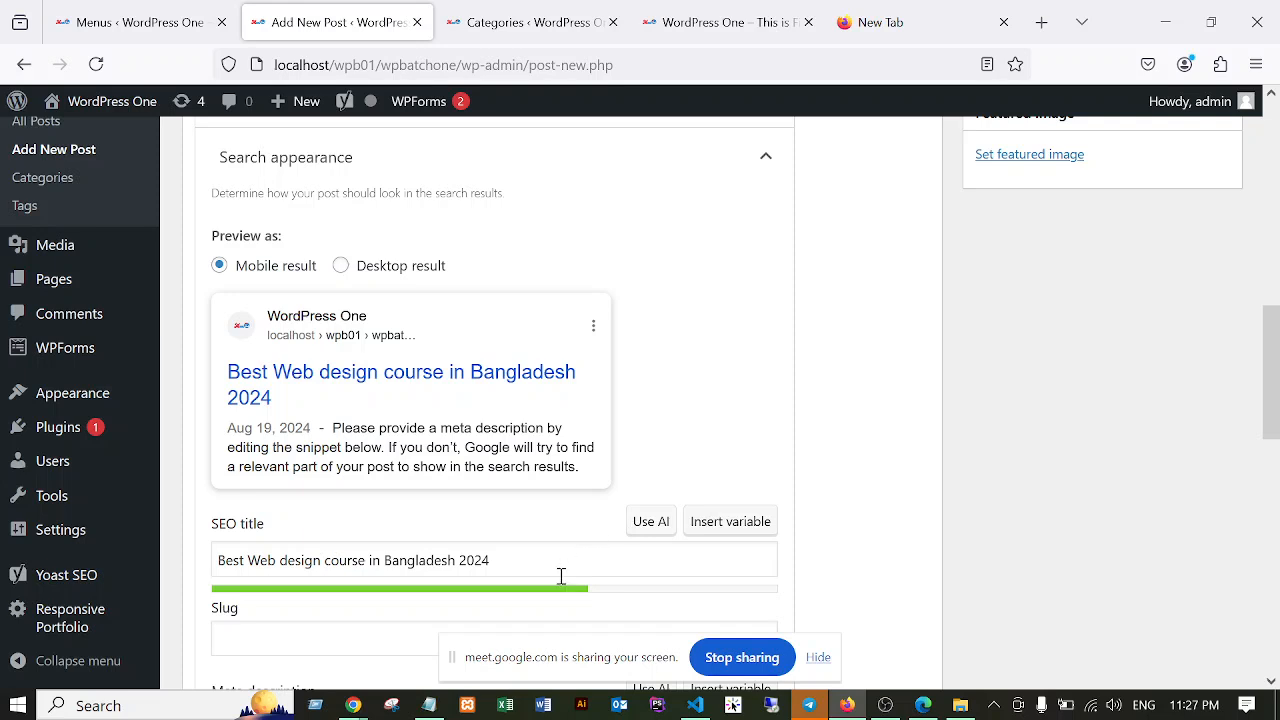
# Select and copy the full SEO title "Best Web design course in Bangladesh 2024".
pyautogui.scroll(-2, 520, 540)
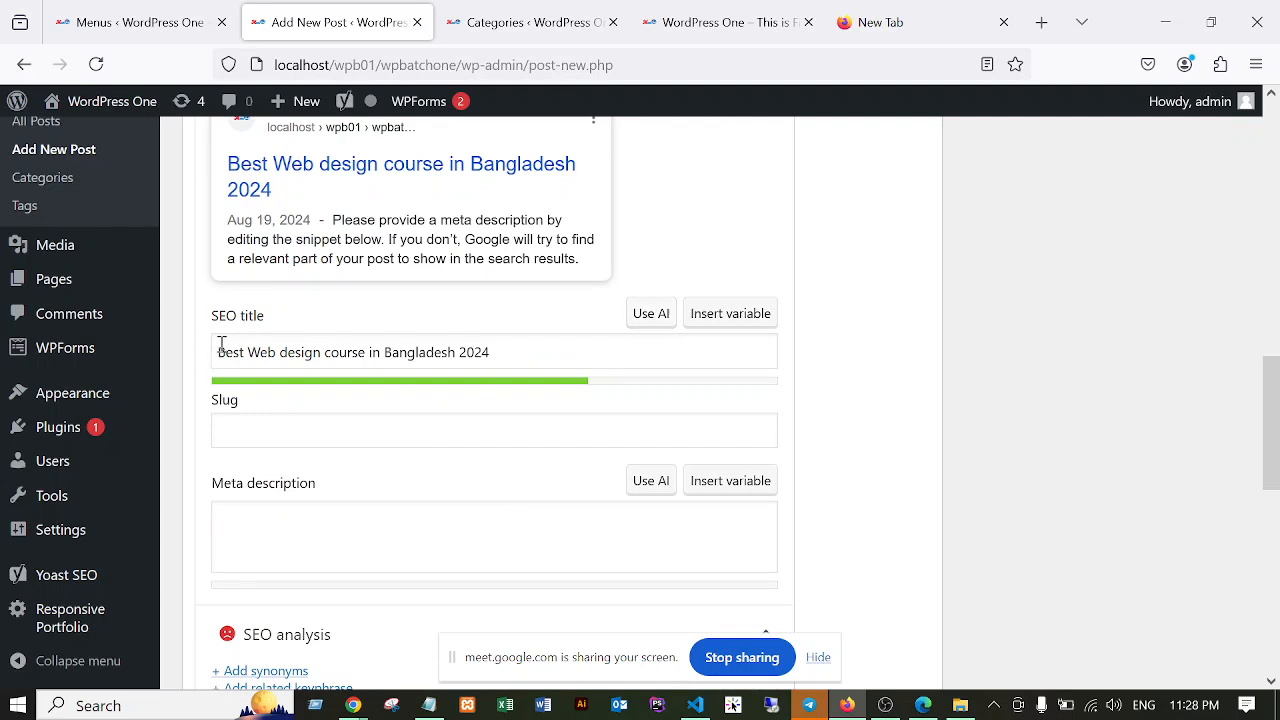
pyautogui.moveTo(218, 352)
pyautogui.mouseDown()
pyautogui.moveTo(530, 353)
pyautogui.moveTo(213, 368)
pyautogui.mouseUp()
pyautogui.click(511, 352)
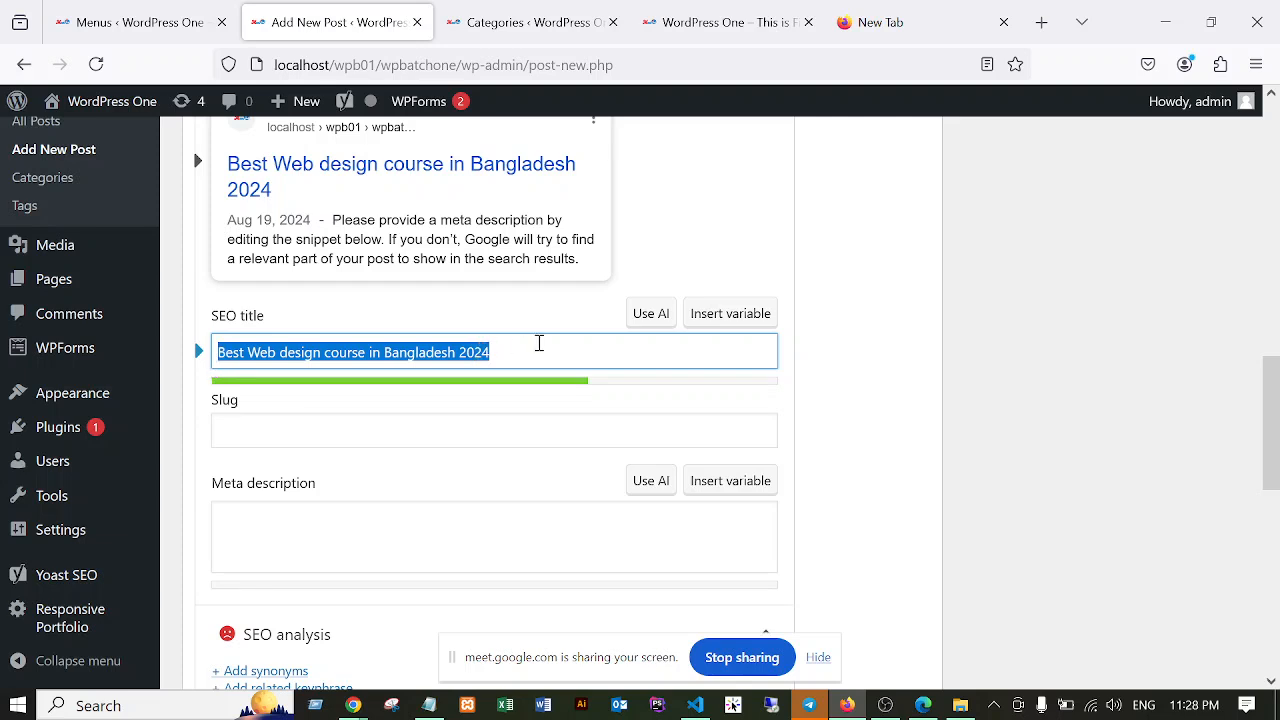
pyautogui.click(540, 344)
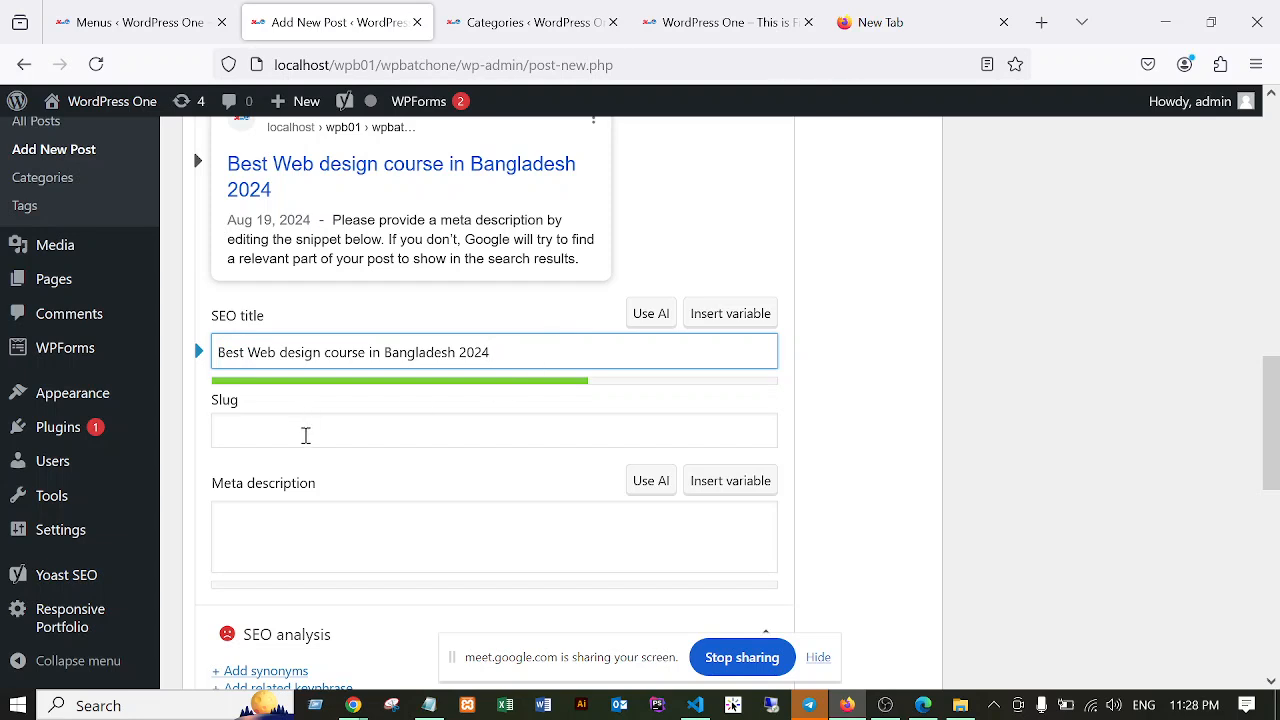
pyautogui.click(306, 432)
pyautogui.moveTo(513, 349); pyautogui.dragTo(214, 379)
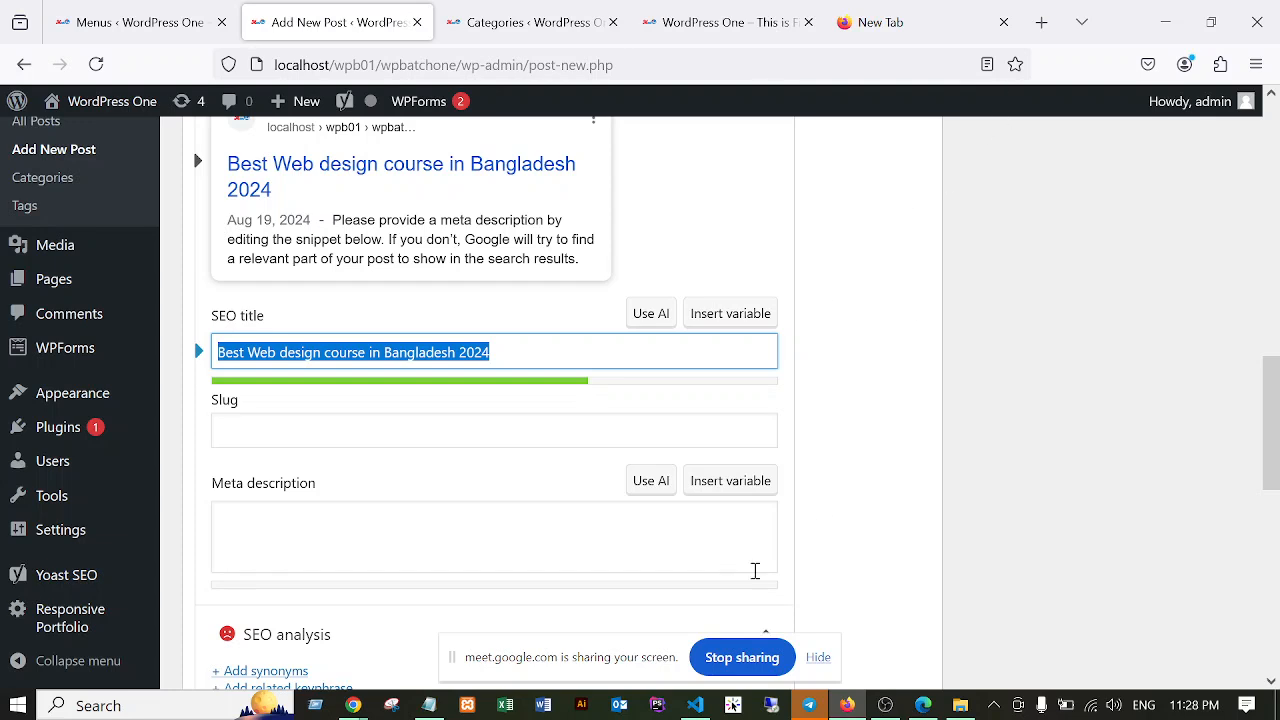
# Switch to the Chrome window and open the bookmarked ChatGPT site in a new tab.
pyautogui.click(354, 706)
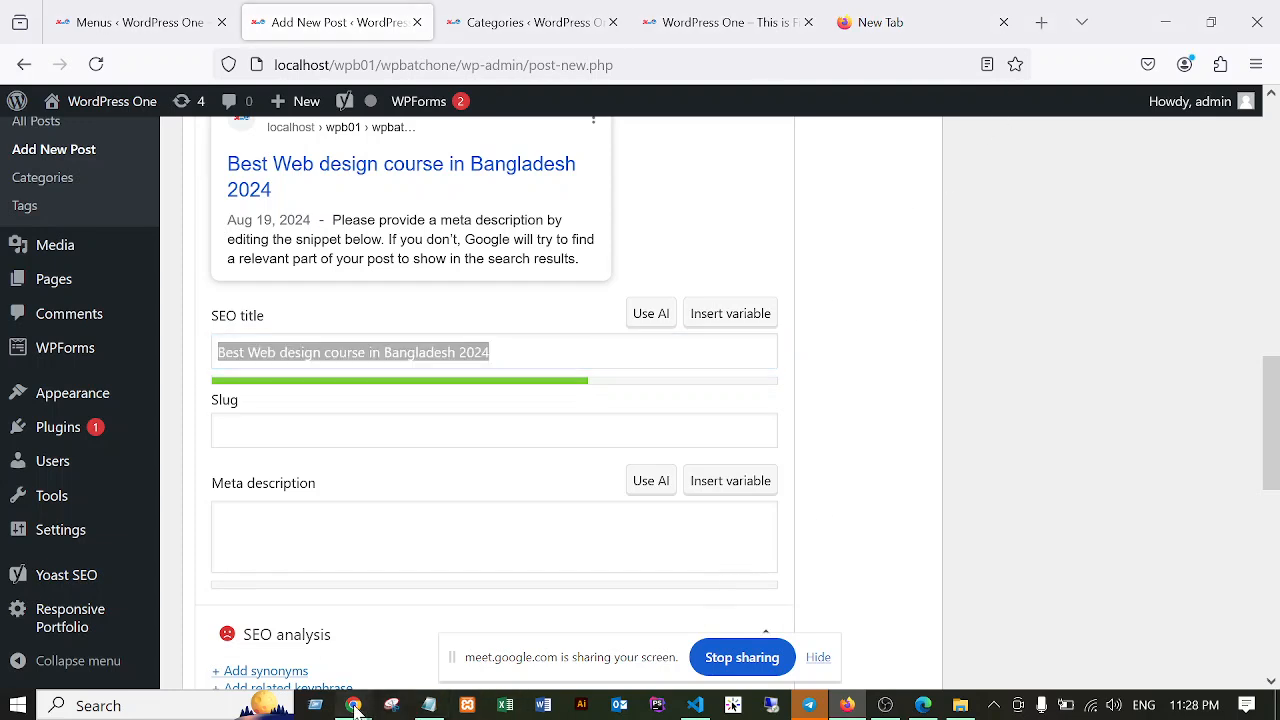
pyautogui.click(245, 600)
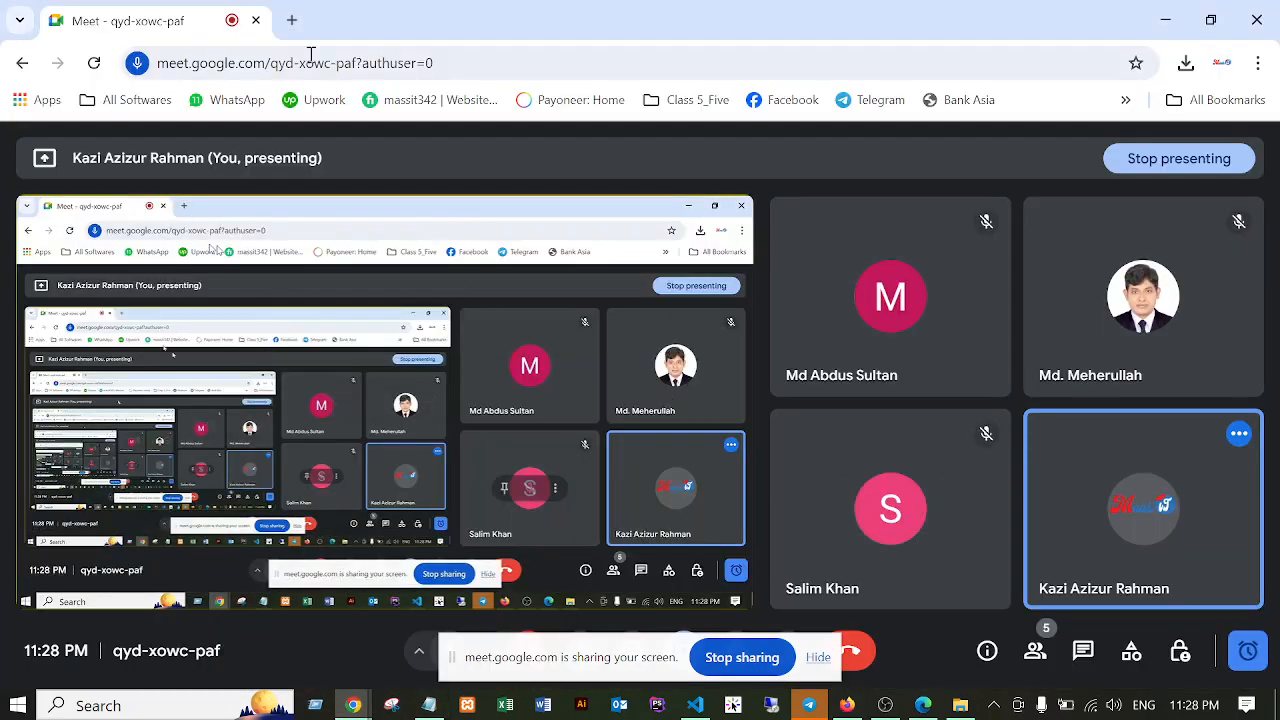
pyautogui.click(292, 20)
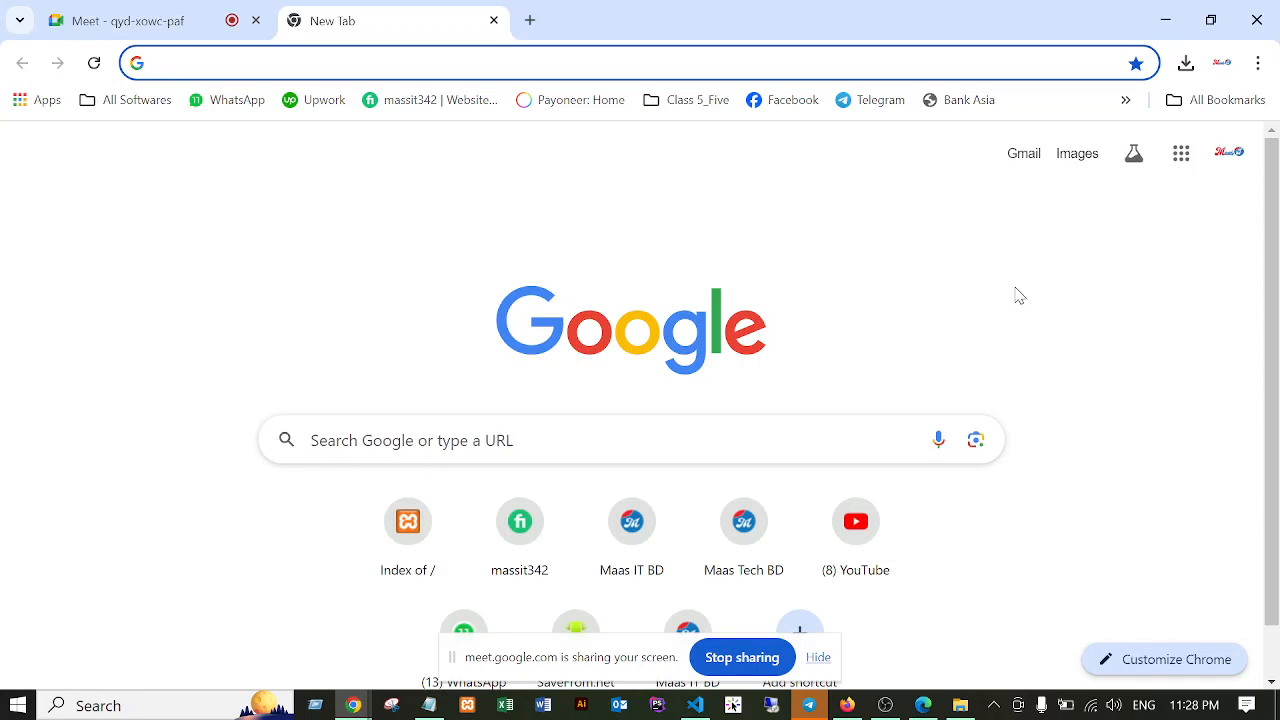
pyautogui.click(1126, 101)
pyautogui.click(1220, 106)
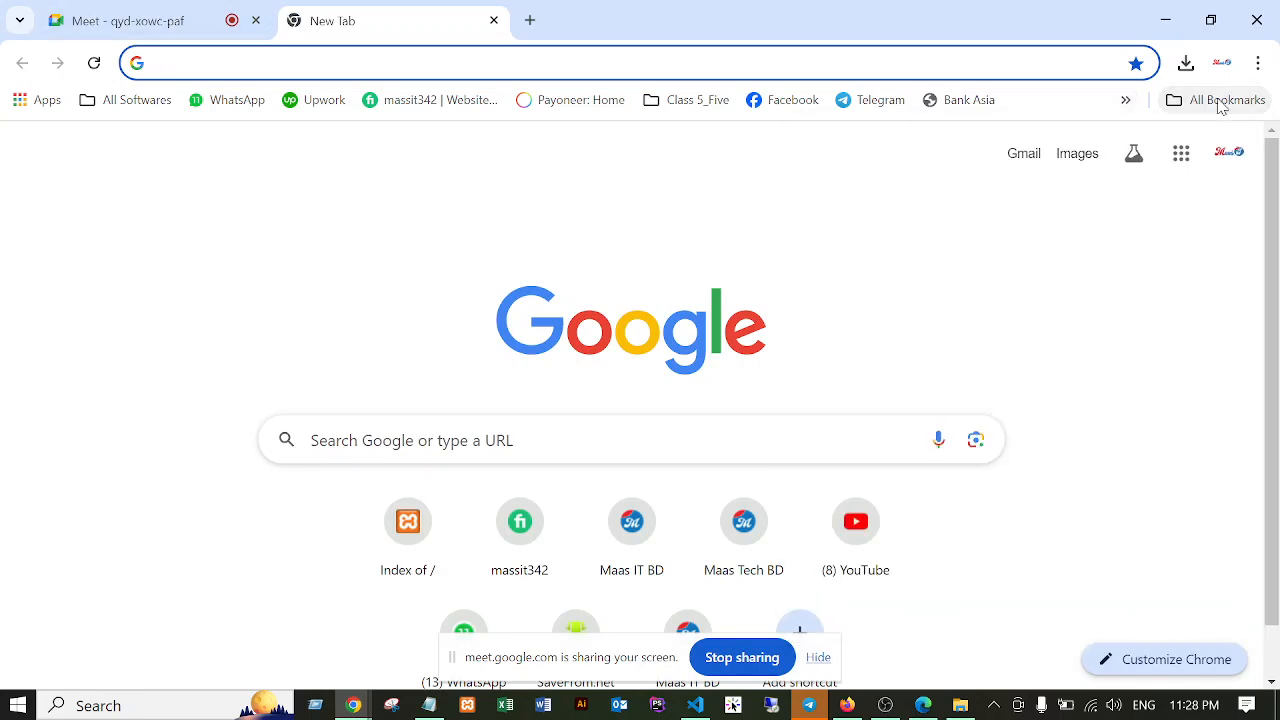
pyautogui.click(145, 21)
pyautogui.click(1112, 587)
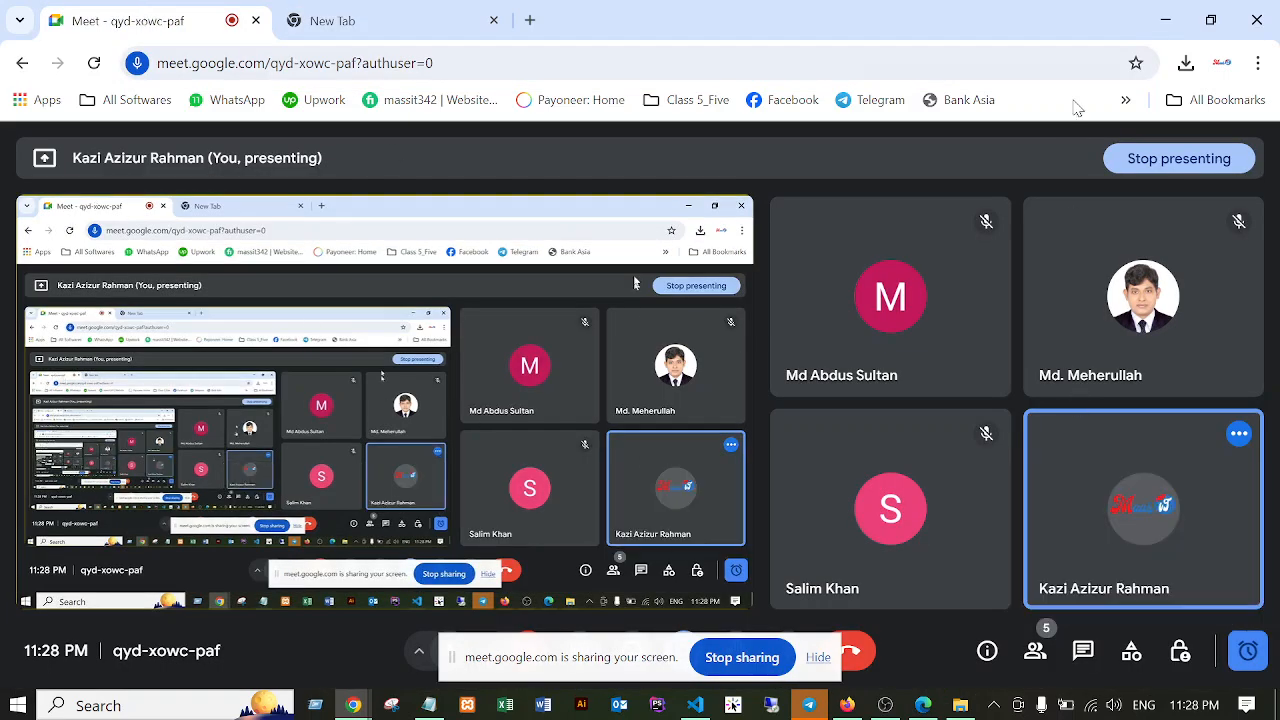
pyautogui.click(390, 12)
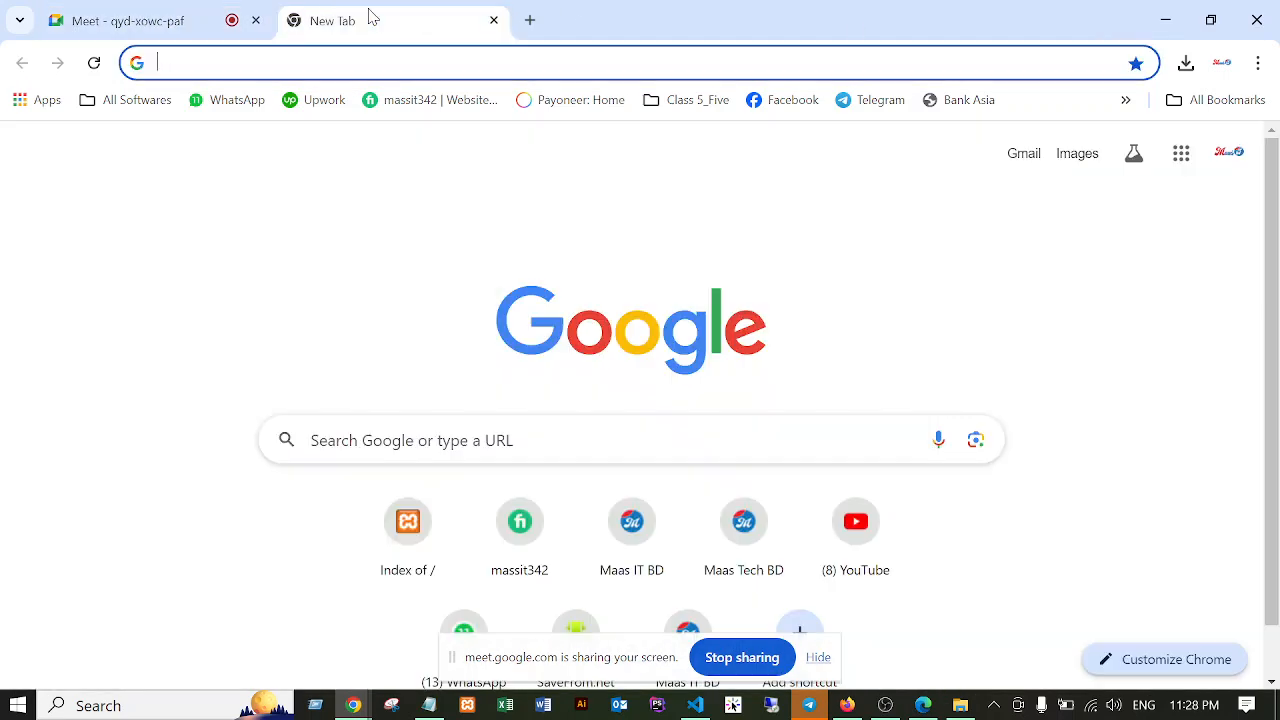
pyautogui.click(1197, 106)
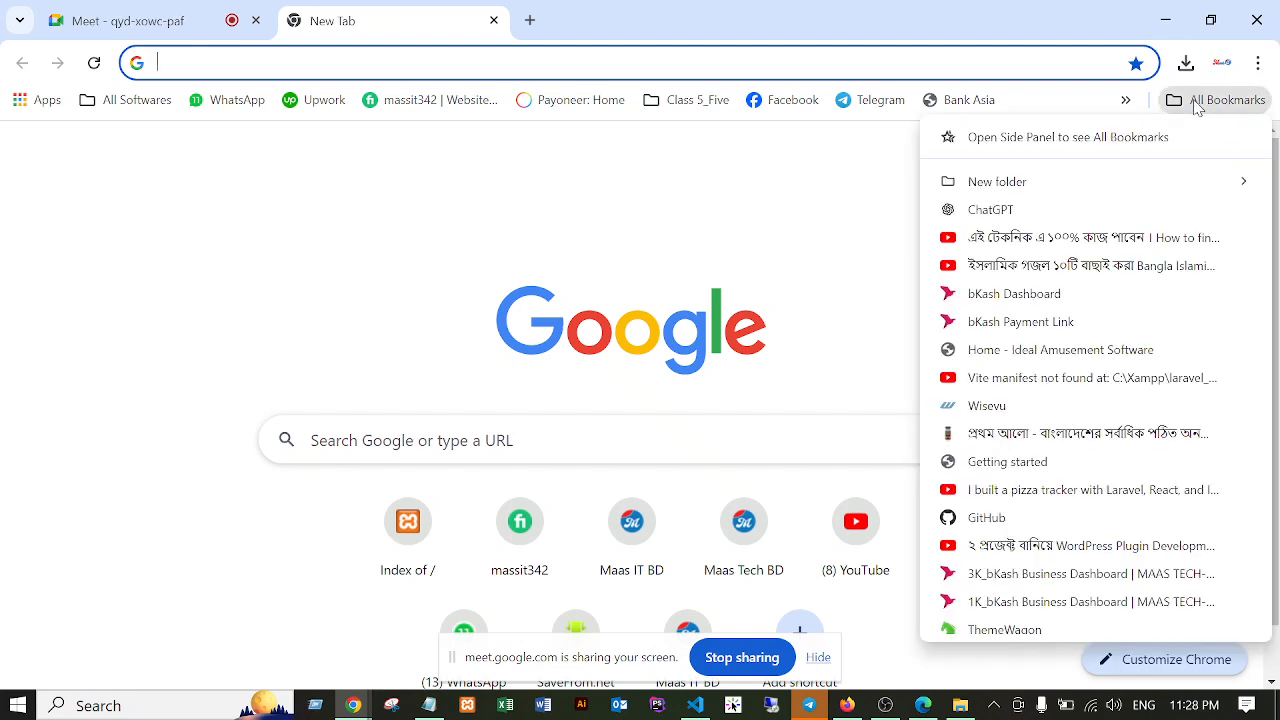
pyautogui.click(1012, 210)
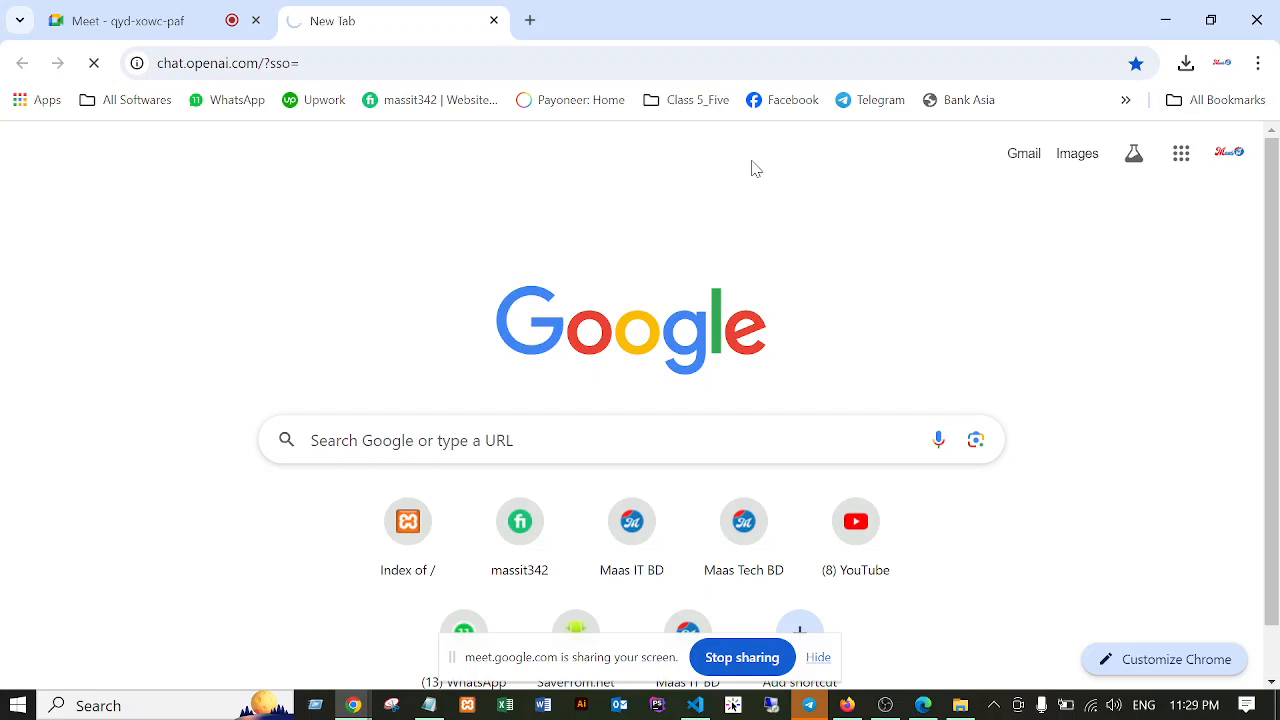
pyautogui.scroll(-1, 997, 314)
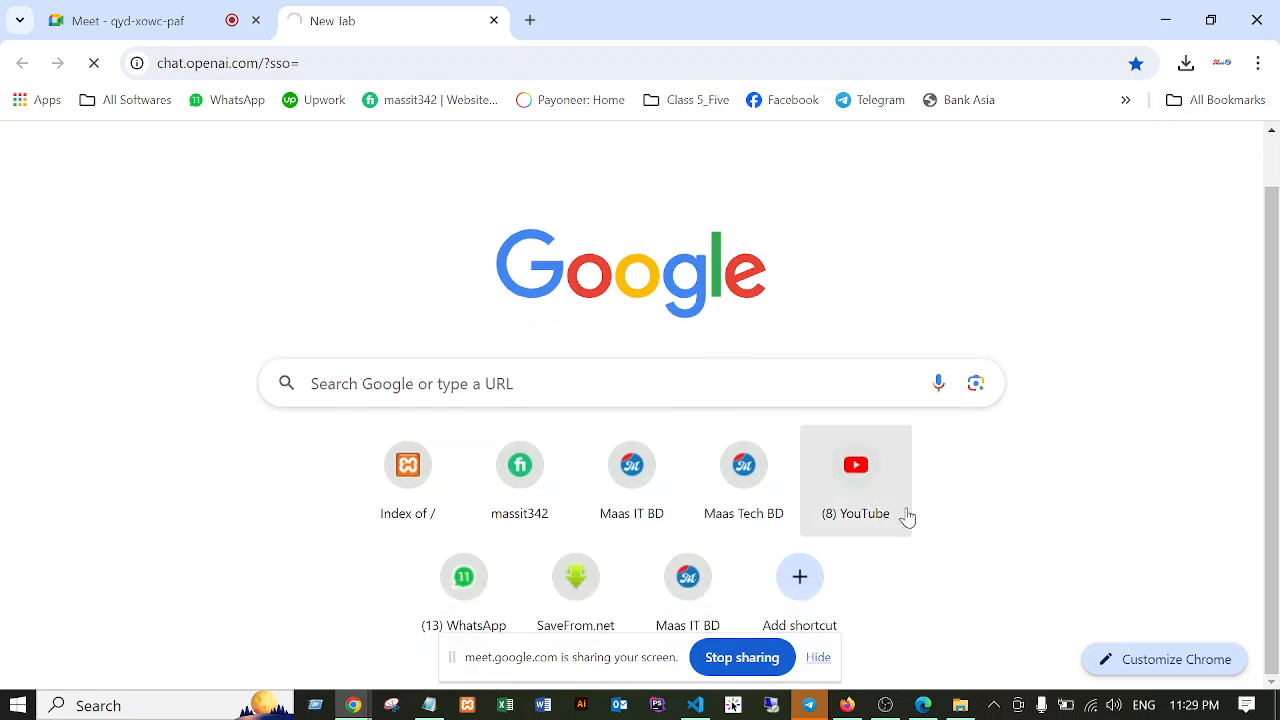
pyautogui.scroll(1, 1071, 379)
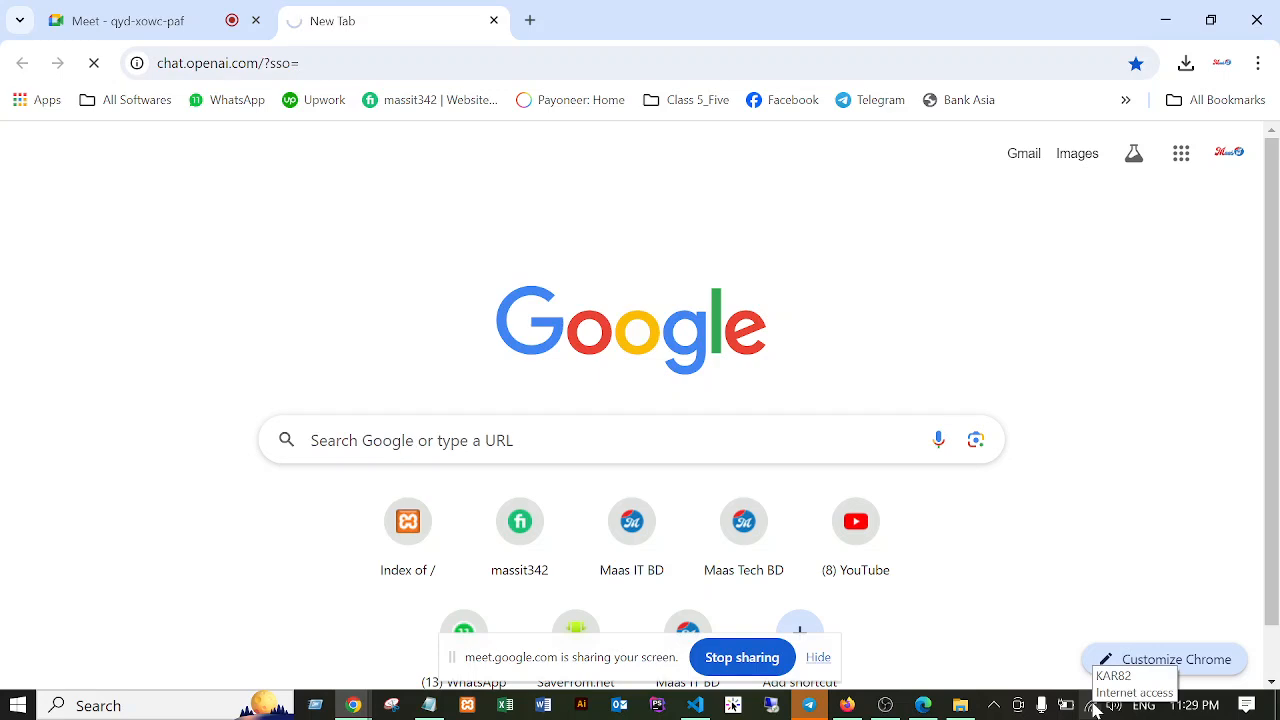
pyautogui.scroll(-1, 1142, 377)
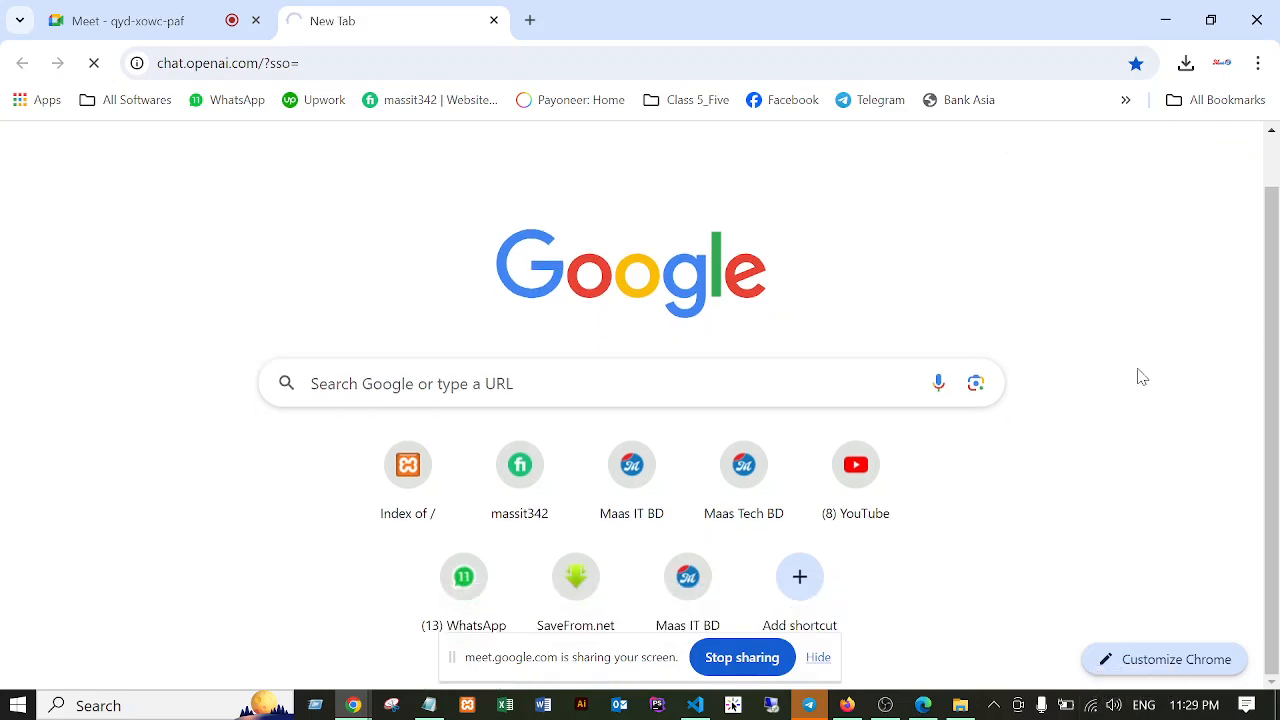
pyautogui.click(142, 10)
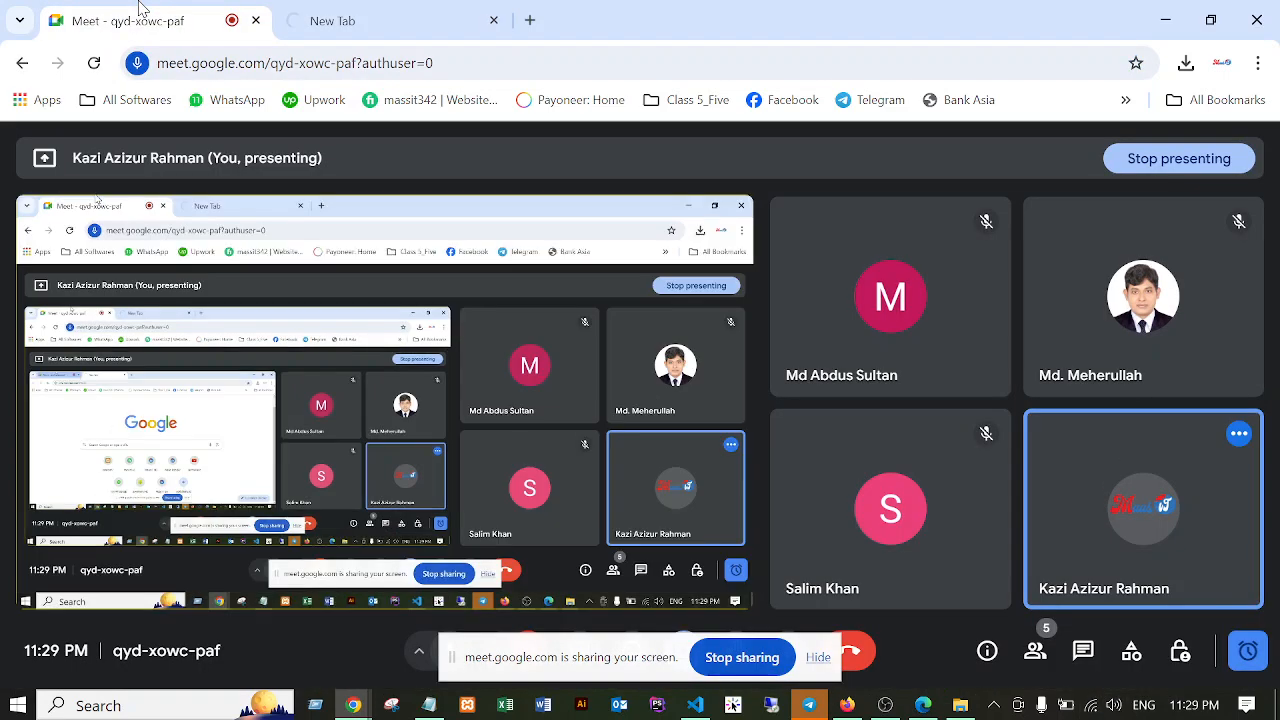
pyautogui.click(342, 14)
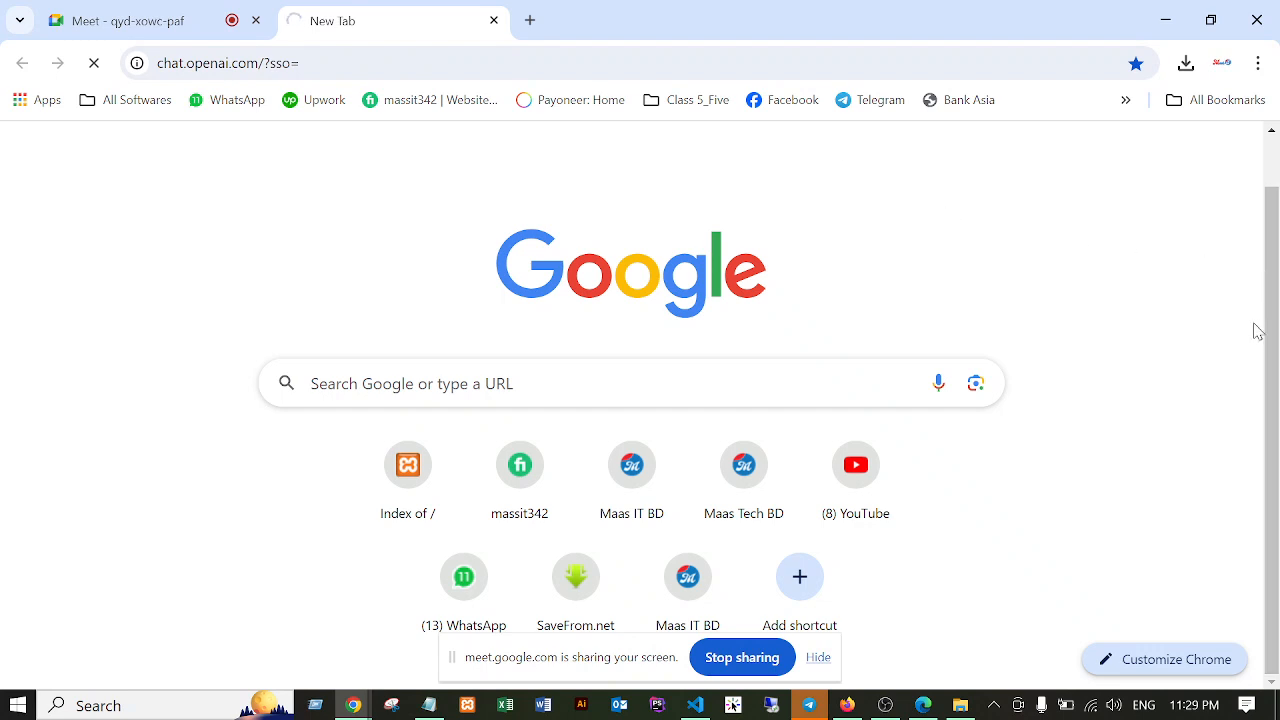
pyautogui.scroll(1, 1258, 332)
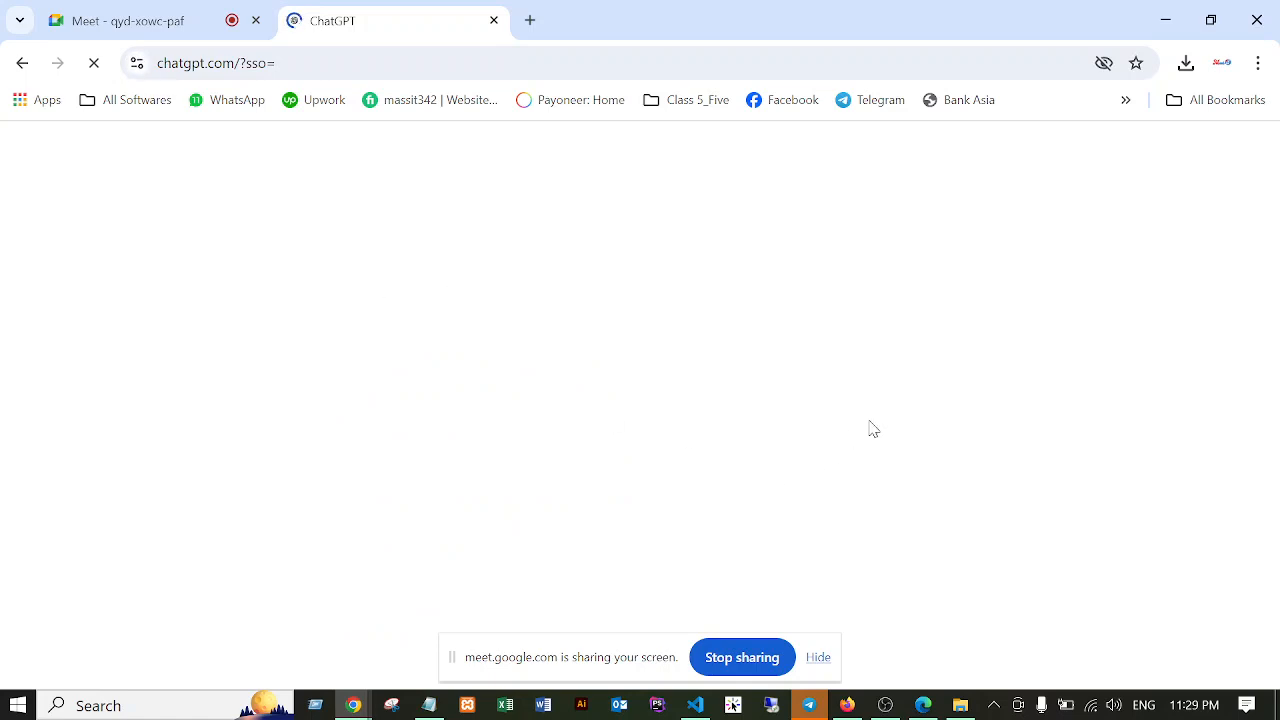
# Hide the screen-sharing notification bar and return to the ChatGPT page after checking the Meet call.
pyautogui.click(814, 660)
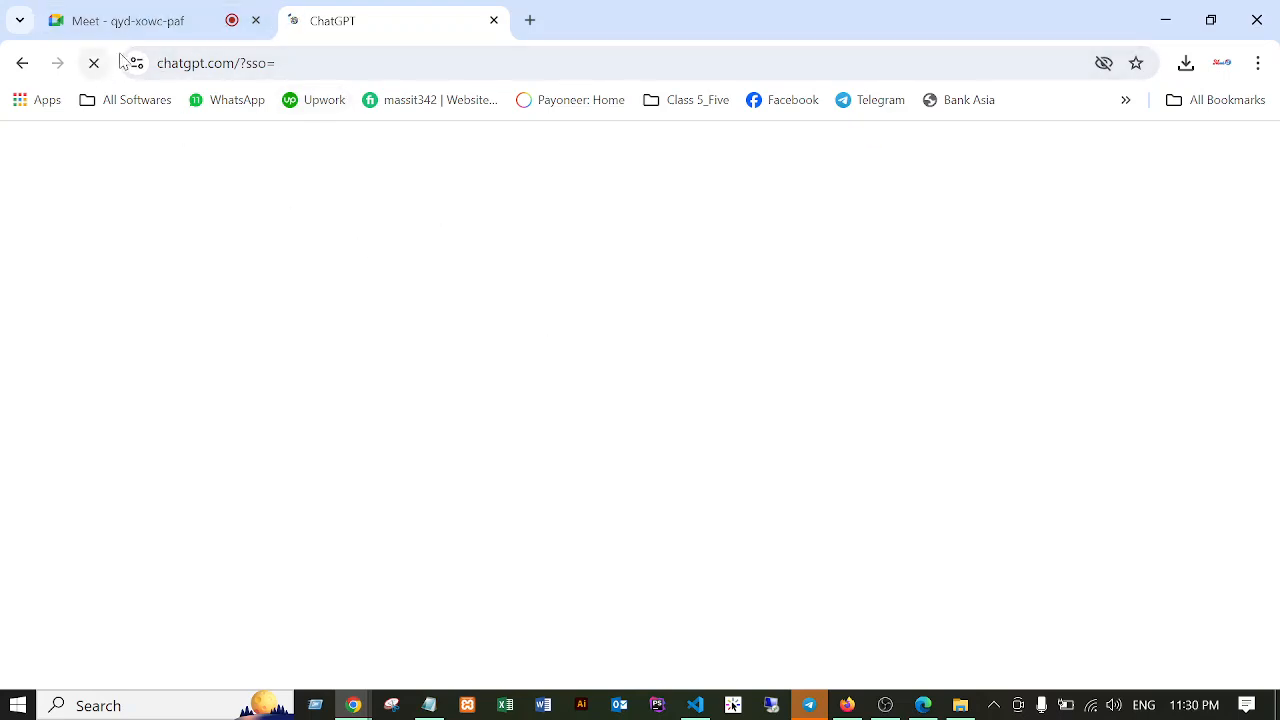
pyautogui.click(150, 24)
pyautogui.click(338, 12)
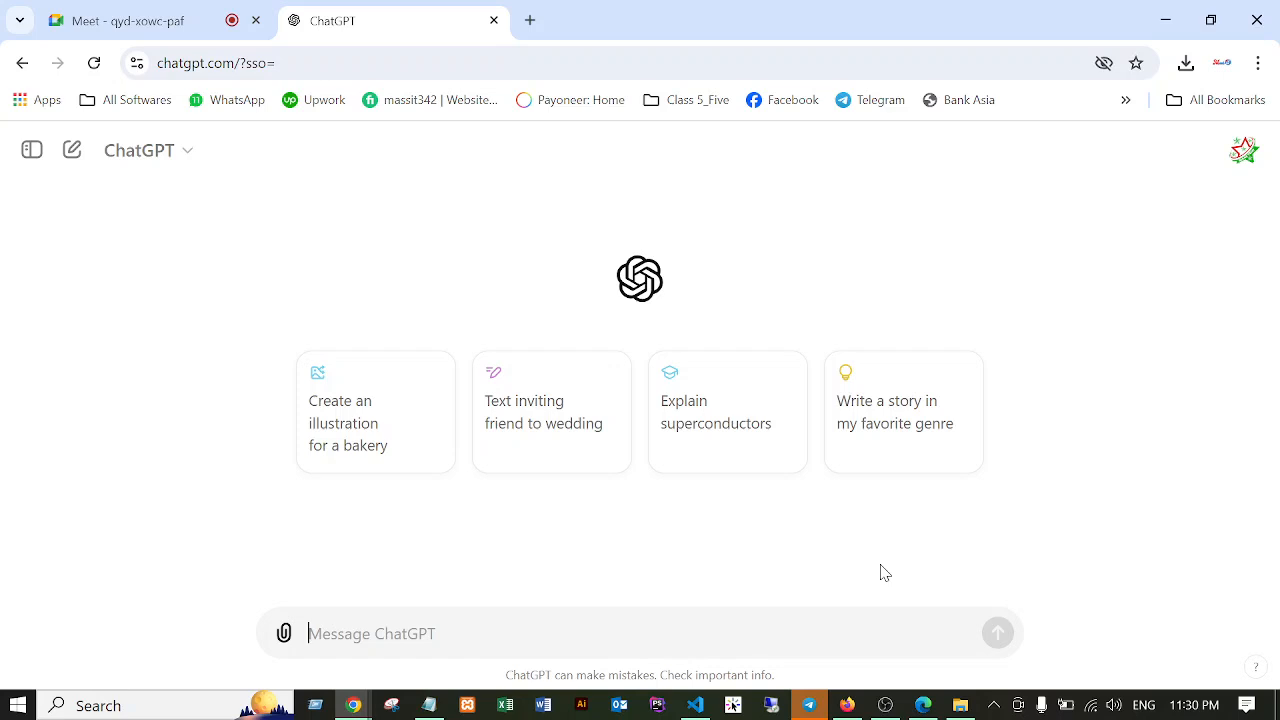
# Paste the copied title into the ChatGPT message and change "Web" to "Website".
pyautogui.write('Best Web design course in Bangladesh 2024')
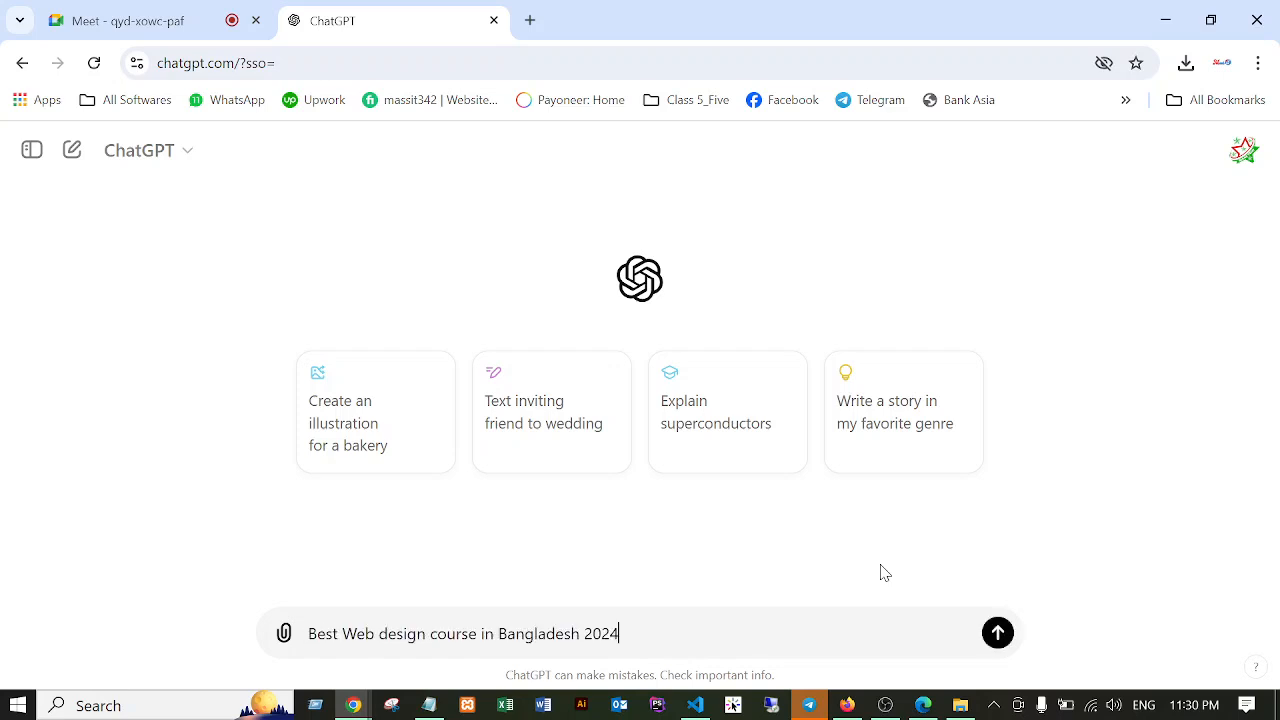
pyautogui.click(375, 630)
pyautogui.write('site')
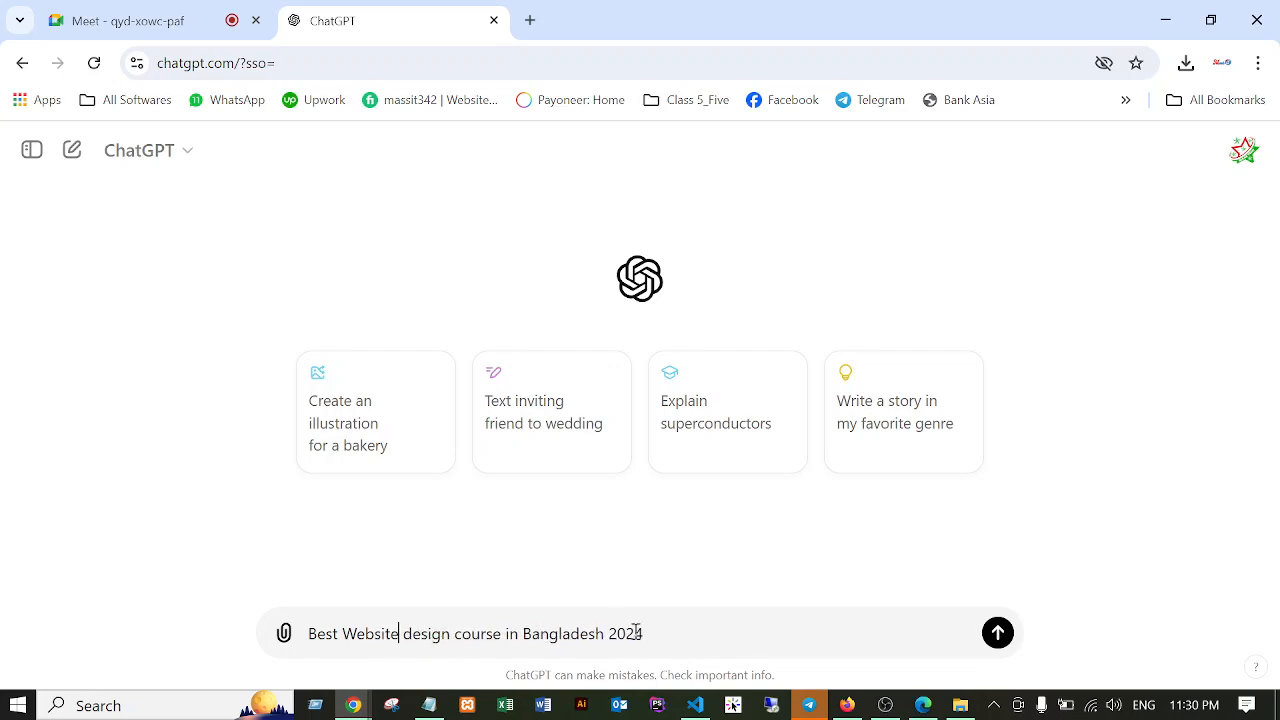
# Add "Write an unique article about" in front of the course title in the ChatGPT prompt.
pyautogui.click(311, 633)
pyautogui.write('Wri')
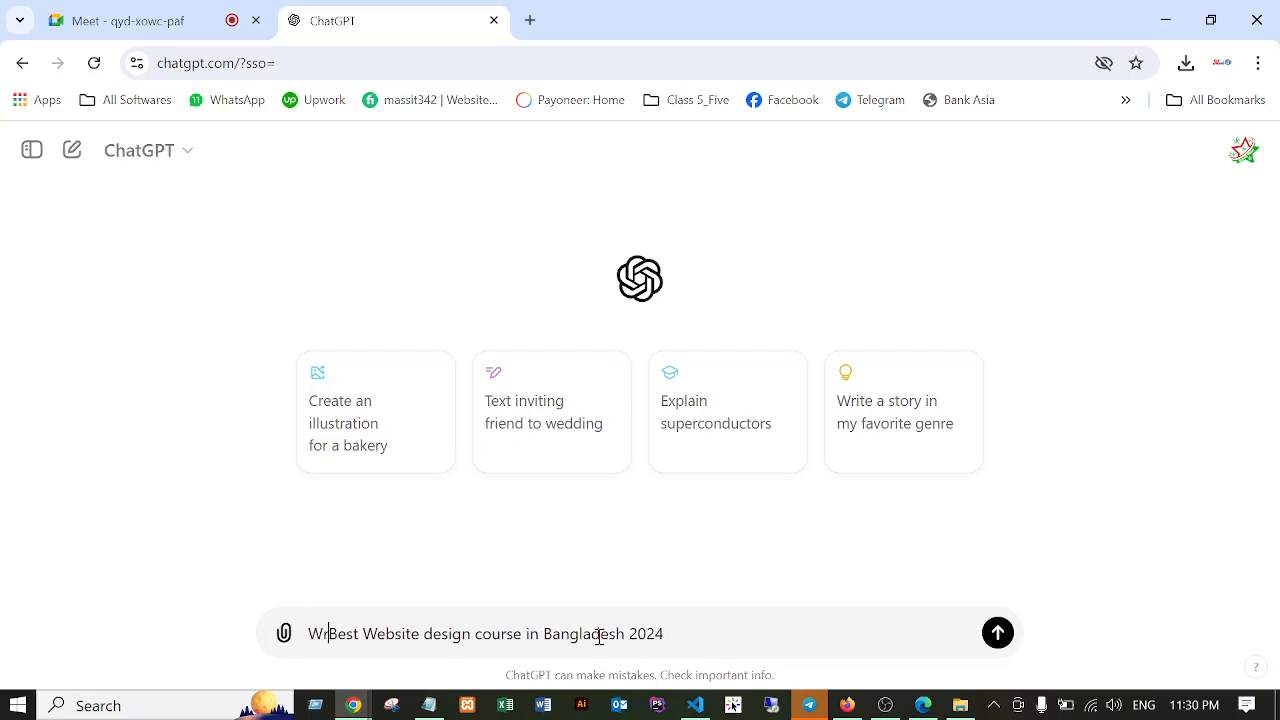
pyautogui.write('te a')
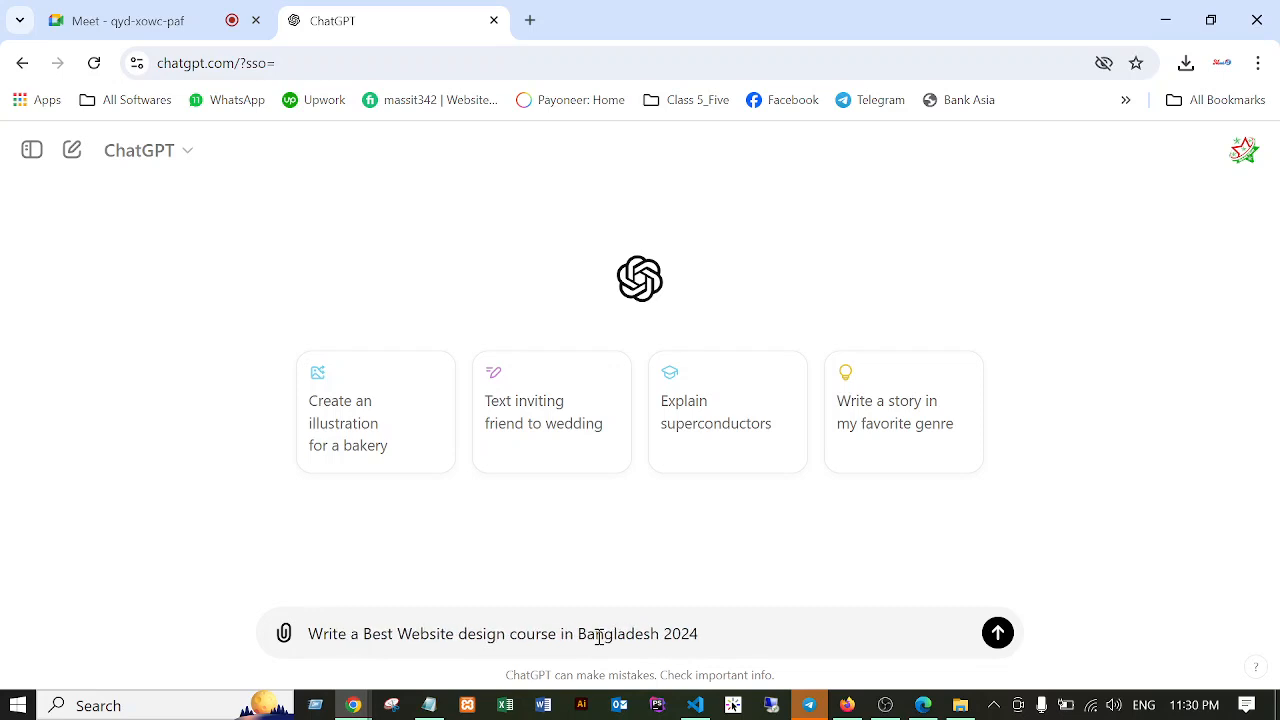
pyautogui.press('BackSpace')
pyautogui.write('n uni')
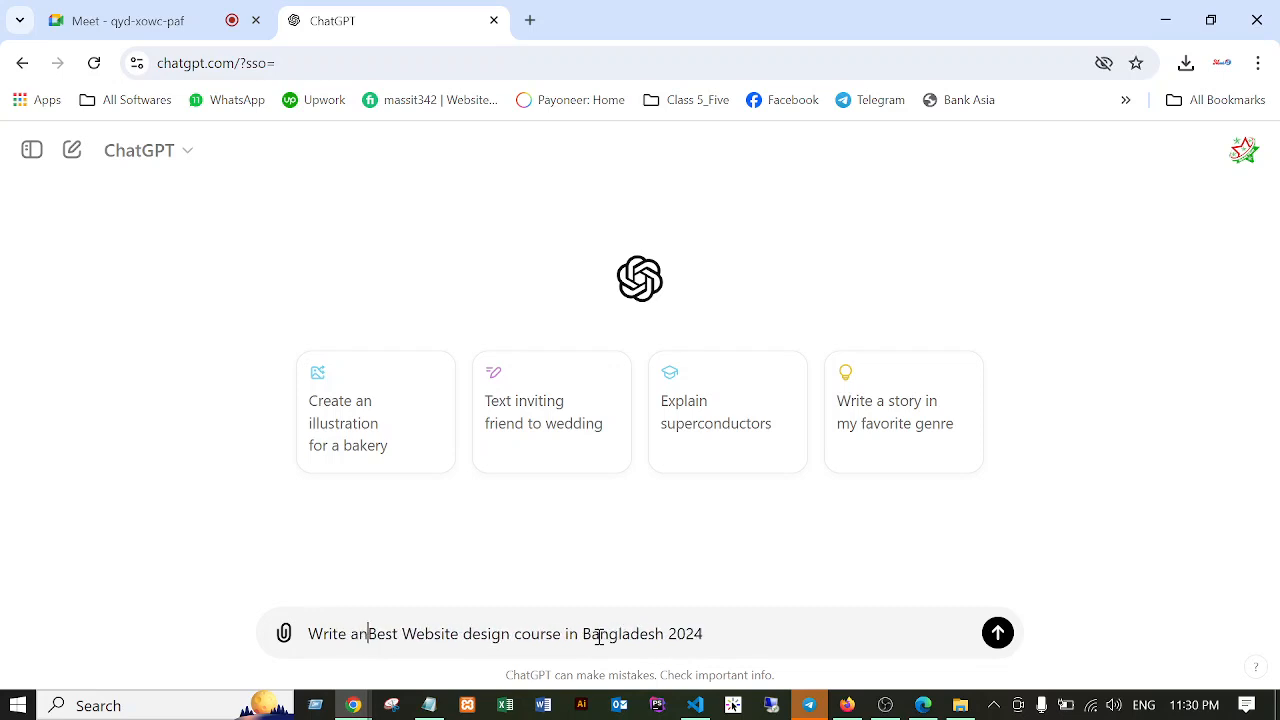
pyautogui.write('w')
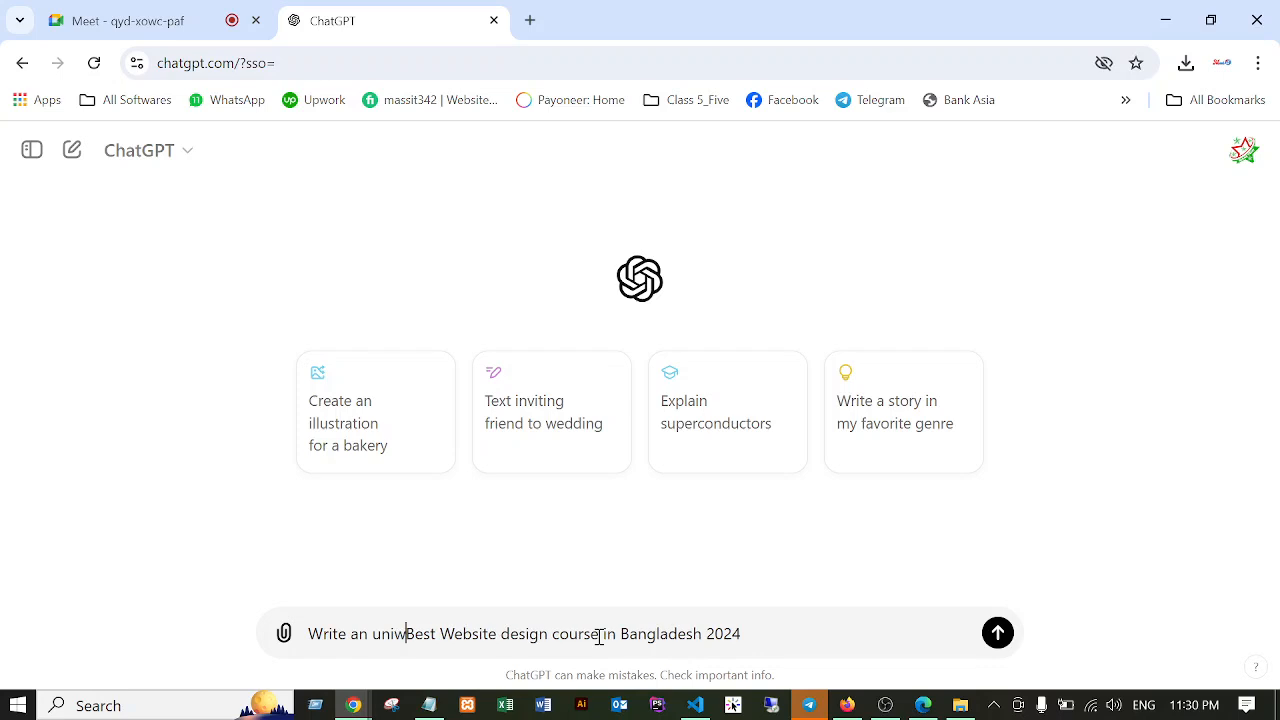
pyautogui.press('BackSpace')
pyautogui.write('que ')
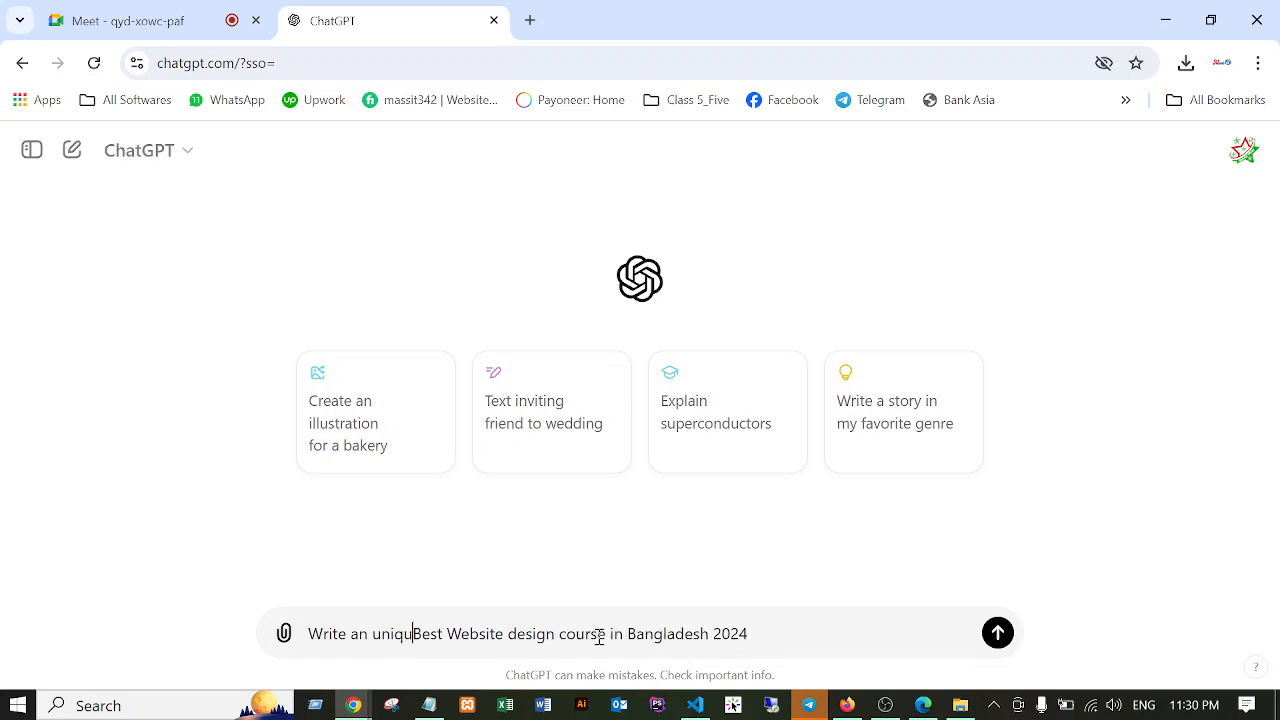
pyautogui.write('artic')
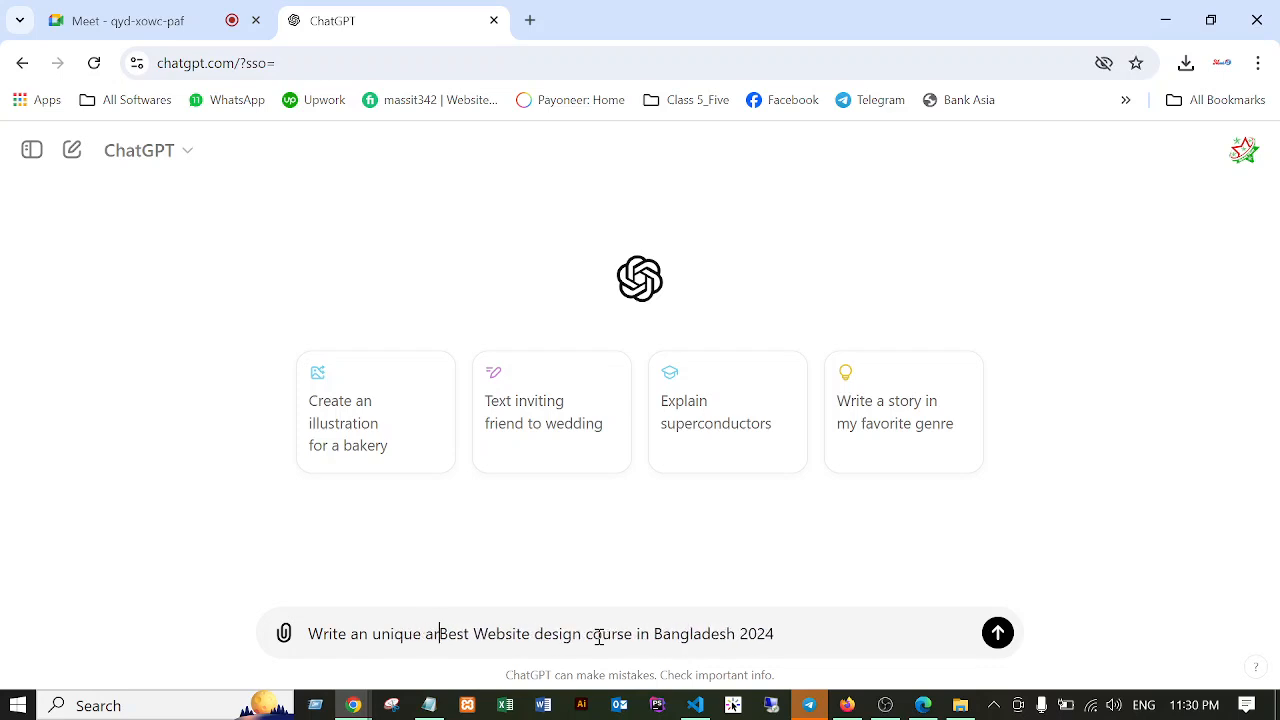
pyautogui.write('le ')
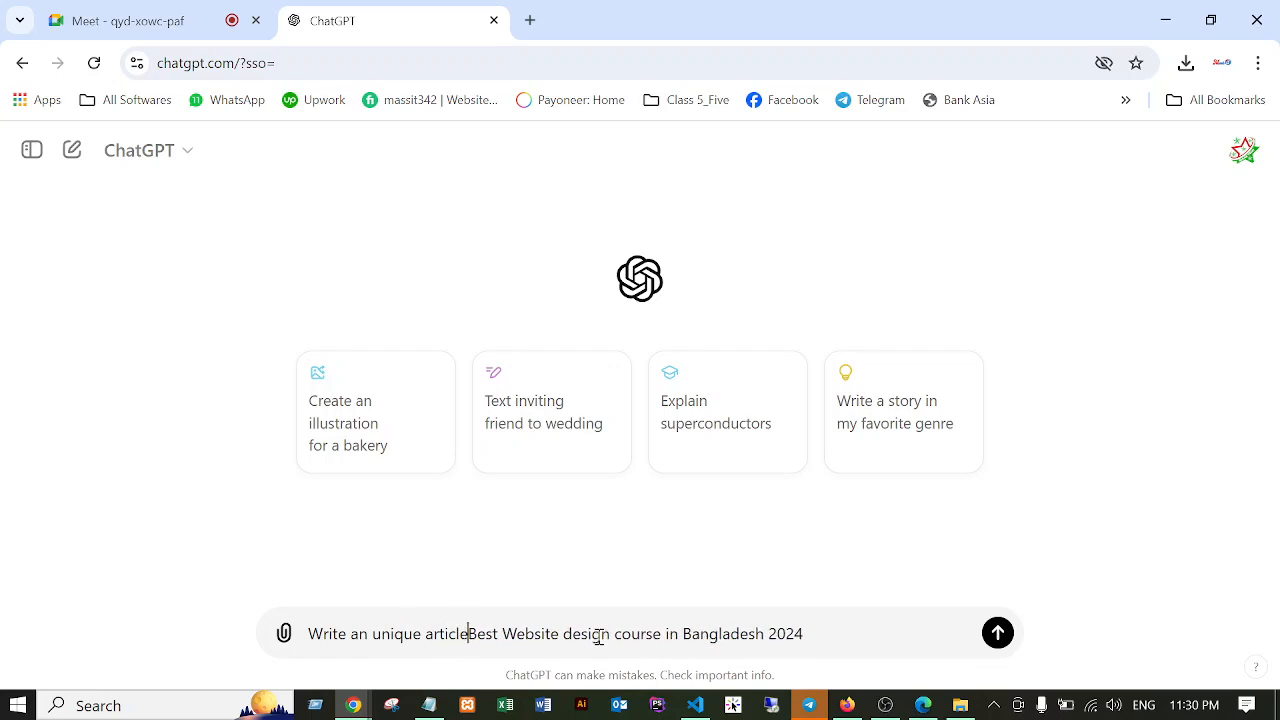
pyautogui.write('a')
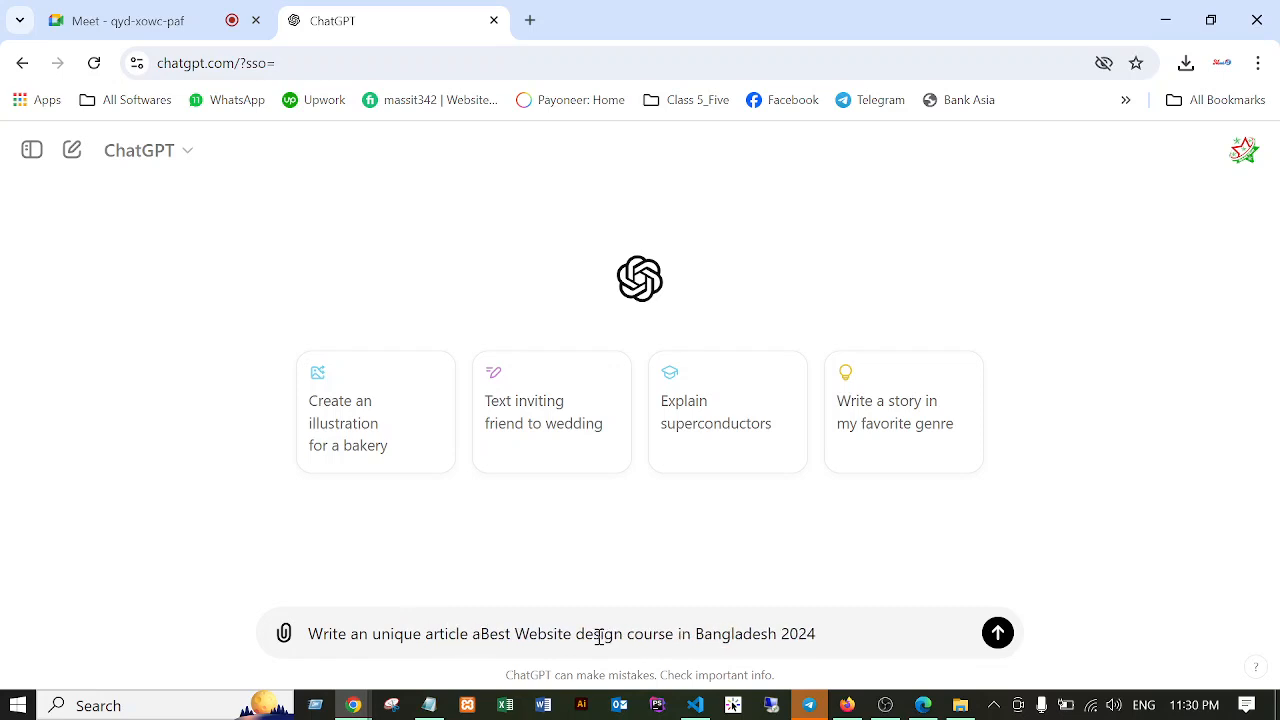
pyautogui.write('b')
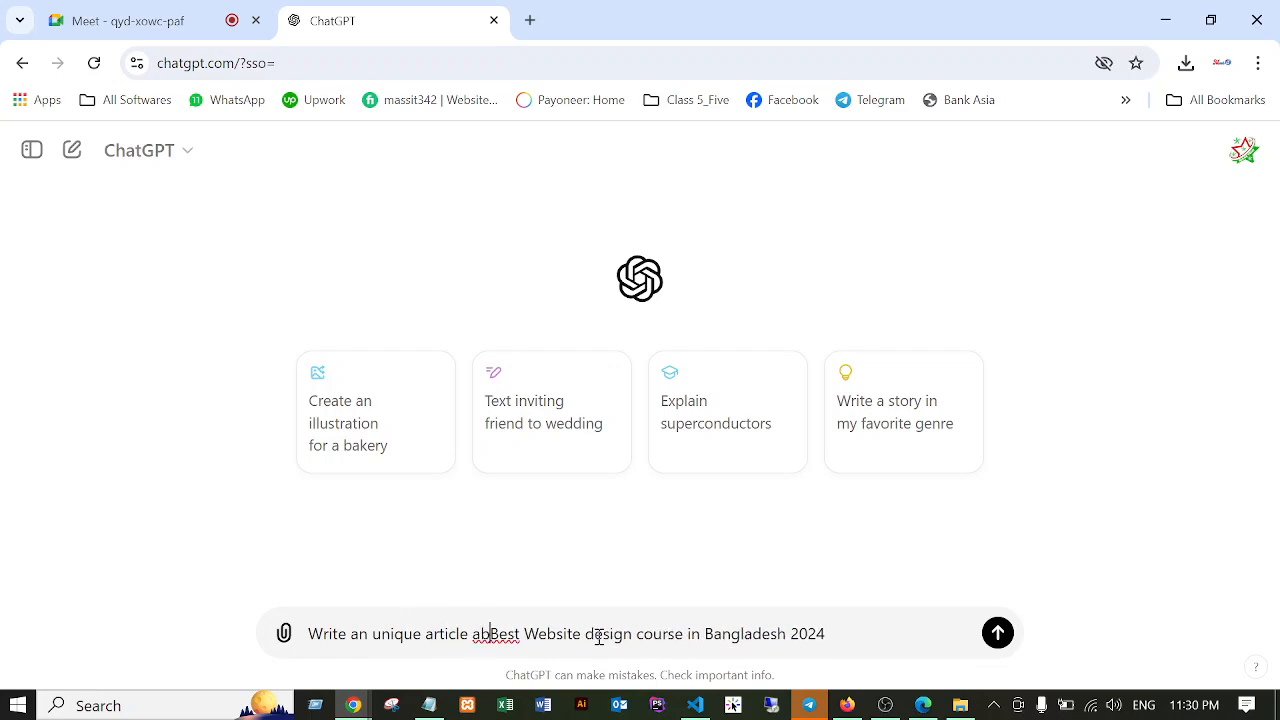
pyautogui.write('out ')
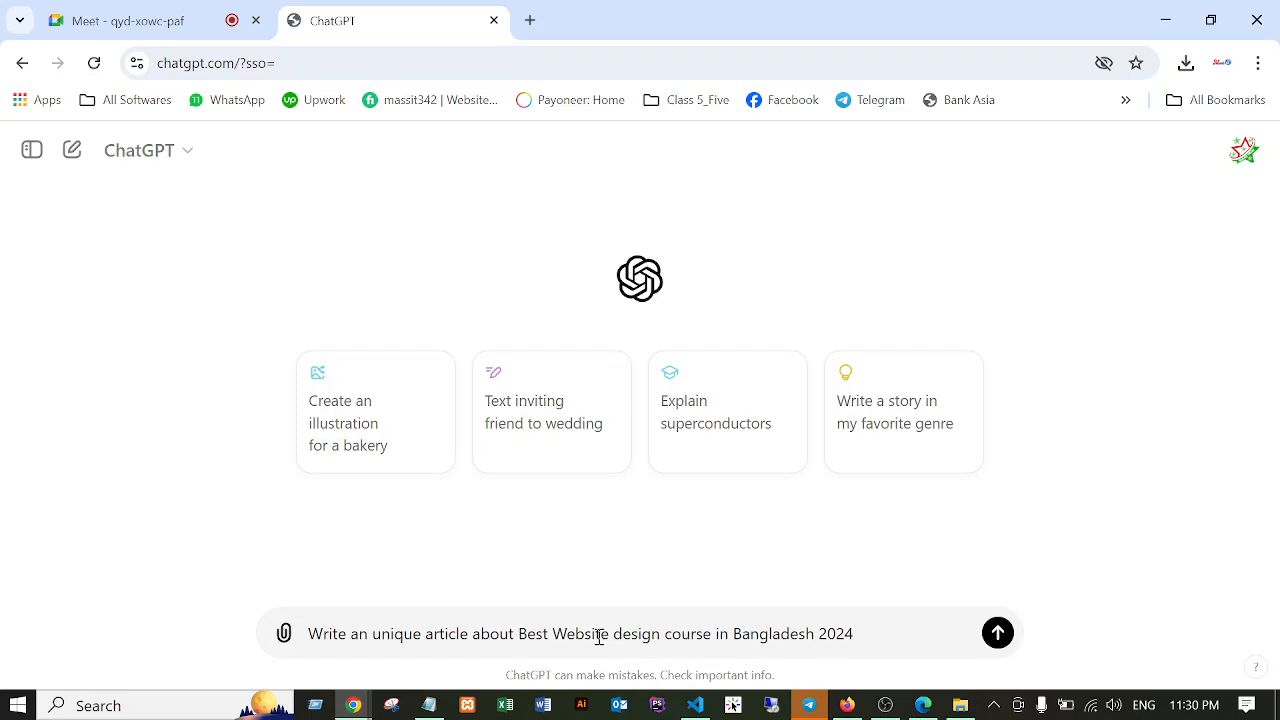
# Enclose "Best Website design course in Bangladesh 2024" in double quotation marks and send the prompt.
pyautogui.write('""')
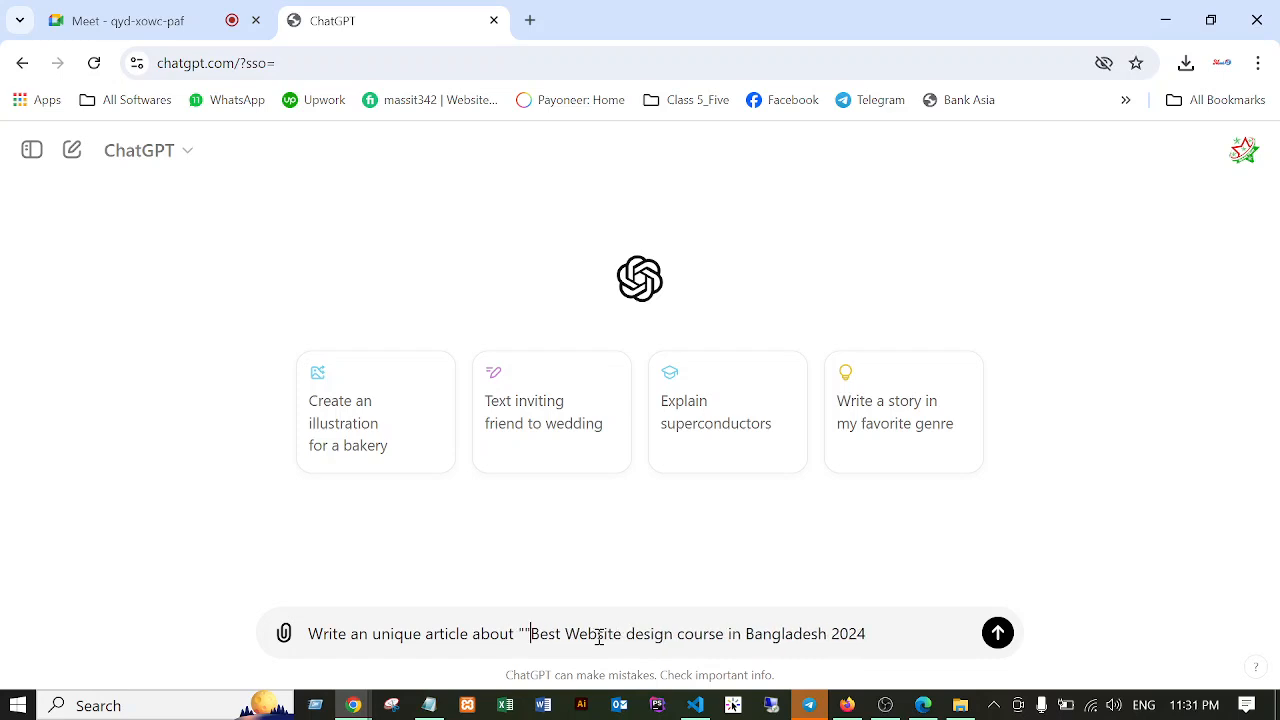
pyautogui.press('BackSpace')
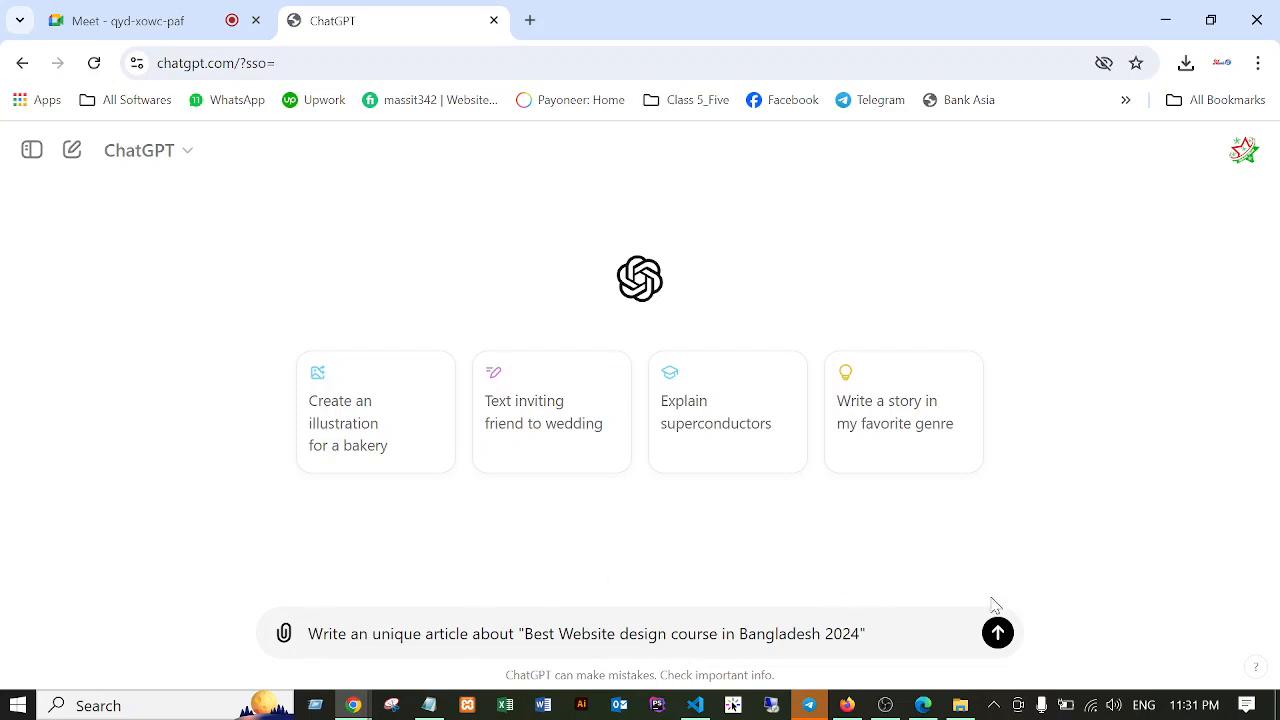
pyautogui.click(997, 633)
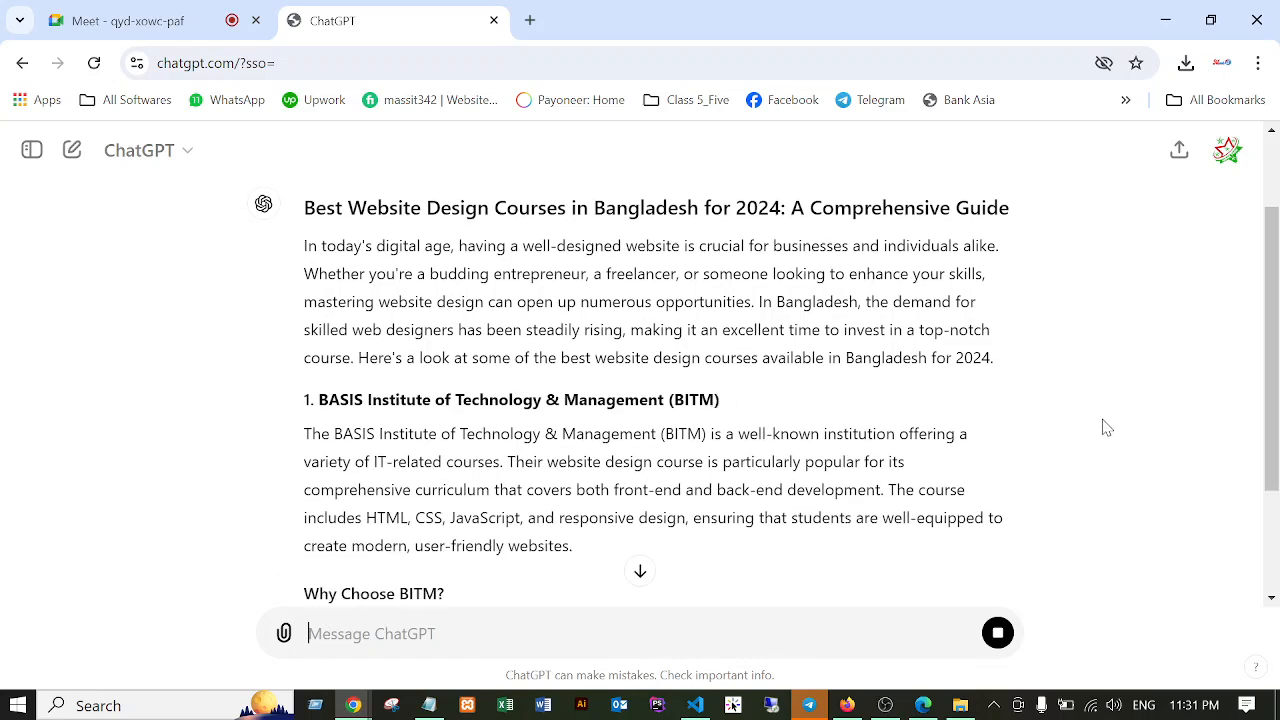
# Read through the generated website design course article from its introduction through the five listed institutes to the conclusion.
pyautogui.scroll(-2, 1103, 426)
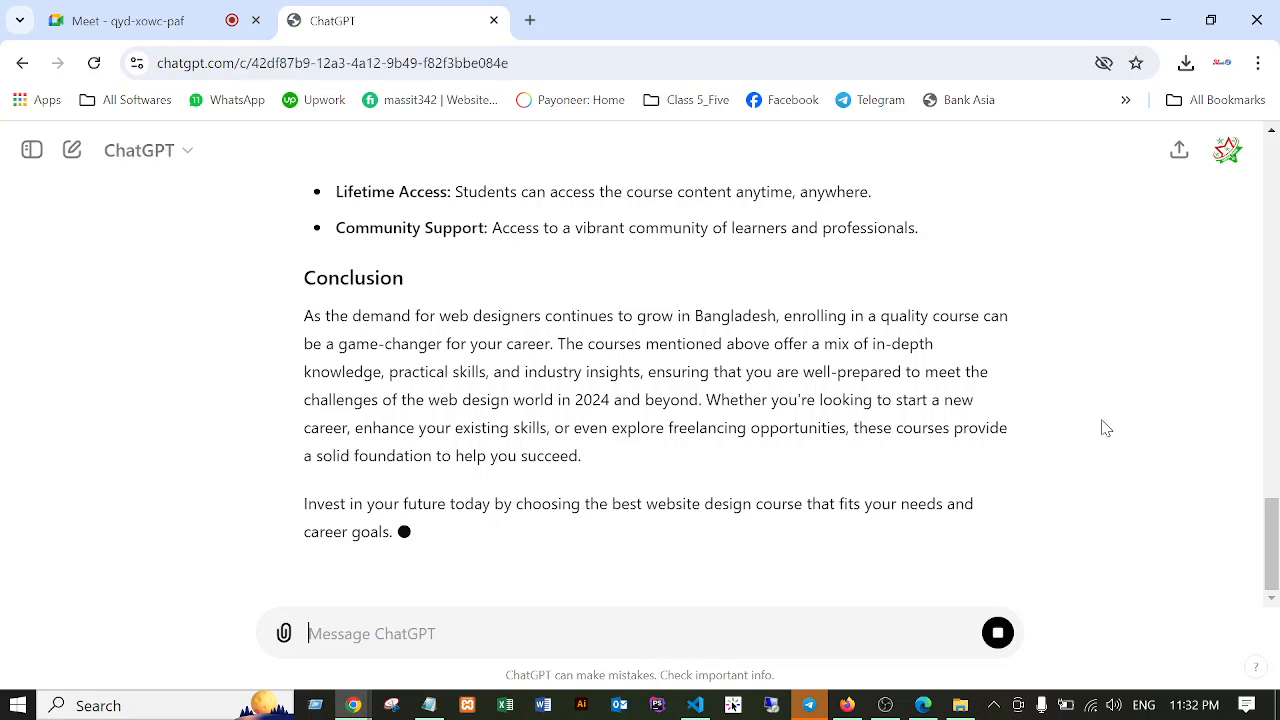
pyautogui.scroll(15, 1000, 425)
pyautogui.scroll(9, 898, 425)
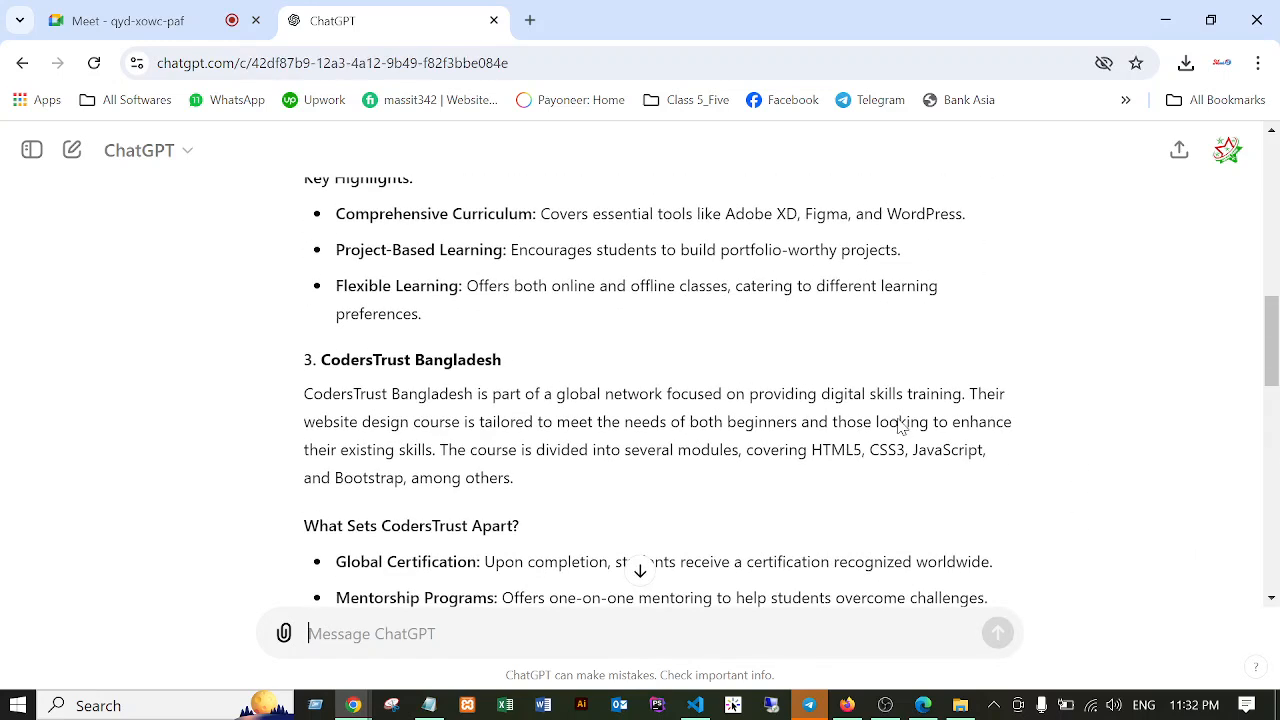
pyautogui.scroll(1, 890, 422)
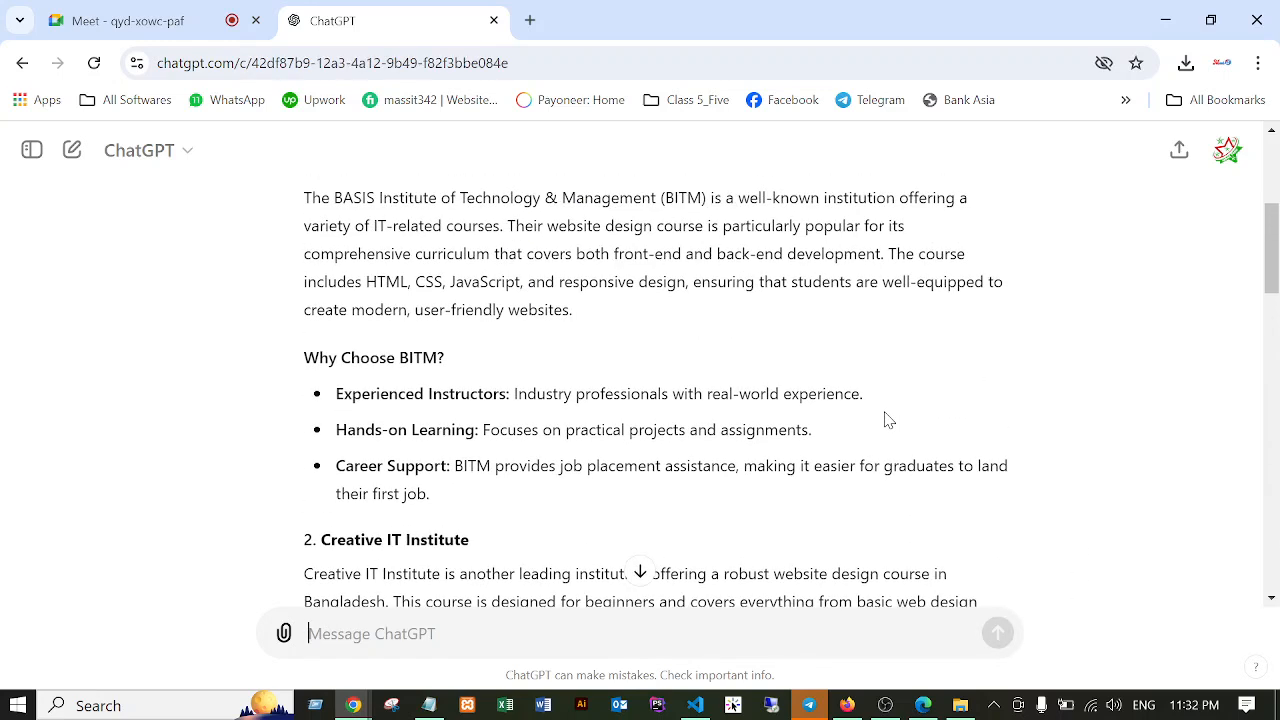
pyautogui.scroll(5, 460, 380)
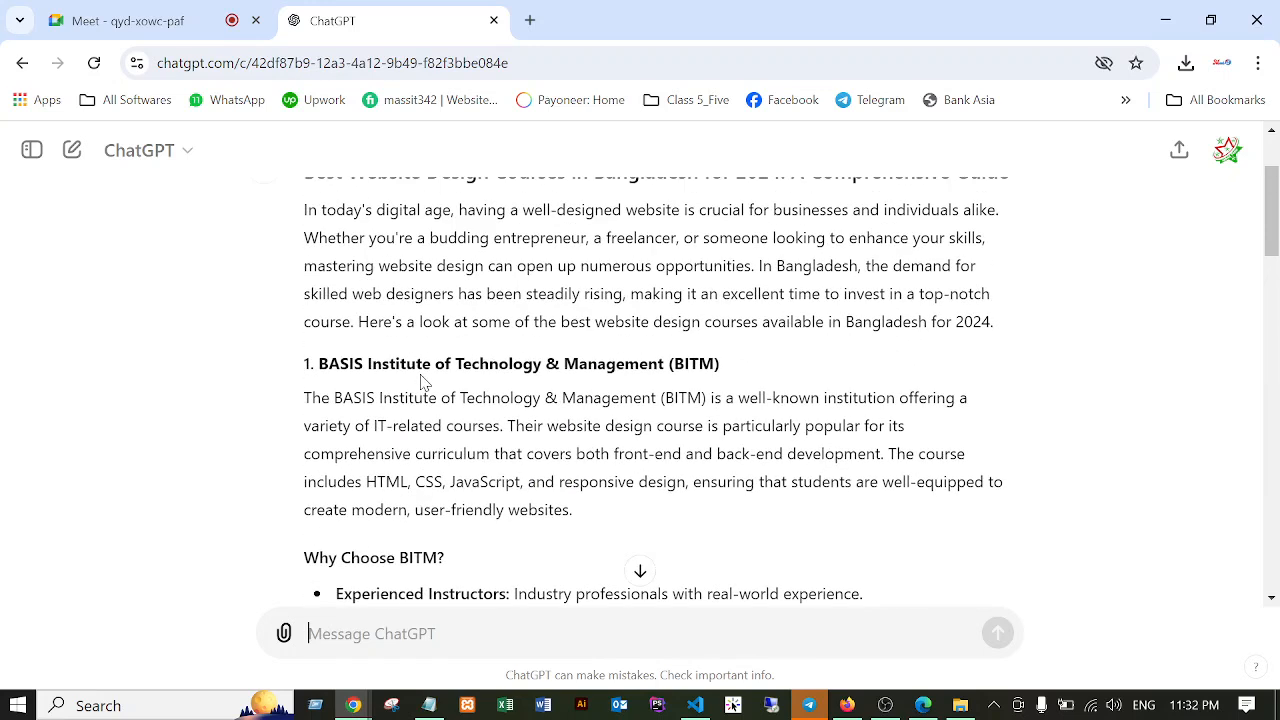
pyautogui.scroll(-4, 421, 408)
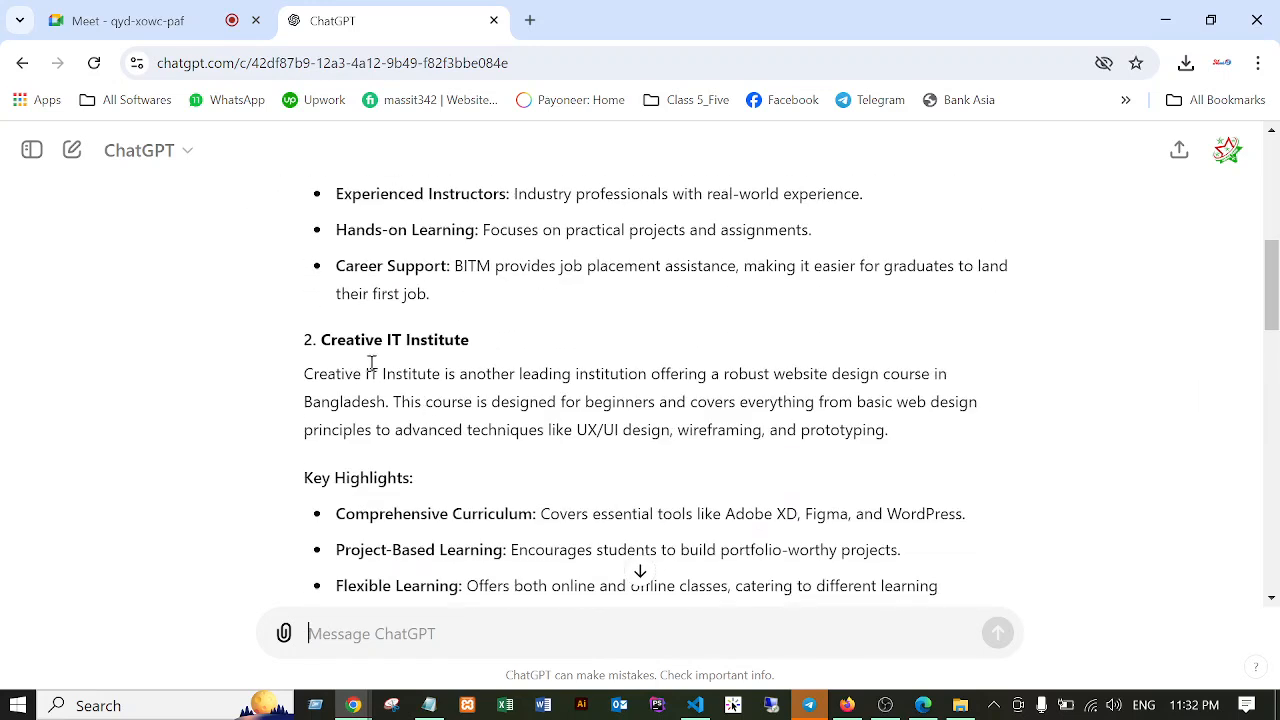
pyautogui.scroll(-3, 514, 352)
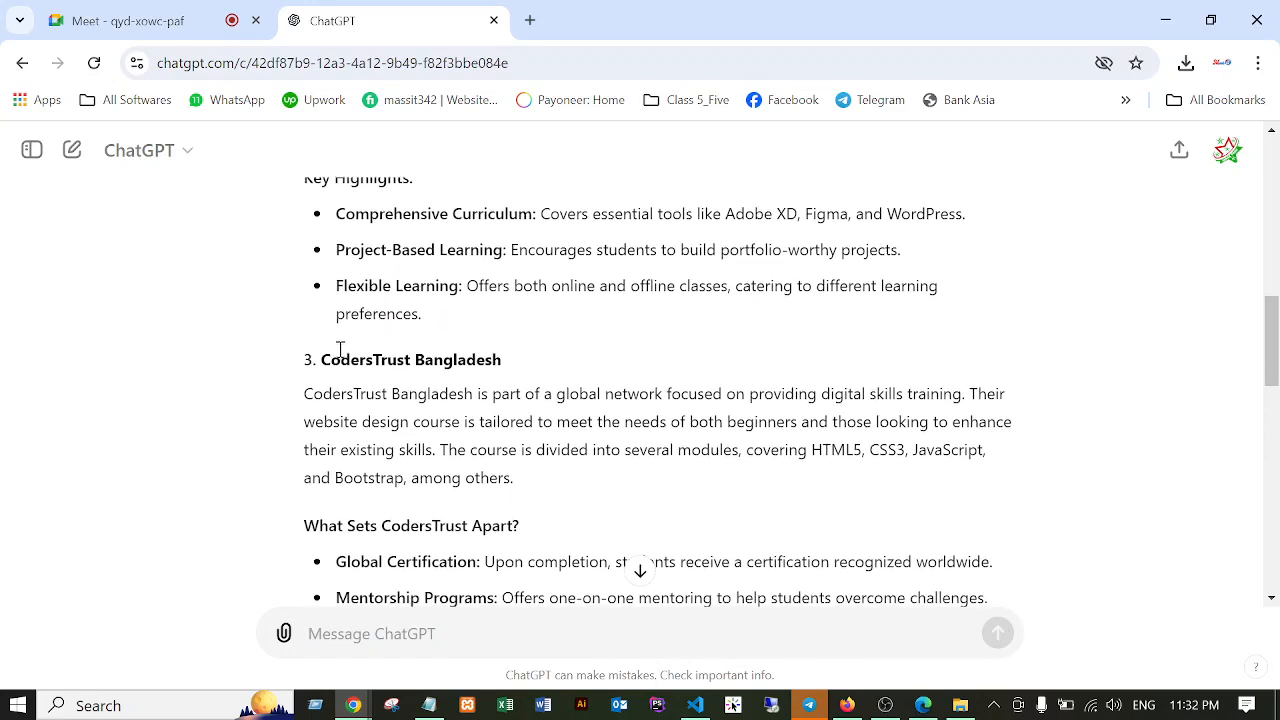
pyautogui.scroll(-3, 571, 361)
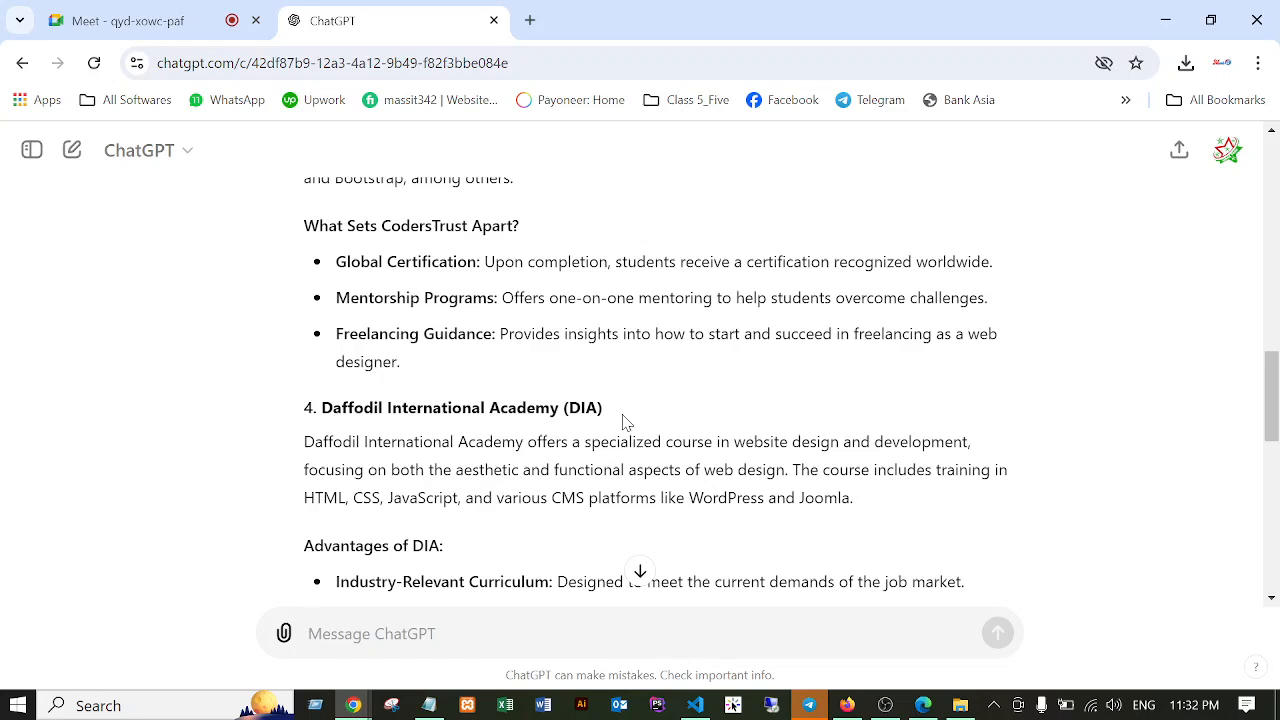
pyautogui.scroll(-1, 600, 433)
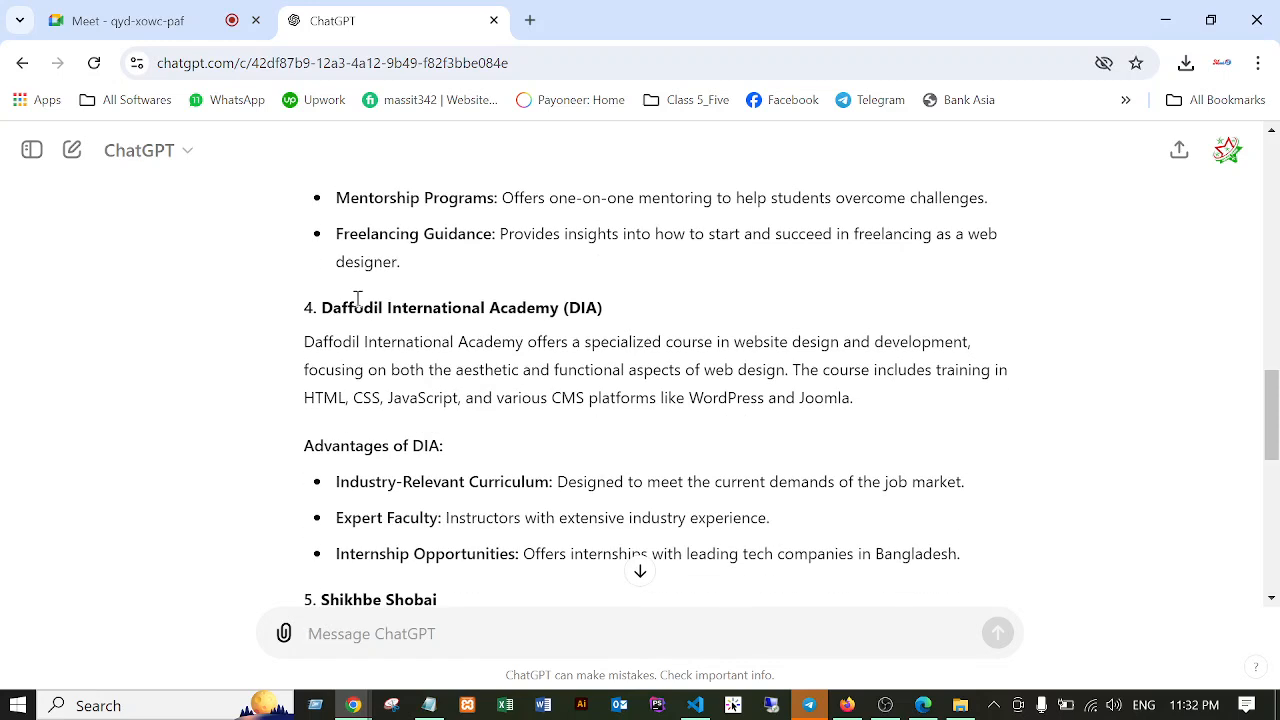
pyautogui.moveTo(325, 307); pyautogui.dragTo(600, 307)
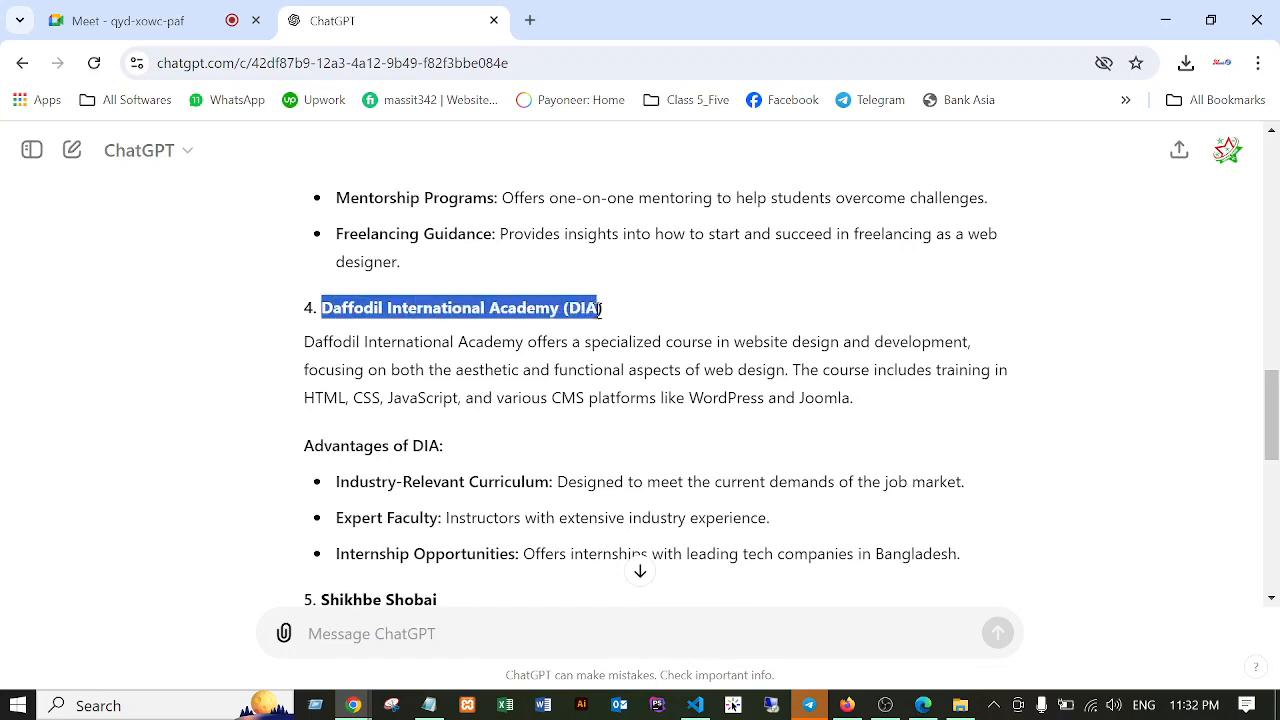
pyautogui.scroll(-2, 637, 328)
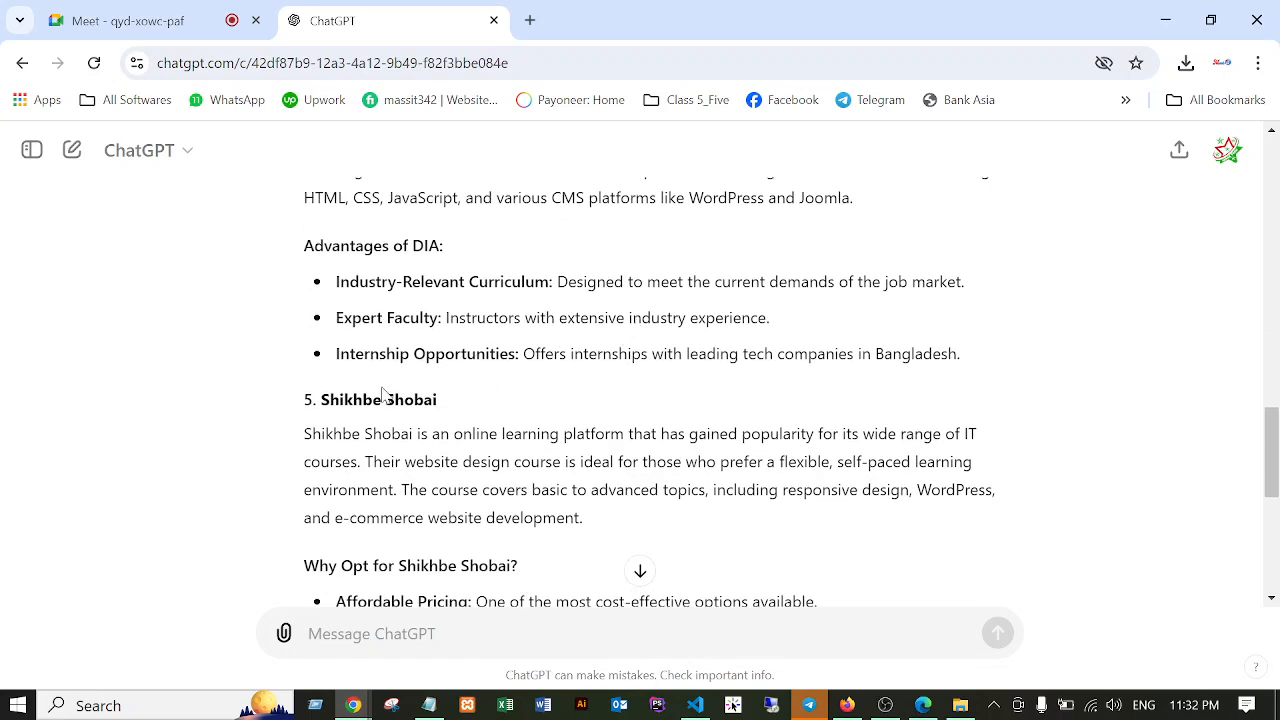
pyautogui.scroll(-2, 382, 393)
pyautogui.scroll(-3, 506, 411)
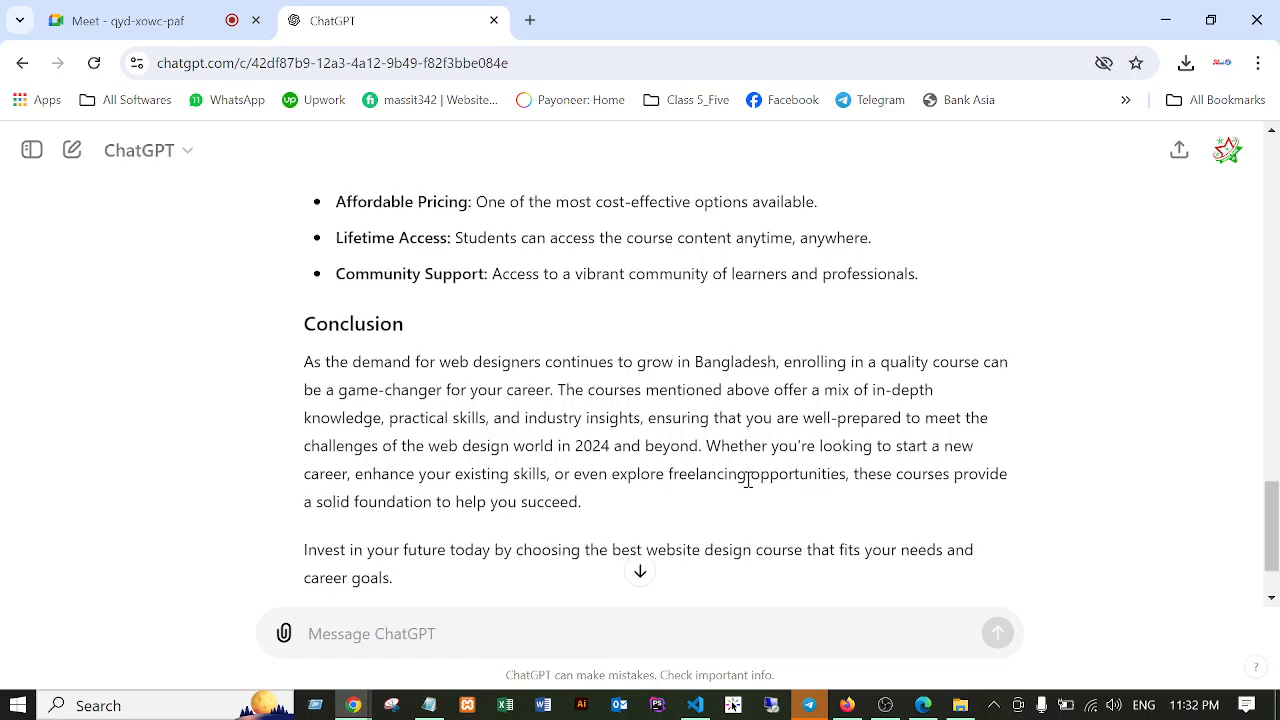
# Copy the whole generated article from the conclusion up to its title and paste it into a new blank Word document.
pyautogui.moveTo(397, 490); pyautogui.dragTo(310, 322)
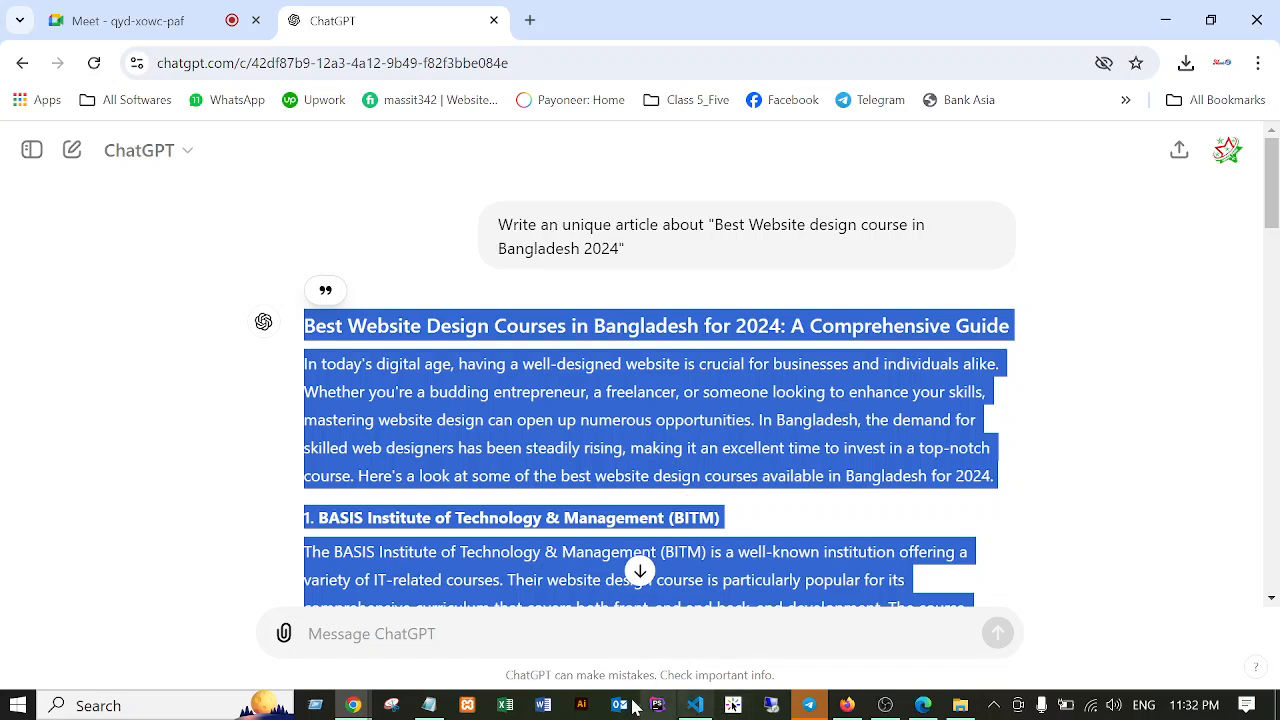
pyautogui.click(545, 706)
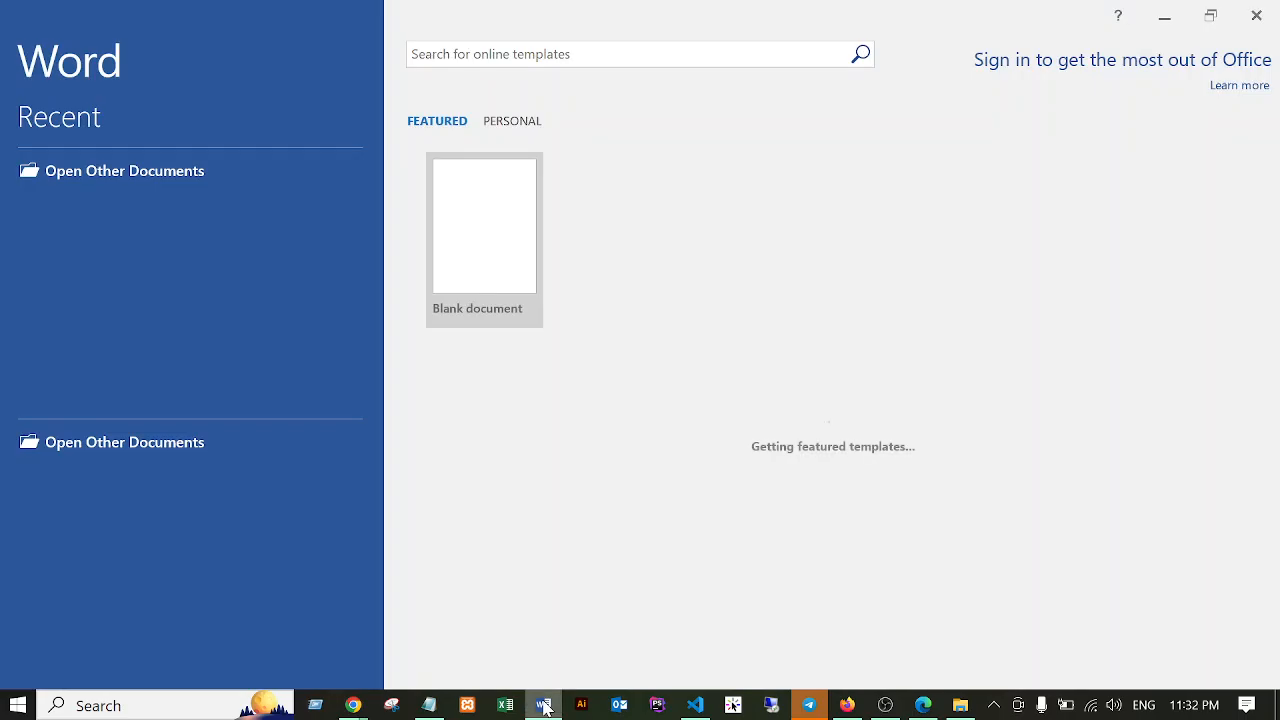
pyautogui.click(465, 231)
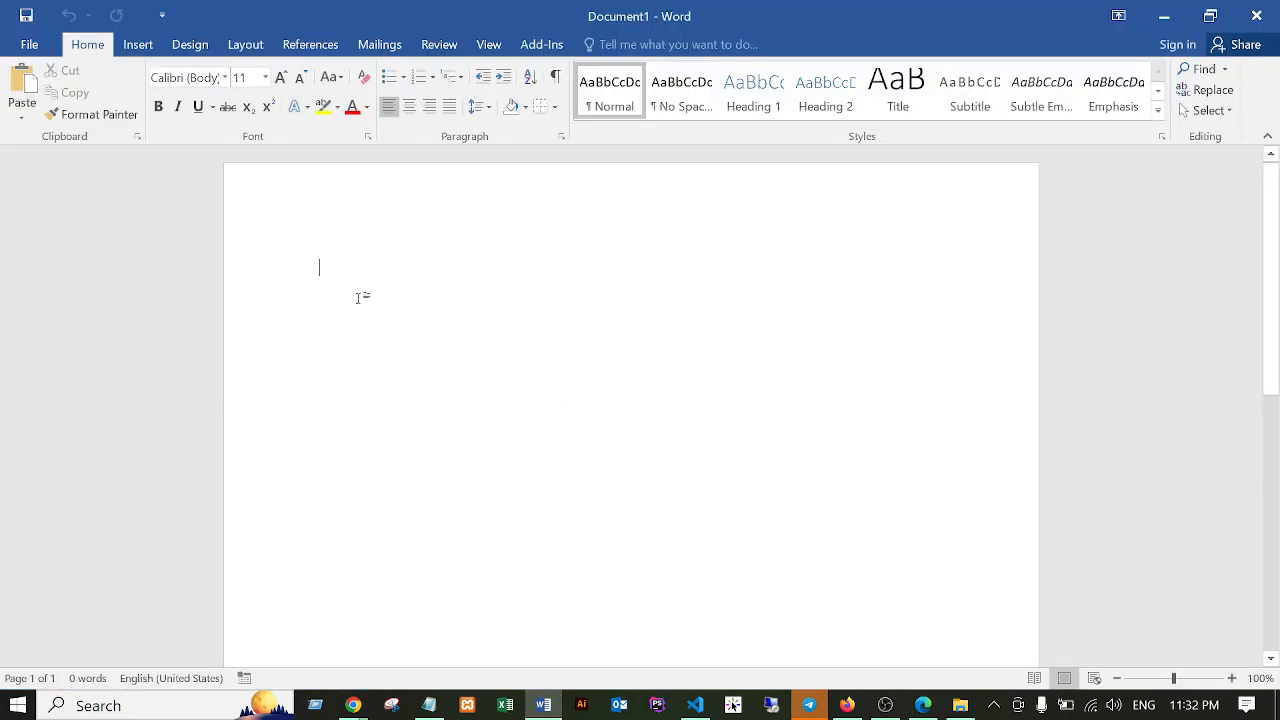
pyautogui.hotkey('ctrl', 'v')
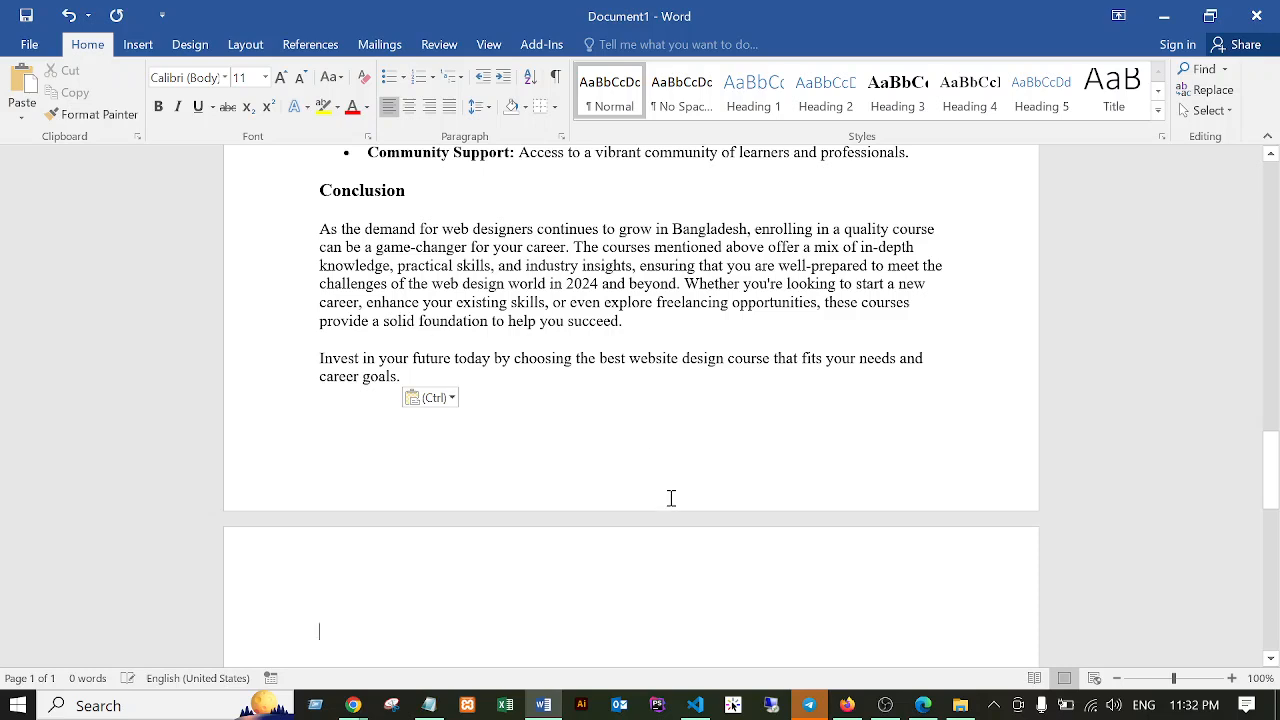
pyautogui.click(666, 428)
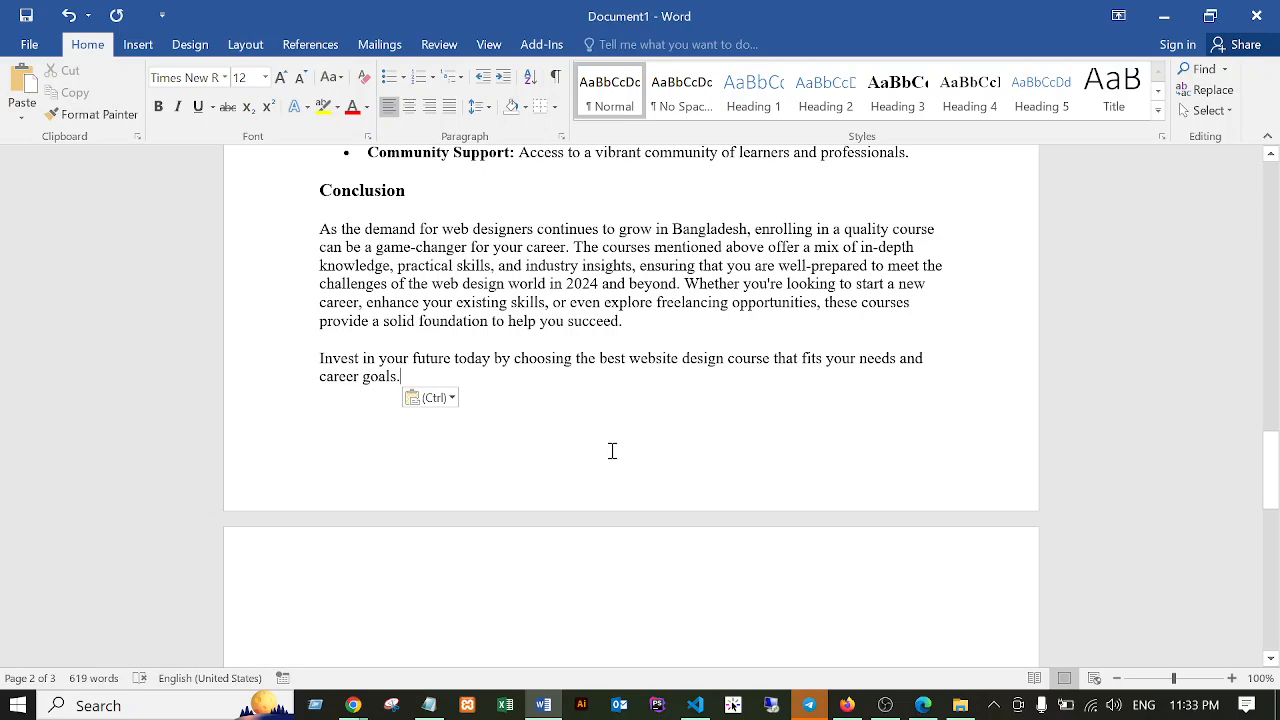
# Save the document to the Desktop as "Best Website Design Courses in Bangladesh for 2024.docx".
pyautogui.scroll(20, 612, 451)
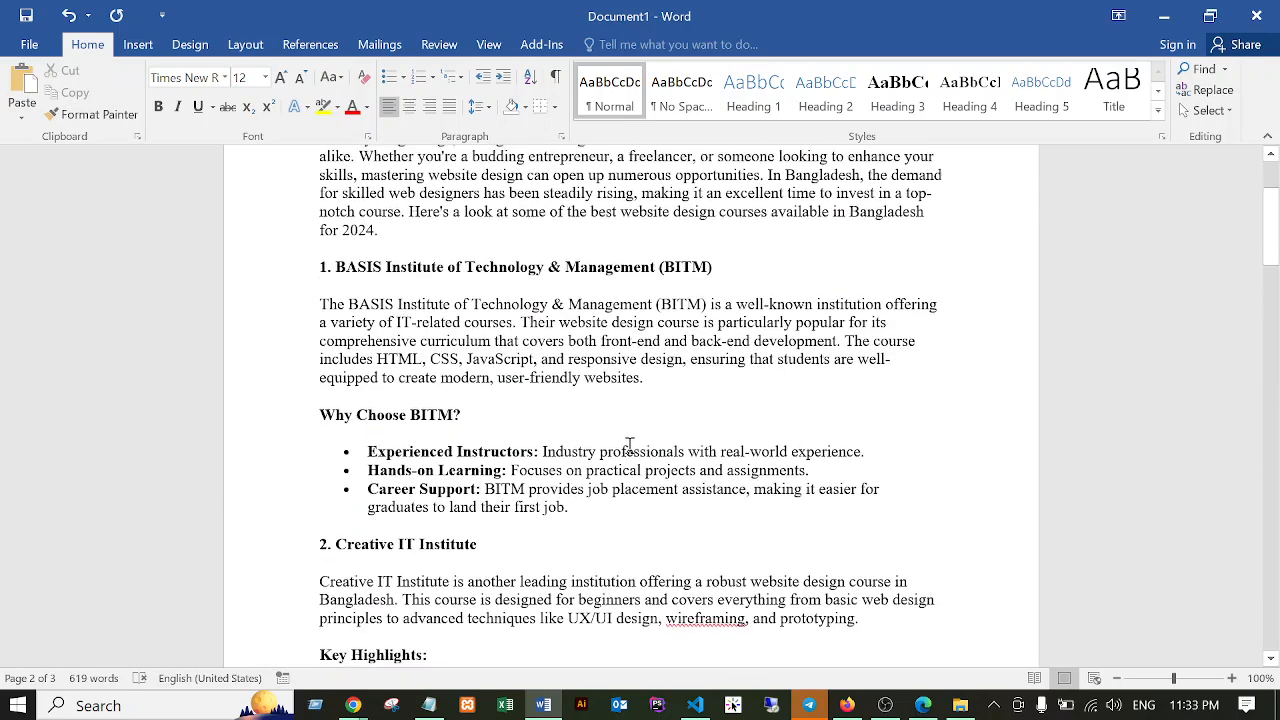
pyautogui.scroll(3, 640, 447)
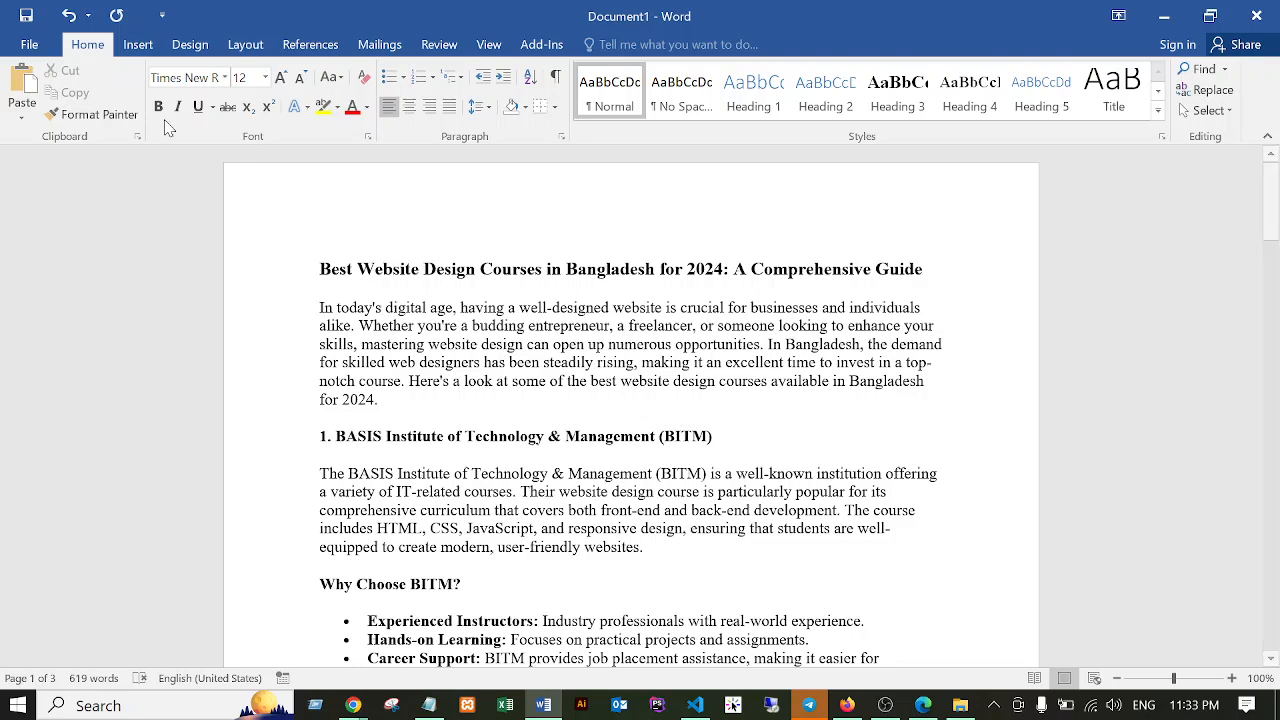
pyautogui.click(29, 48)
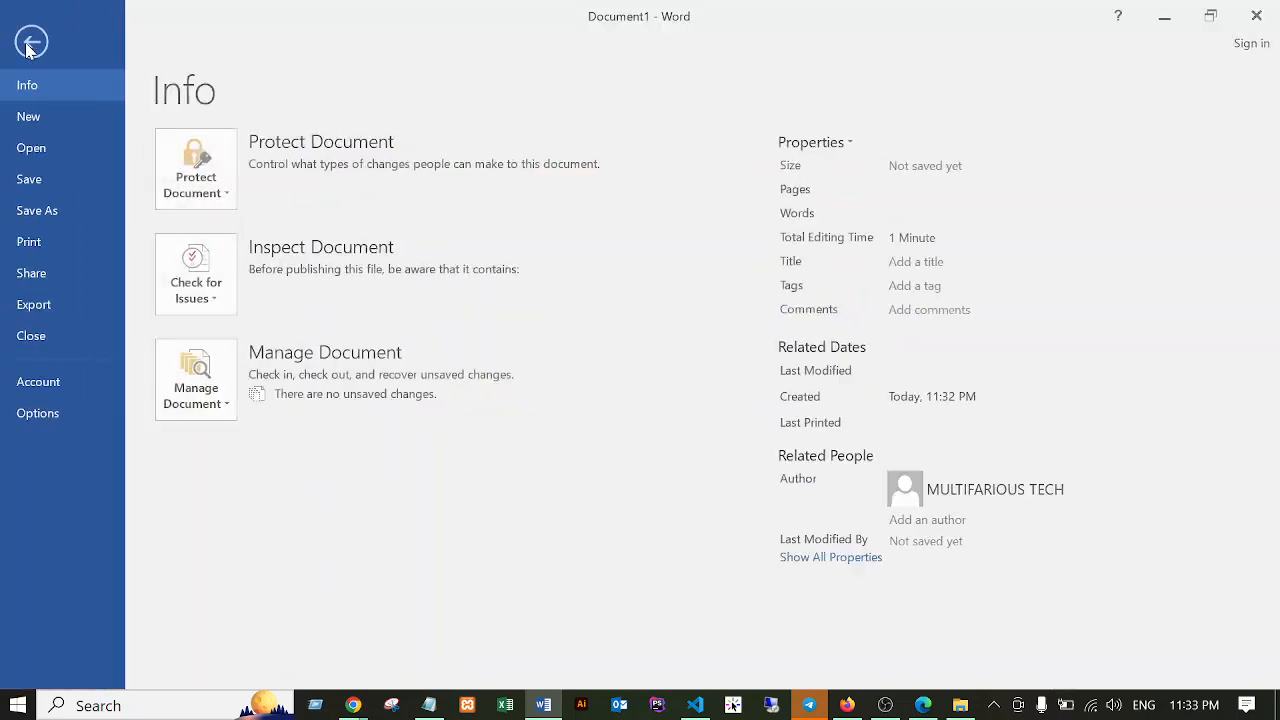
pyautogui.click(33, 222)
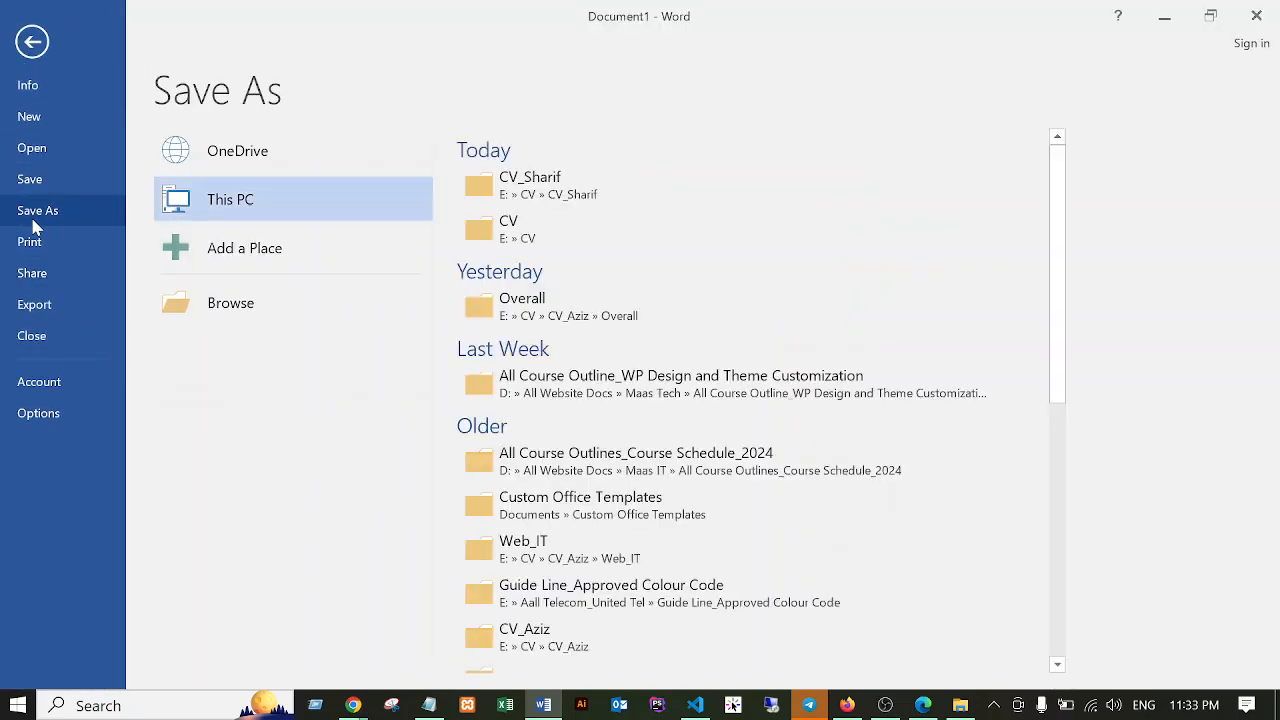
pyautogui.click(261, 321)
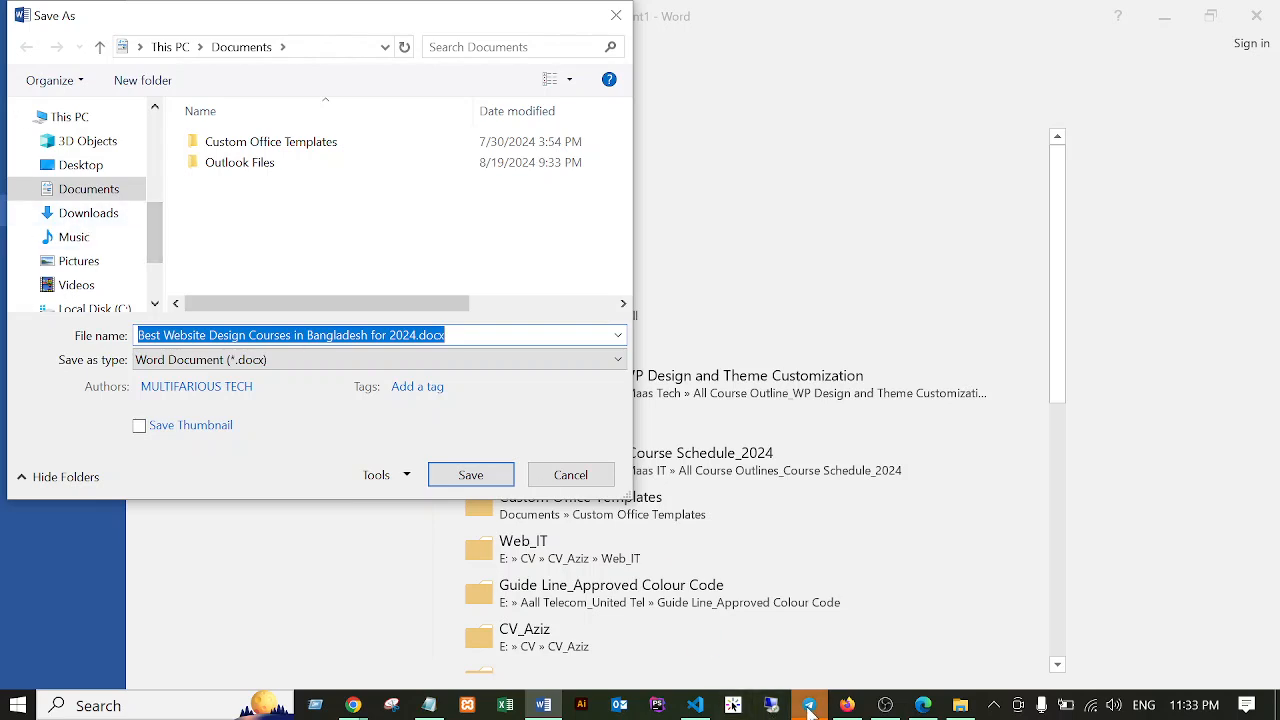
pyautogui.moveTo(810, 709)
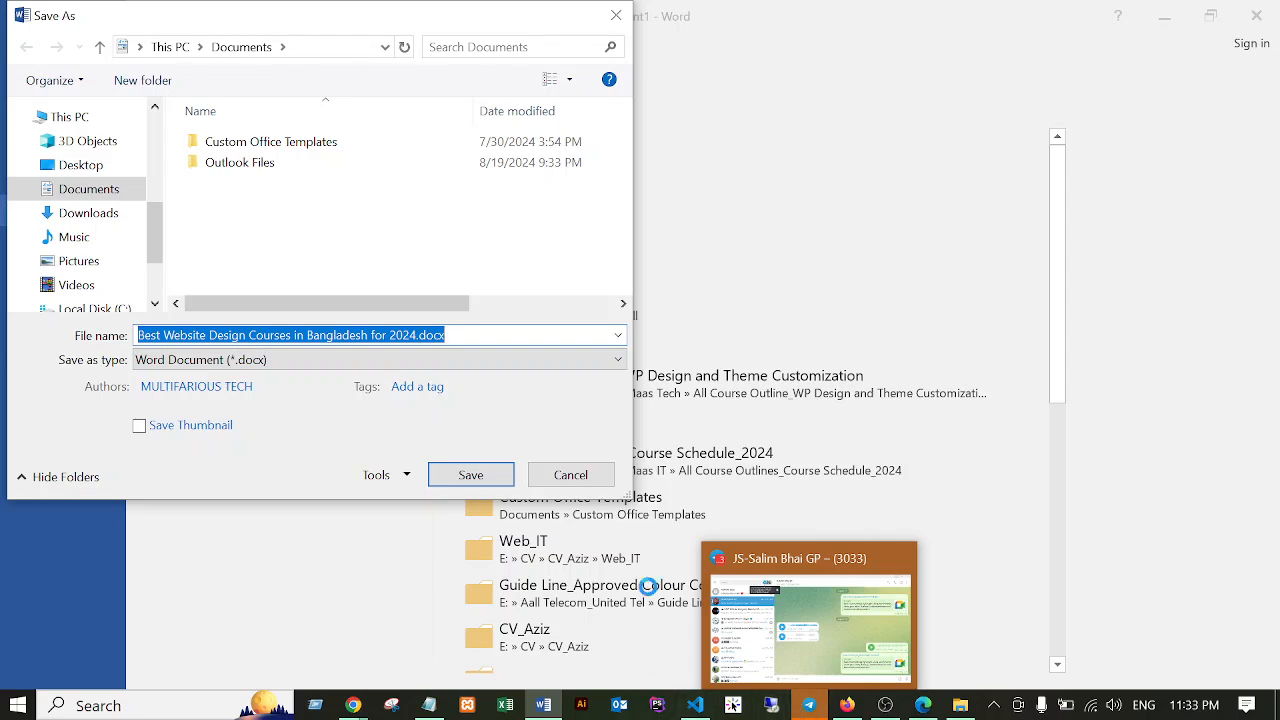
pyautogui.moveTo(154, 225); pyautogui.dragTo(174, 162)
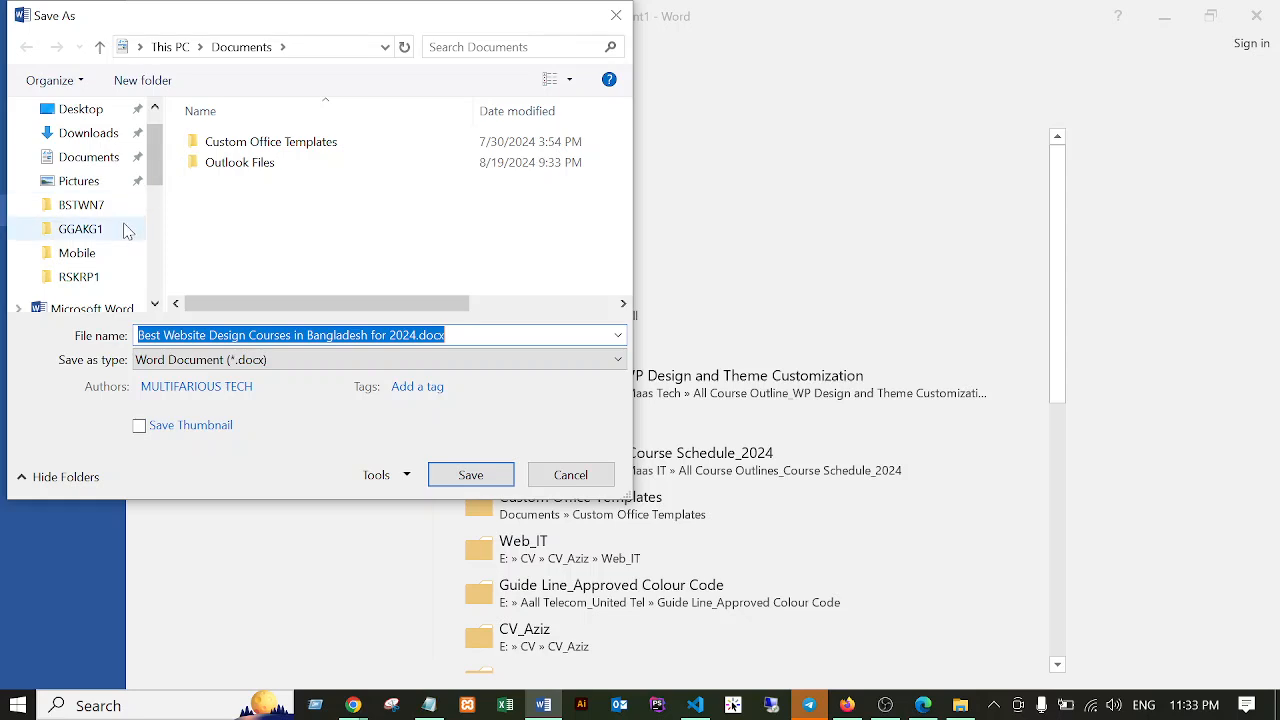
pyautogui.click(82, 110)
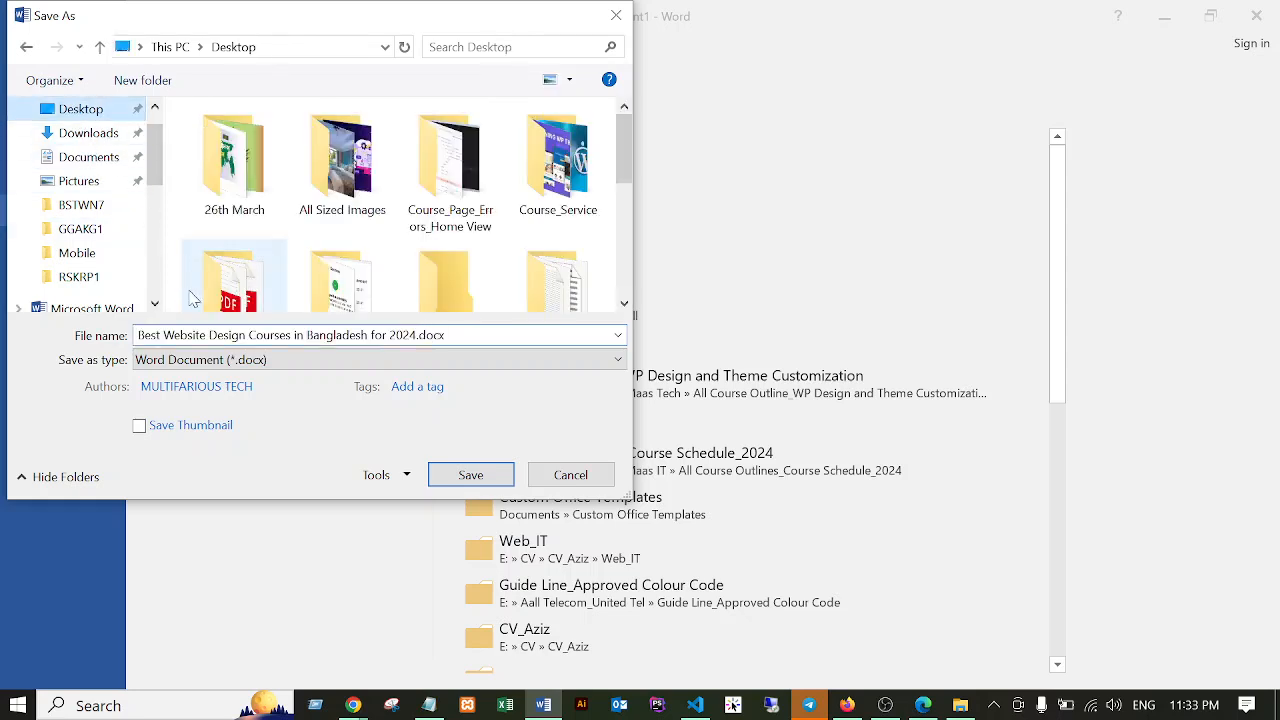
pyautogui.click(470, 475)
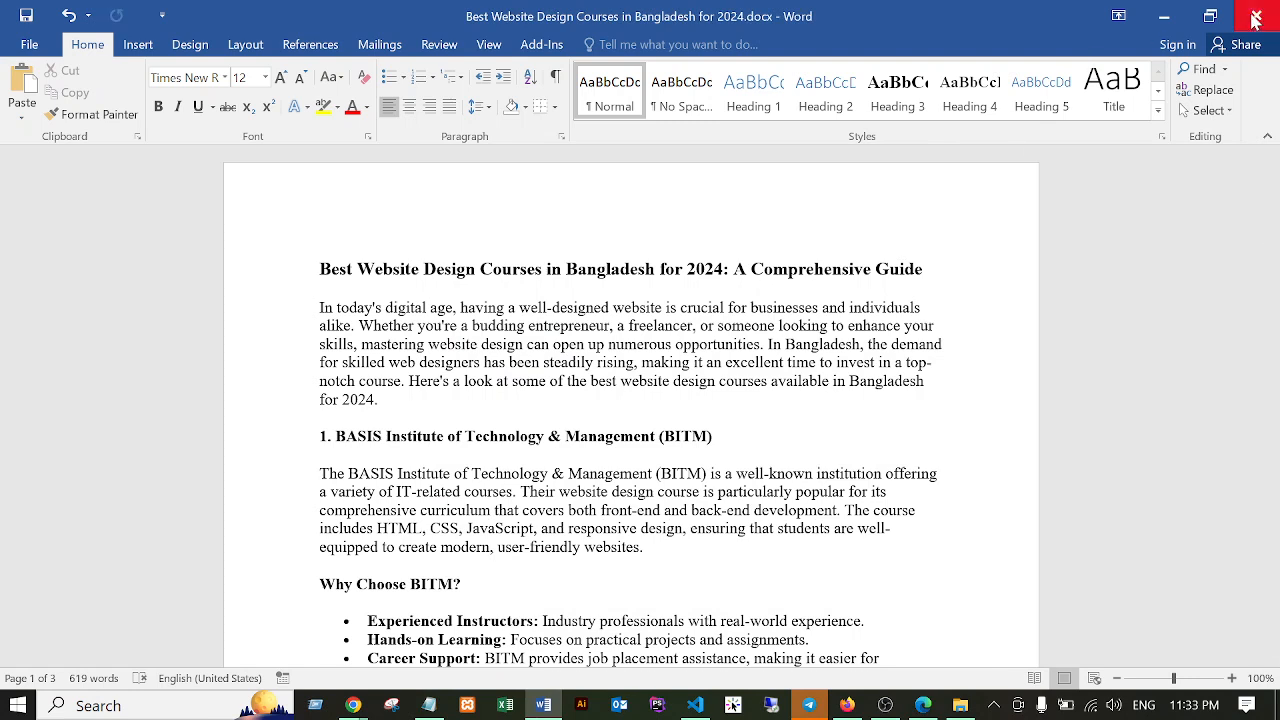
# Look over the saved article and close Word to return to the ChatGPT conversation.
pyautogui.scroll(-2, 471, 367)
pyautogui.scroll(-6, 471, 367)
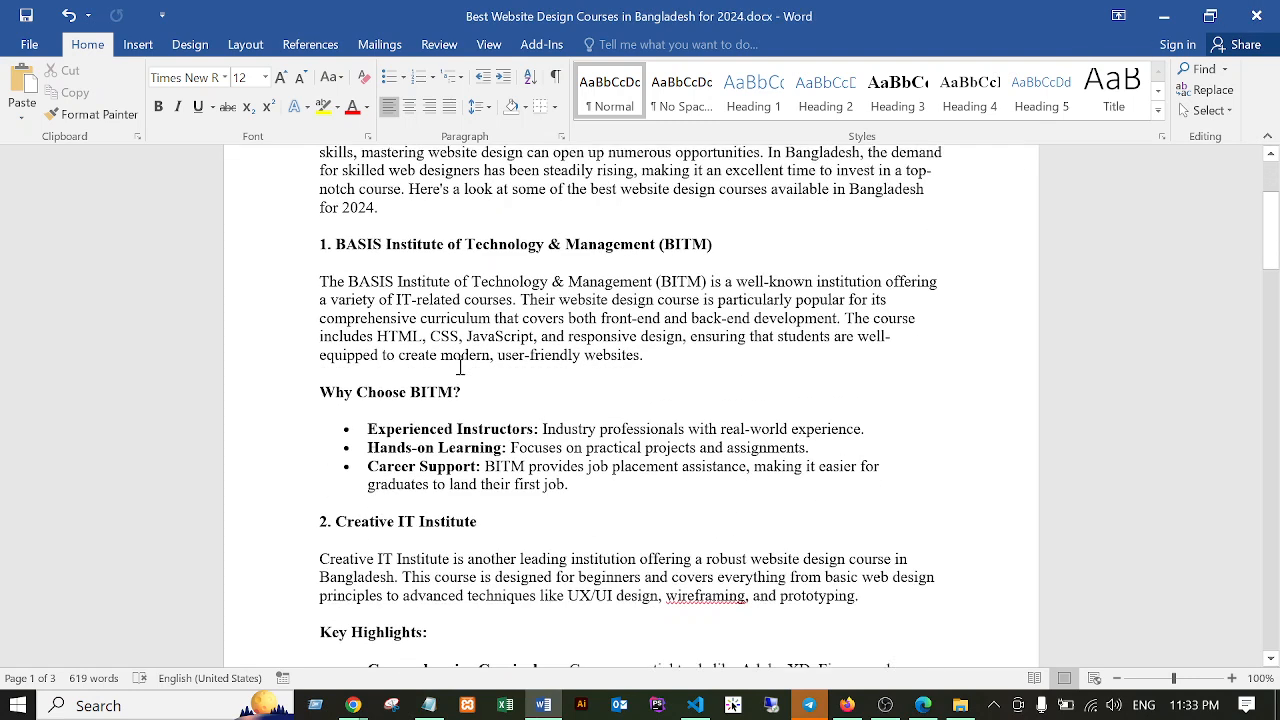
pyautogui.scroll(-12, 456, 388)
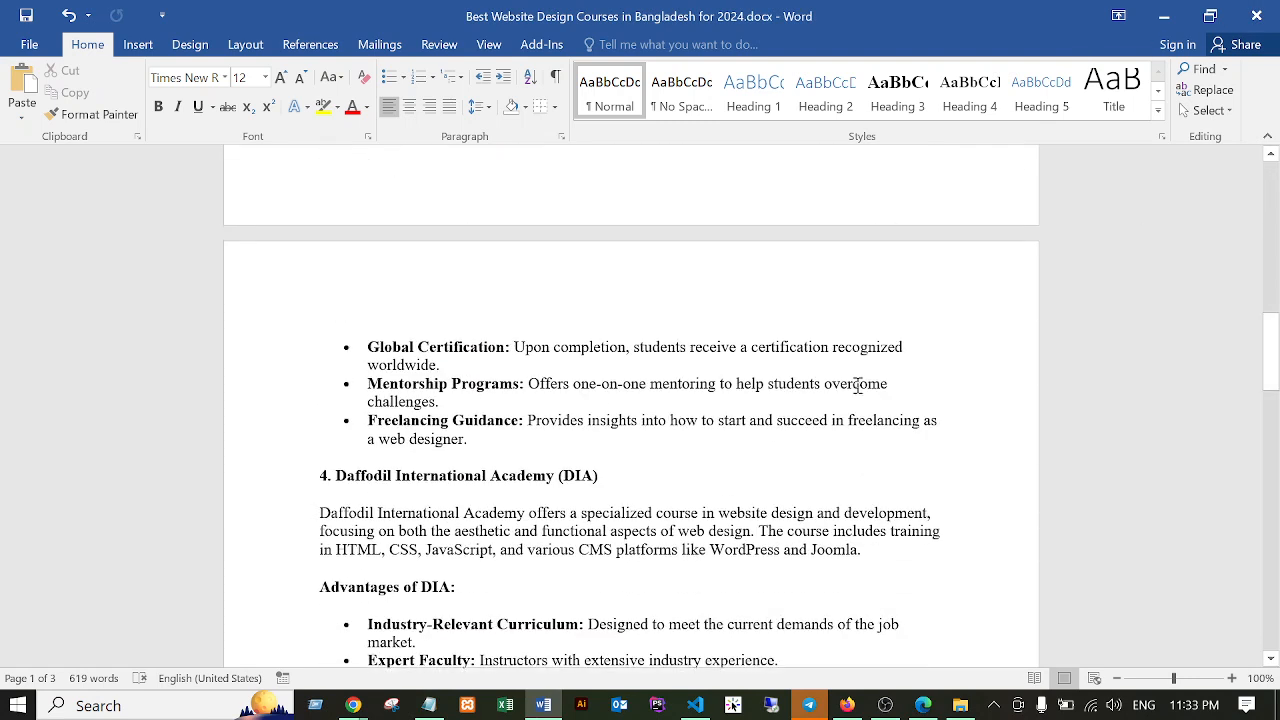
pyautogui.click(1256, 18)
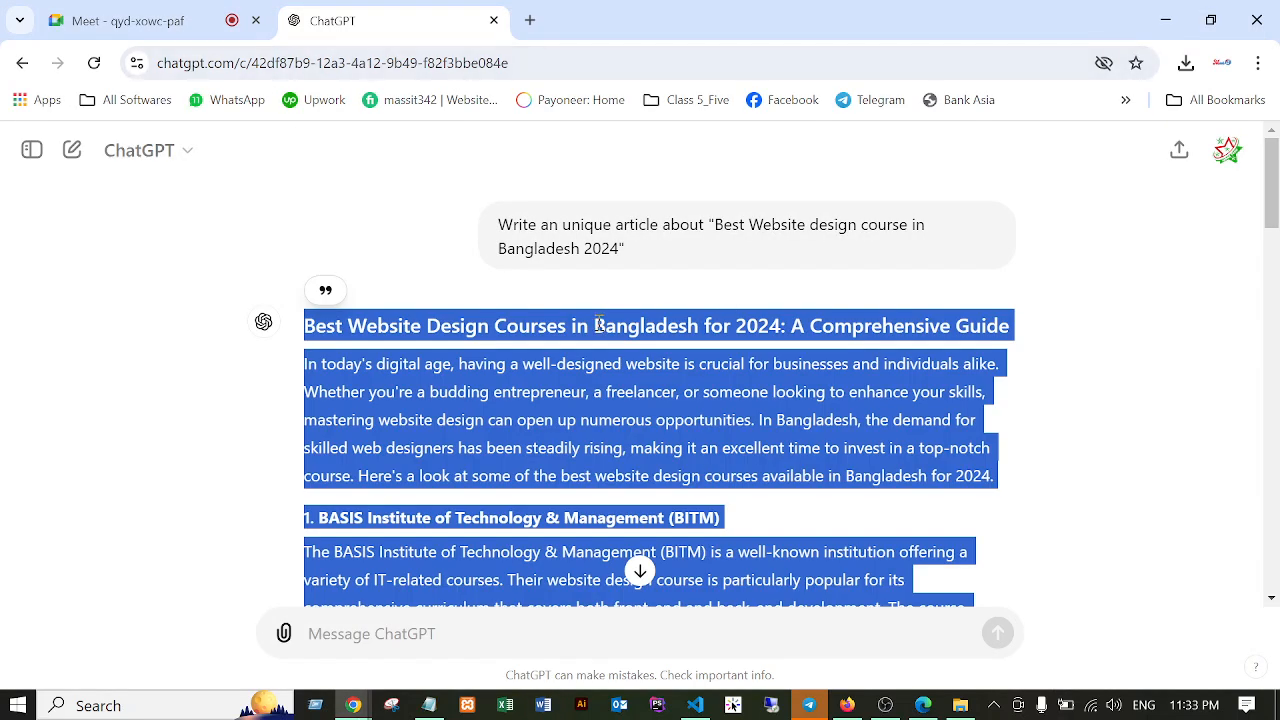
# Ask ChatGPT for "A basic html5 structure" and copy the HTML code from its answer.
pyautogui.scroll(-20, 538, 520)
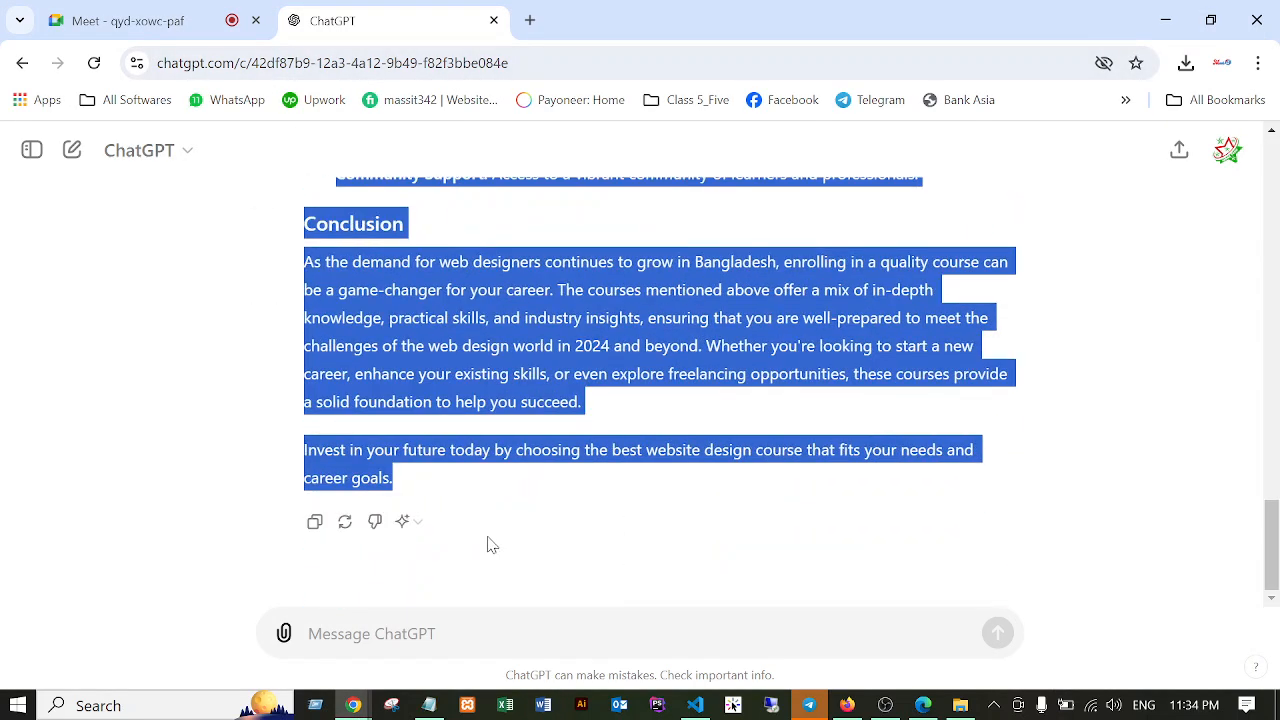
pyautogui.click(371, 633)
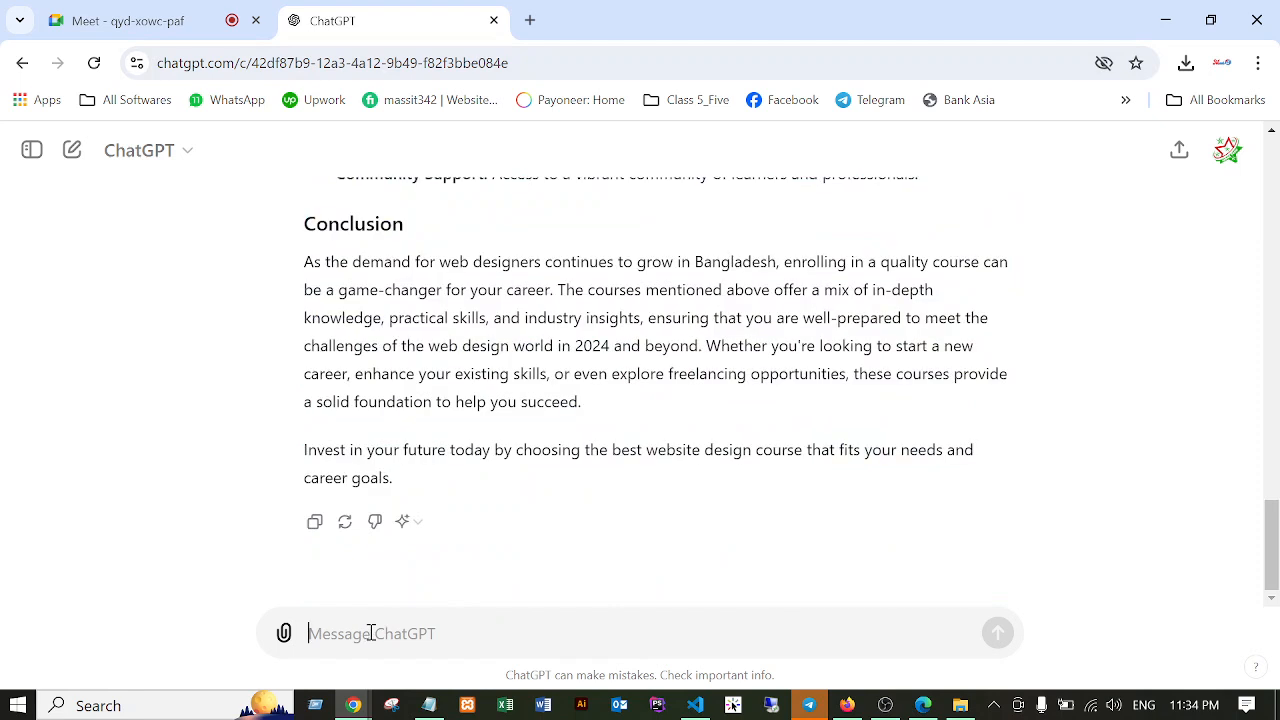
pyautogui.write('A basic html5 structure')
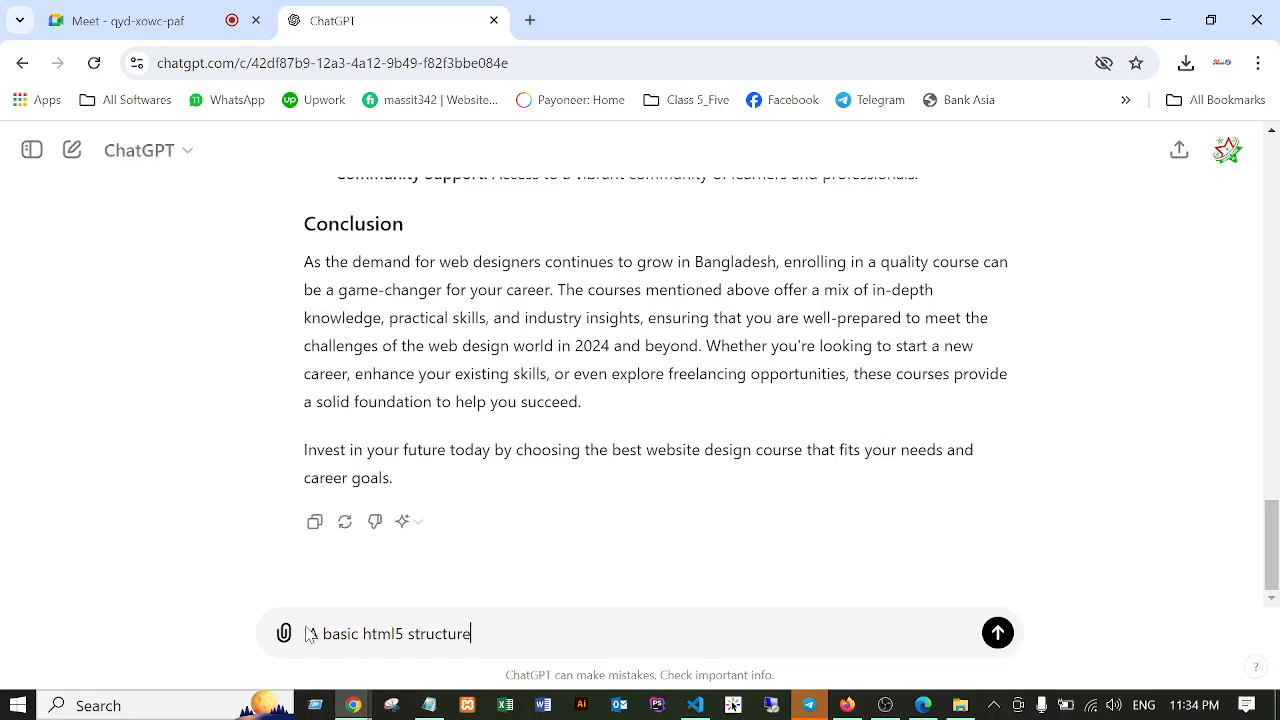
pyautogui.click(997, 632)
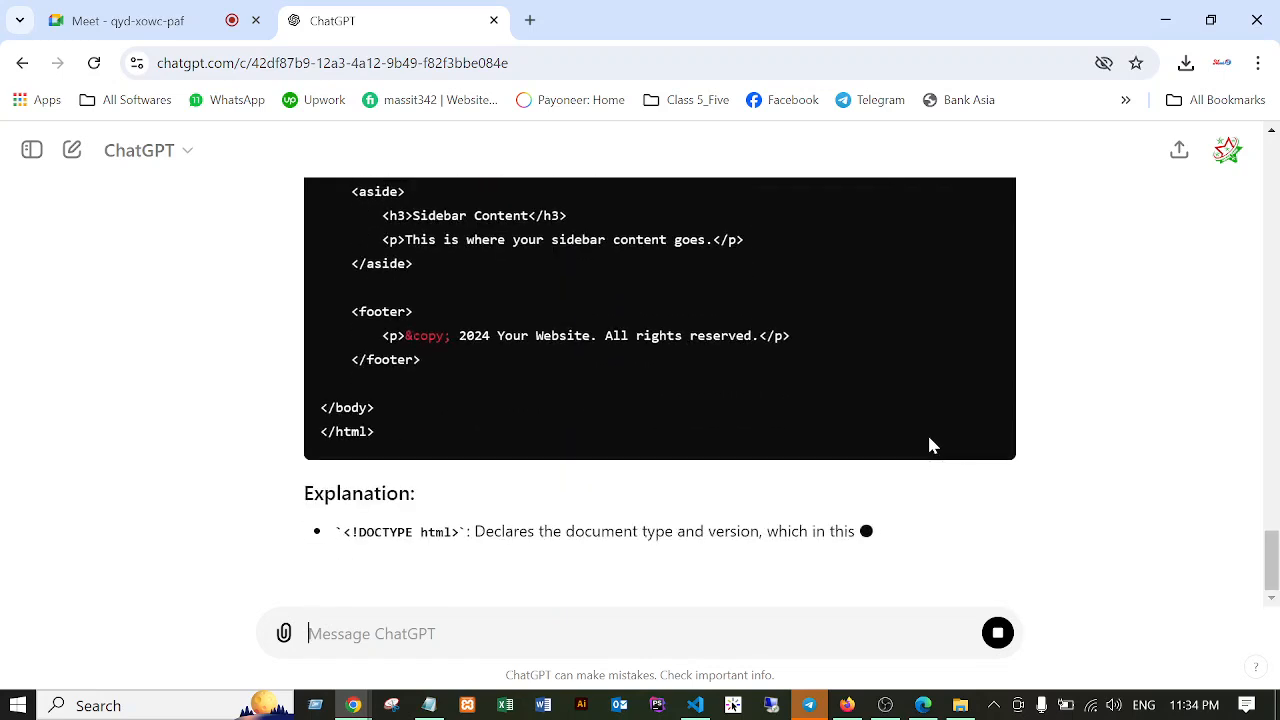
pyautogui.scroll(10, 935, 435)
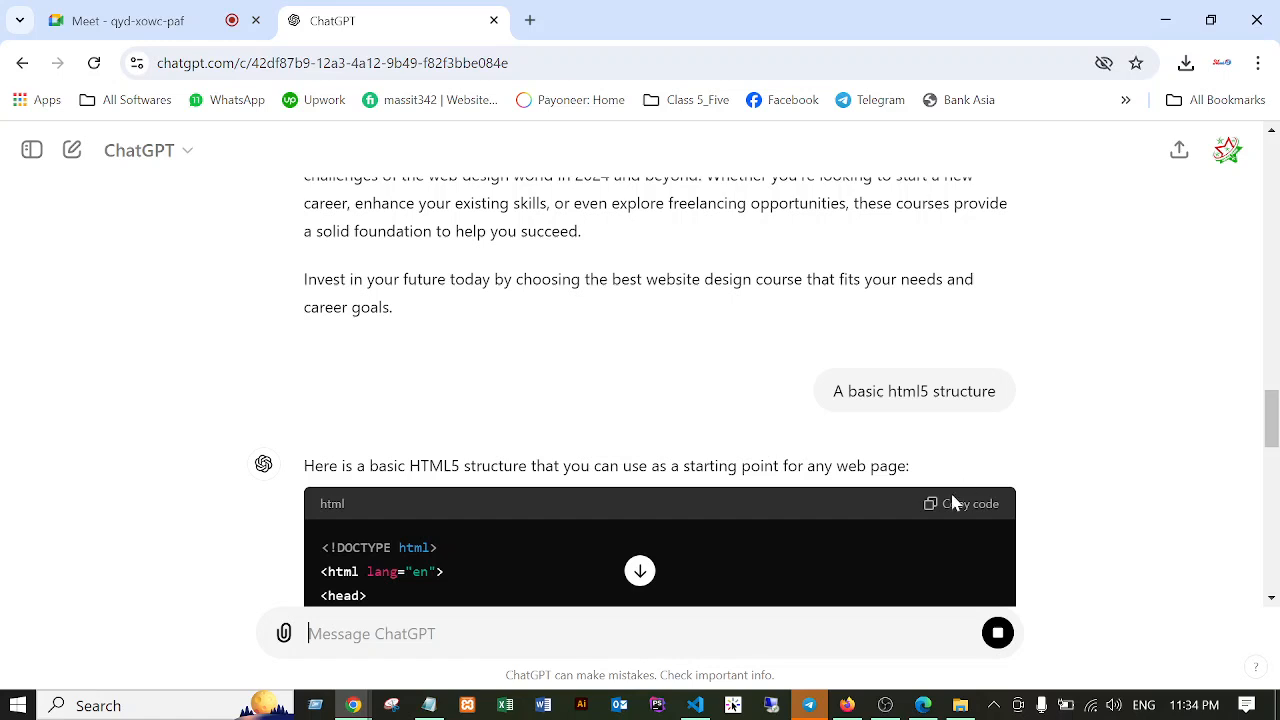
pyautogui.click(940, 505)
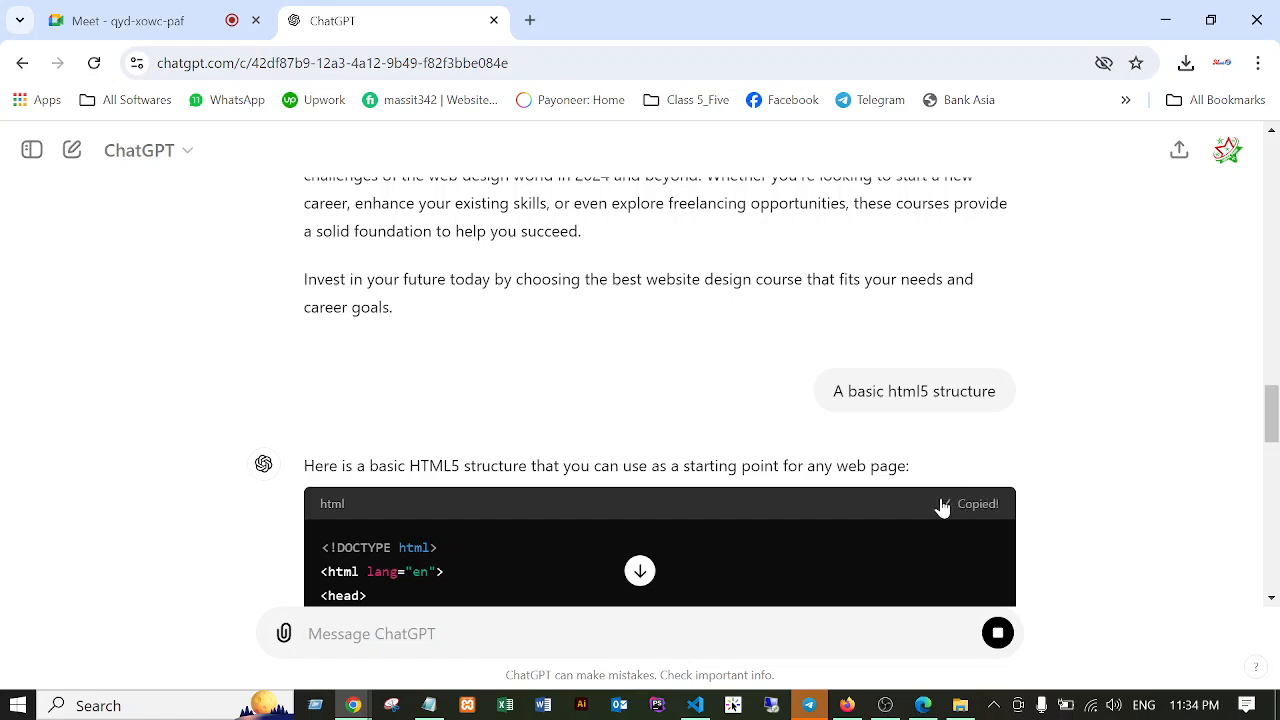
# Minimize the ChatGPT browser window and the windows open behind it.
pyautogui.click(1163, 20)
pyautogui.click(1165, 22)
pyautogui.click(1165, 12)
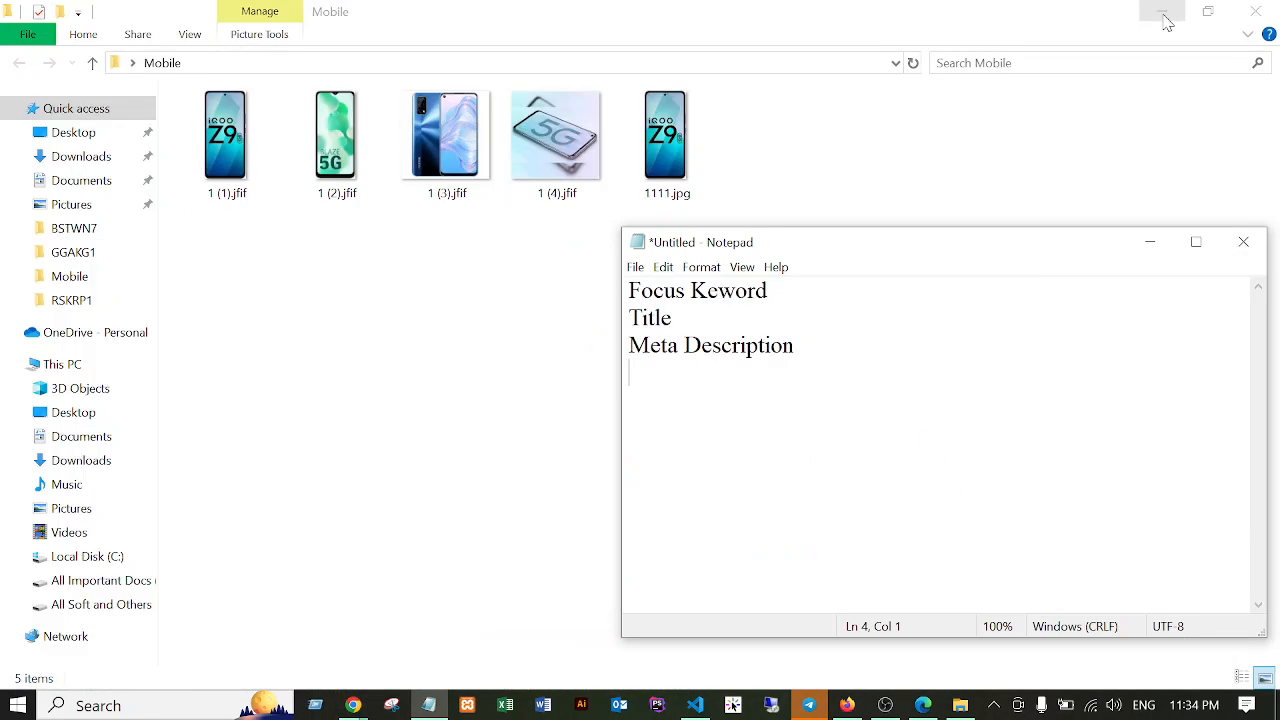
# Minimize the Mobile folder window, create a text document on the Desktop with its default name, and open it.
pyautogui.click(1165, 12)
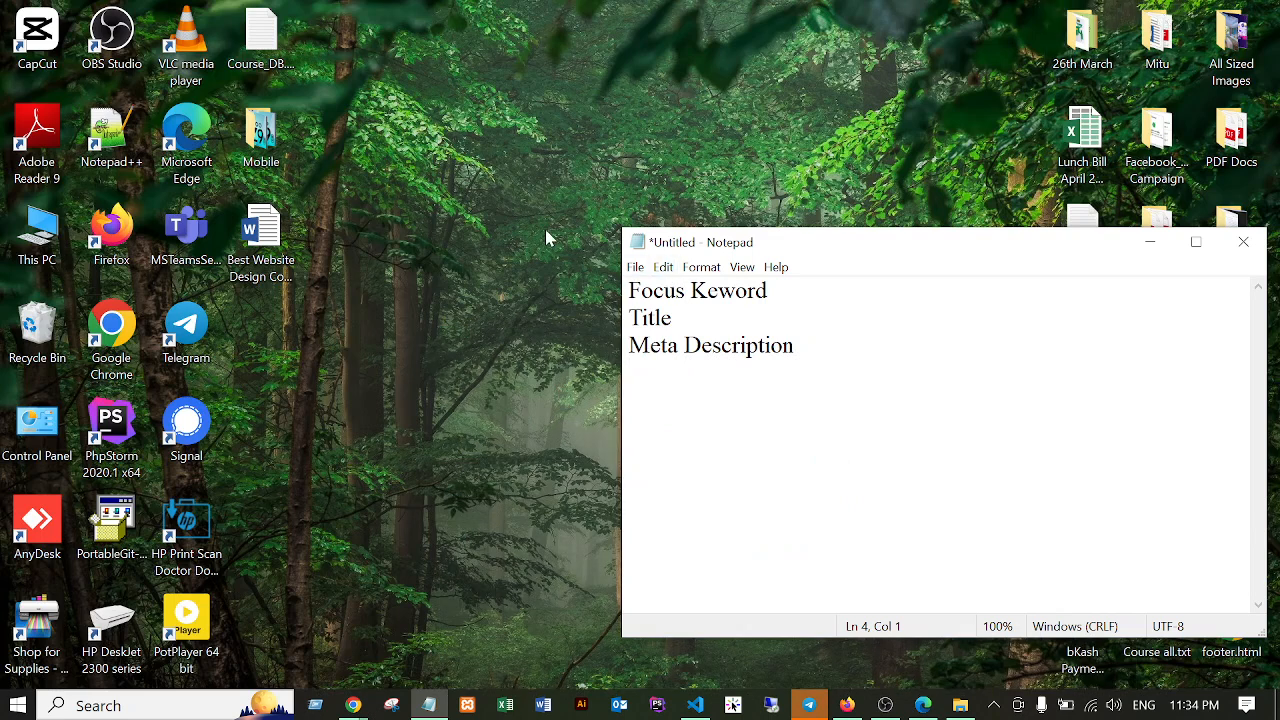
pyautogui.rightClick(471, 158)
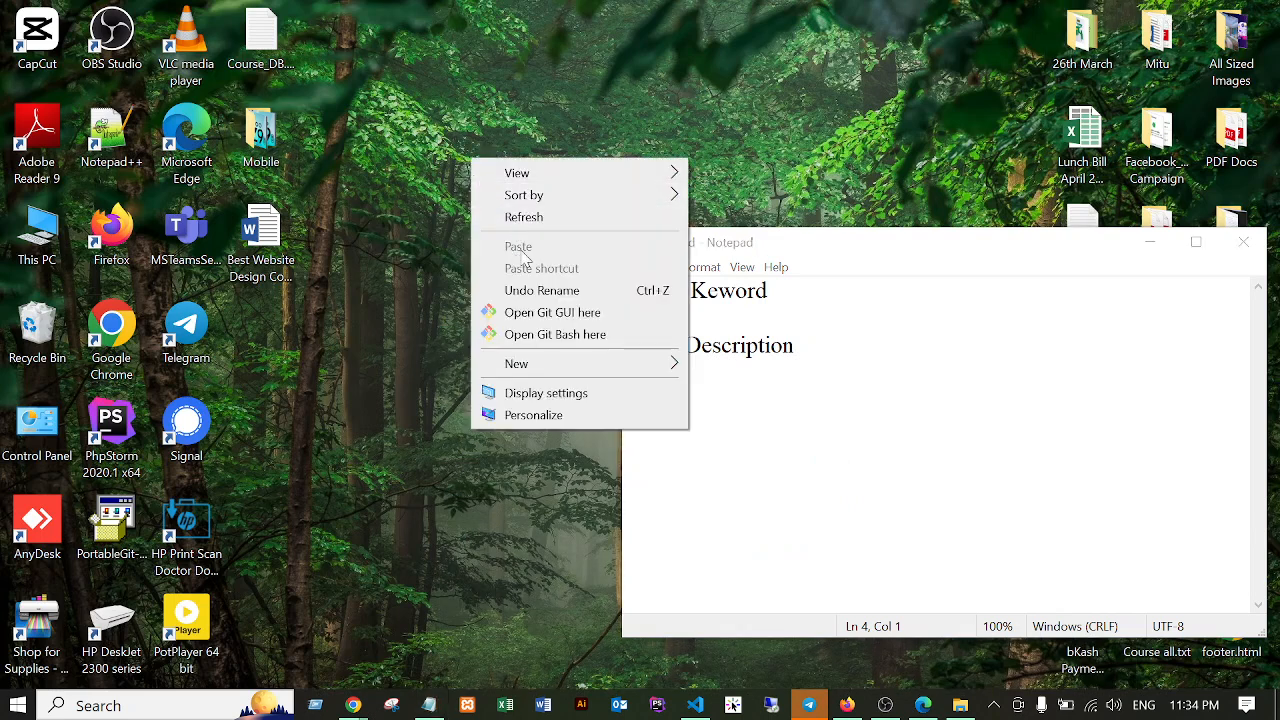
pyautogui.moveTo(531, 367)
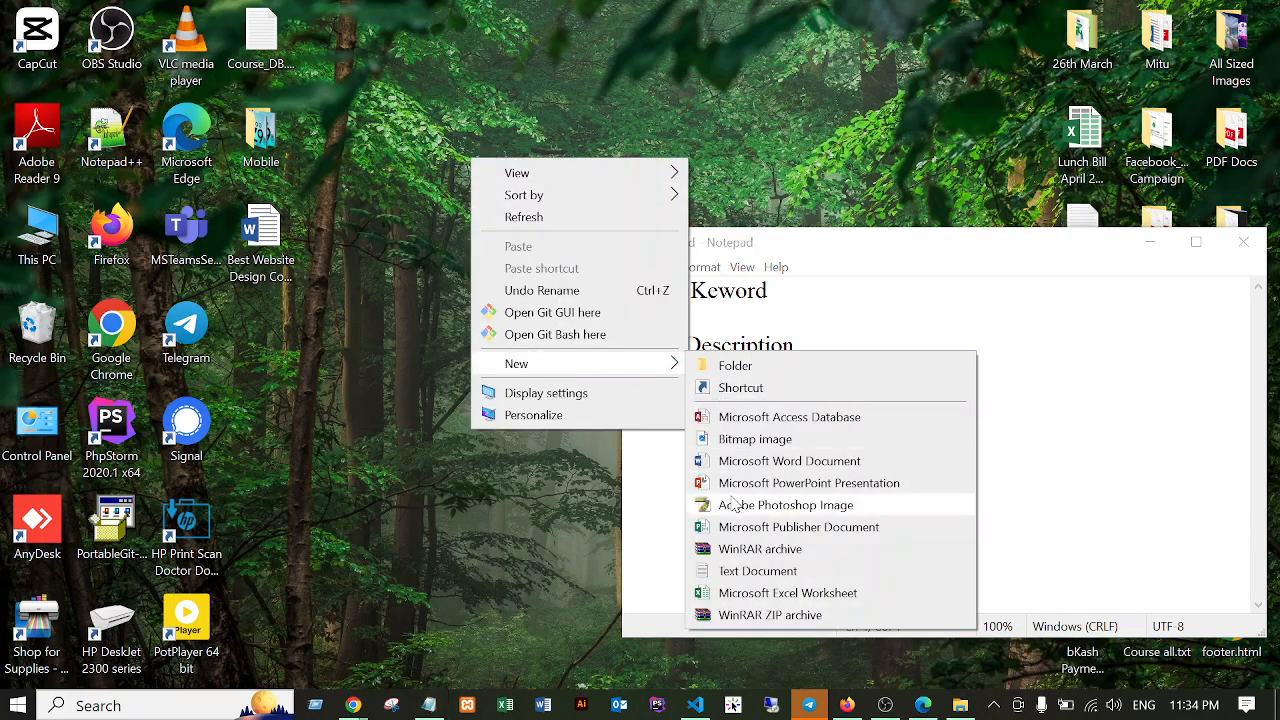
pyautogui.click(757, 571)
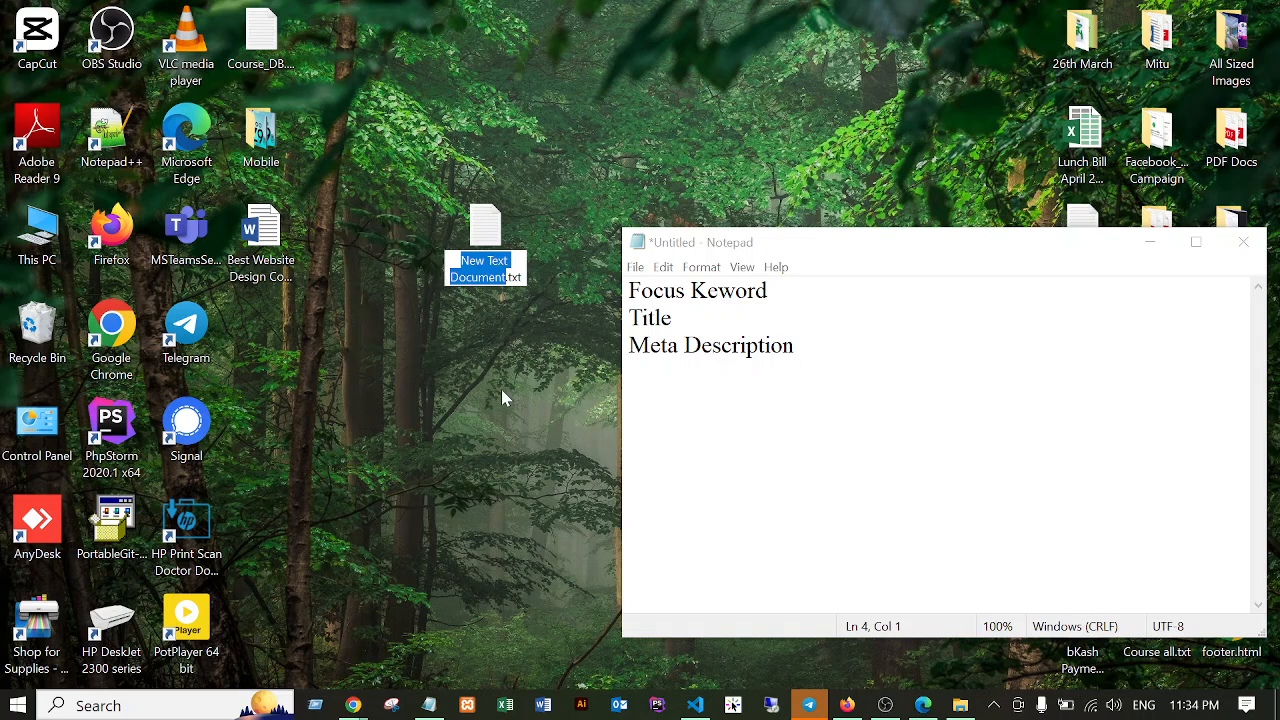
pyautogui.press('Return')
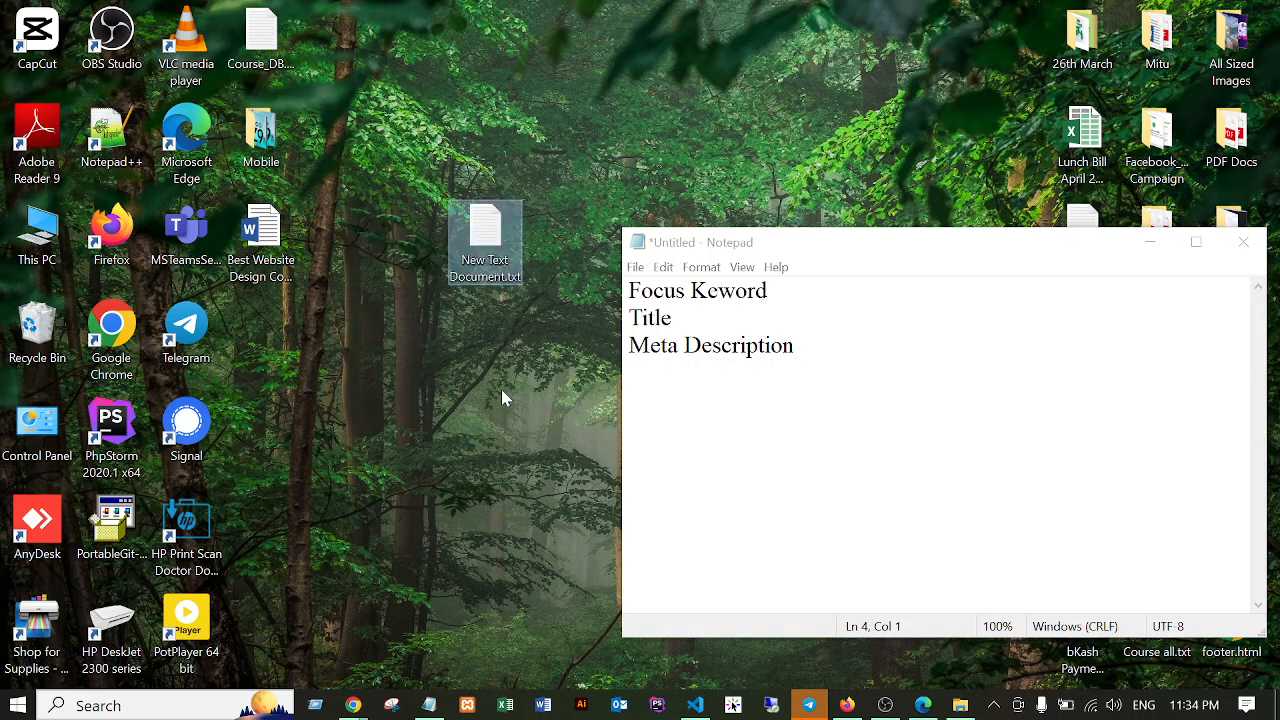
pyautogui.press('Return')
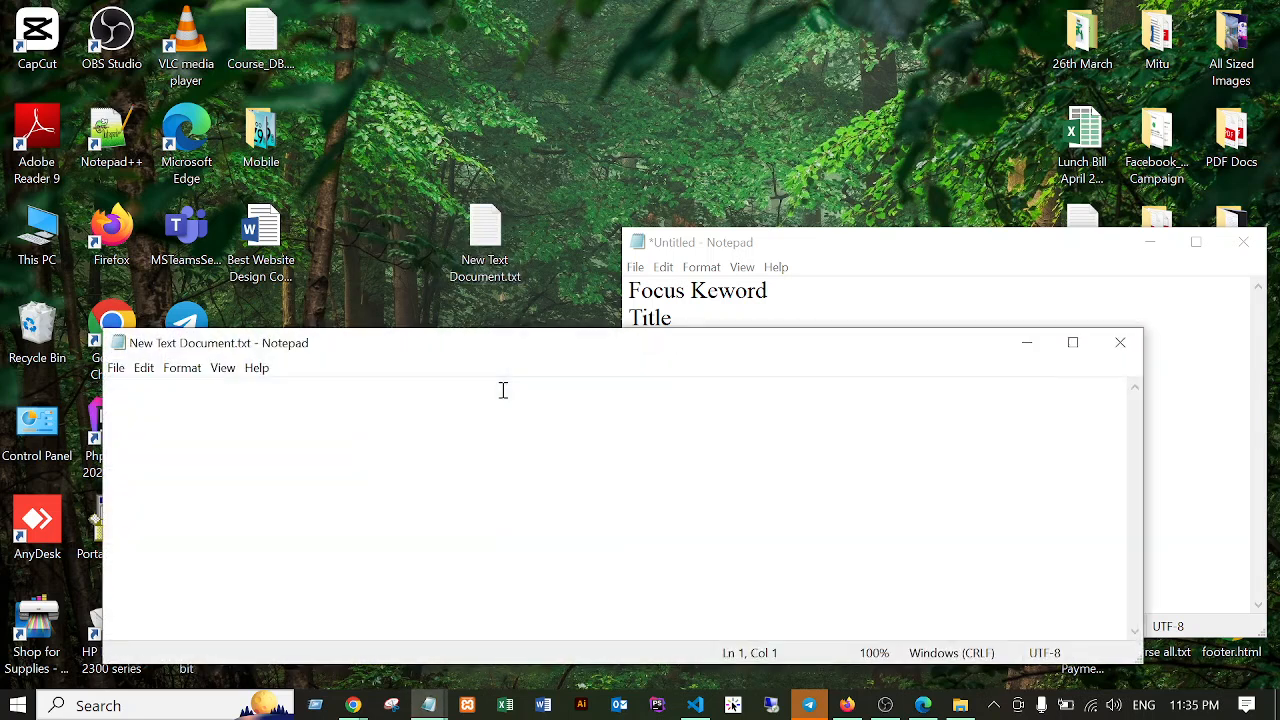
# Paste the copied HTML5 code into the new text document, save it and close it.
pyautogui.hotkey('ctrl', 'v')
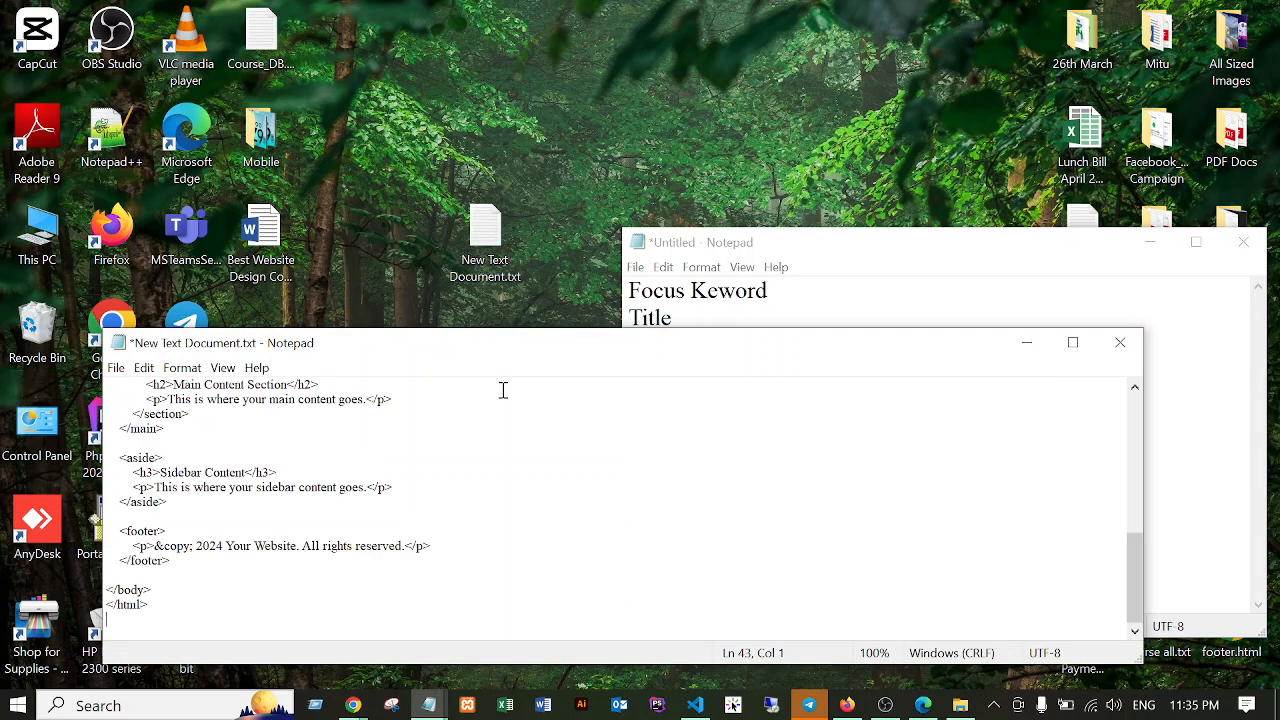
pyautogui.hotkey('ctrl', 's')
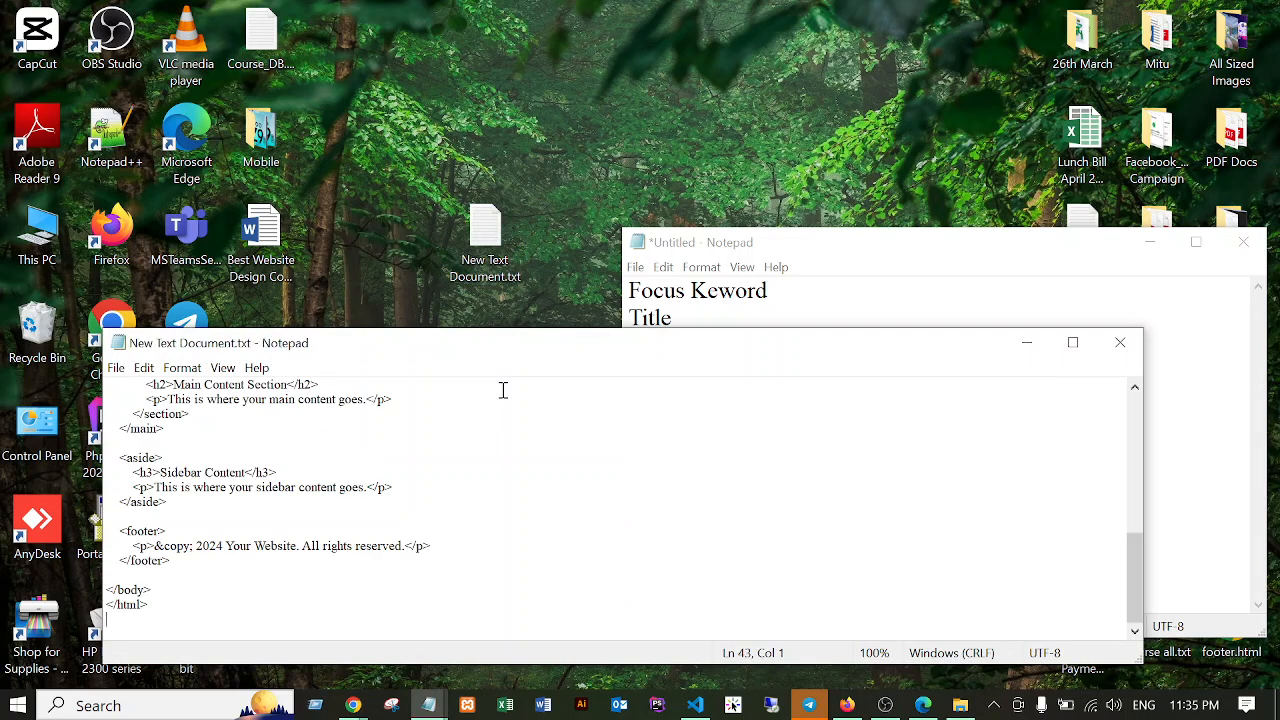
pyautogui.click(1119, 343)
# Reopen the text document, save a copy of it on the Desktop as "test.html", and close the file.
pyautogui.click(498, 229)
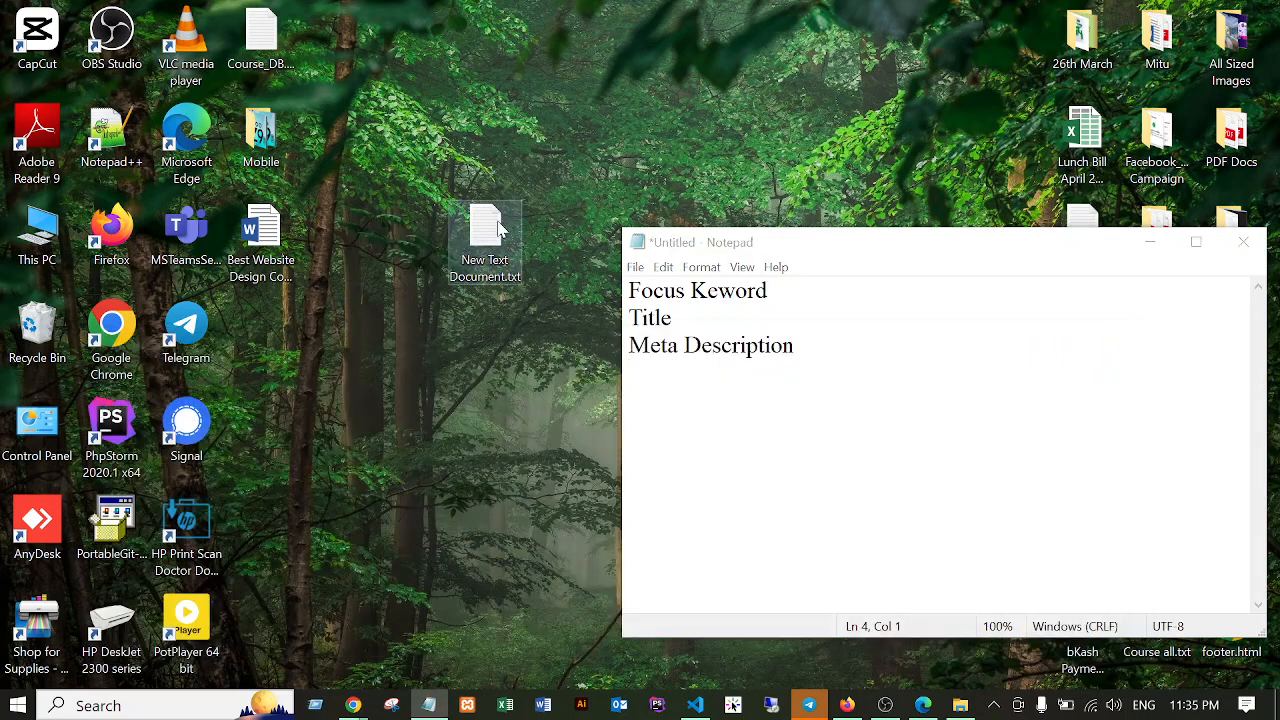
pyautogui.rightClick(499, 229)
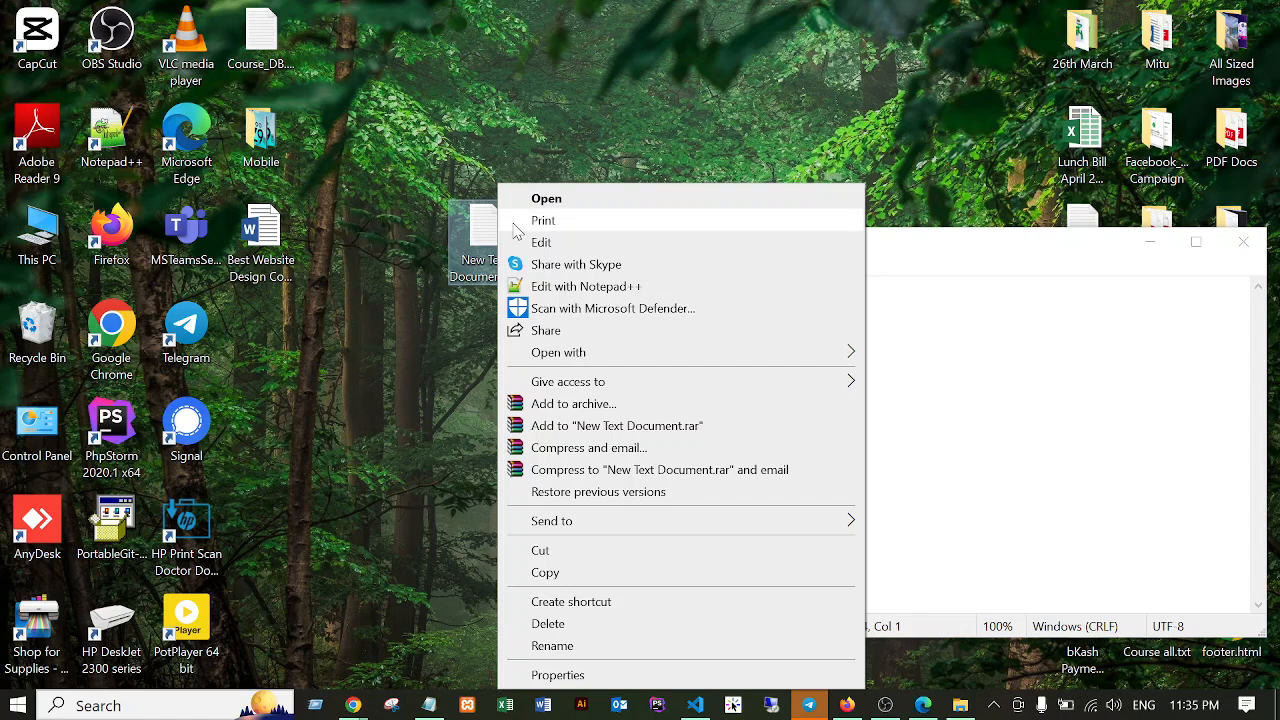
pyautogui.click(532, 200)
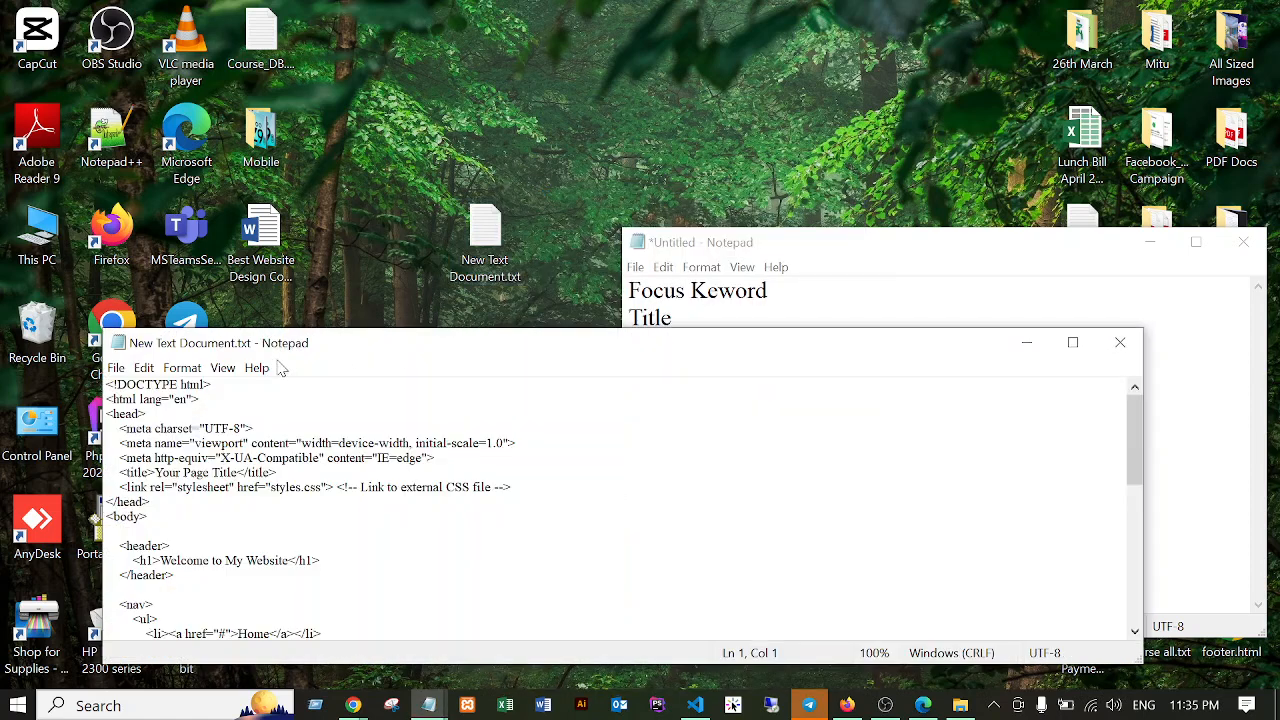
pyautogui.click(116, 367)
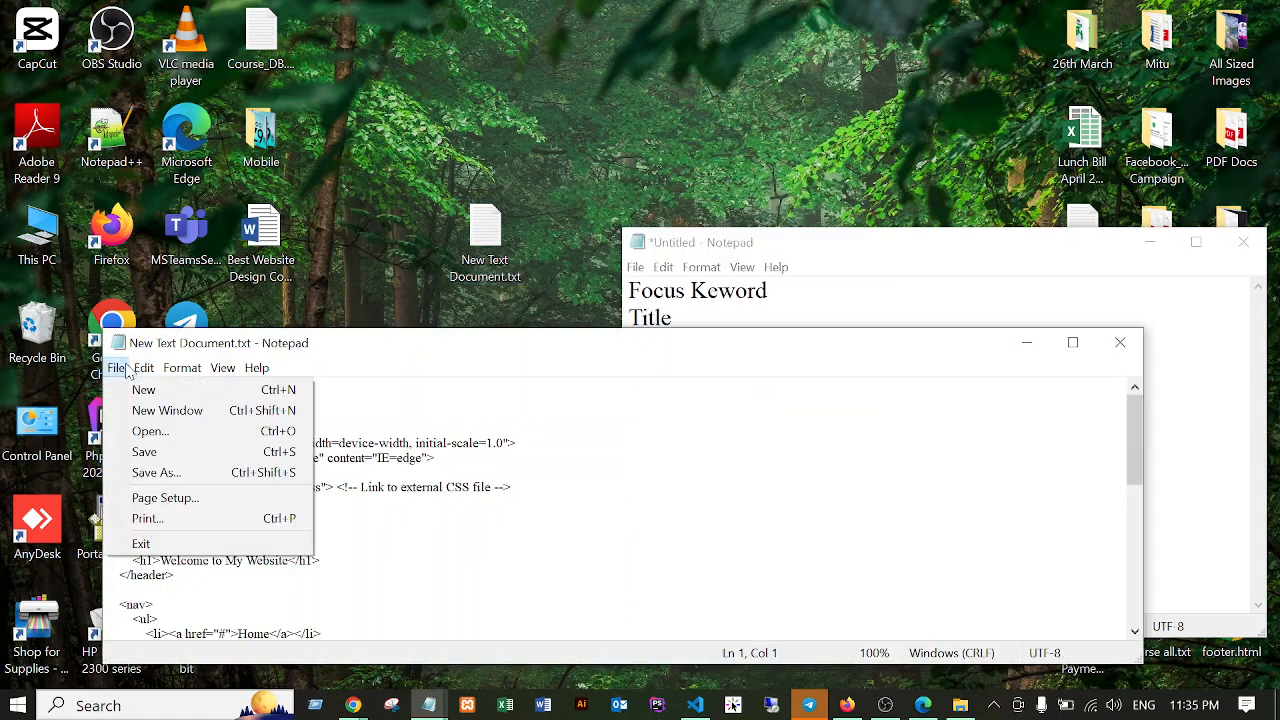
pyautogui.click(148, 475)
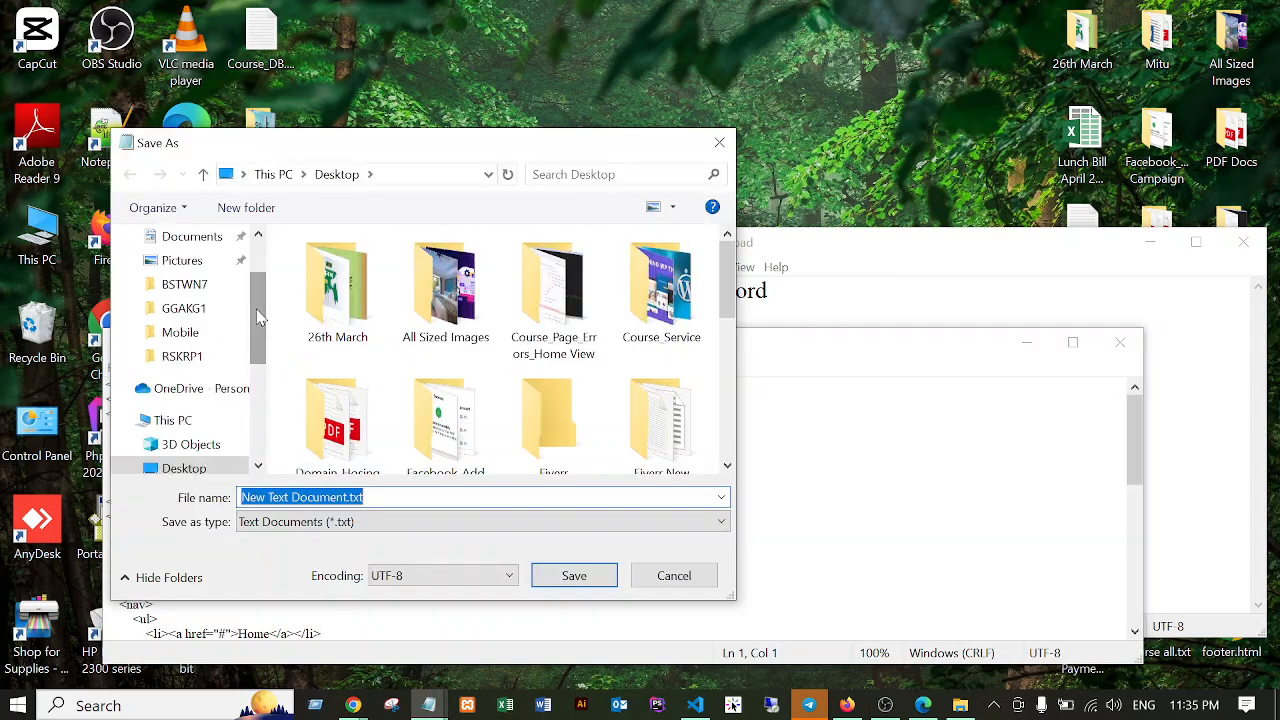
pyautogui.click(196, 280)
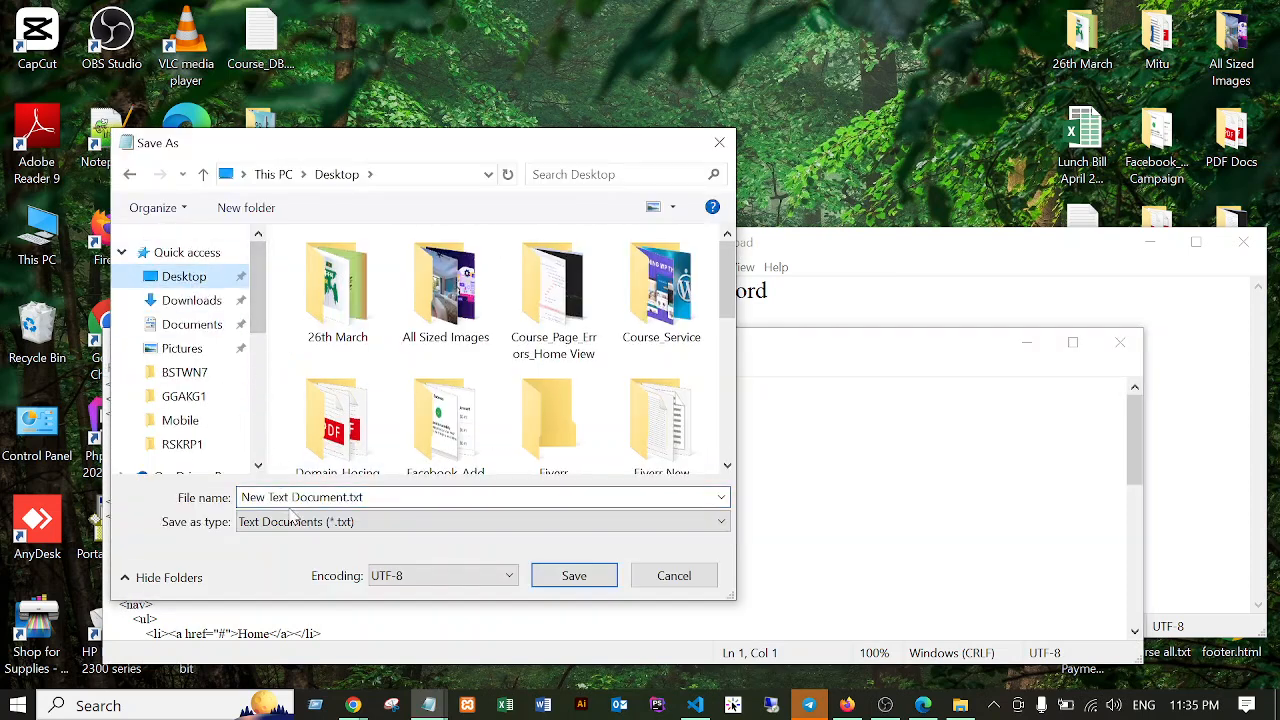
pyautogui.click(293, 499)
pyautogui.write('te')
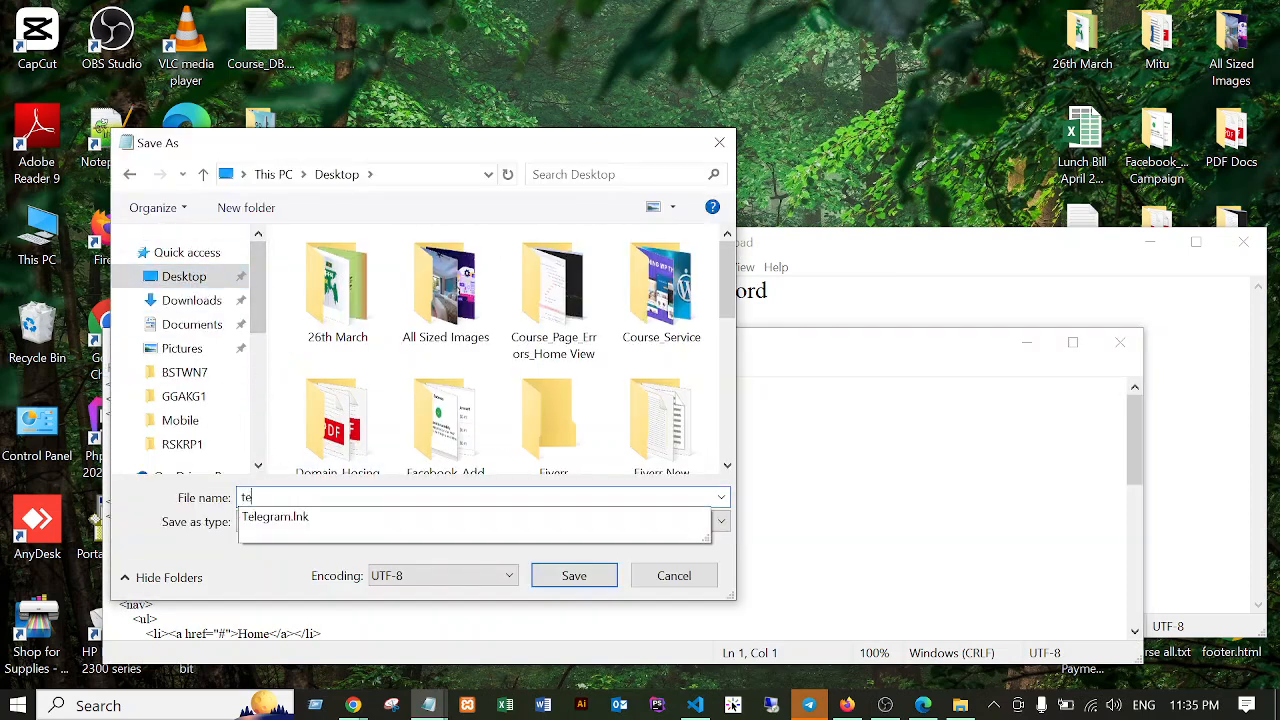
pyautogui.write('s')
pyautogui.press('BackSpace')
pyautogui.write('st.html')
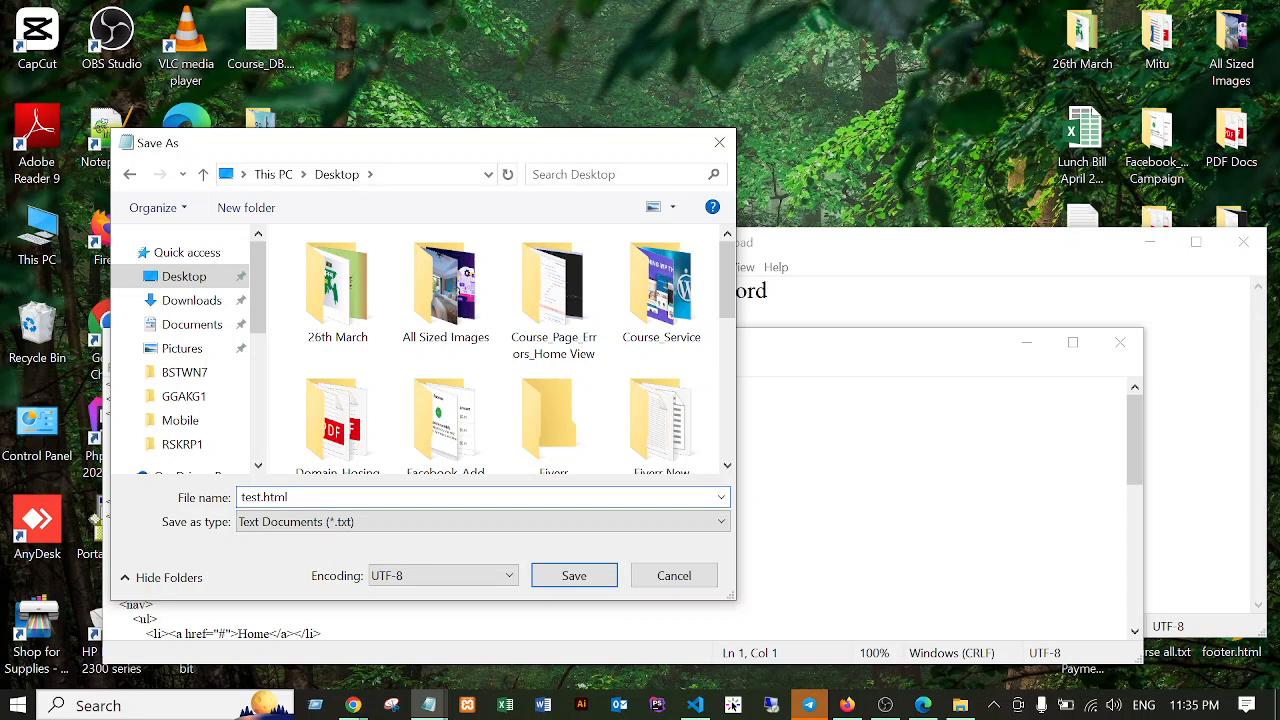
pyautogui.press('Return')
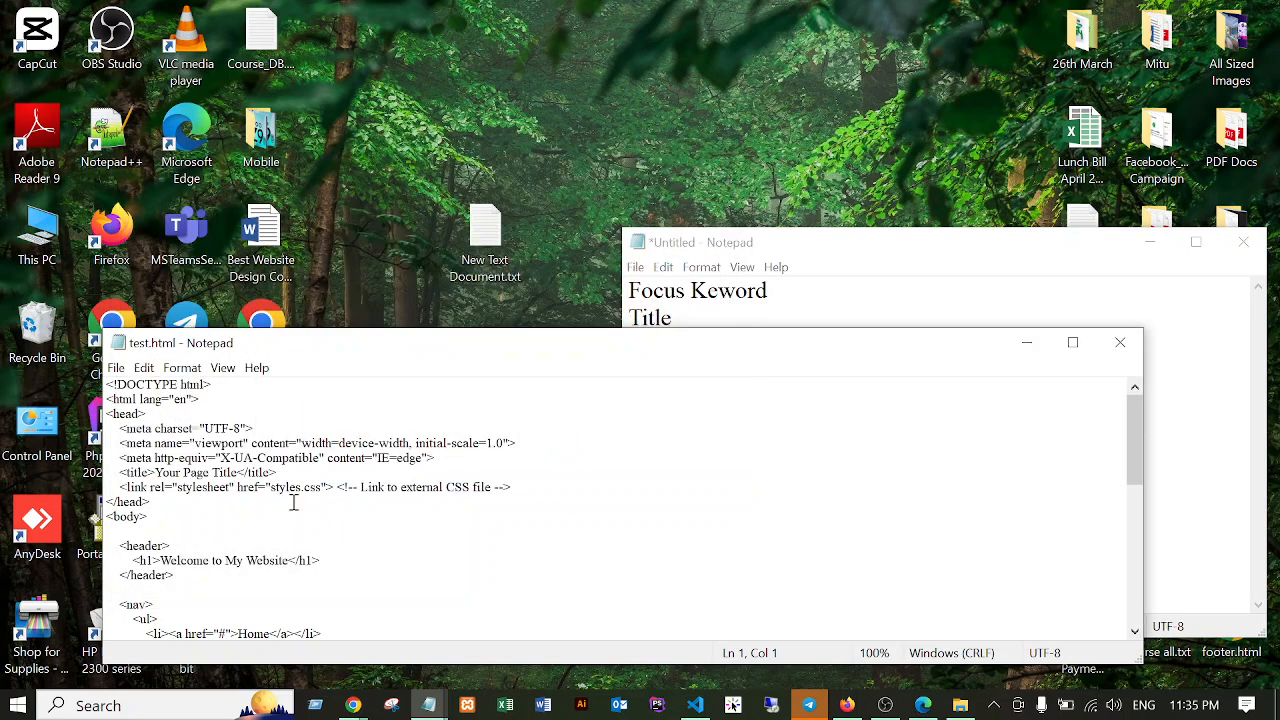
pyautogui.click(1120, 342)
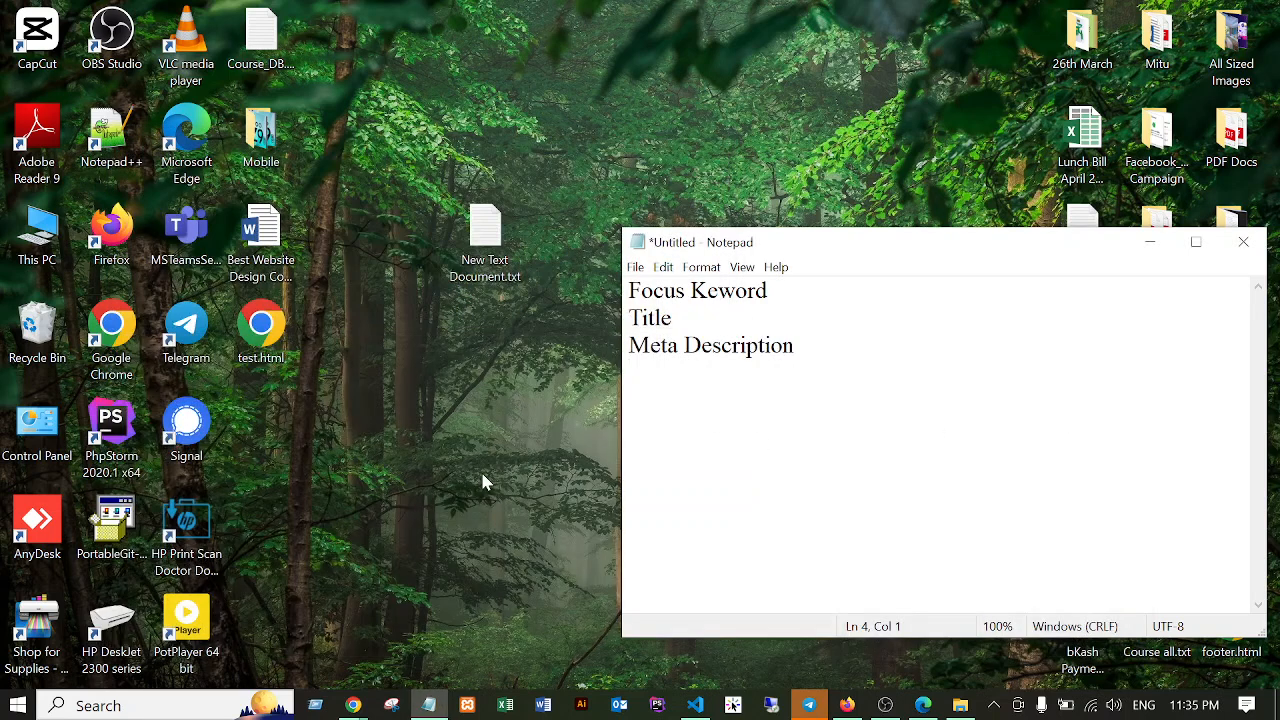
# Preview test.html in the browser, close the preview and return to the start of the ChatGPT conversation.
pyautogui.doubleClick(262, 328)
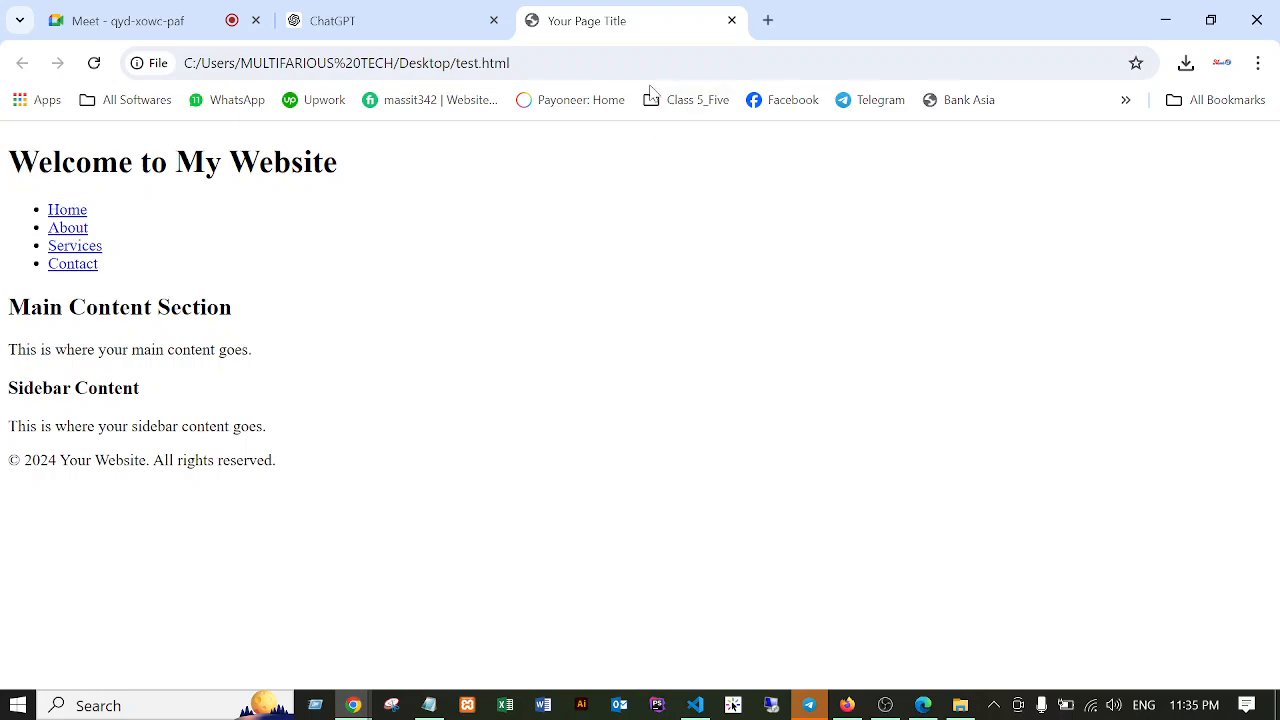
pyautogui.click(732, 20)
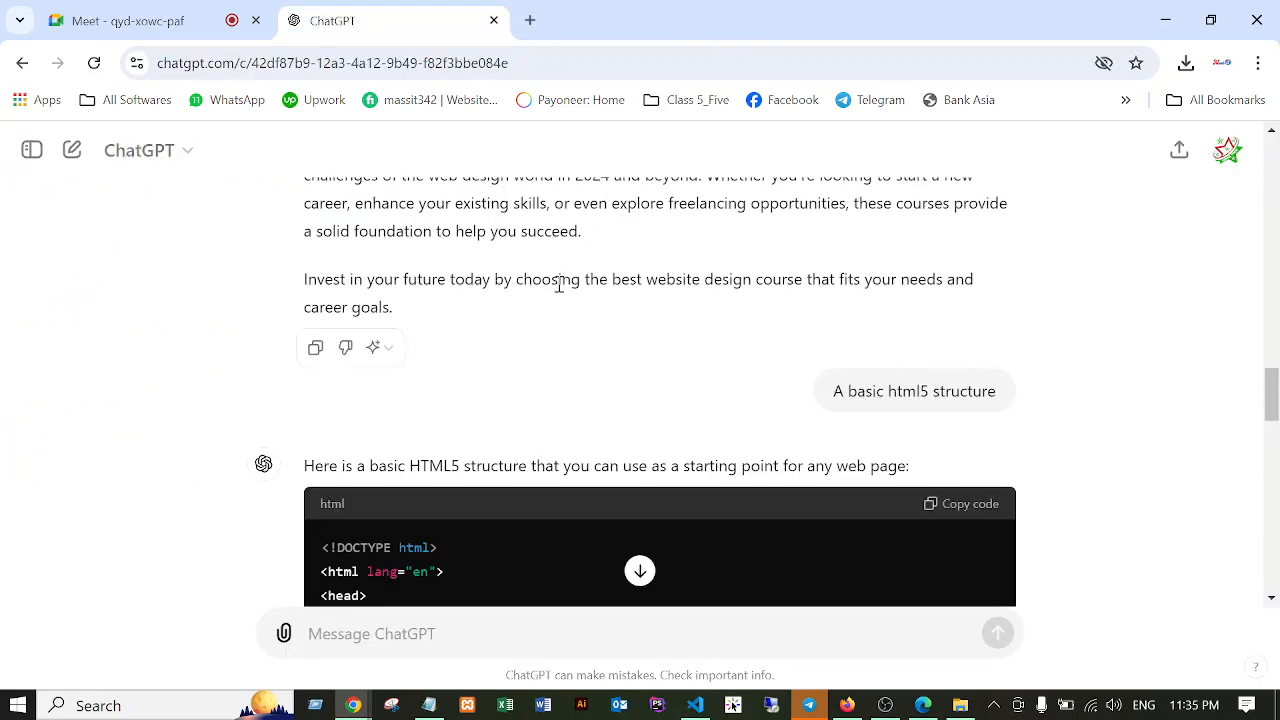
pyautogui.scroll(10, 600, 340)
pyautogui.scroll(10, 608, 348)
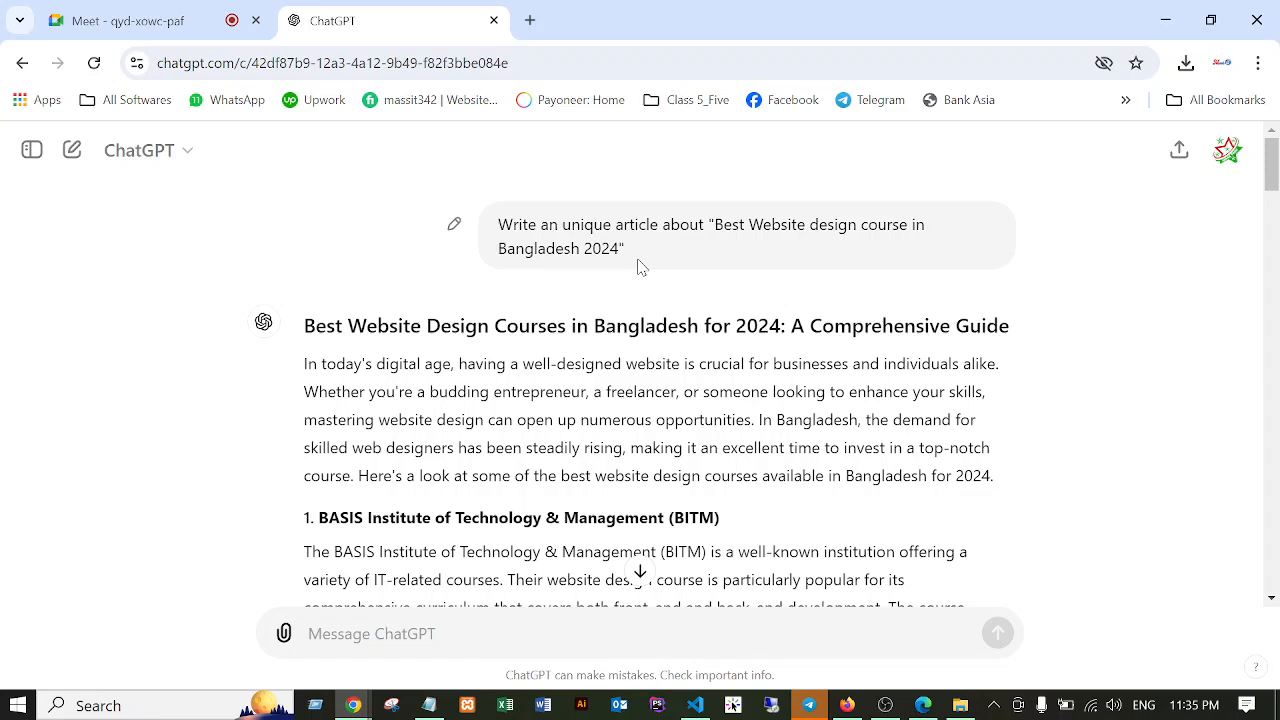
# Check the Google Meet call and its participants, switching between it and the ChatGPT article.
pyautogui.click(108, 18)
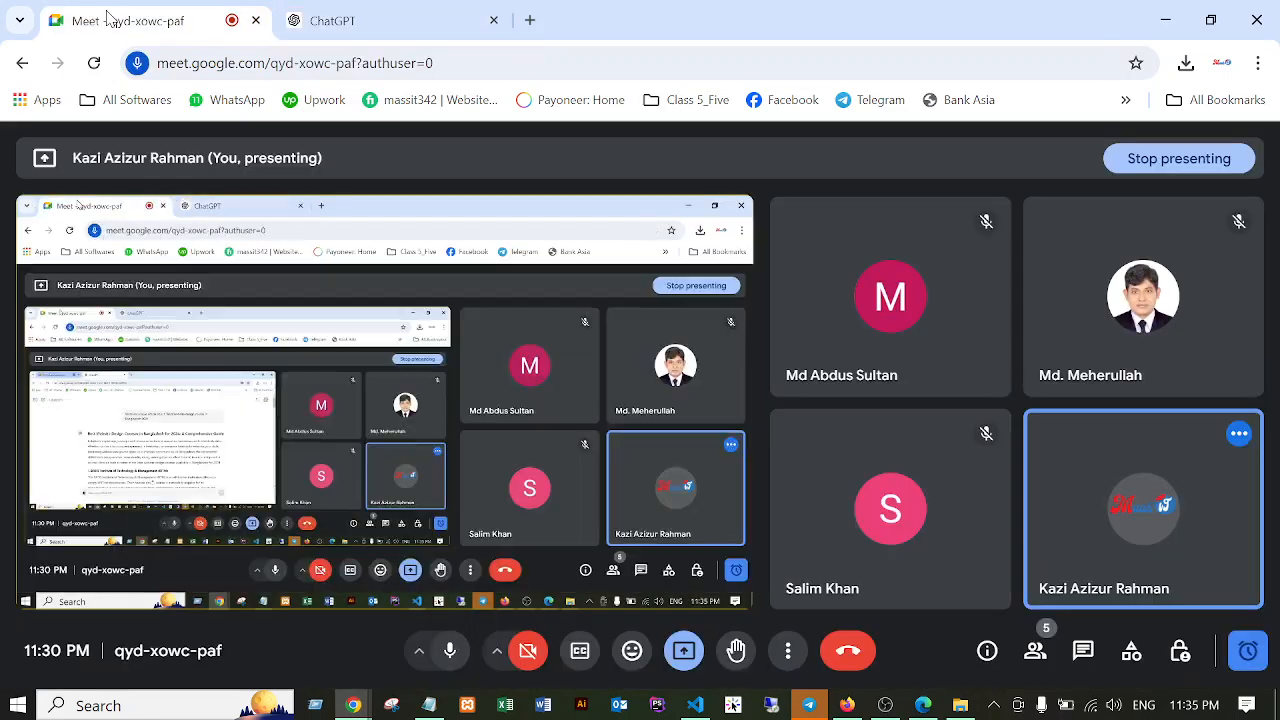
pyautogui.click(370, 12)
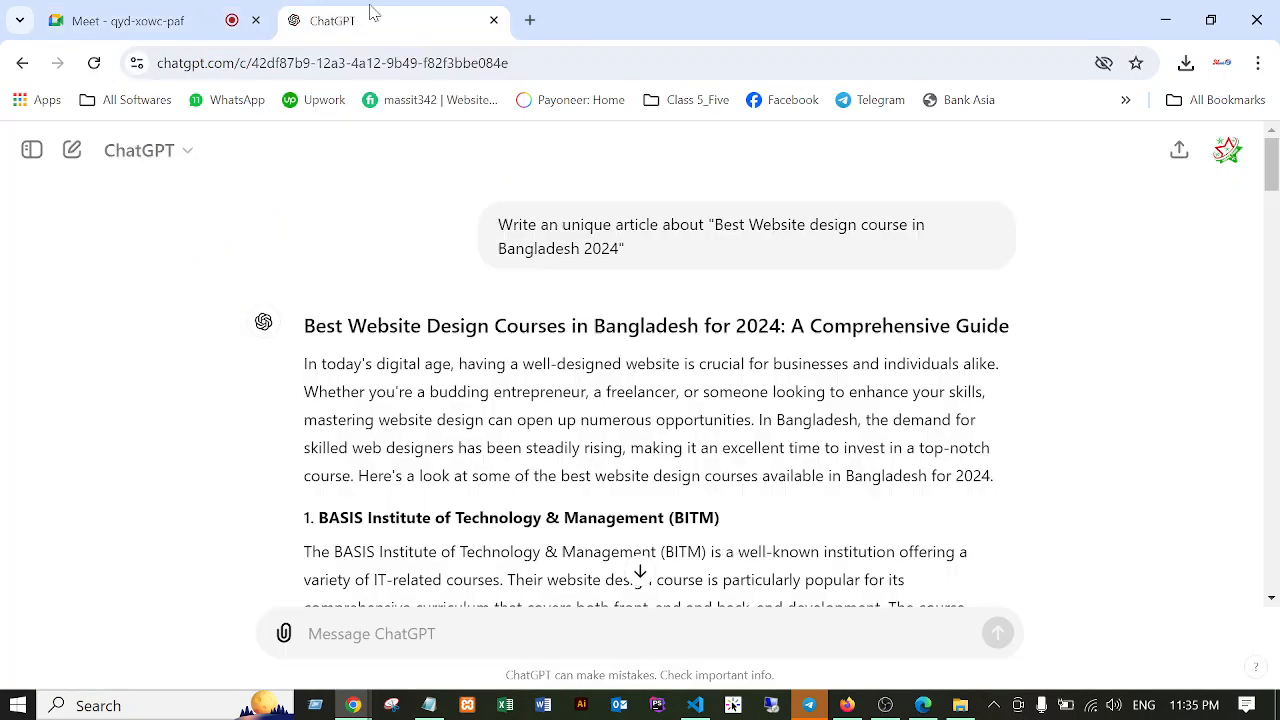
pyautogui.click(181, 12)
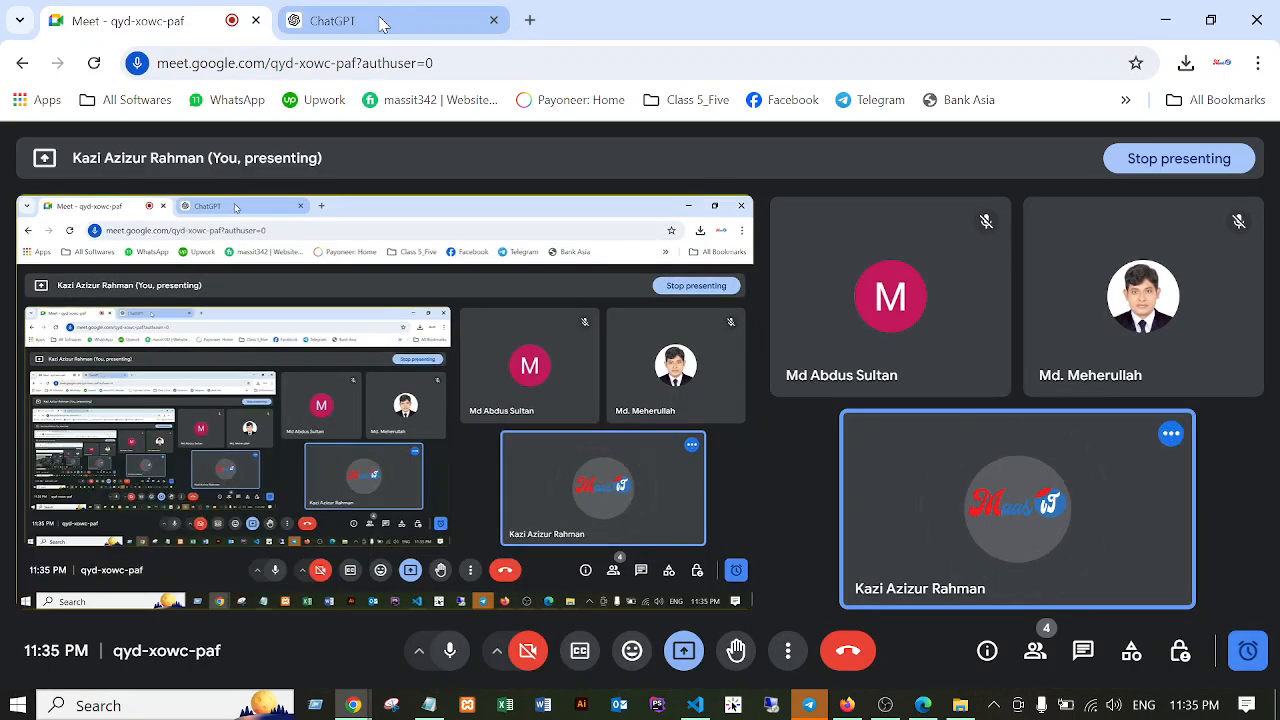
pyautogui.moveTo(381, 22)
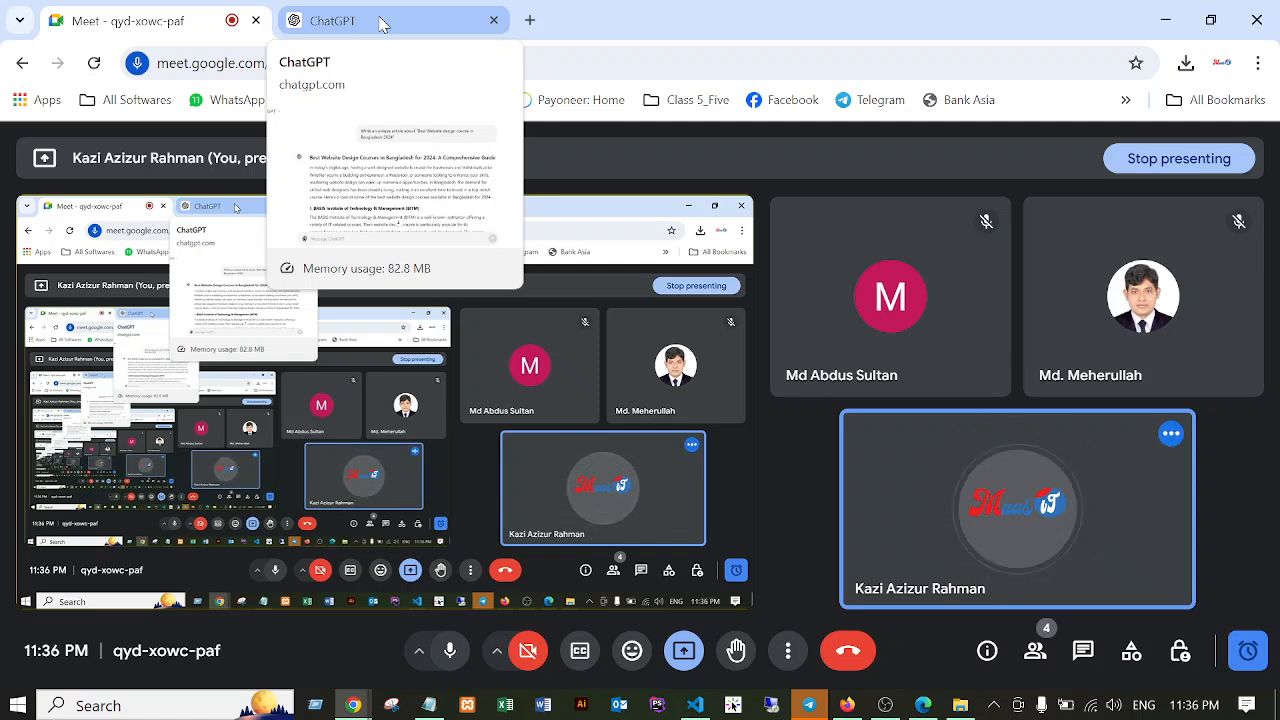
pyautogui.click(381, 23)
pyautogui.click(130, 20)
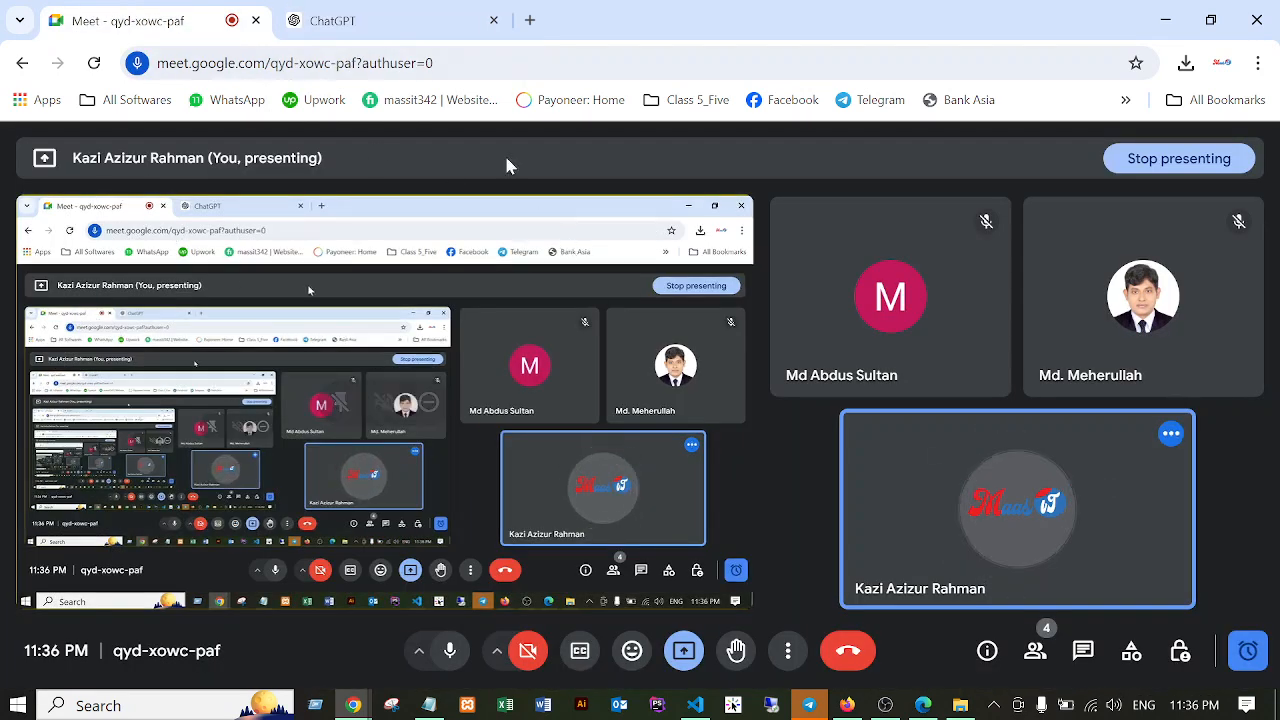
pyautogui.click(365, 15)
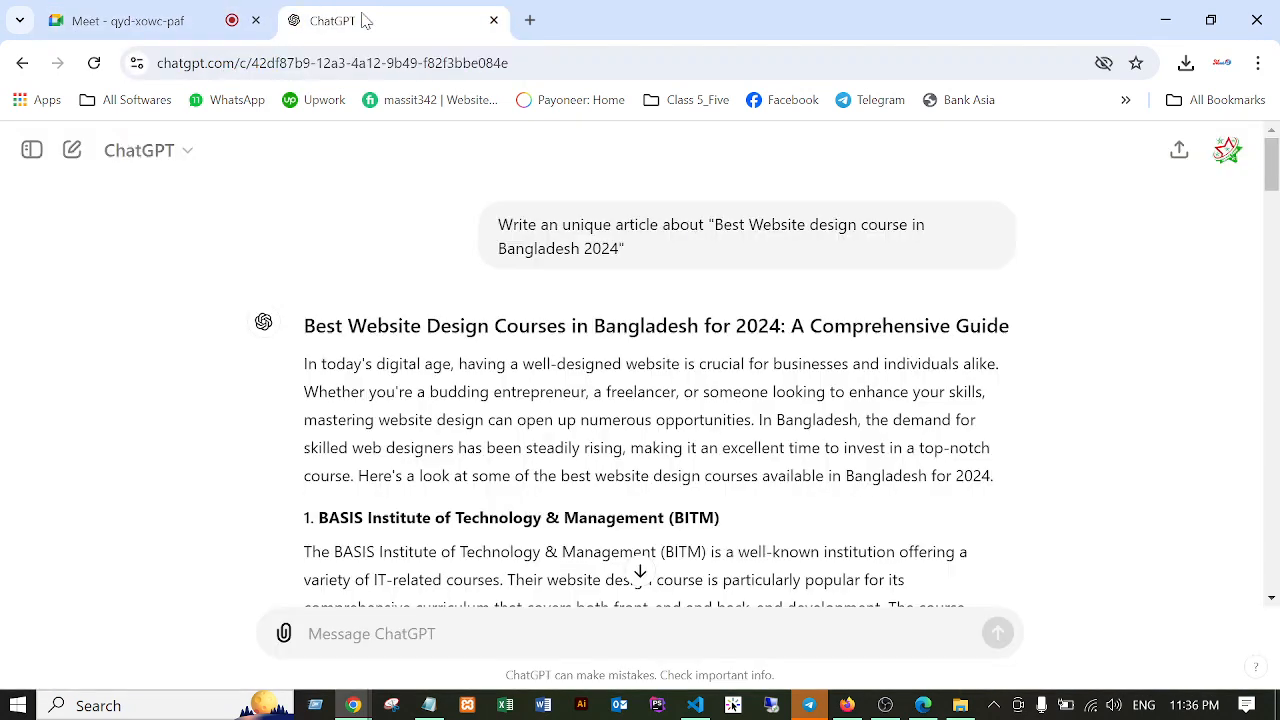
pyautogui.click(152, 22)
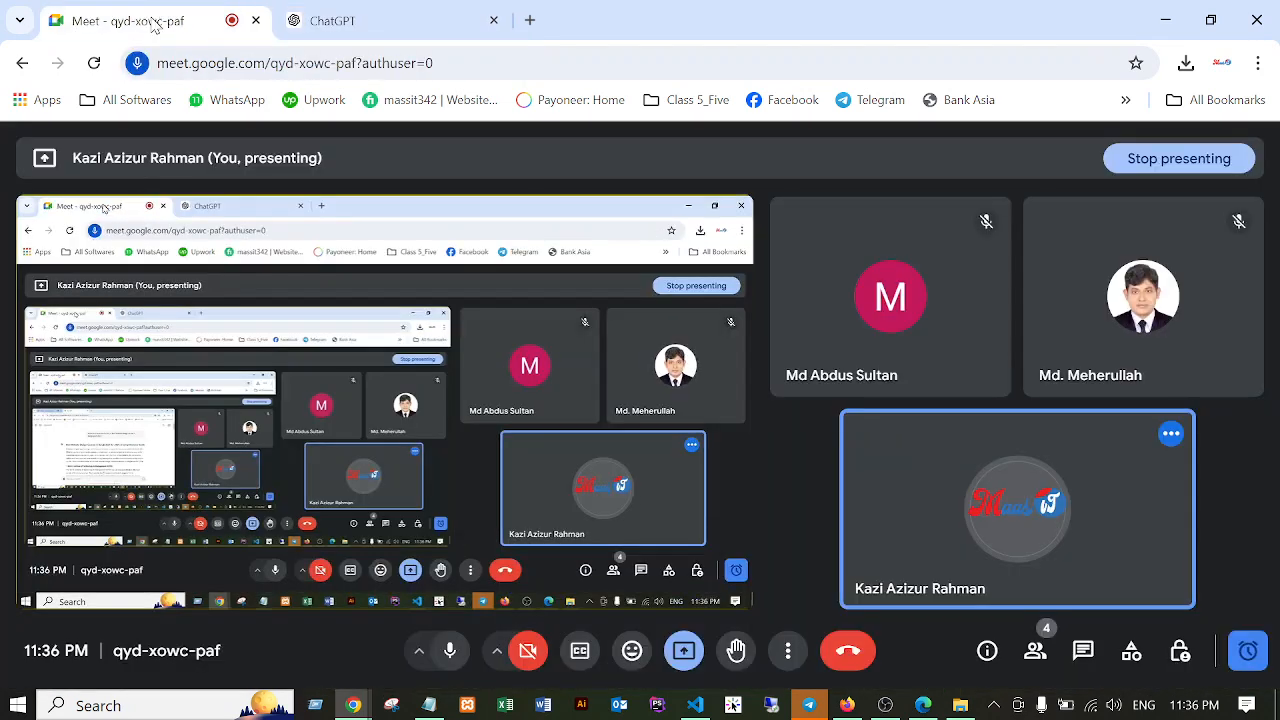
pyautogui.click(358, 18)
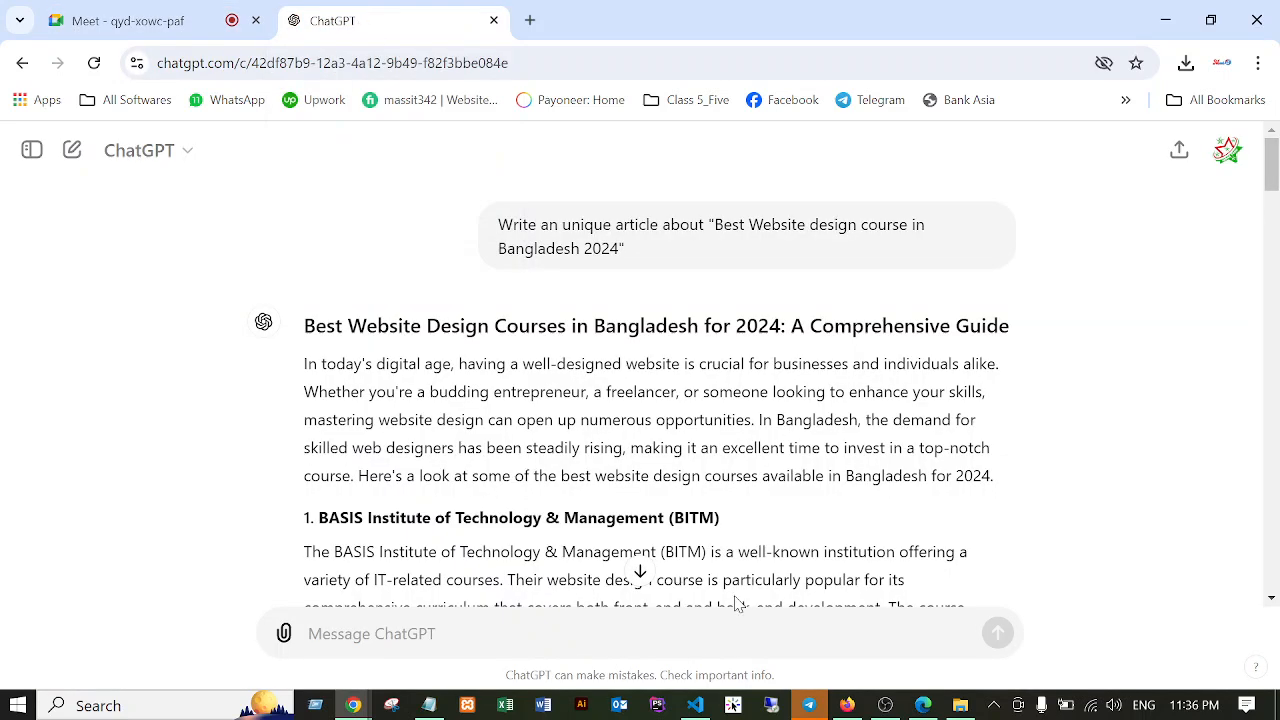
# Switch to WordPress in Firefox and review the new post's title, content editor and Yoast SEO section.
pyautogui.click(847, 705)
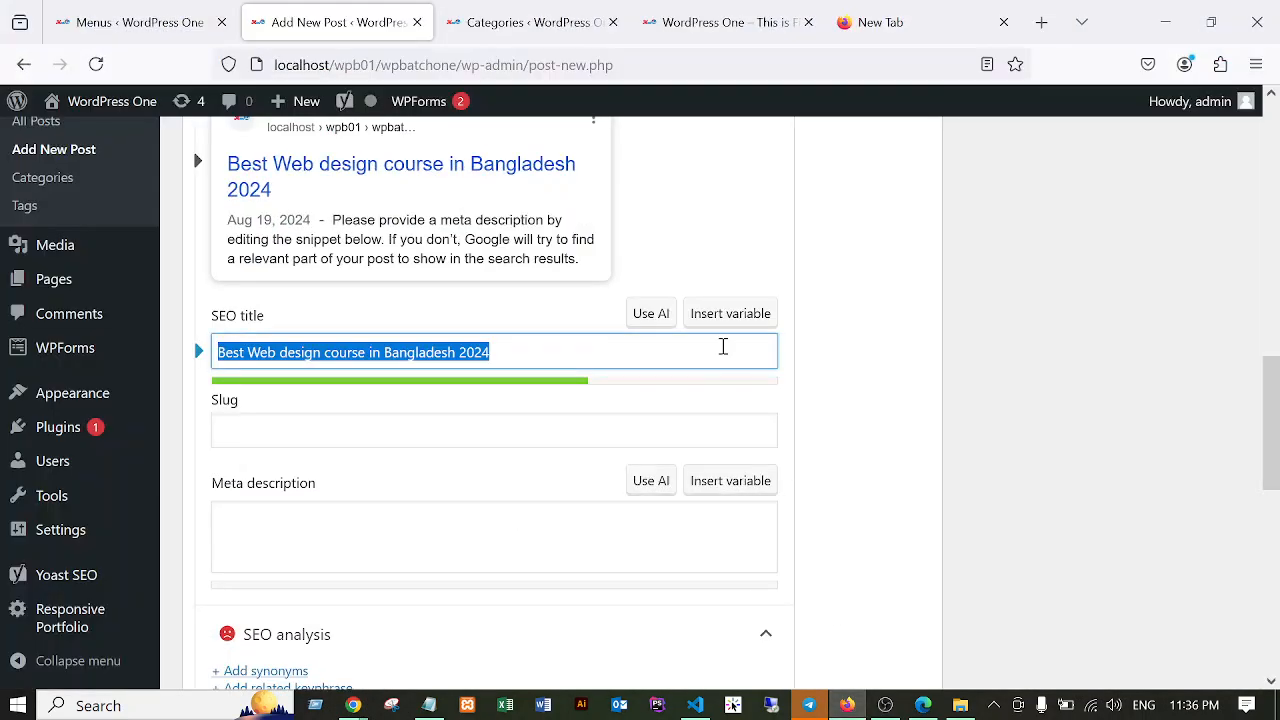
pyautogui.scroll(10, 790, 478)
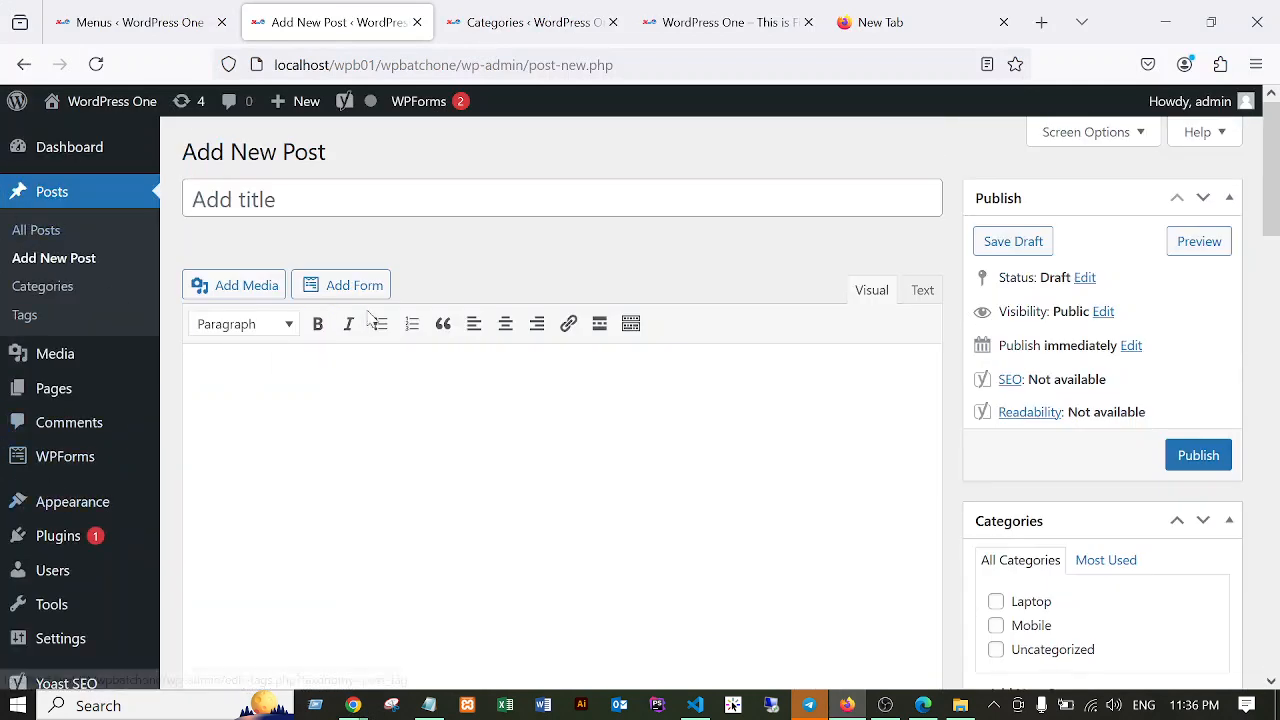
pyautogui.scroll(-3, 590, 460)
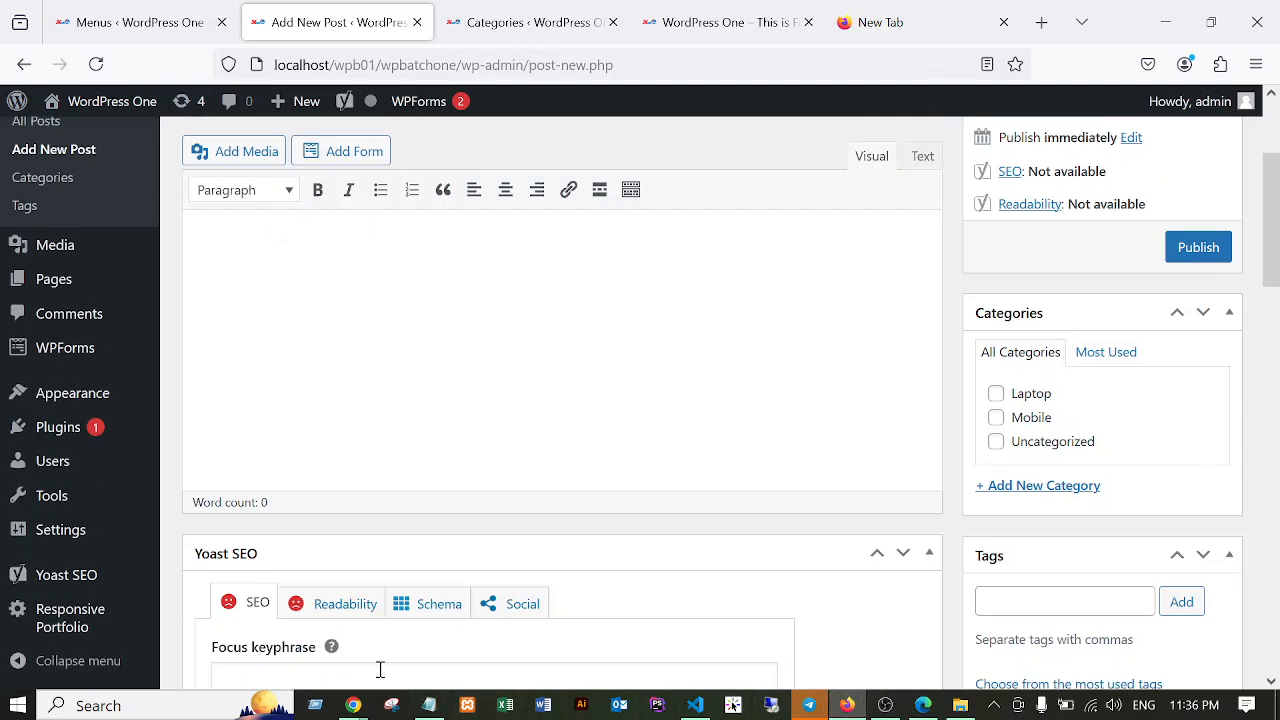
# Return to the Google Meet call in Chrome and bring up the OBS Studio window.
pyautogui.moveTo(358, 708)
pyautogui.click(277, 640)
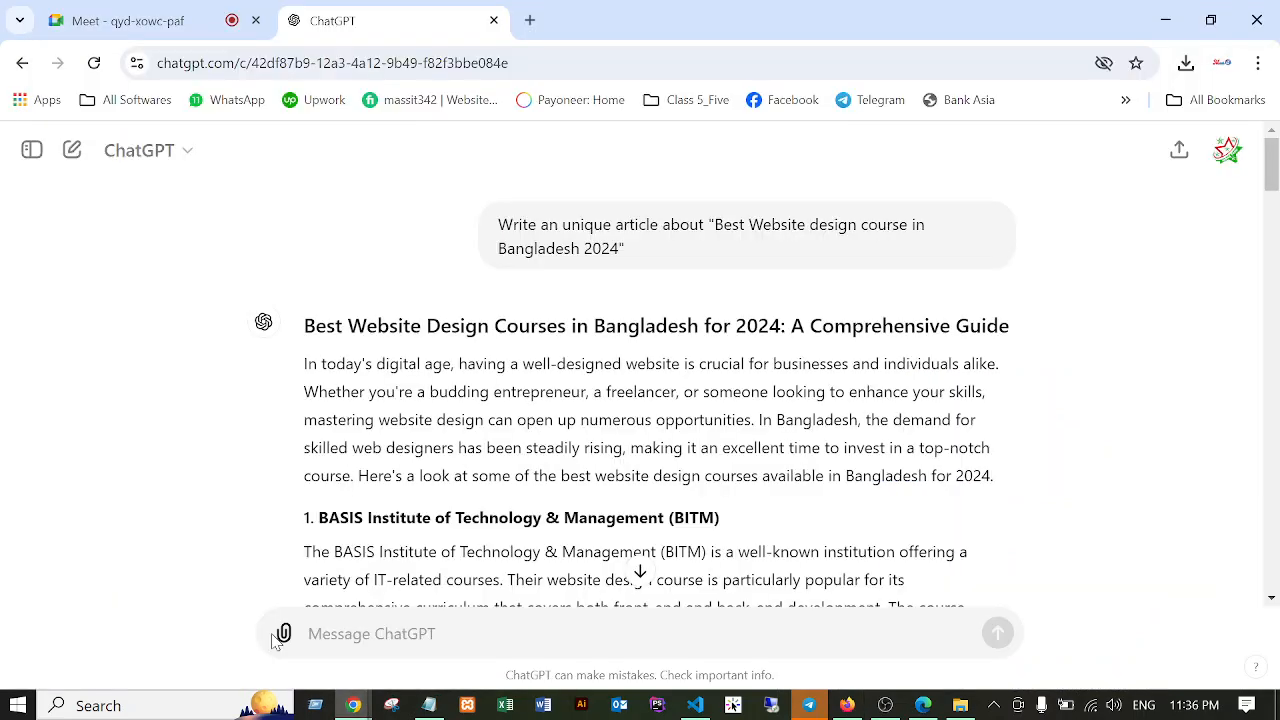
pyautogui.click(135, 20)
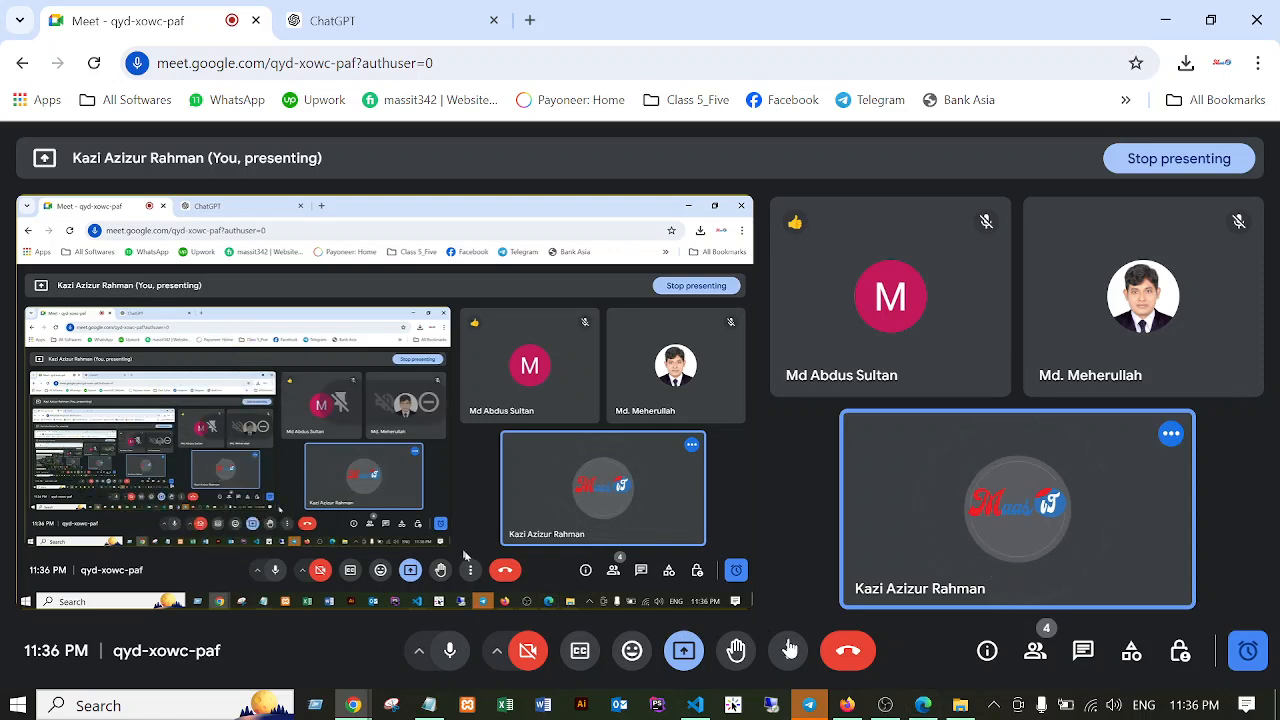
pyautogui.click(886, 707)
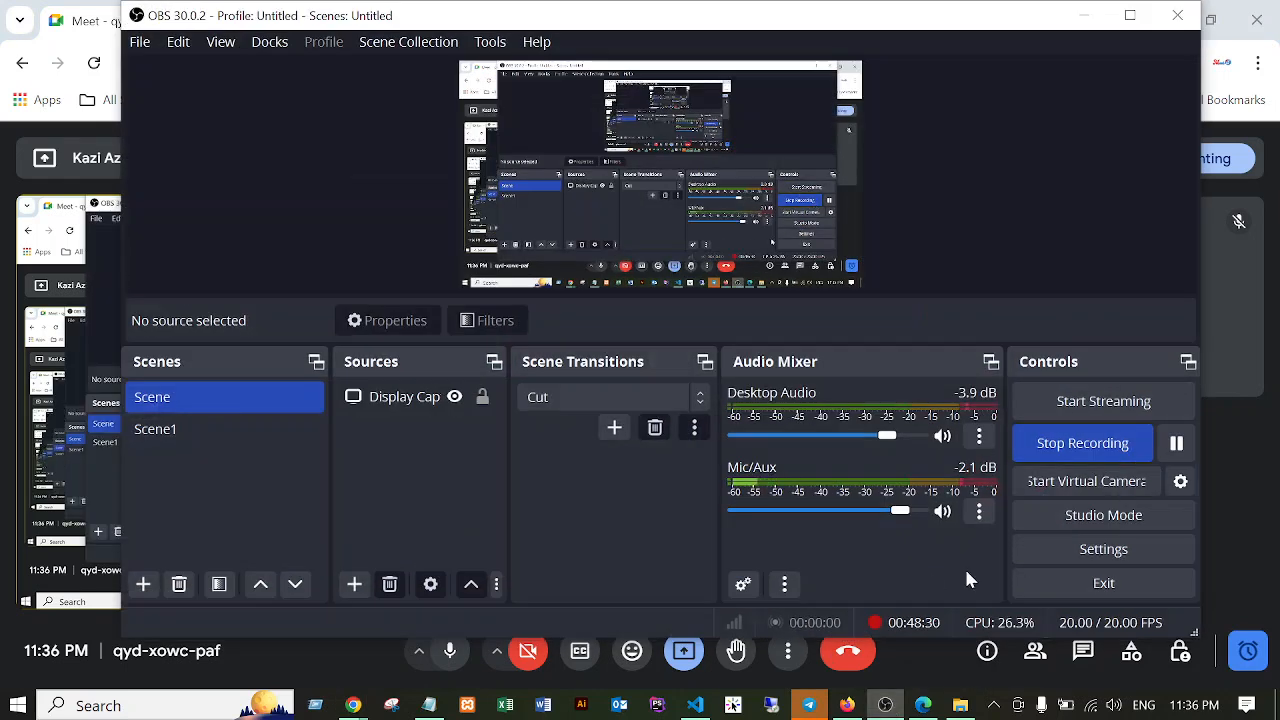